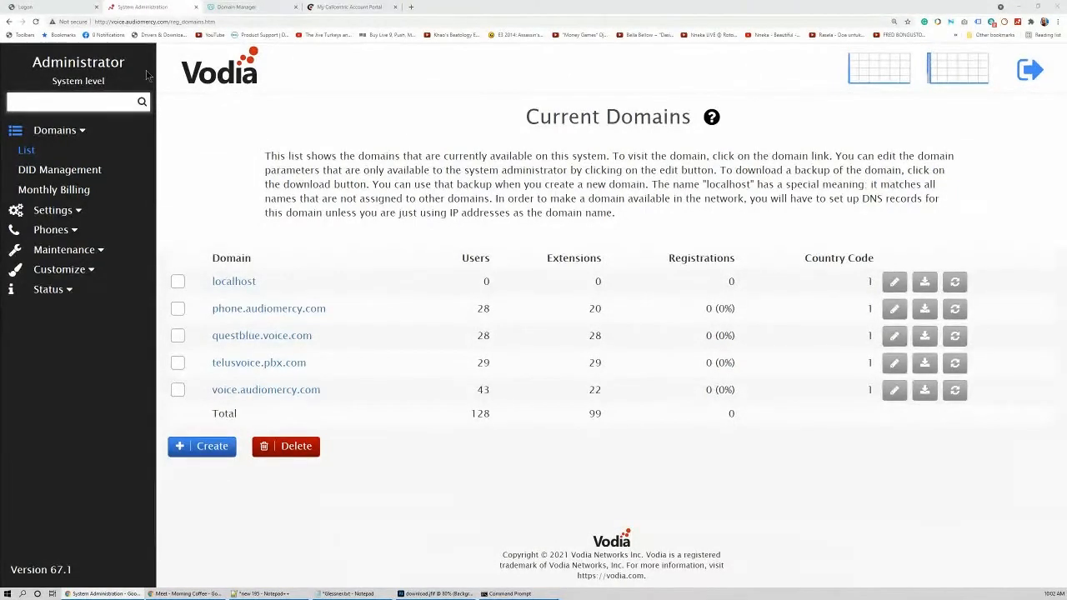
# Add domain voice2.audiomercy.com with country code 1, since voice.audiomercy.com already exists.
pyautogui.click(200, 446)
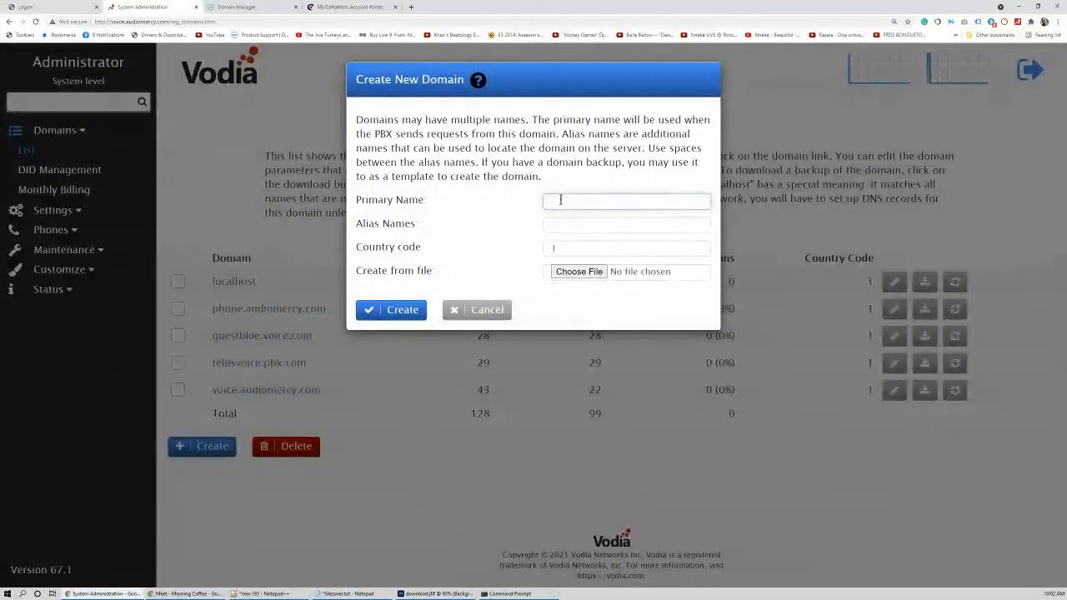
pyautogui.write('voice.')
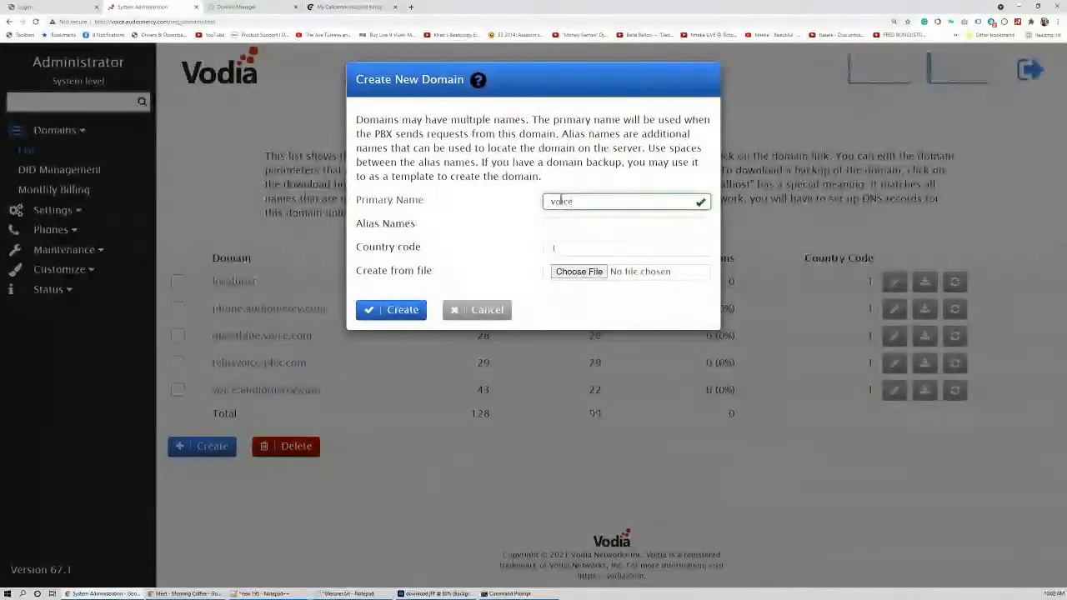
pyautogui.write('adu')
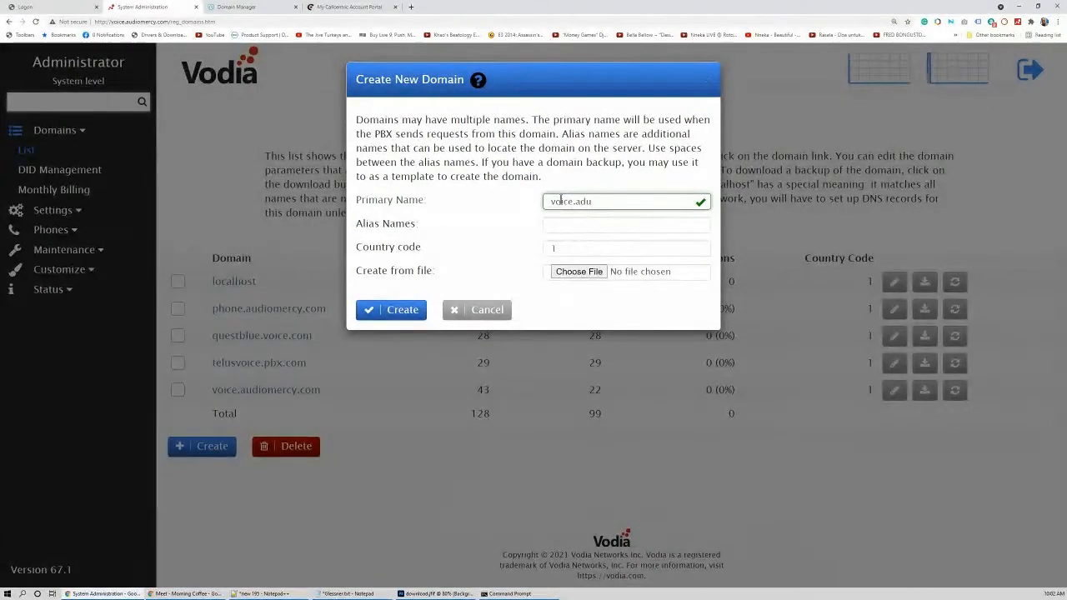
pyautogui.press('BackSpace')
pyautogui.press('BackSpace')
pyautogui.write('udiomercy.com')
pyautogui.click(375, 310)
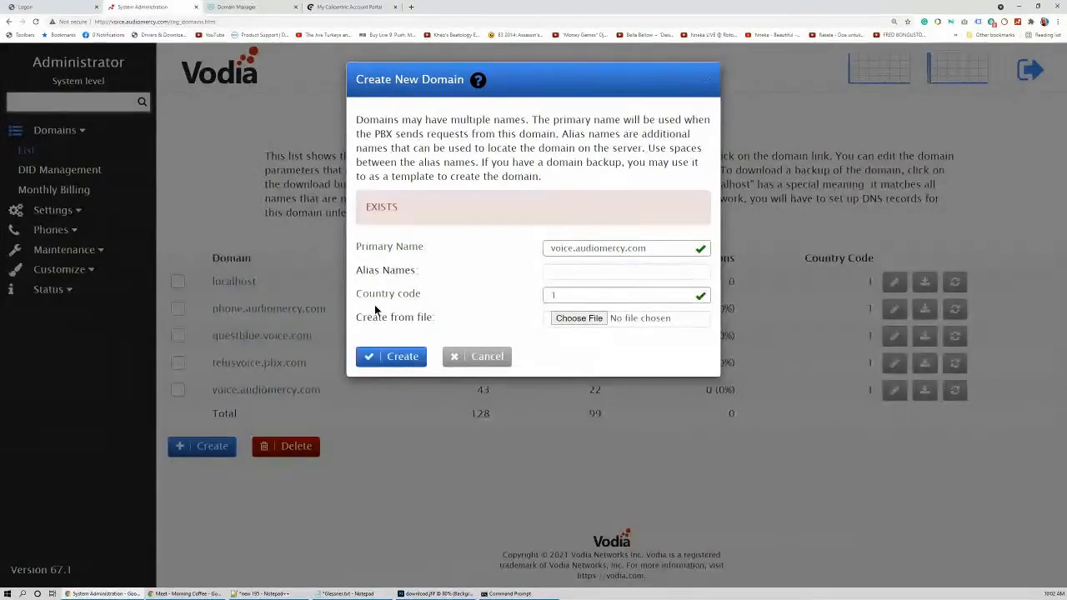
pyautogui.click(579, 253)
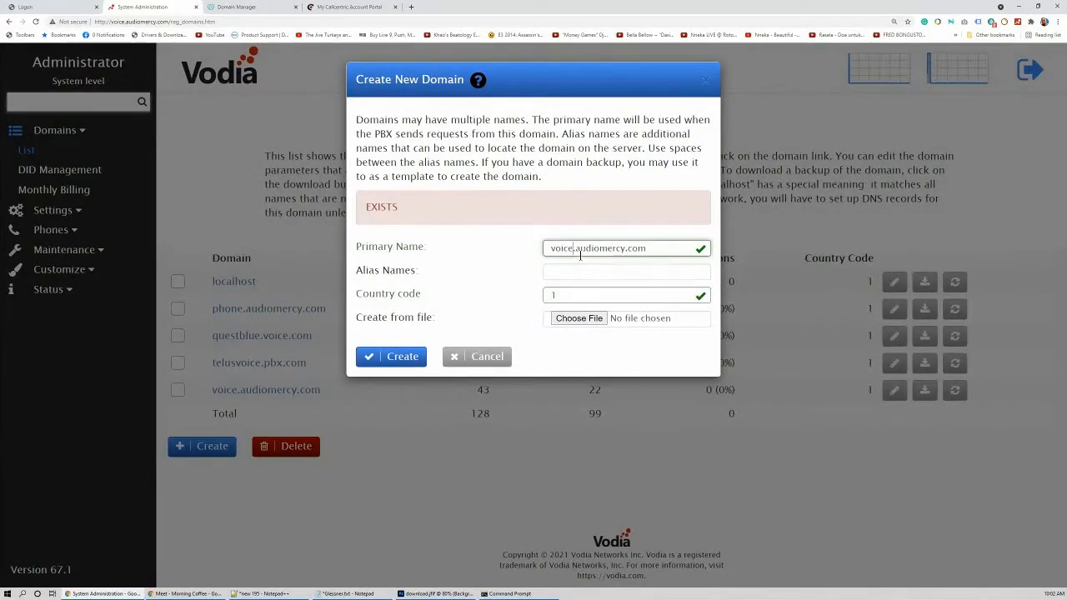
pyautogui.write('2')
pyautogui.press('Return')
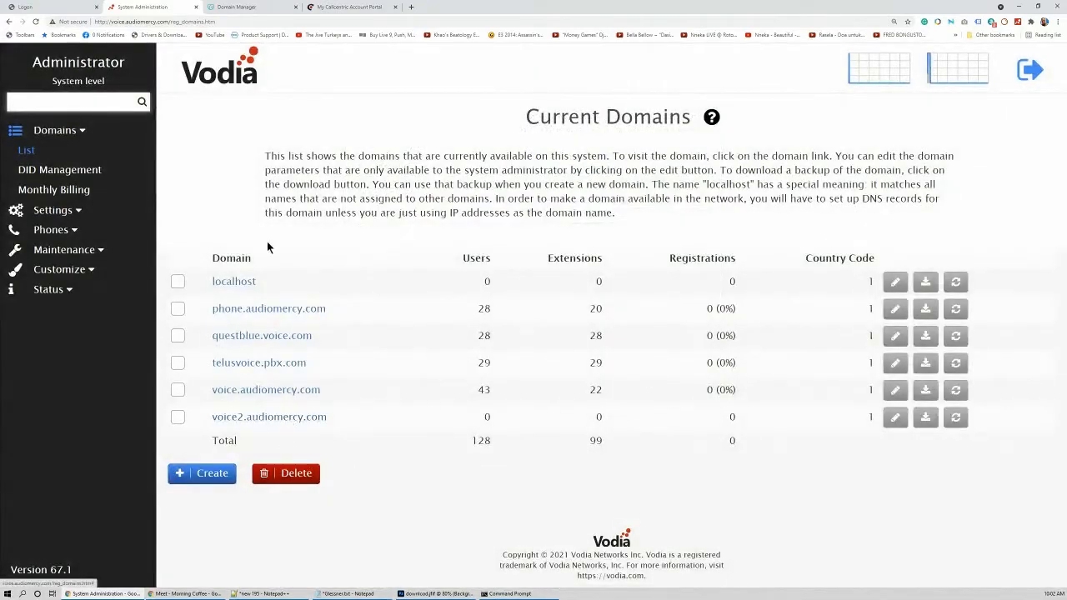
# Start a new extension 440 in voice2.audiomercy.com and enter the user's first and last name.
pyautogui.click(268, 417)
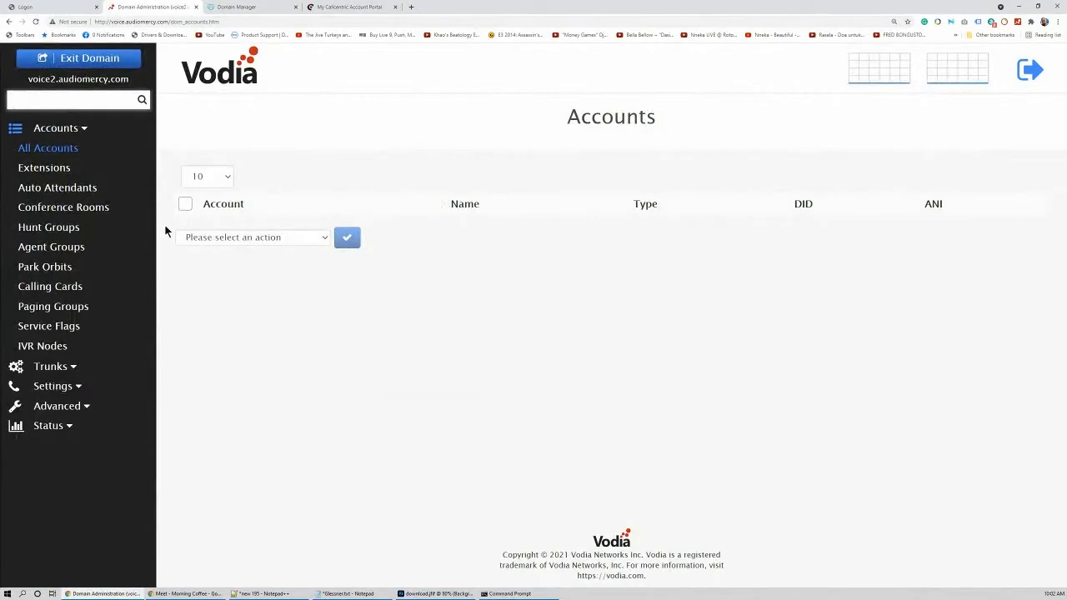
pyautogui.click(58, 169)
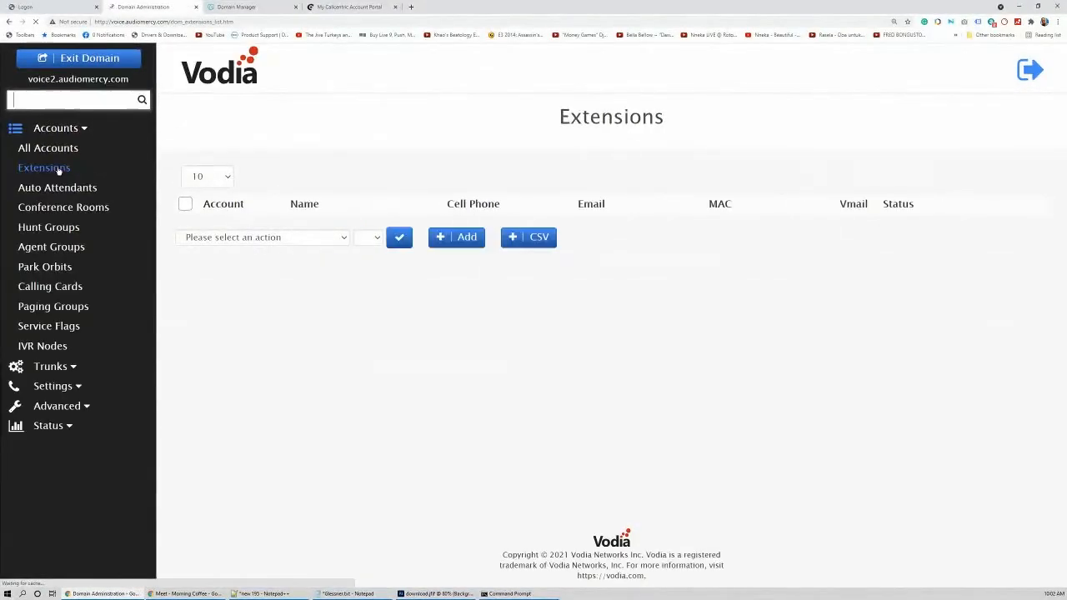
pyautogui.click(421, 239)
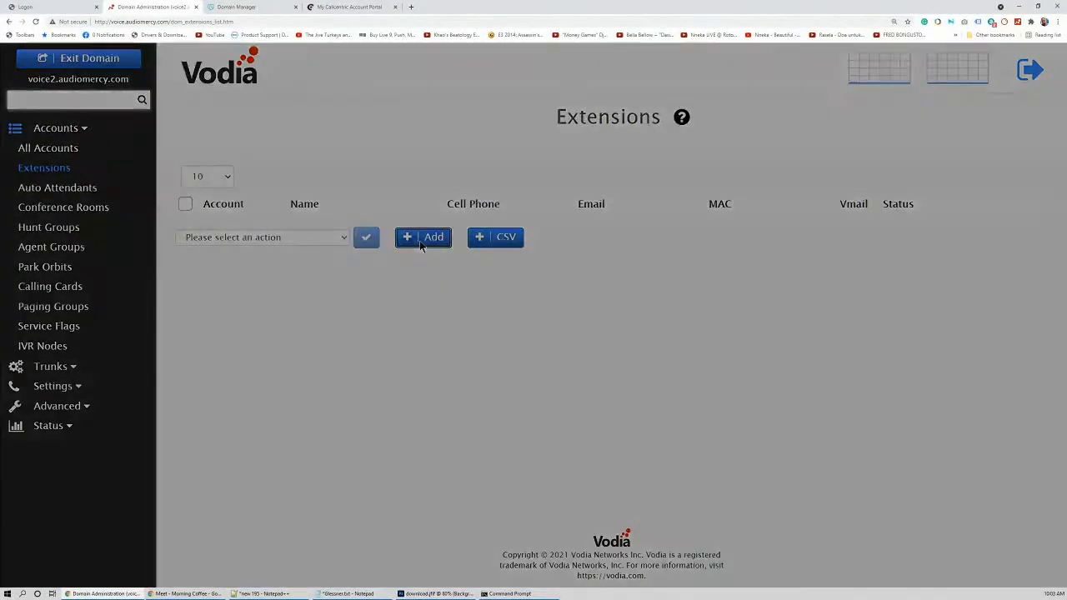
pyautogui.click(557, 122)
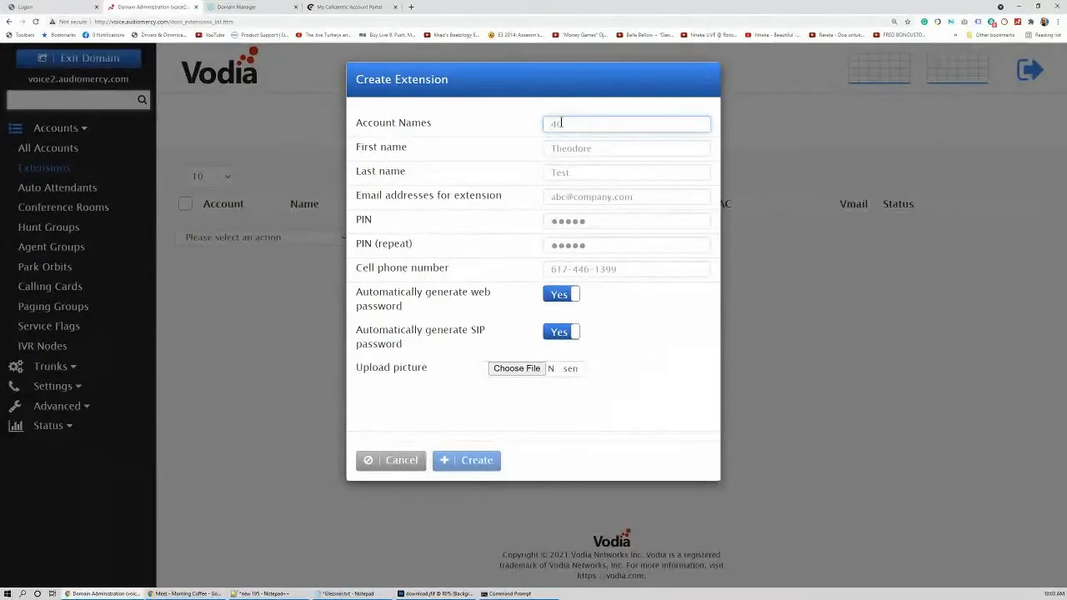
pyautogui.write('440')
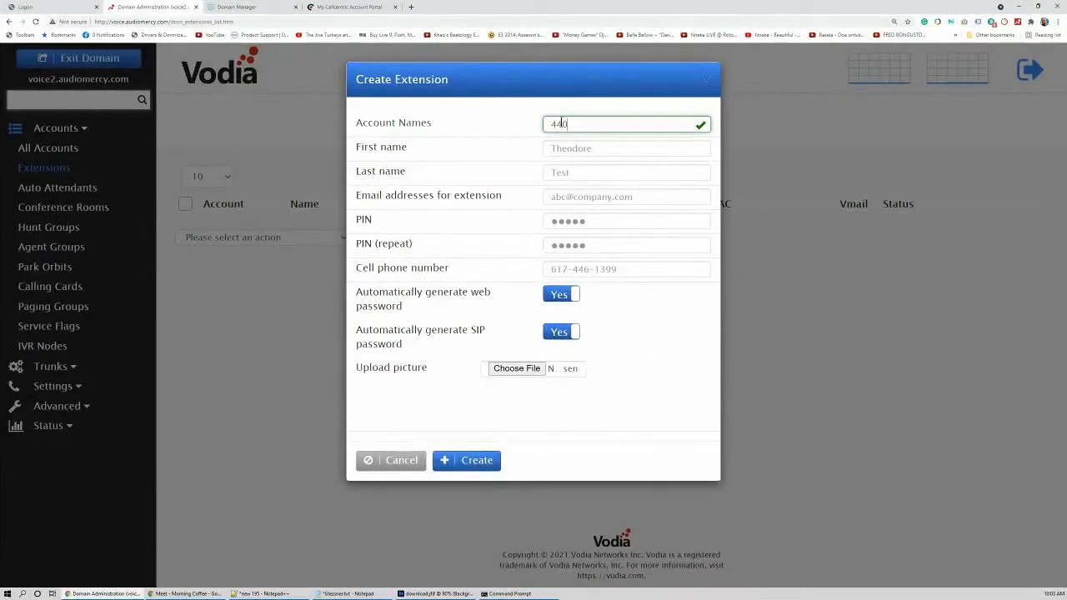
pyautogui.press('Tab')
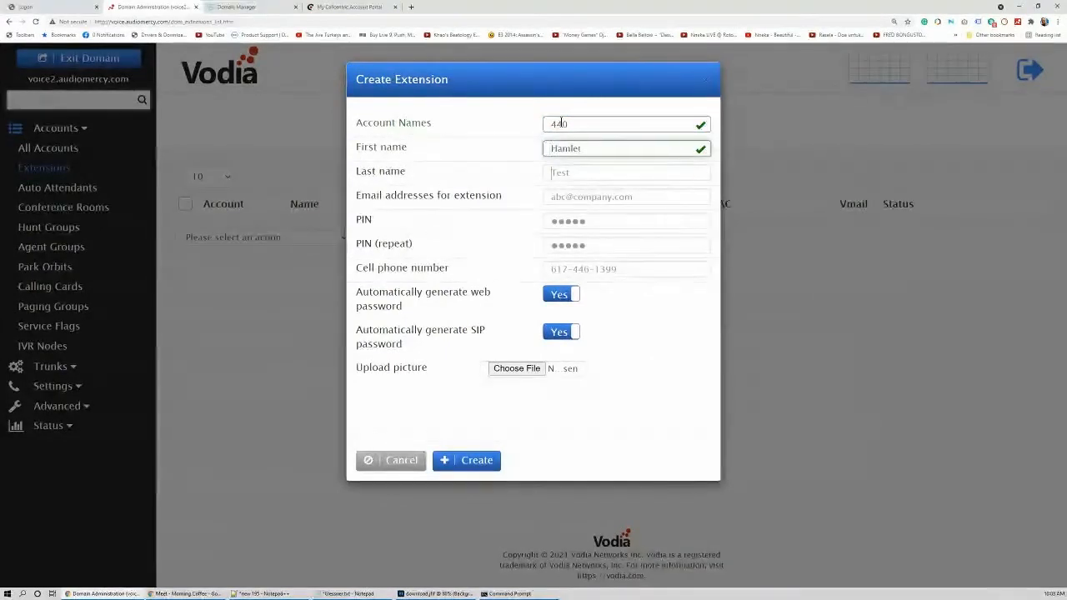
pyautogui.press('Tab')
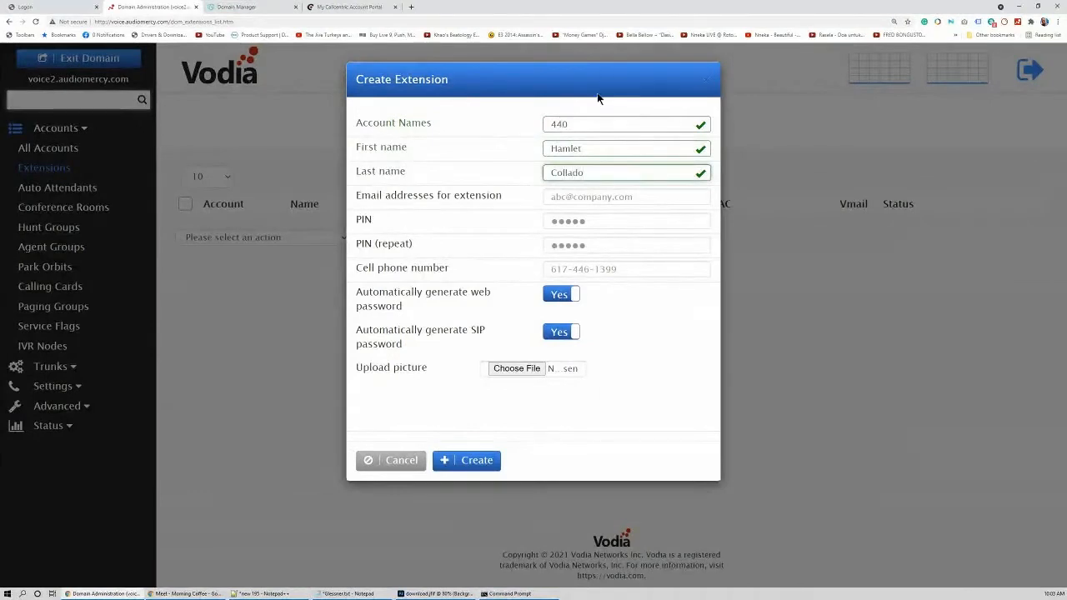
# Fill in the user's e-mail address, the PIN and its confirmation, and their cell phone number.
pyautogui.click(581, 196)
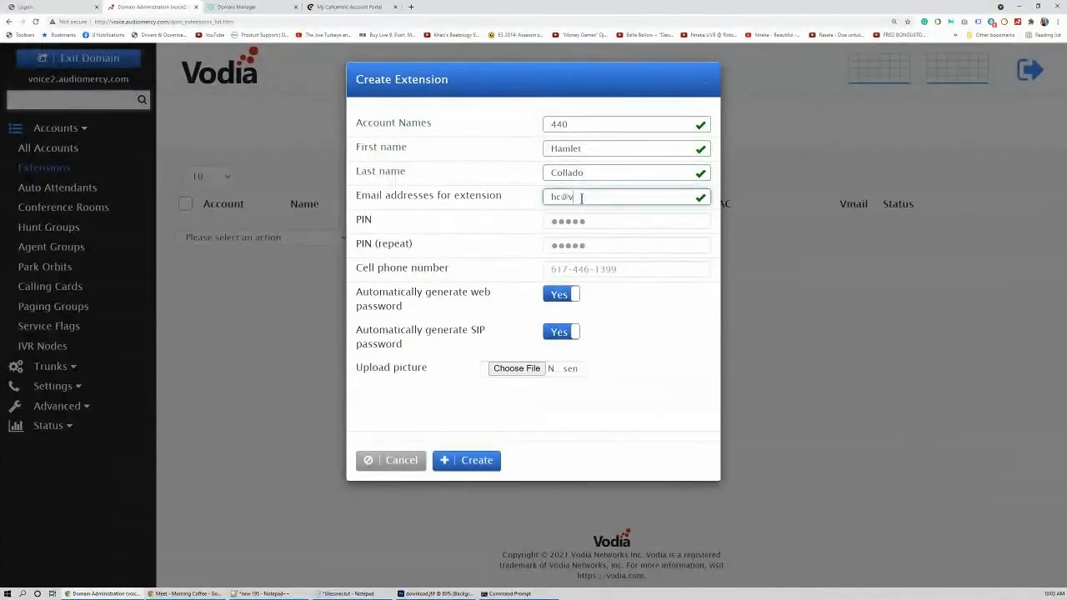
pyautogui.click(571, 220)
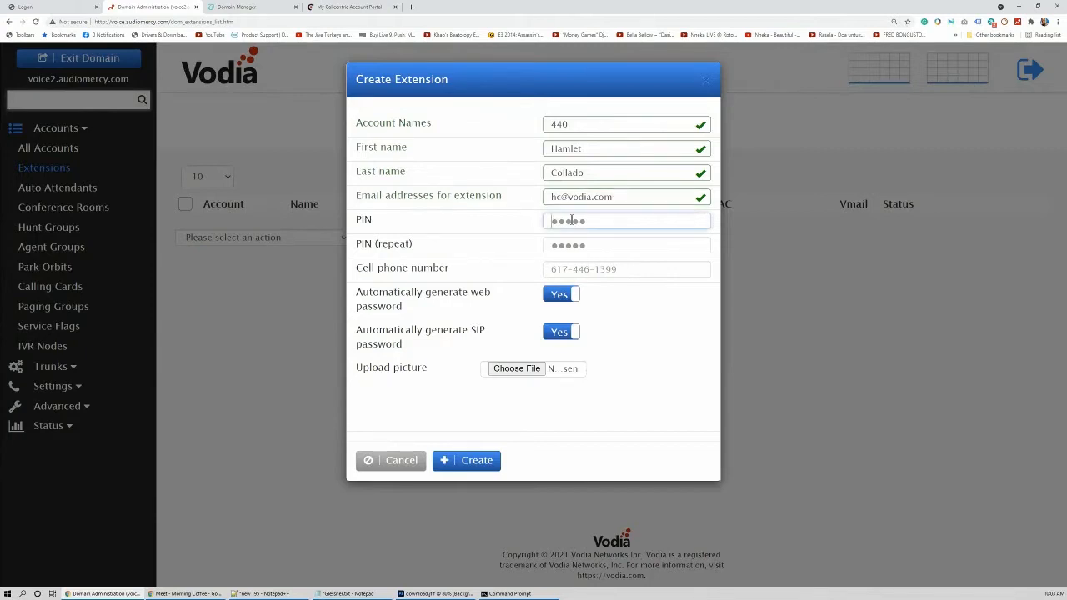
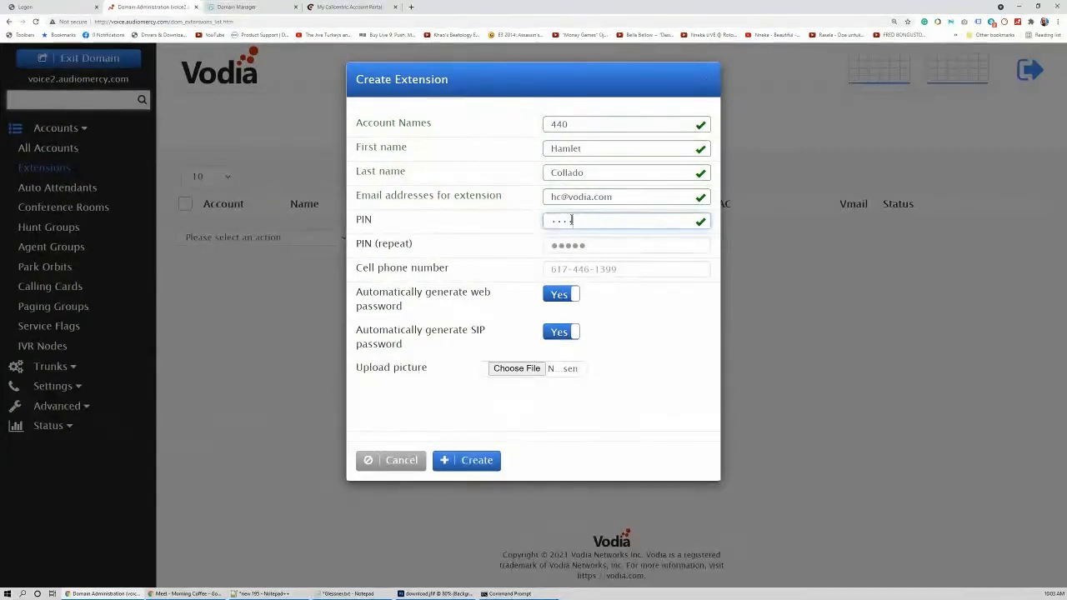
pyautogui.press('Tab')
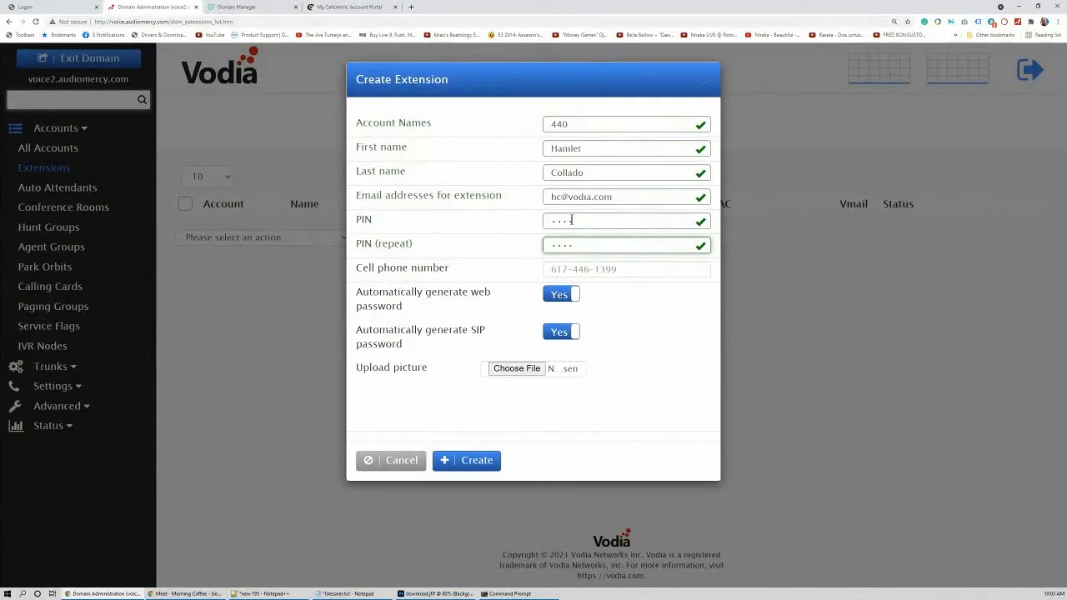
pyautogui.click(575, 271)
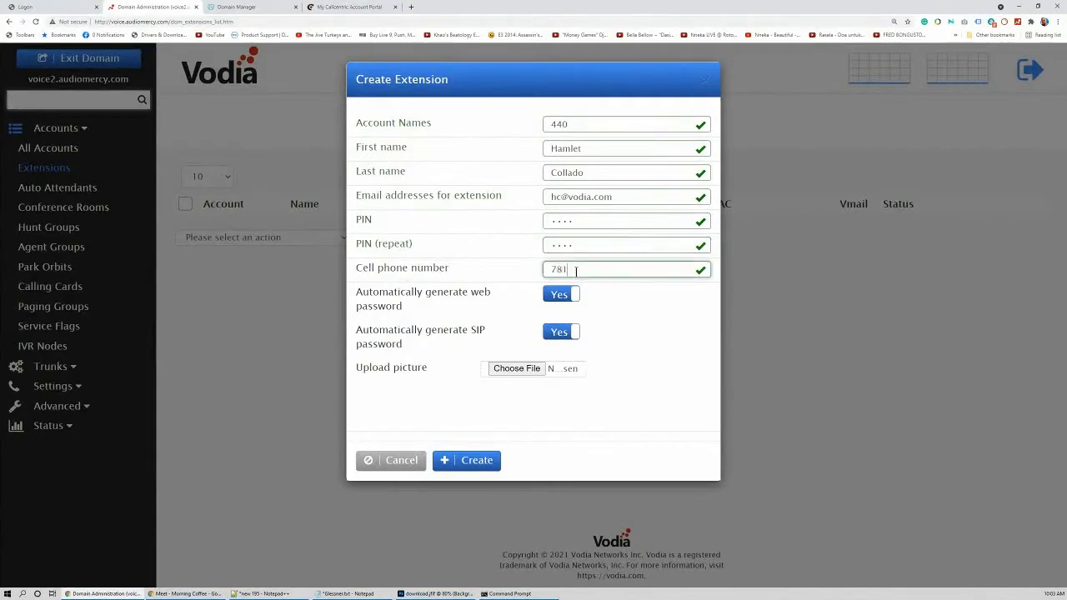
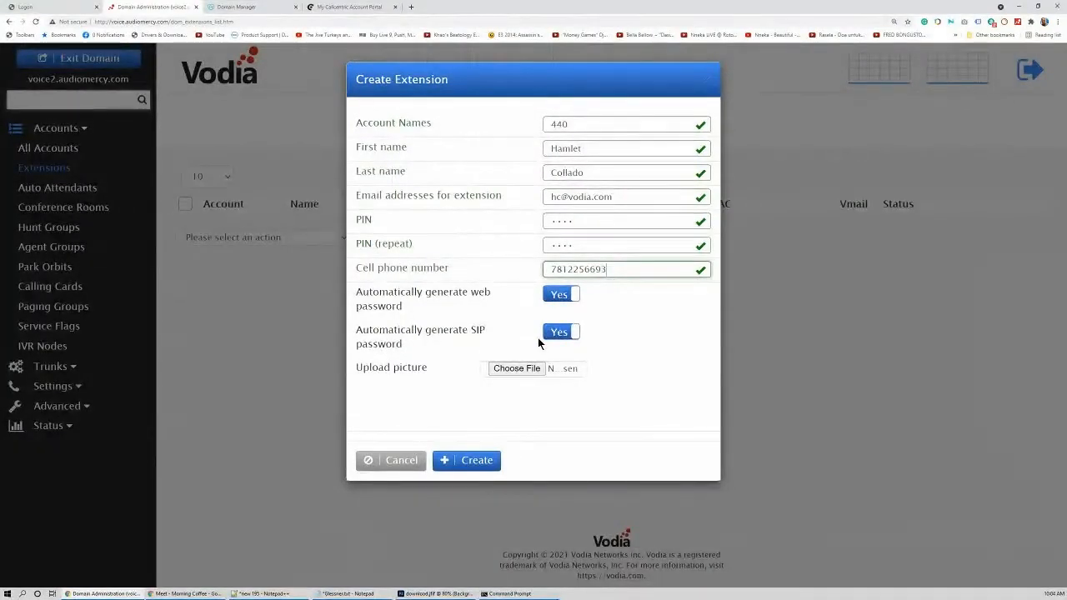
# Attach the user's photo to extension 440, keeping automatic SIP password generation on, and create it.
pyautogui.click(559, 332)
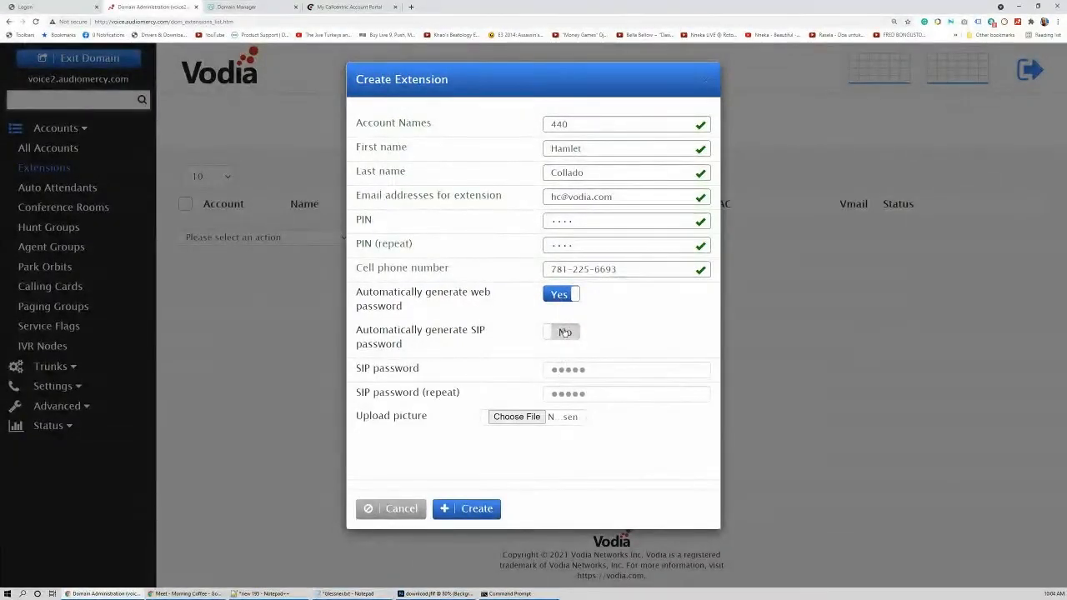
pyautogui.click(565, 333)
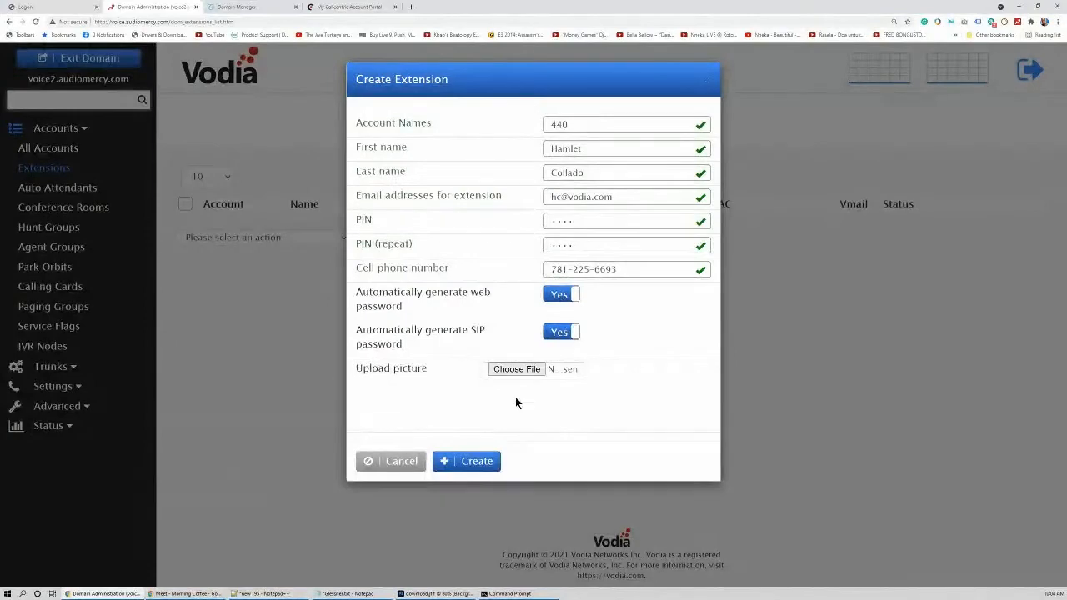
pyautogui.click(513, 371)
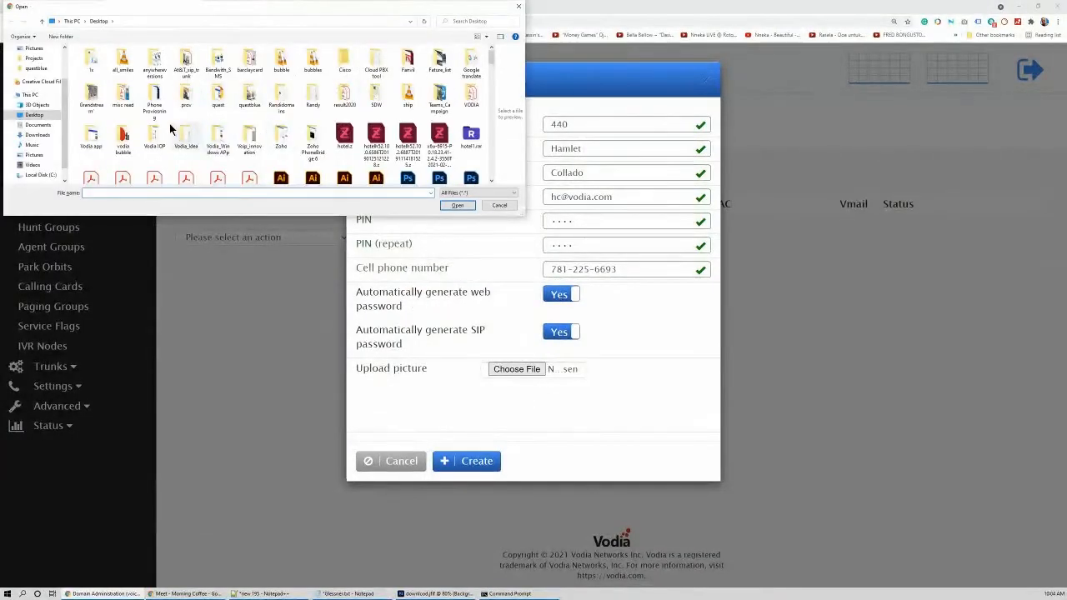
pyautogui.scroll(-6, 324, 75)
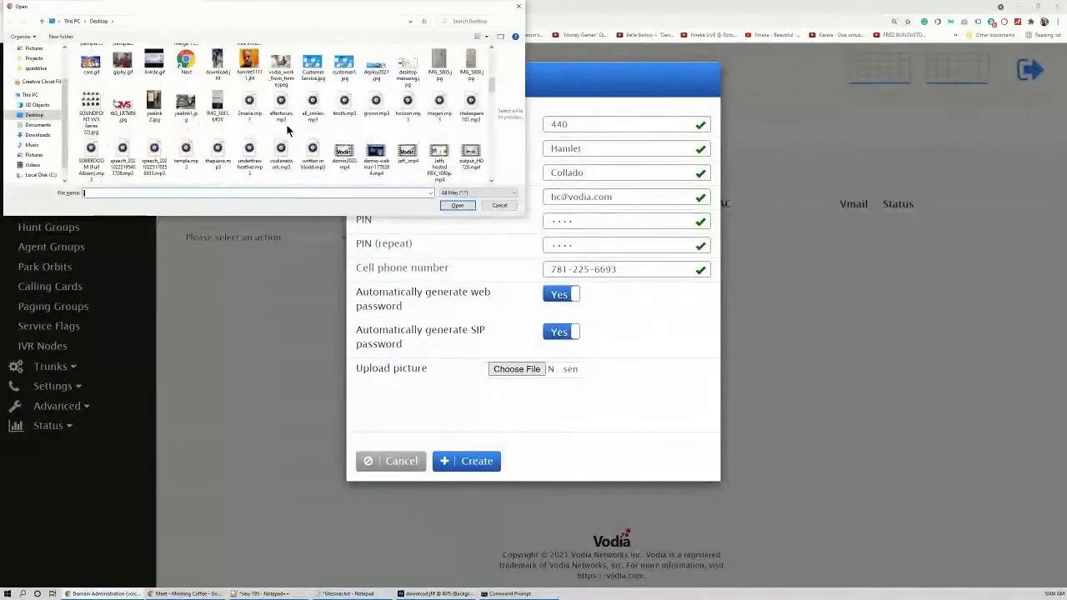
pyautogui.click(249, 67)
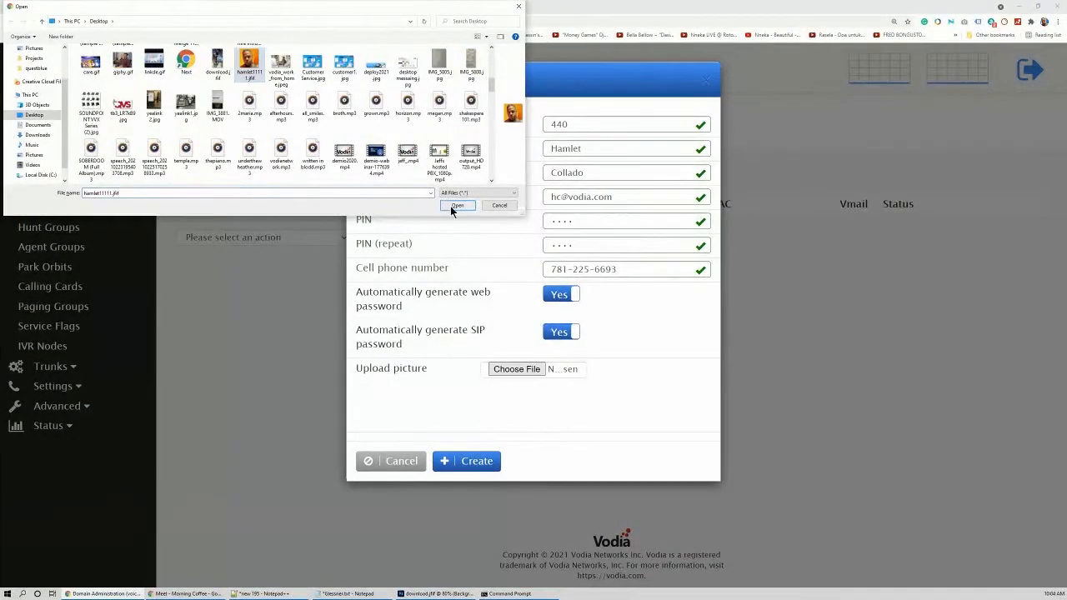
pyautogui.click(458, 205)
pyautogui.click(466, 463)
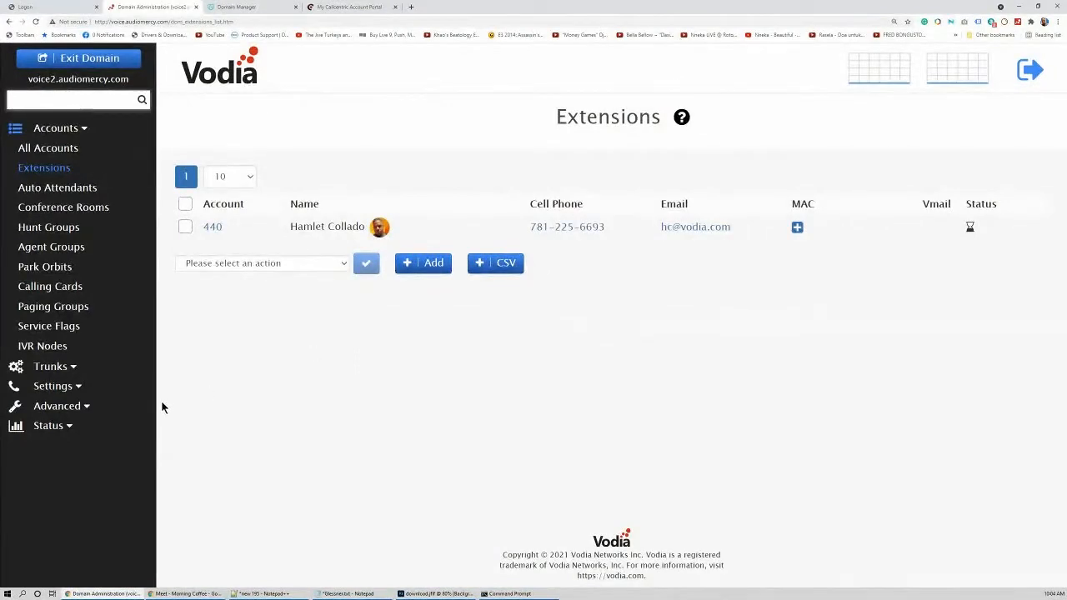
# Confirm the domain has no SIP trunks yet, then go to the Callcentric portal's extensions.
pyautogui.click(62, 369)
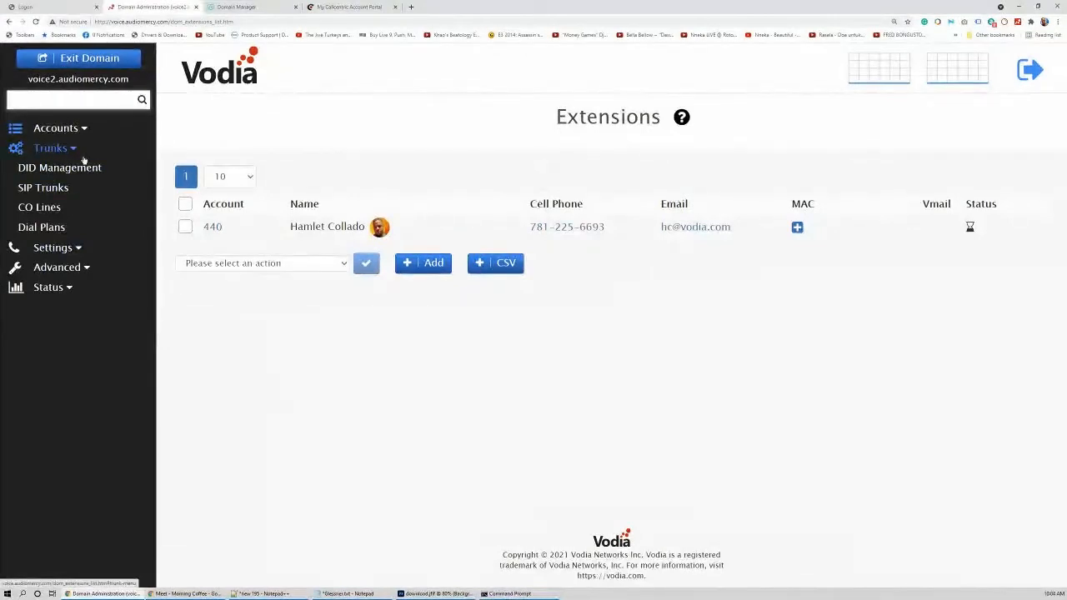
pyautogui.click(45, 186)
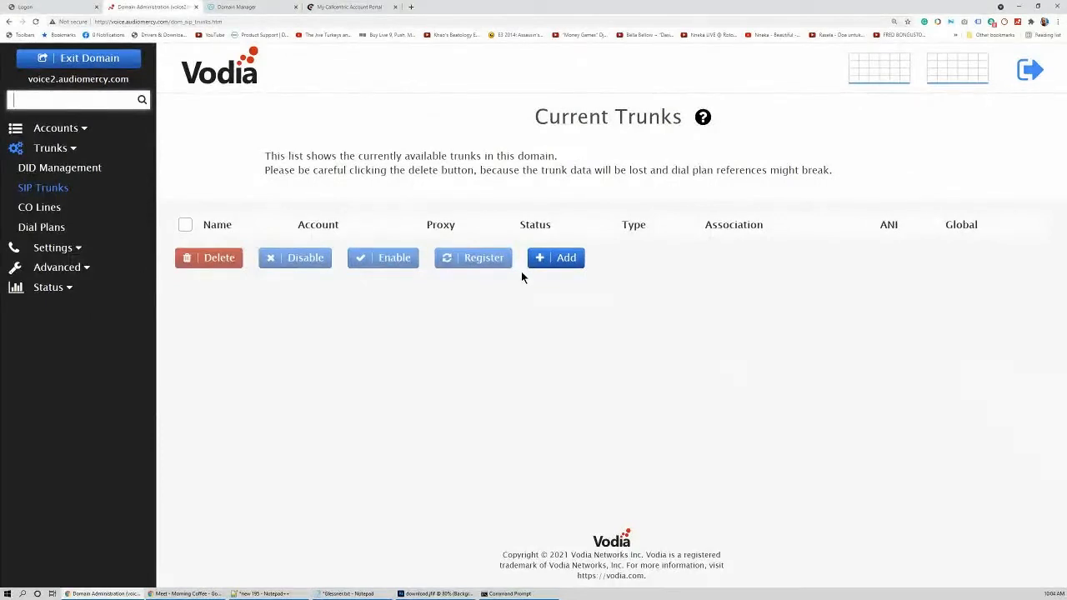
pyautogui.click(327, 6)
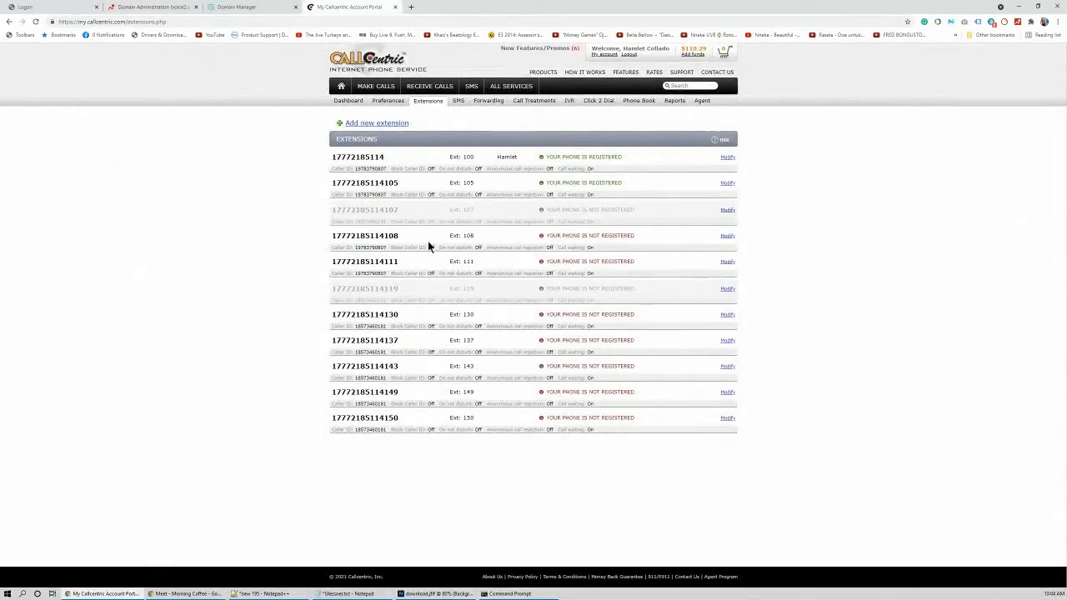
# Edit Callcentric extension 111, entering a new phone password and clearing the internal calling name.
pyautogui.moveTo(402, 258); pyautogui.dragTo(330, 262)
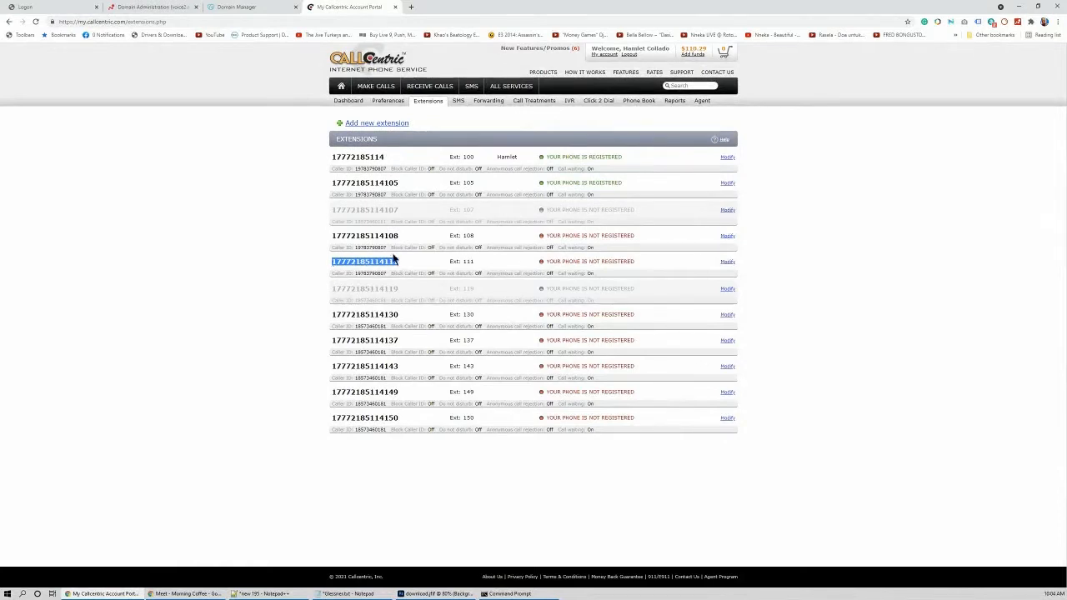
pyautogui.click(728, 262)
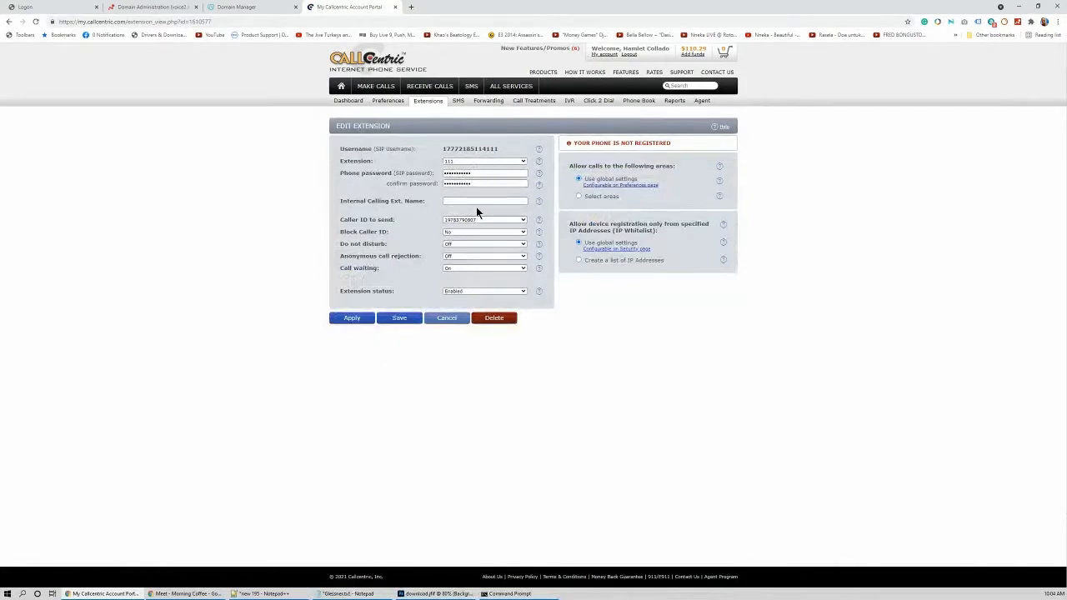
pyautogui.click(475, 201)
pyautogui.hotkey('ctrl', 'a')
pyautogui.moveTo(492, 173); pyautogui.dragTo(407, 181)
pyautogui.hotkey('ctrl', 'v')
pyautogui.hotkey('ctrl', 'v')
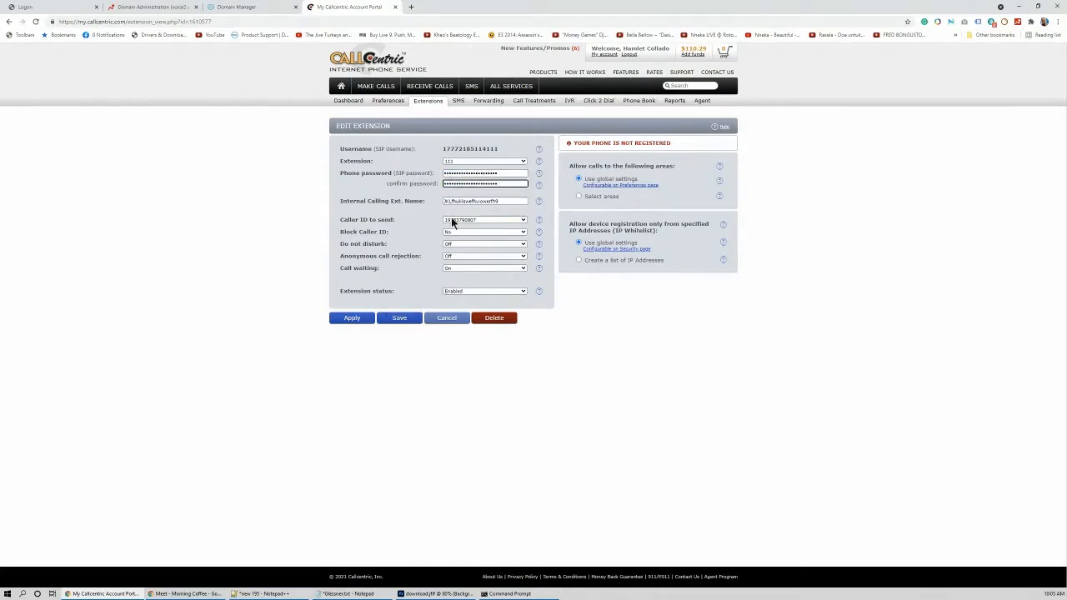
pyautogui.moveTo(500, 201); pyautogui.dragTo(281, 194)
pyautogui.press('BackSpace')
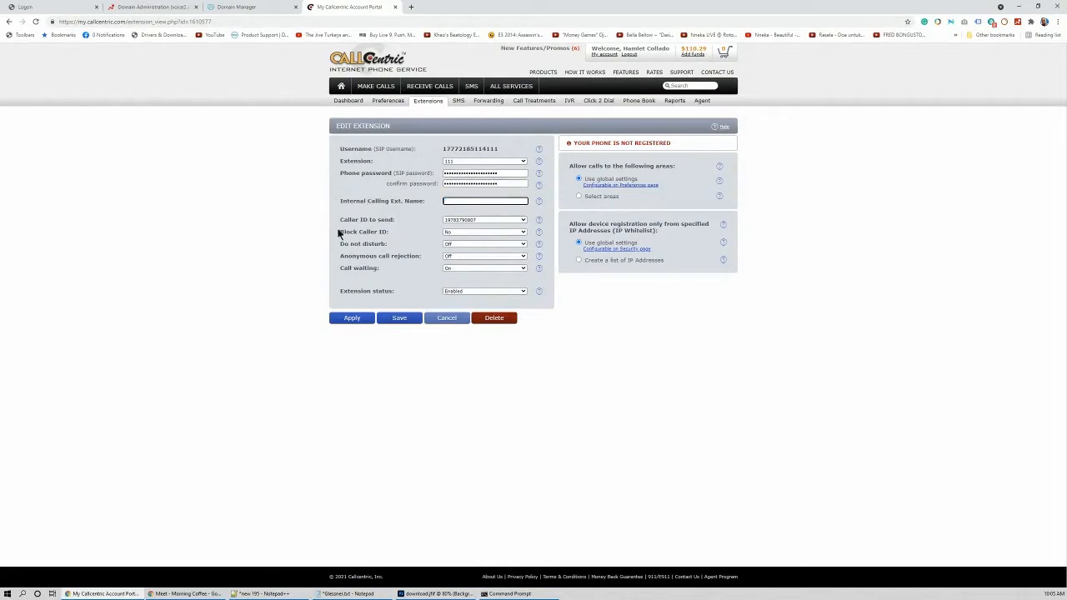
pyautogui.click(356, 319)
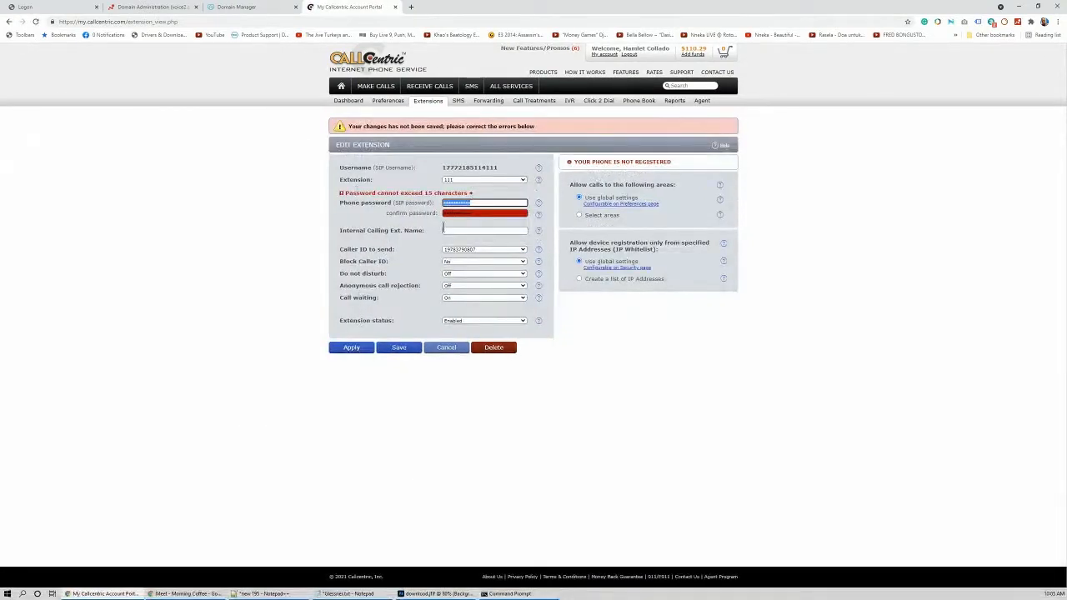
# Paste the new 12-character password into Phone password and its confirmation, and save.
pyautogui.click(451, 229)
pyautogui.click(452, 227)
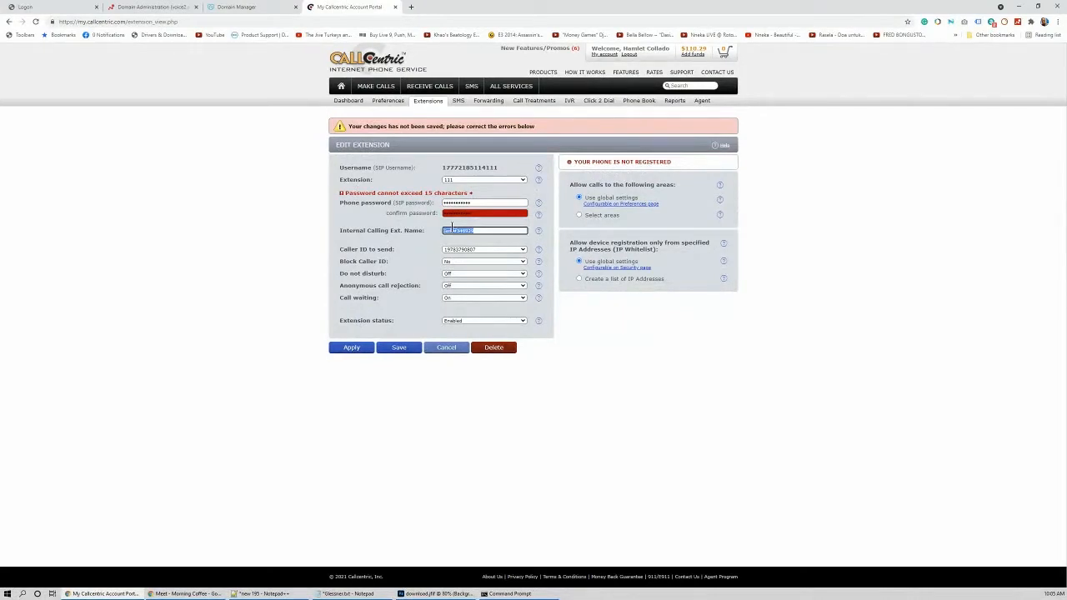
pyautogui.moveTo(476, 203); pyautogui.dragTo(356, 202)
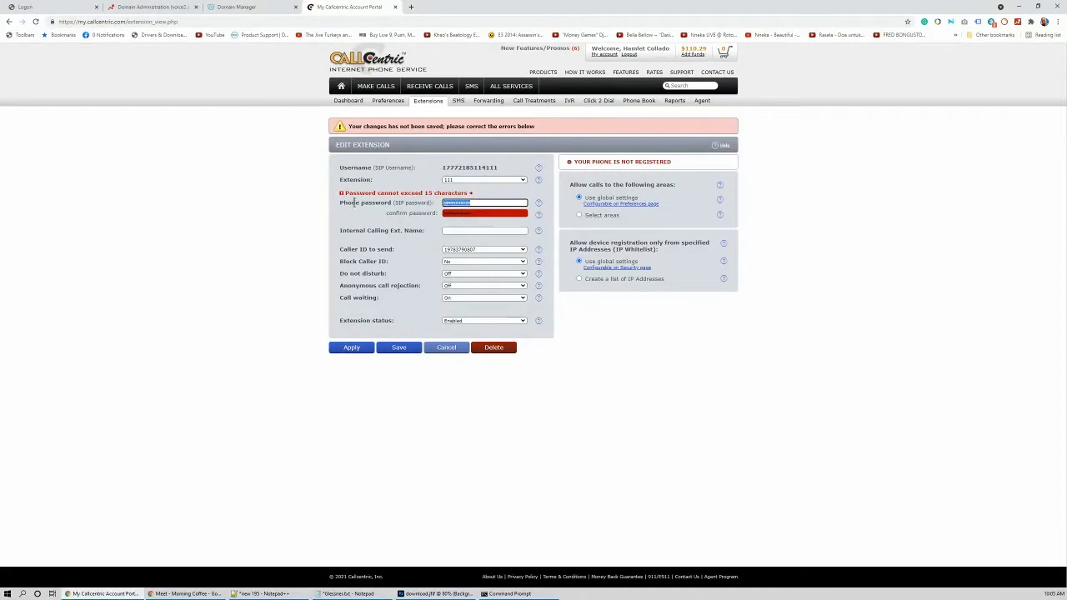
pyautogui.hotkey('ctrl', 'v')
pyautogui.moveTo(474, 214); pyautogui.dragTo(389, 213)
pyautogui.hotkey('ctrl', 'v')
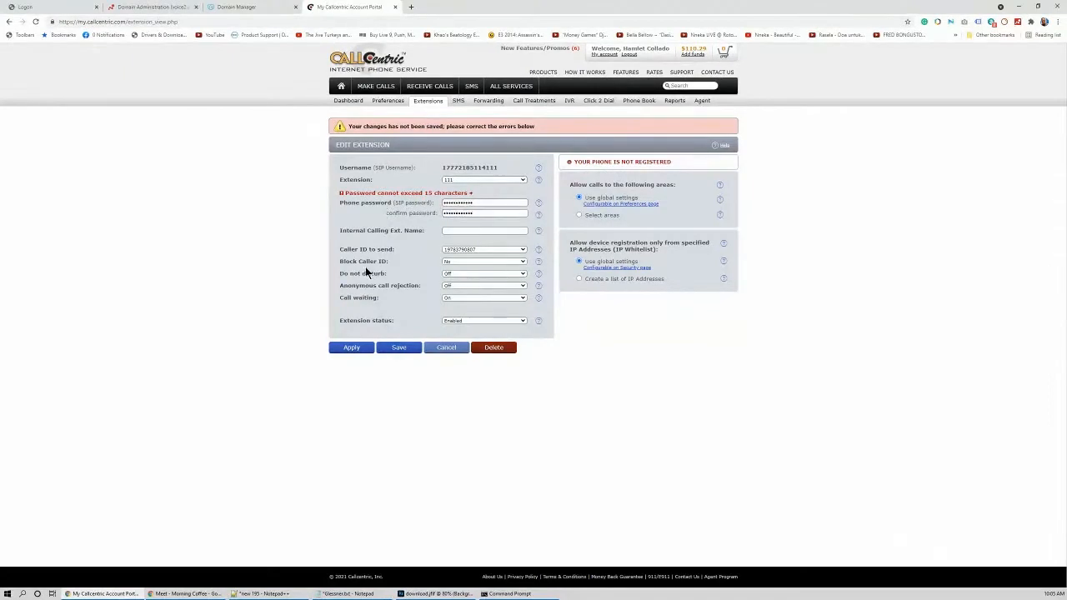
pyautogui.click(390, 350)
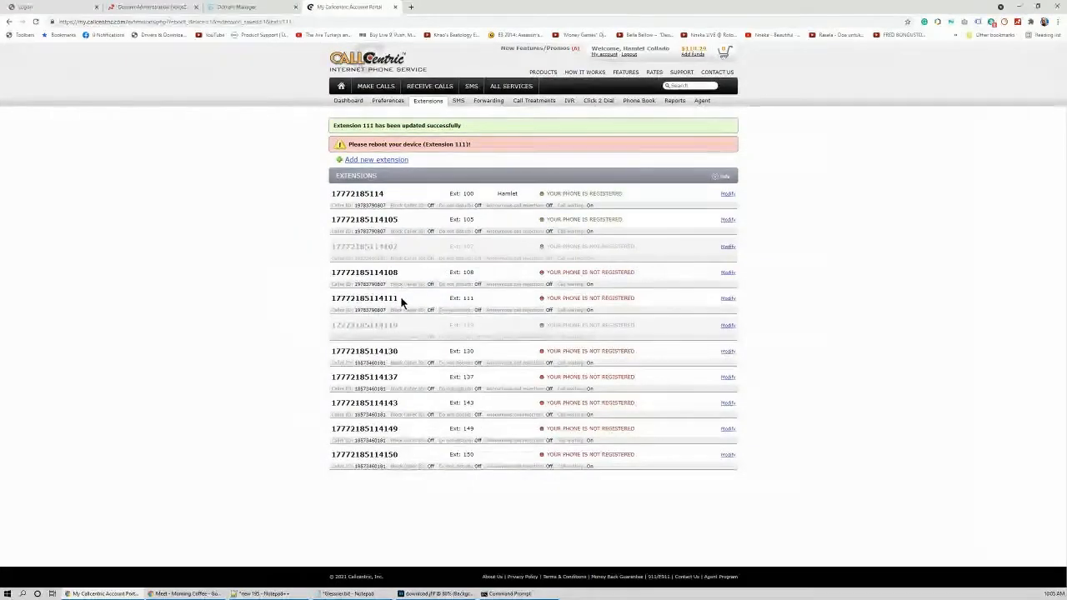
# Record the new password in the notes and copy extension 111's SIP username.
pyautogui.click(273, 595)
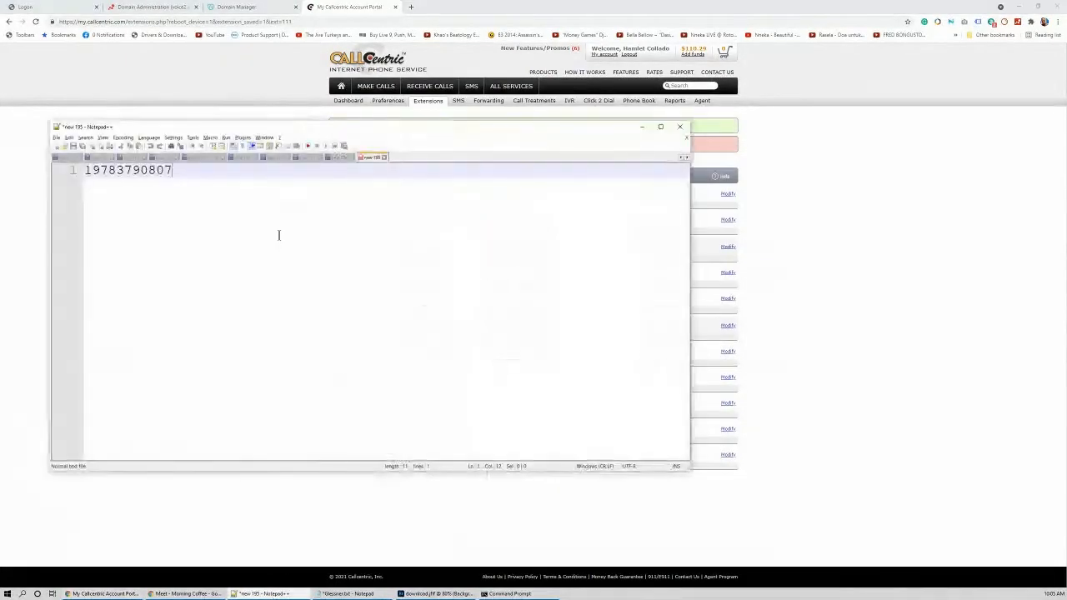
pyautogui.press('Return')
pyautogui.press('Return')
pyautogui.click(926, 242)
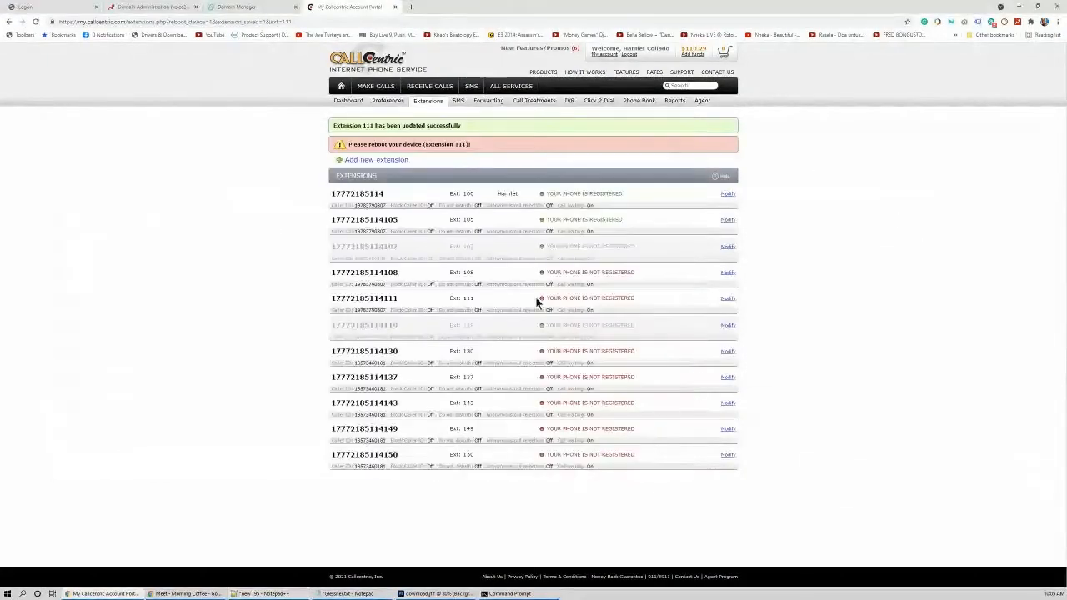
pyautogui.moveTo(408, 302); pyautogui.dragTo(330, 300)
pyautogui.hotkey('ctrl', 'c')
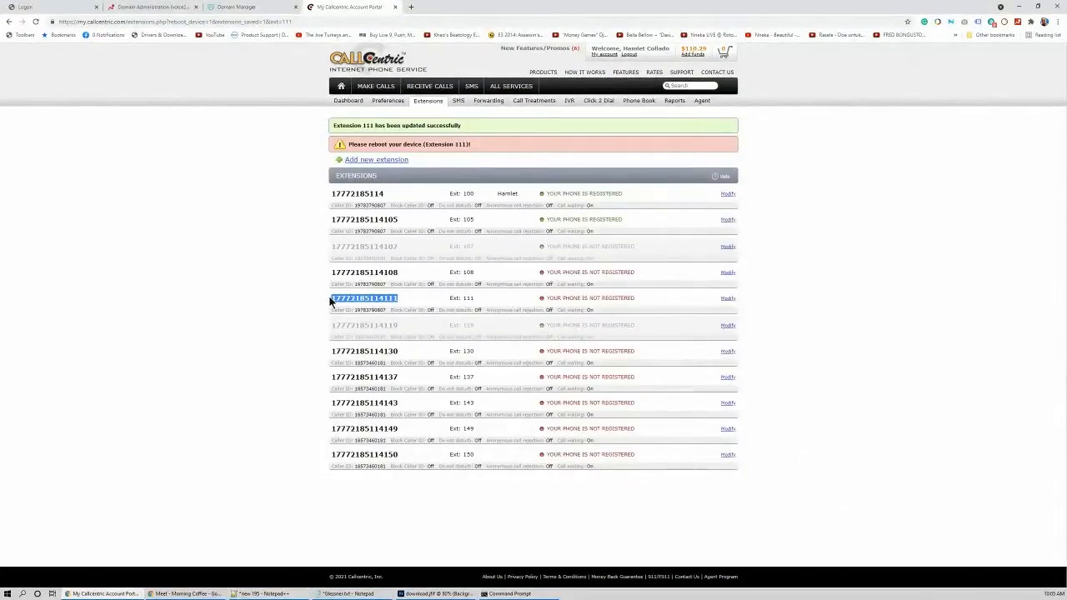
pyautogui.click(159, 7)
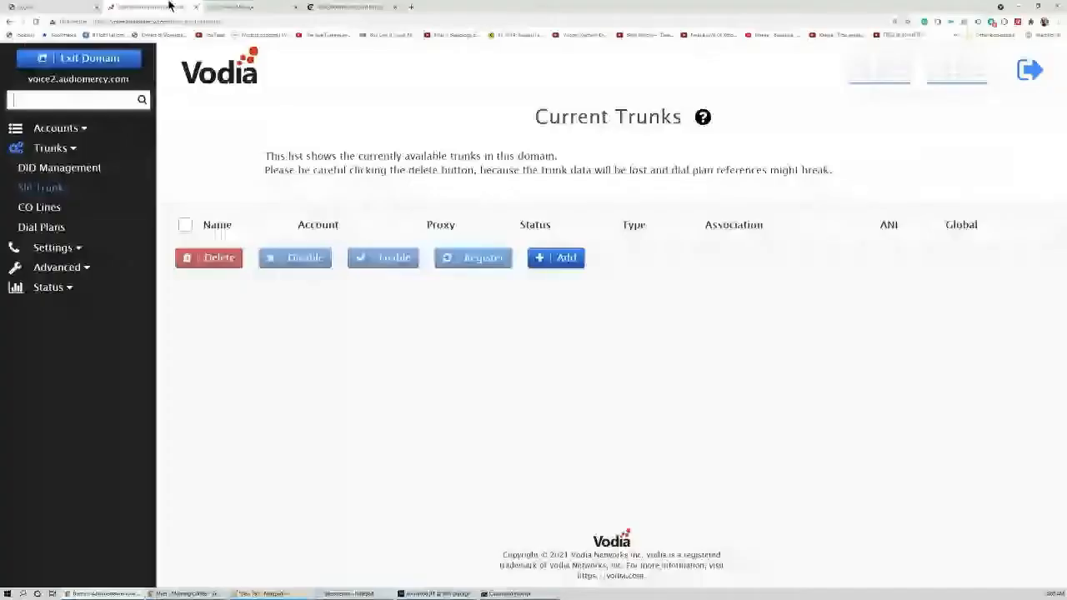
pyautogui.click(551, 263)
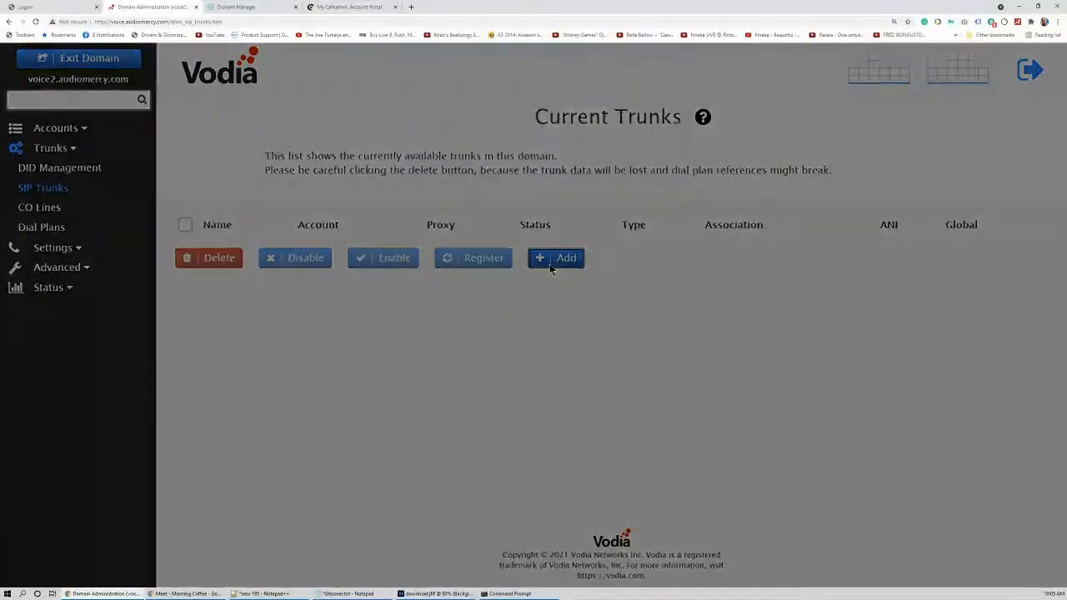
pyautogui.click(560, 121)
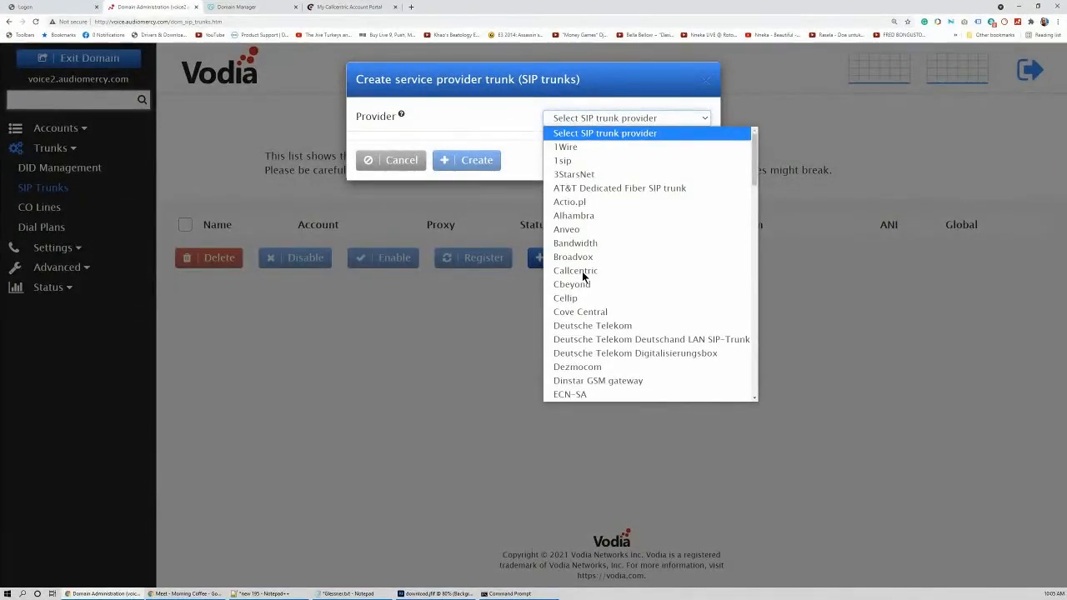
pyautogui.click(515, 132)
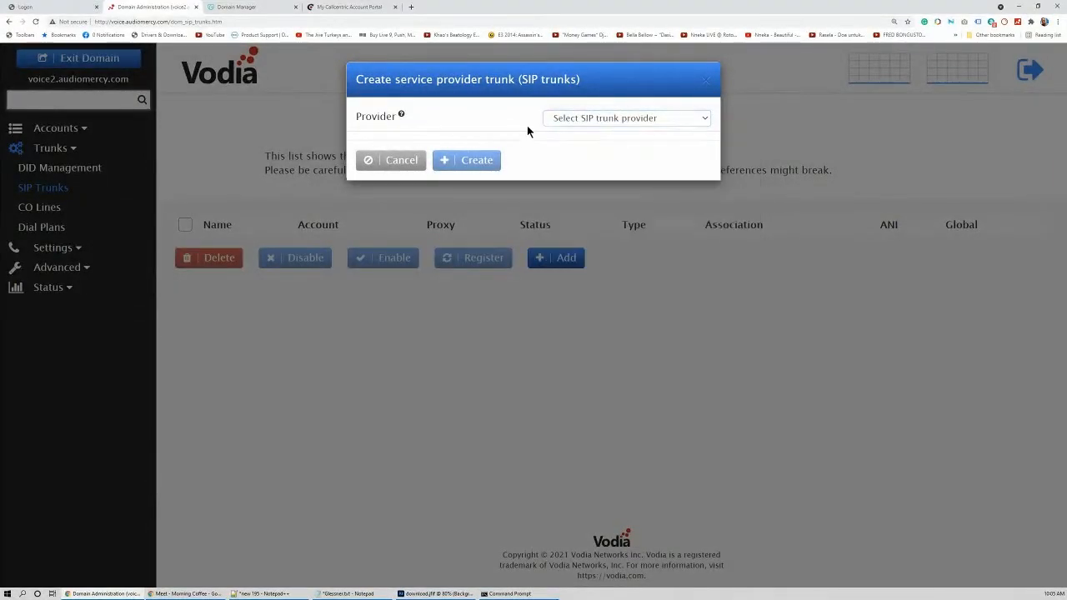
pyautogui.click(632, 118)
pyautogui.click(588, 268)
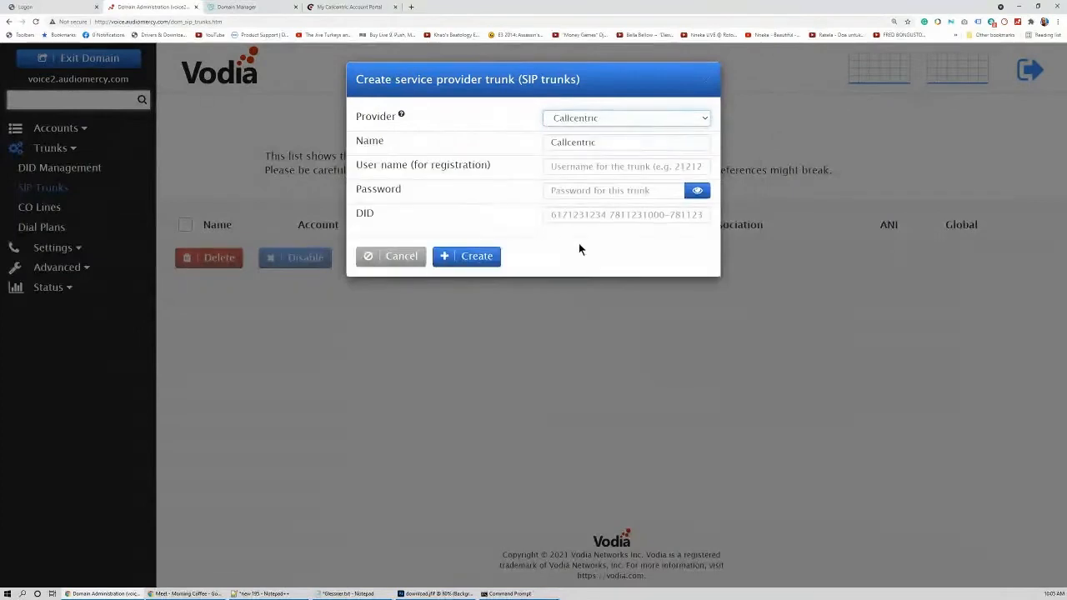
pyautogui.click(578, 167)
pyautogui.hotkey('ctrl', 'v')
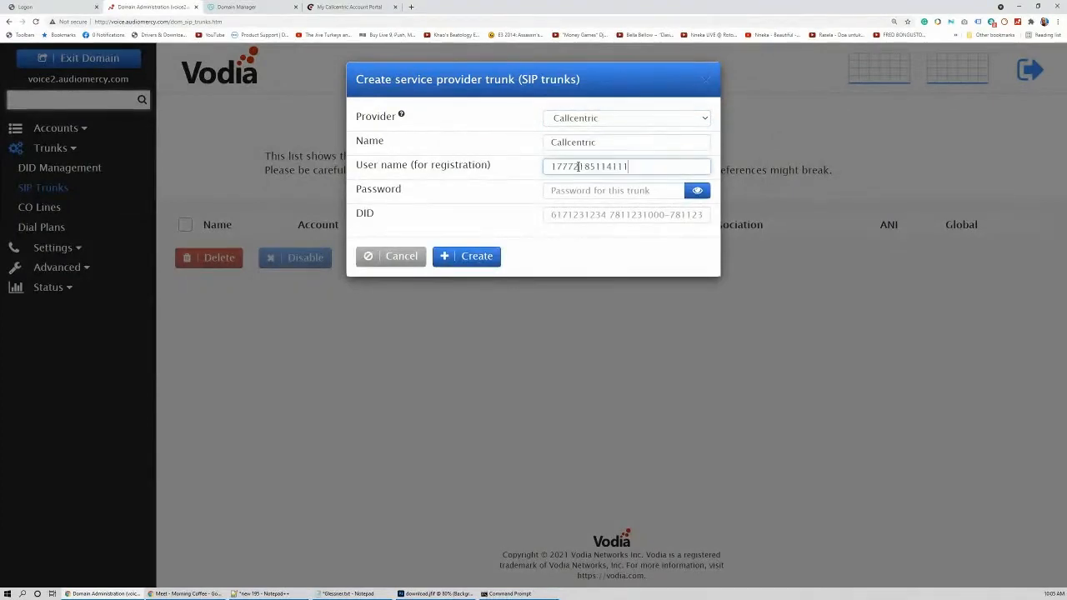
pyautogui.click(344, 8)
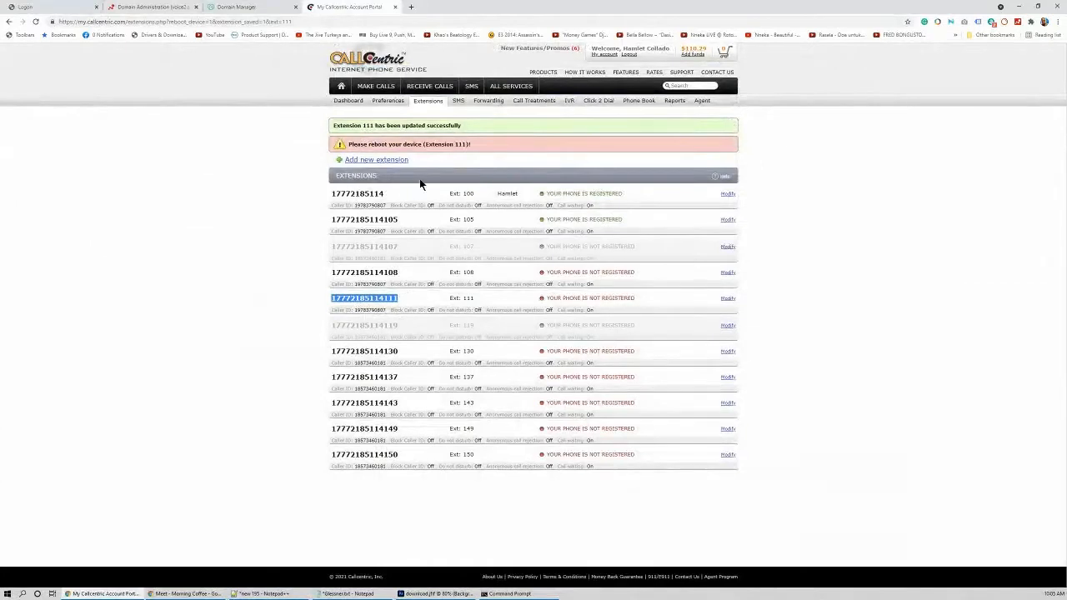
pyautogui.click(151, 7)
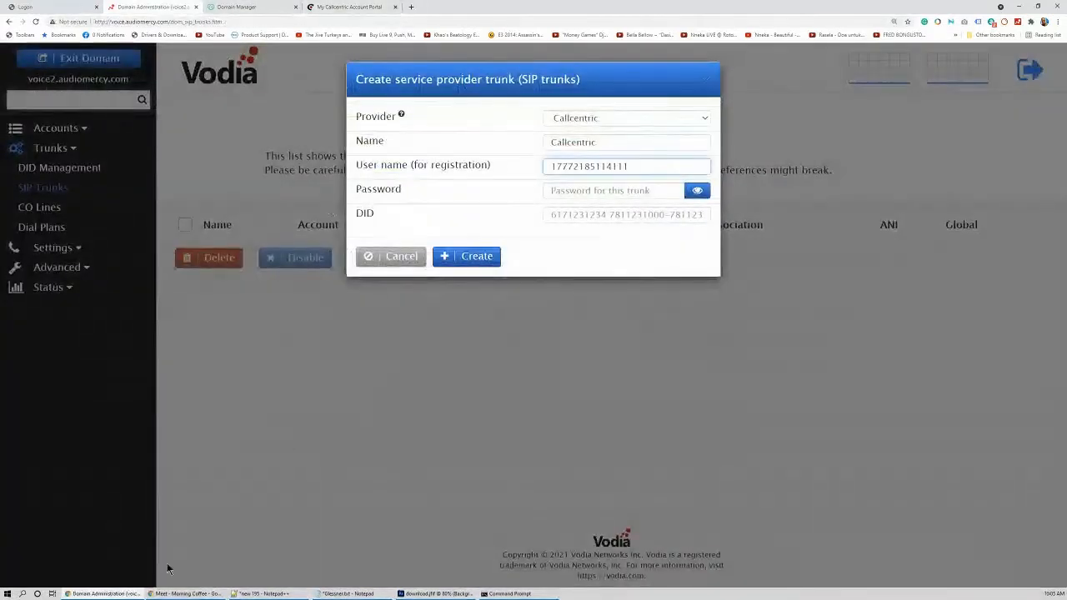
pyautogui.click(263, 593)
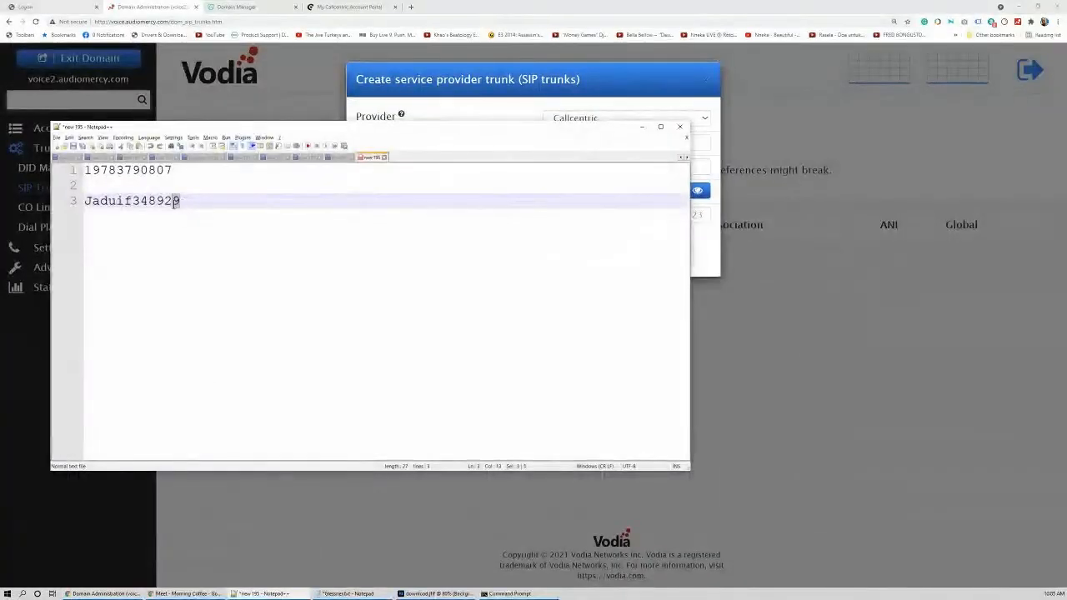
pyautogui.moveTo(176, 202); pyautogui.dragTo(62, 211)
pyautogui.click(765, 315)
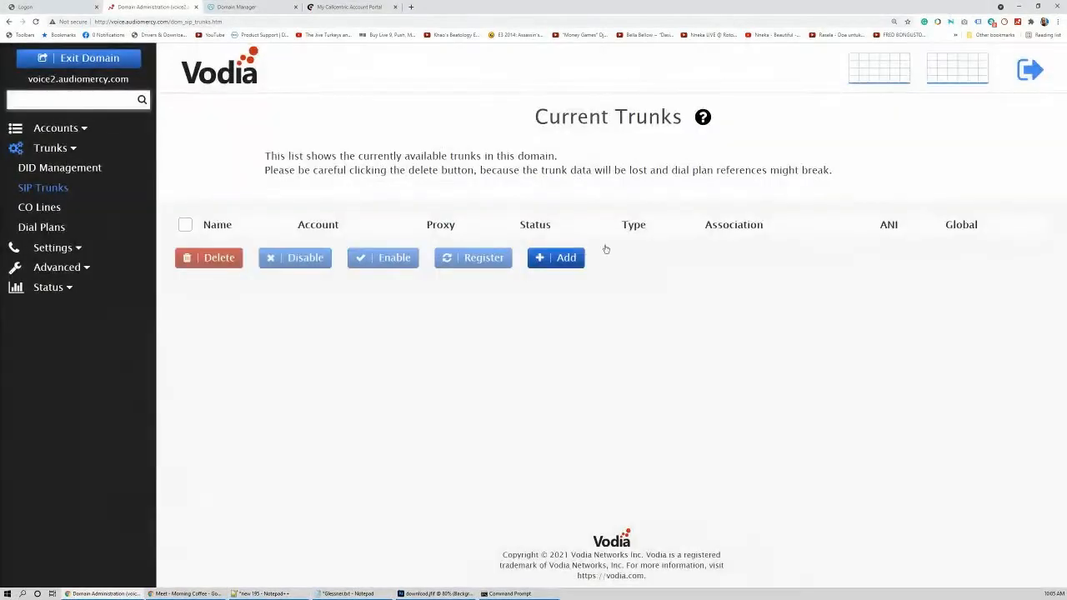
# Open a new trunk form and cancel it without choosing a provider.
pyautogui.click(557, 257)
pyautogui.click(624, 117)
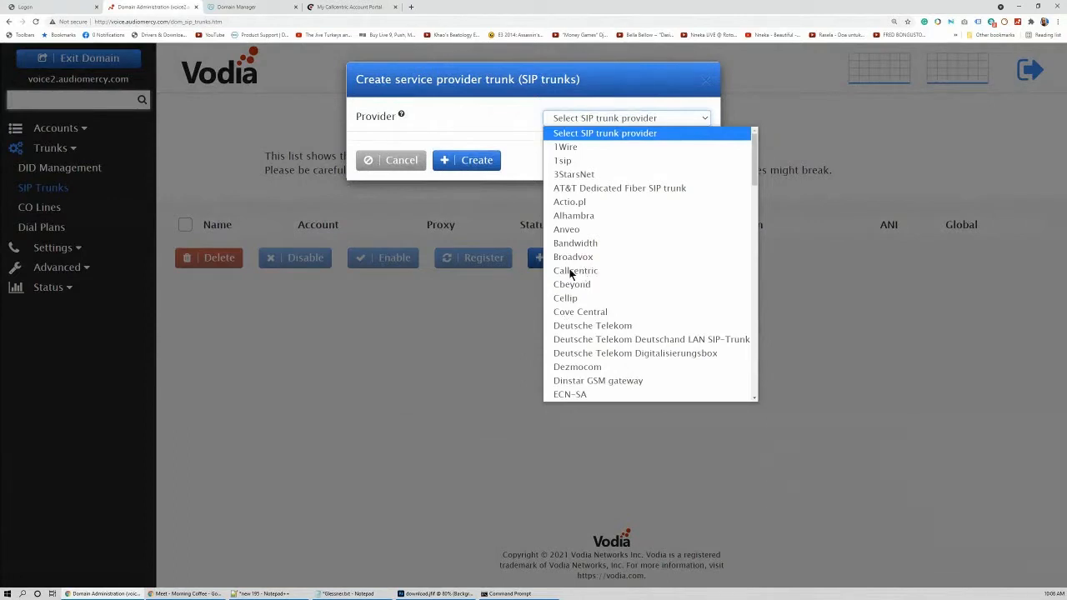
pyautogui.click(480, 360)
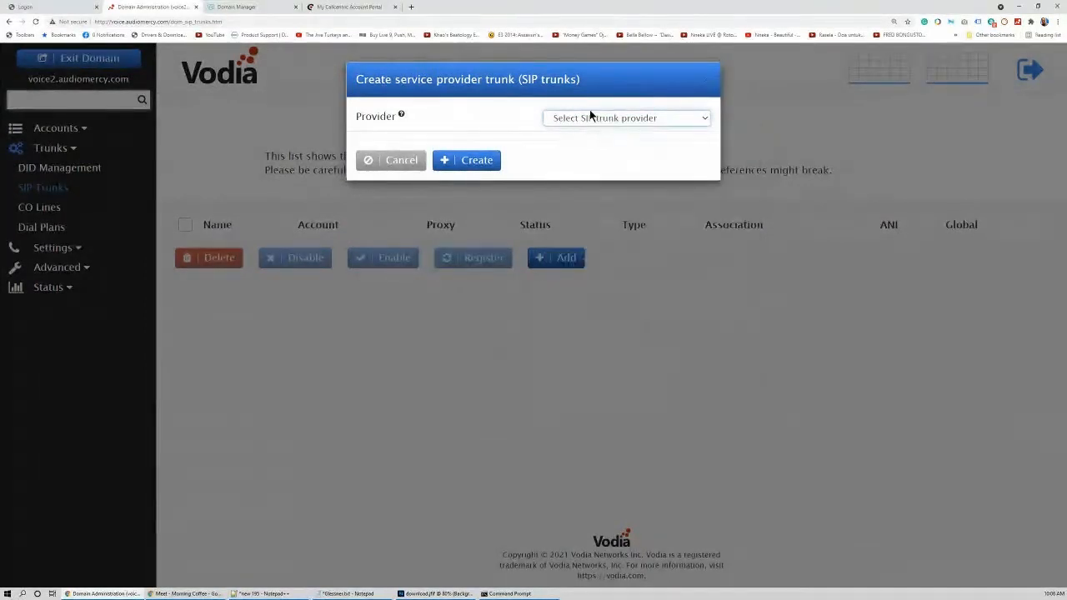
pyautogui.click(410, 160)
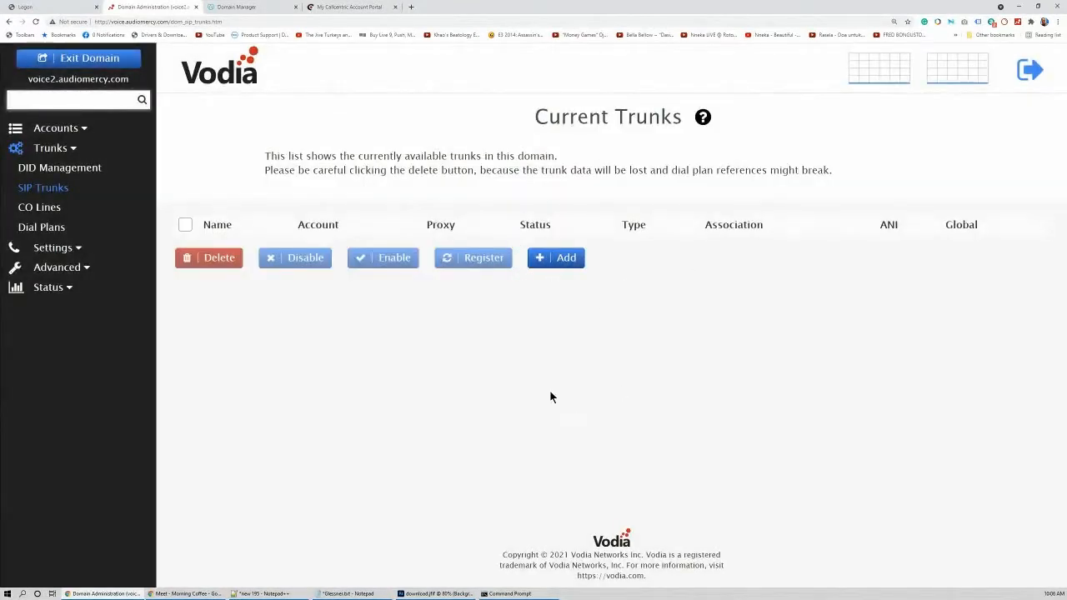
# Create a Callcentric SIP trunk using the pasted SIP username and password.
pyautogui.click(553, 258)
pyautogui.click(579, 121)
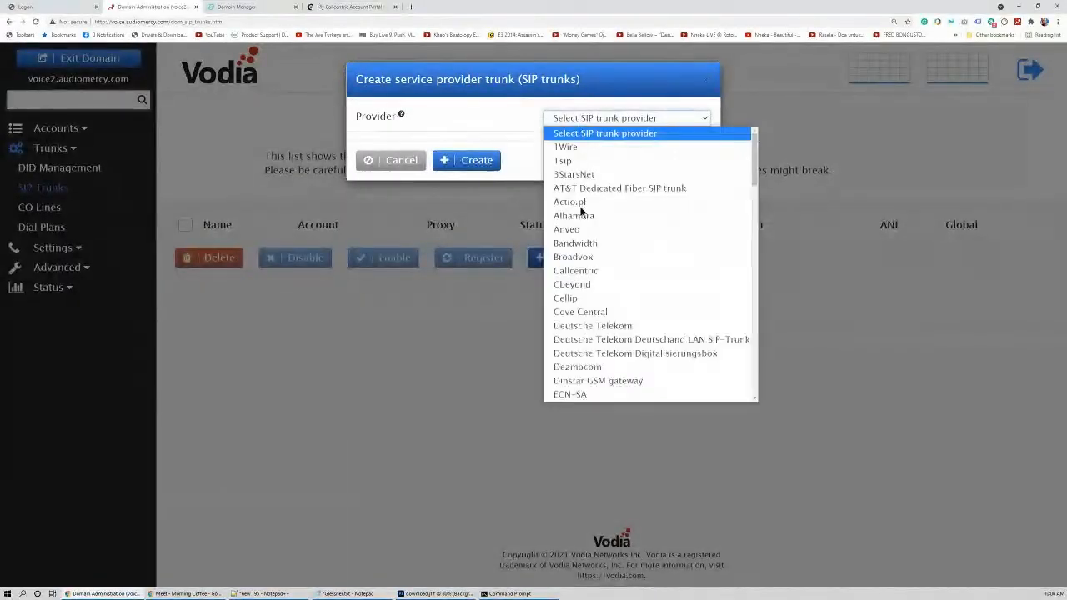
pyautogui.click(588, 274)
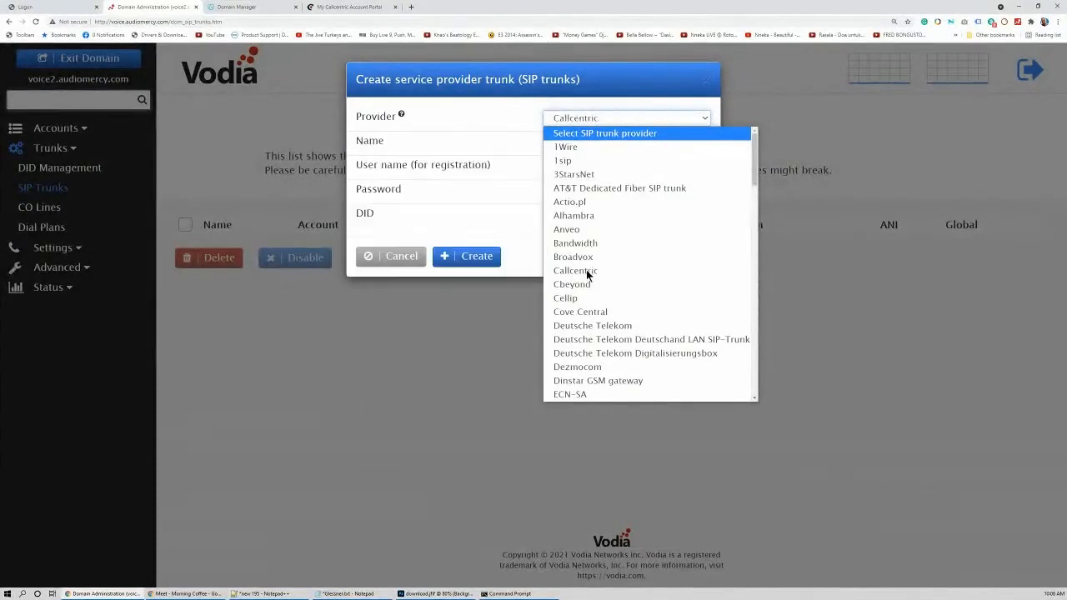
pyautogui.click(493, 159)
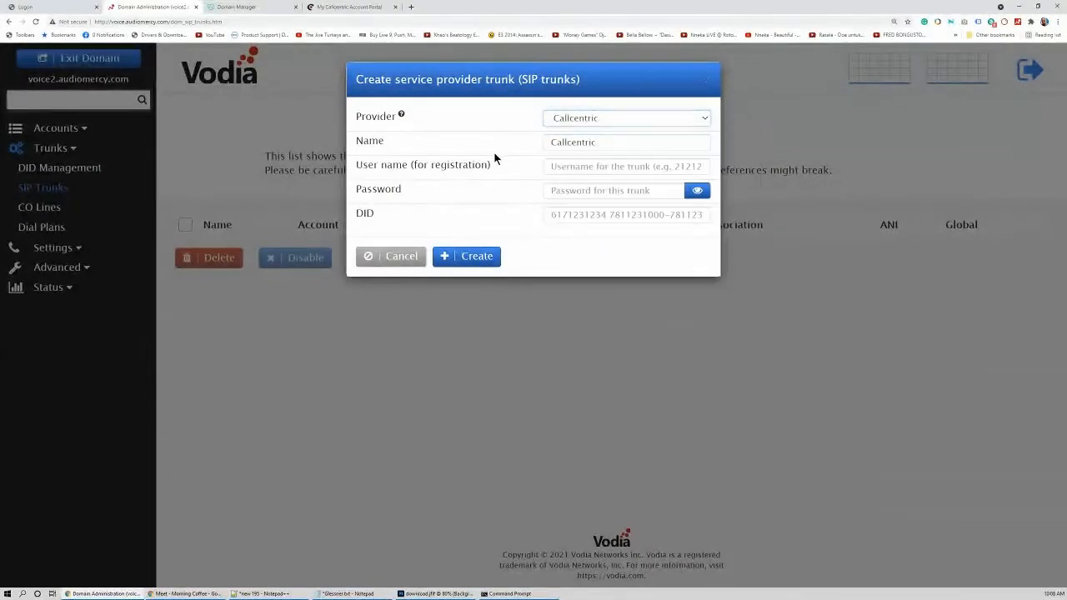
pyautogui.click(577, 166)
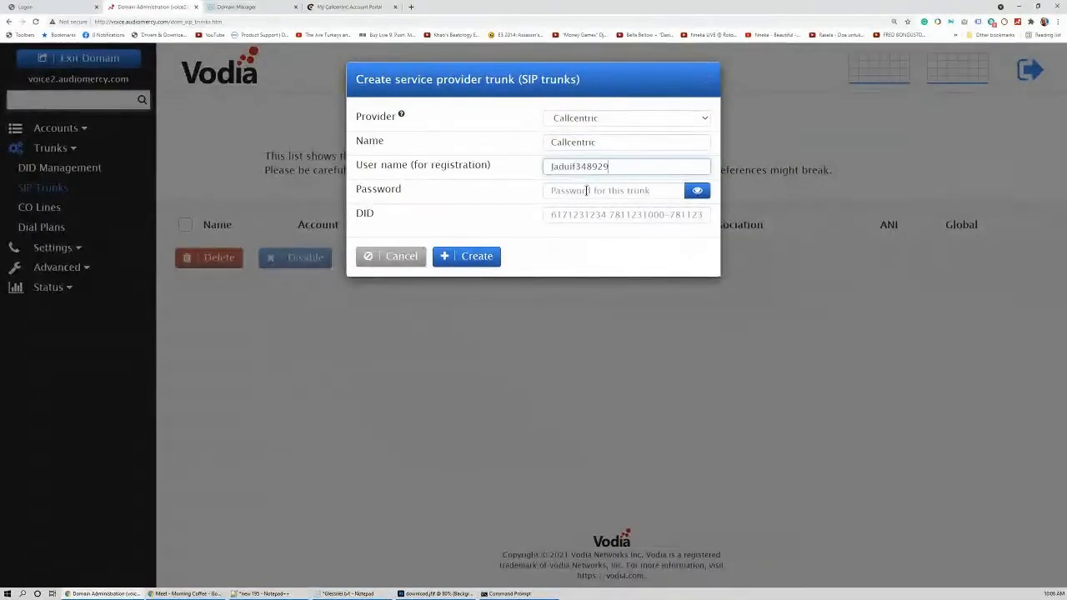
pyautogui.click(583, 188)
pyautogui.hotkey('ctrl', 'v')
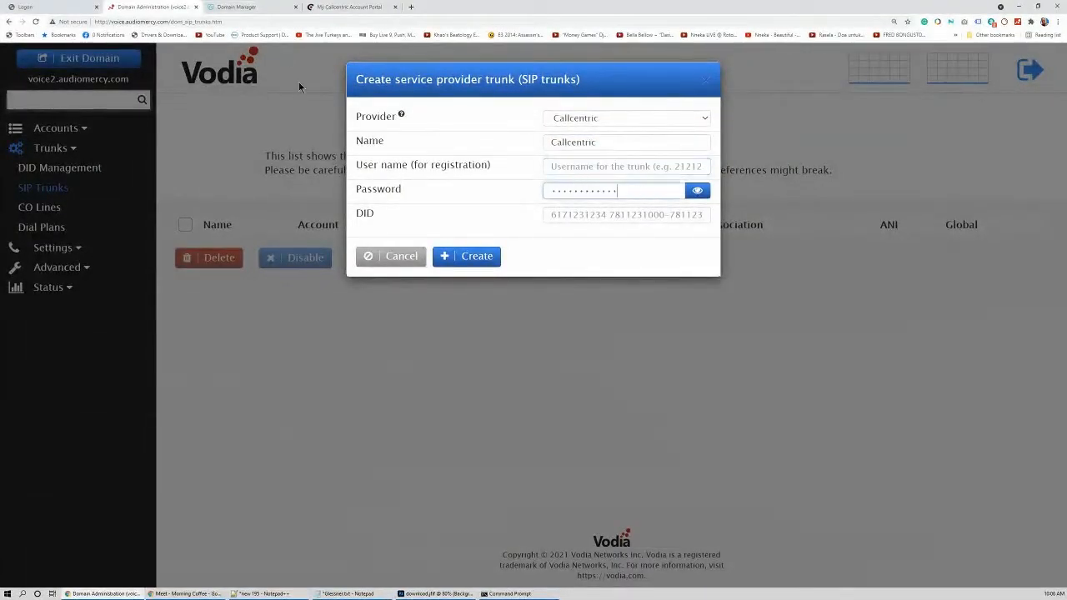
pyautogui.click(346, 7)
pyautogui.click(159, 7)
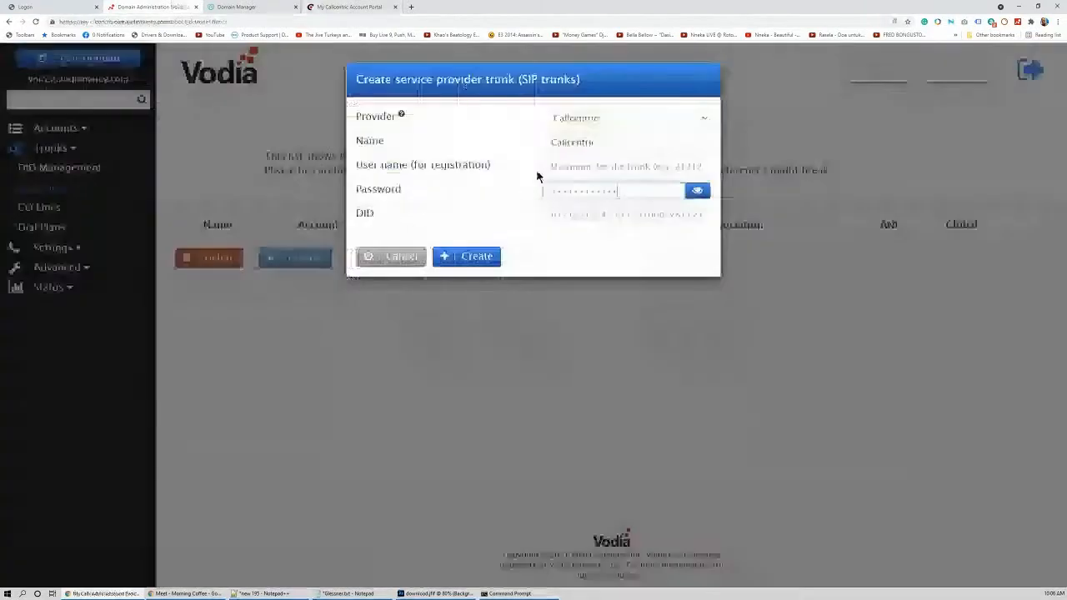
pyautogui.click(571, 166)
pyautogui.hotkey('ctrl', 'v')
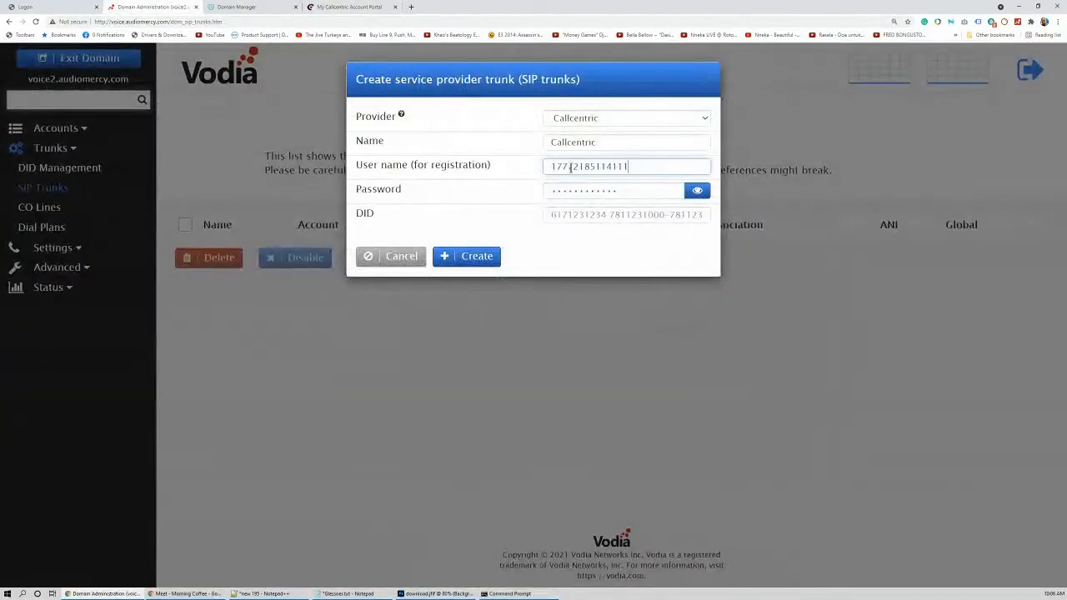
pyautogui.click(488, 257)
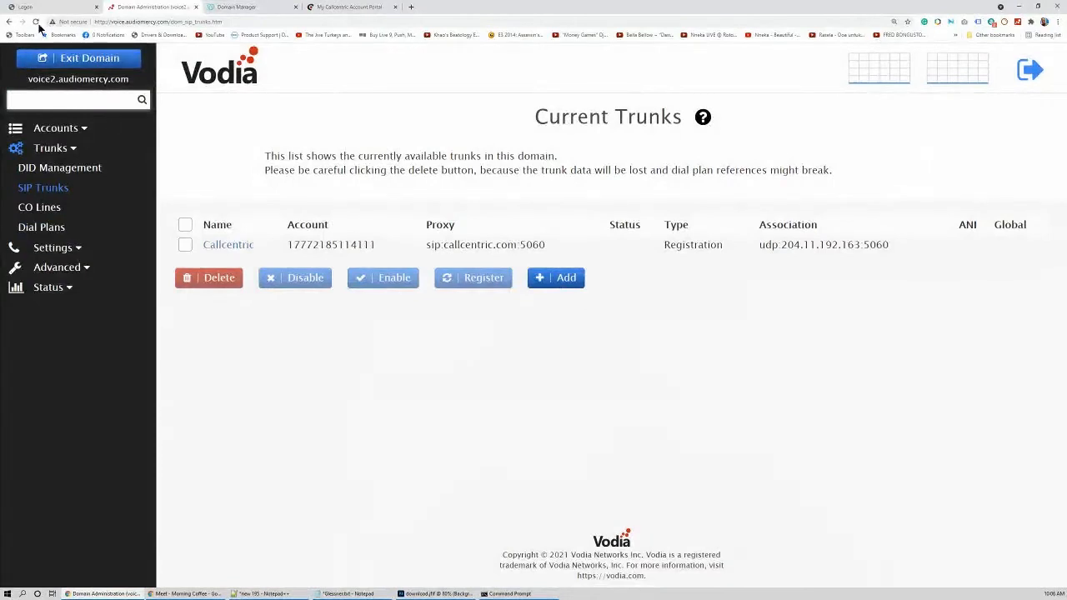
# Refresh the trunks list and confirm the Callcentric trunk shows 200 Ok registration.
pyautogui.click(36, 22)
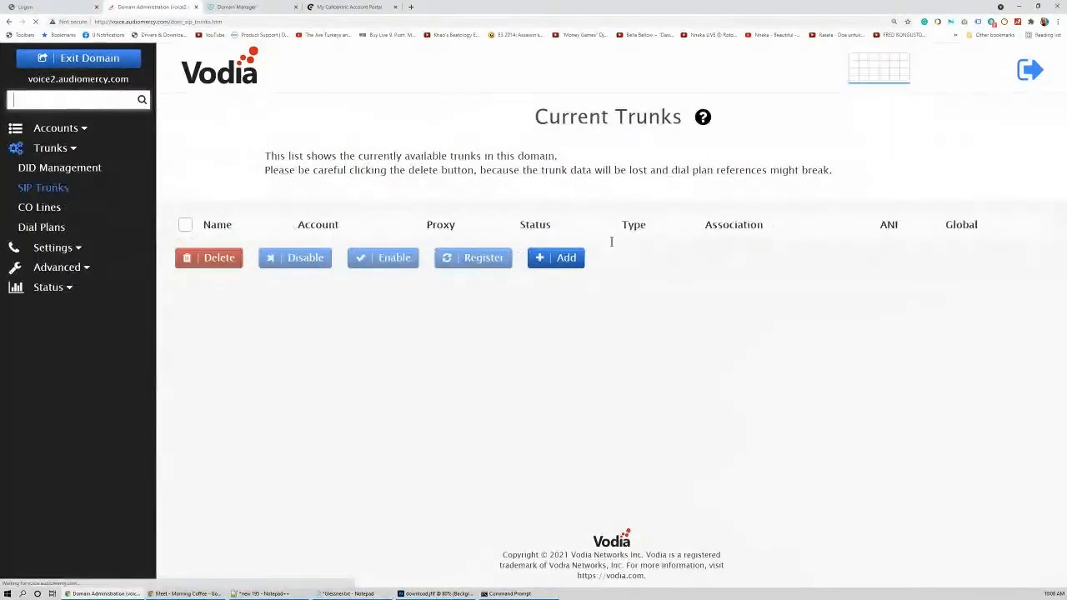
pyautogui.moveTo(588, 244); pyautogui.dragTo(668, 242)
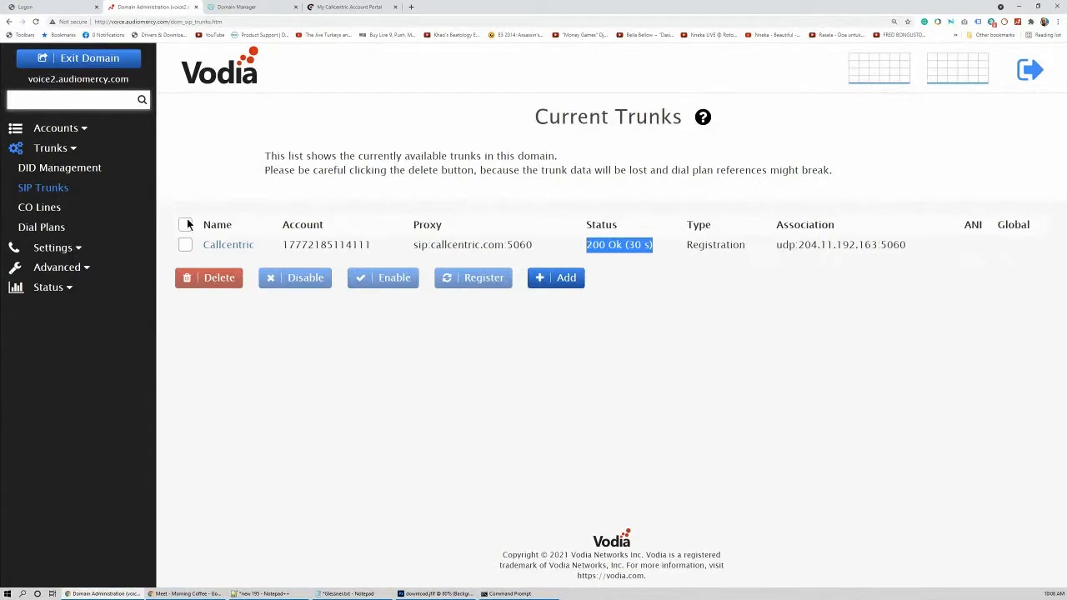
pyautogui.click(50, 227)
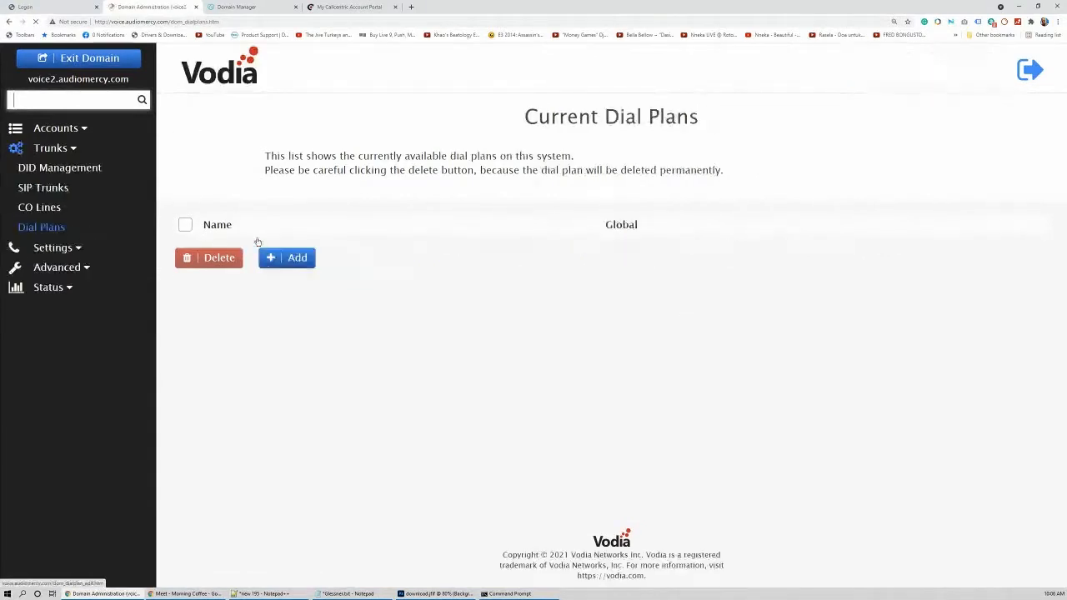
# Review the Default dial plan that routes through the Callcentric trunk, then view Auto Attendants.
pyautogui.click(221, 285)
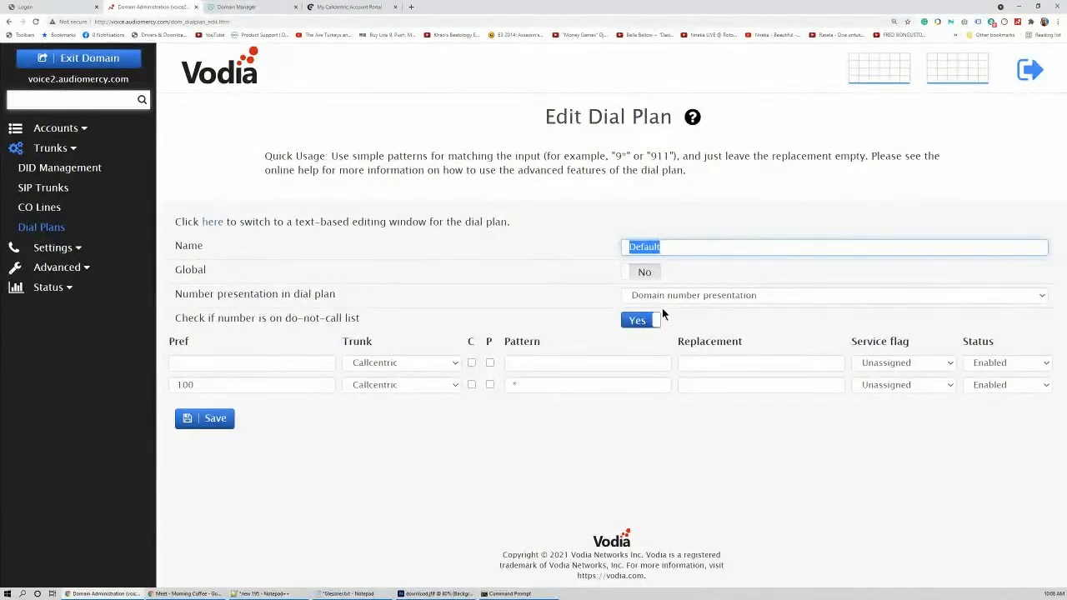
pyautogui.click(707, 395)
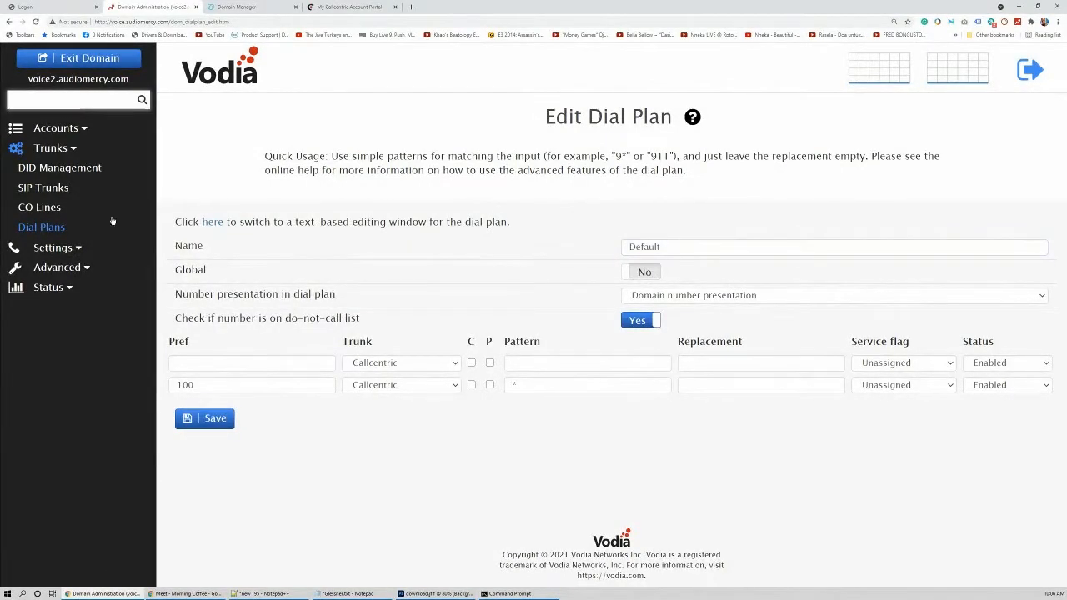
pyautogui.click(55, 127)
pyautogui.click(65, 189)
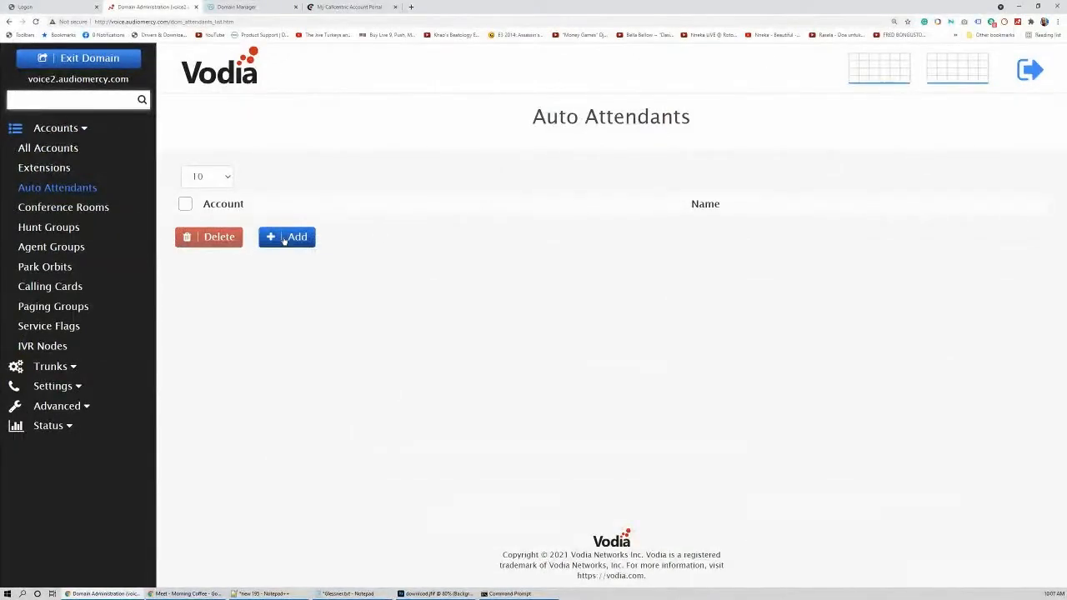
# Create auto attendant 700 with display name 'inbound' and open its settings page.
pyautogui.click(283, 240)
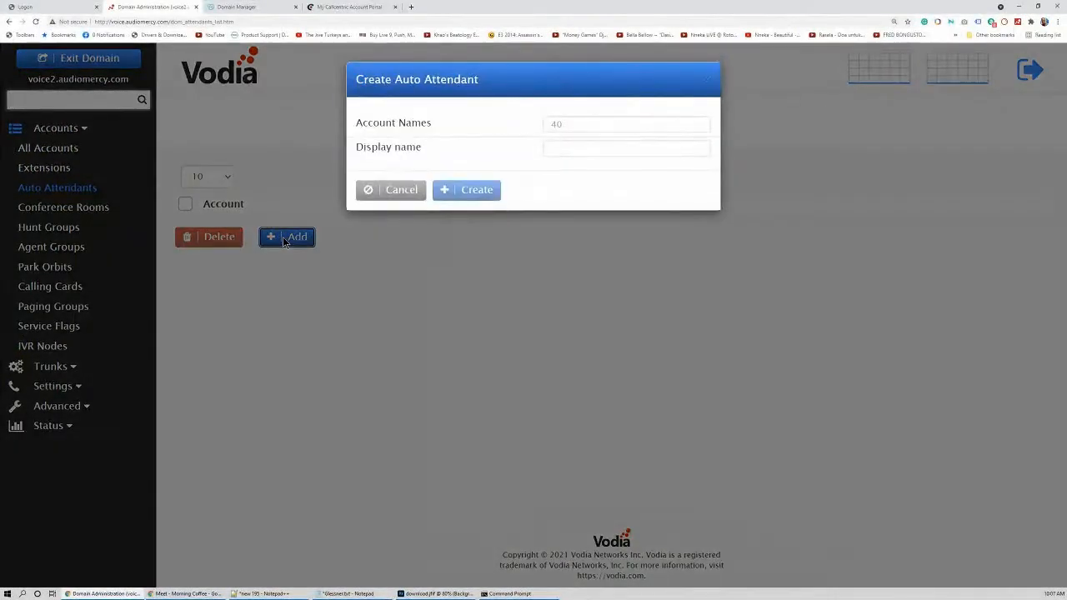
pyautogui.click(592, 129)
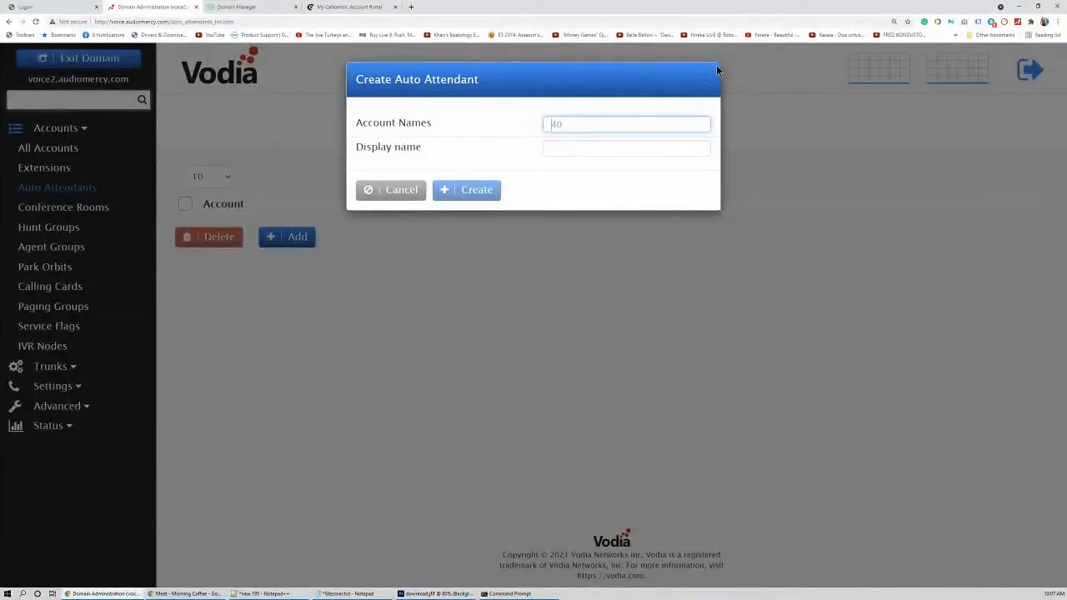
pyautogui.write('700')
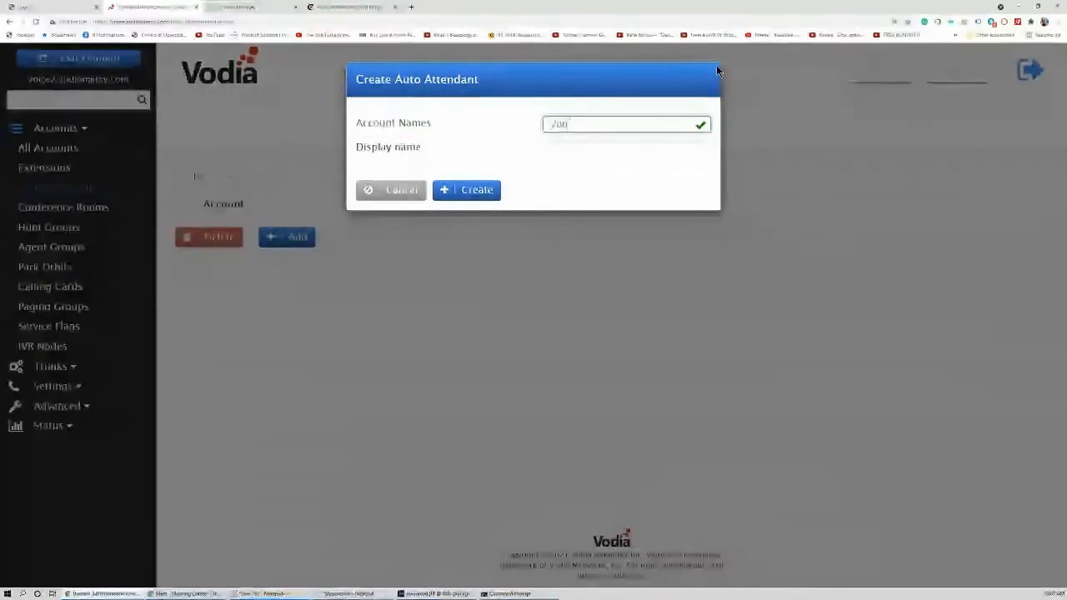
pyautogui.click(655, 145)
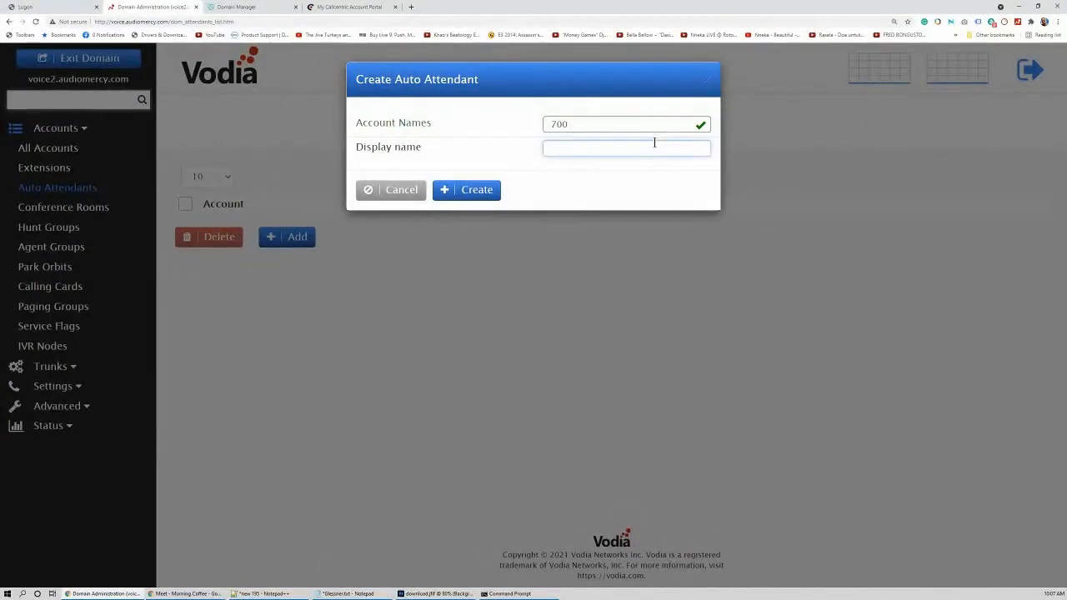
pyautogui.write('inbound')
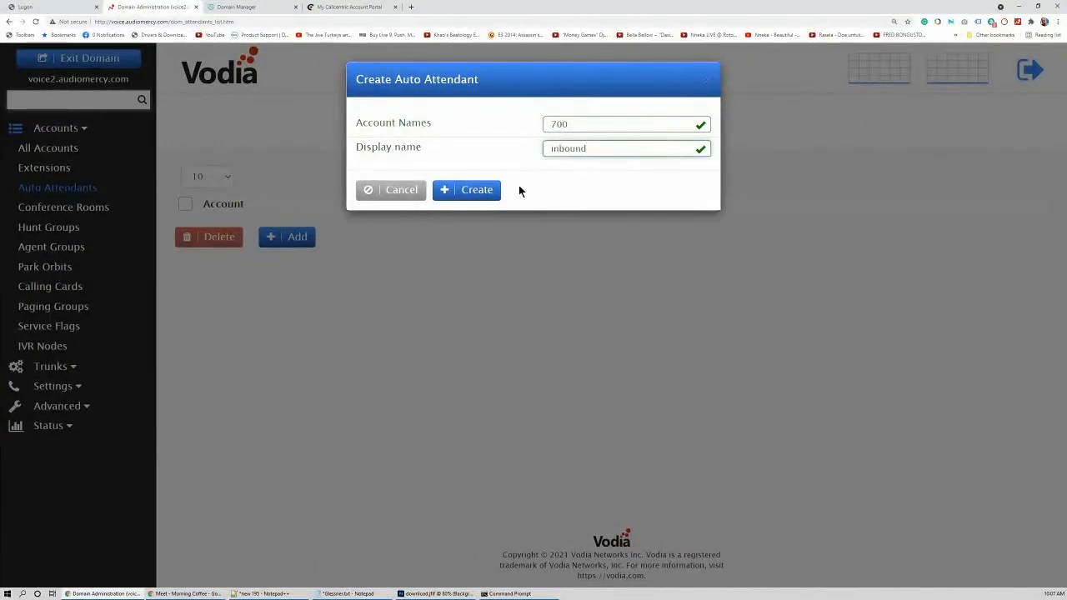
pyautogui.click(493, 190)
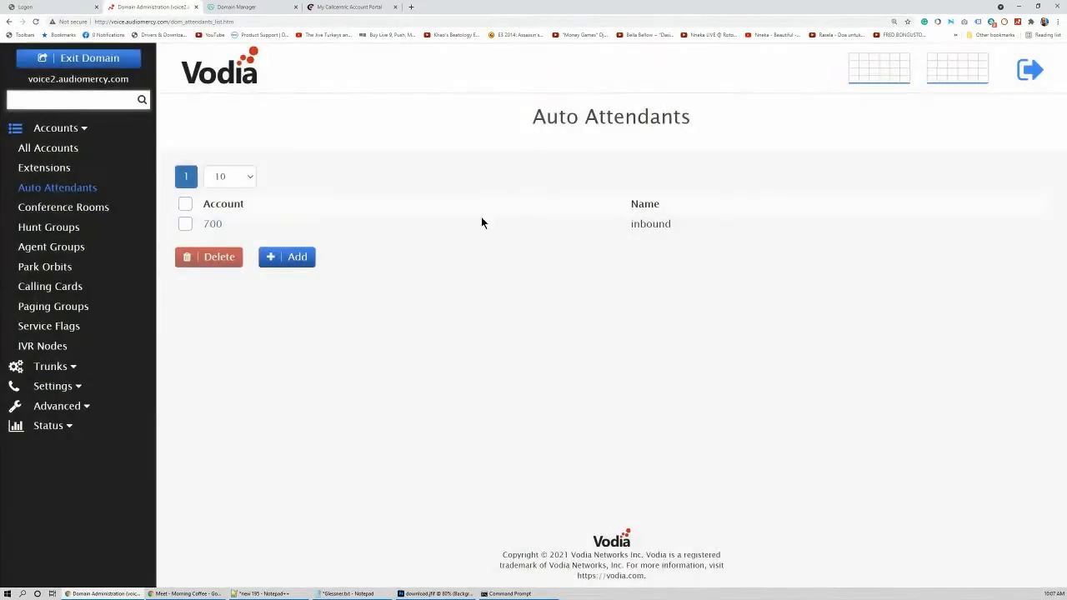
pyautogui.click(213, 225)
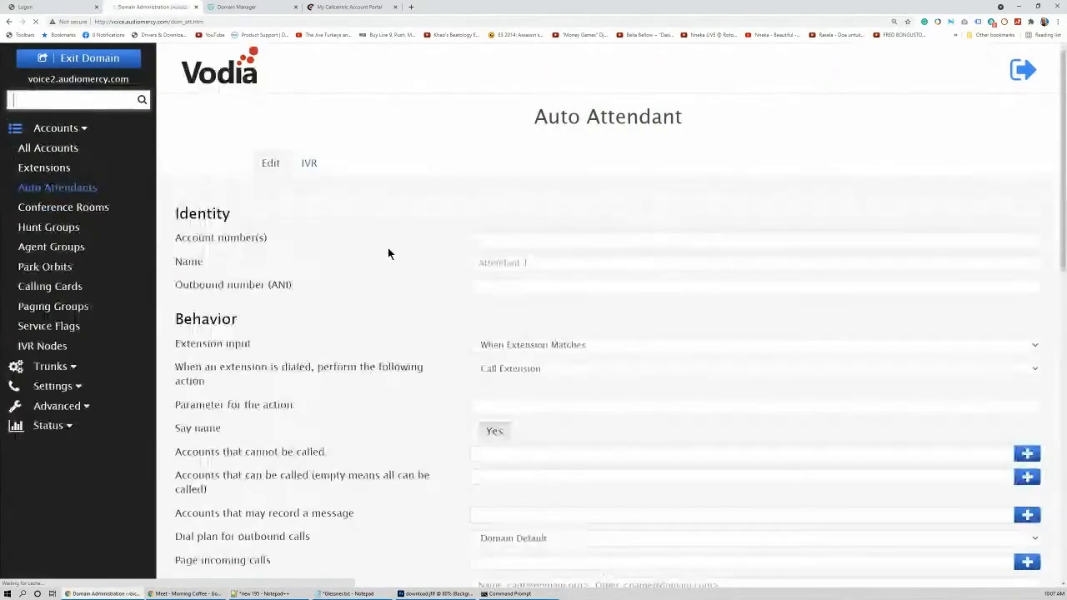
pyautogui.scroll(-1, 391, 279)
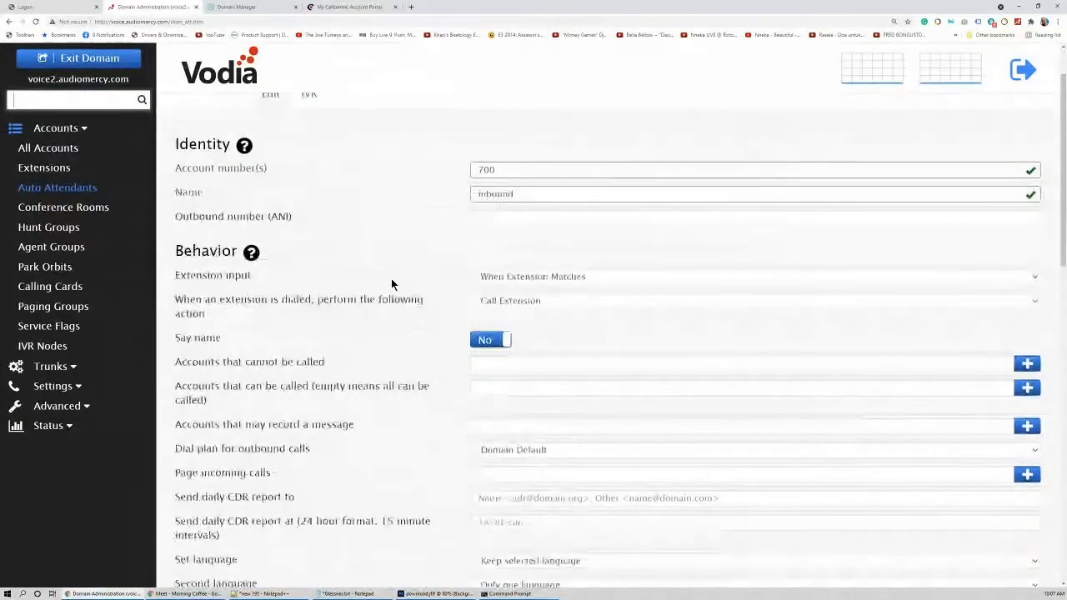
pyautogui.scroll(-1, 391, 284)
pyautogui.scroll(2, 391, 285)
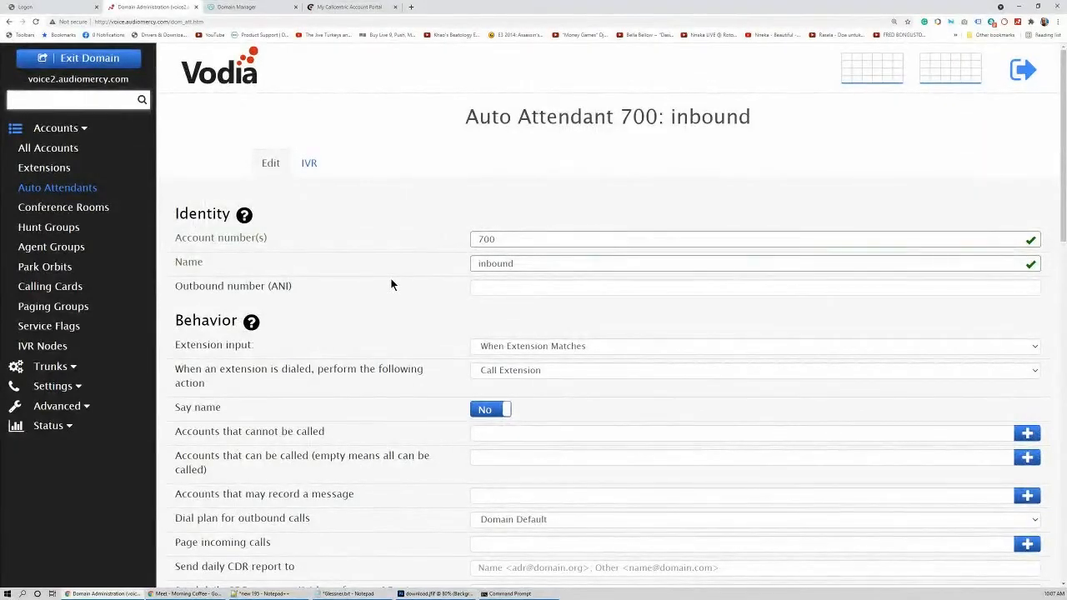
# Check auto attendant 700's IVR greeting options, noting default greeting recording code *98700.
pyautogui.click(313, 166)
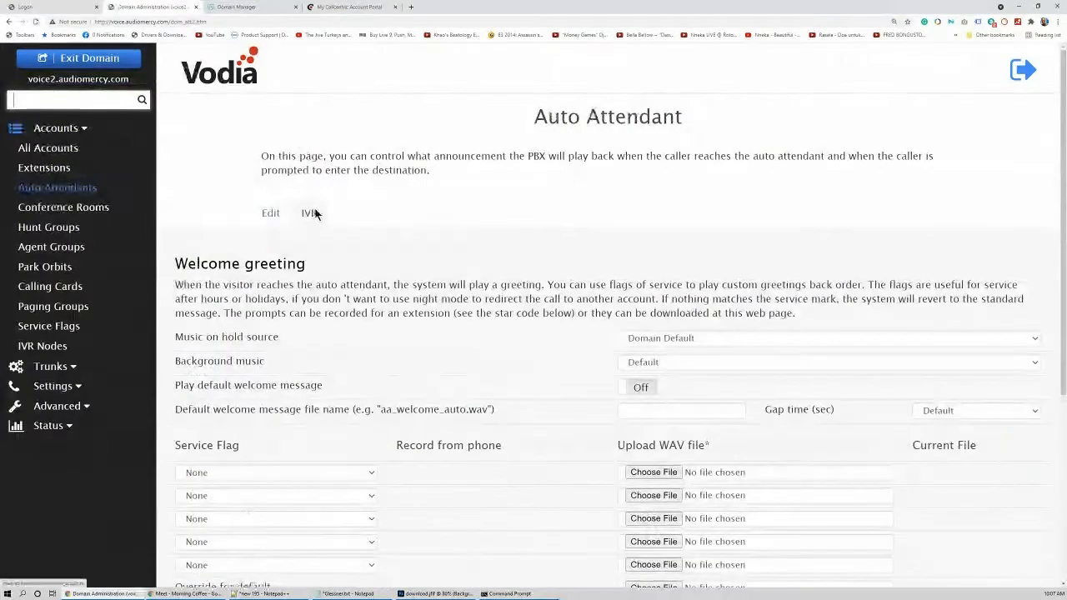
pyautogui.scroll(-3, 466, 262)
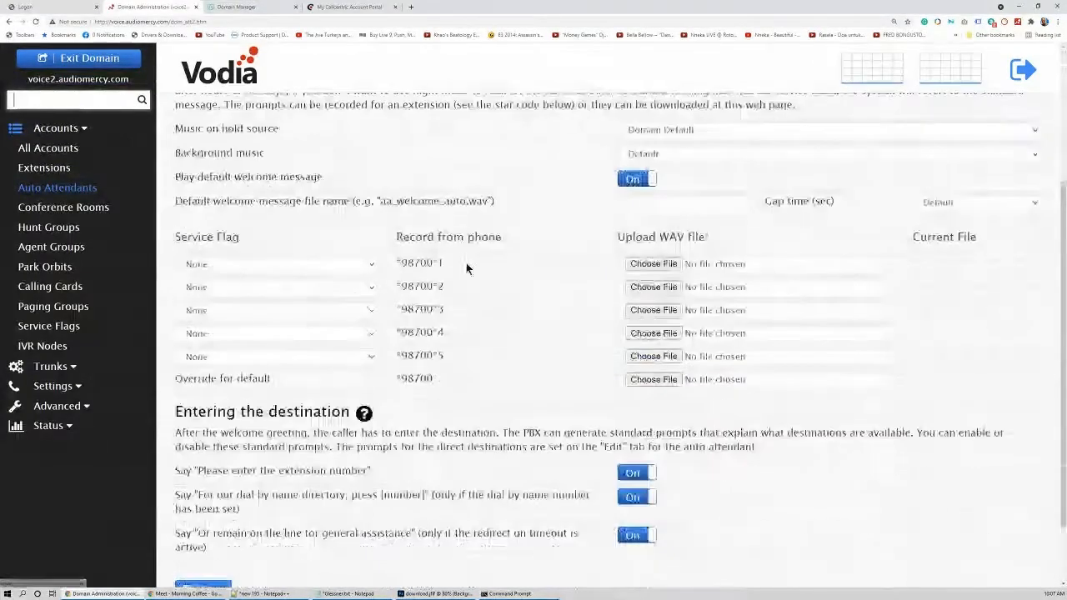
pyautogui.click(641, 380)
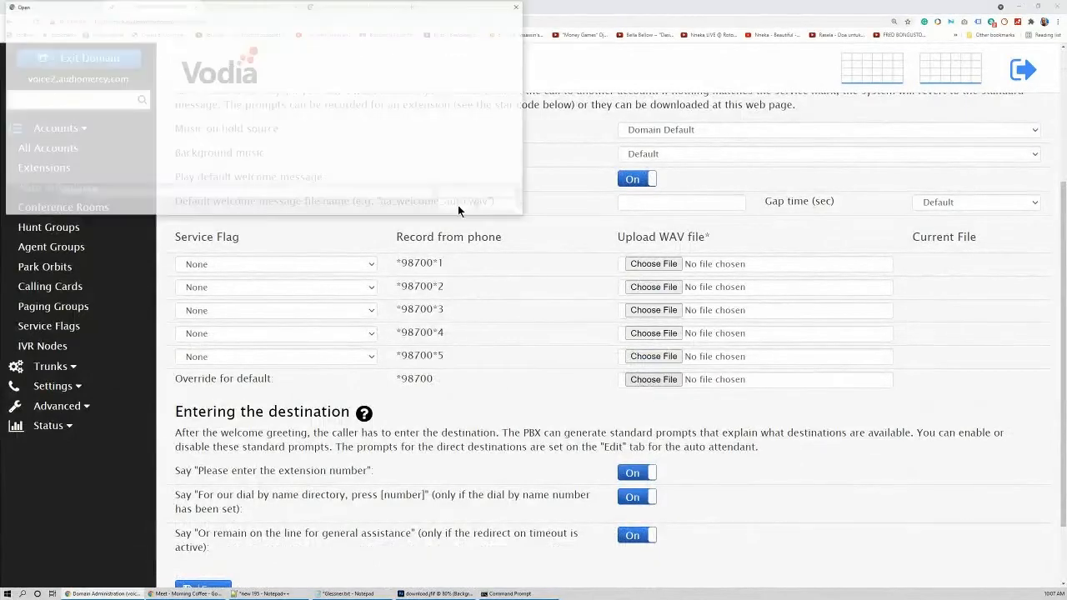
pyautogui.scroll(-2, 400, 146)
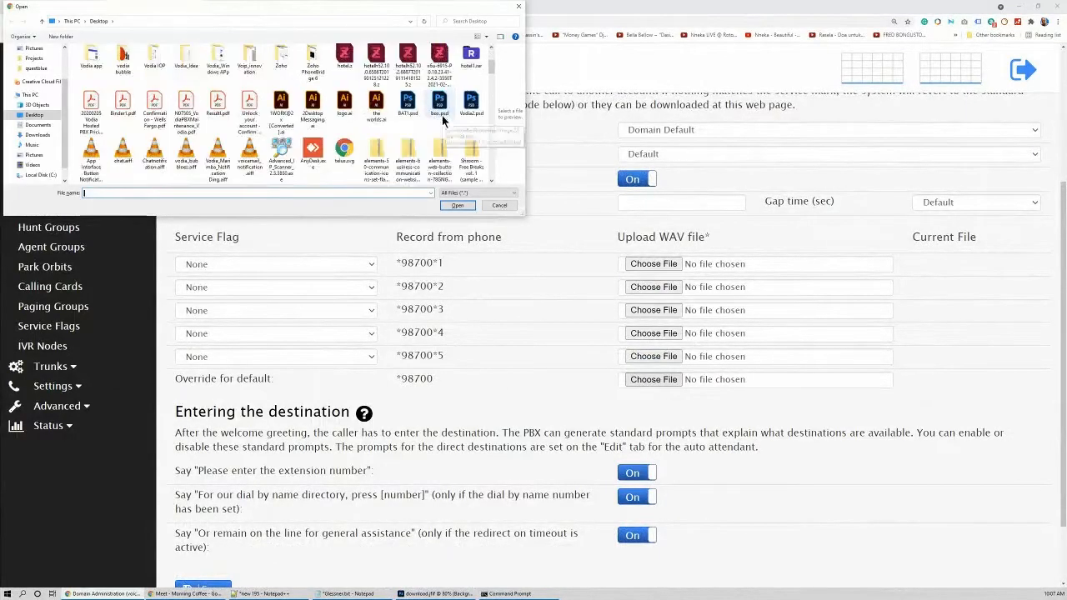
pyautogui.click(497, 206)
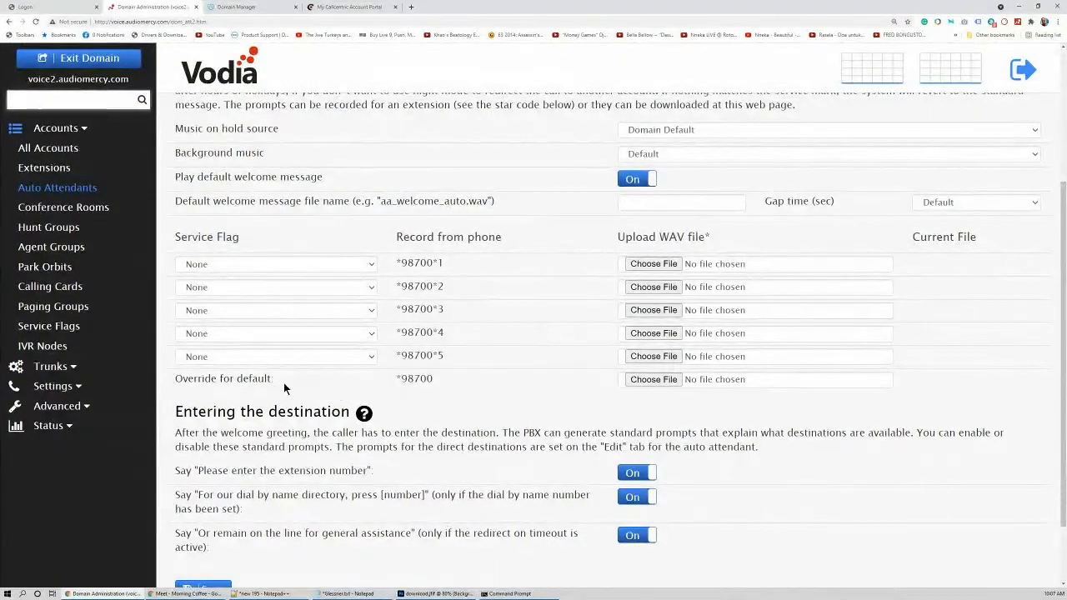
pyautogui.moveTo(399, 379); pyautogui.dragTo(434, 380)
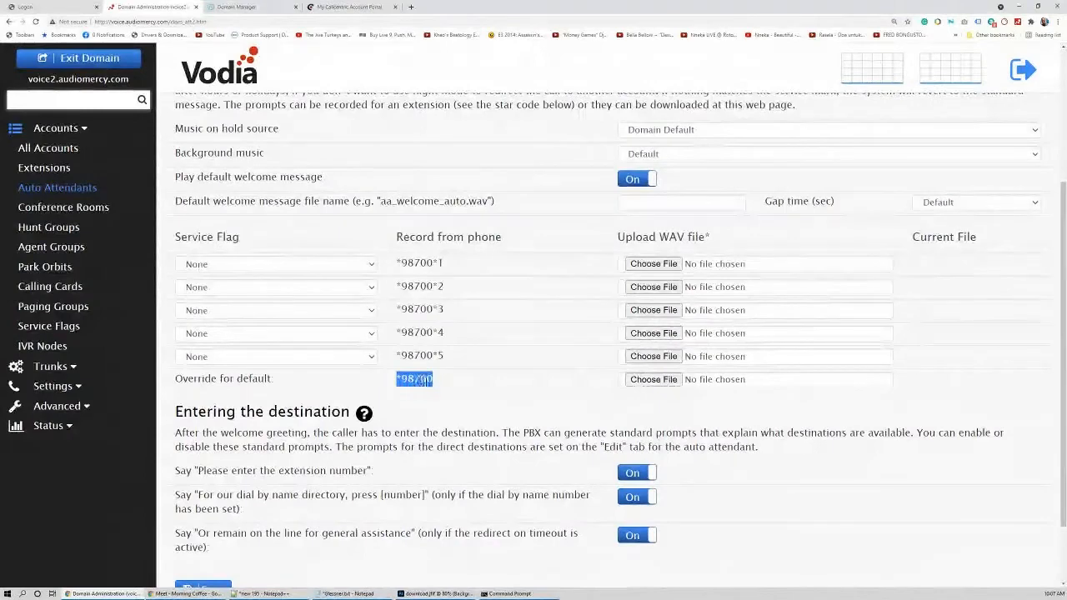
pyautogui.scroll(3, 471, 368)
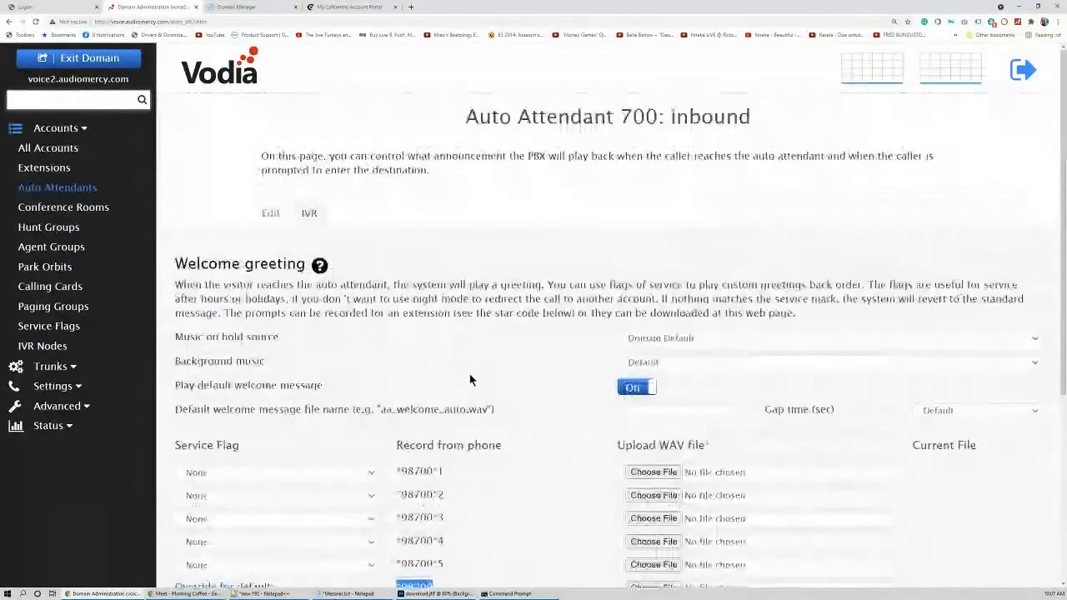
pyautogui.click(272, 215)
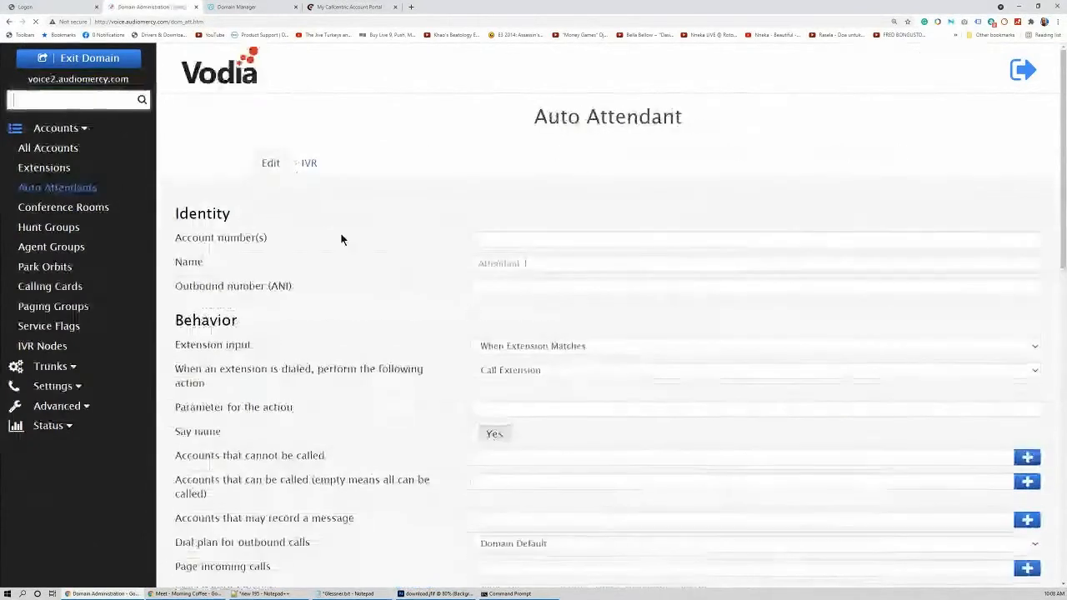
# Add extension 440 to auto attendant 700's accounts that may record a message.
pyautogui.scroll(-1, 433, 238)
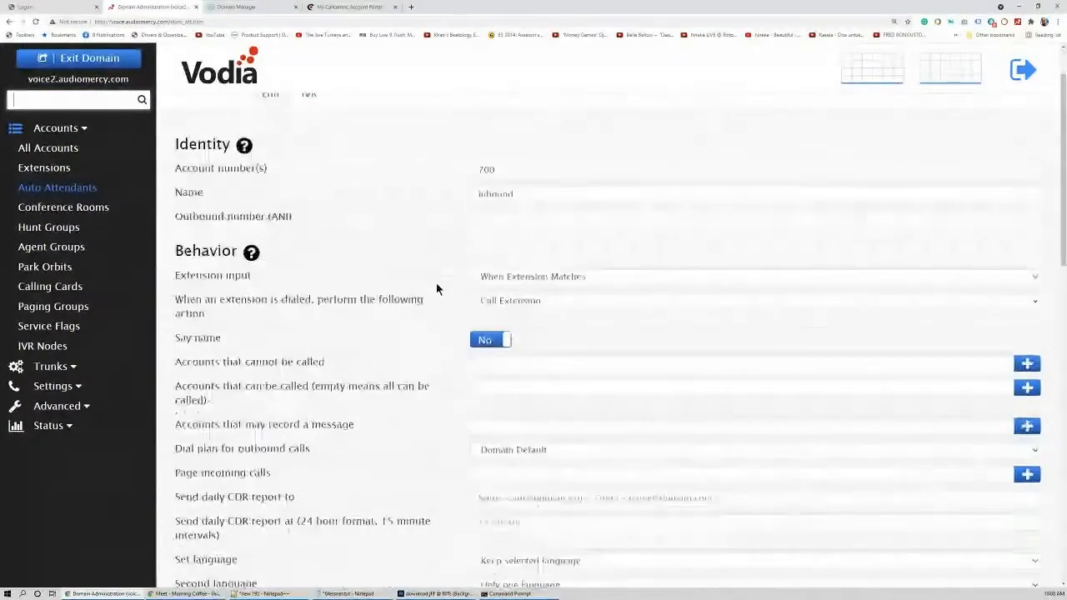
pyautogui.scroll(-1, 309, 371)
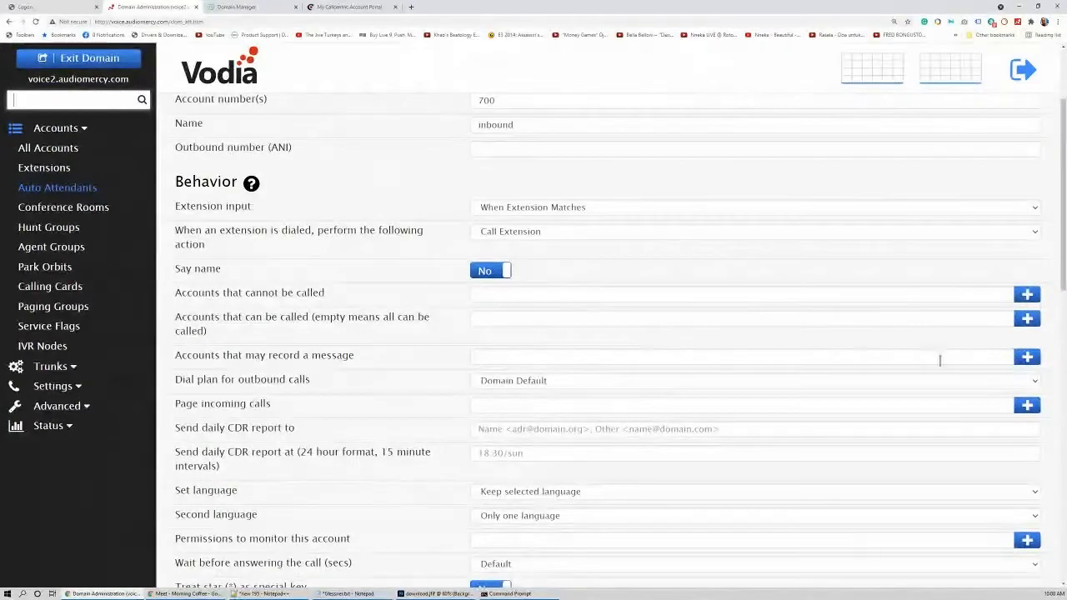
pyautogui.click(1026, 358)
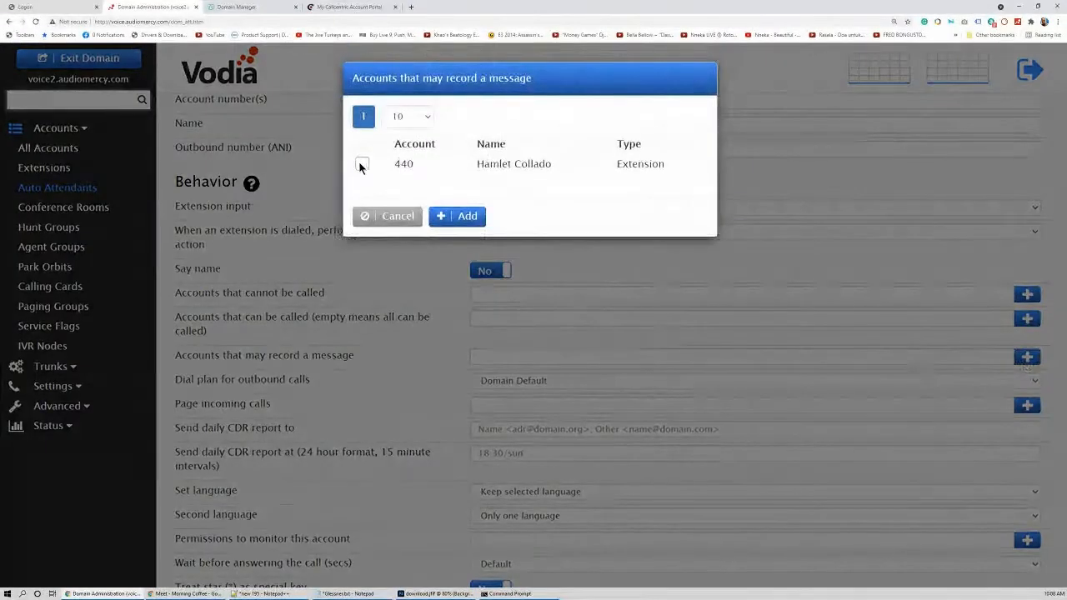
pyautogui.click(362, 154)
pyautogui.click(467, 208)
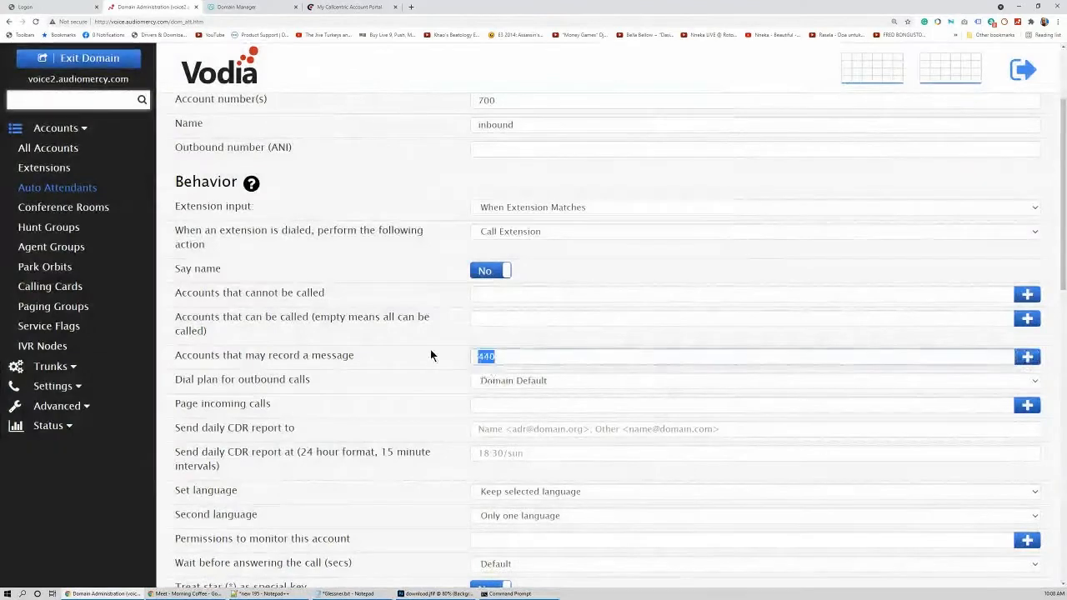
pyautogui.scroll(2, 378, 364)
pyautogui.scroll(-3, 378, 362)
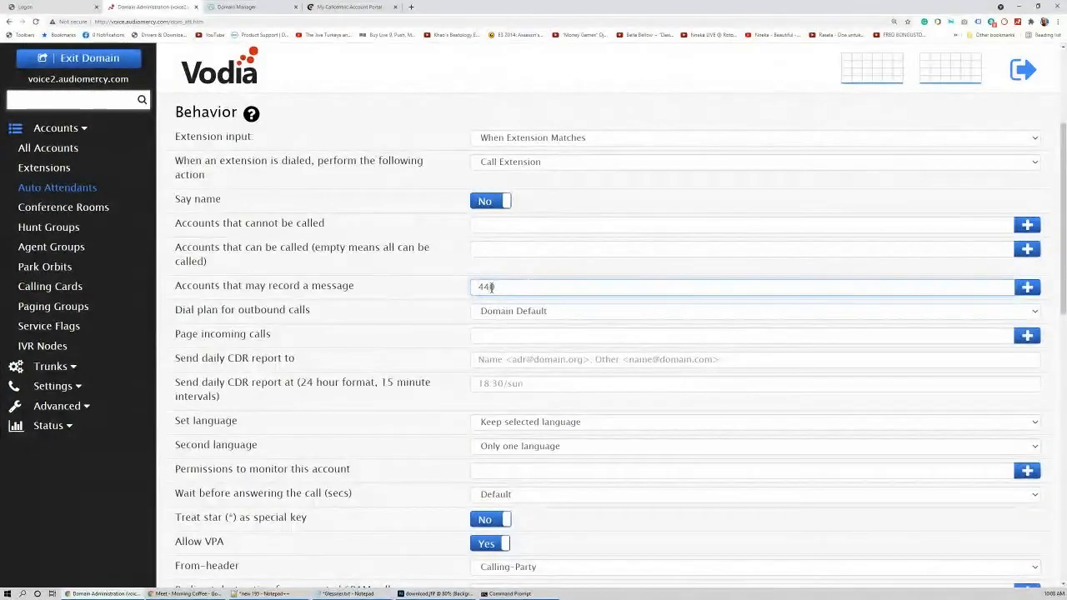
pyautogui.scroll(-2, 384, 333)
pyautogui.scroll(-6, 383, 329)
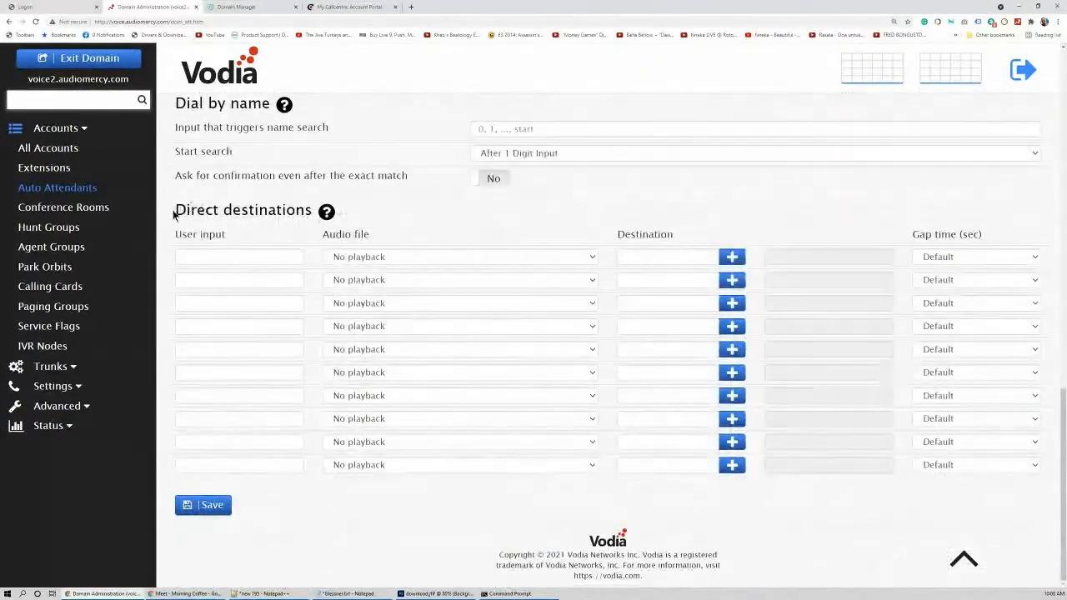
# Route caller input 1 in auto attendant 700 to extension 440 with no playback, and save.
pyautogui.moveTo(175, 210); pyautogui.dragTo(296, 211)
pyautogui.click(274, 258)
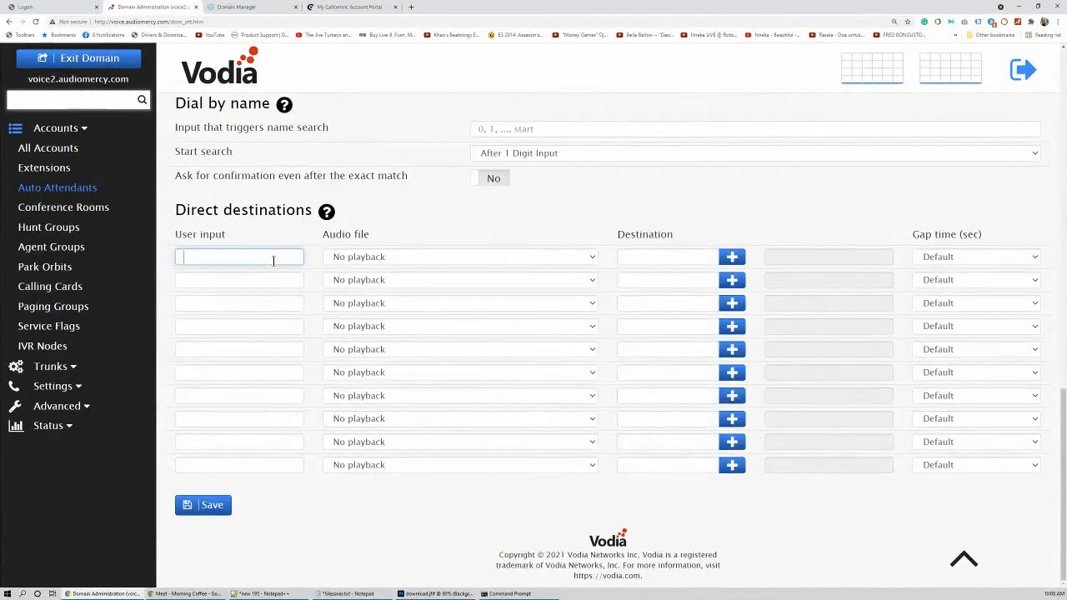
pyautogui.click(551, 259)
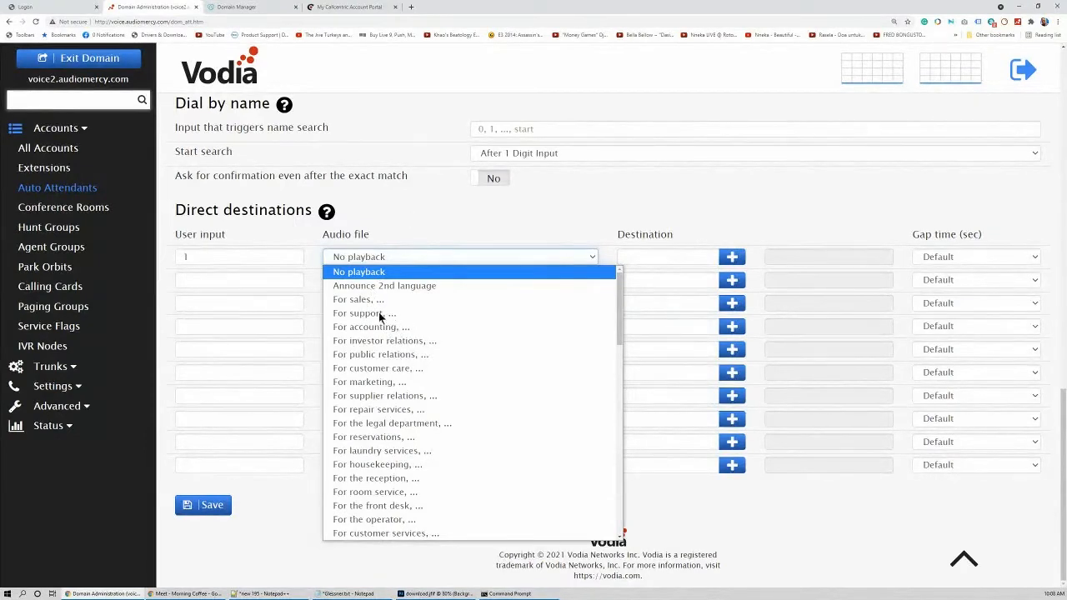
pyautogui.click(399, 229)
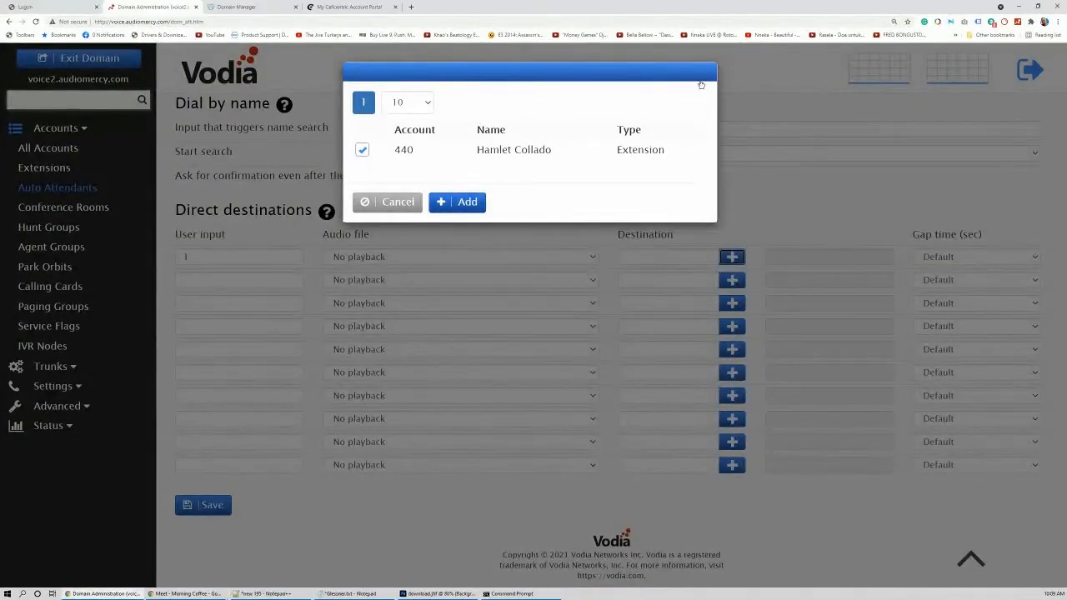
pyautogui.click(459, 203)
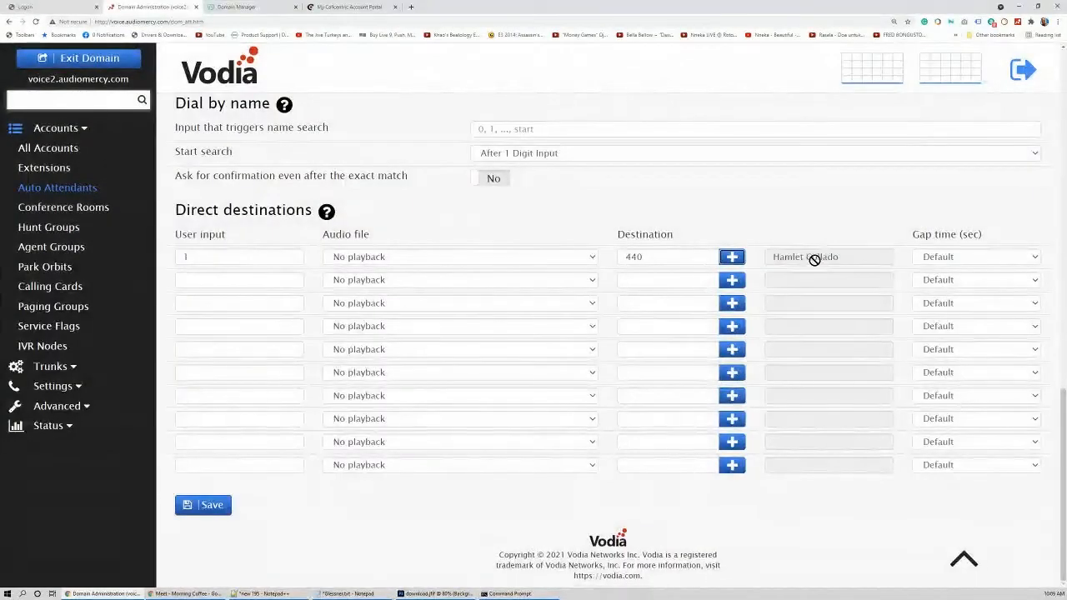
pyautogui.click(205, 506)
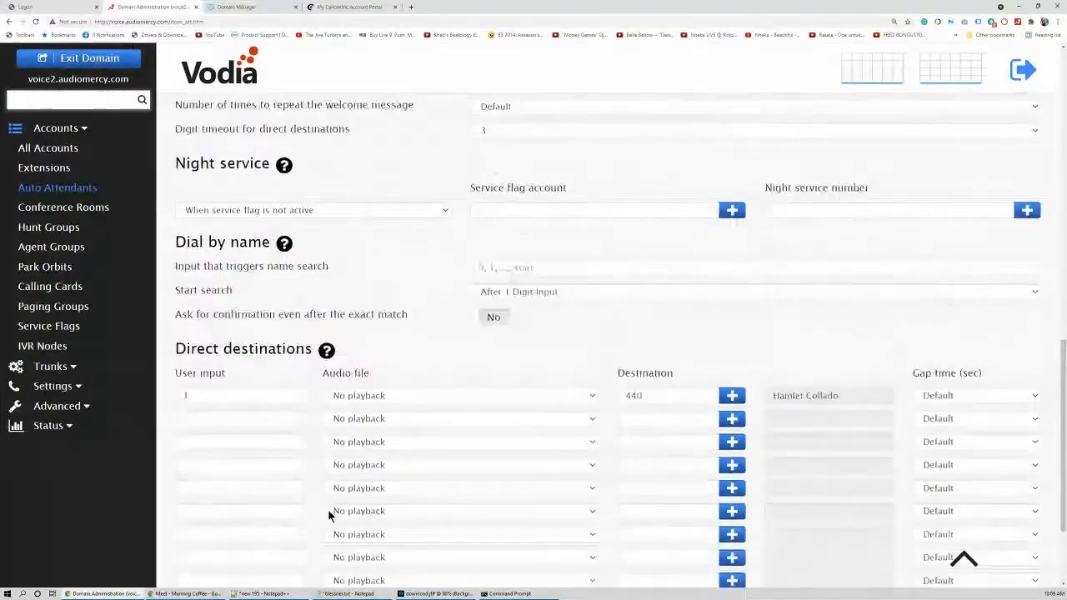
pyautogui.scroll(10, 330, 517)
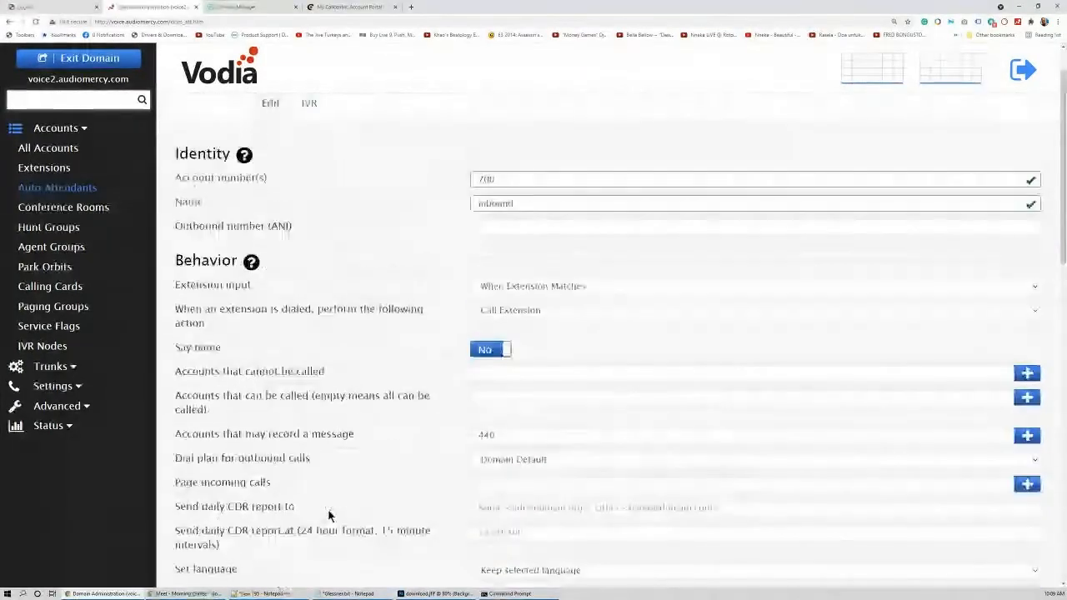
pyautogui.scroll(-1, 322, 420)
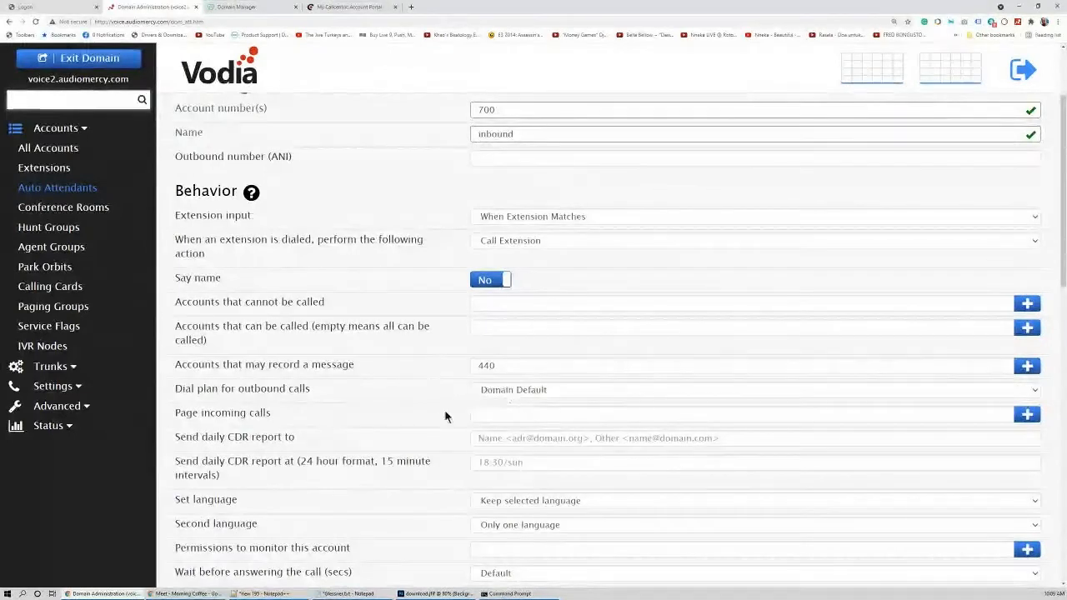
pyautogui.click(521, 386)
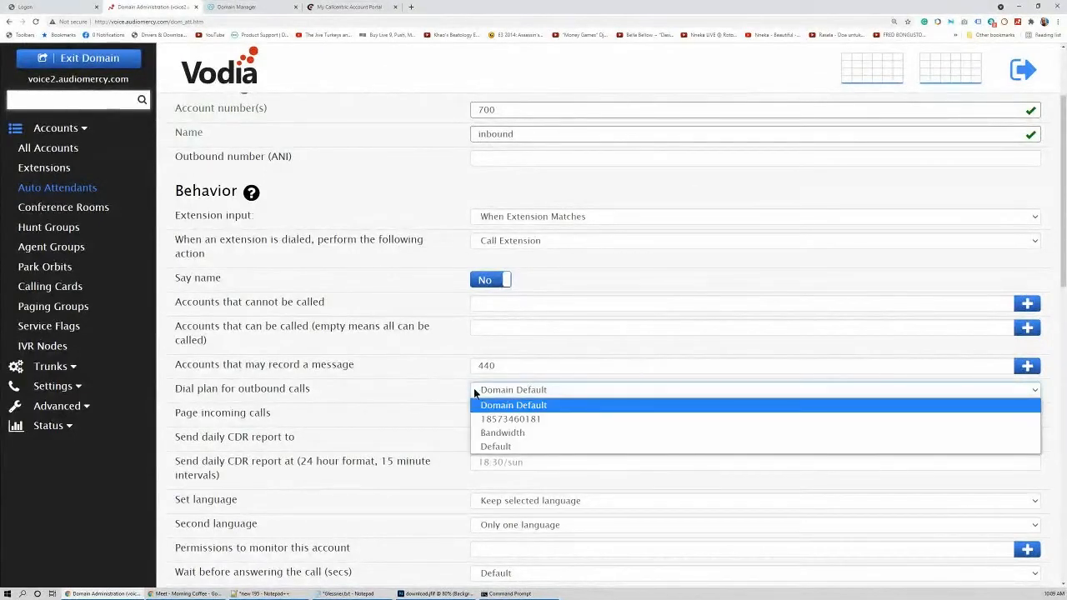
pyautogui.click(434, 397)
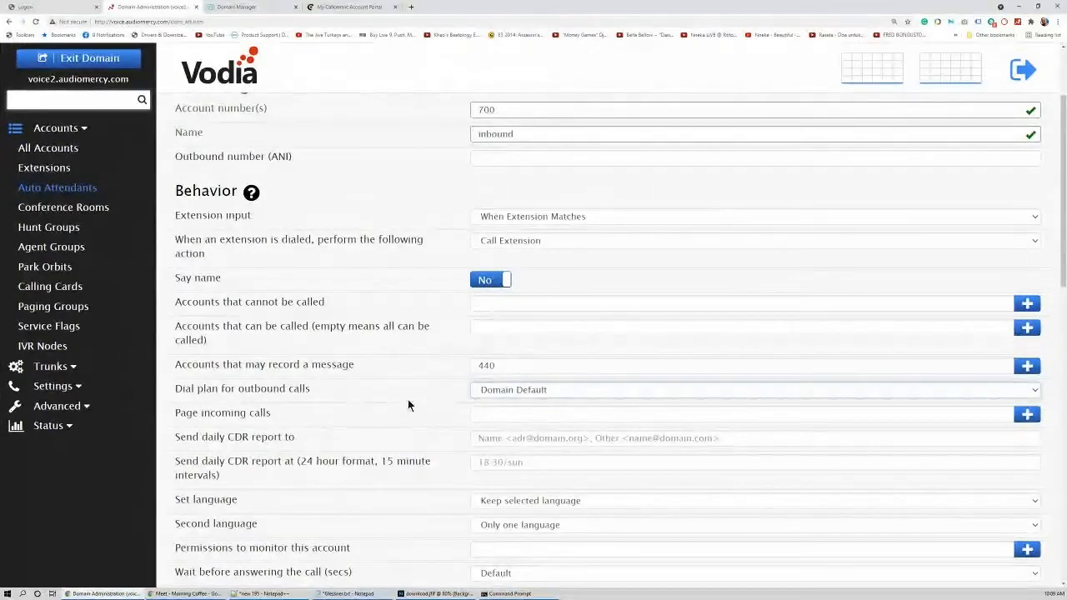
pyautogui.scroll(-5, 429, 392)
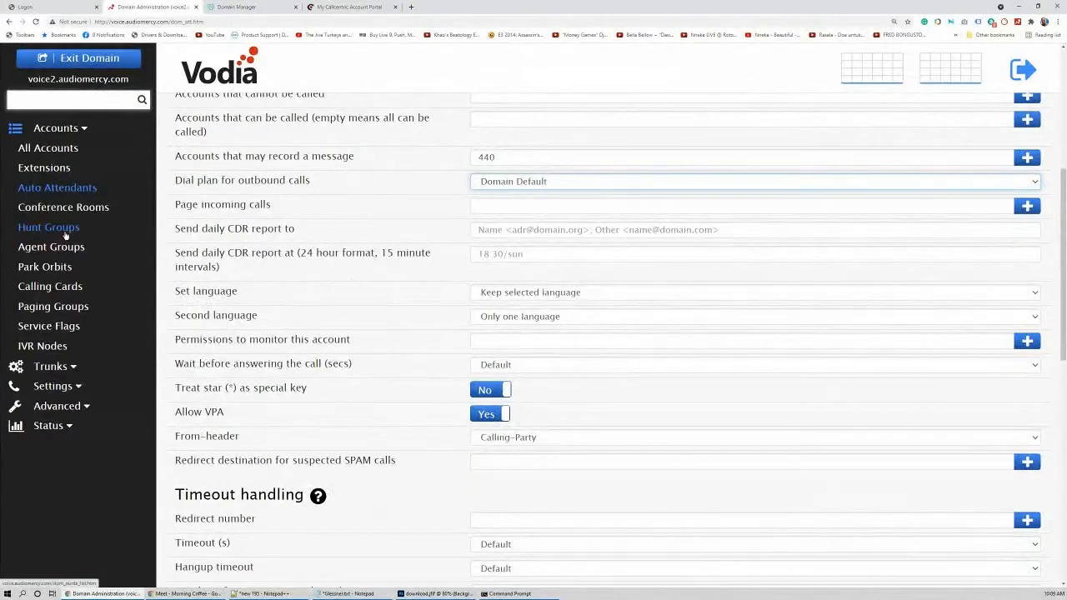
# Add a new service flag with account number 500 and display name 'Service Flag'.
pyautogui.click(63, 328)
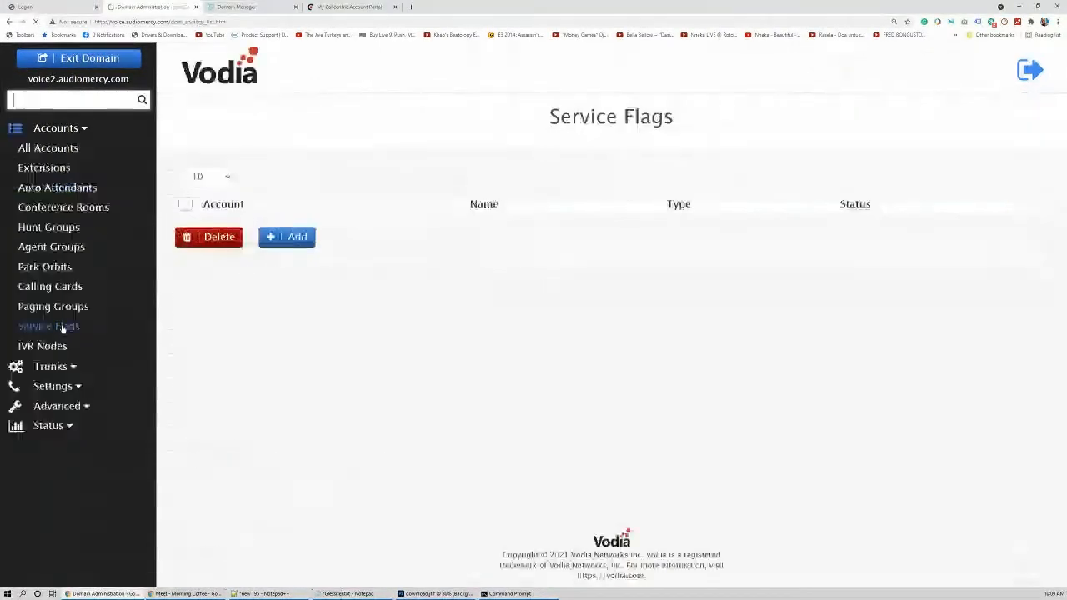
pyautogui.click(283, 237)
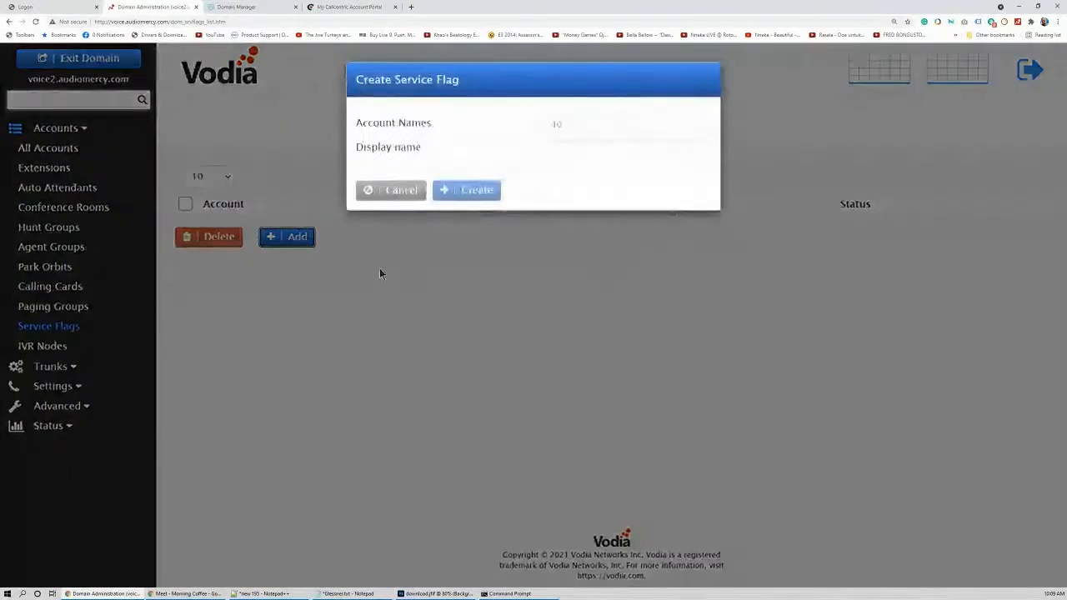
pyautogui.click(574, 123)
pyautogui.write('500')
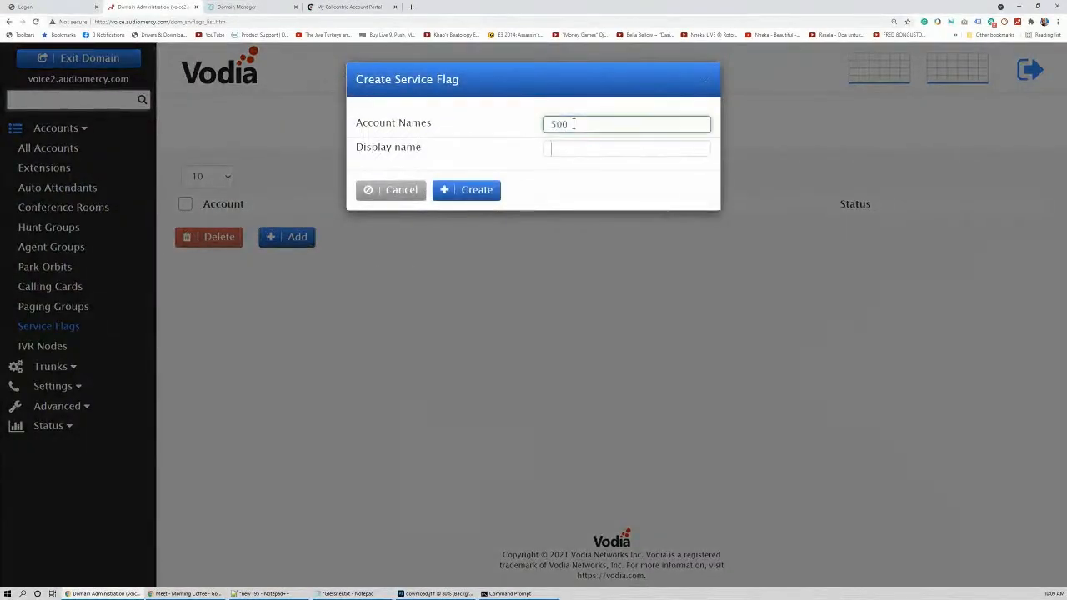
pyautogui.press('Tab')
pyautogui.write('S')
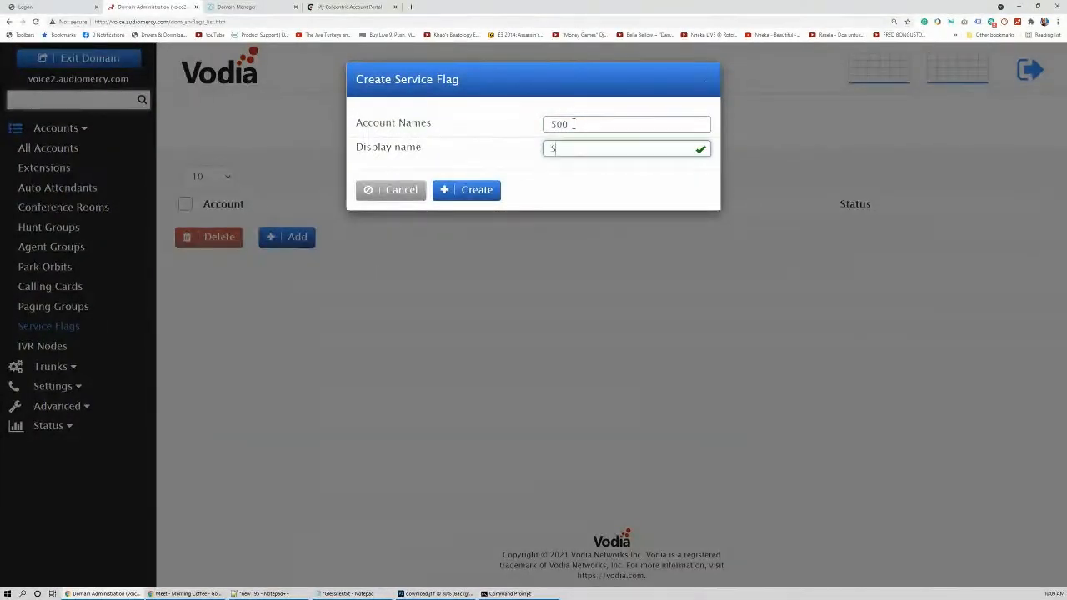
pyautogui.write('ervice Flah')
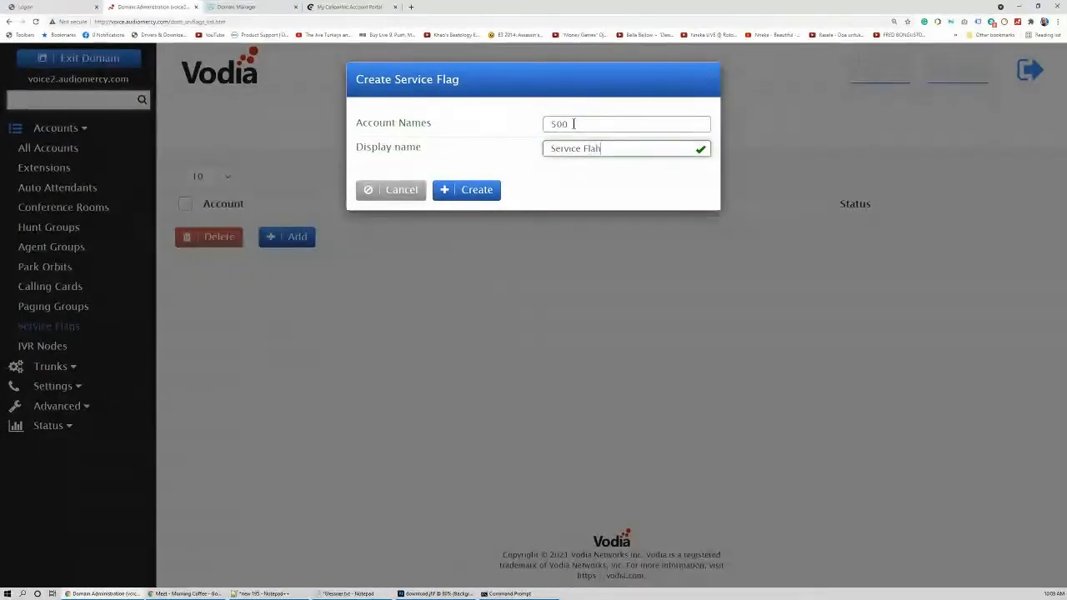
pyautogui.click(458, 189)
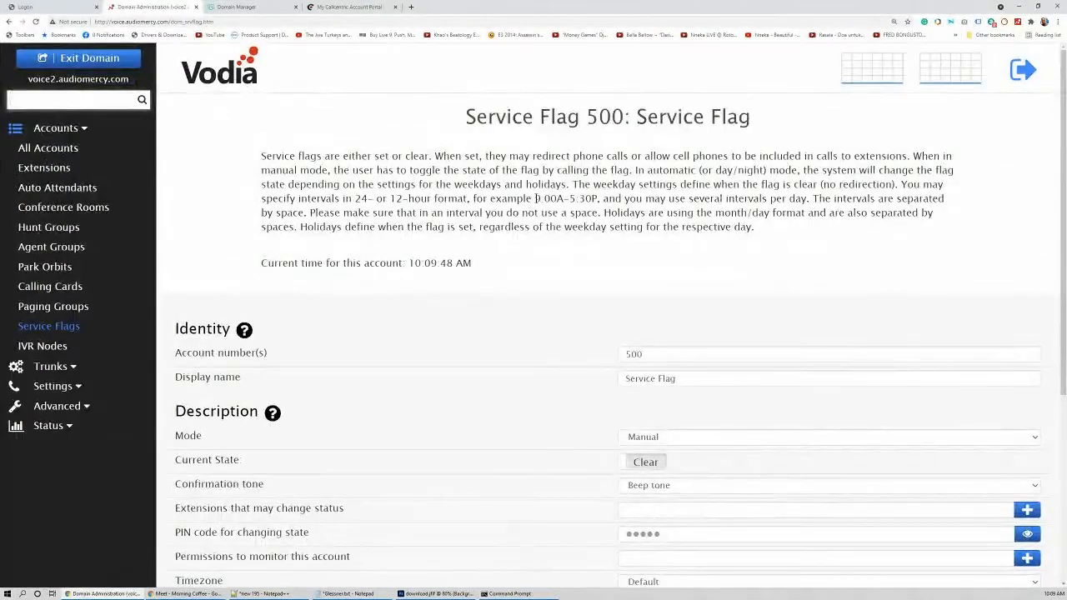
# Copy the example interval 9:00A-5:30P, leaving the mode on Manual and the confirmation tone on Beep.
pyautogui.moveTo(534, 199); pyautogui.dragTo(594, 198)
pyautogui.hotkey('ctrl', 'c')
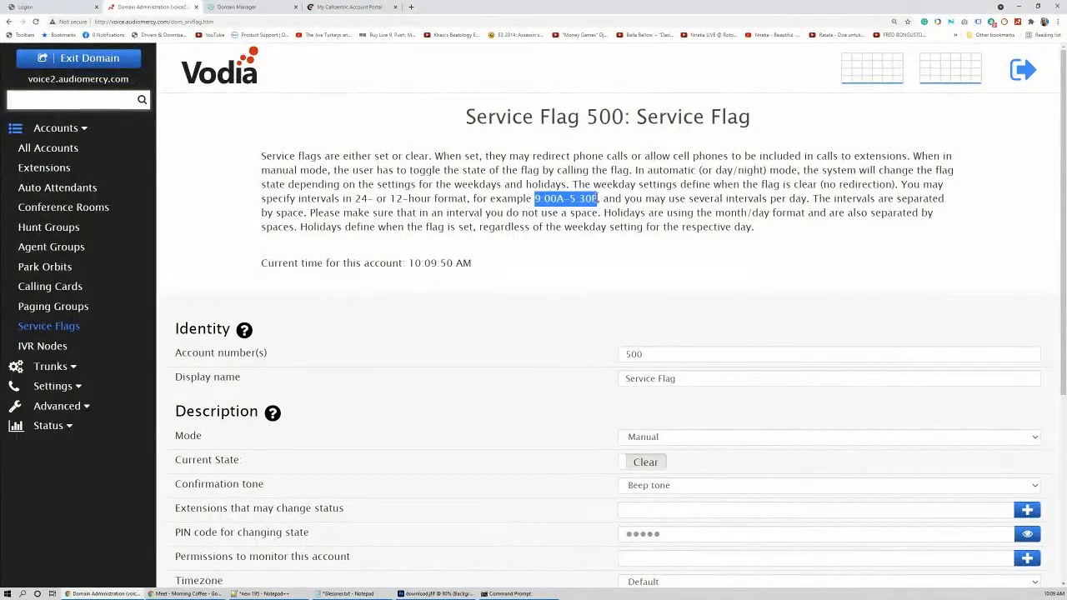
pyautogui.scroll(-3, 561, 282)
pyautogui.click(642, 229)
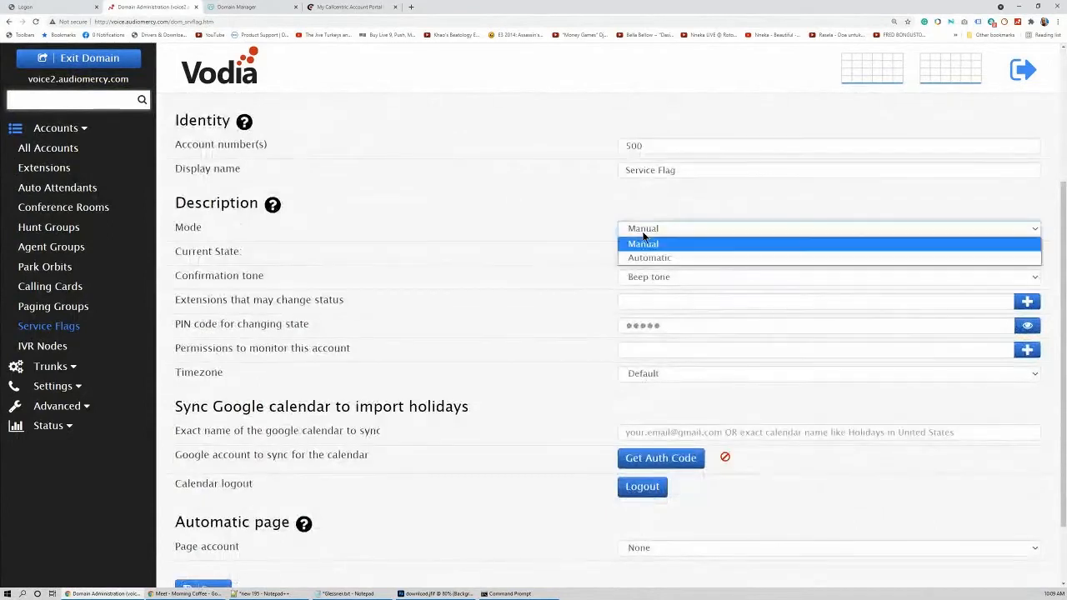
pyautogui.click(643, 238)
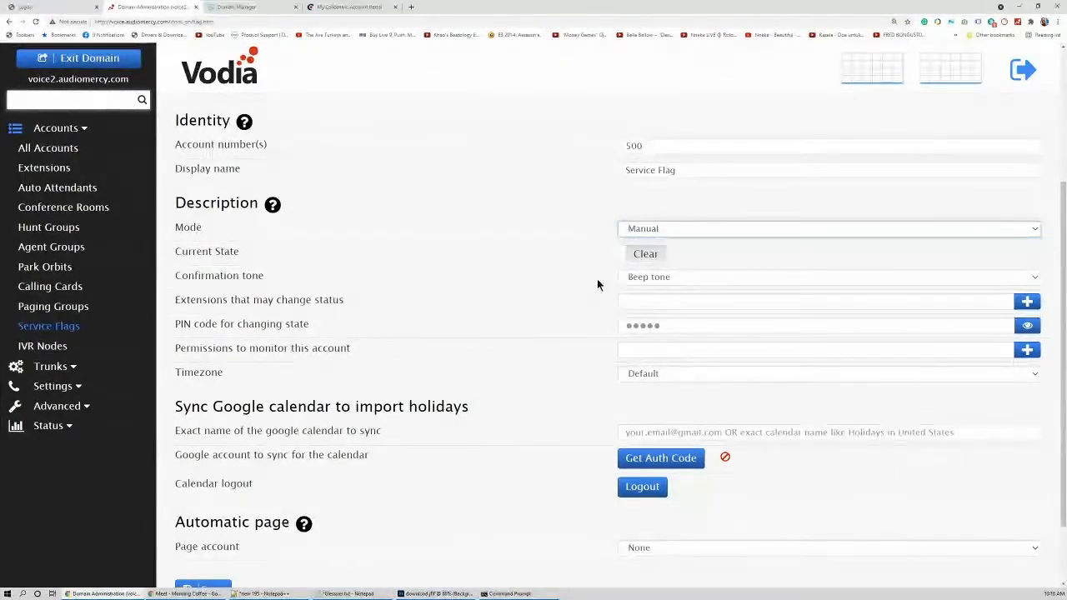
pyautogui.doubleClick(634, 146)
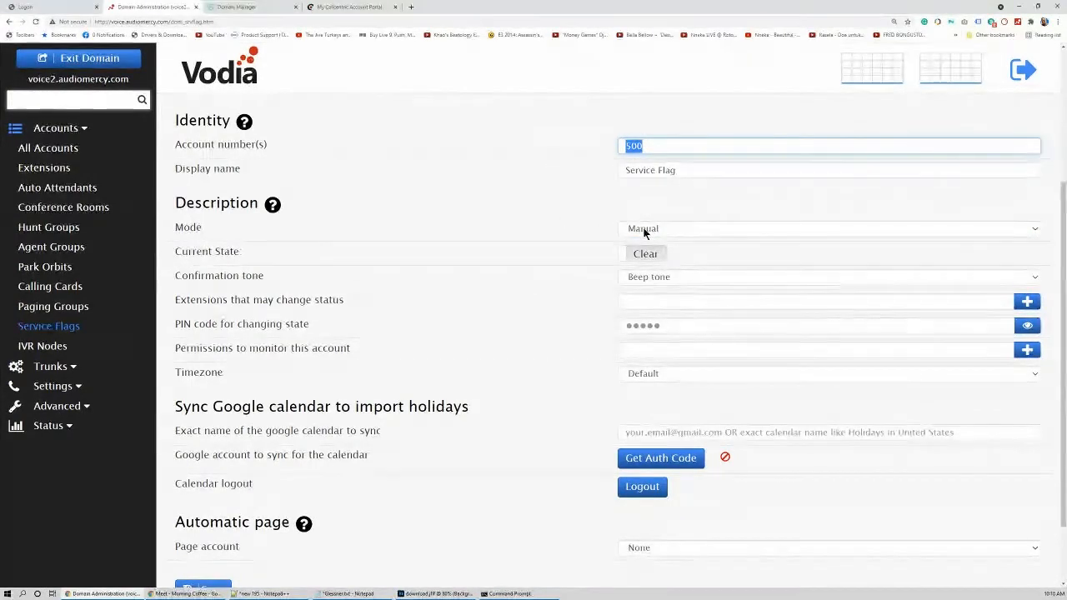
pyautogui.click(645, 278)
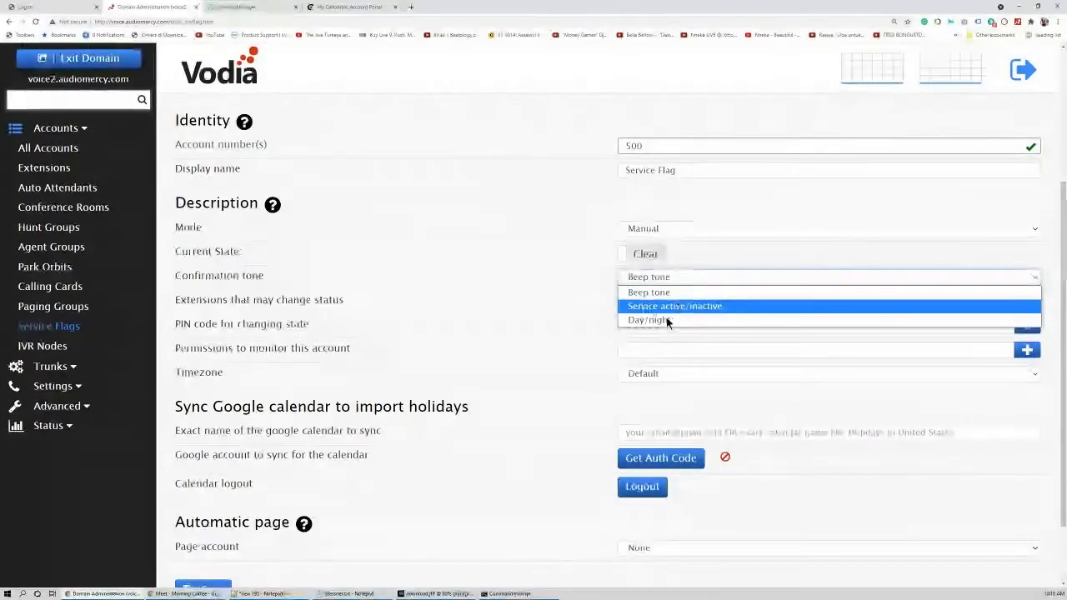
pyautogui.click(644, 276)
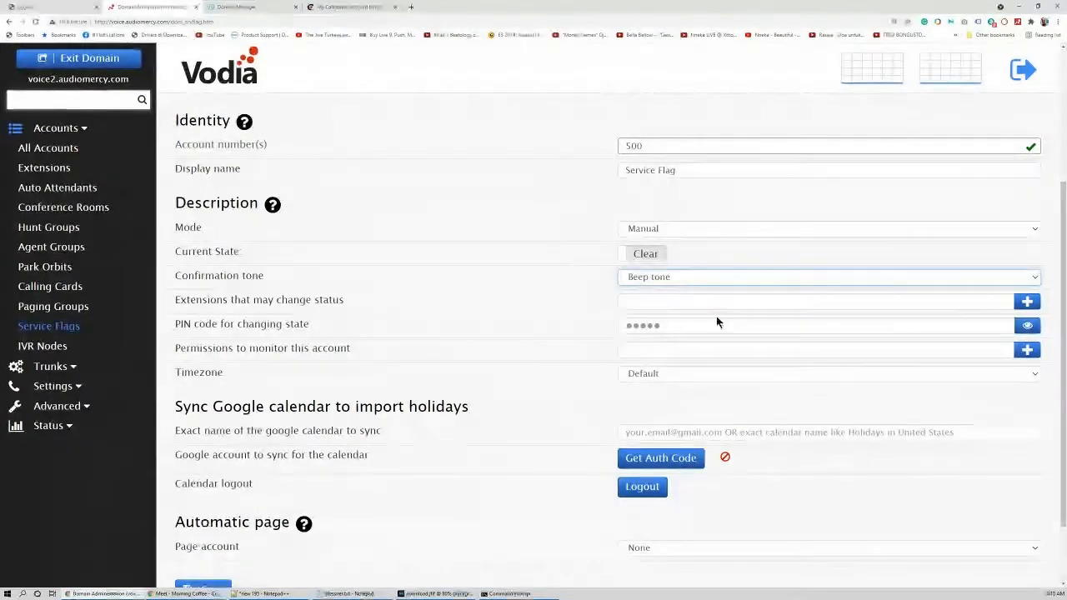
# Allow extension 440 to change the flag's status and switch the mode to Automatic.
pyautogui.click(1027, 301)
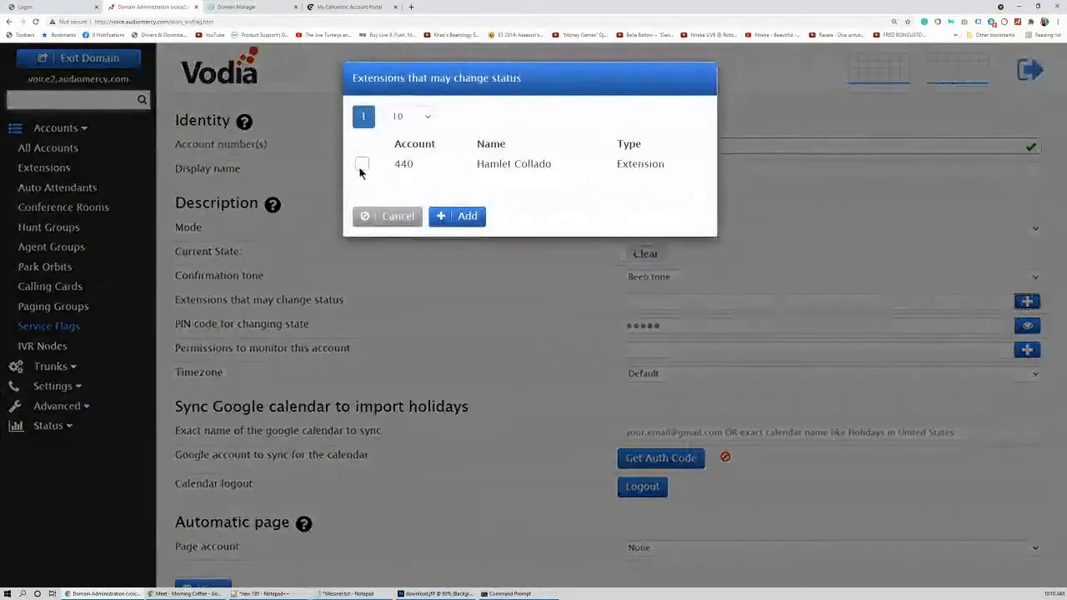
pyautogui.click(459, 216)
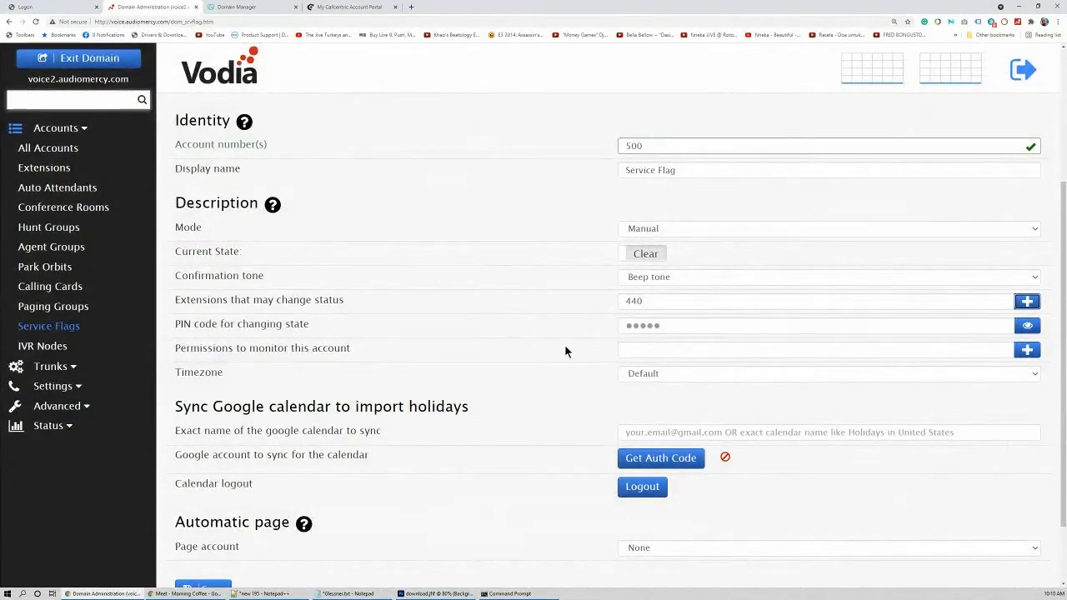
pyautogui.scroll(-2, 565, 351)
pyautogui.scroll(3, 565, 354)
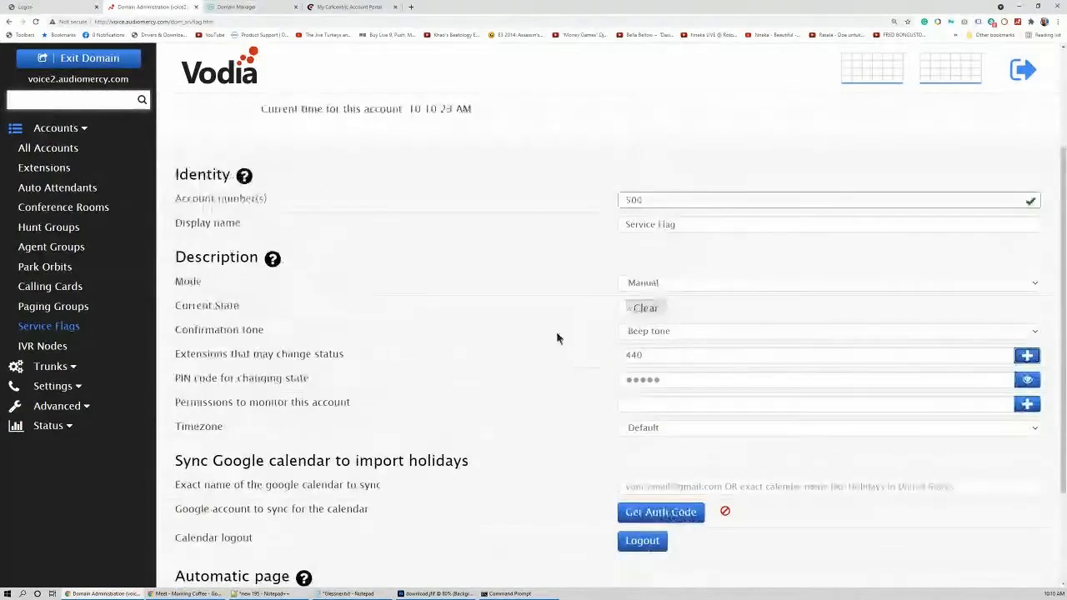
pyautogui.click(651, 282)
pyautogui.click(649, 312)
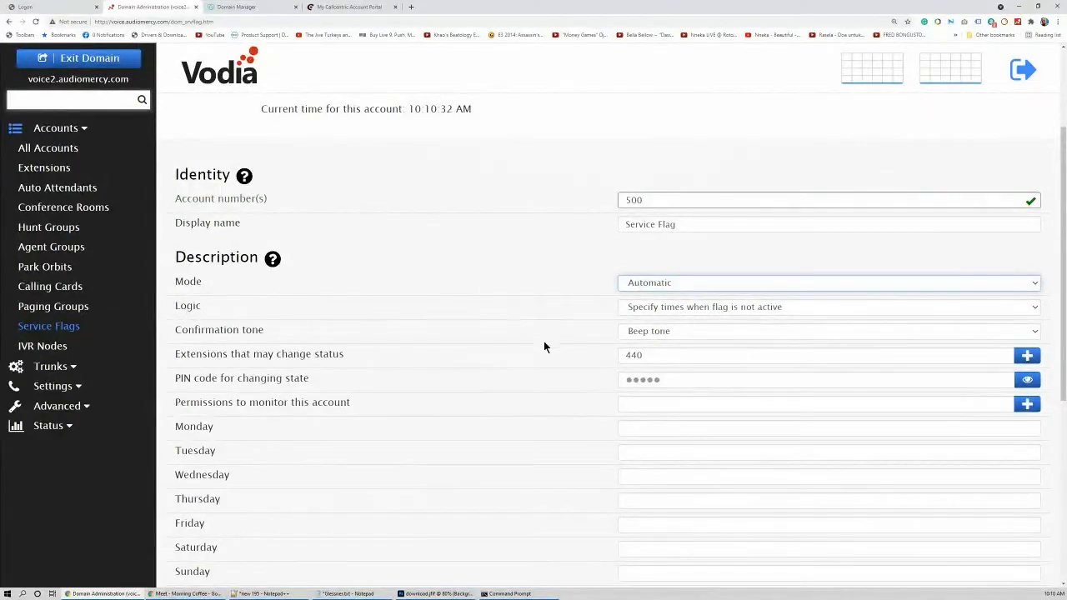
# Paste 9:00A-5:30P into the Monday through Friday hour fields.
pyautogui.scroll(-2, 543, 347)
pyautogui.click(650, 357)
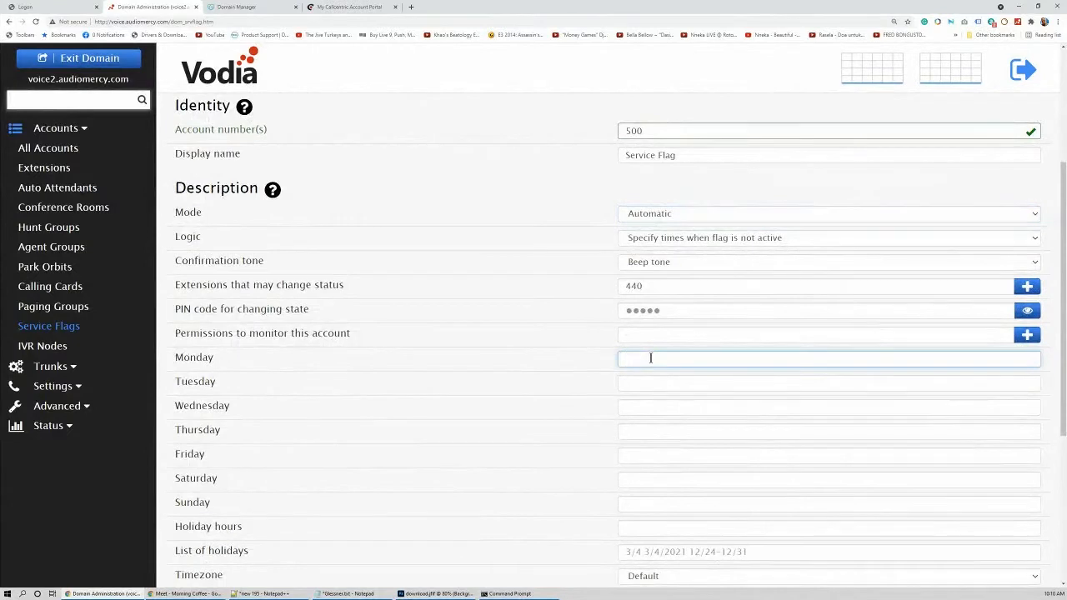
pyautogui.hotkey('ctrl', 'v')
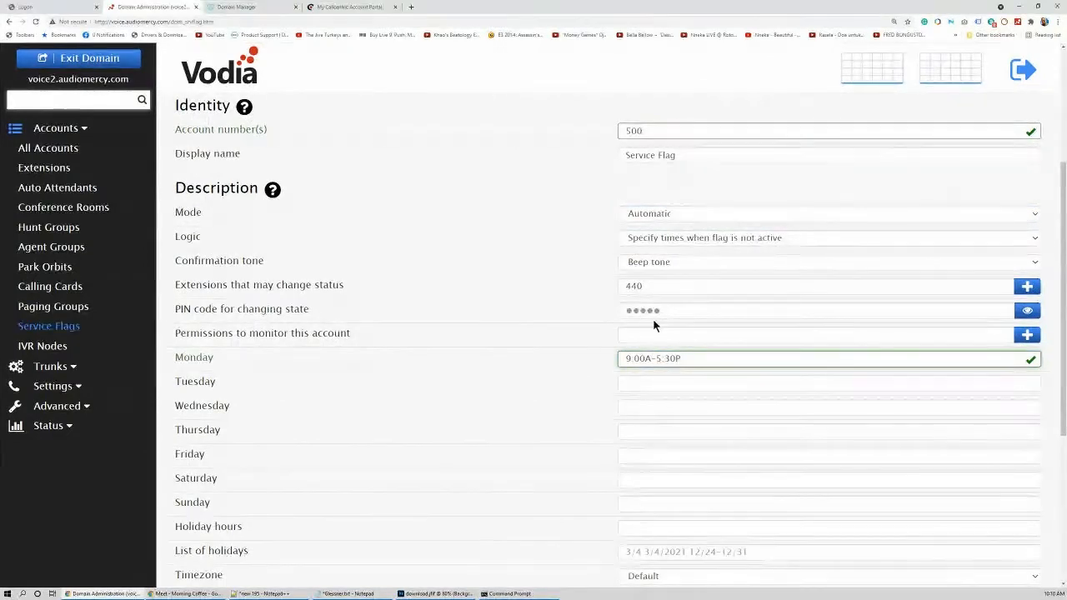
pyautogui.click(656, 380)
pyautogui.write('9:00A-5:30P')
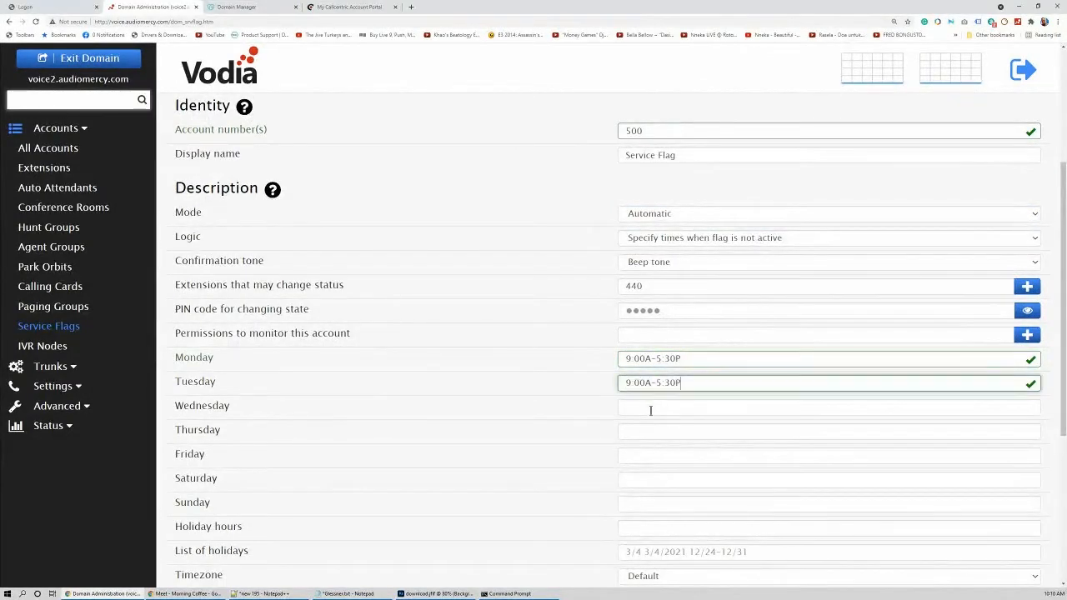
pyautogui.click(651, 409)
pyautogui.write('9:00A-5:30P')
pyautogui.click(653, 431)
pyautogui.write('9:00A-5:30P')
pyautogui.click(651, 455)
pyautogui.write('9:00A-5:30P')
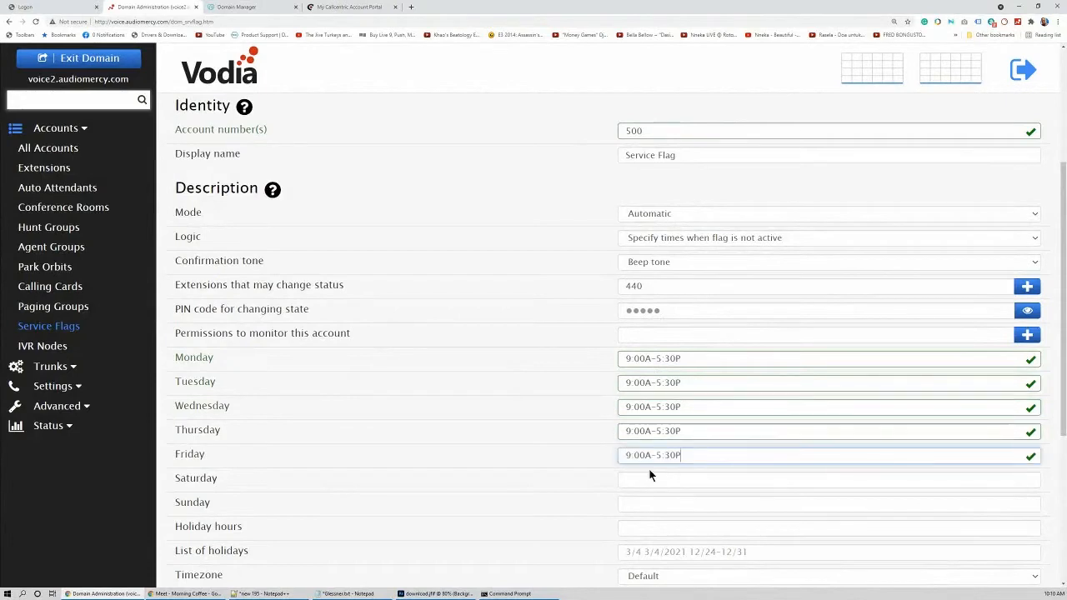
# Undo the hours pasted into Saturday so the weekend stays empty.
pyautogui.click(648, 478)
pyautogui.write('9:00A-5:30P')
pyautogui.hotkey('ctrl', 'z')
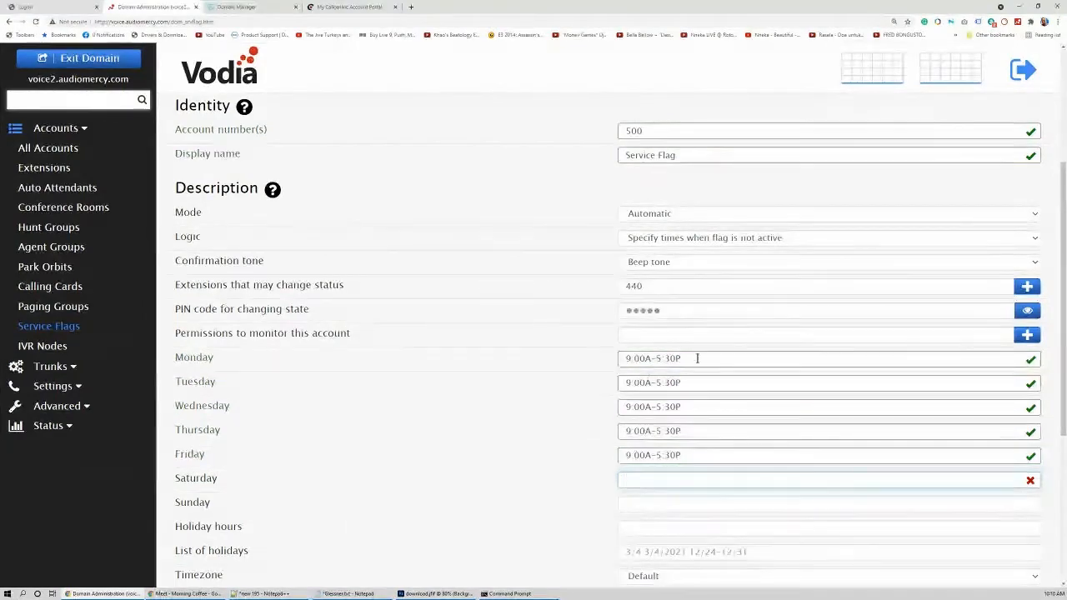
pyautogui.scroll(1, 625, 404)
pyautogui.scroll(-4, 583, 417)
pyautogui.scroll(6, 565, 420)
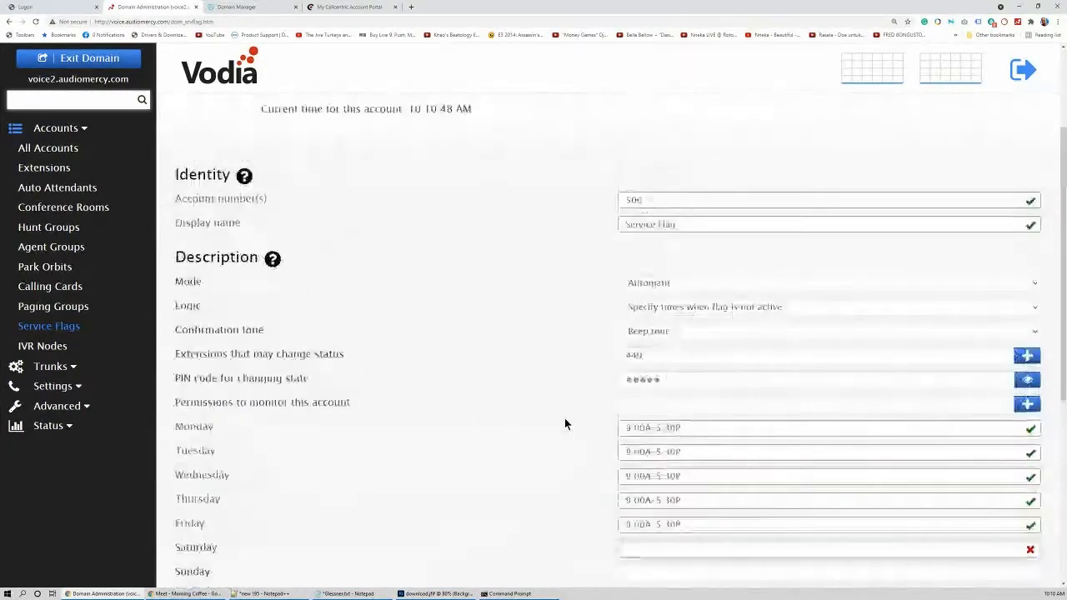
pyautogui.moveTo(651, 353); pyautogui.dragTo(554, 354)
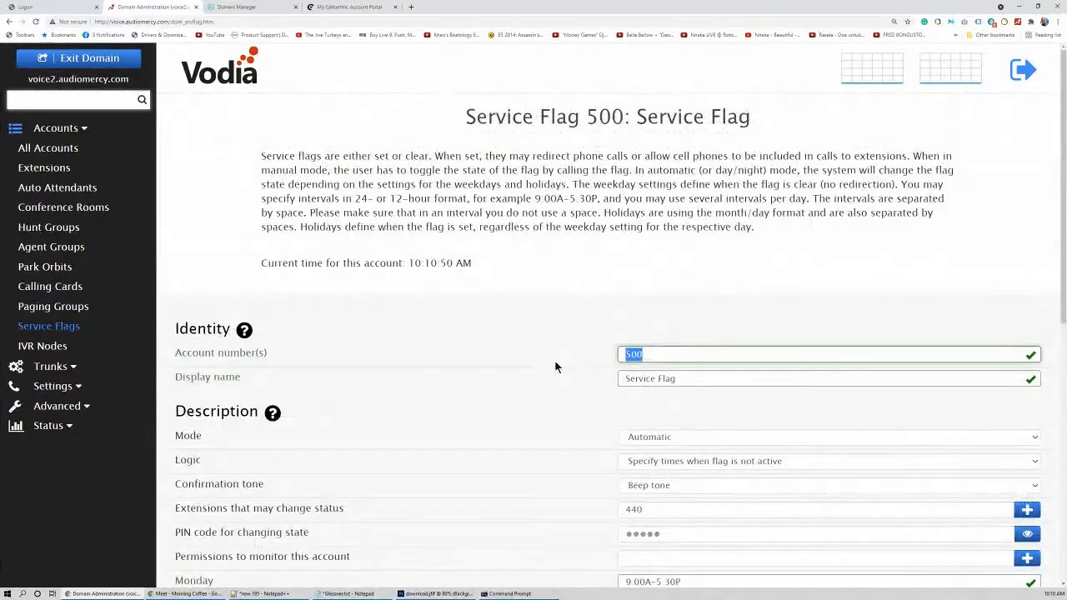
# Apply service flag 500 to auto attendant 700's night service.
pyautogui.click(57, 188)
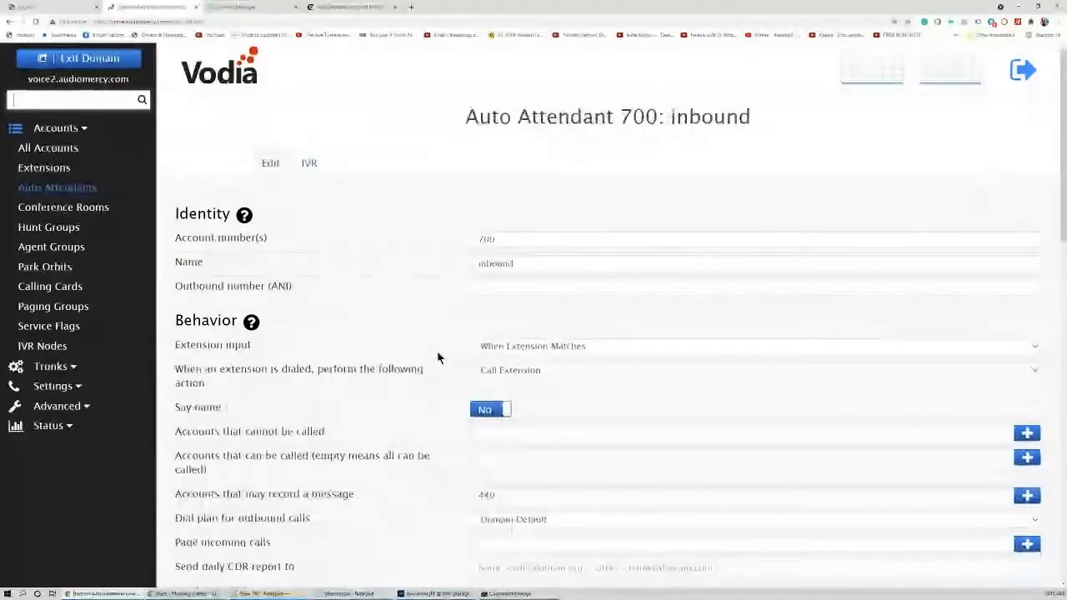
pyautogui.scroll(-10, 437, 351)
pyautogui.scroll(1, 437, 351)
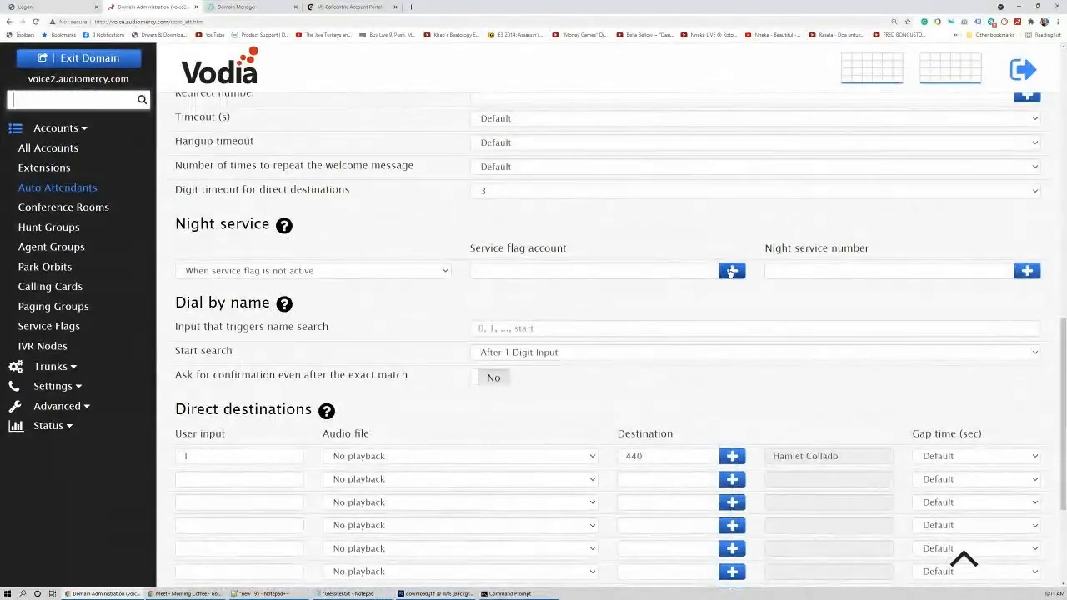
pyautogui.click(731, 272)
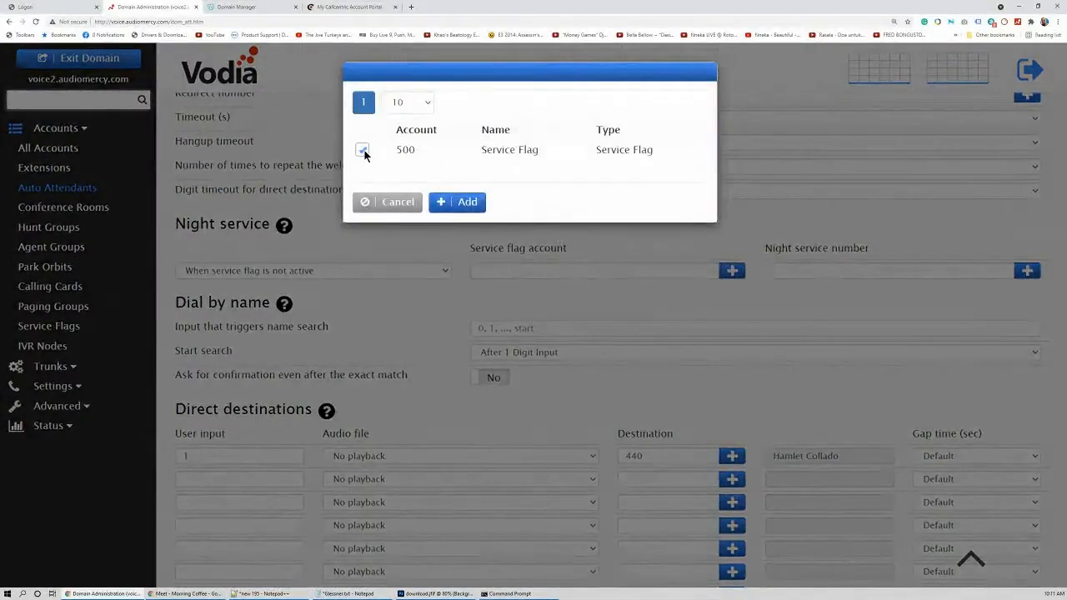
pyautogui.click(478, 202)
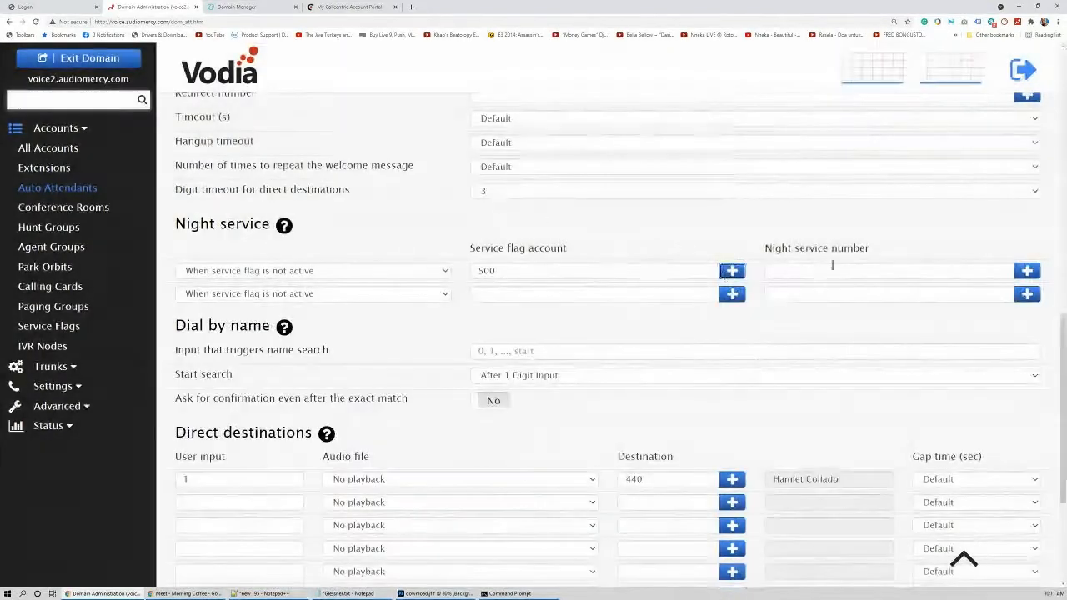
# Set the night service number to account 440, then overwrite it with the outside 1-800 number.
pyautogui.click(832, 265)
pyautogui.moveTo(762, 249); pyautogui.dragTo(876, 244)
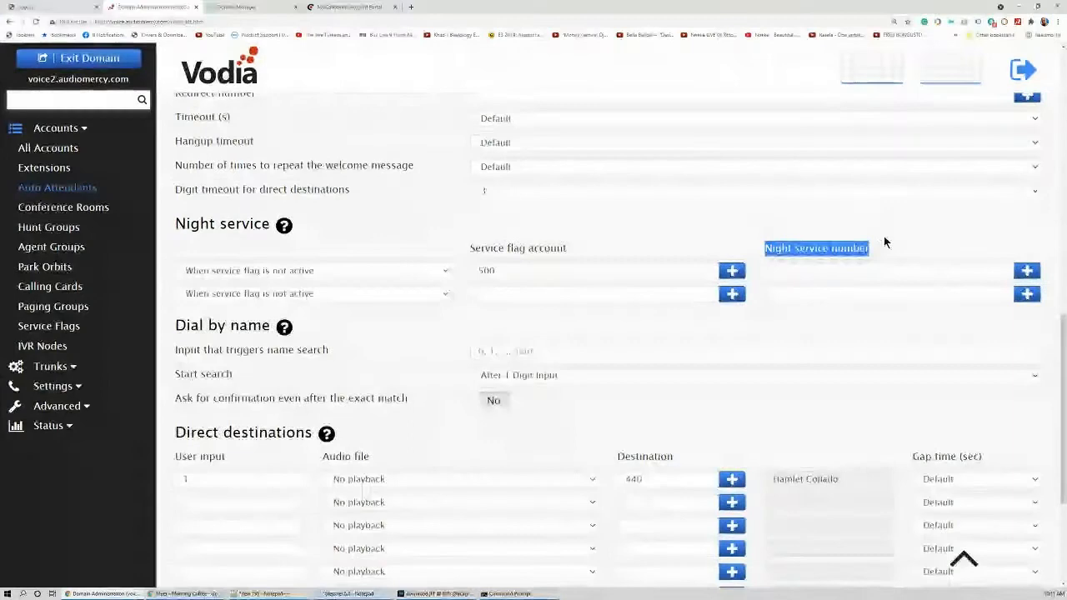
pyautogui.click(836, 263)
pyautogui.click(1026, 271)
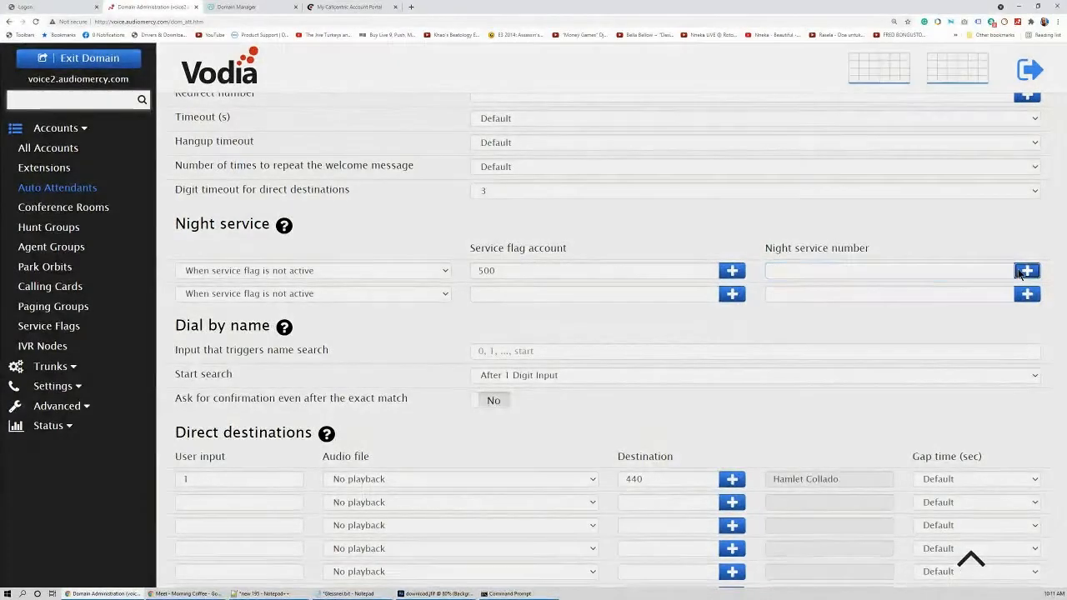
pyautogui.click(457, 242)
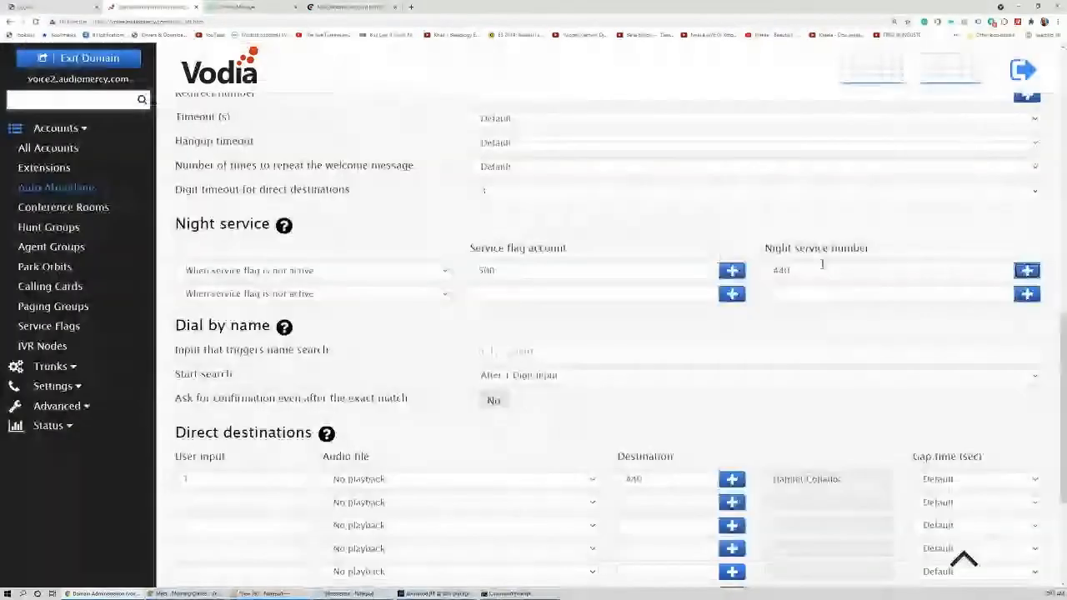
pyautogui.moveTo(822, 265); pyautogui.dragTo(795, 248)
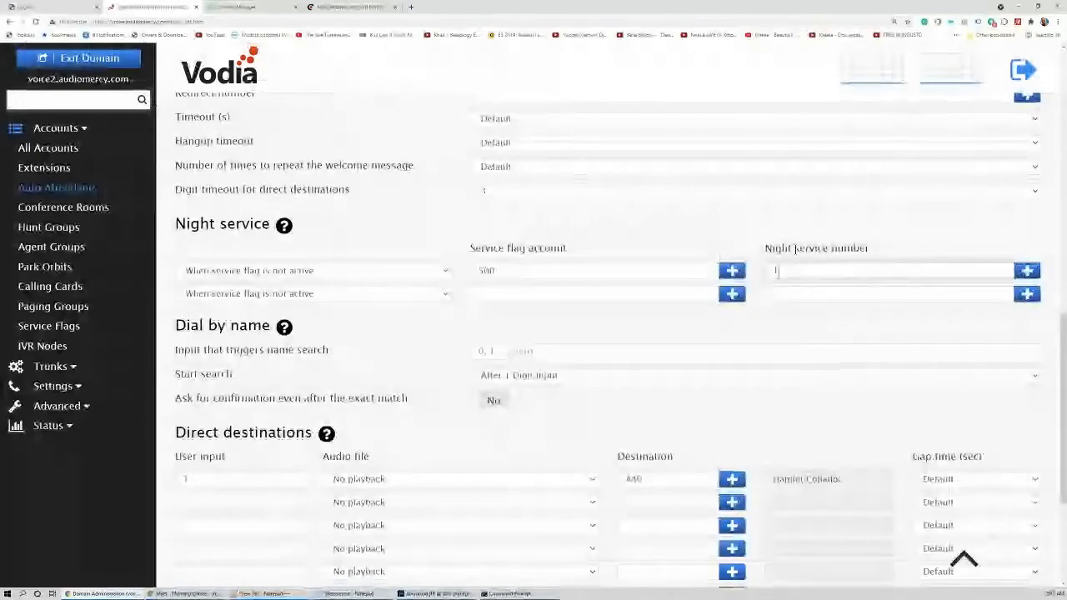
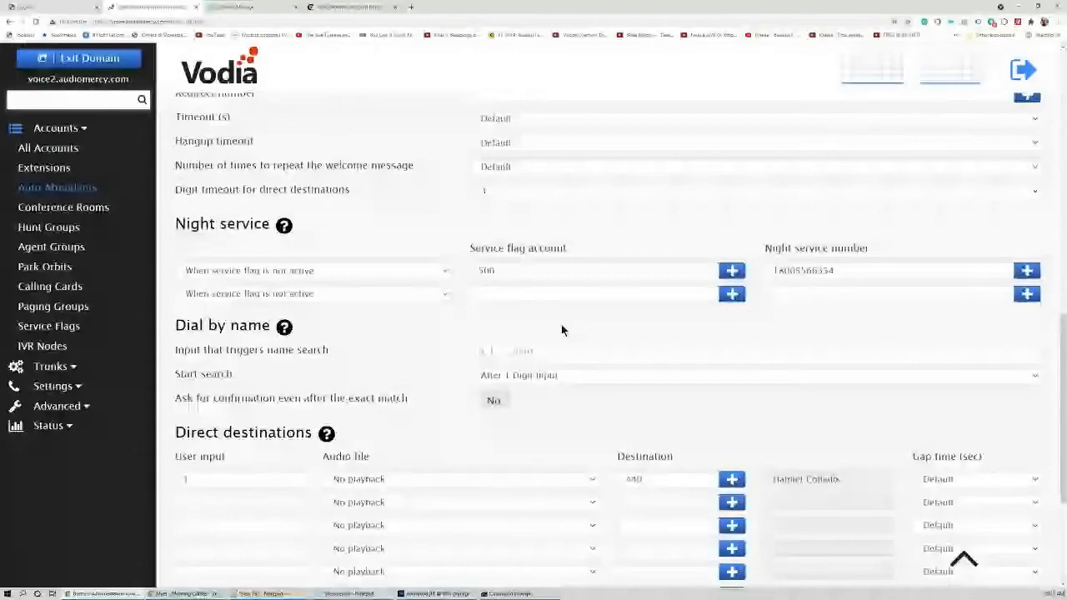
pyautogui.scroll(10, 562, 331)
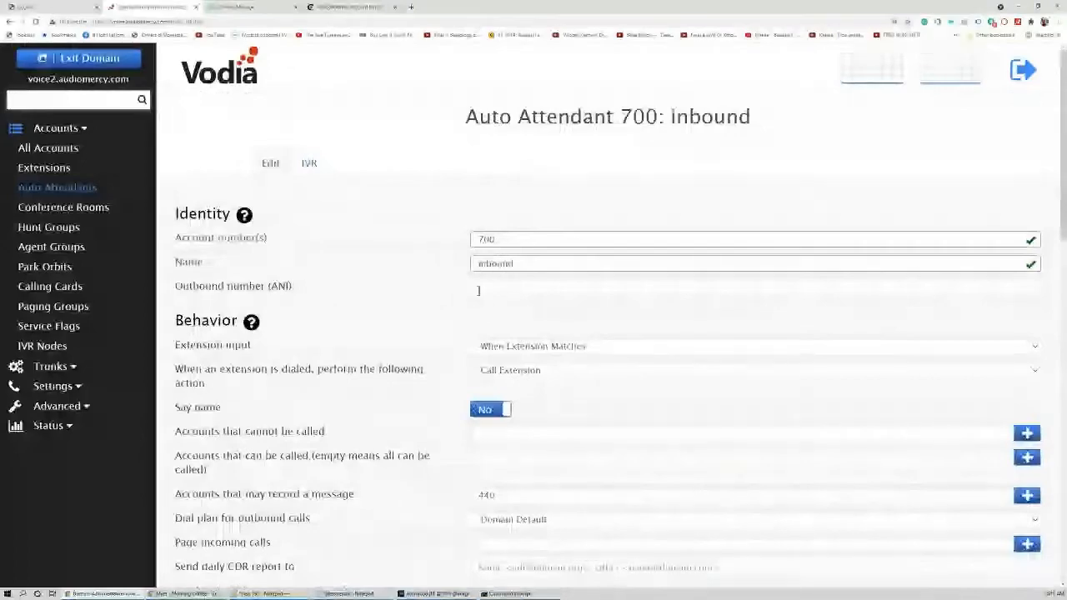
pyautogui.scroll(-3, 415, 354)
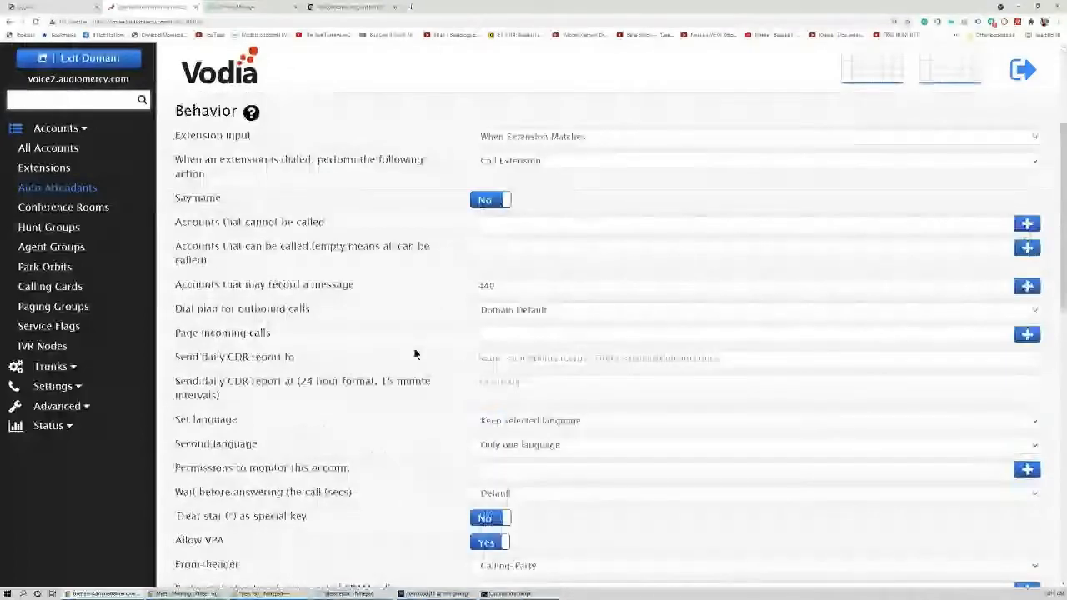
pyautogui.scroll(-7, 415, 355)
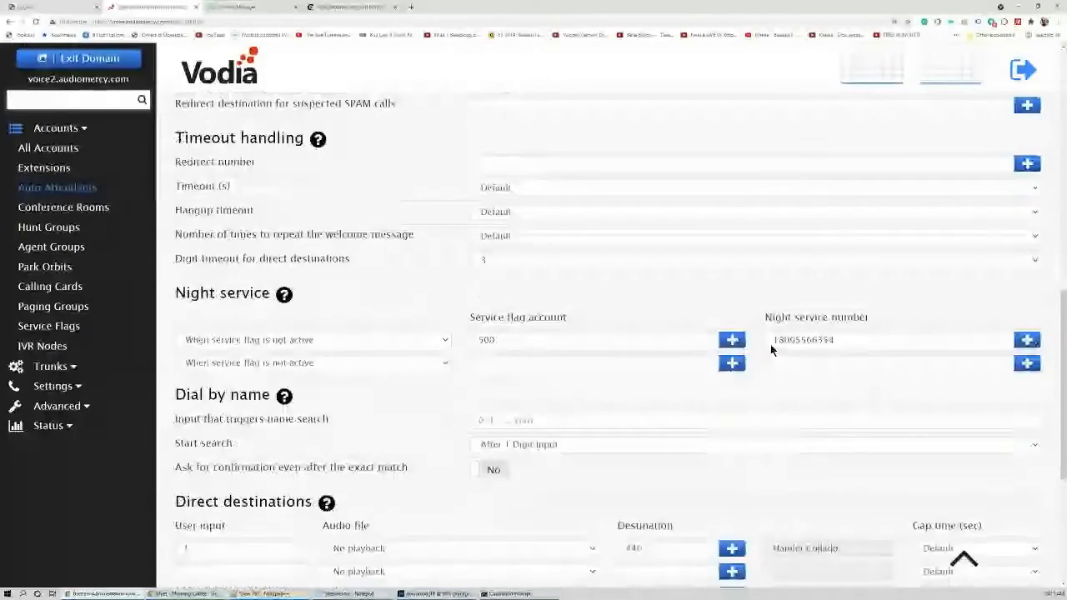
pyautogui.moveTo(771, 343); pyautogui.dragTo(836, 342)
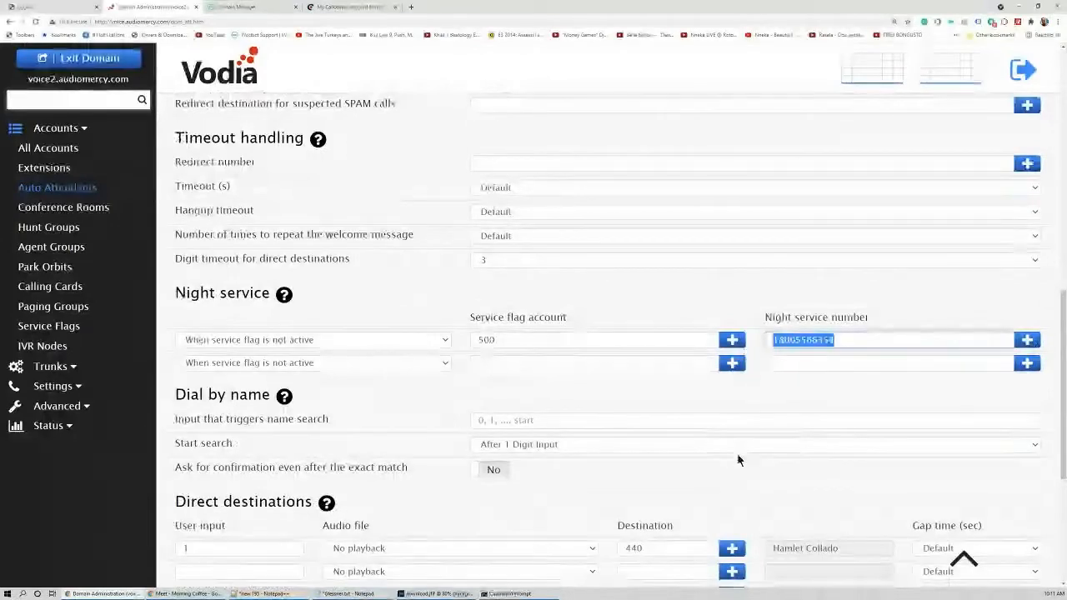
pyautogui.scroll(3, 374, 346)
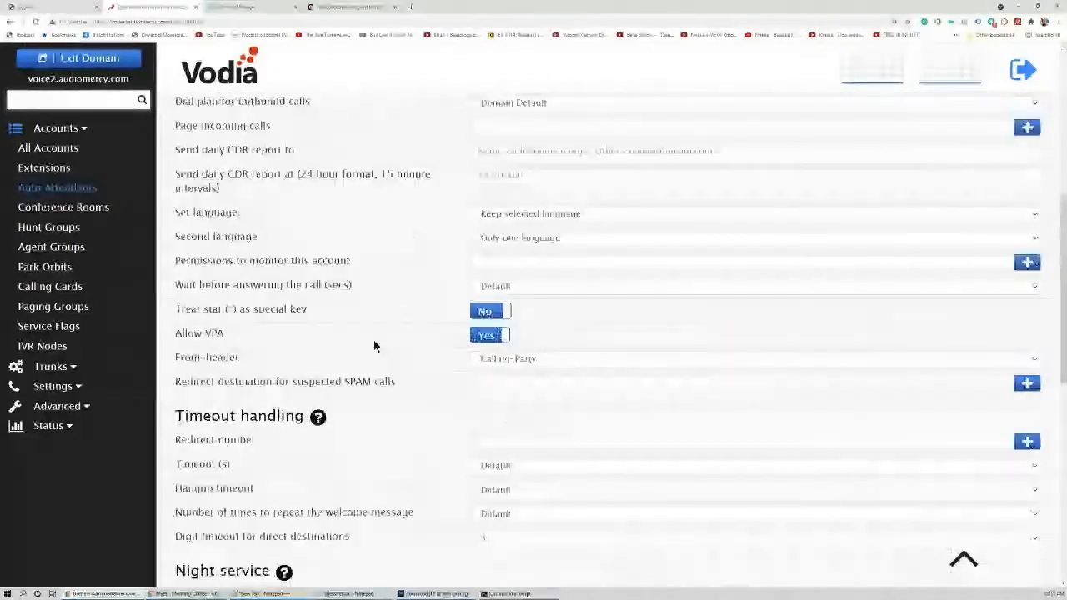
pyautogui.scroll(5, 373, 346)
# Set the first IVR welcome greeting's service flag to 500, recordable via *98700*1.
pyautogui.click(308, 173)
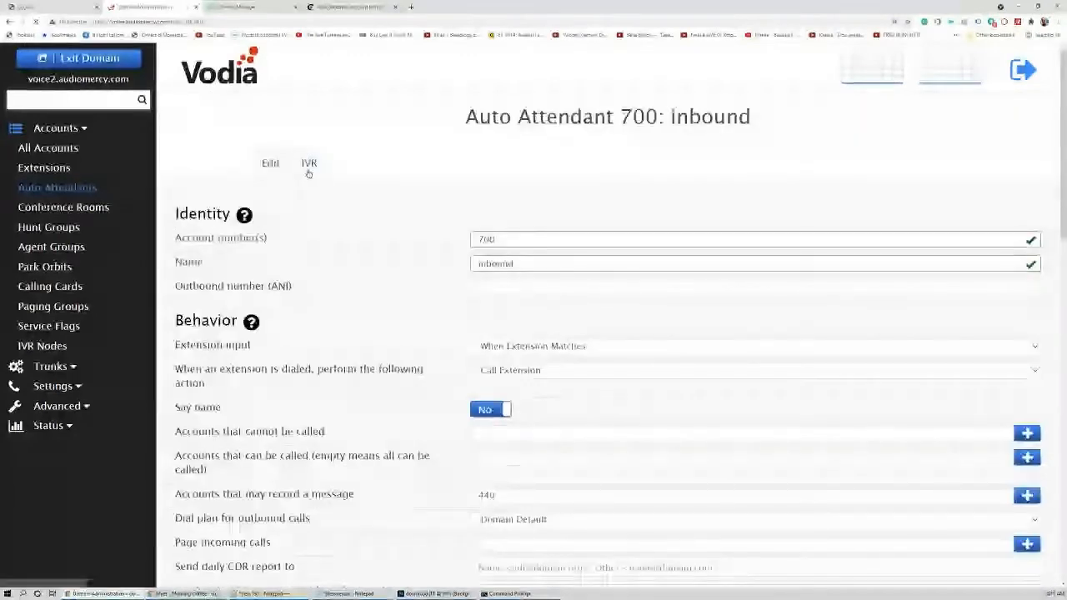
pyautogui.scroll(-2, 442, 343)
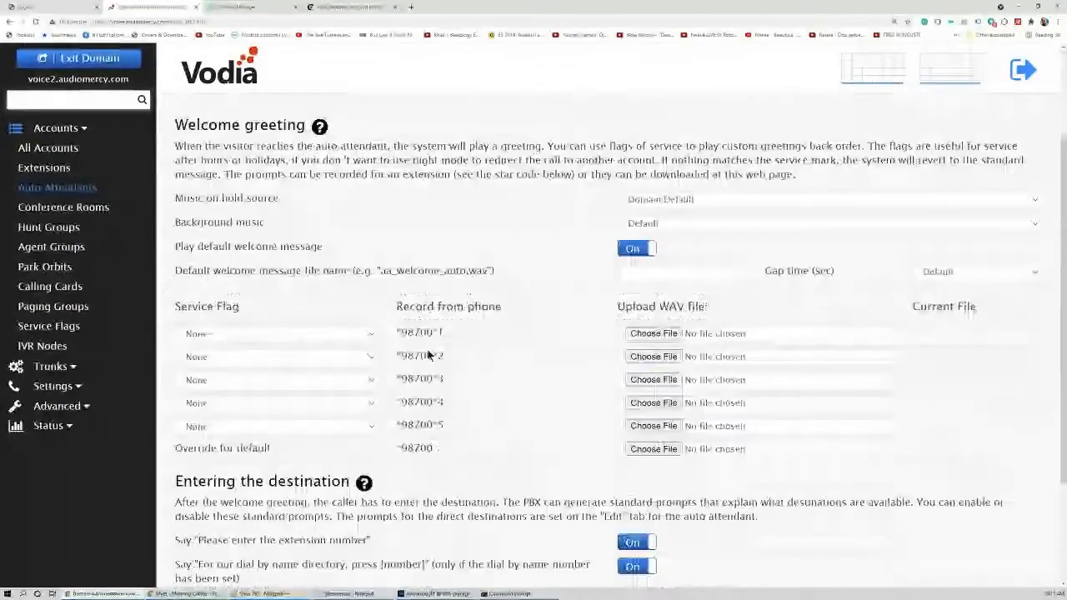
pyautogui.click(362, 335)
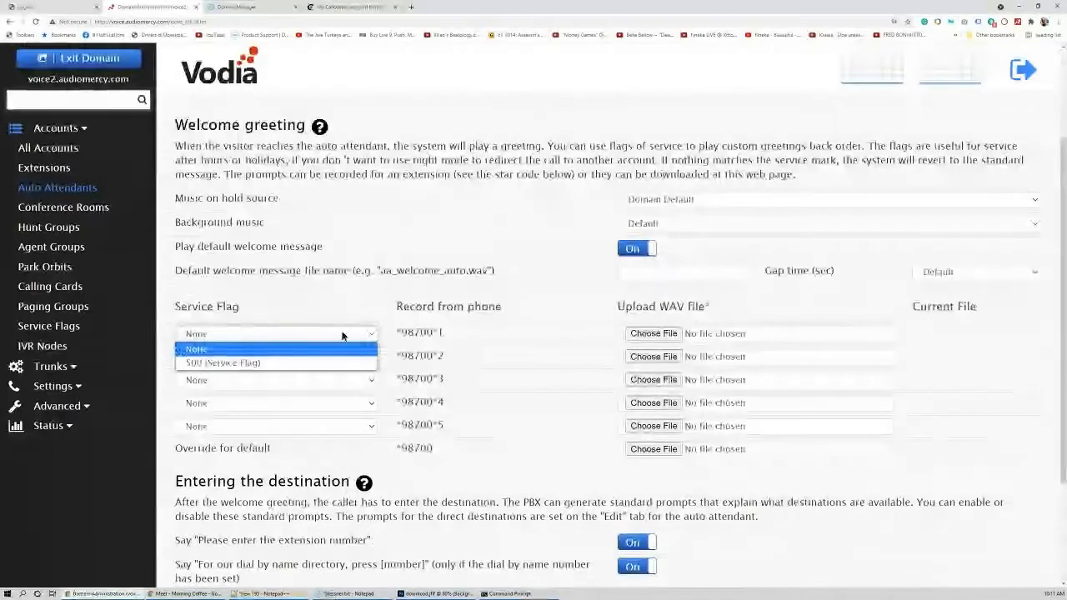
pyautogui.click(240, 363)
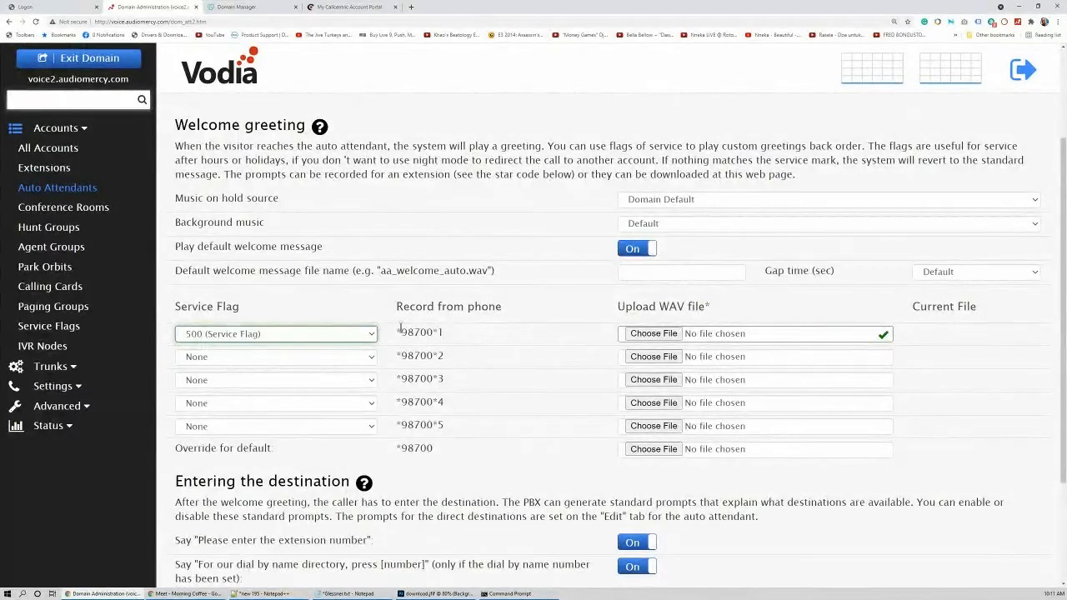
pyautogui.moveTo(399, 331); pyautogui.dragTo(461, 337)
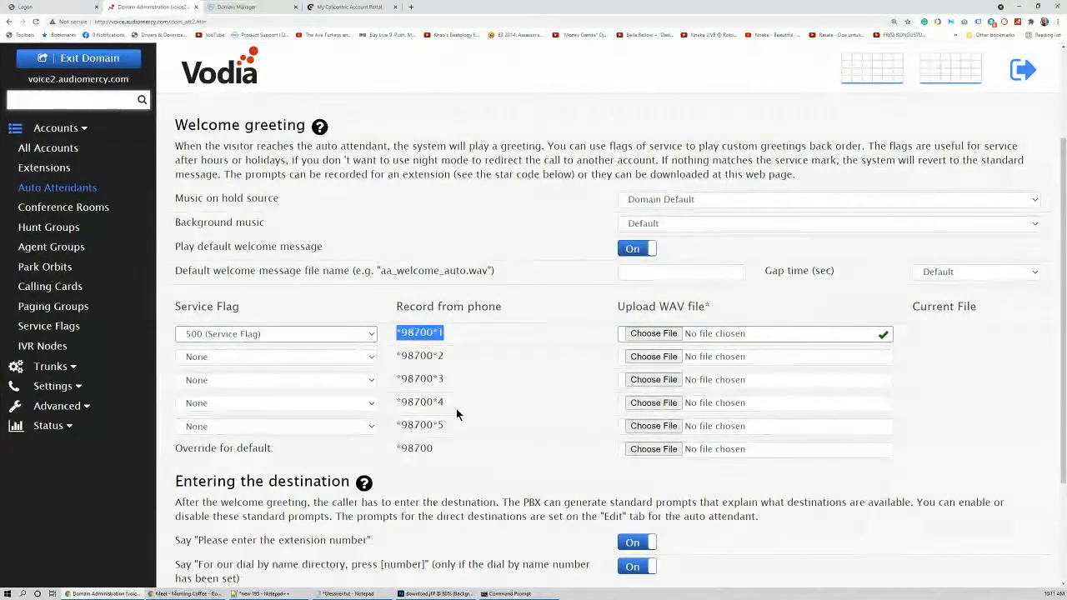
pyautogui.scroll(2, 456, 409)
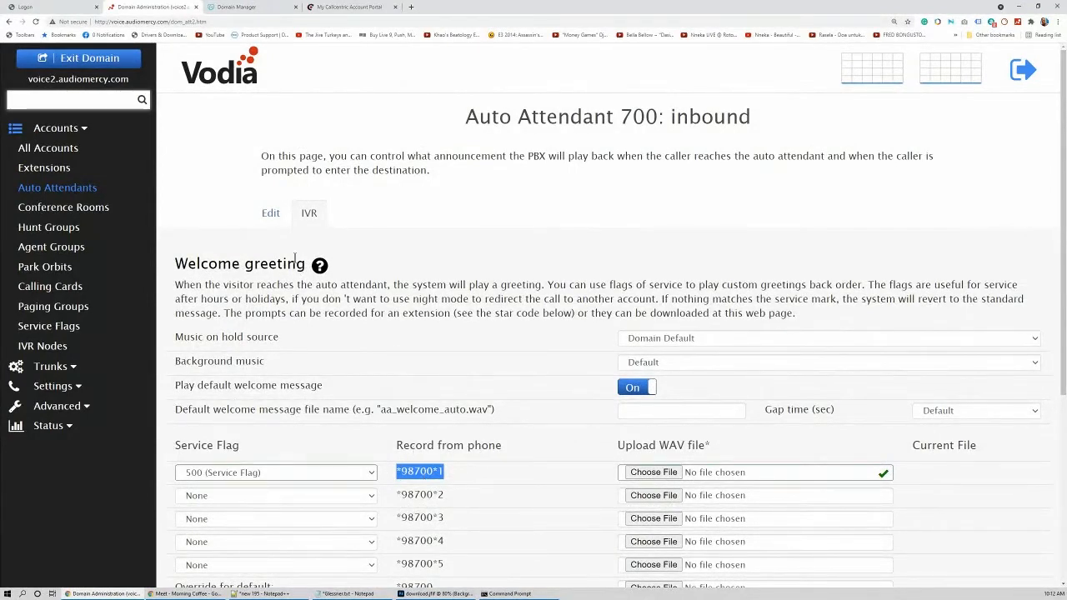
pyautogui.click(270, 214)
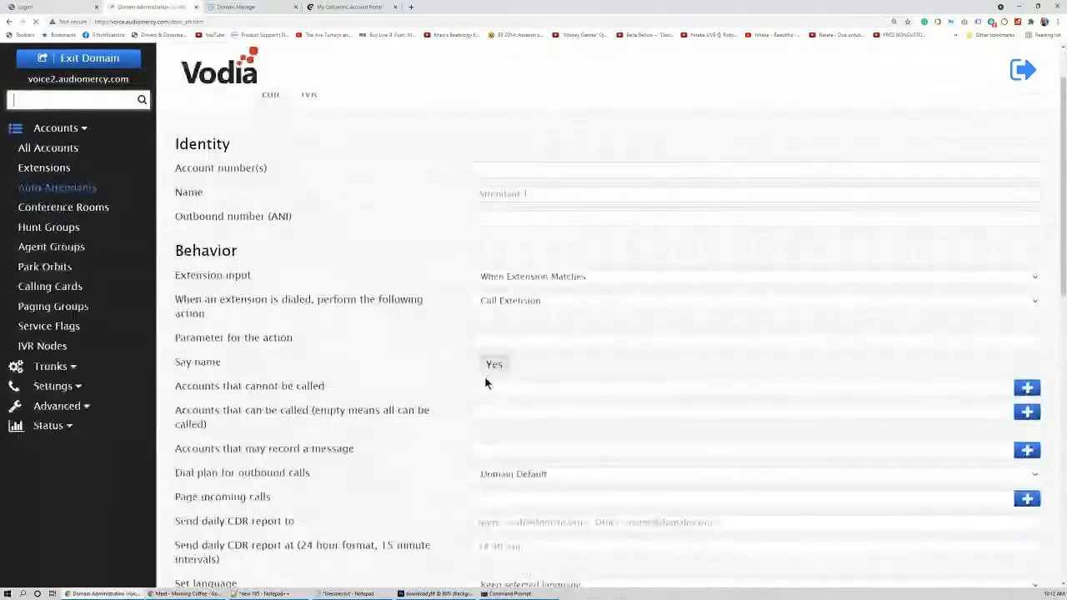
# Replace auto attendant 700's night service number with 8440.
pyautogui.scroll(-15, 484, 376)
pyautogui.scroll(3, 484, 376)
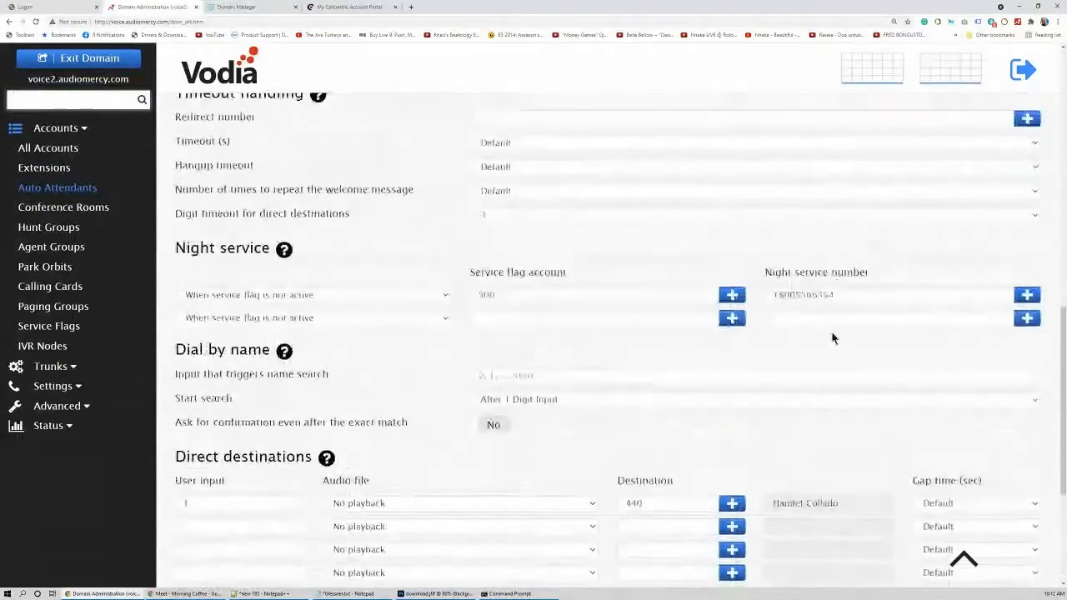
pyautogui.moveTo(848, 294); pyautogui.dragTo(674, 295)
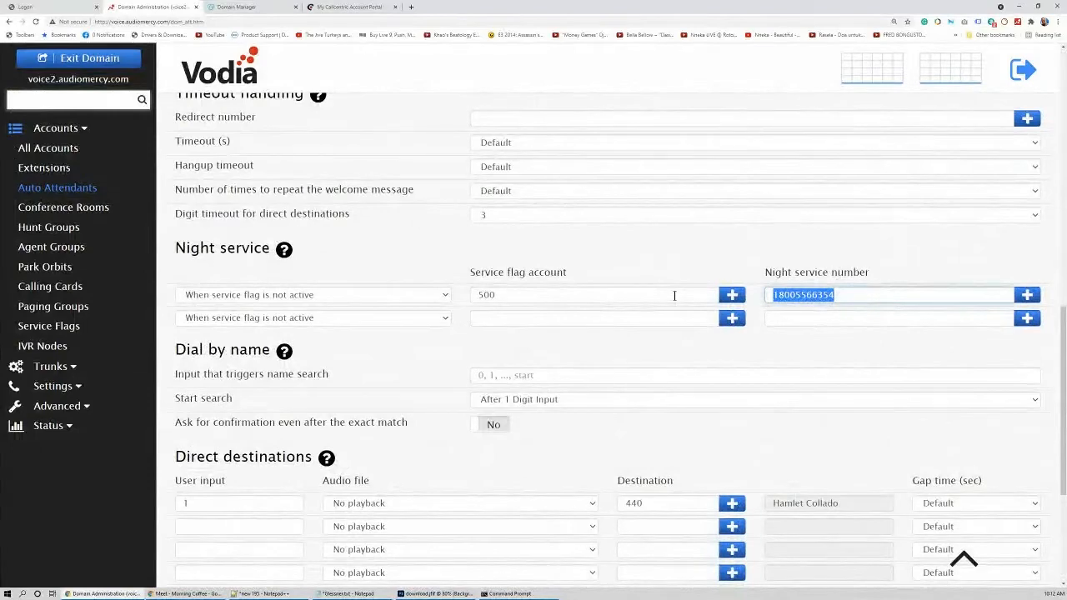
pyautogui.press('BackSpace')
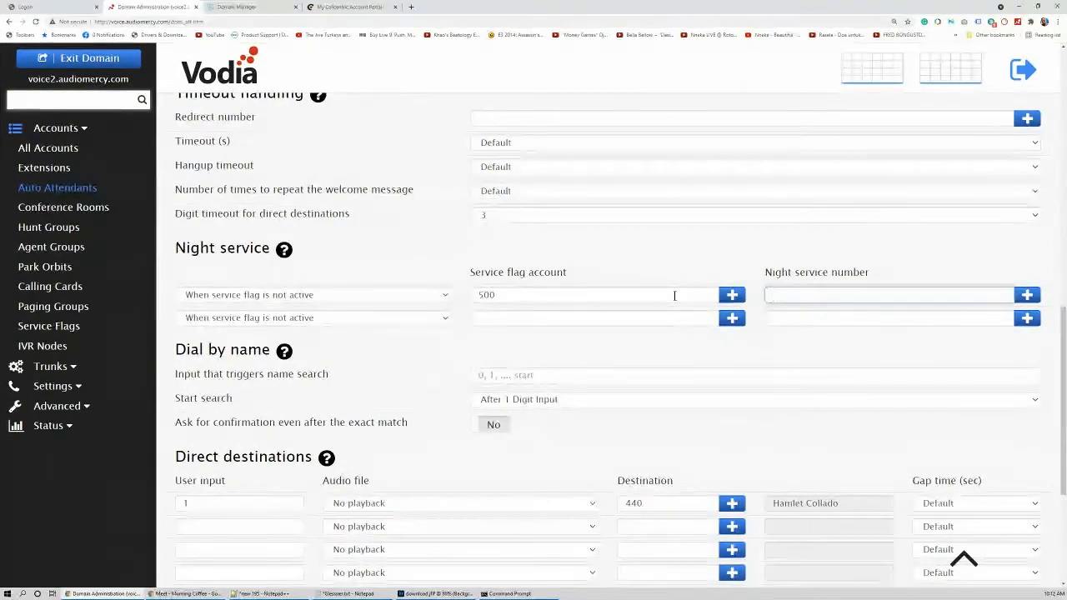
pyautogui.write('8')
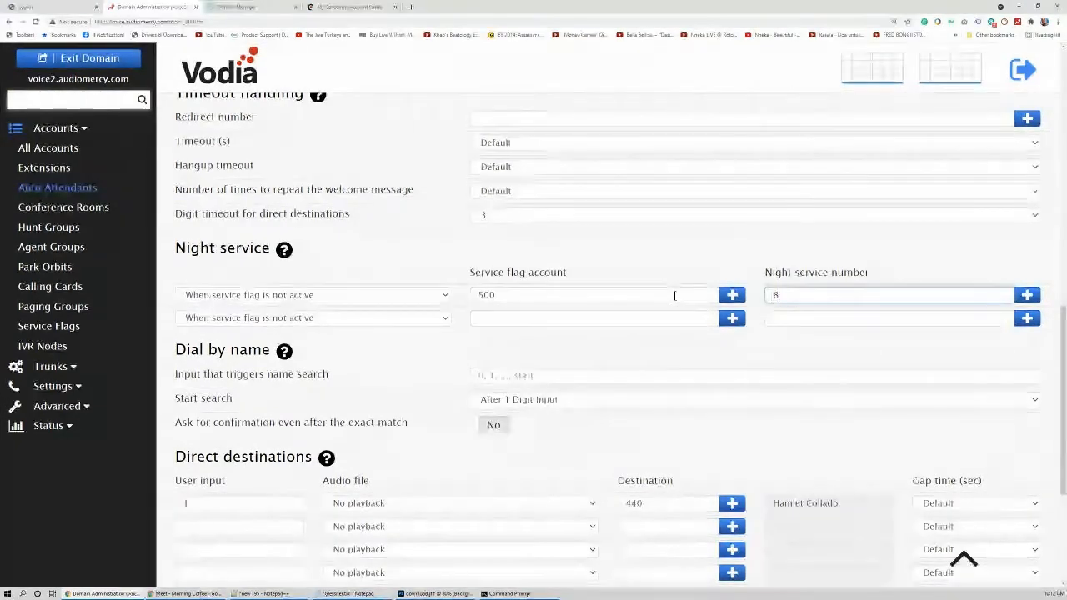
pyautogui.write('440')
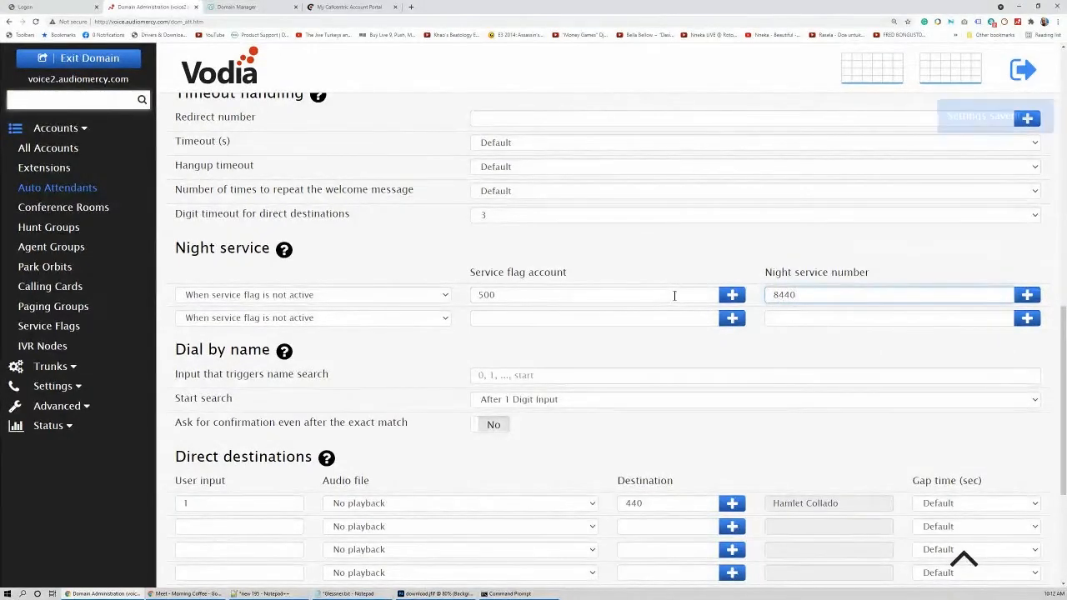
pyautogui.moveTo(776, 295); pyautogui.dragTo(770, 296)
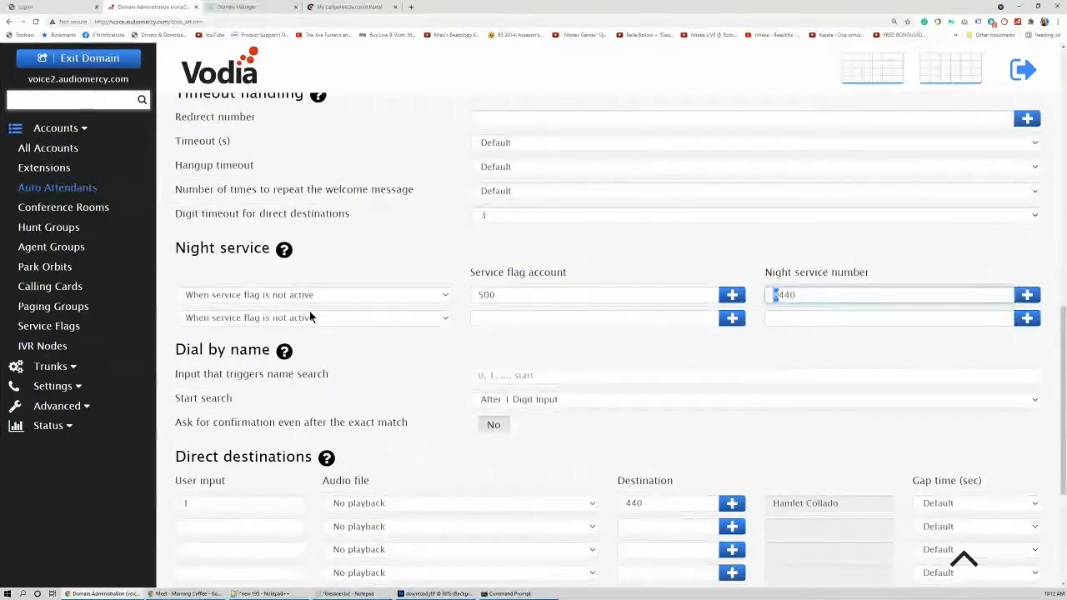
pyautogui.click(82, 367)
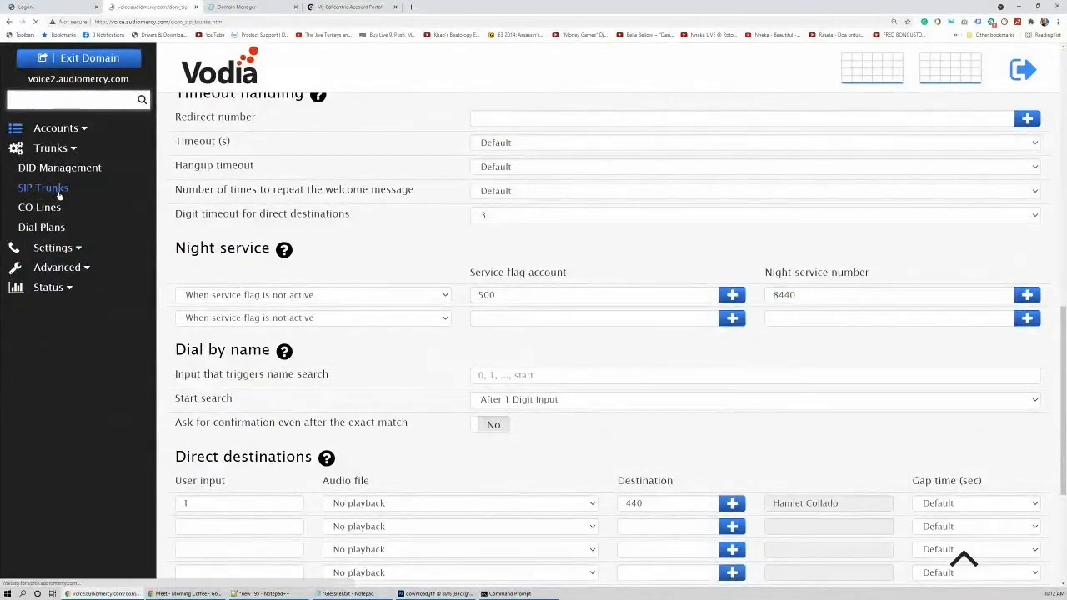
# Open the Callcentric SIP trunk and show its Destination for incoming calls options.
pyautogui.click(60, 193)
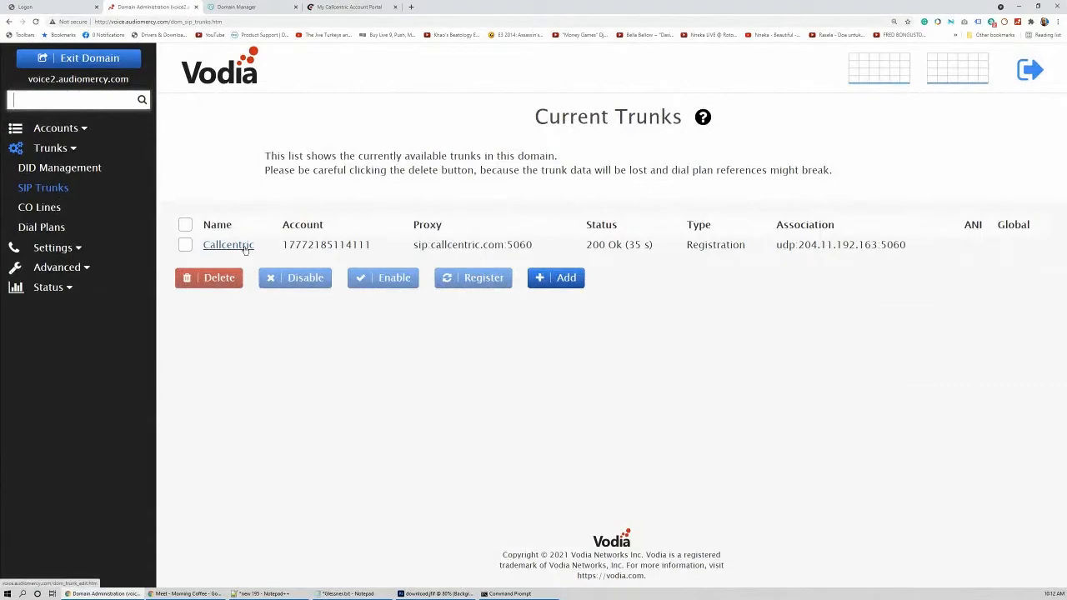
pyautogui.click(245, 248)
pyautogui.scroll(-4, 557, 269)
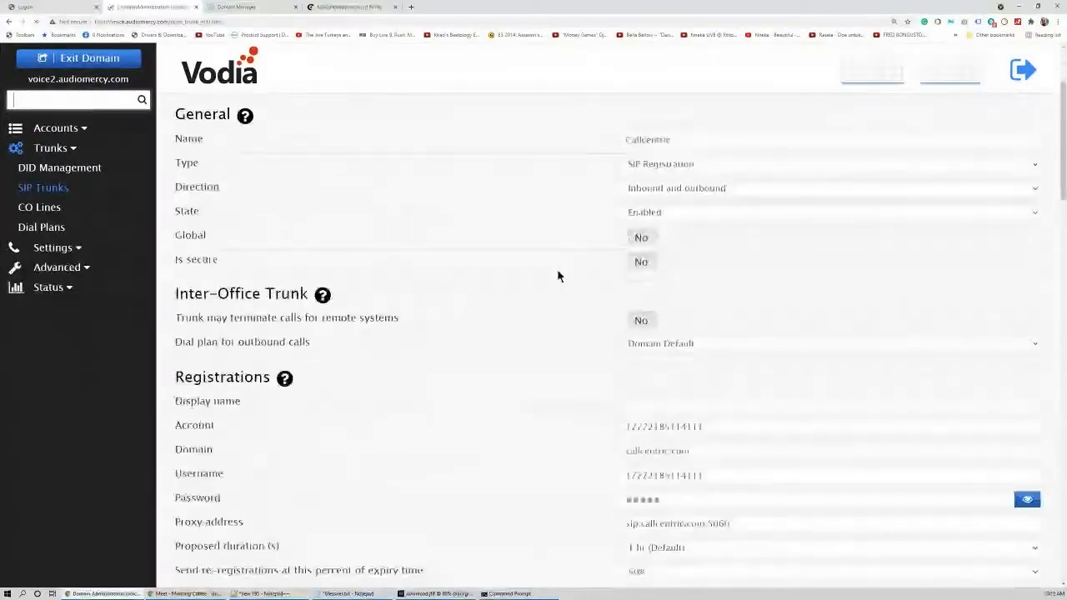
pyautogui.scroll(-5, 557, 271)
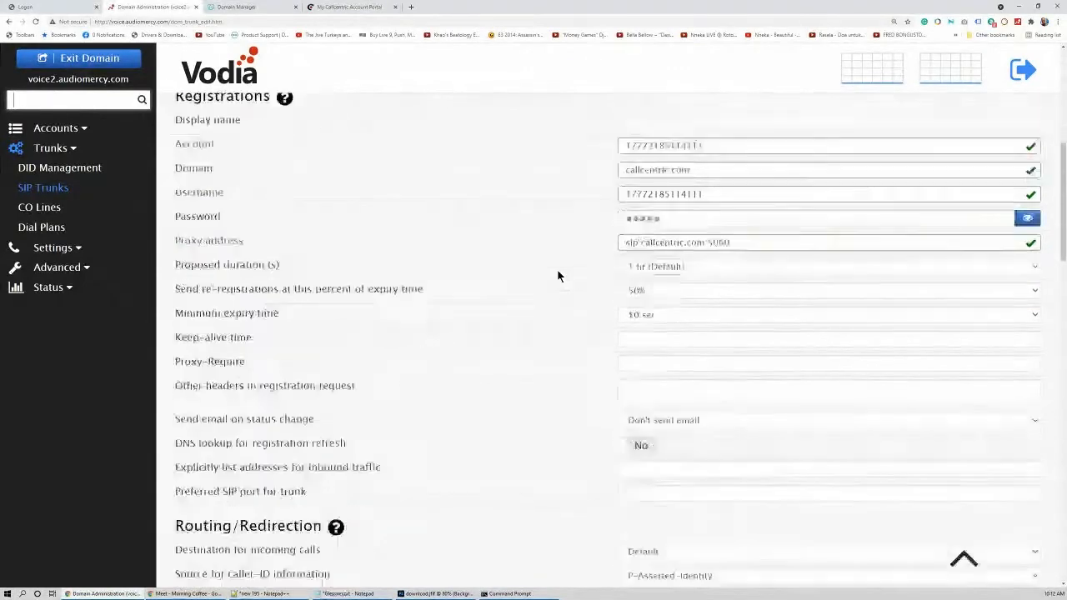
pyautogui.scroll(-3, 558, 276)
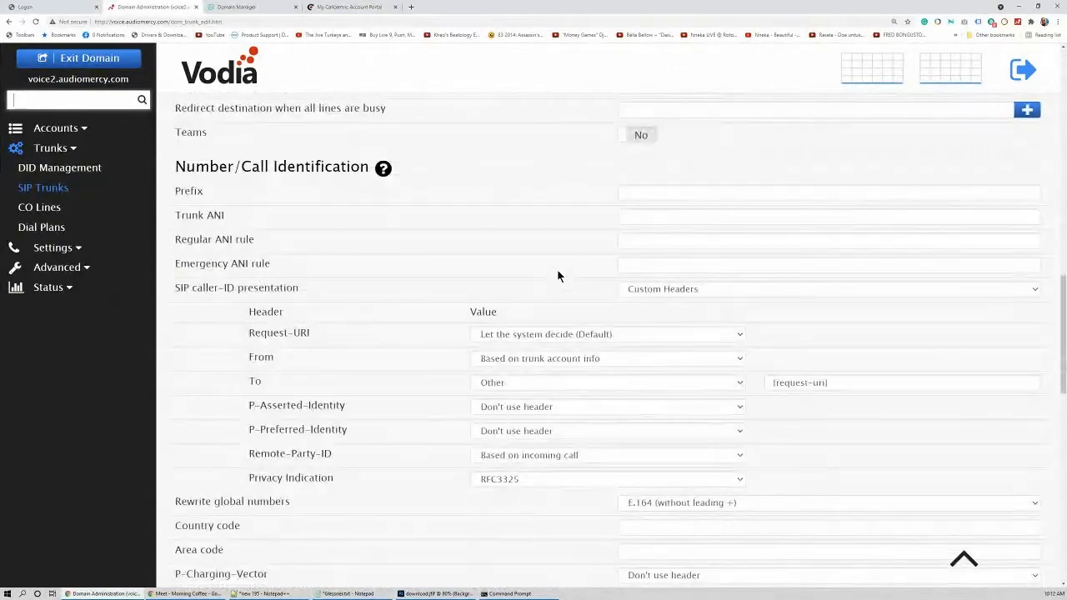
pyautogui.scroll(-2, 558, 276)
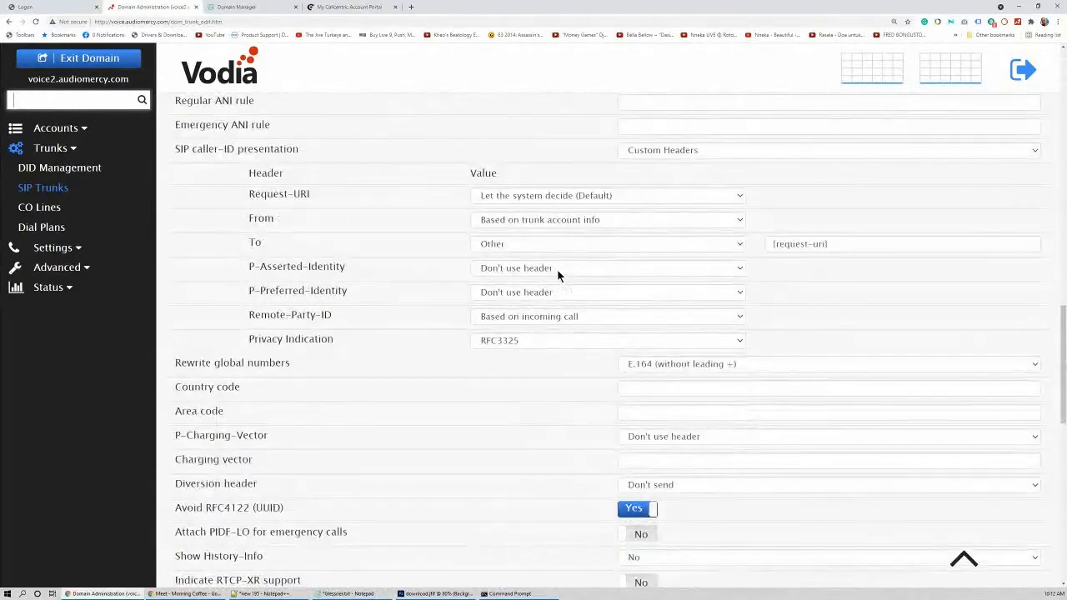
pyautogui.scroll(-1, 557, 269)
pyautogui.scroll(5, 556, 268)
pyautogui.scroll(2, 556, 275)
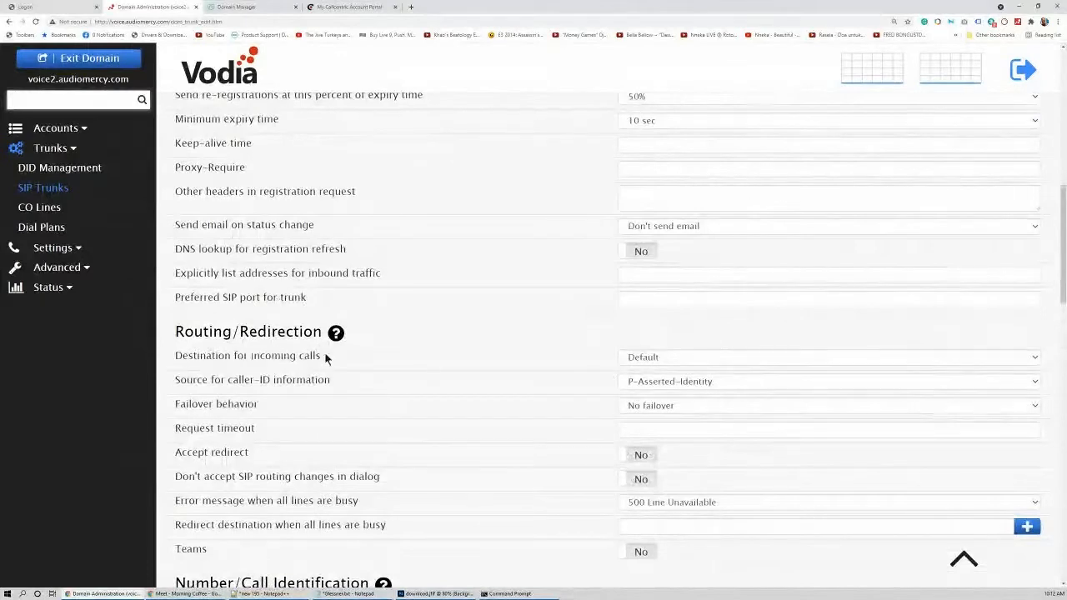
pyautogui.click(647, 356)
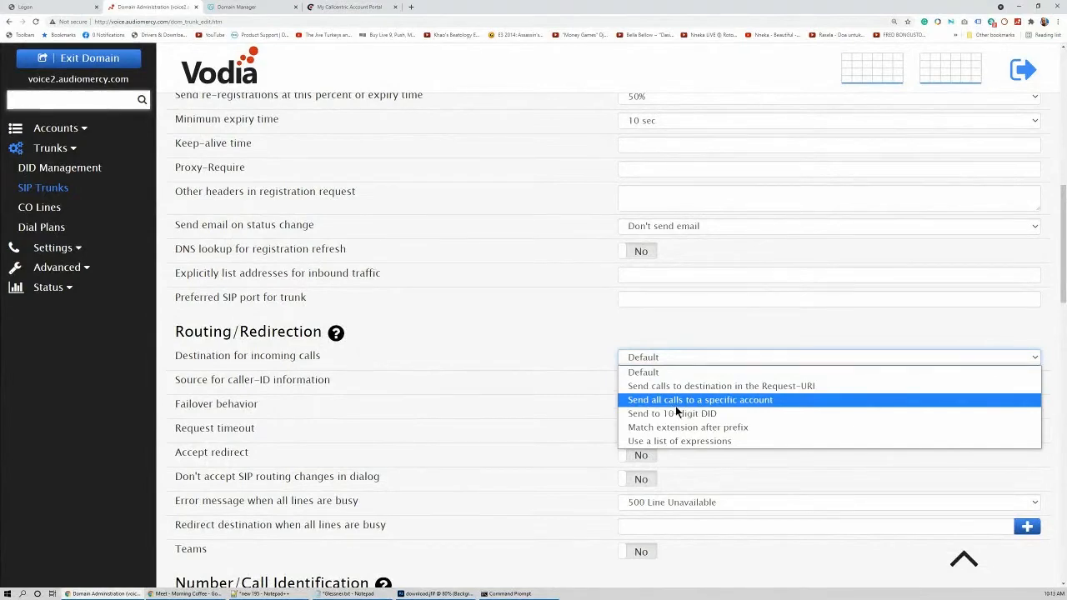
# Set the Callcentric trunk's incoming call destination to 'Send all calls to a specific account' (440).
pyautogui.click(653, 373)
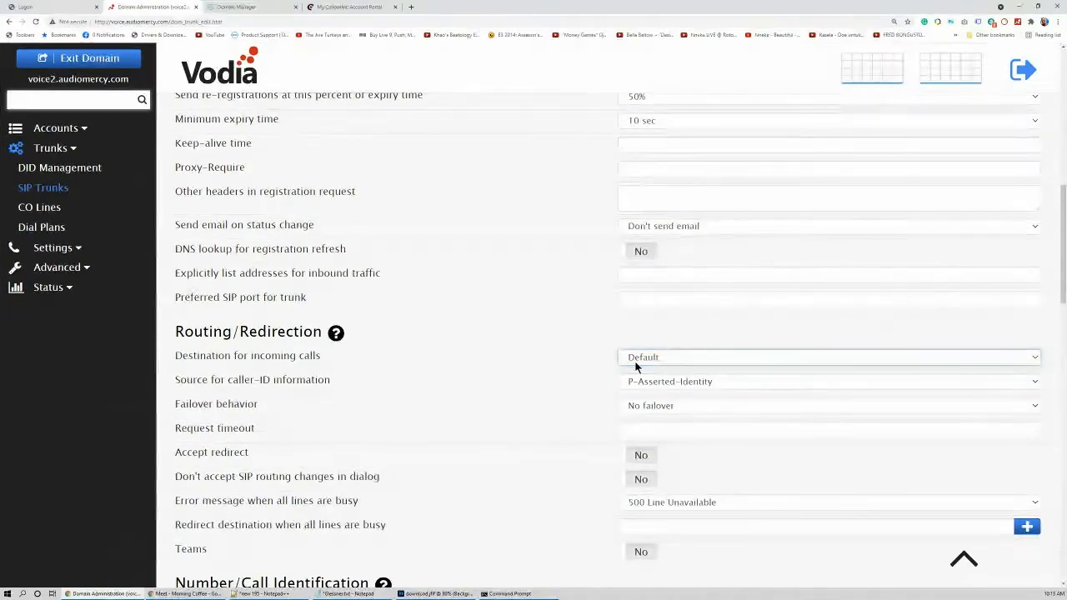
pyautogui.click(650, 361)
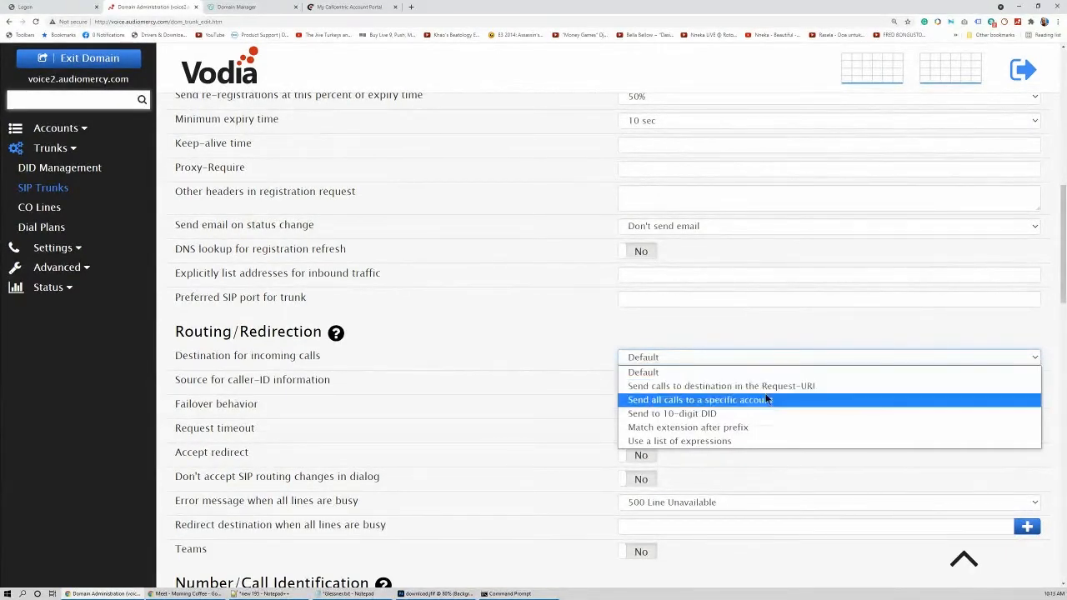
pyautogui.click(671, 400)
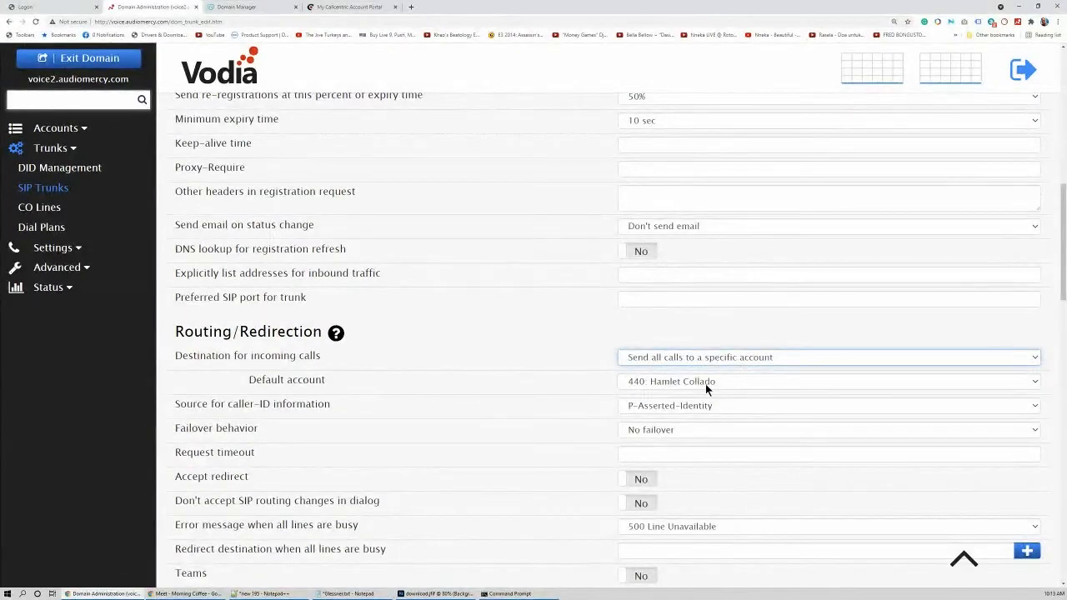
pyautogui.scroll(-12, 443, 448)
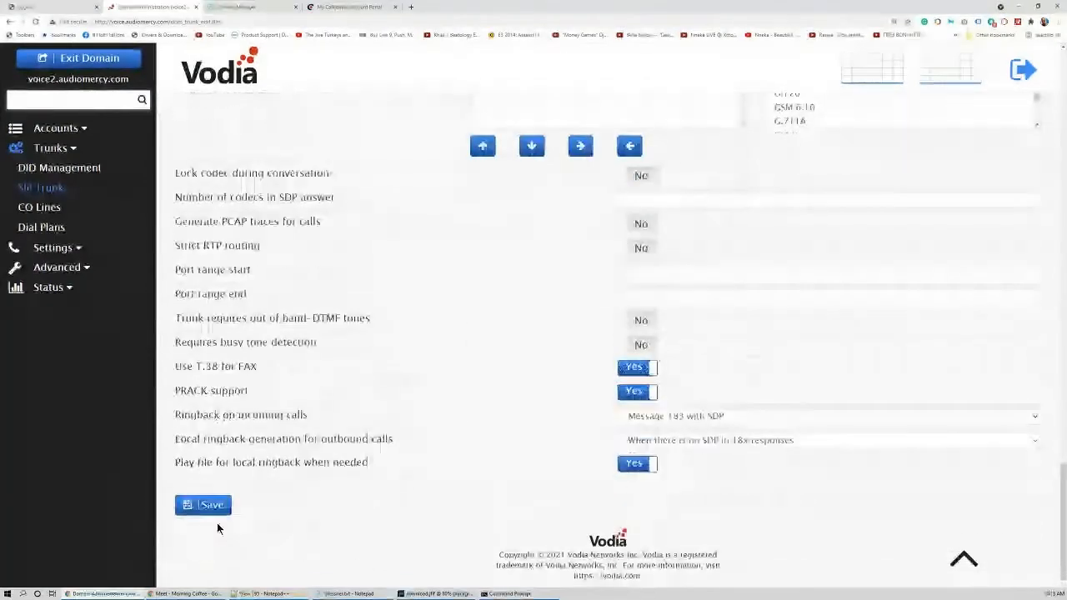
pyautogui.scroll(4, 299, 492)
pyautogui.scroll(12, 301, 486)
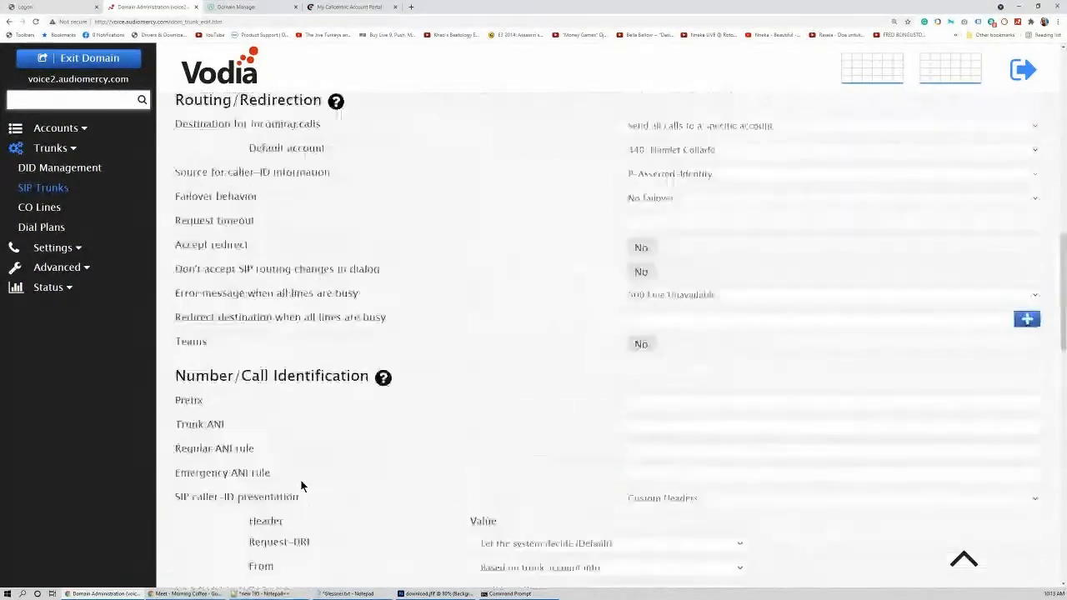
pyautogui.scroll(-2, 302, 486)
pyautogui.scroll(2, 302, 486)
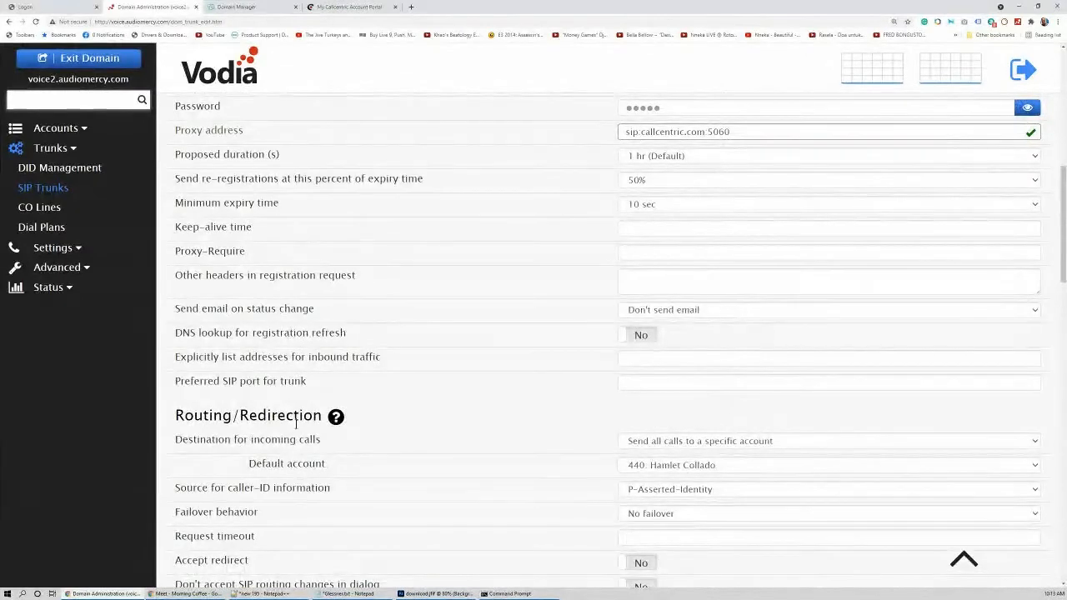
pyautogui.scroll(-2, 479, 455)
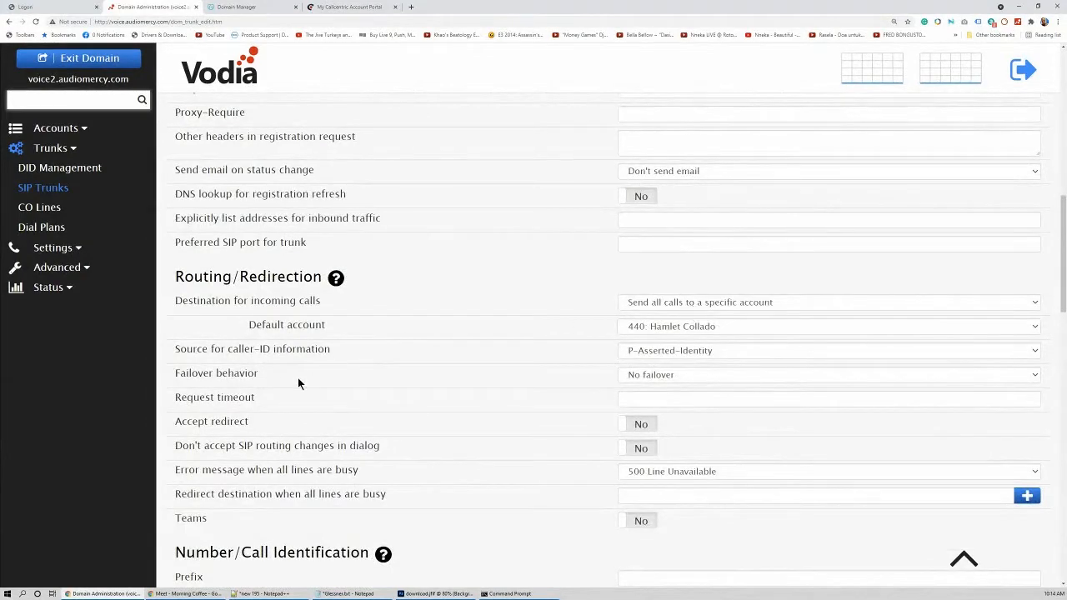
pyautogui.scroll(3, 301, 379)
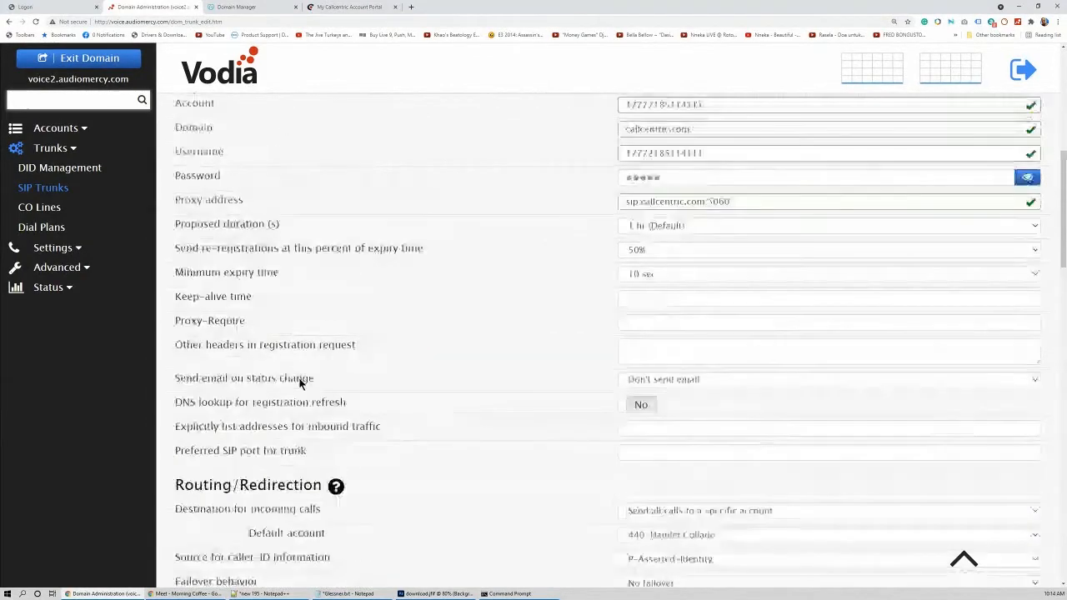
# Add a DID for the trunk's inbound number, mapped to extension 440 with Outbound-DID on.
pyautogui.click(63, 174)
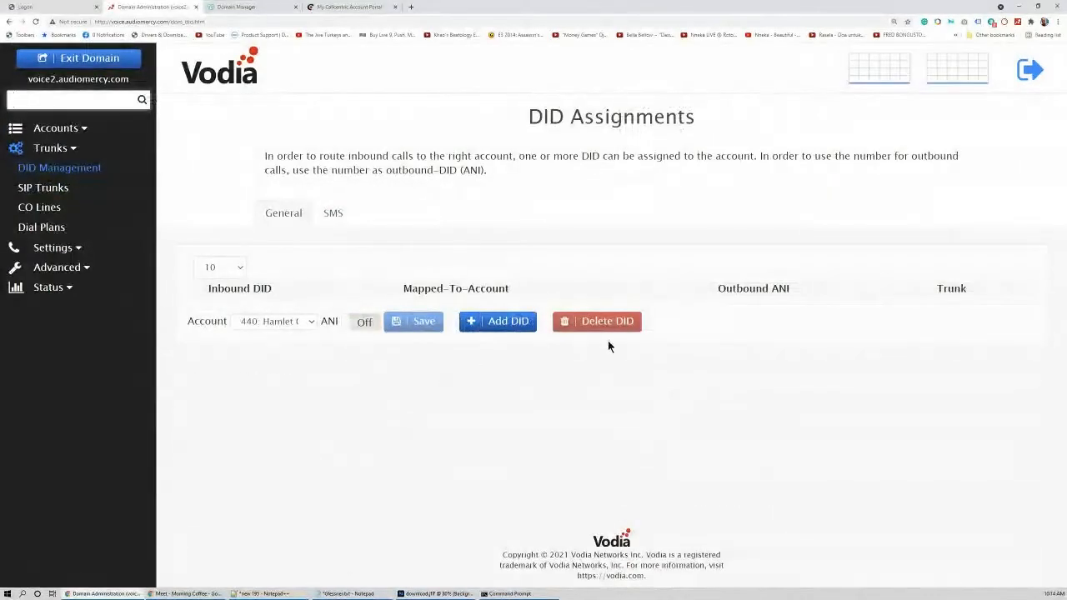
pyautogui.click(522, 329)
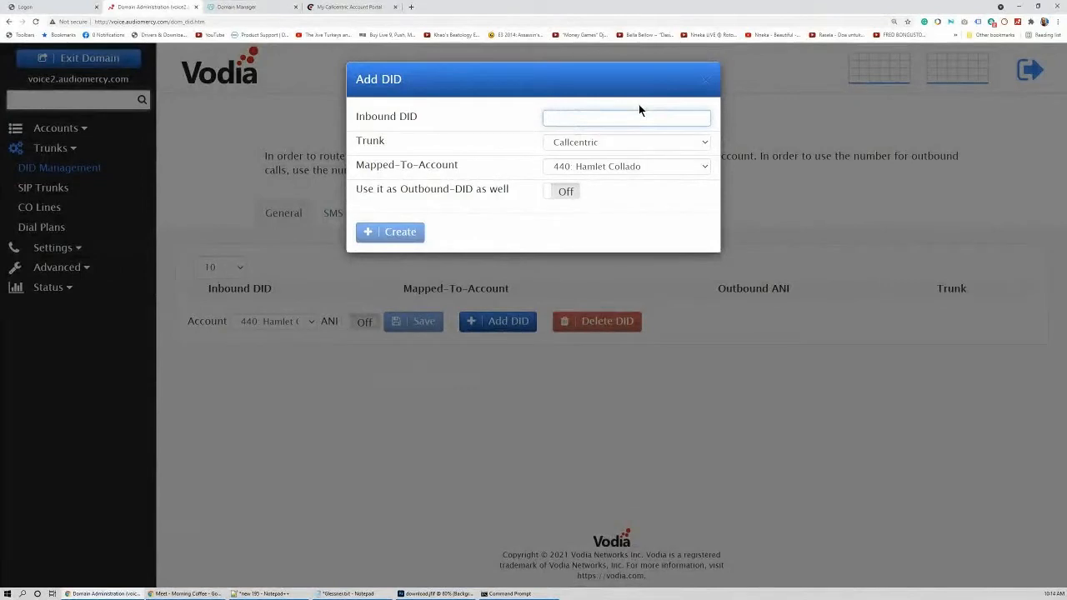
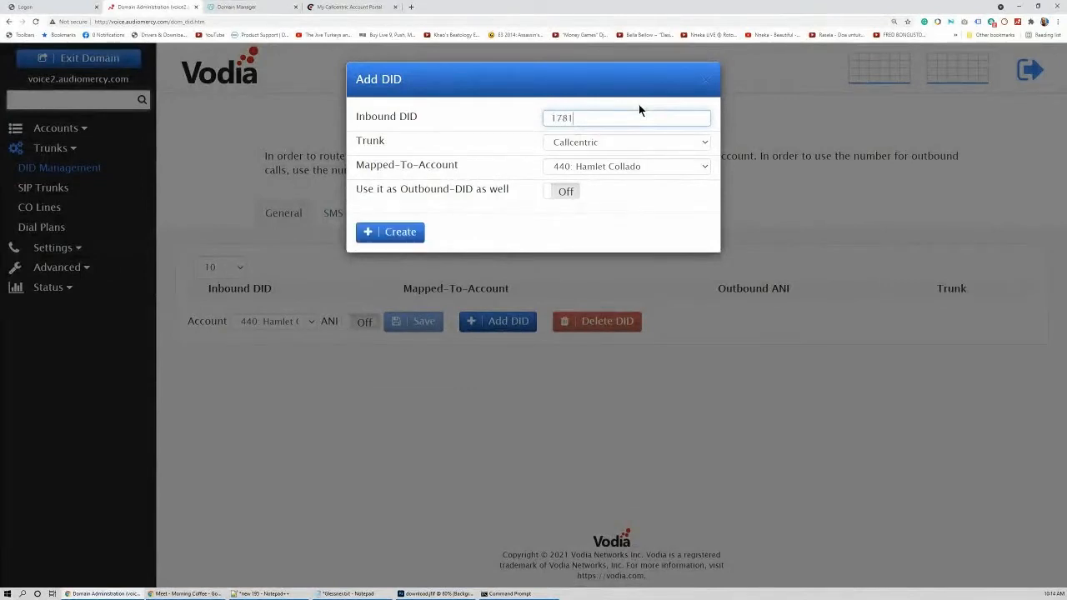
pyautogui.click(588, 172)
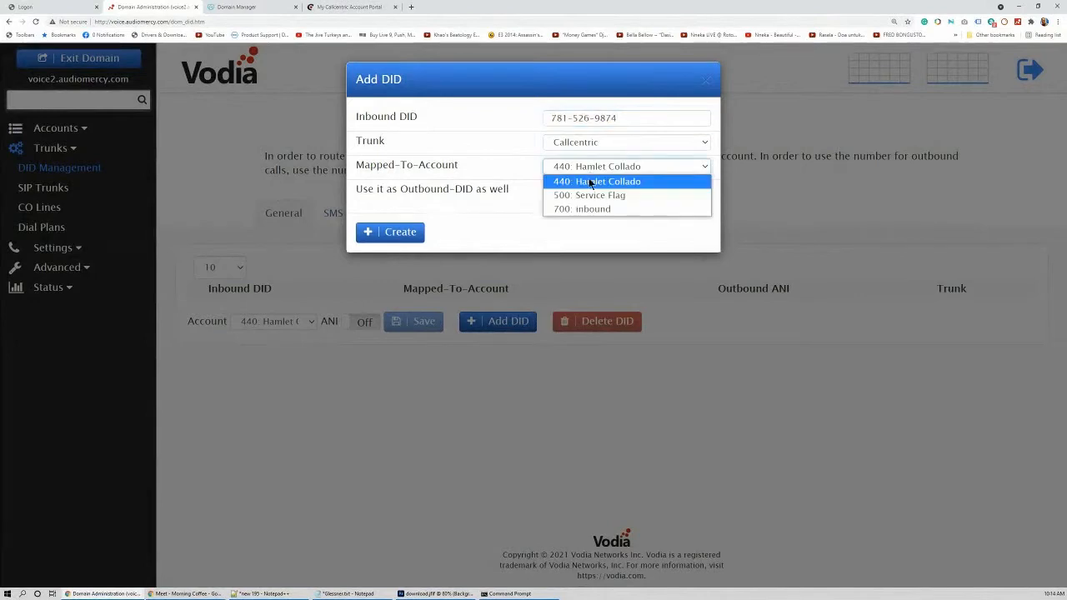
pyautogui.click(590, 181)
pyautogui.click(628, 166)
pyautogui.click(628, 166)
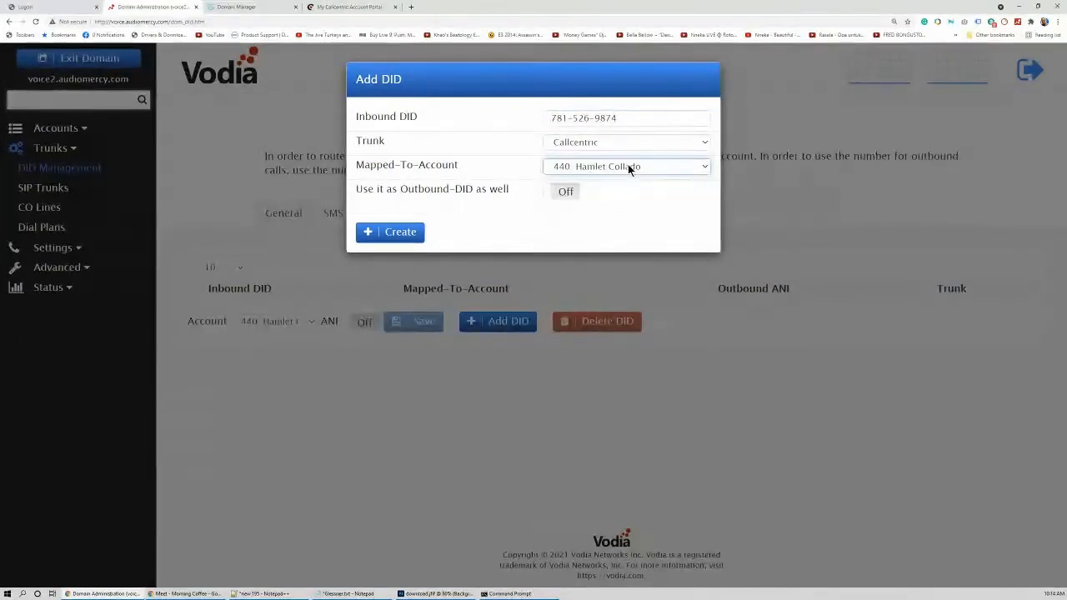
pyautogui.click(553, 195)
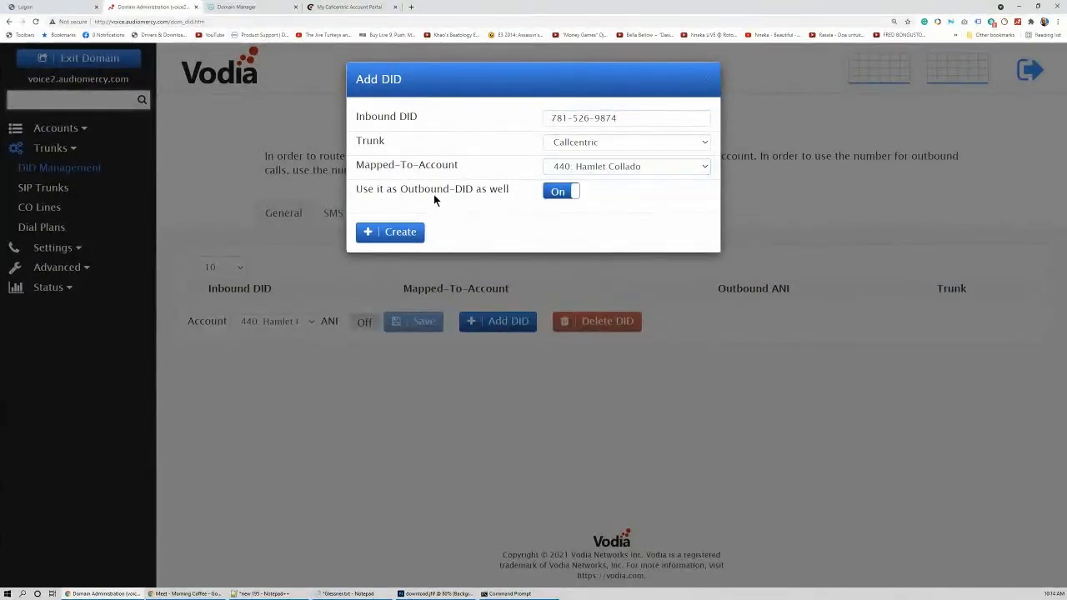
pyautogui.click(388, 232)
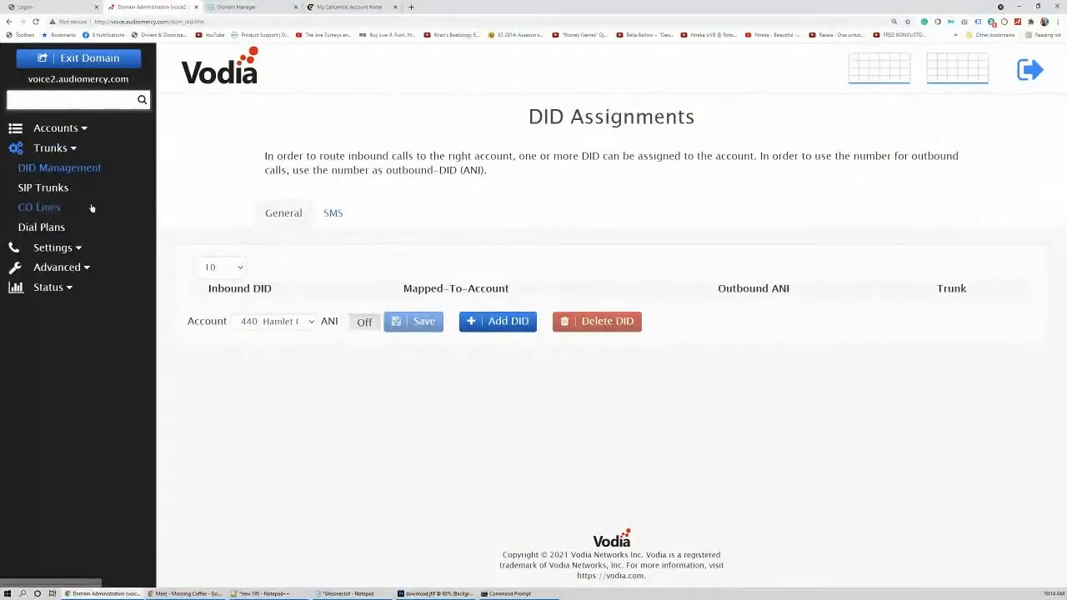
# Open extension 440's settings from the Accounts extensions list.
pyautogui.click(52, 128)
pyautogui.click(44, 168)
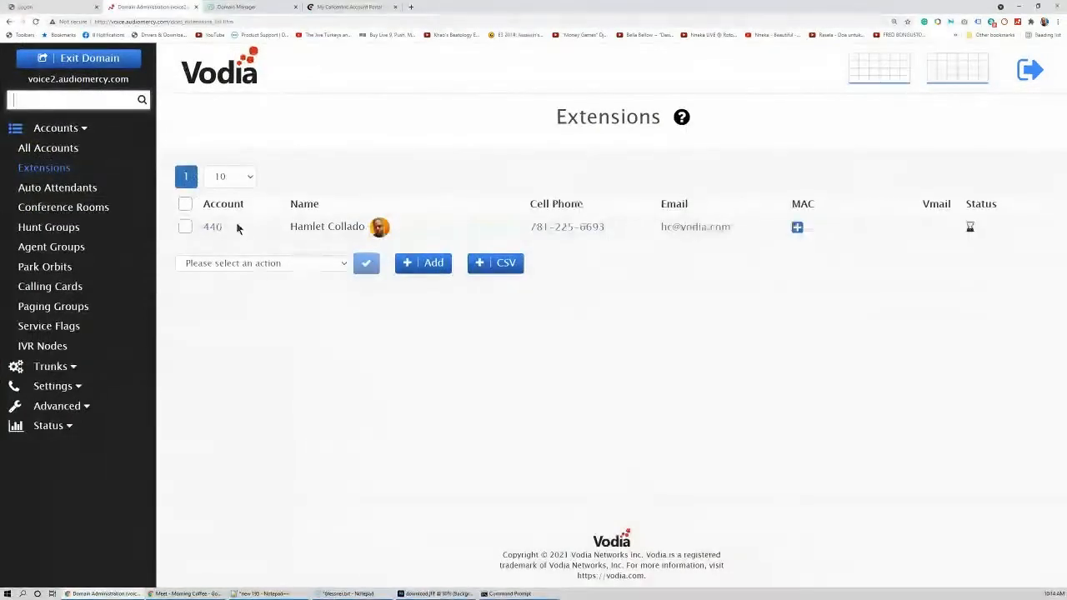
pyautogui.click(213, 226)
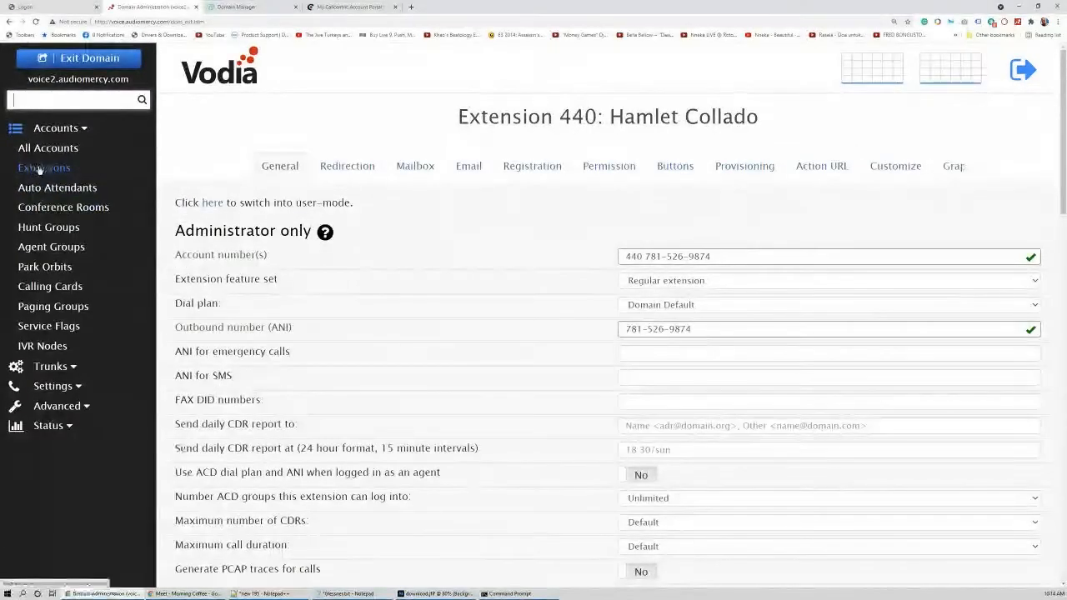
# Add a new phone number, plus a copy ending in 9, to extension 440's account numbers.
pyautogui.click(729, 253)
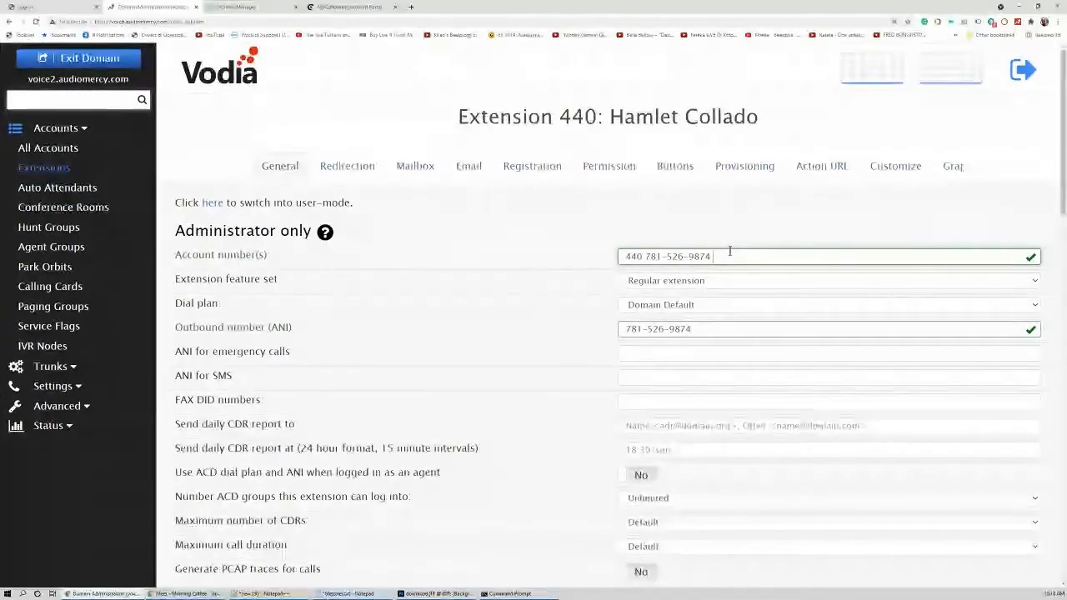
pyautogui.write('781')
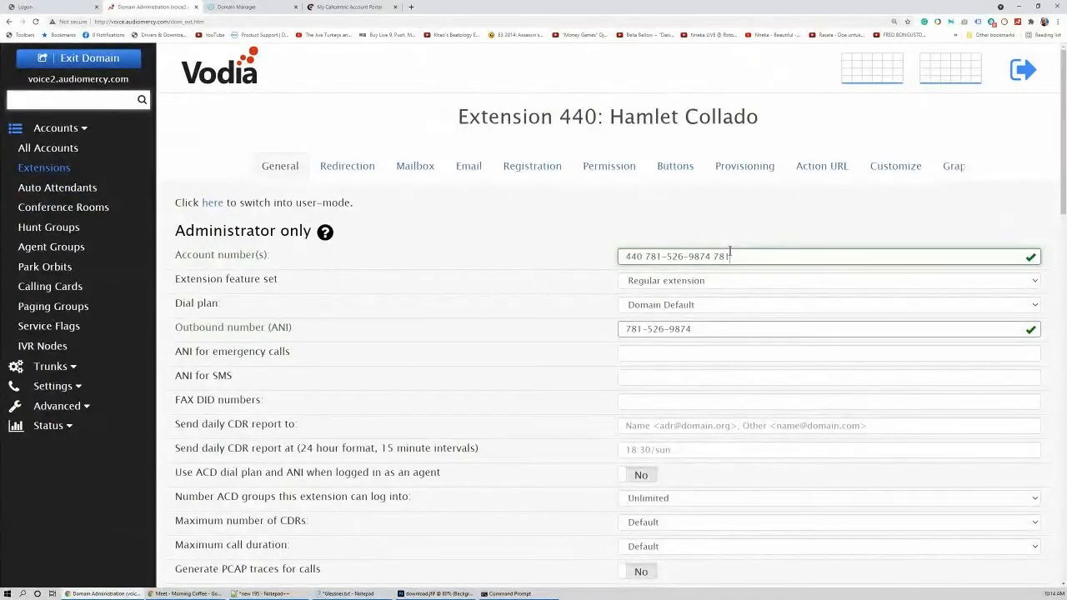
pyautogui.write('-526')
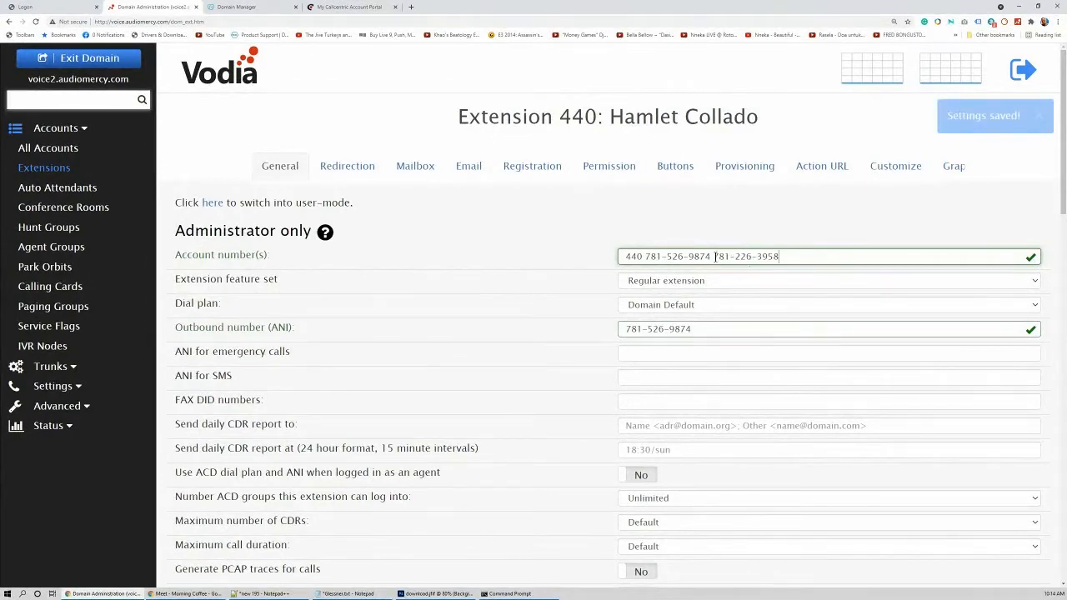
pyautogui.moveTo(714, 257); pyautogui.dragTo(787, 257)
pyautogui.click(792, 256)
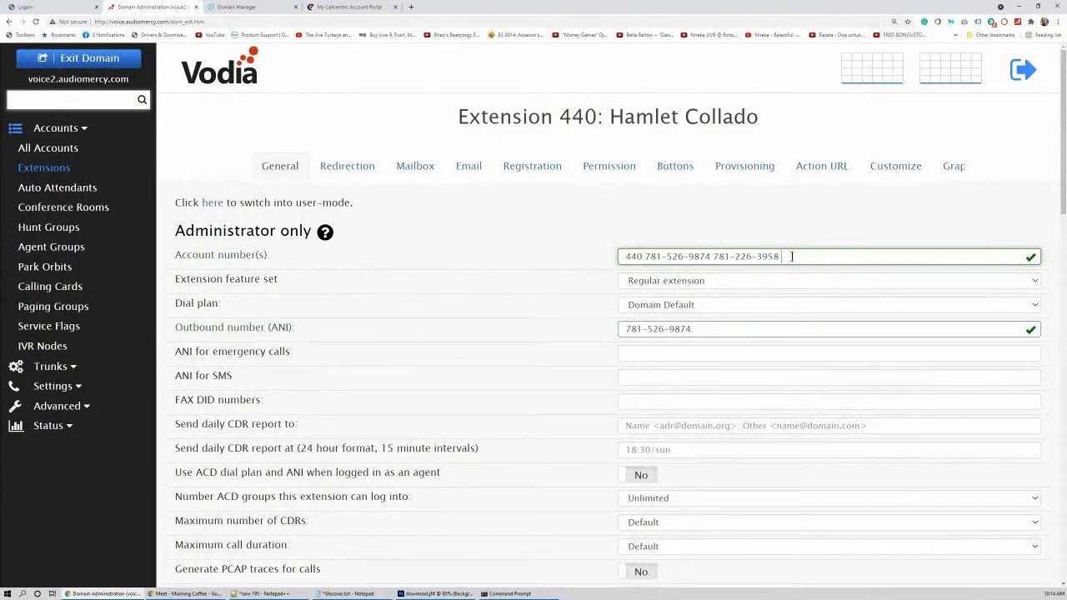
pyautogui.hotkey('ctrl', 'v')
pyautogui.press('BackSpace')
pyautogui.write('9')
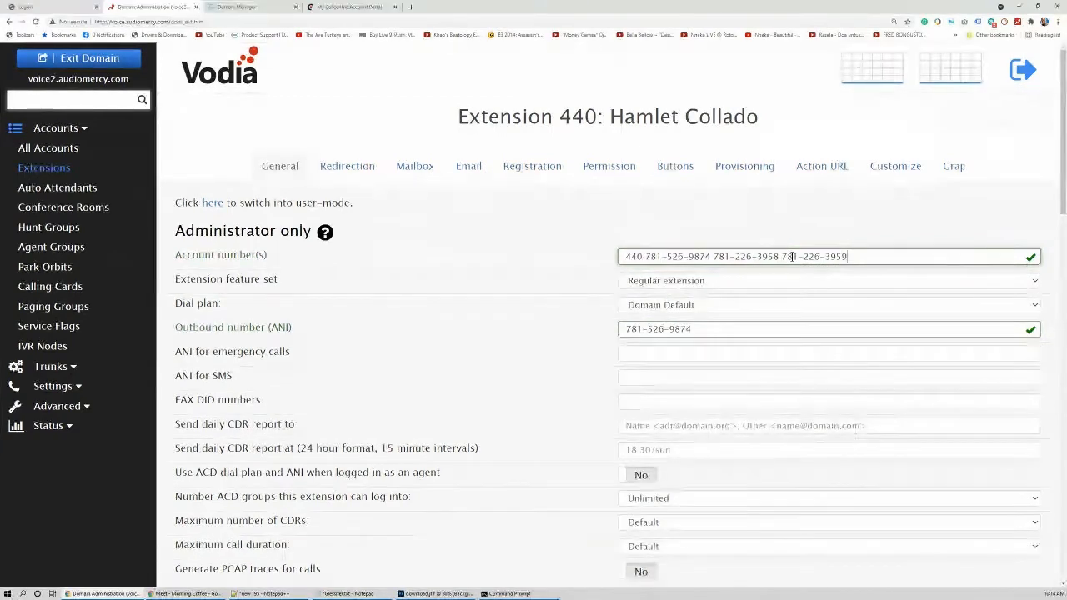
# Undo an accidental edit and confirm the account numbers alongside 440.
pyautogui.moveTo(855, 252); pyautogui.dragTo(639, 251)
pyautogui.click(642, 257)
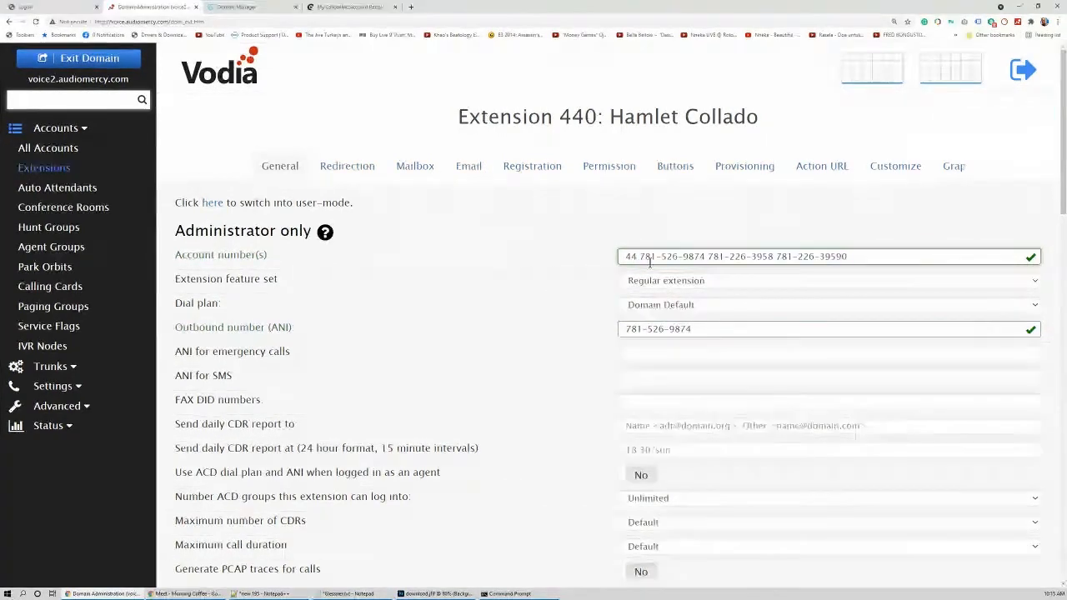
pyautogui.hotkey('ctrl', 'z')
pyautogui.click(638, 259)
pyautogui.doubleClick(637, 257)
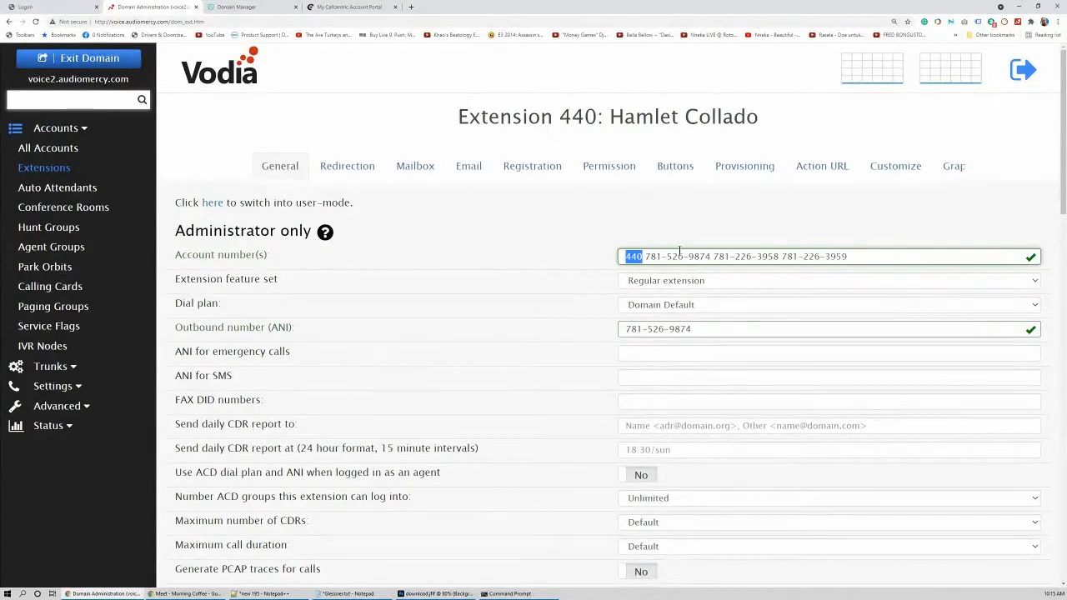
pyautogui.moveTo(645, 256); pyautogui.dragTo(915, 256)
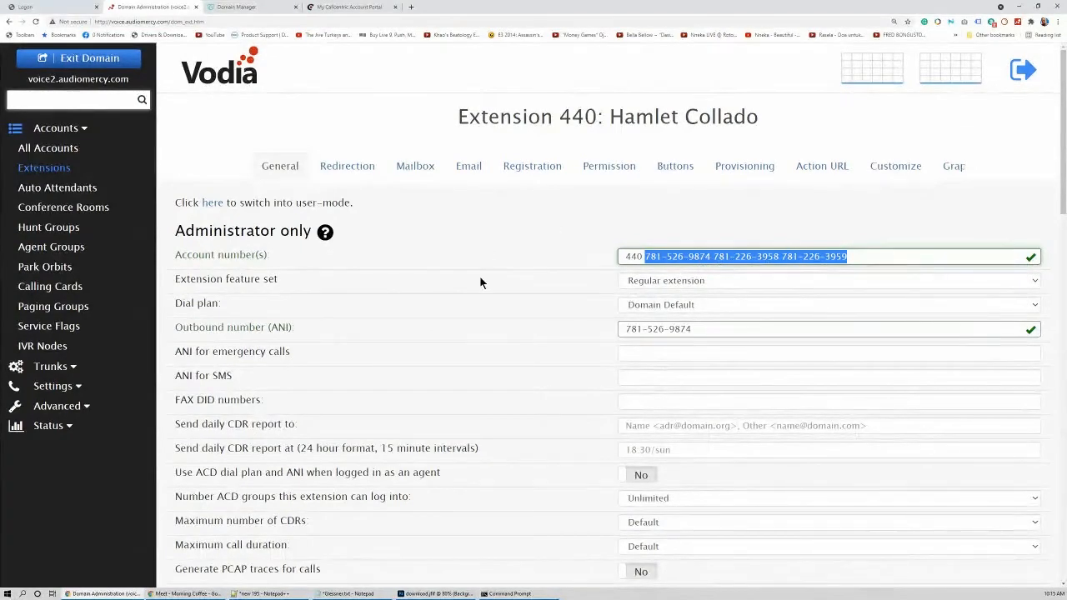
pyautogui.press('Tab')
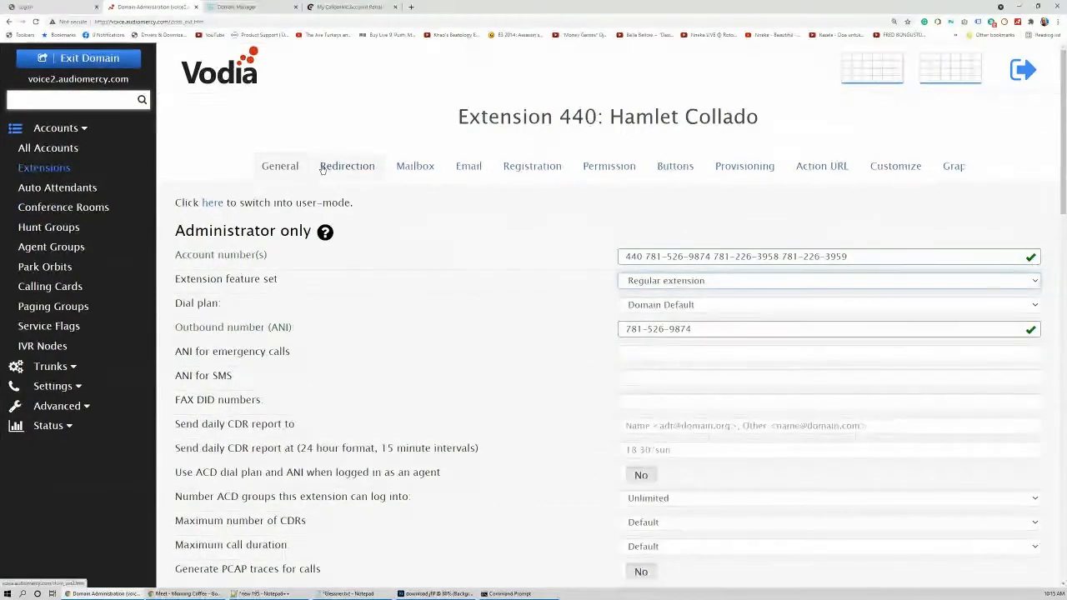
# Review extension 440's mailbox enabled and pickup delay options, keeping the mailbox enabled.
pyautogui.click(396, 170)
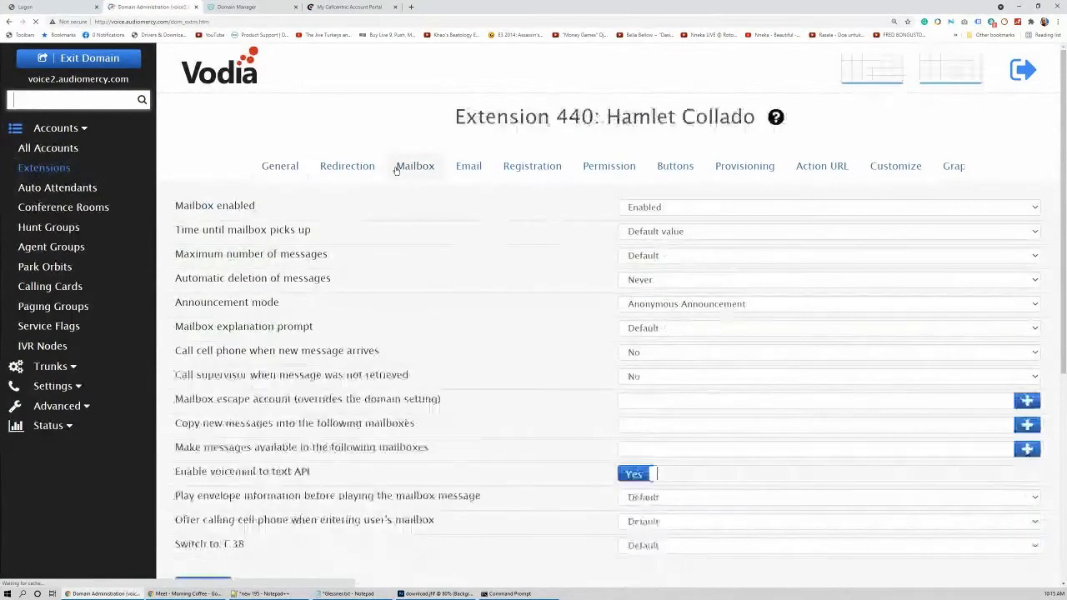
pyautogui.click(658, 208)
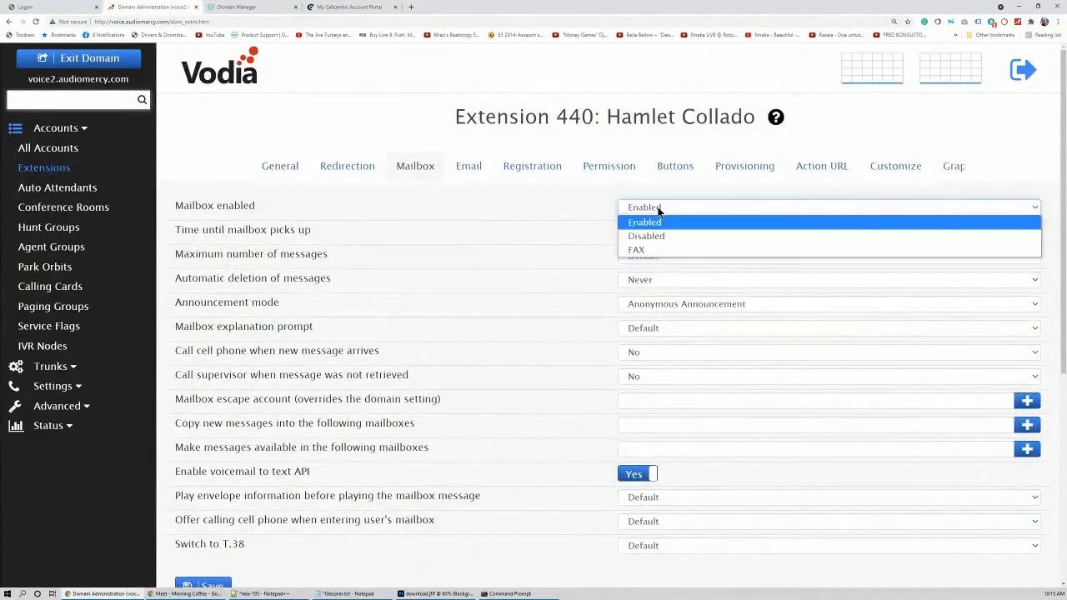
pyautogui.click(657, 208)
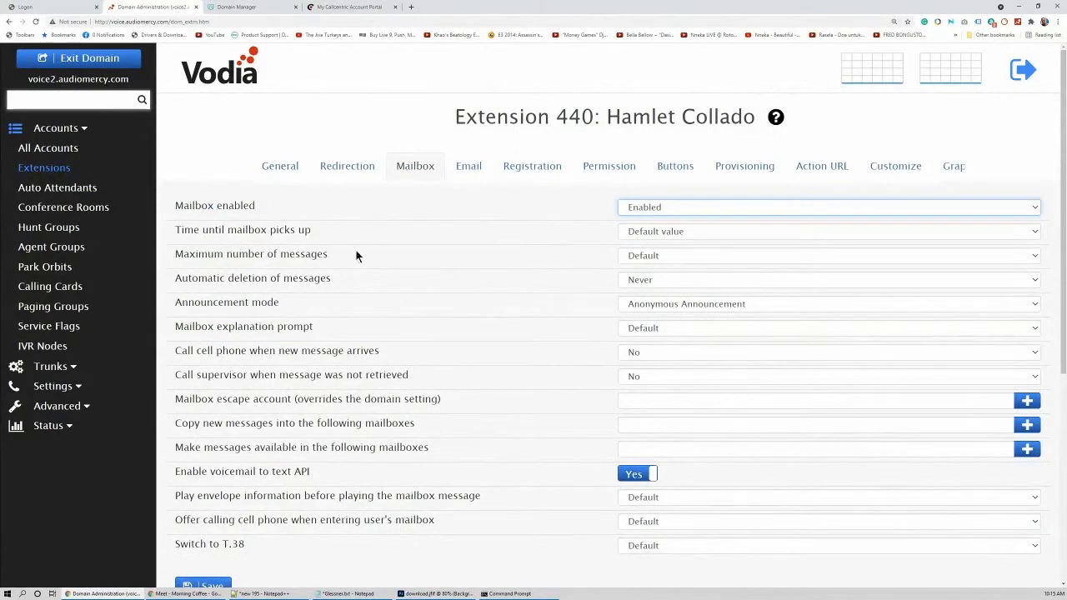
pyautogui.click(649, 233)
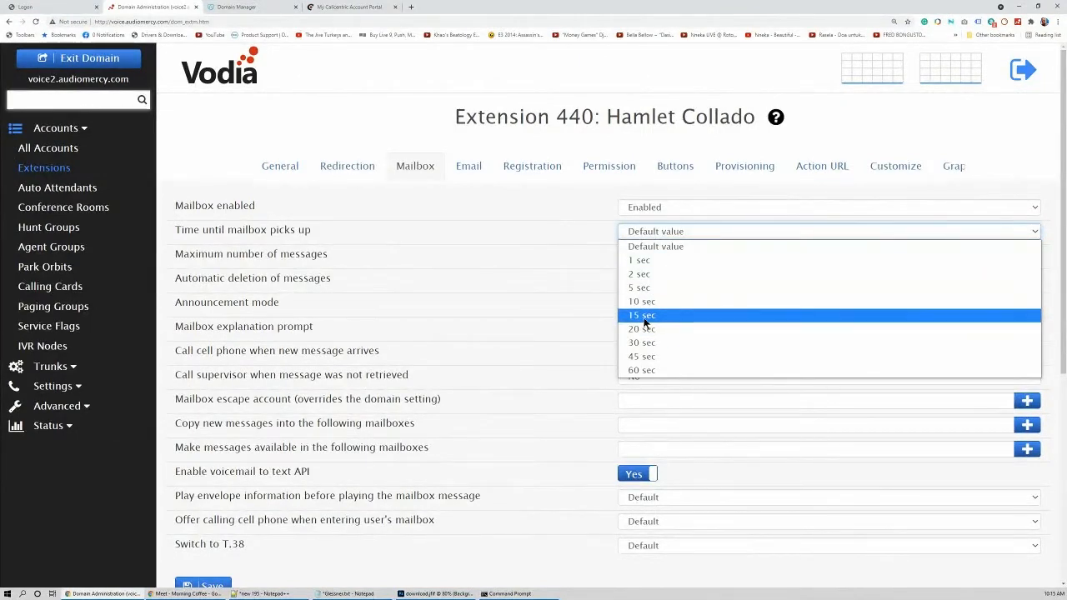
pyautogui.click(495, 283)
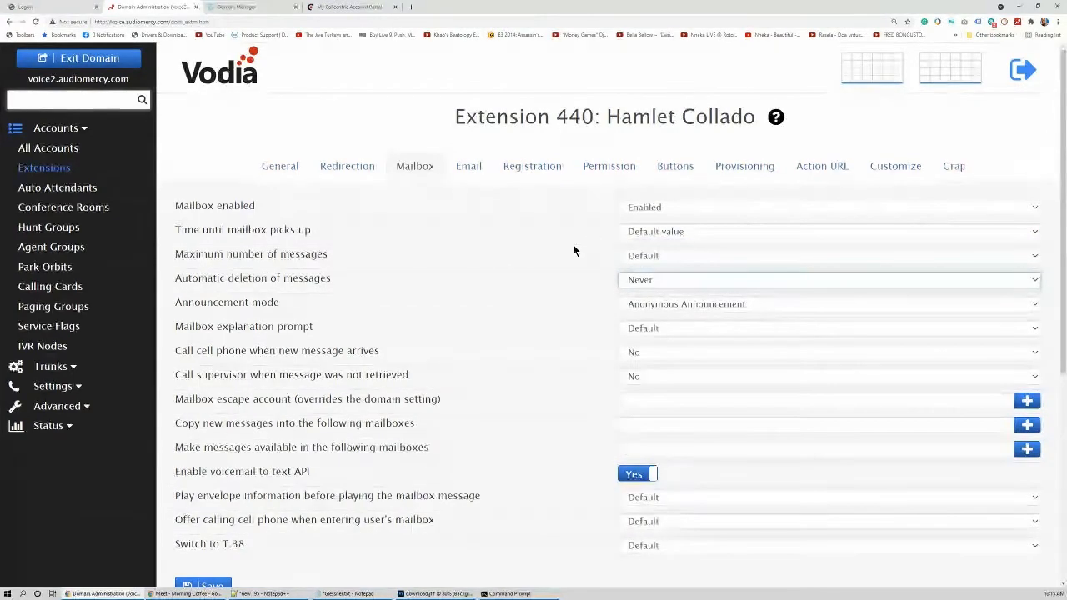
pyautogui.scroll(-1, 305, 282)
pyautogui.scroll(1, 305, 283)
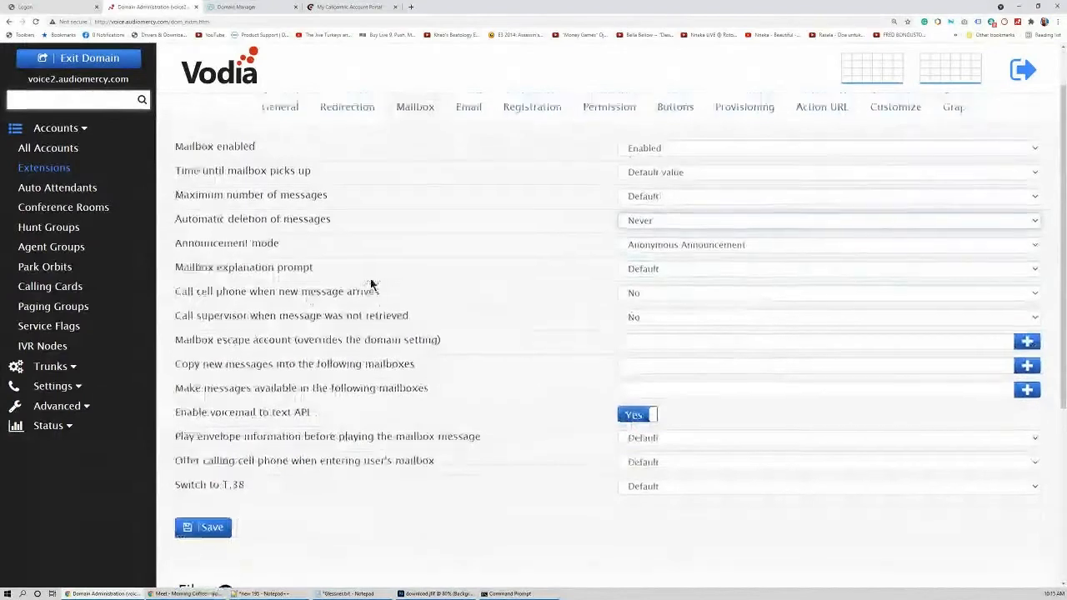
# Set the time until the mailbox picks up to 15 sec.
pyautogui.click(637, 207)
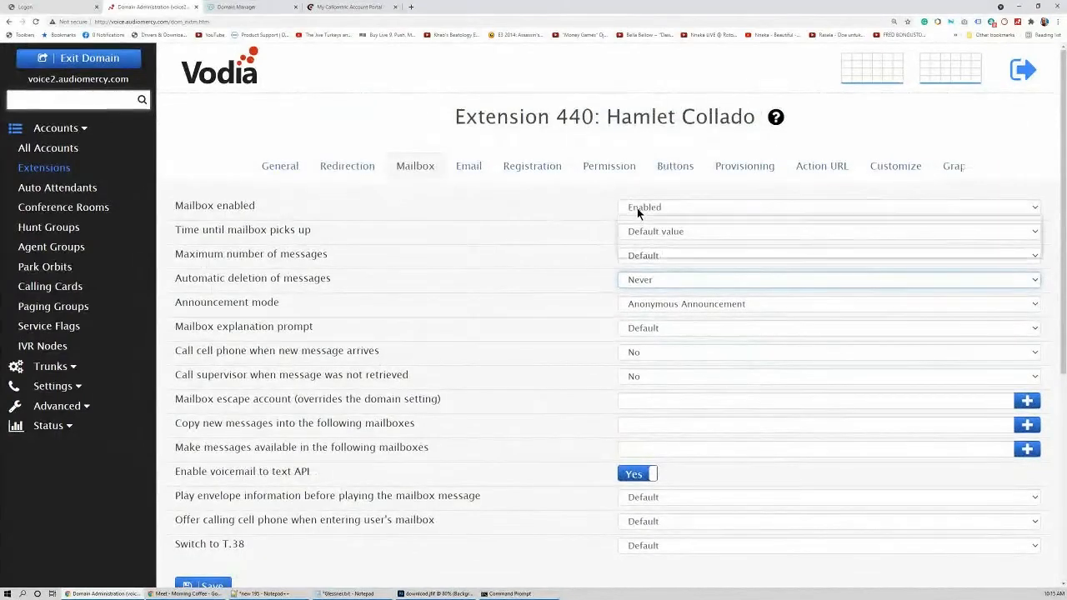
pyautogui.click(637, 207)
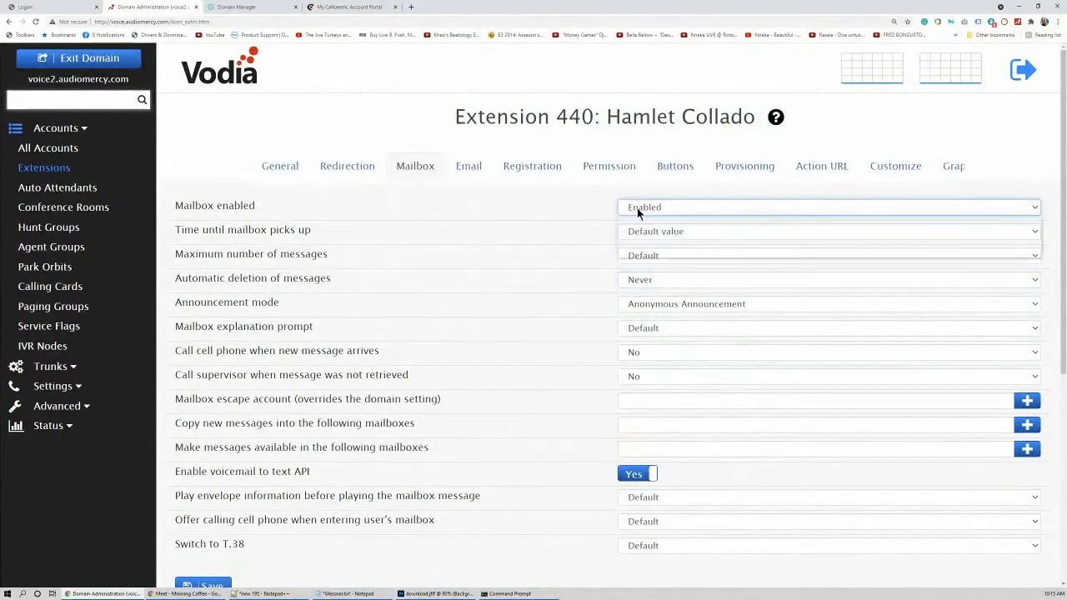
pyautogui.click(513, 284)
pyautogui.click(670, 236)
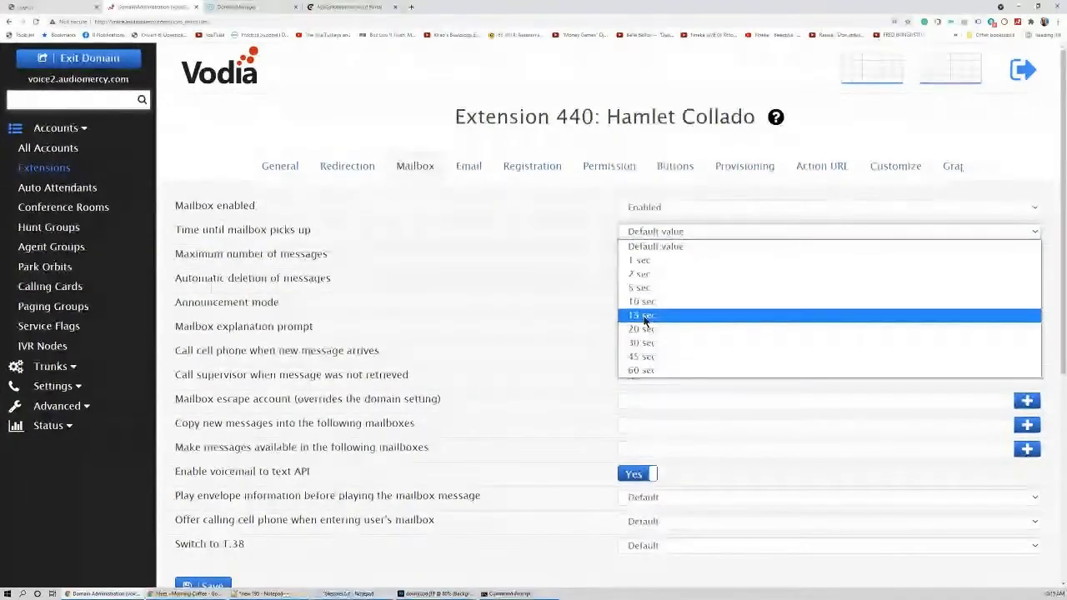
pyautogui.click(645, 317)
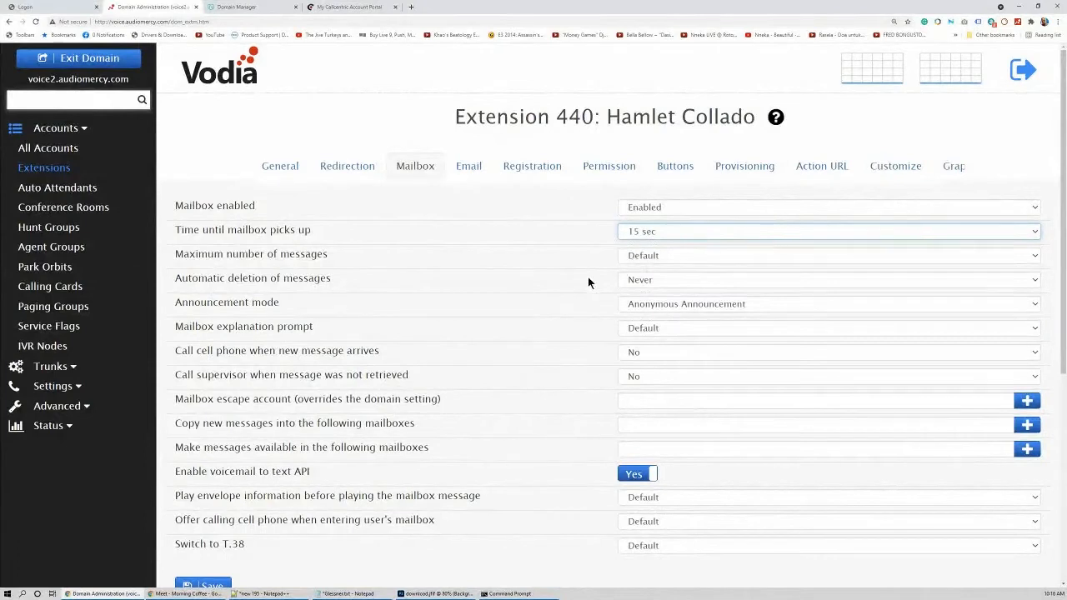
pyautogui.click(326, 280)
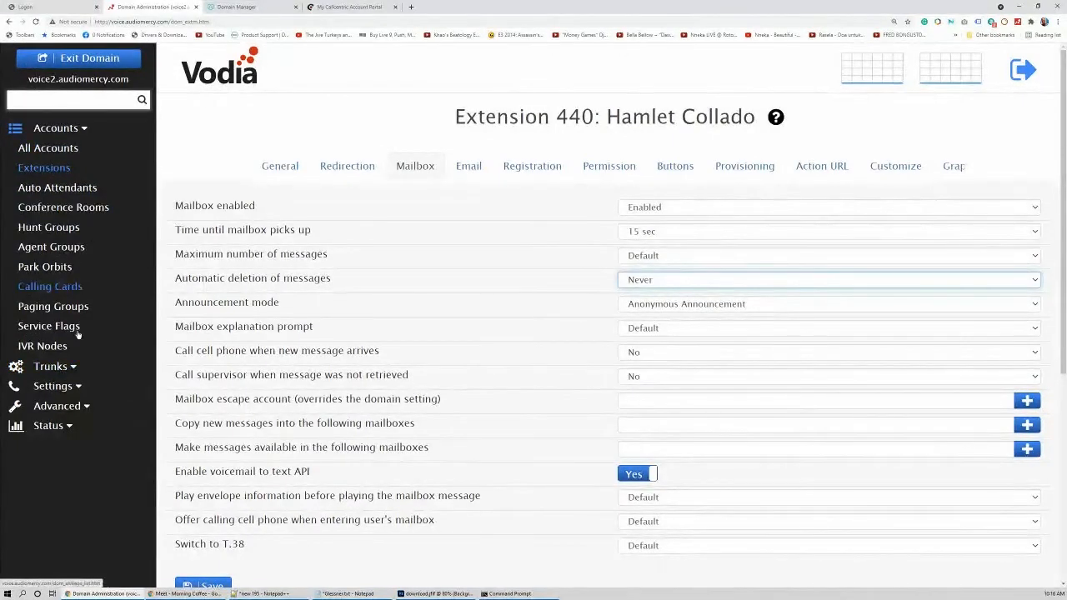
# Open the Callcentric SIP trunk for editing.
pyautogui.click(60, 366)
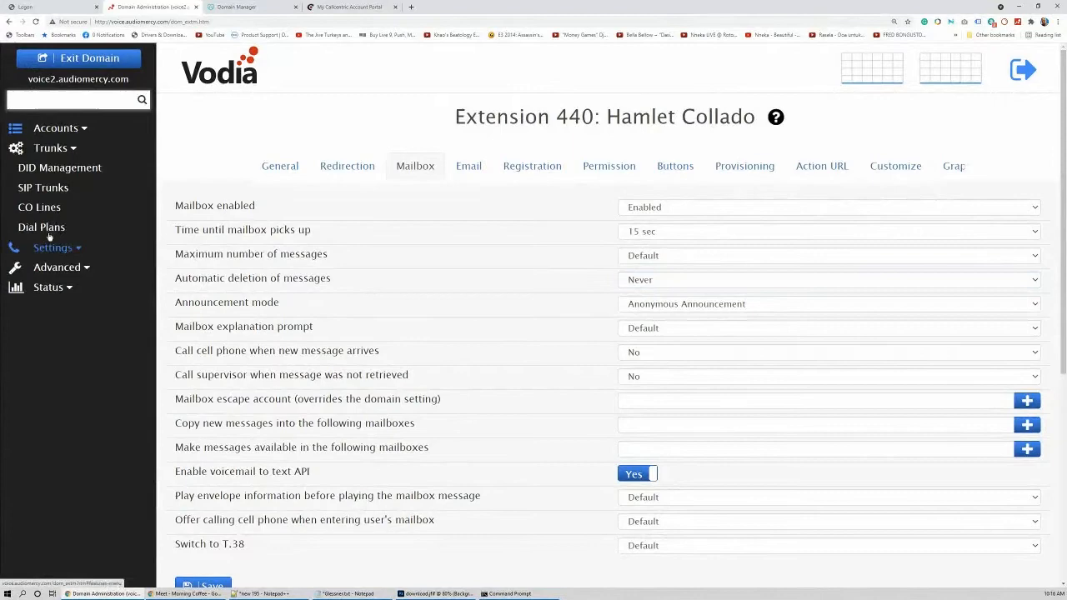
pyautogui.click(42, 188)
pyautogui.click(207, 245)
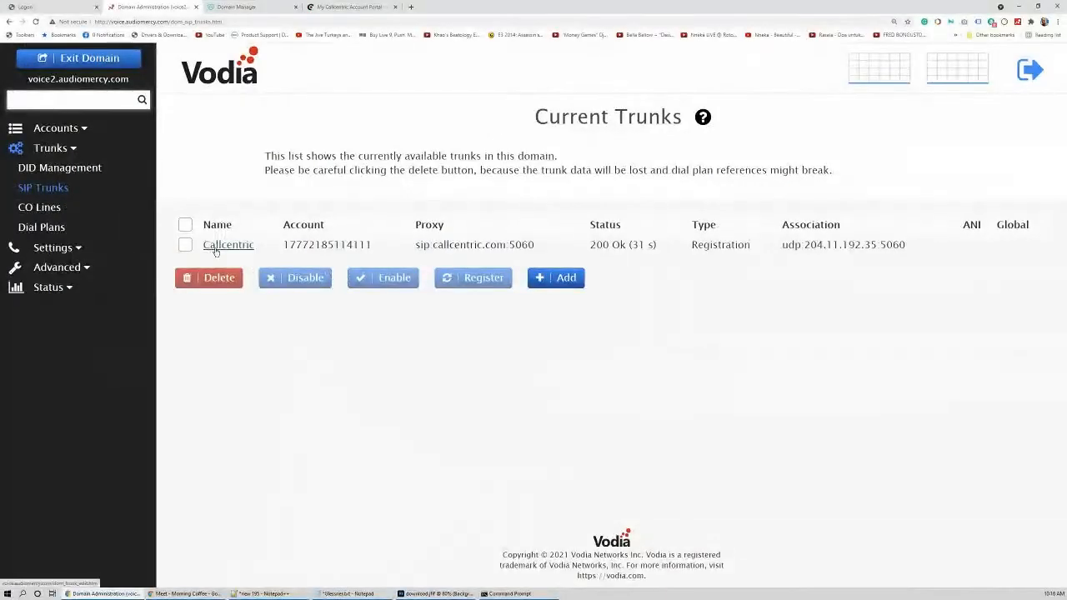
pyautogui.scroll(-12, 545, 364)
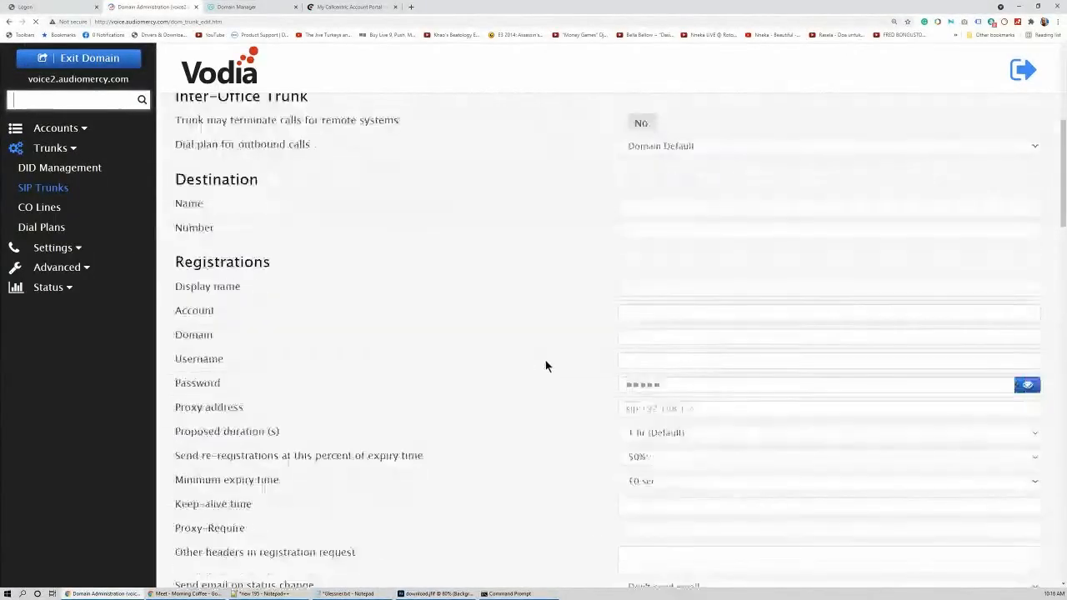
pyautogui.scroll(2, 583, 334)
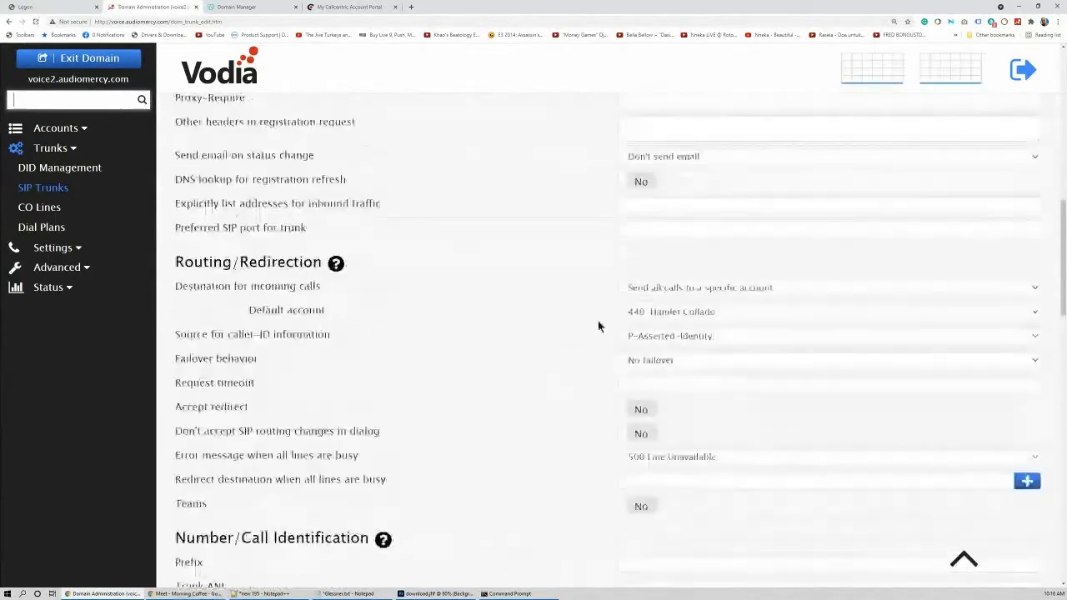
# Send the trunk's incoming calls to extension 440, save it, and exit the domain.
pyautogui.click(650, 311)
pyautogui.click(657, 354)
pyautogui.scroll(-20, 518, 381)
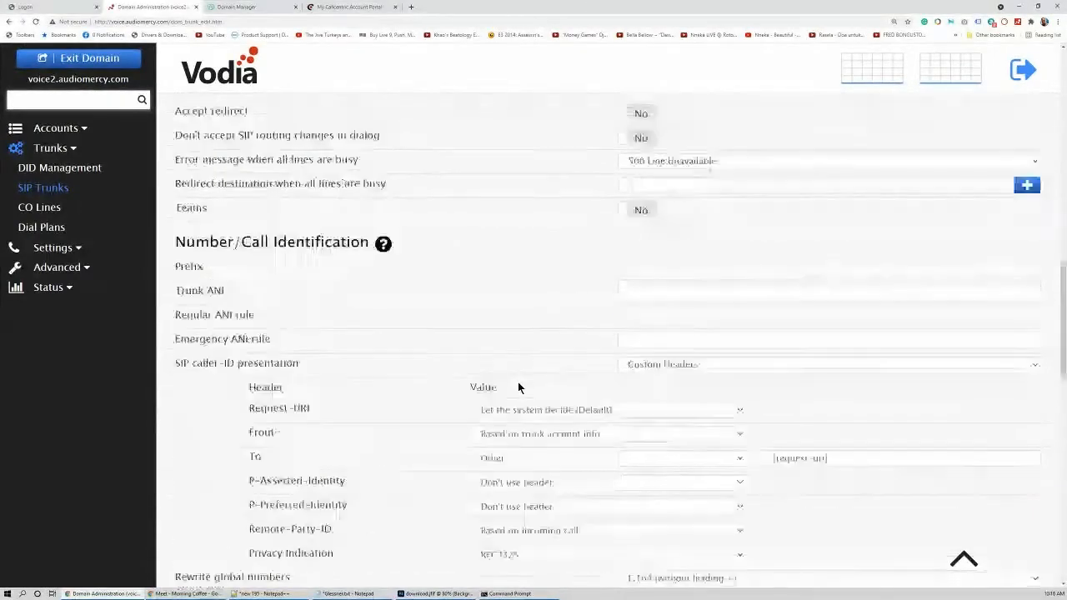
pyautogui.click(213, 506)
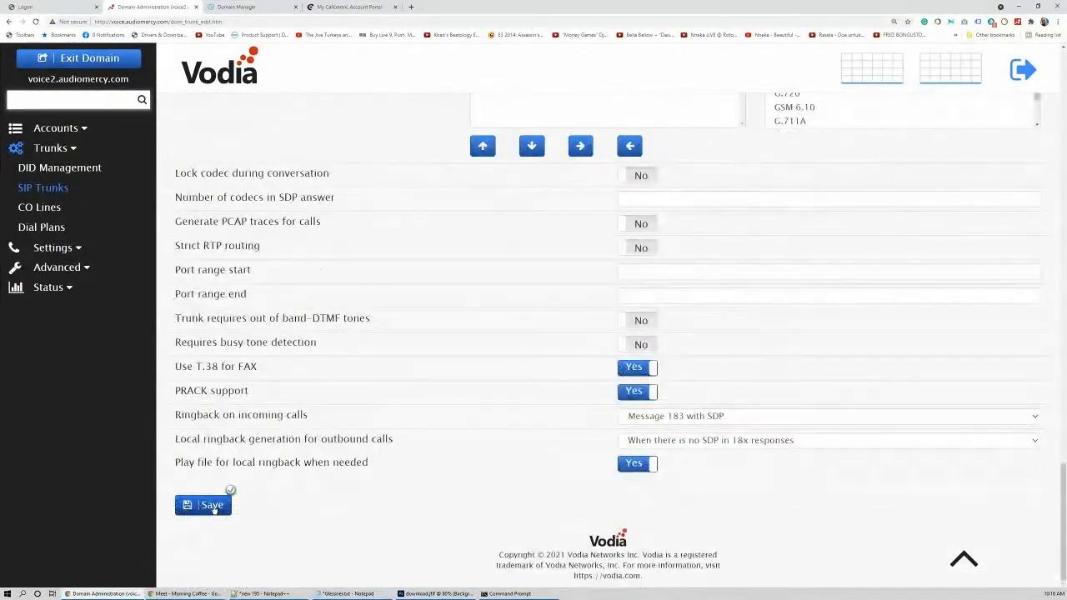
pyautogui.scroll(5, 429, 448)
pyautogui.scroll(2, 428, 444)
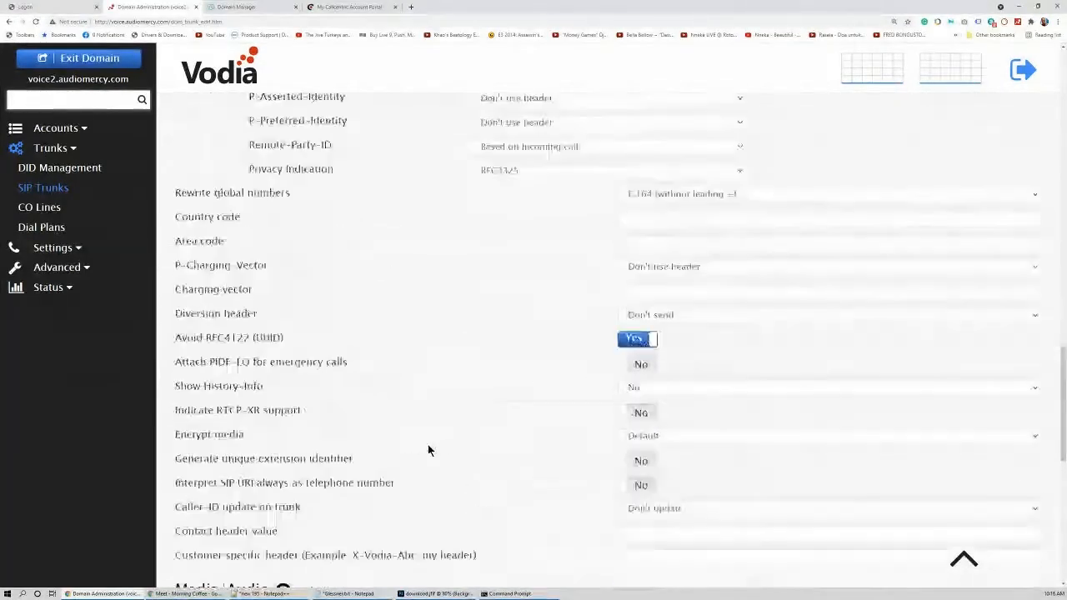
pyautogui.scroll(-4, 427, 444)
pyautogui.scroll(2, 350, 436)
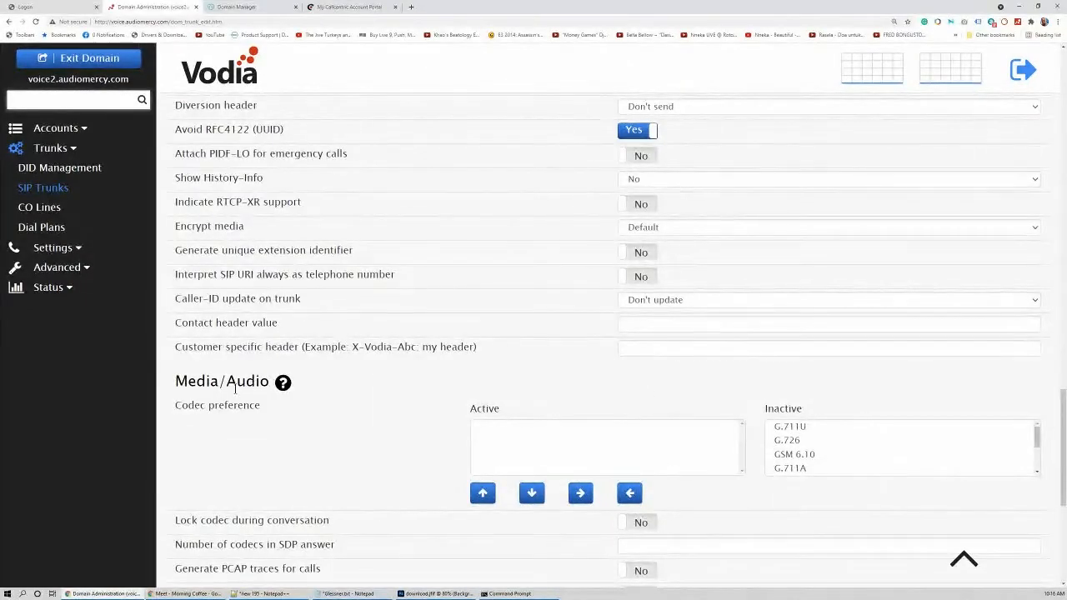
pyautogui.scroll(20, 235, 386)
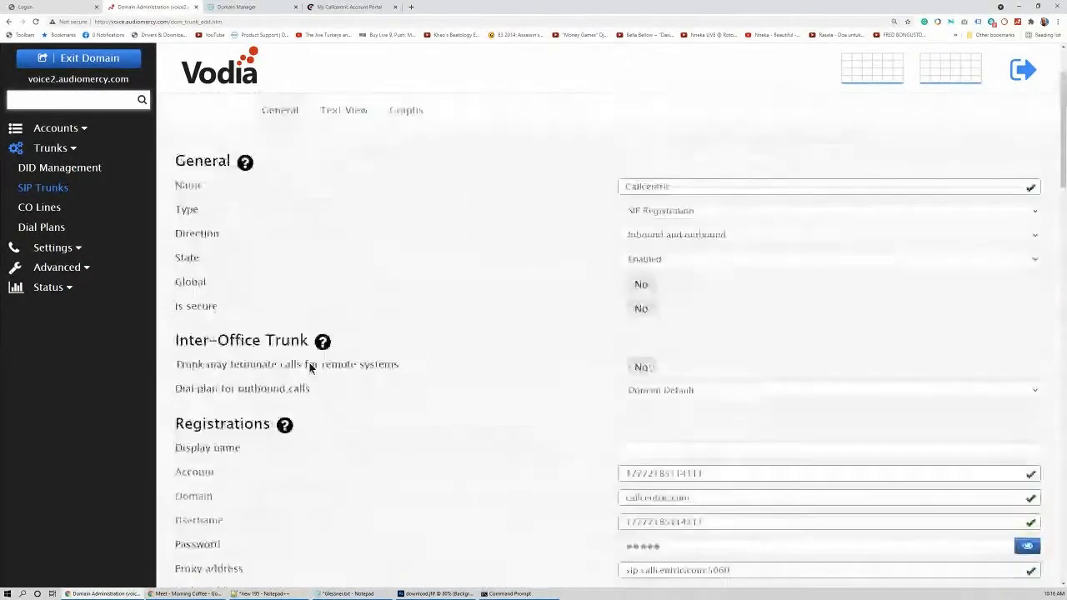
pyautogui.scroll(2, 310, 367)
pyautogui.click(82, 64)
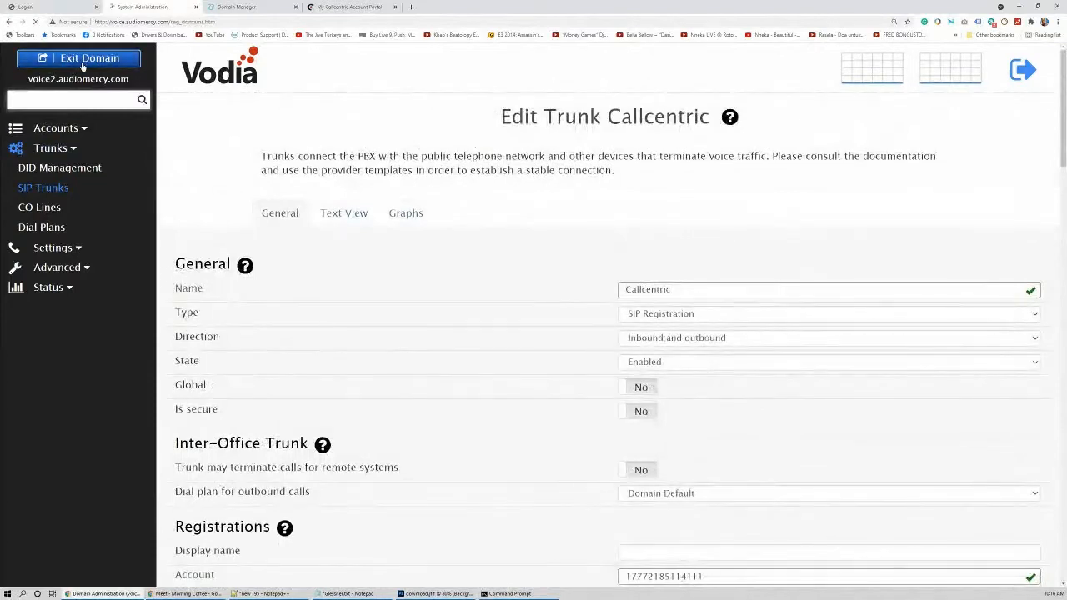
# View the system Audio (RTP) page, then return to system SIP Settings and its IP routing list.
pyautogui.click(76, 212)
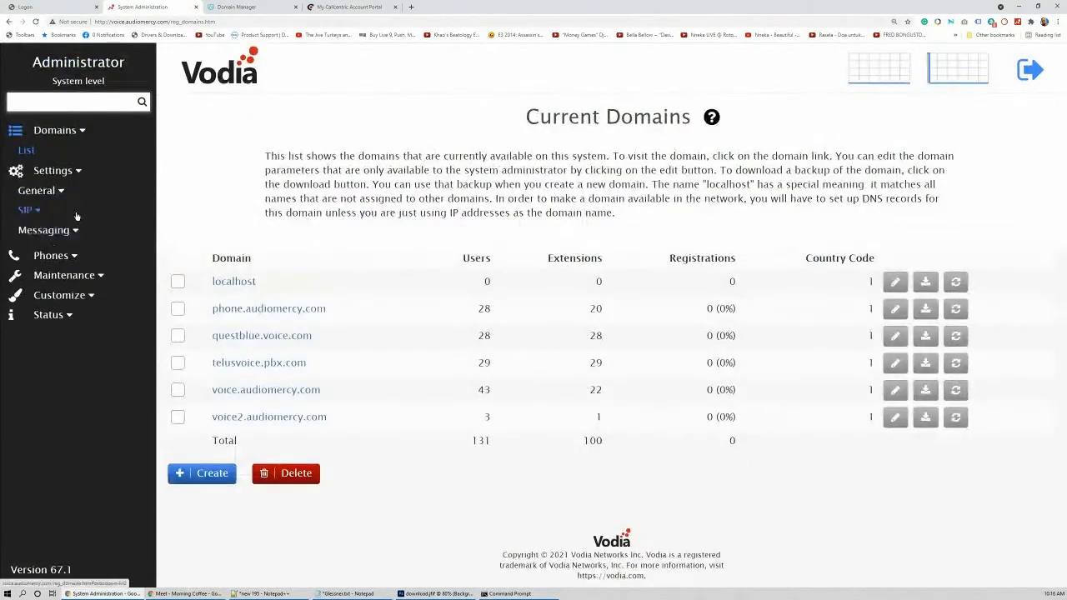
pyautogui.moveTo(33, 64); pyautogui.dragTo(126, 63)
pyautogui.click(32, 190)
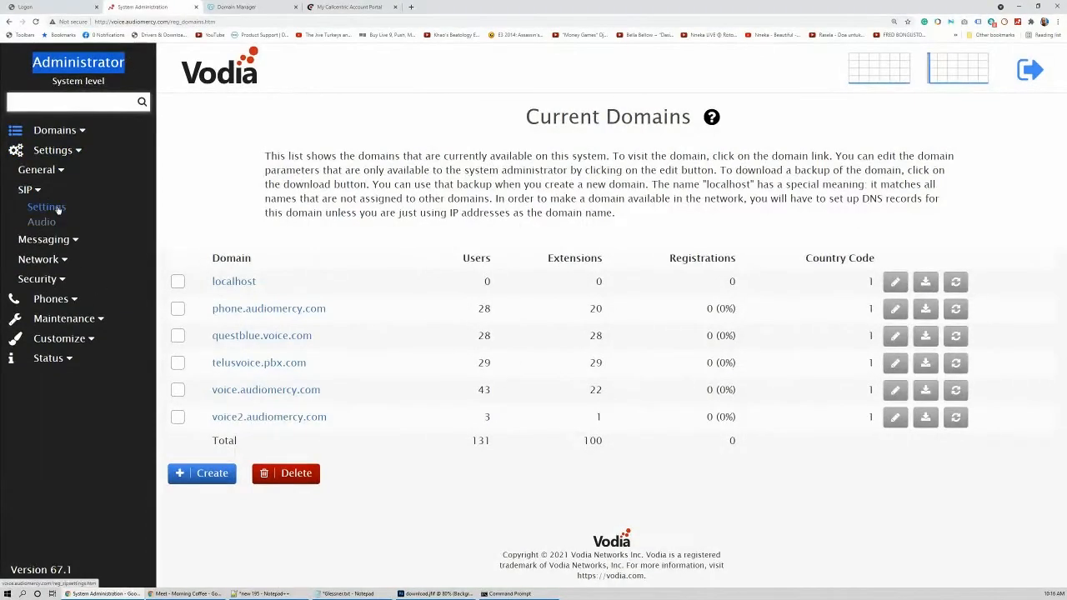
pyautogui.click(47, 207)
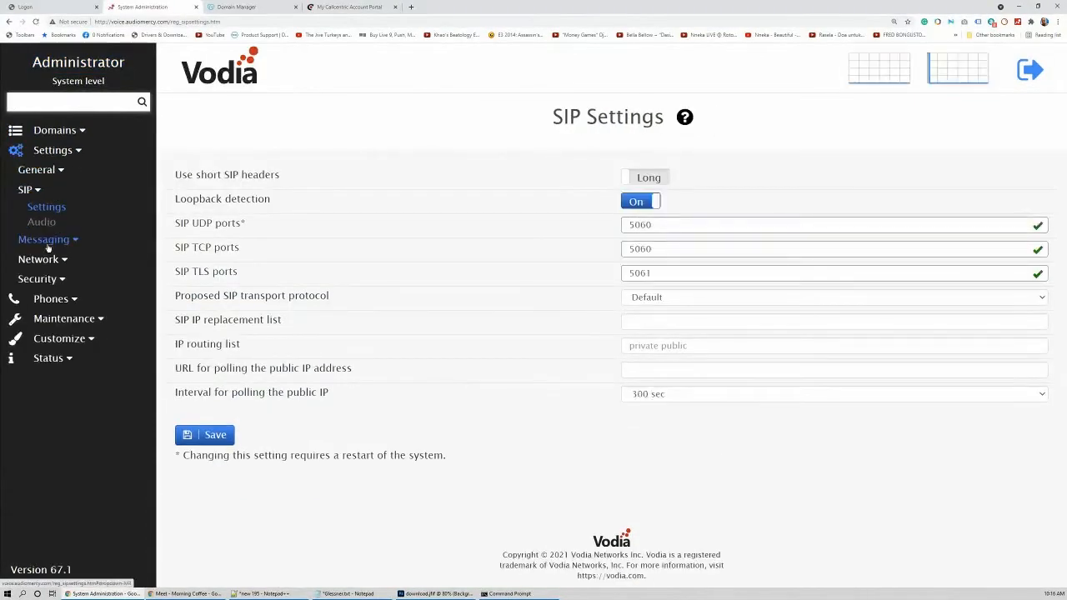
pyautogui.click(43, 222)
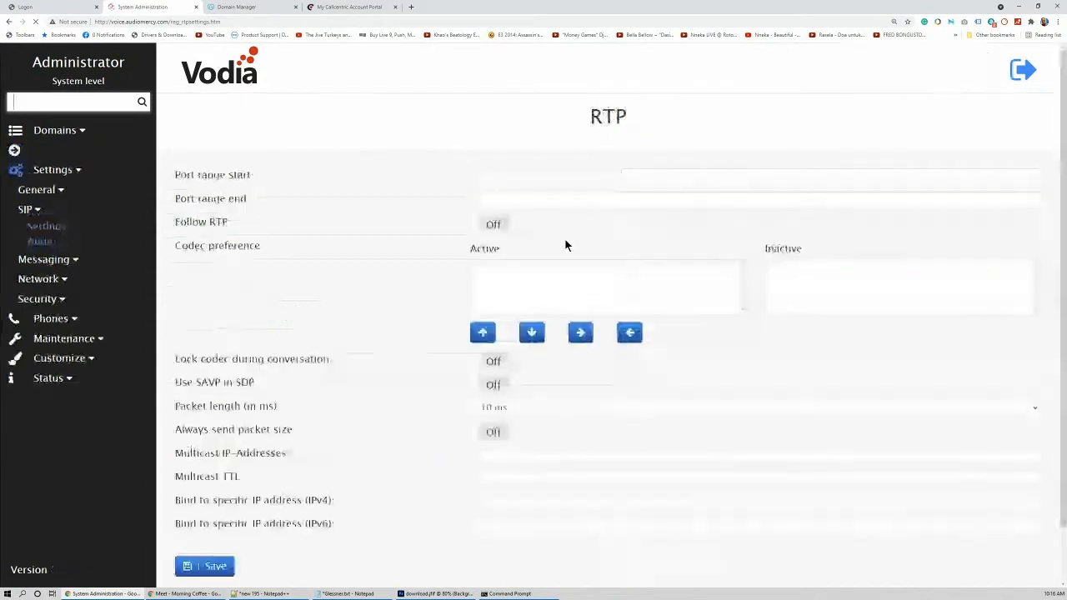
pyautogui.click(514, 267)
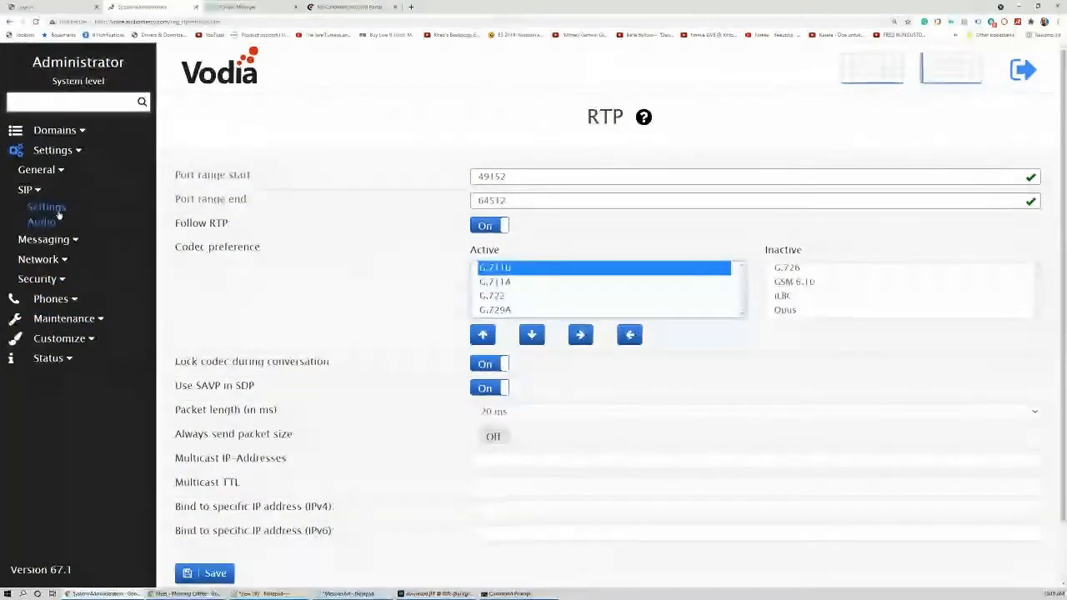
pyautogui.click(58, 213)
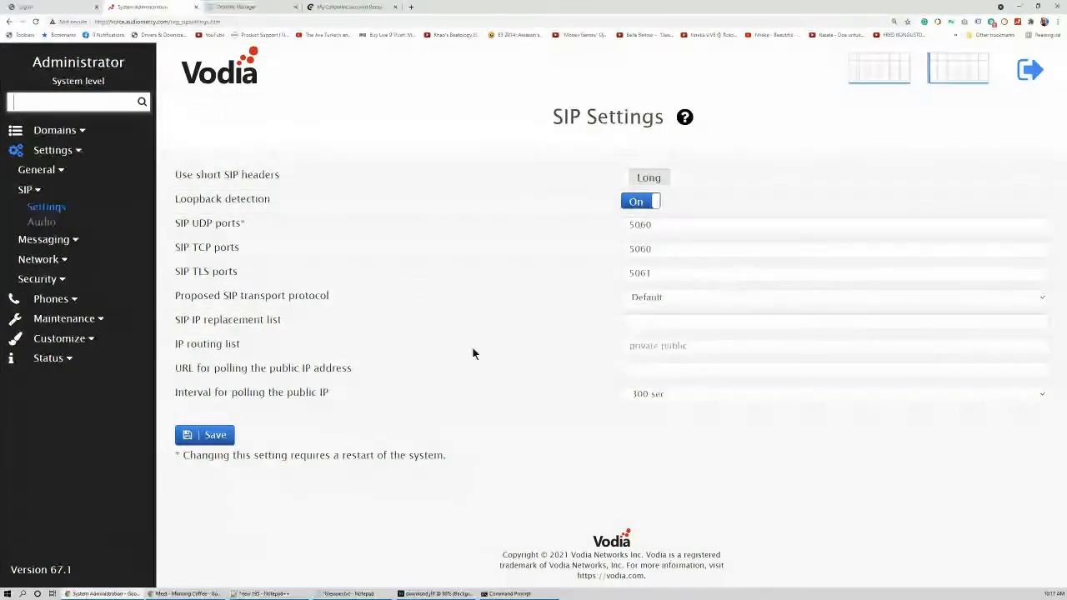
pyautogui.moveTo(174, 345); pyautogui.dragTo(256, 352)
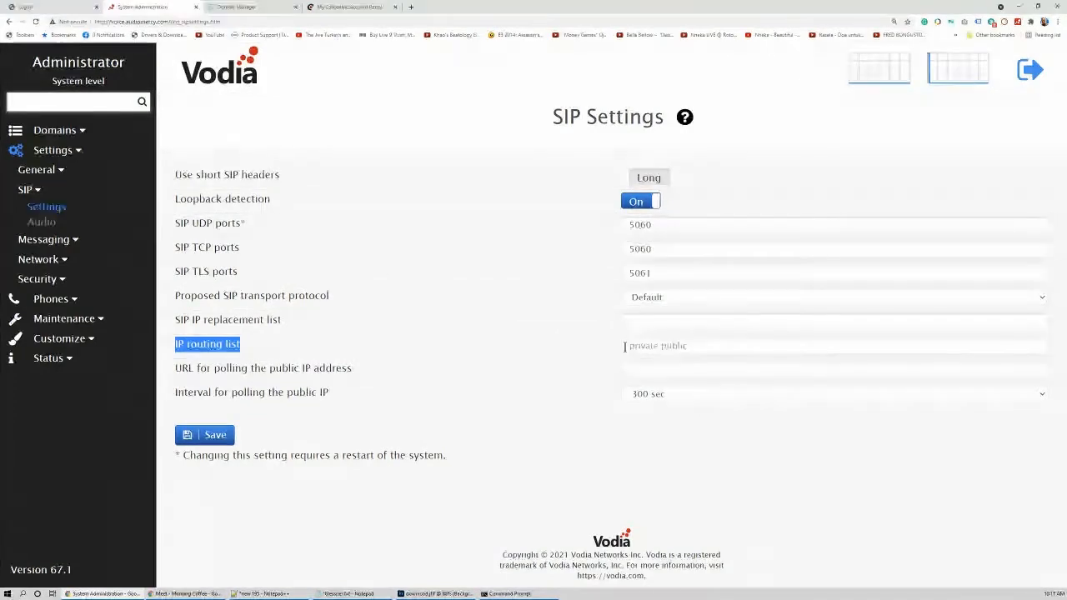
# Set the IP routing list to 'private public' and verify UDP port 5060 and TLS port 5061.
pyautogui.click(658, 346)
pyautogui.write('priva')
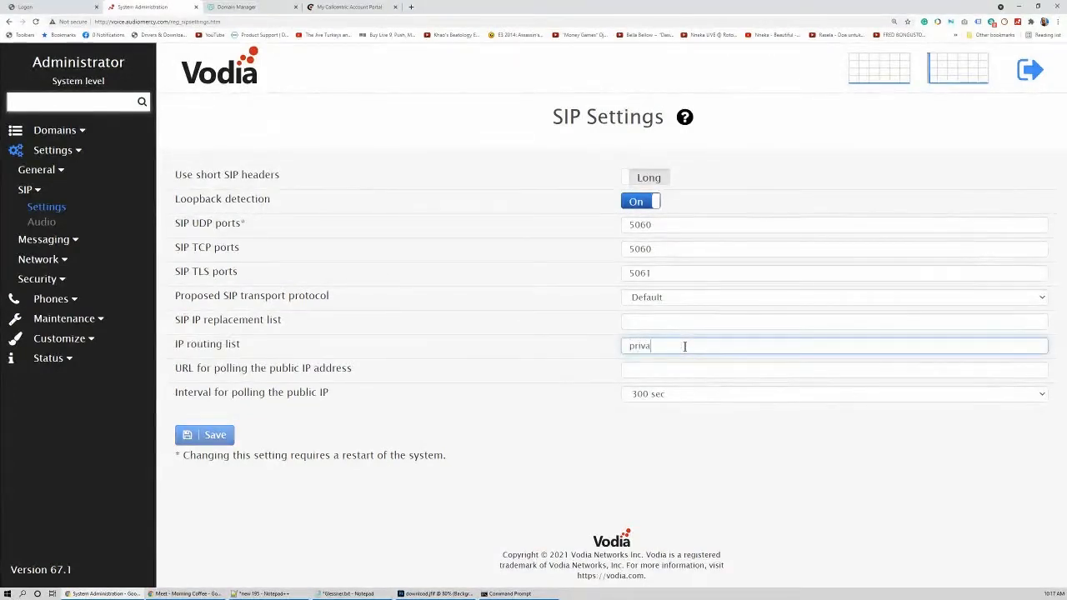
pyautogui.write('te publ')
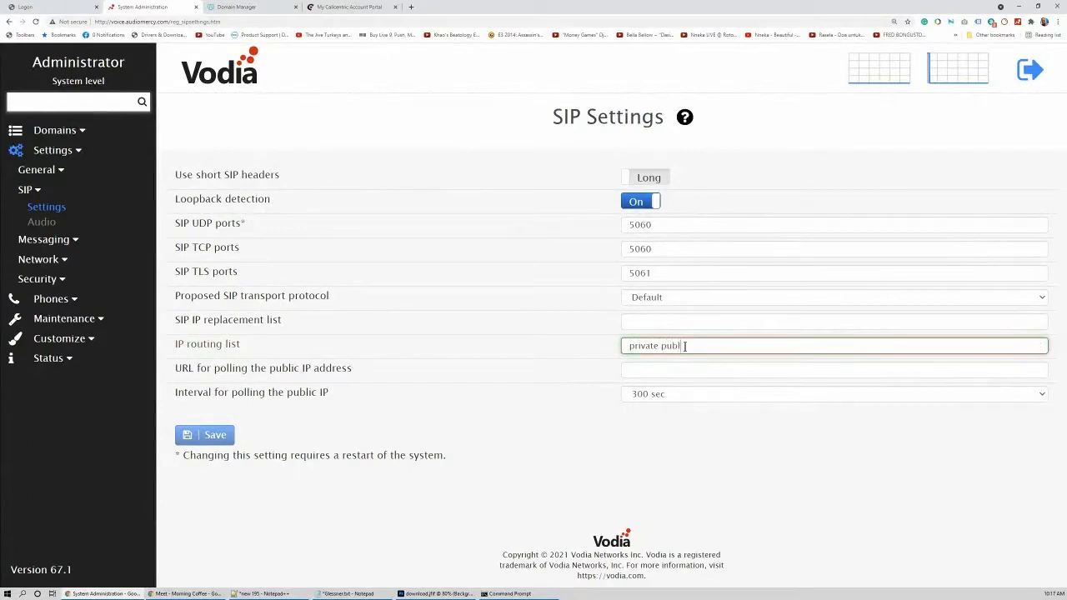
pyautogui.write('ic')
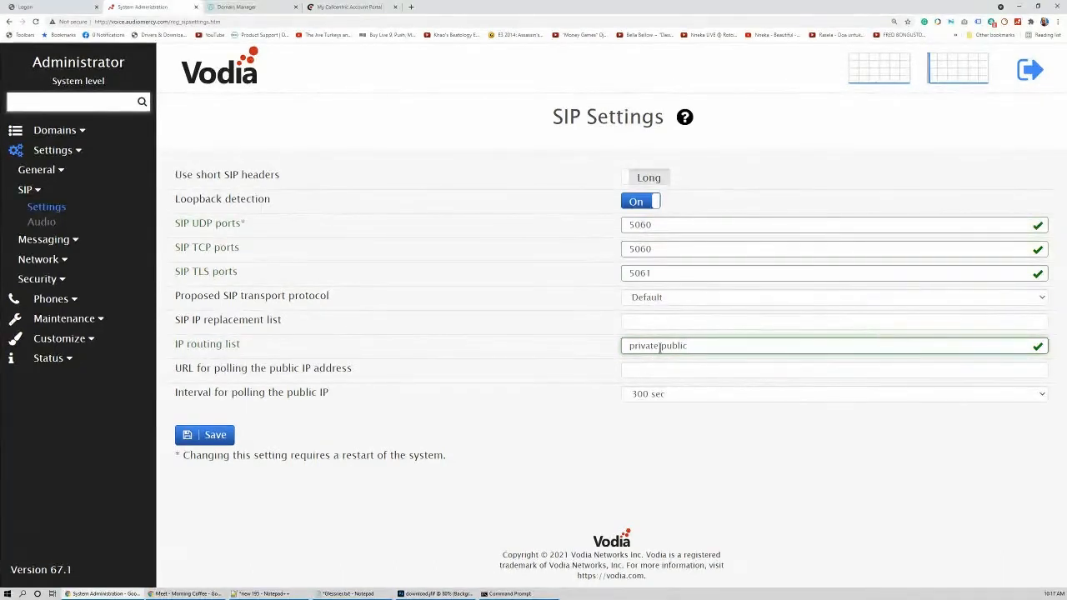
pyautogui.moveTo(660, 347); pyautogui.dragTo(602, 340)
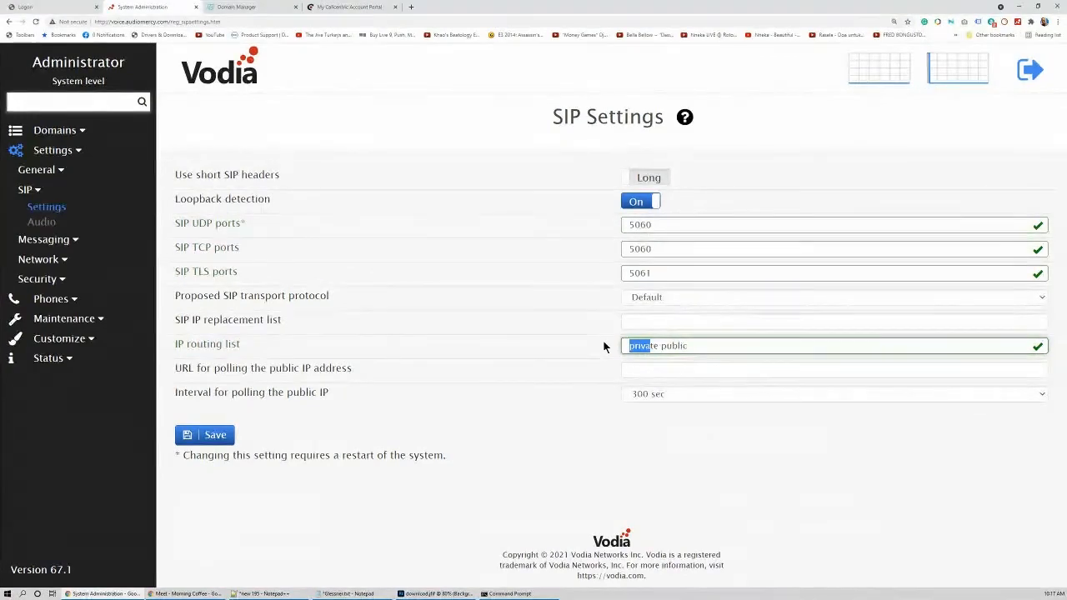
pyautogui.click(659, 345)
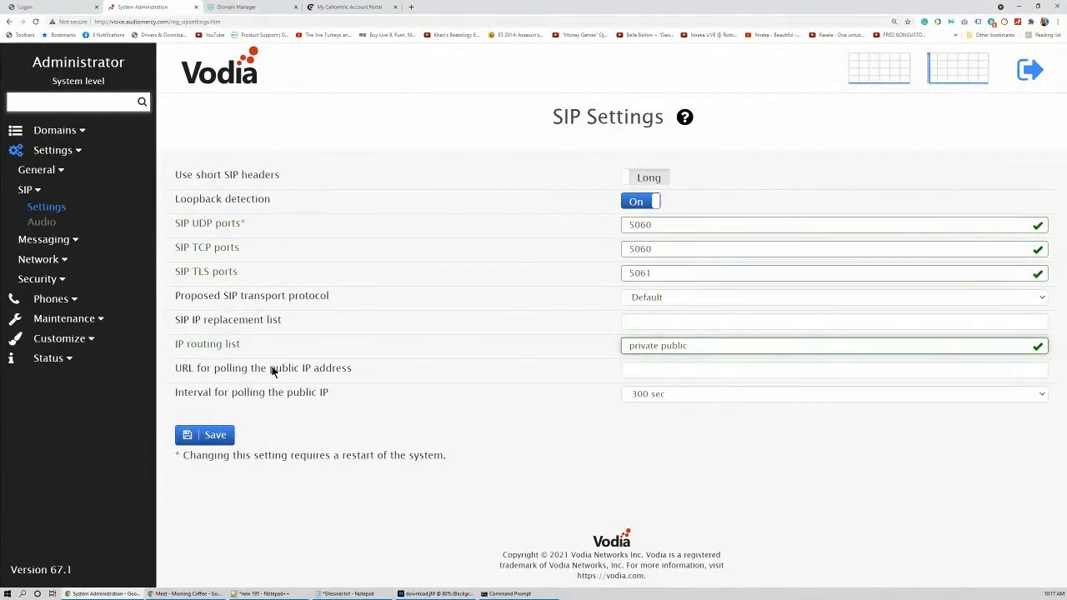
pyautogui.click(45, 208)
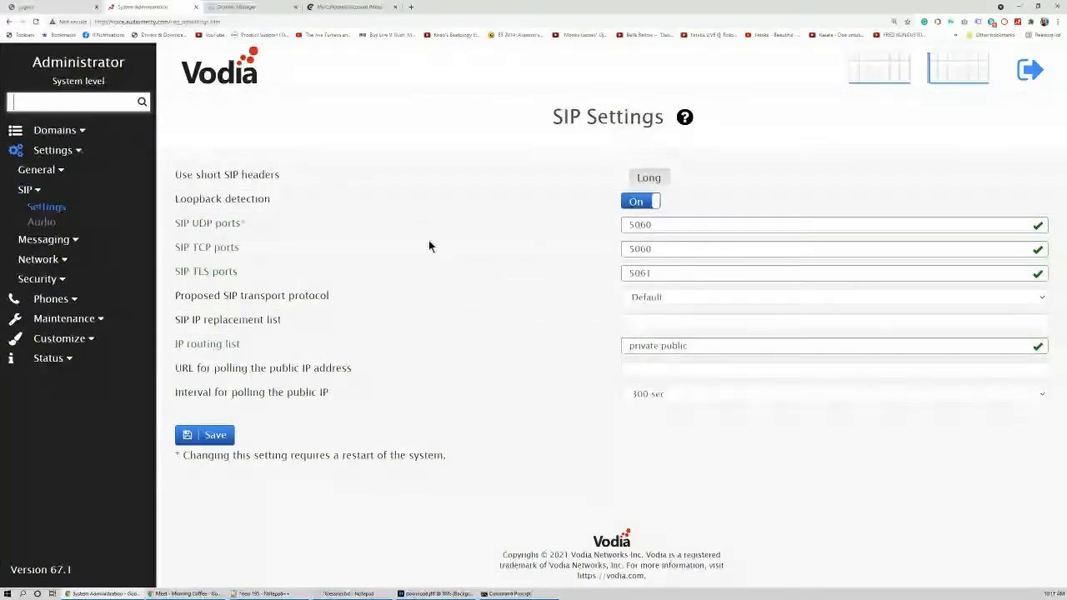
pyautogui.moveTo(663, 225); pyautogui.dragTo(482, 227)
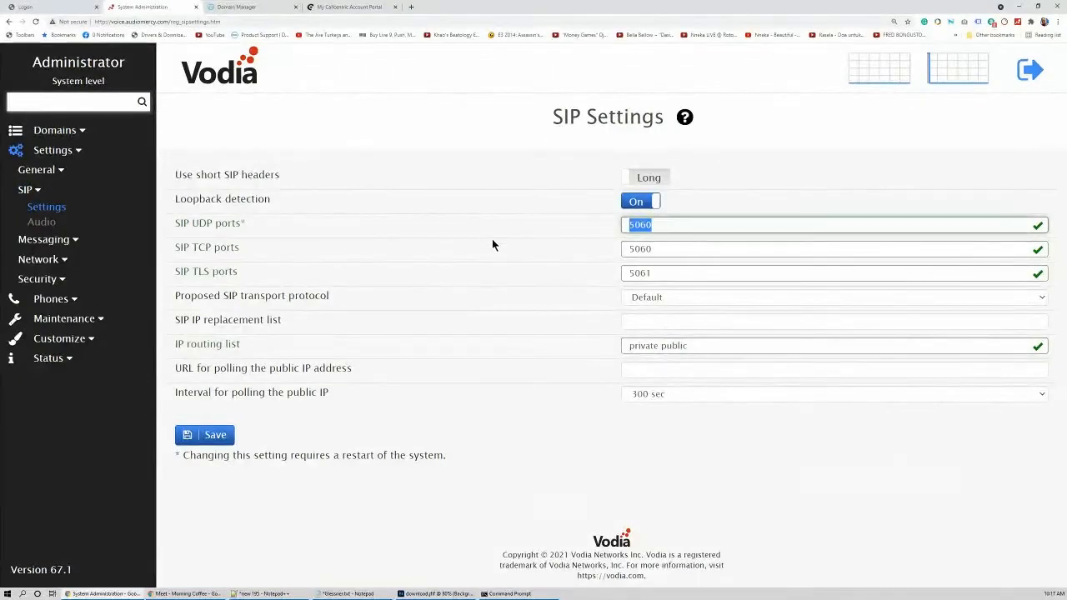
pyautogui.moveTo(650, 273); pyautogui.dragTo(494, 283)
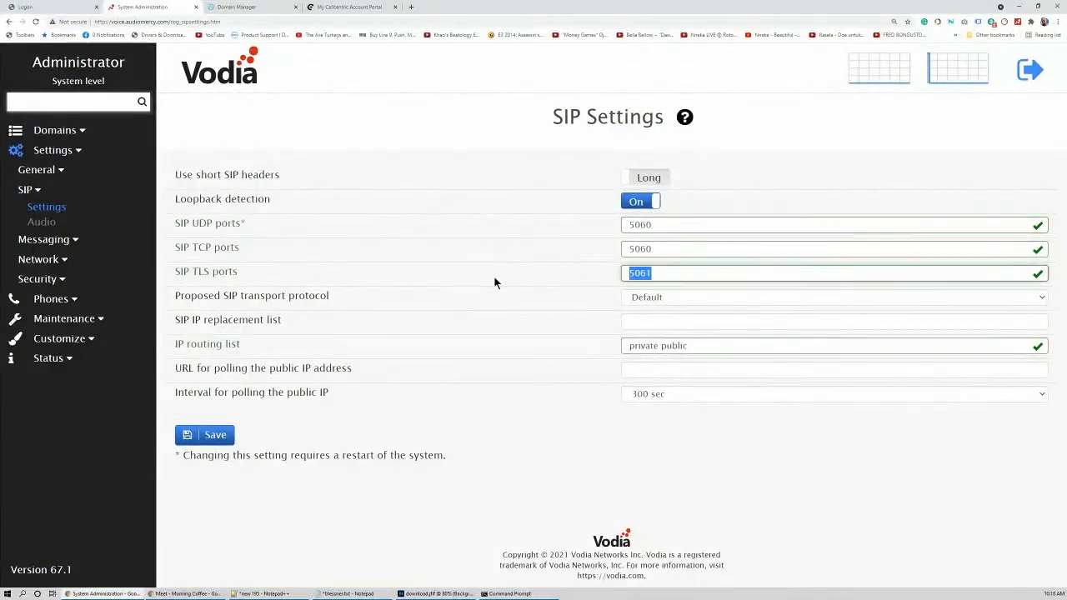
# Check the RTP port range start 49152 and end 64512 on the Audio page.
pyautogui.click(51, 222)
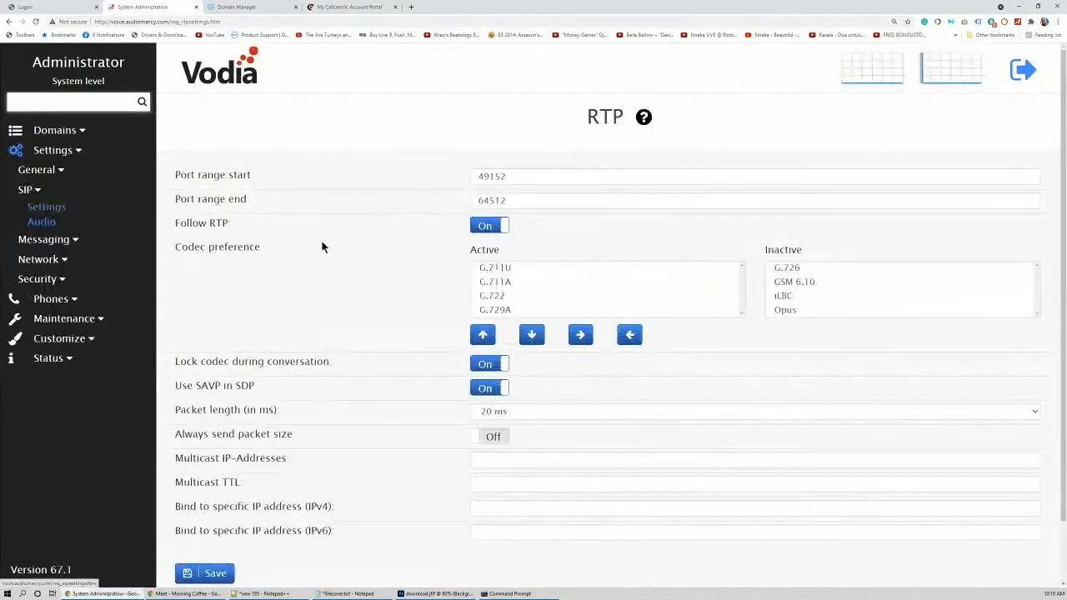
pyautogui.doubleClick(531, 175)
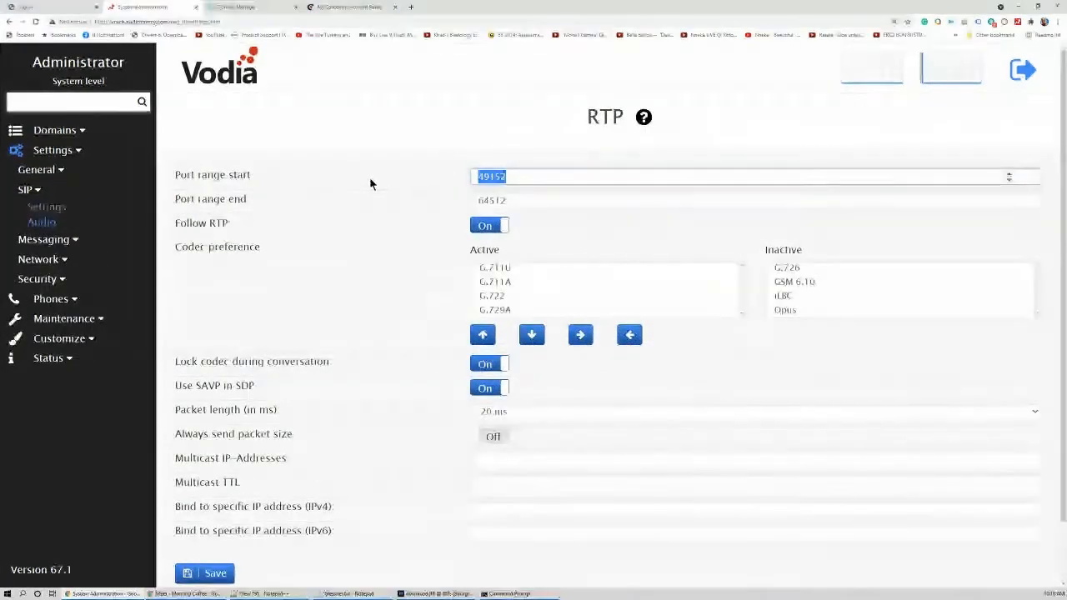
pyautogui.press('Tab')
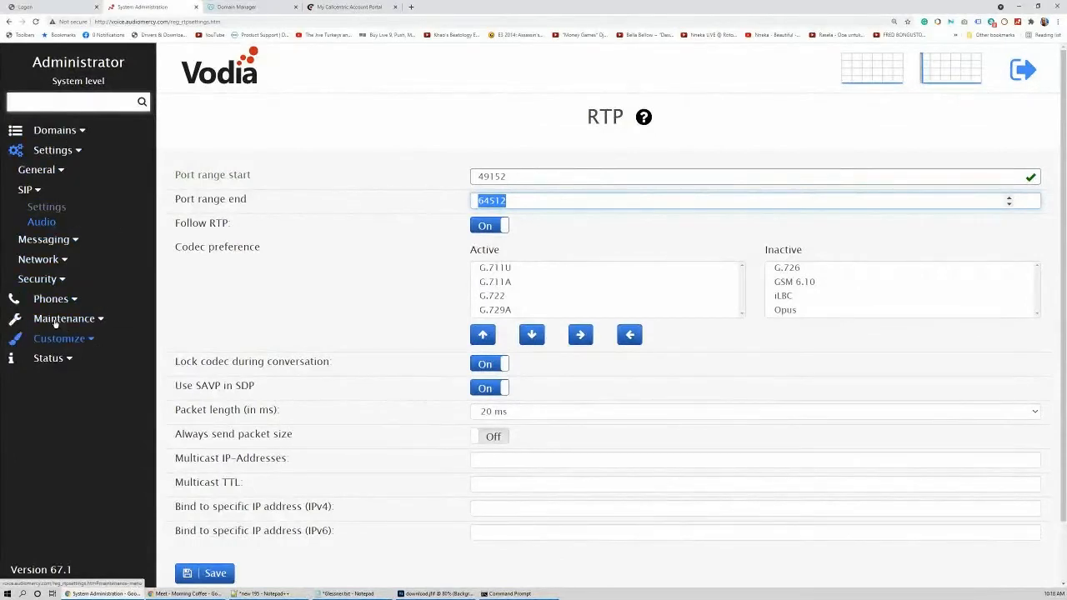
pyautogui.click(51, 130)
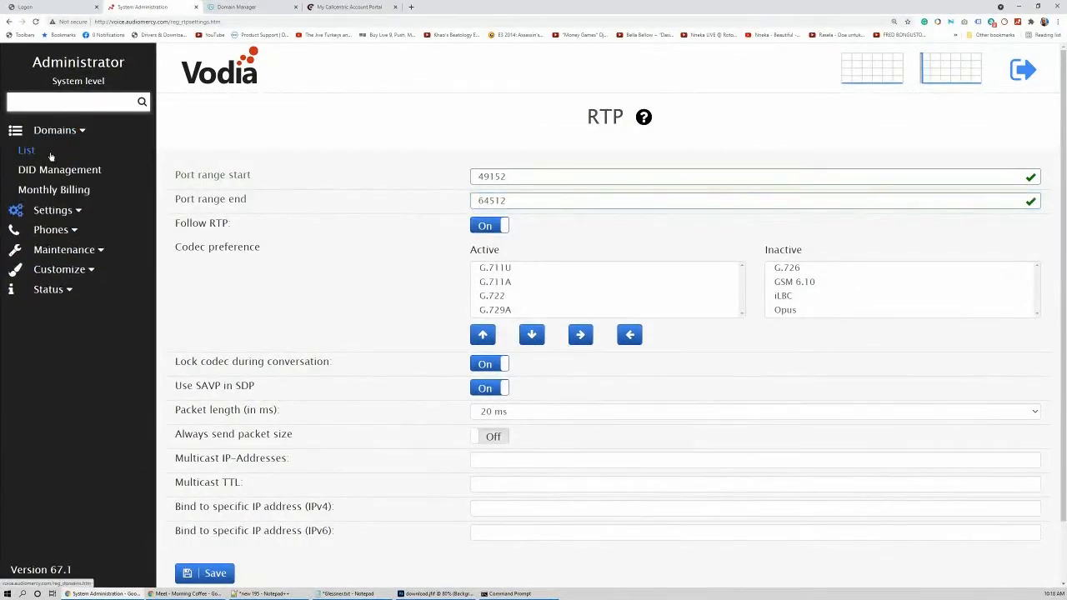
# Enter the voice2.audiomercy.com domain, add hunt group 50, and open its settings.
pyautogui.click(51, 156)
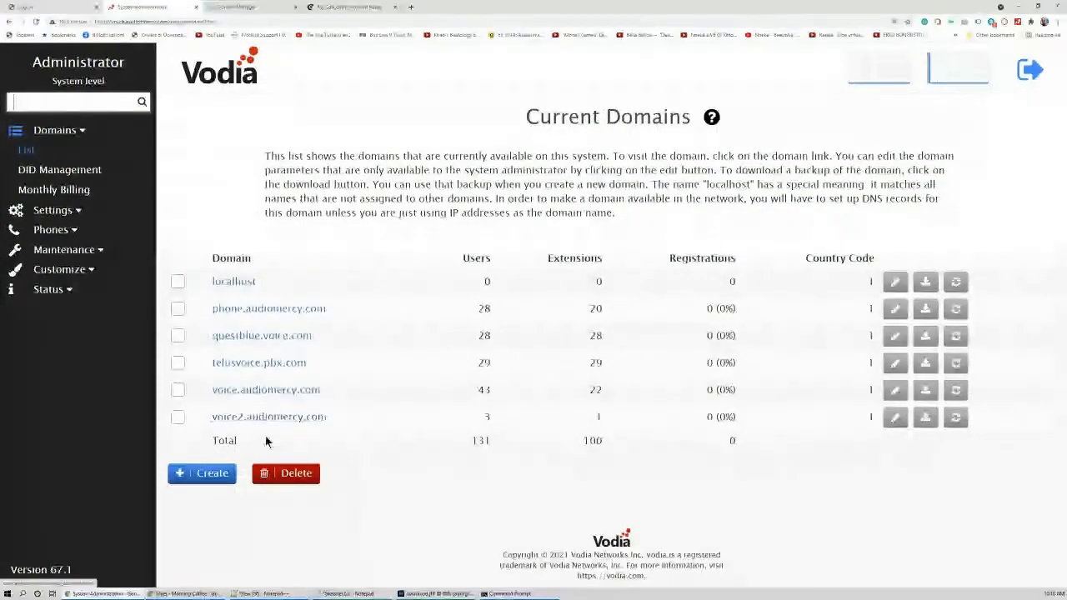
pyautogui.click(249, 417)
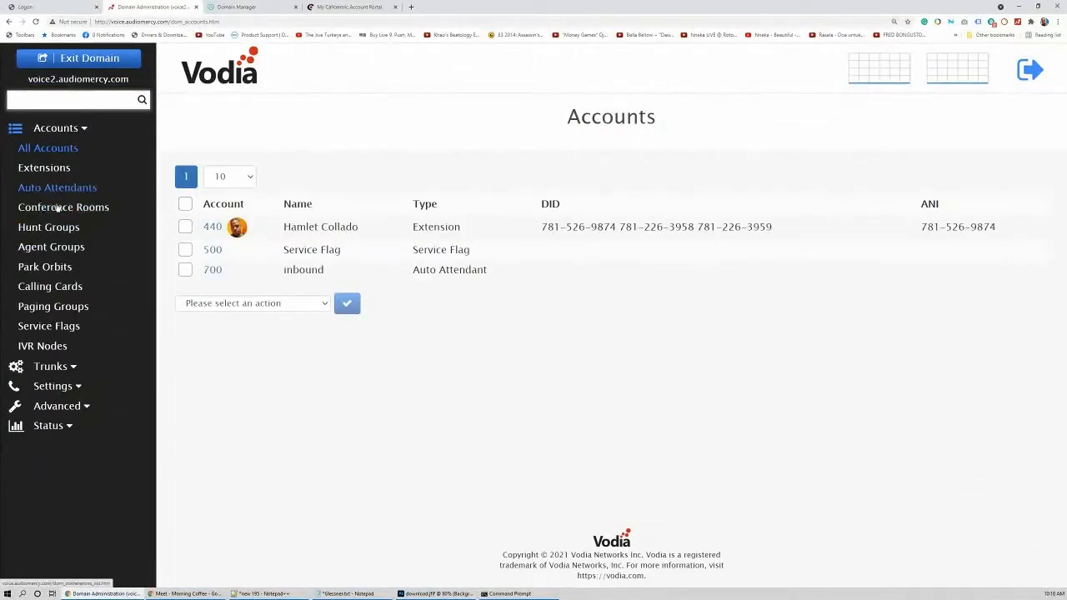
pyautogui.click(63, 228)
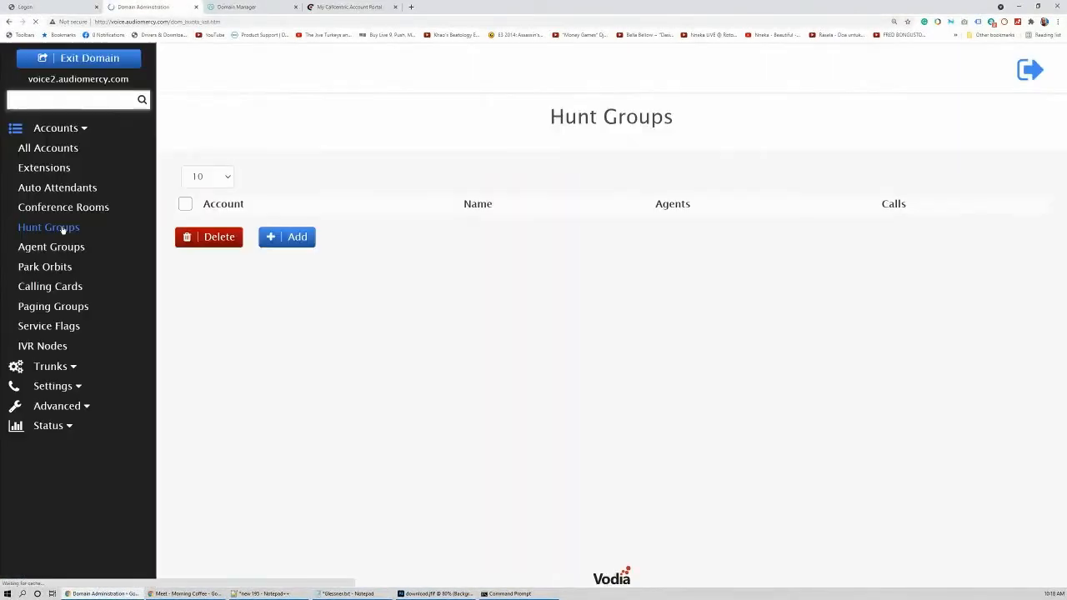
pyautogui.click(288, 242)
pyautogui.click(591, 124)
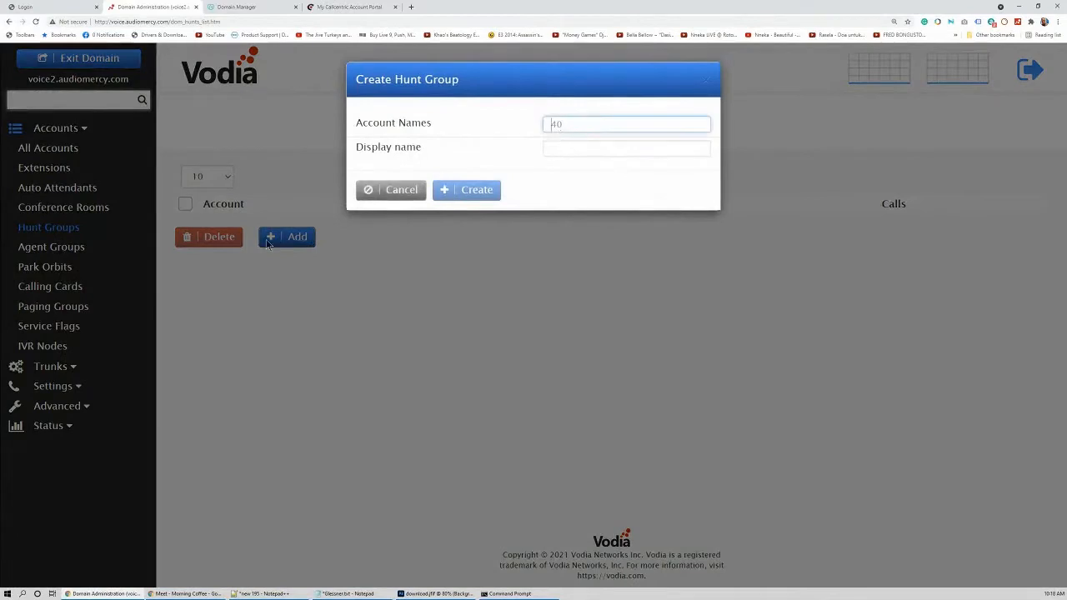
pyautogui.write('50')
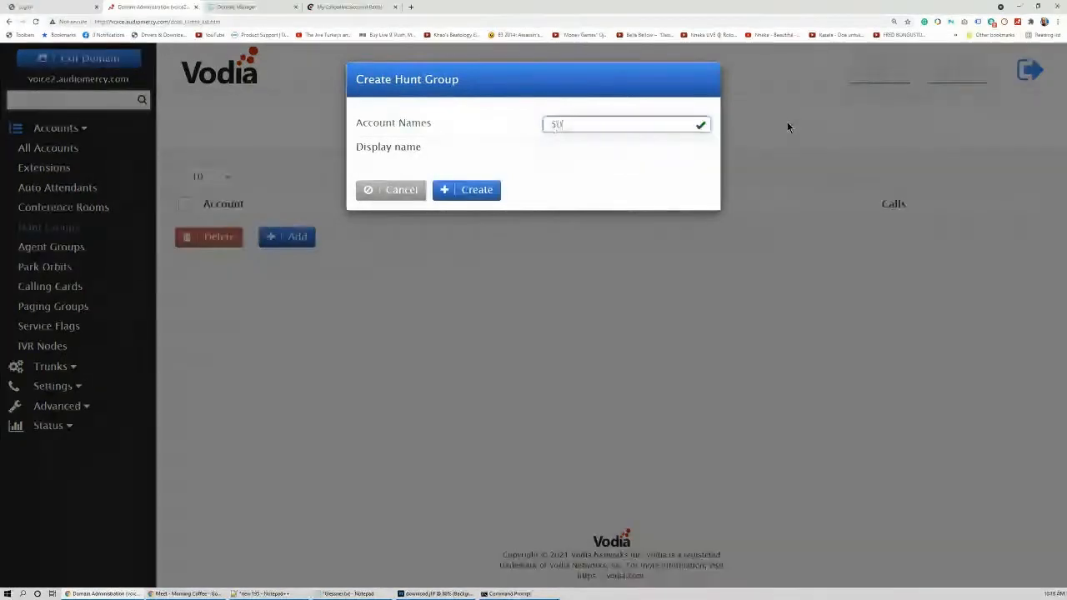
pyautogui.press('Return')
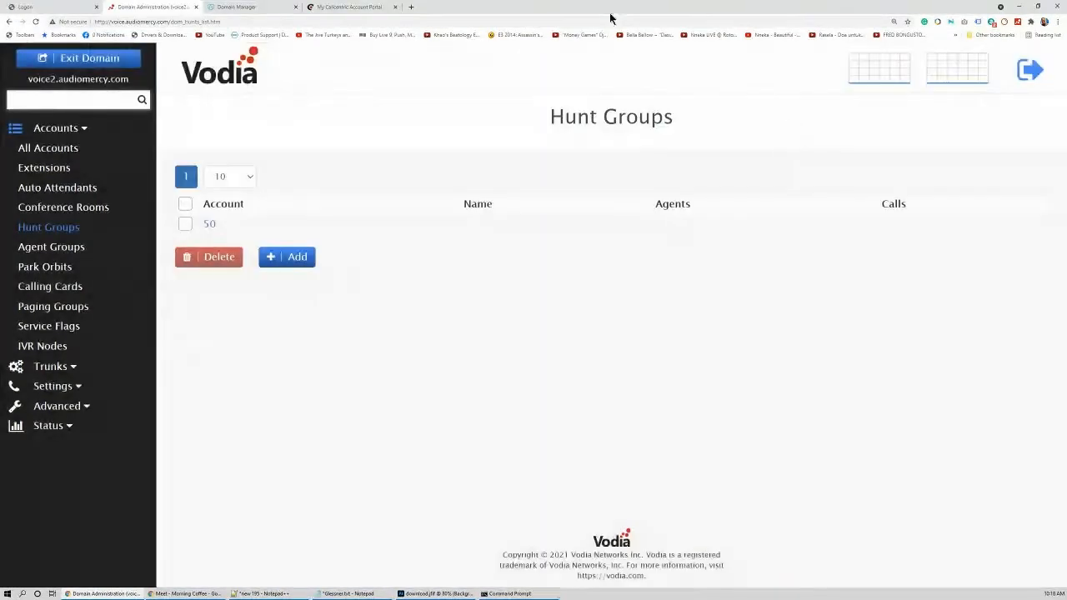
pyautogui.click(211, 226)
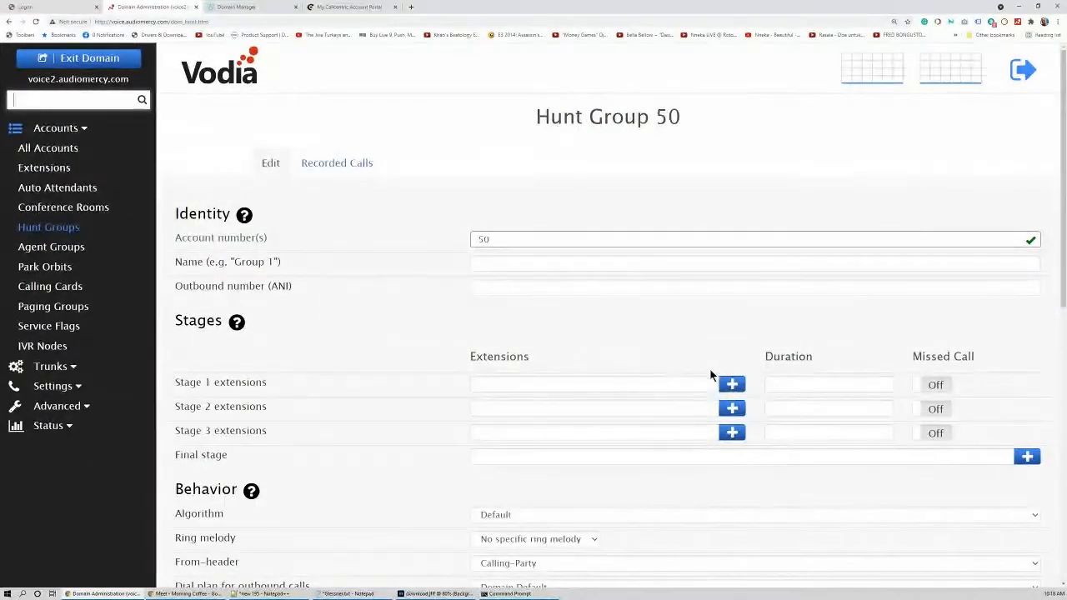
# Add extension 440 to stage 1 with a duration of 20.
pyautogui.click(733, 385)
pyautogui.click(383, 277)
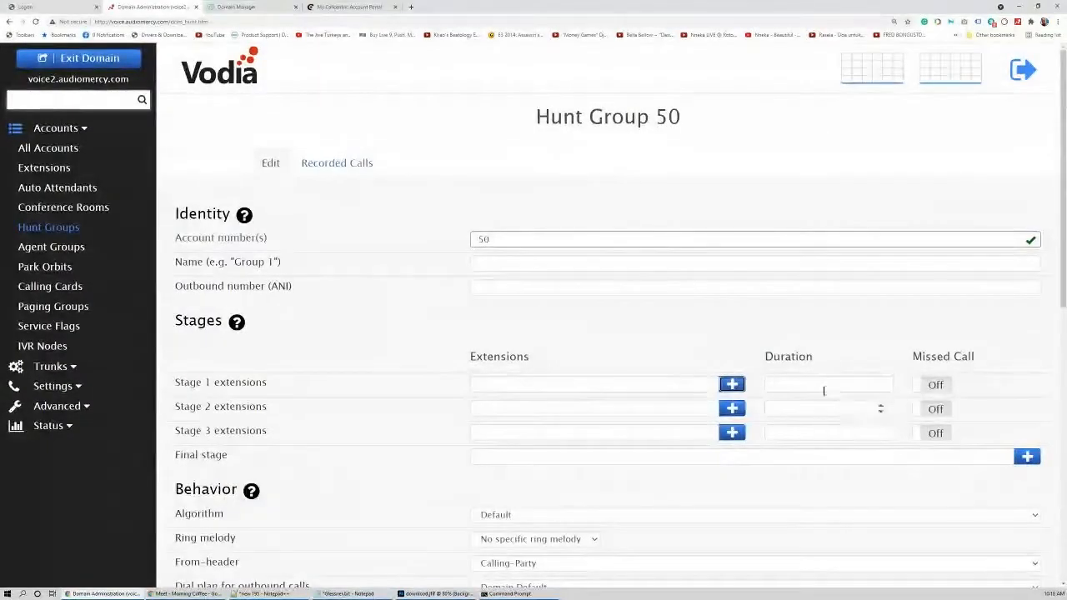
pyautogui.click(732, 384)
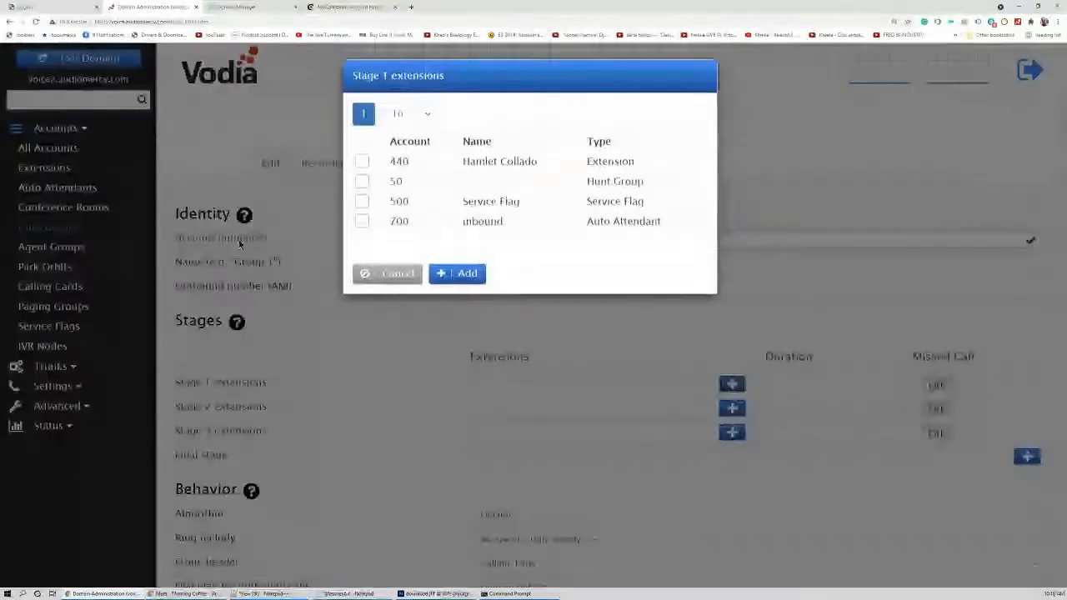
pyautogui.click(362, 164)
pyautogui.click(456, 275)
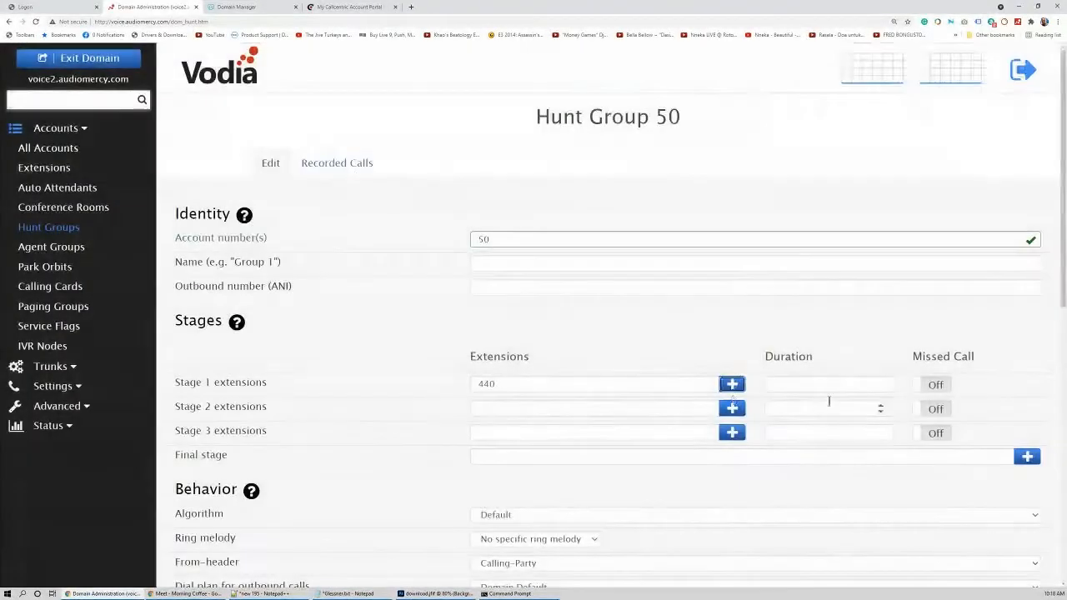
pyautogui.click(859, 384)
pyautogui.write('20')
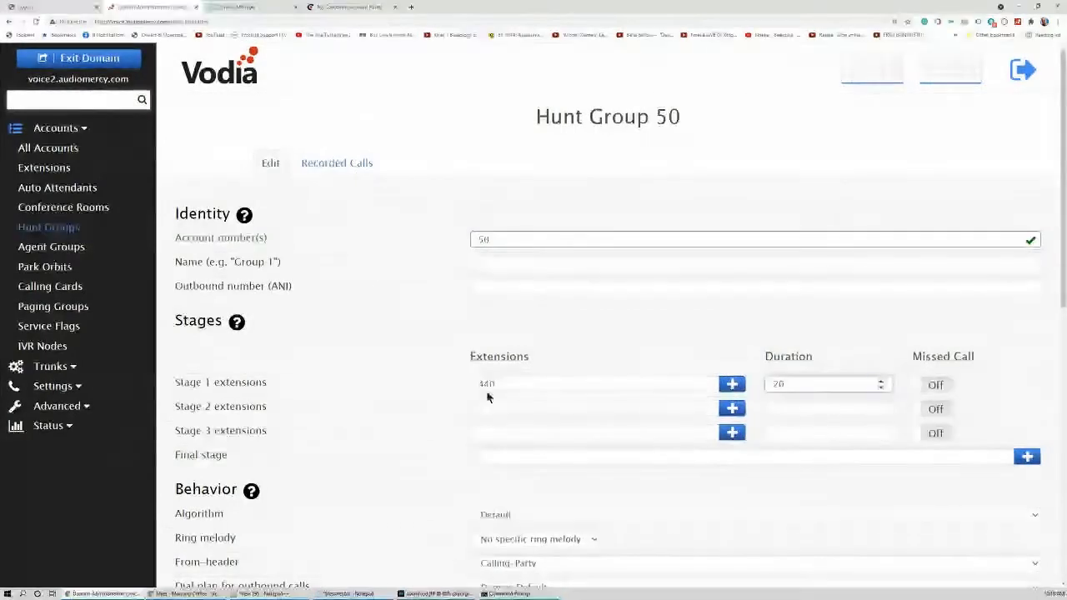
# Copy 440 into stages 2 and 3, each with duration 20, and save.
pyautogui.doubleClick(486, 385)
pyautogui.hotkey('ctrl', 'c')
pyautogui.click(495, 407)
pyautogui.hotkey('ctrl', 'v')
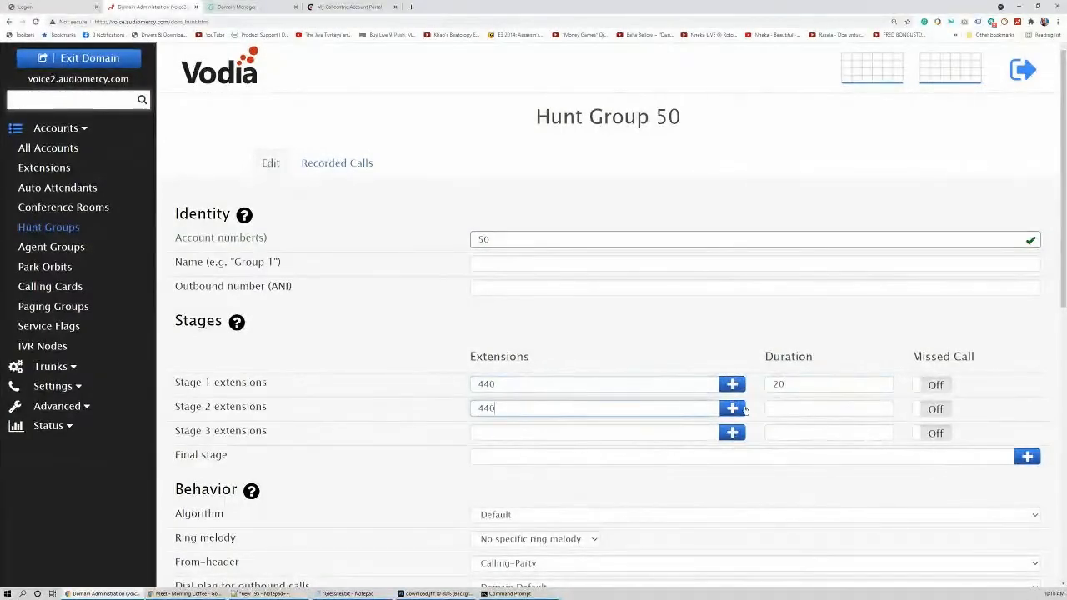
pyautogui.click(786, 409)
pyautogui.write('20')
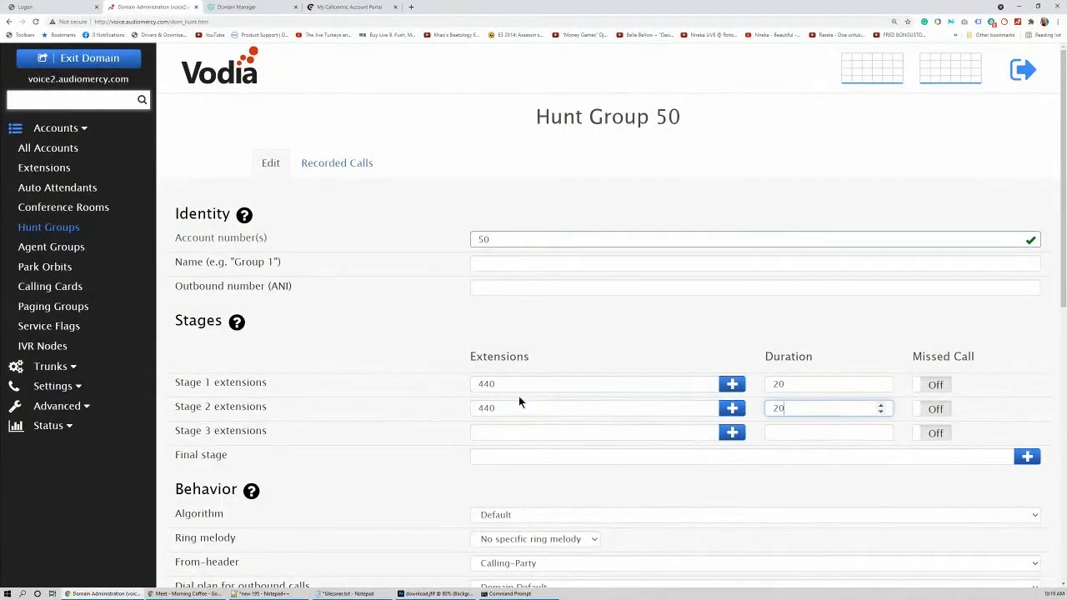
pyautogui.click(511, 428)
pyautogui.hotkey('ctrl', 'v')
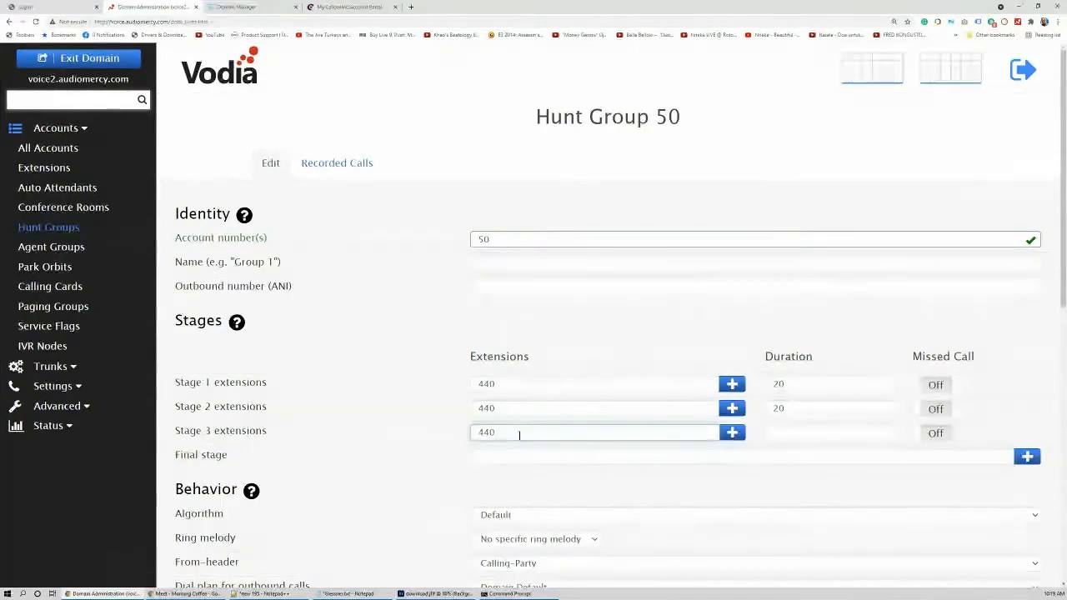
pyautogui.click(793, 432)
pyautogui.write('20')
pyautogui.press('Return')
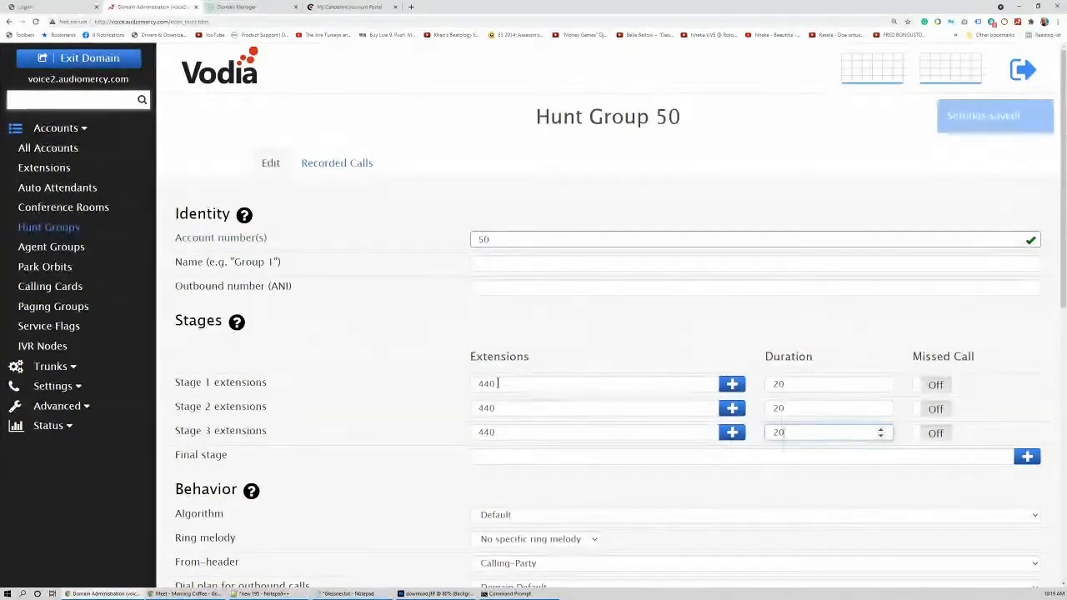
# Enter 8440 as the final stage destination and save.
pyautogui.scroll(-2, 550, 364)
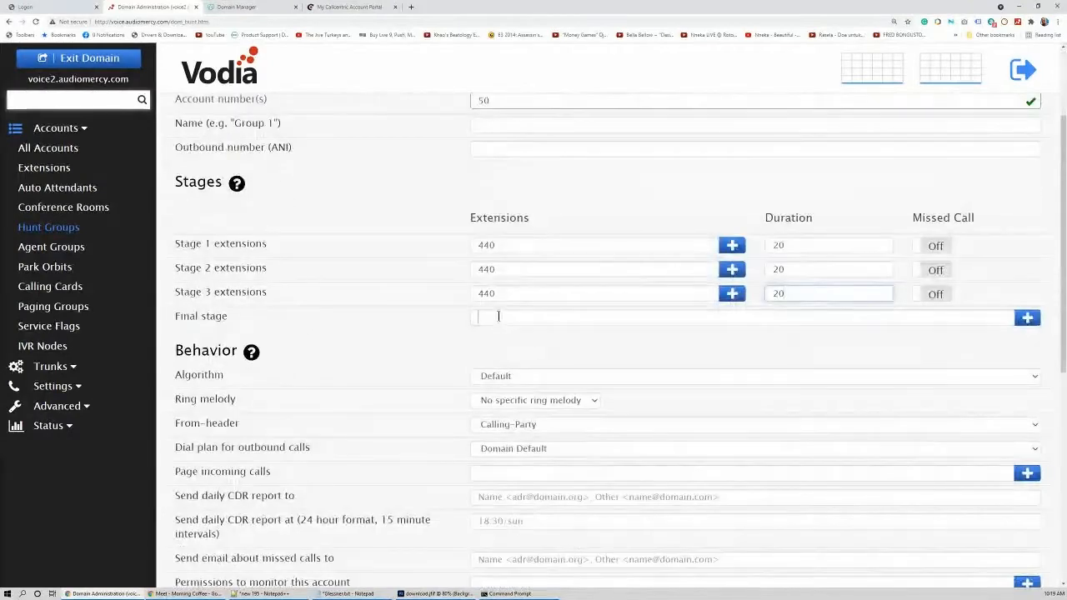
pyautogui.click(581, 316)
pyautogui.write('8440')
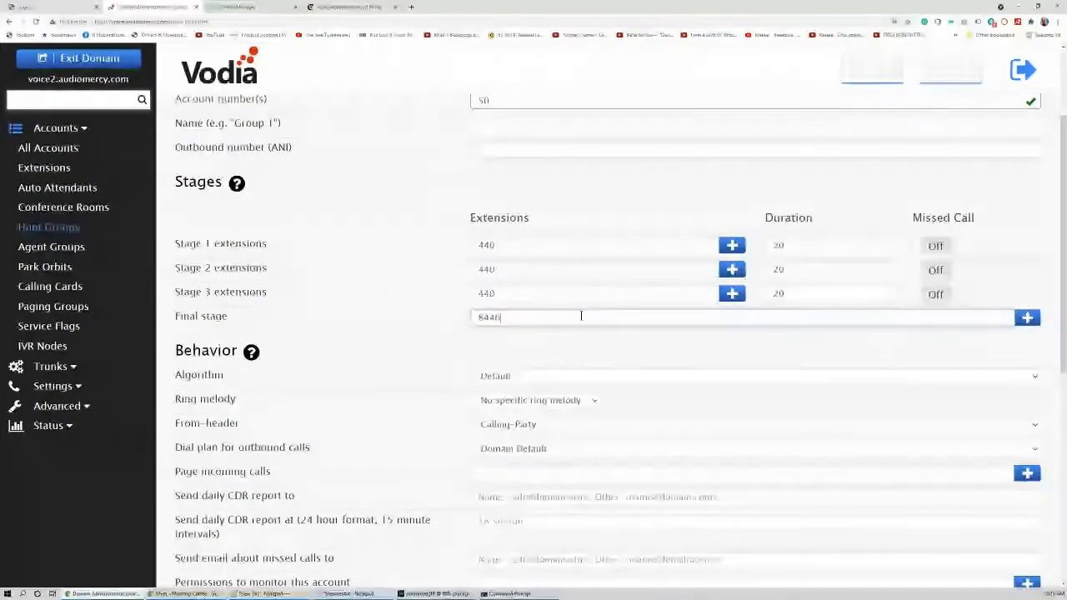
pyautogui.moveTo(484, 317); pyautogui.dragTo(459, 317)
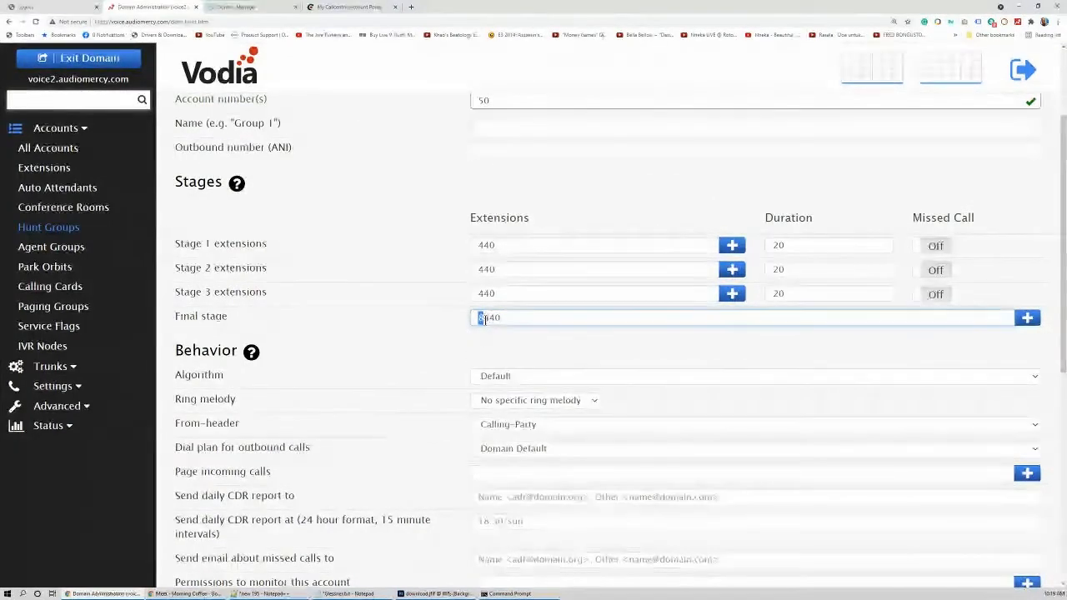
pyautogui.click(517, 317)
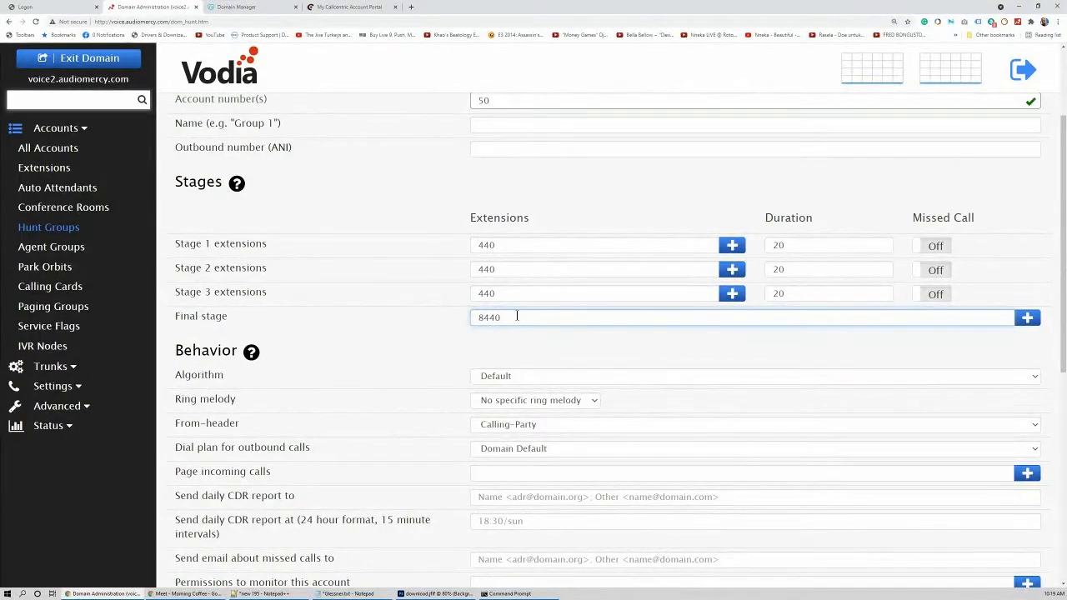
pyautogui.press('Return')
# Set the hunting algorithm to 'Select most idle agent per stage'.
pyautogui.scroll(-3, 405, 381)
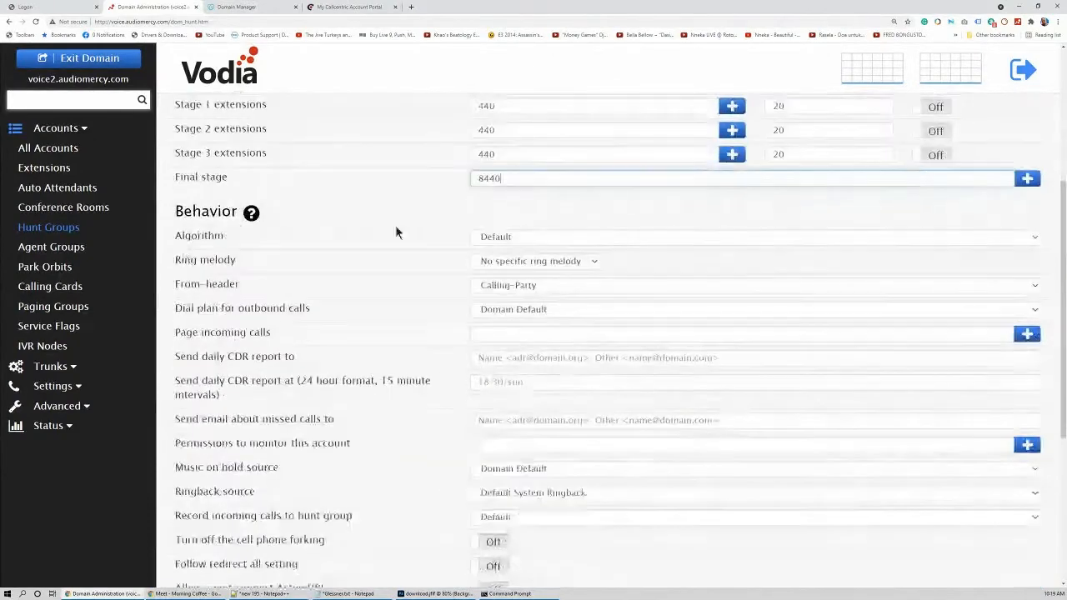
pyautogui.click(522, 236)
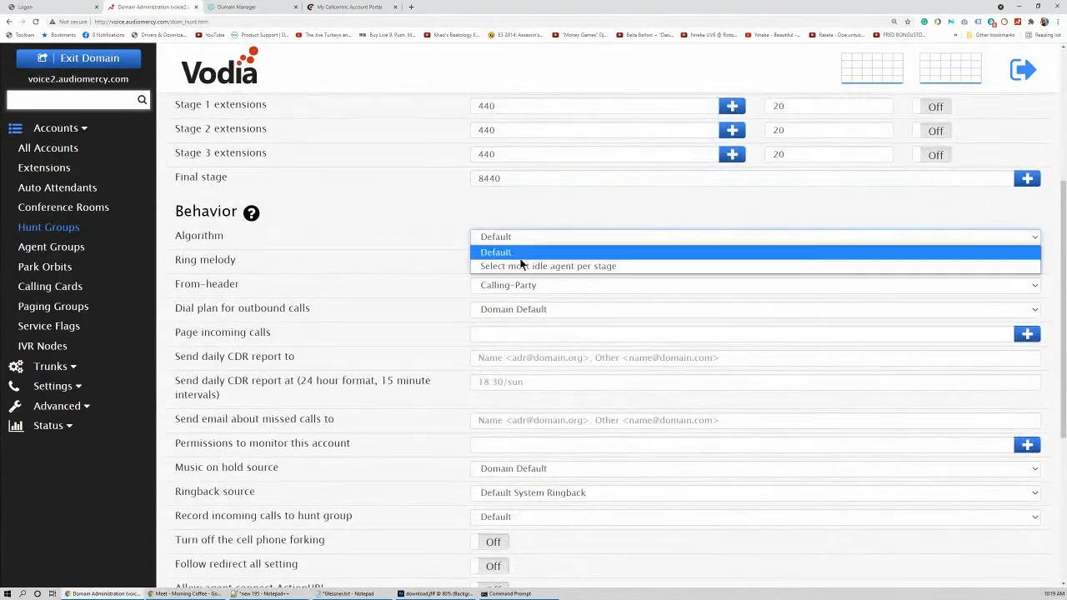
pyautogui.click(500, 267)
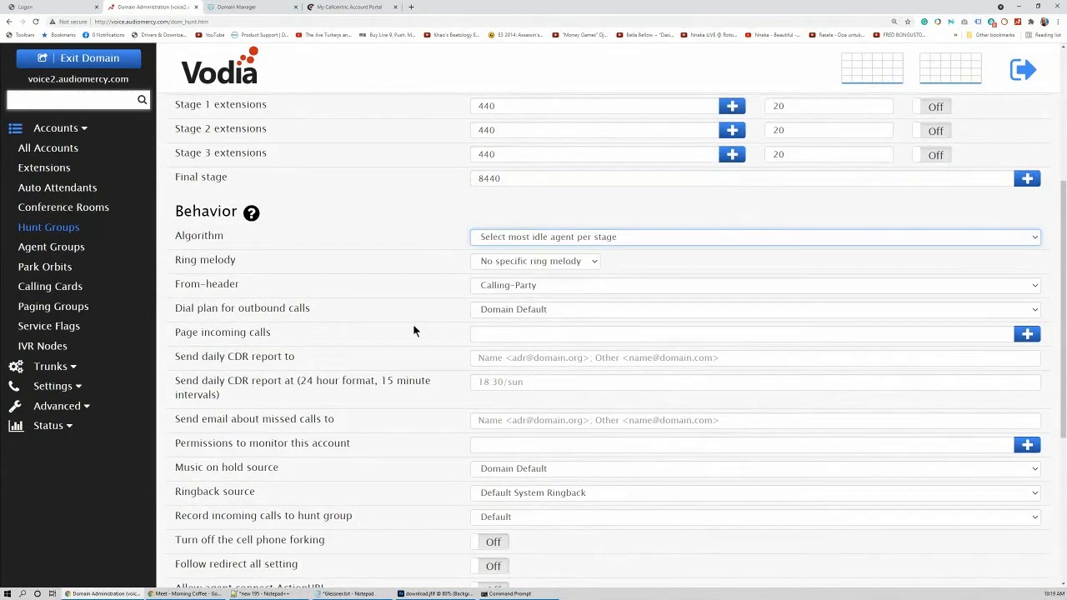
pyautogui.scroll(3, 413, 323)
pyautogui.click(524, 244)
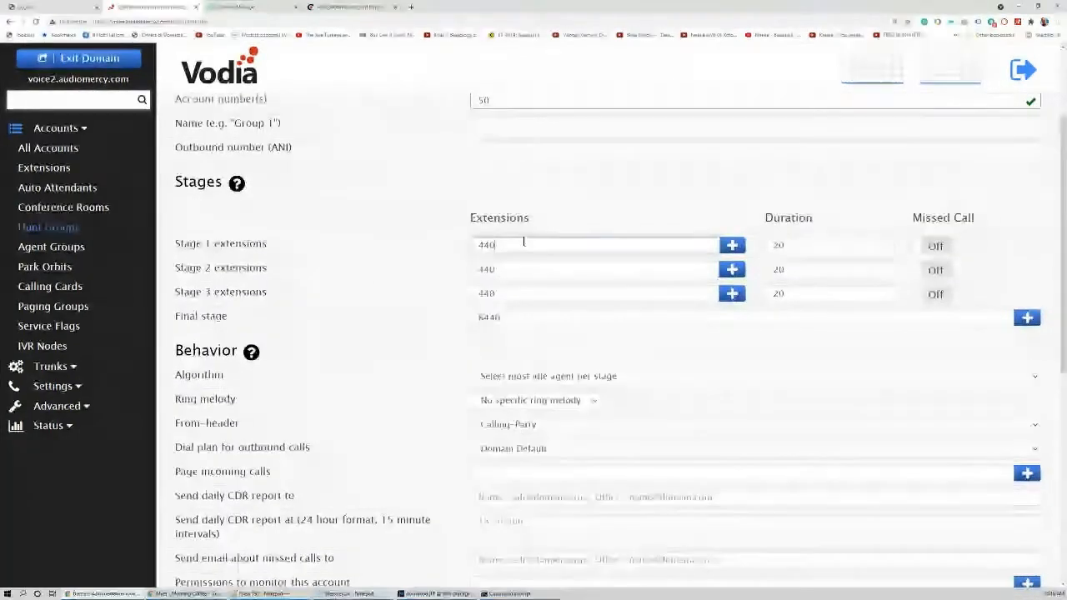
pyautogui.write('441 442 443 445 446')
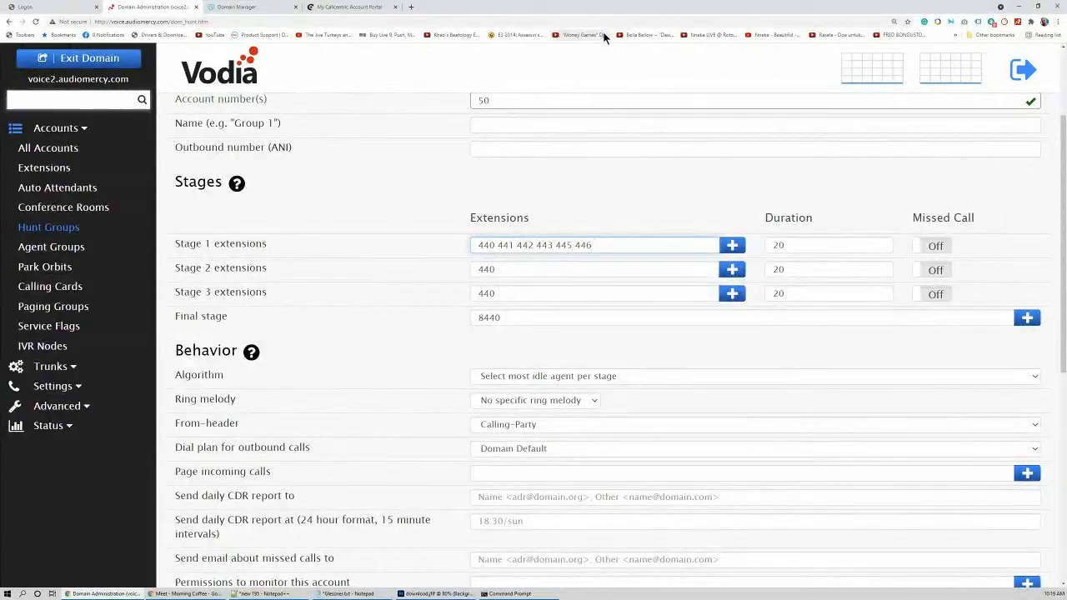
pyautogui.hotkey('ctrl', 'a')
pyautogui.hotkey('ctrl', 'c')
pyautogui.moveTo(539, 268); pyautogui.dragTo(426, 293)
pyautogui.hotkey('ctrl', 'v')
pyautogui.hotkey('ctrl', 'v')
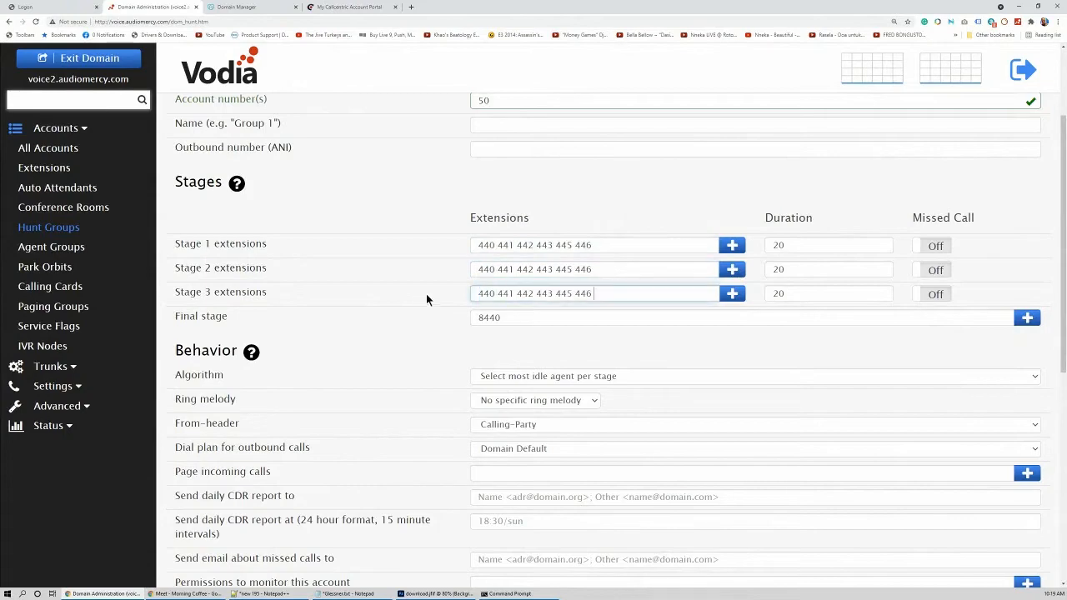
pyautogui.press('Return')
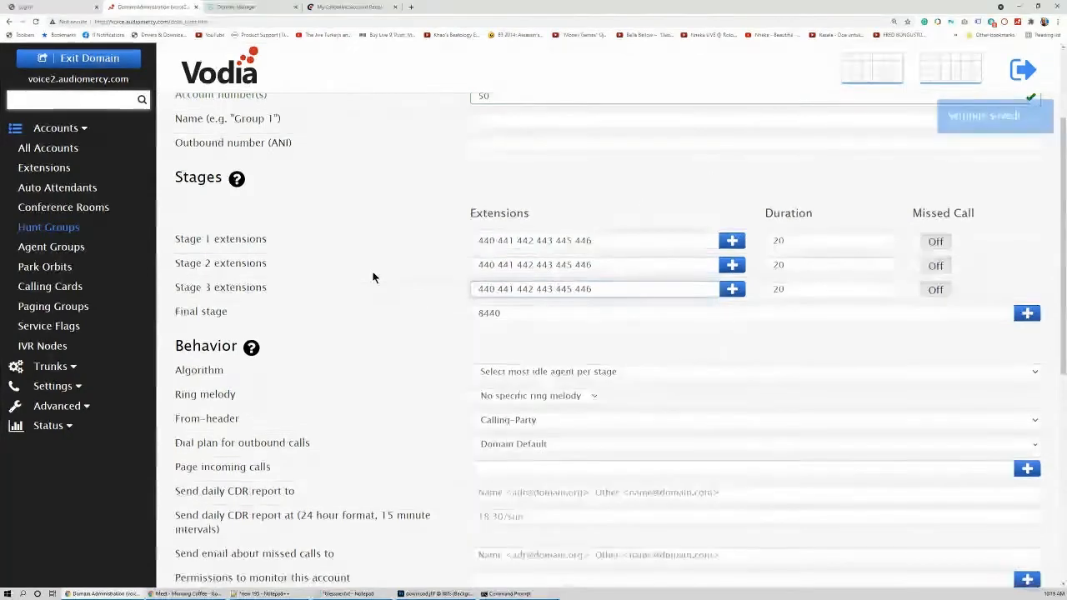
pyautogui.scroll(-2, 379, 267)
pyautogui.click(502, 261)
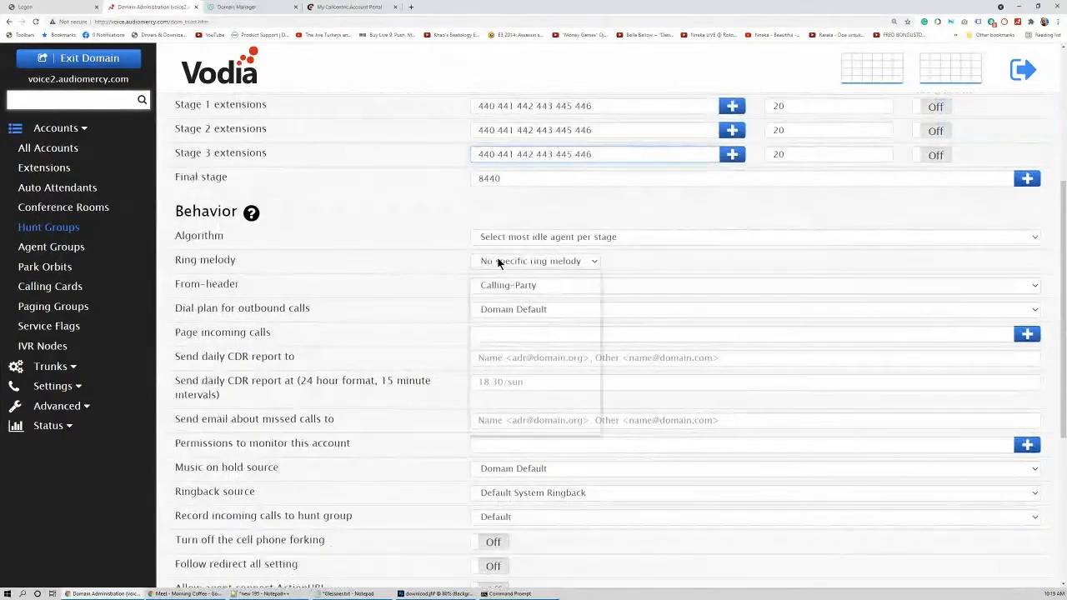
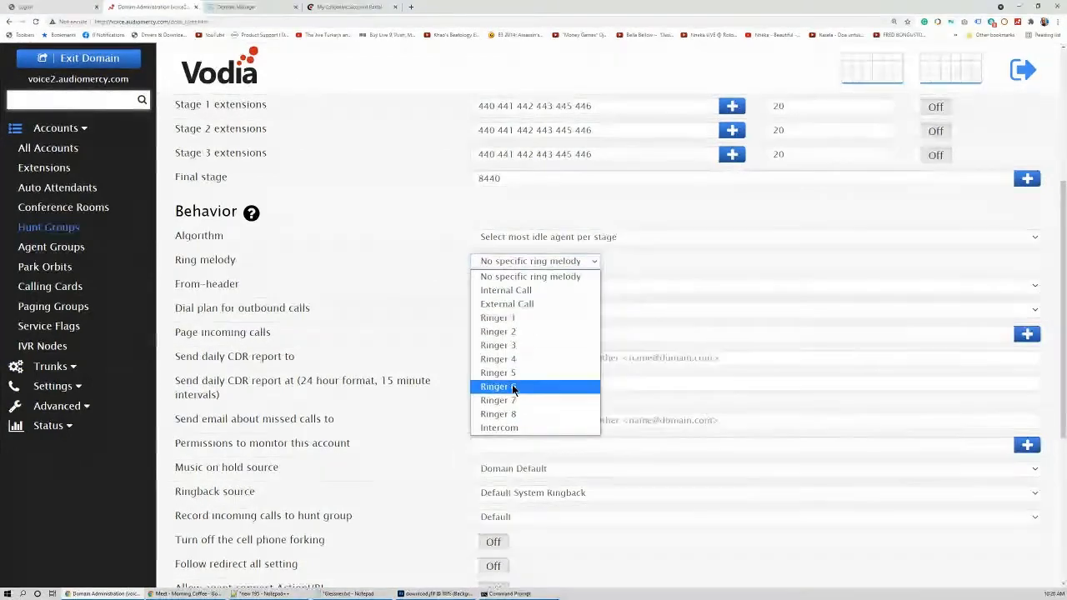
# Set hunt group 50's From-header to 'Group name (Calling number)', leaving the ring melody unchanged.
pyautogui.click(438, 325)
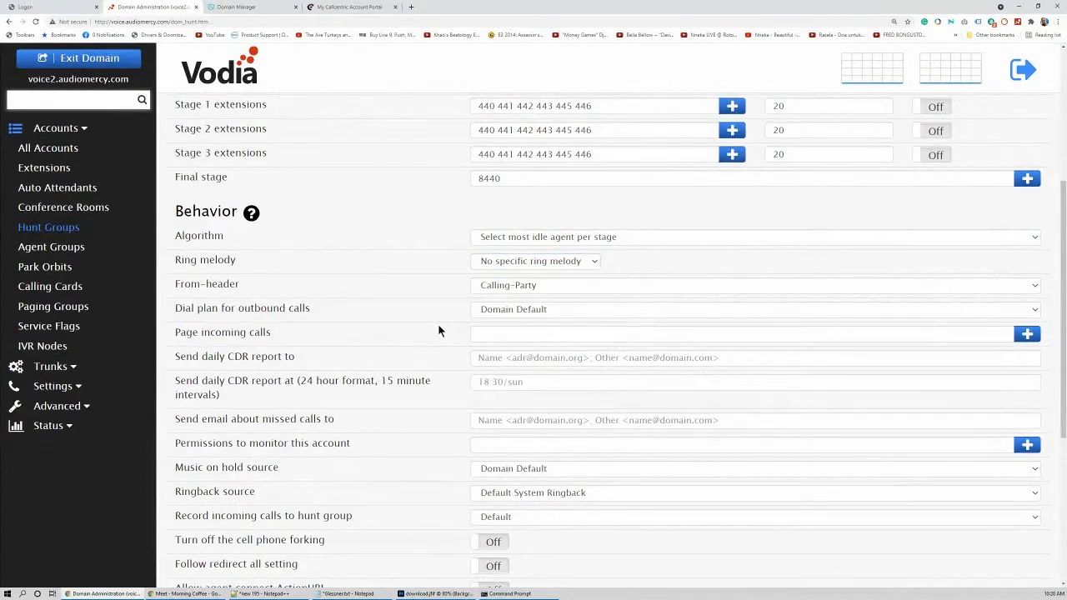
pyautogui.click(554, 287)
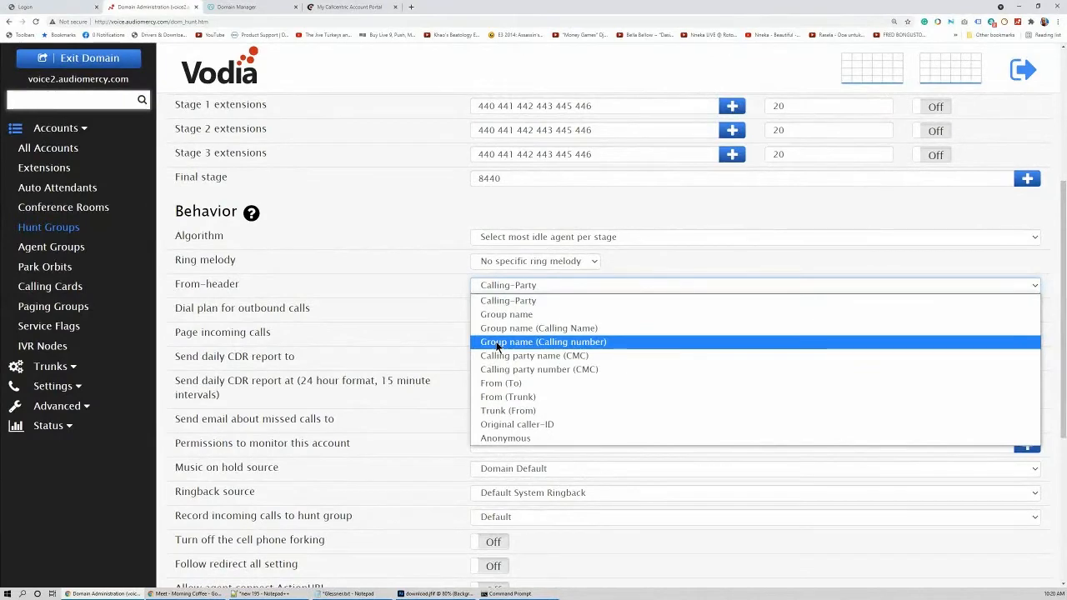
pyautogui.click(499, 343)
pyautogui.scroll(5, 404, 357)
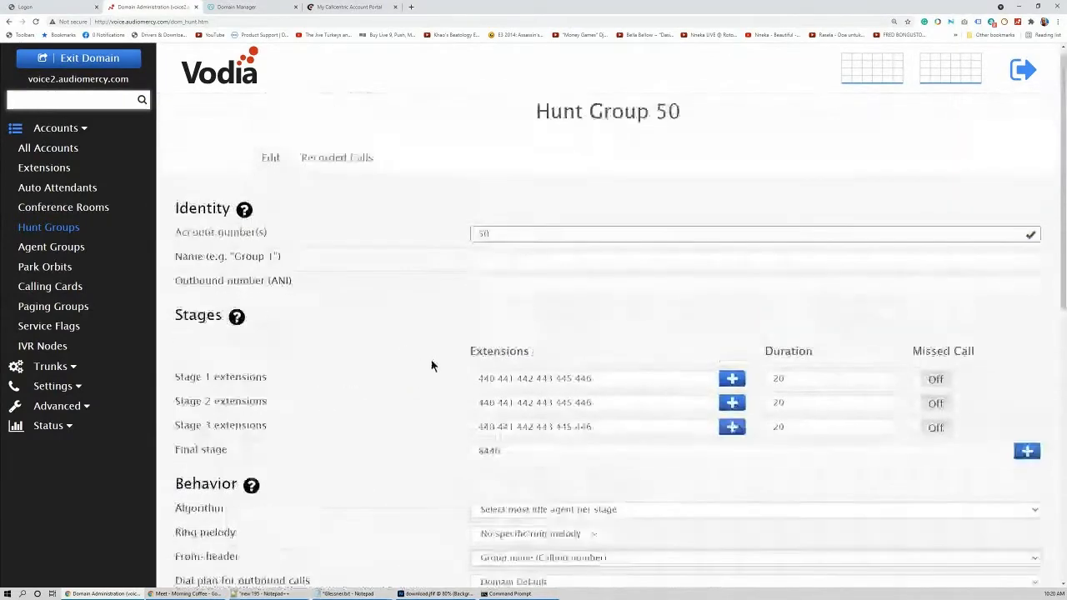
# Enter 'Sales' in the hunt group's Name field and confirm it.
pyautogui.click(496, 261)
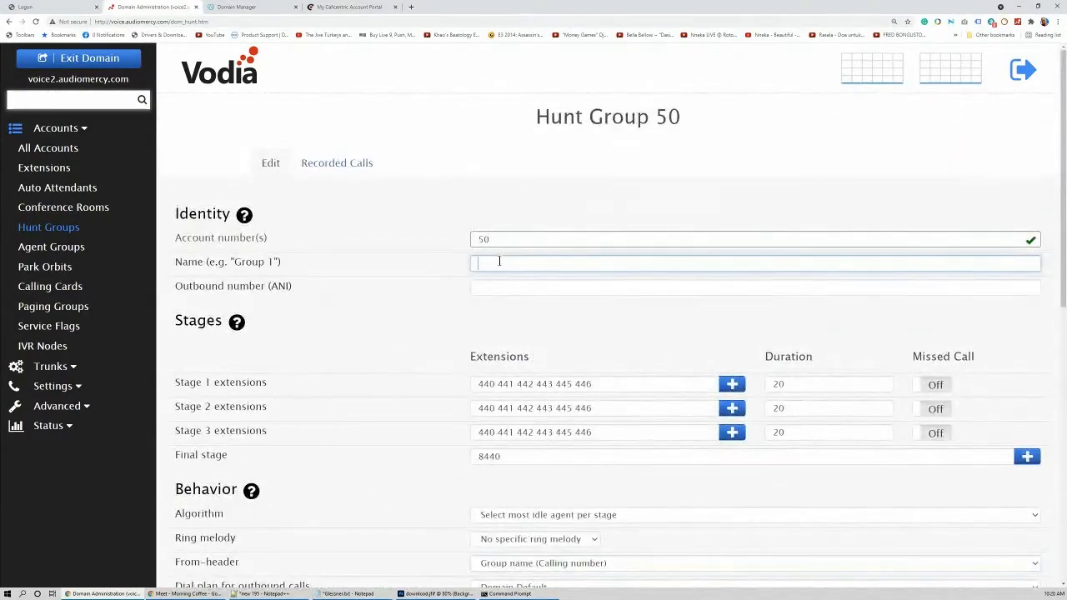
pyautogui.write('Sales')
pyautogui.press('Return')
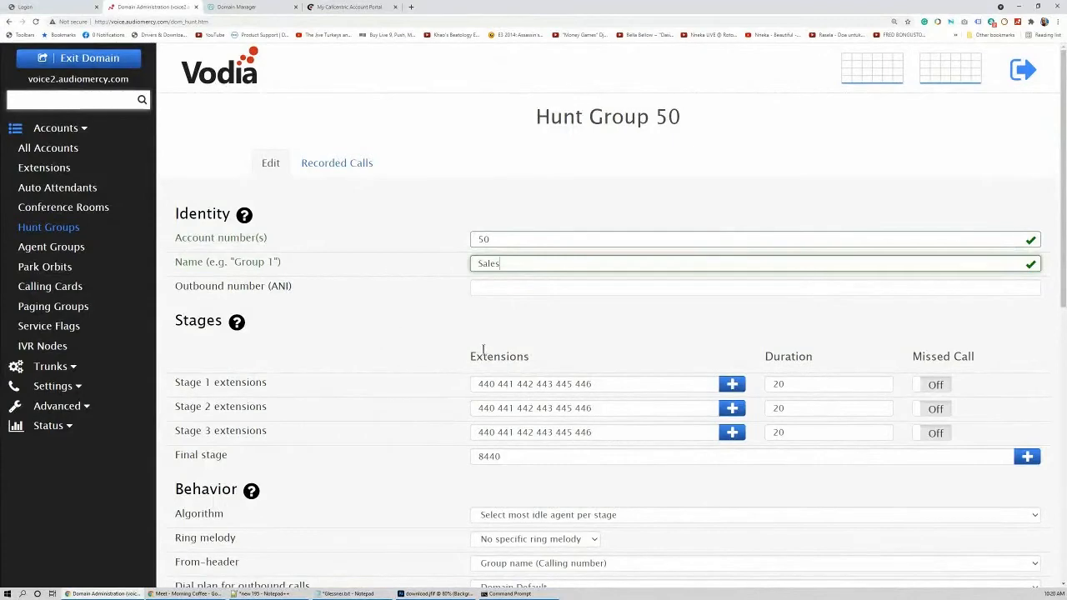
pyautogui.scroll(-1, 483, 354)
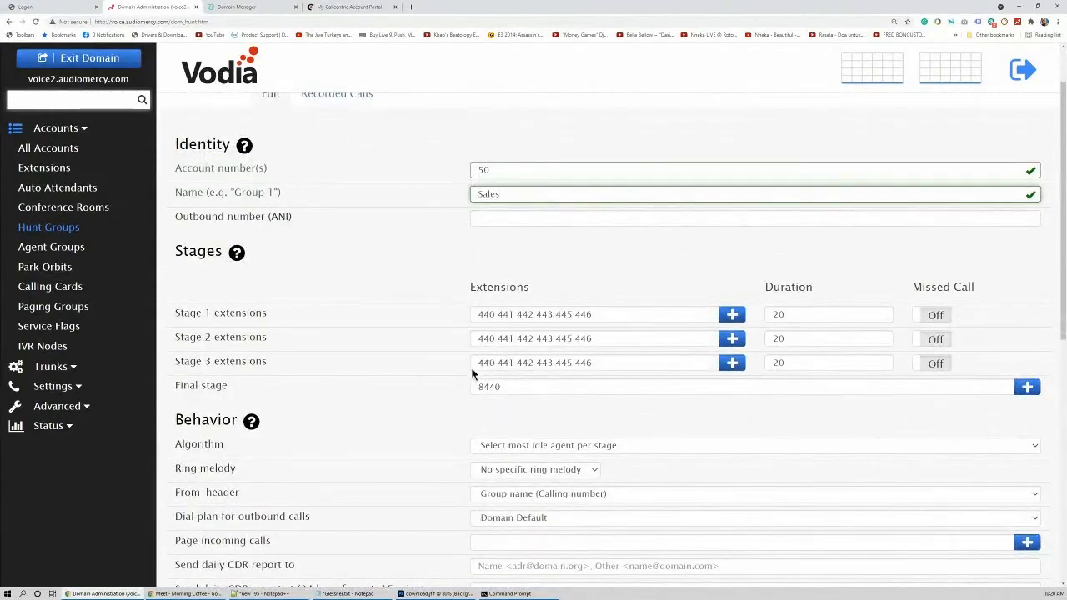
pyautogui.scroll(-2, 457, 392)
pyautogui.scroll(-1, 380, 421)
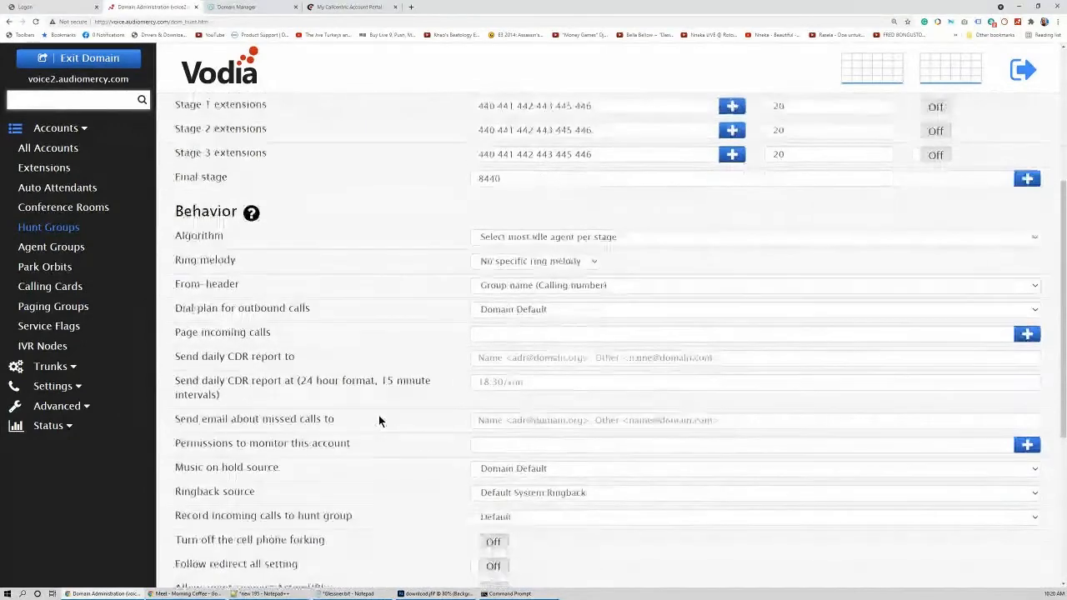
pyautogui.scroll(-4, 379, 421)
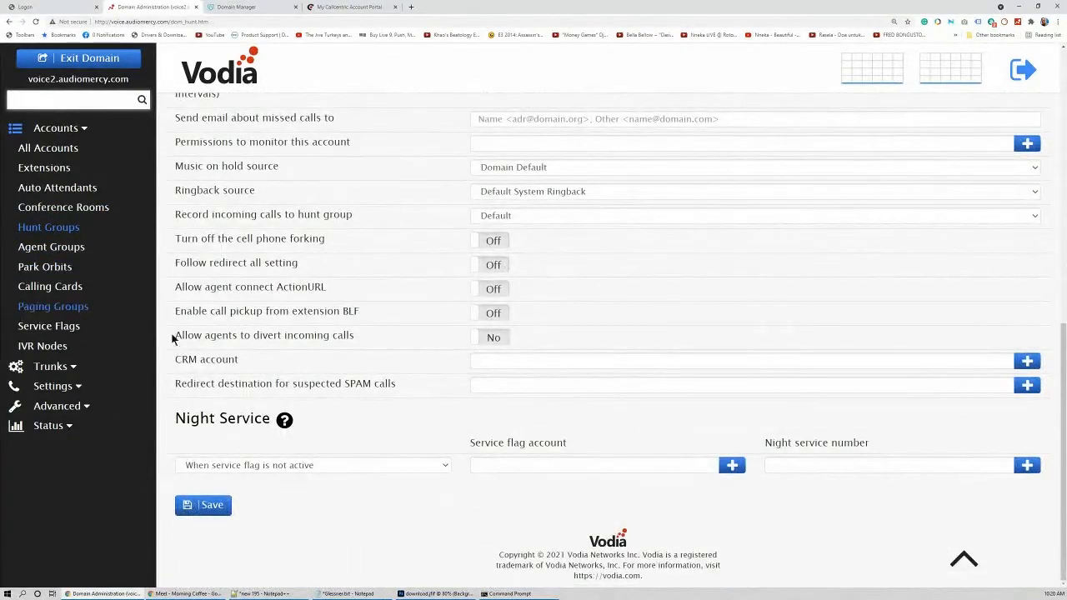
# Set Night Service to 'When service flag is active' using service flag account 500.
pyautogui.click(329, 464)
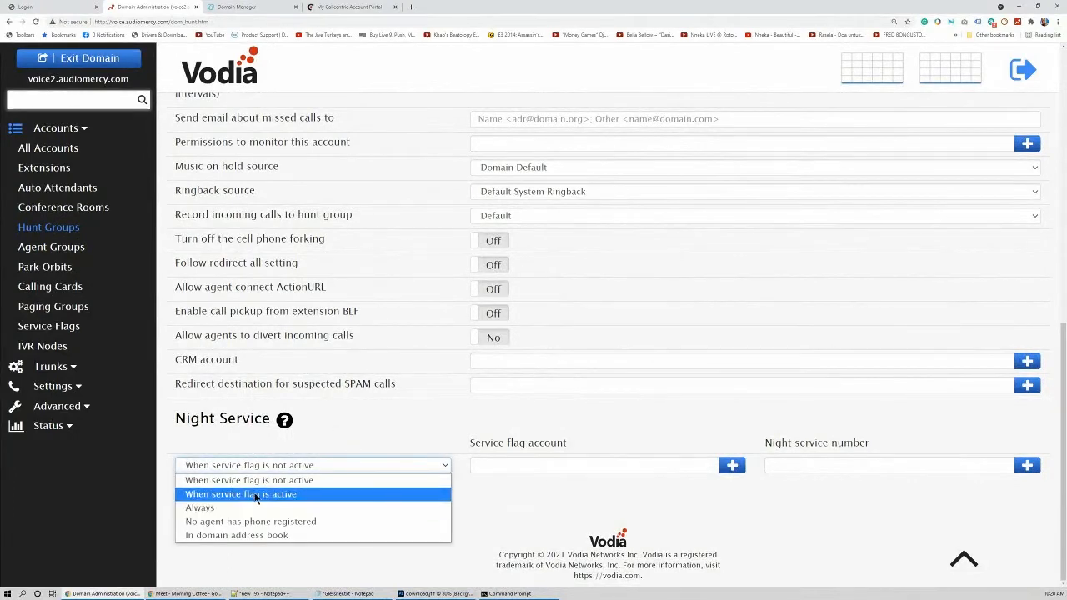
pyautogui.click(375, 429)
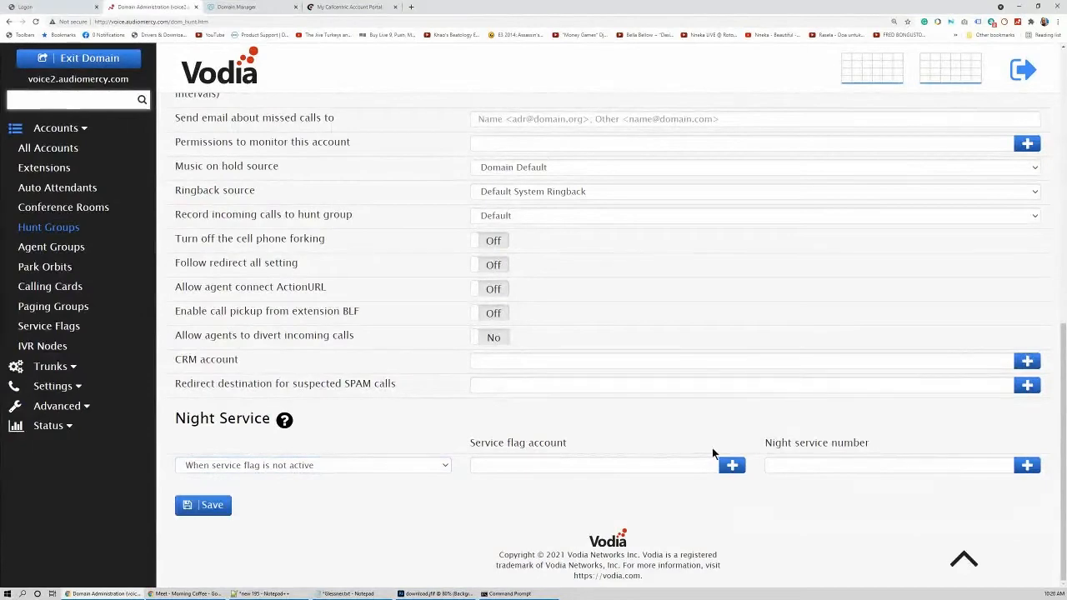
pyautogui.click(434, 465)
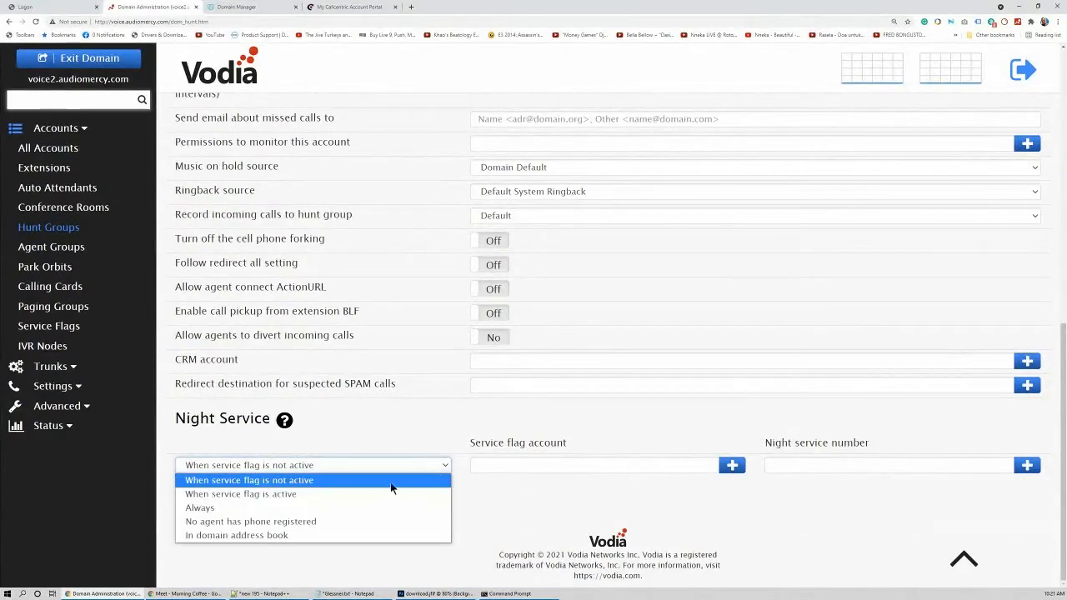
pyautogui.click(372, 494)
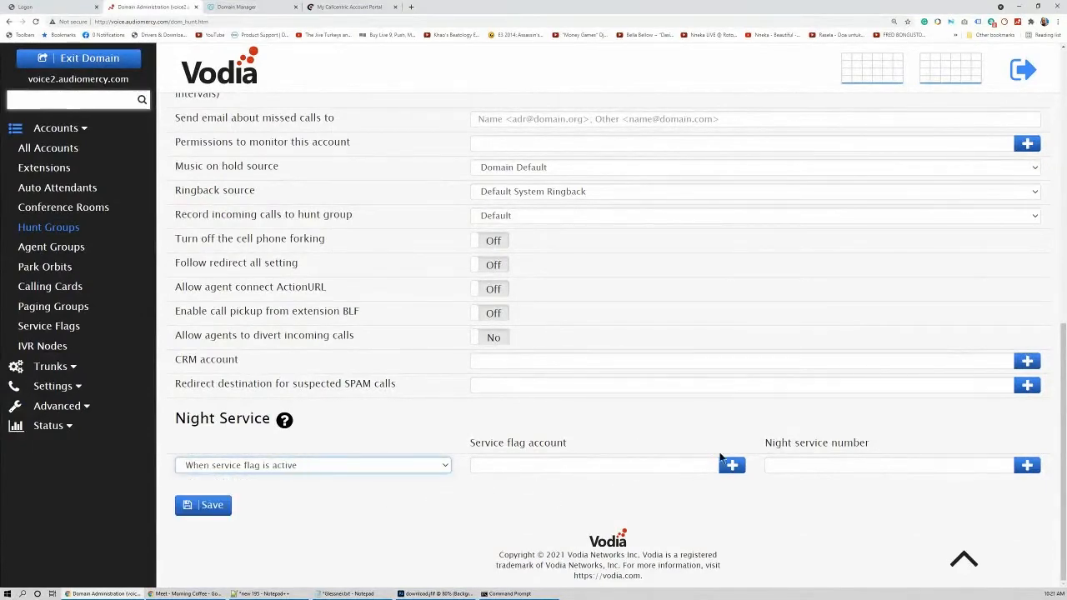
pyautogui.click(726, 461)
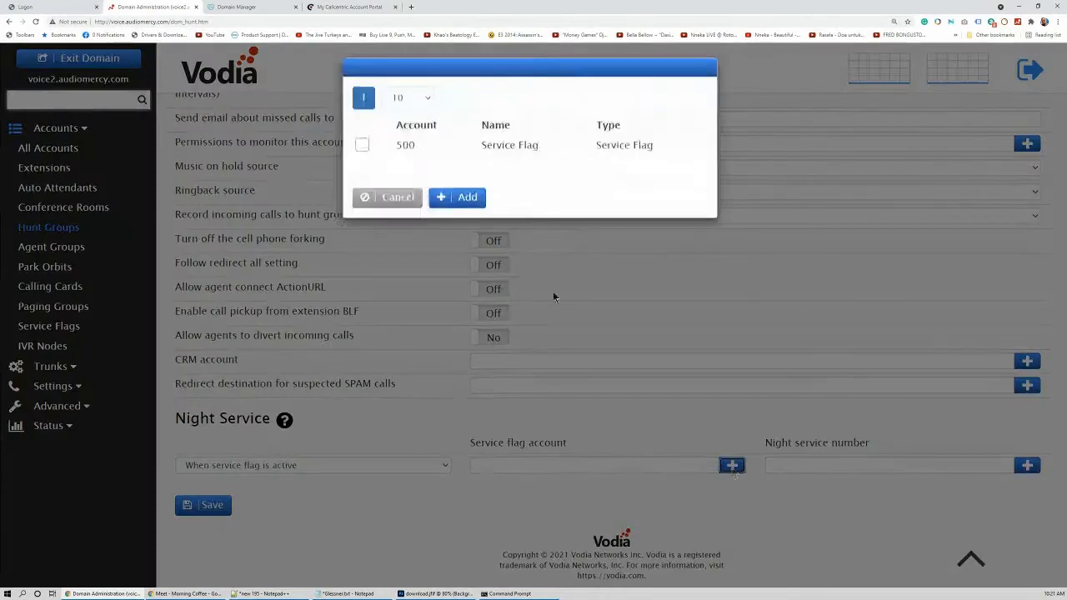
pyautogui.click(361, 151)
pyautogui.click(459, 202)
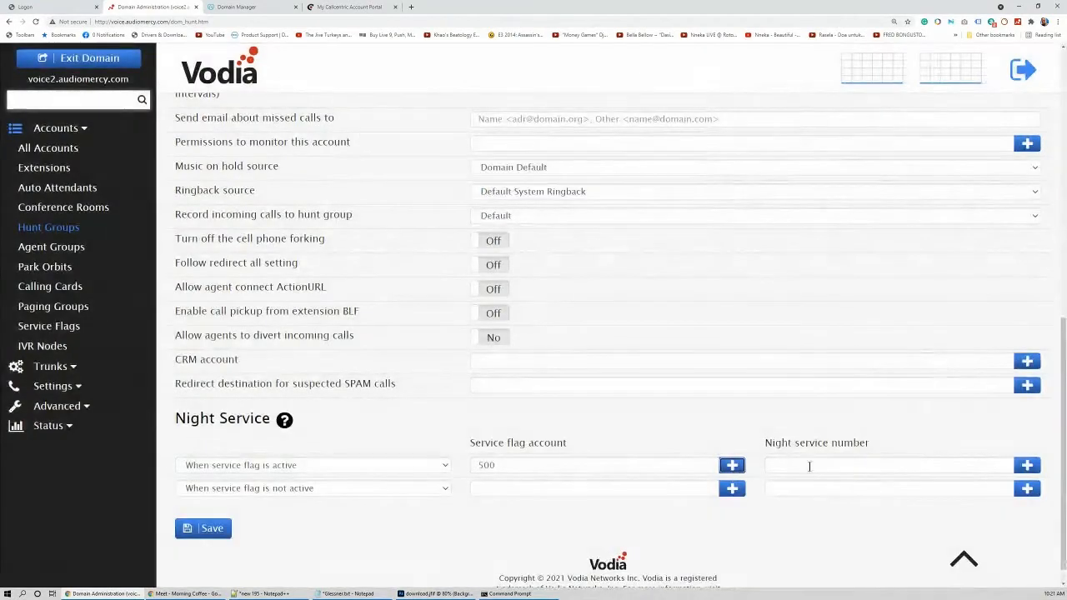
# Enter the external night service phone number for the hunt group.
pyautogui.click(809, 467)
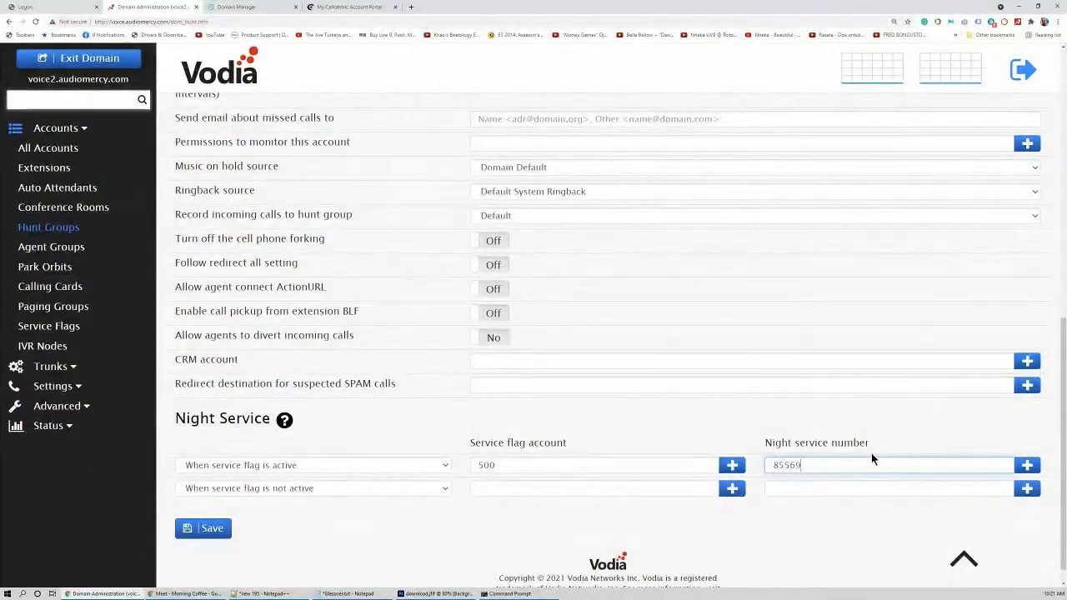
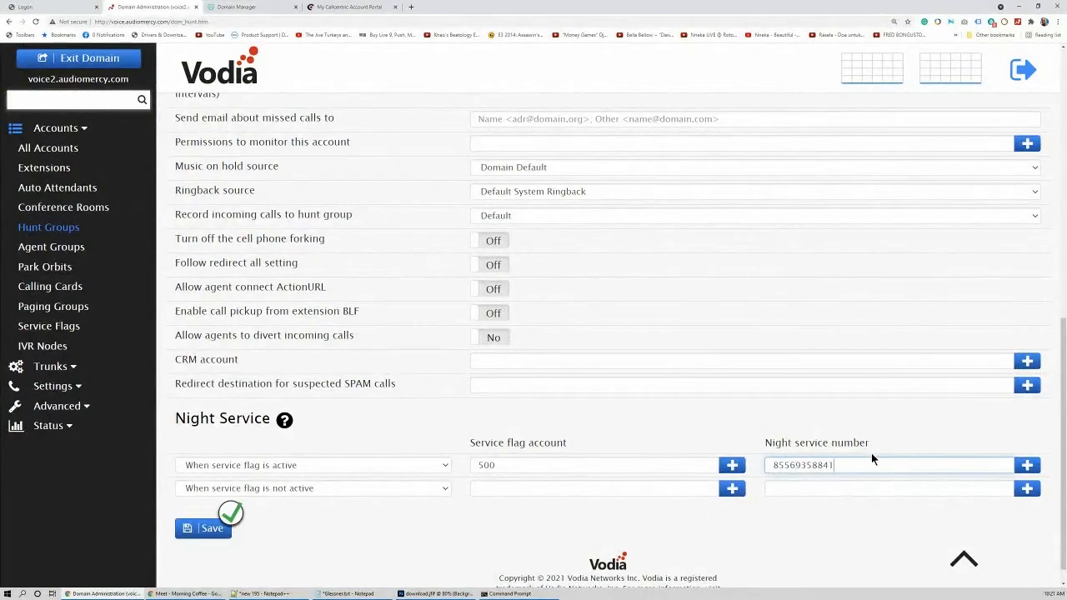
pyautogui.moveTo(862, 465); pyautogui.dragTo(669, 464)
pyautogui.scroll(3, 473, 438)
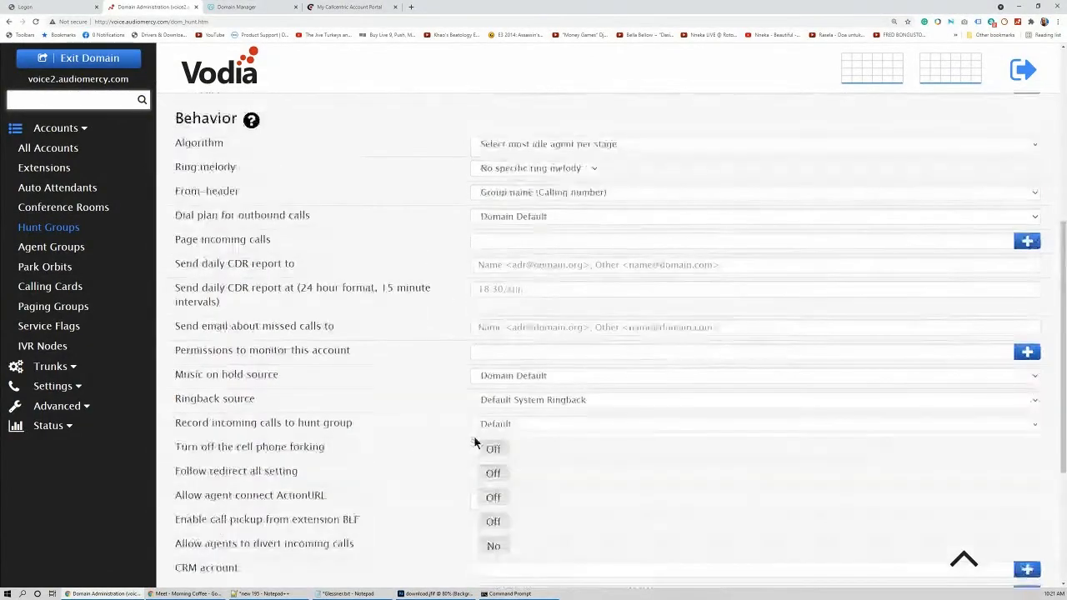
pyautogui.scroll(2, 424, 422)
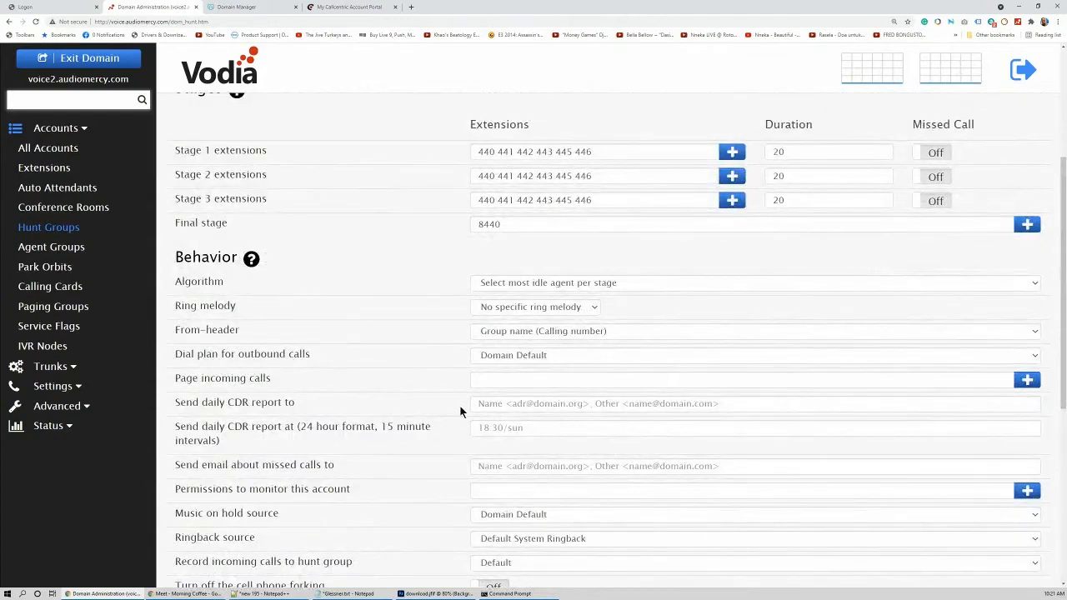
pyautogui.scroll(2, 460, 411)
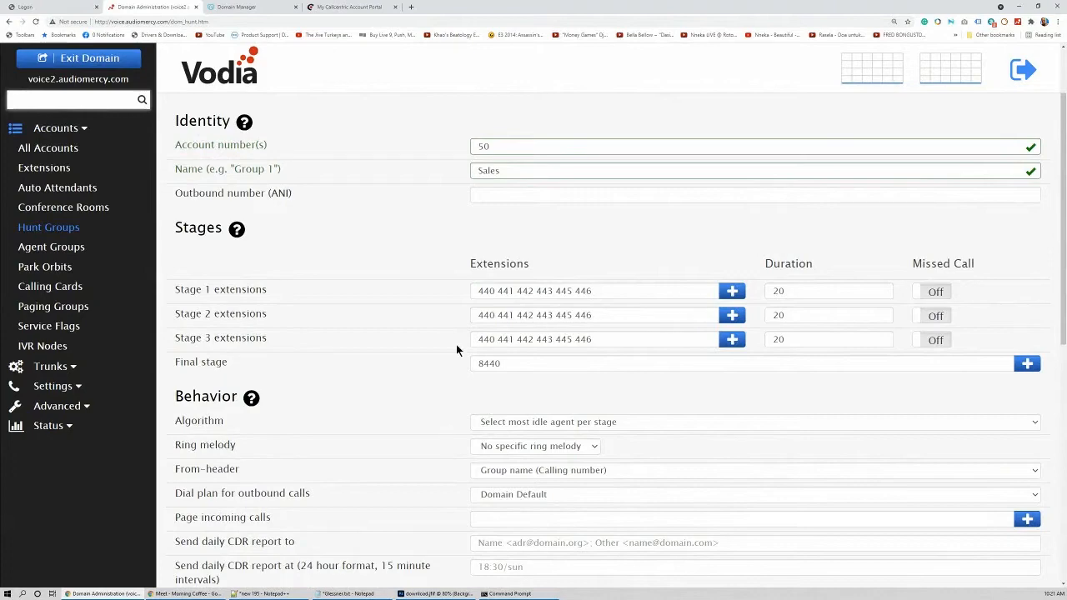
pyautogui.scroll(-1, 434, 375)
pyautogui.scroll(-1, 427, 383)
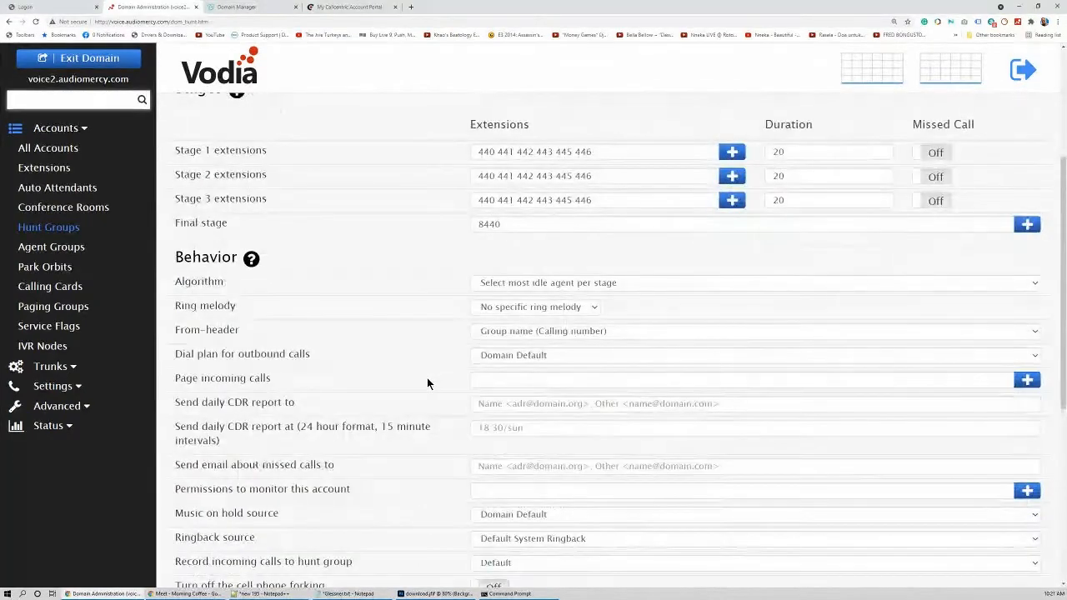
pyautogui.scroll(-5, 427, 383)
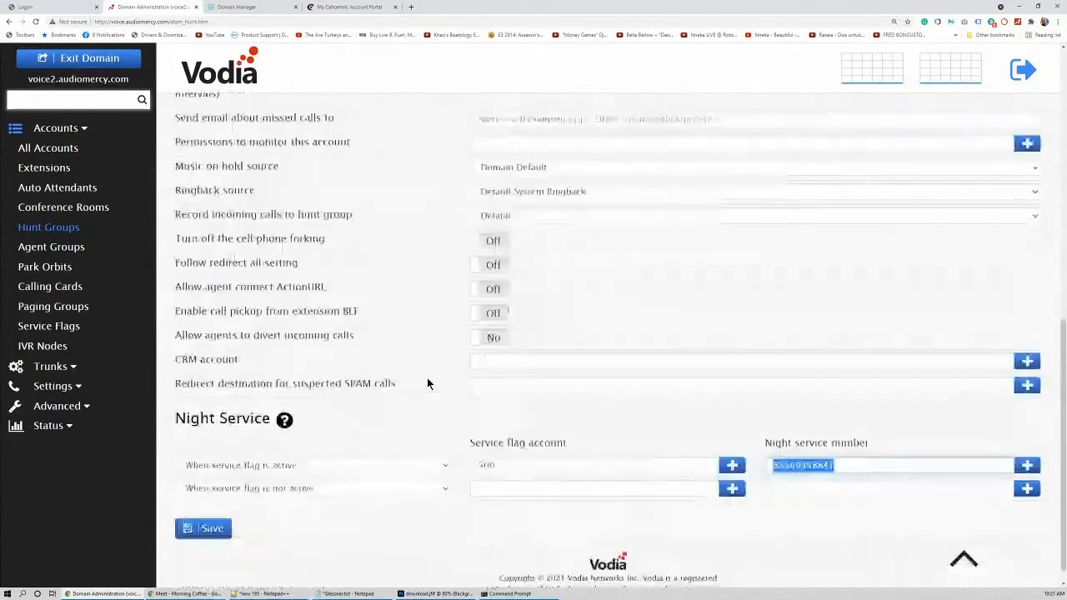
pyautogui.scroll(10, 427, 383)
pyautogui.click(88, 247)
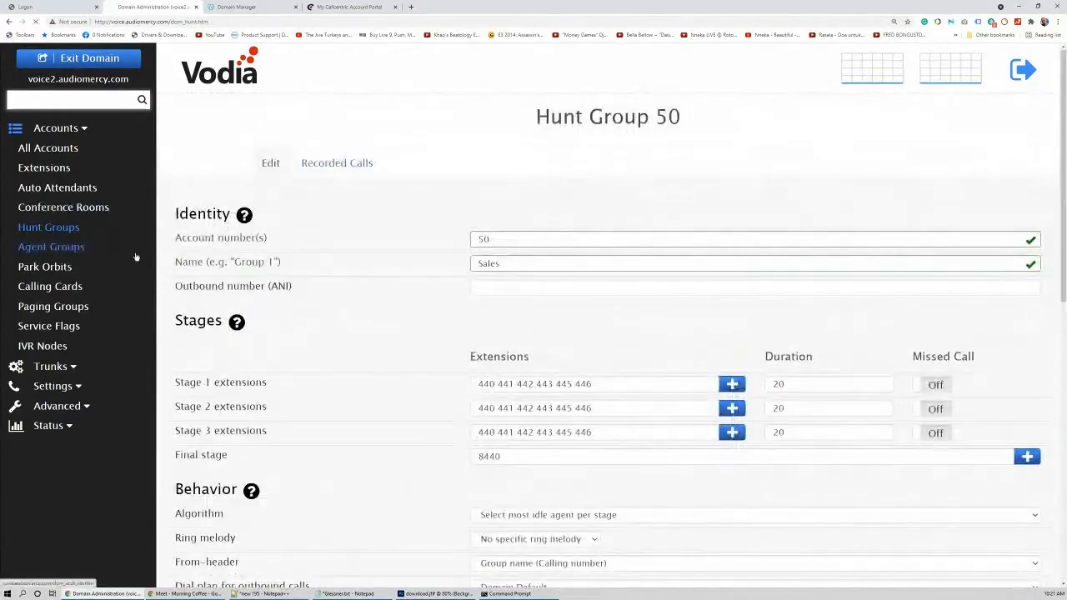
# Create a new agent group with account number 51 and open it for editing.
pyautogui.click(308, 242)
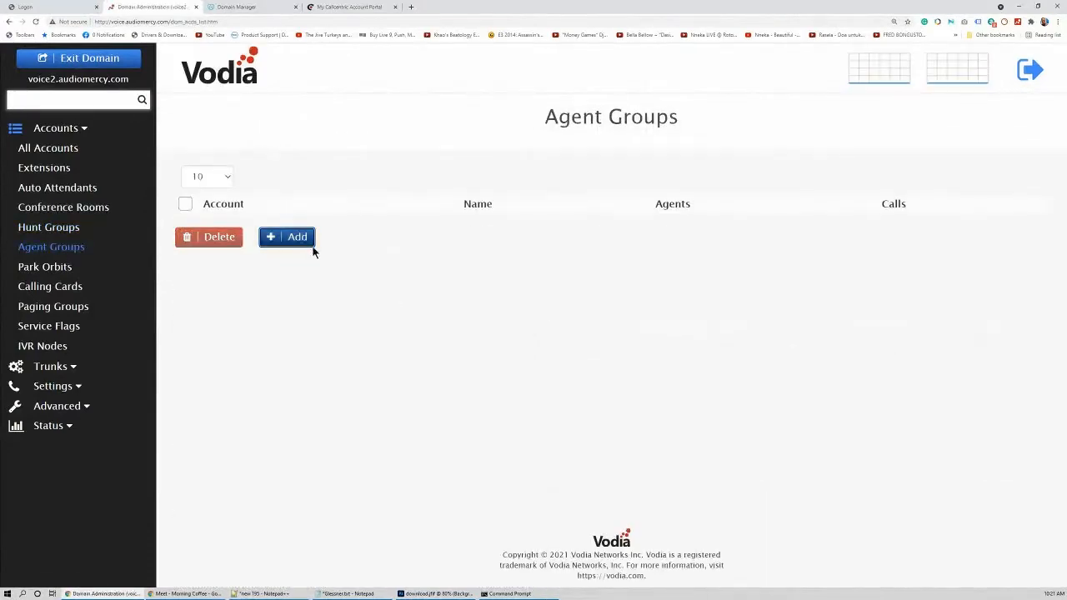
pyautogui.click(565, 123)
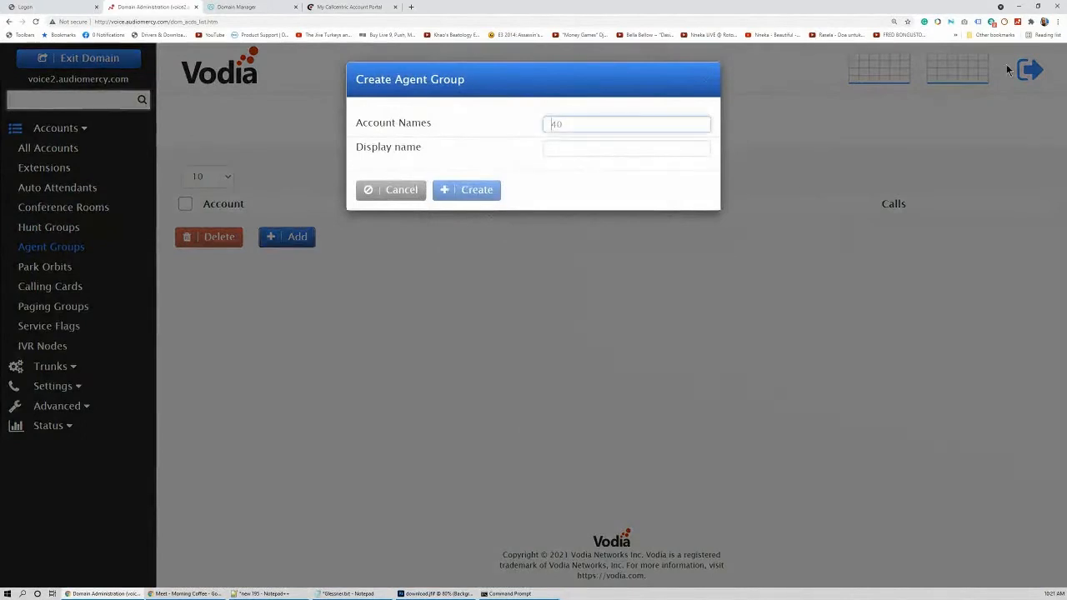
pyautogui.write('51')
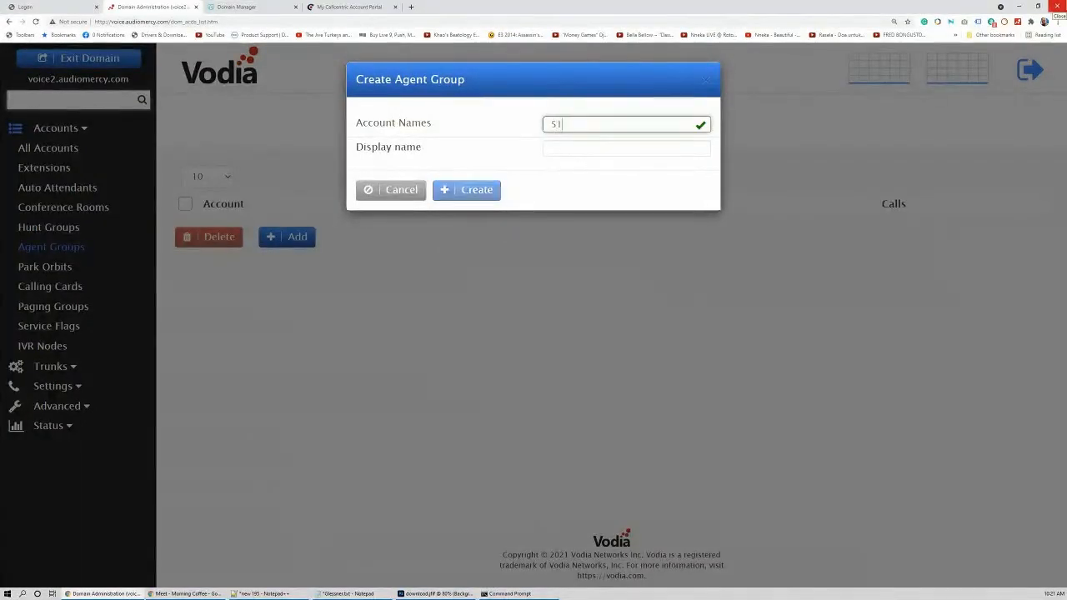
pyautogui.click(467, 189)
pyautogui.click(211, 223)
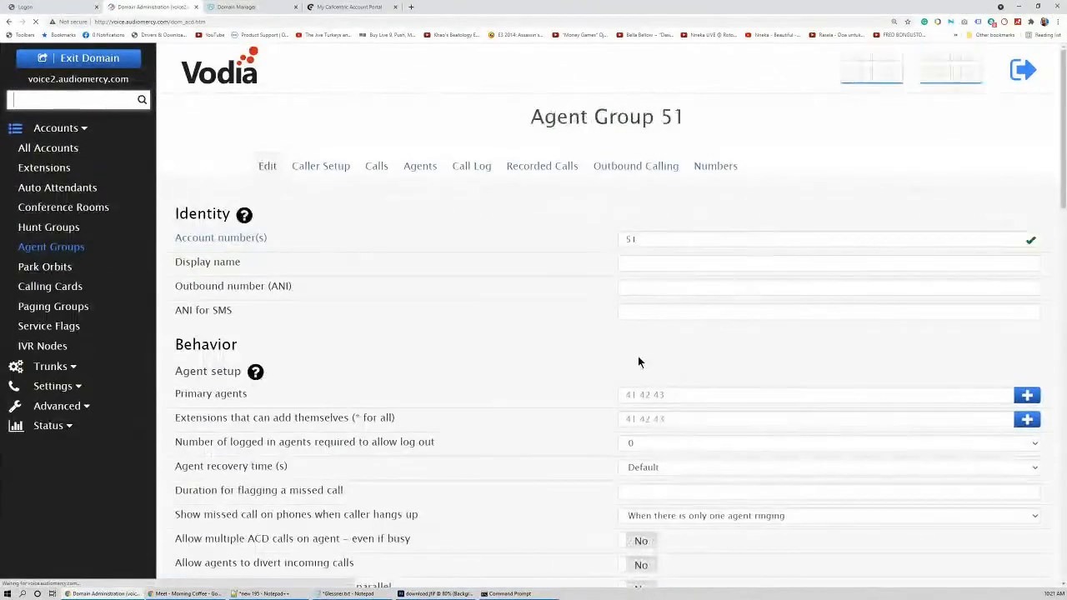
# Set primary agents to 440–448 and allow any extension (*) to add themselves.
pyautogui.scroll(-1, 503, 296)
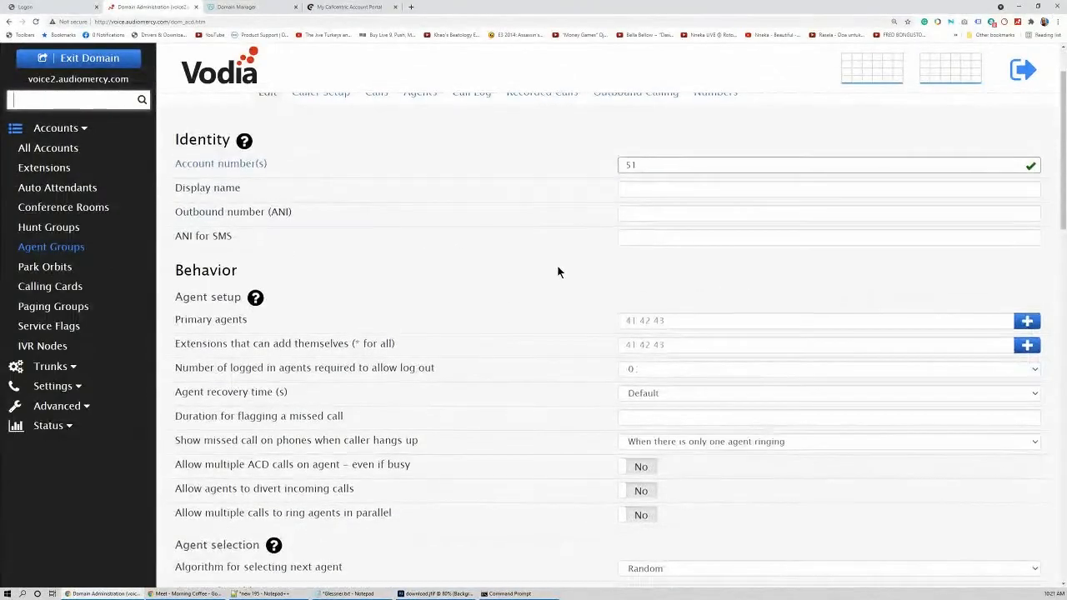
pyautogui.scroll(-1, 645, 231)
pyautogui.click(658, 256)
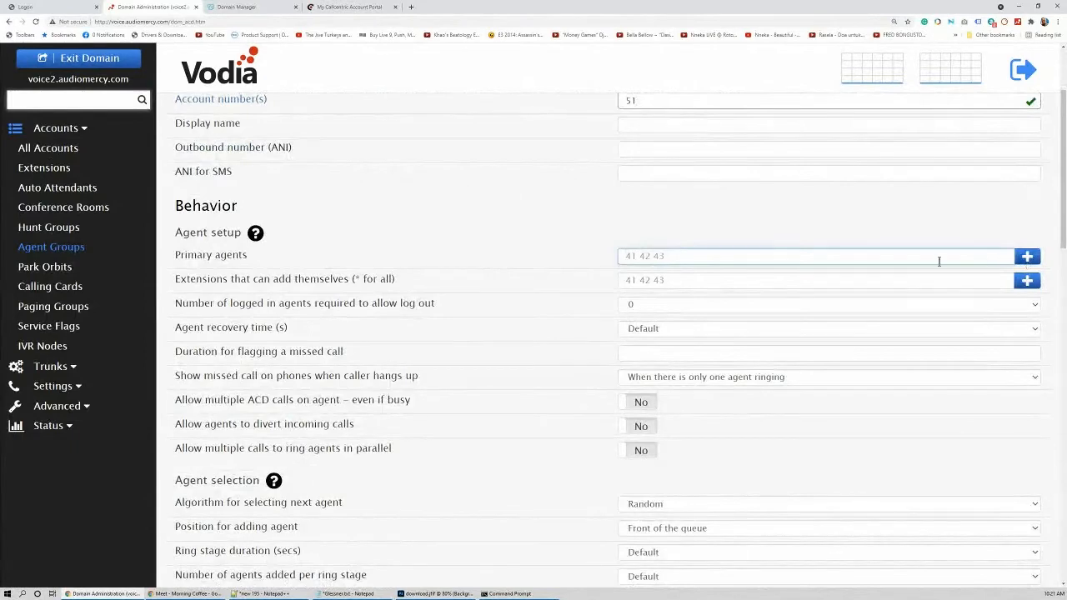
pyautogui.write('440 441 442 443 444 445 446 44')
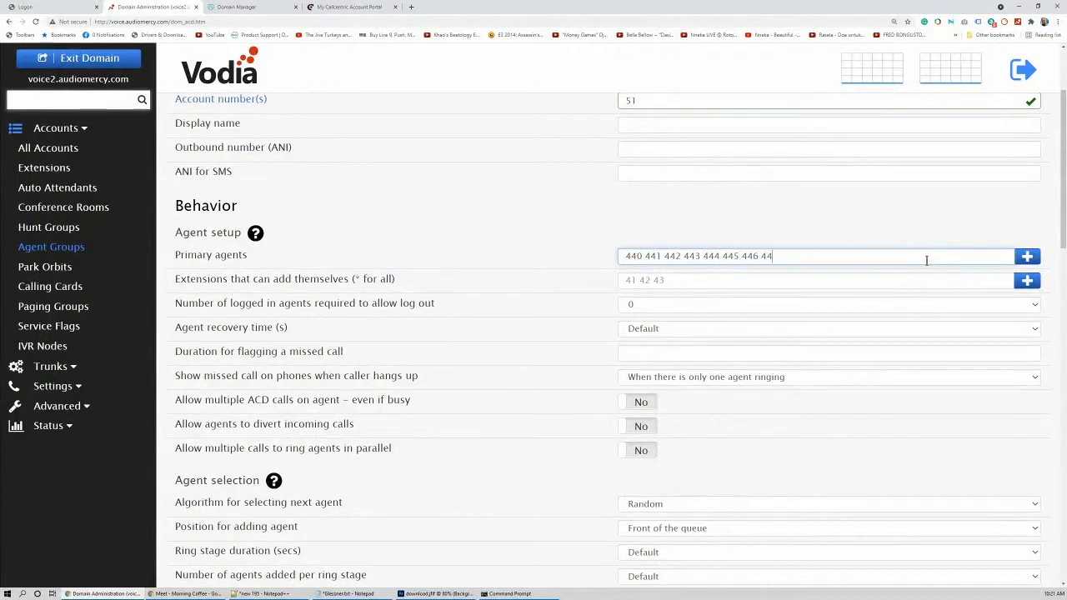
pyautogui.write('7 448')
pyautogui.hotkey('ctrl', 'a')
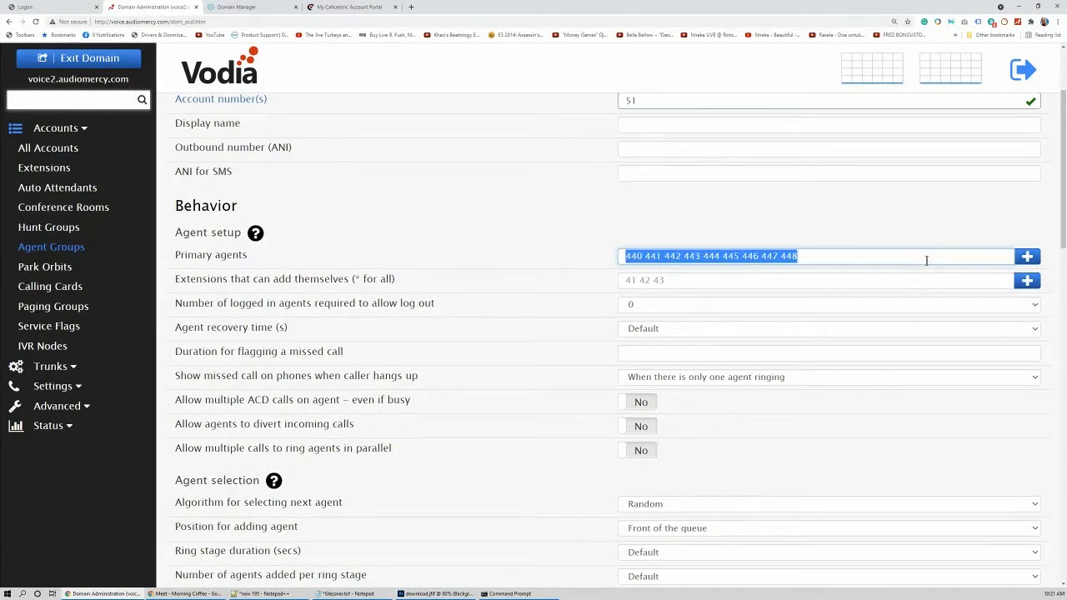
pyautogui.click(640, 286)
pyautogui.write('*')
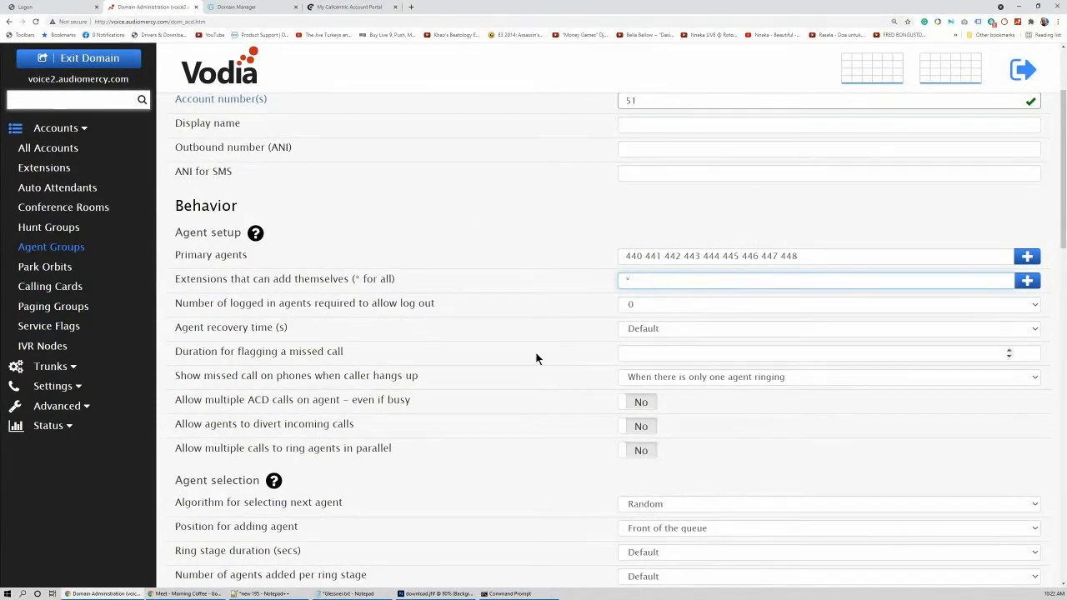
pyautogui.scroll(-2, 600, 340)
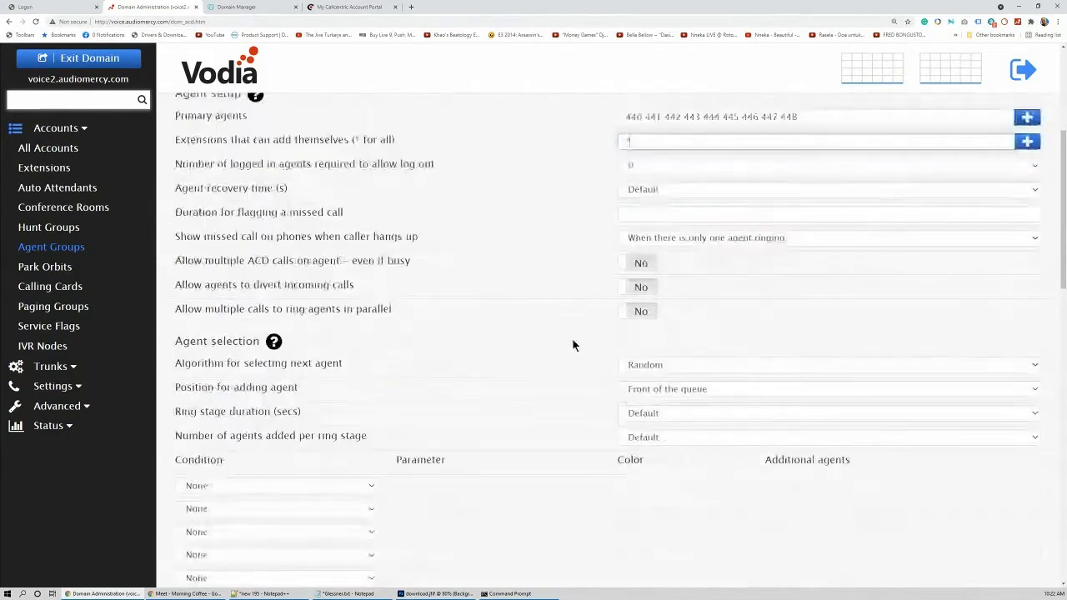
pyautogui.scroll(2, 573, 344)
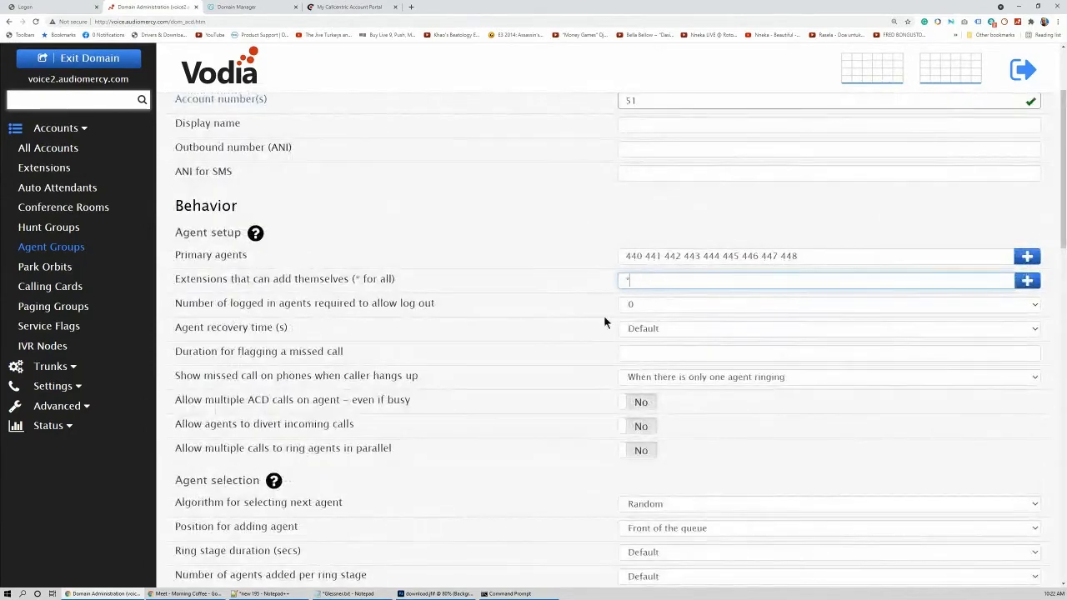
# Set the agent selection algorithm to 'Use preference from the Agents setting'.
pyautogui.scroll(-2, 567, 363)
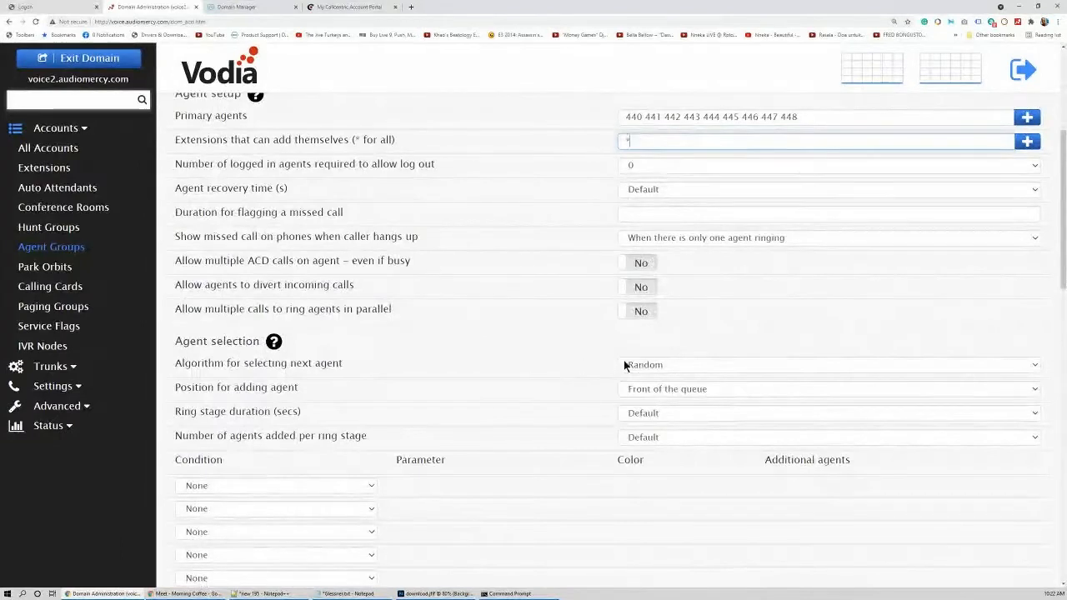
pyautogui.moveTo(183, 342); pyautogui.dragTo(239, 344)
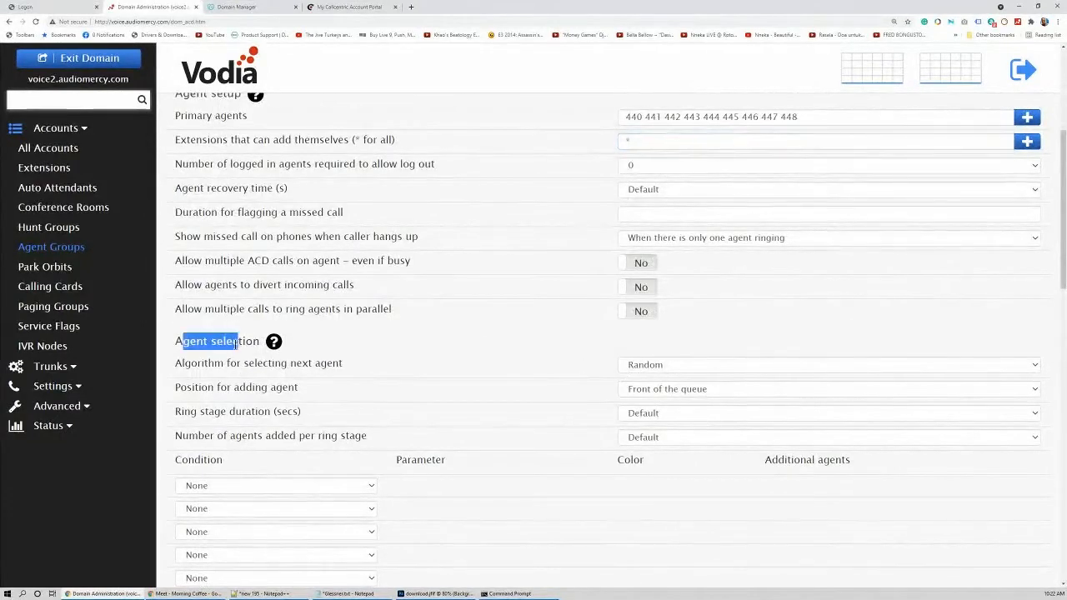
pyautogui.click(631, 365)
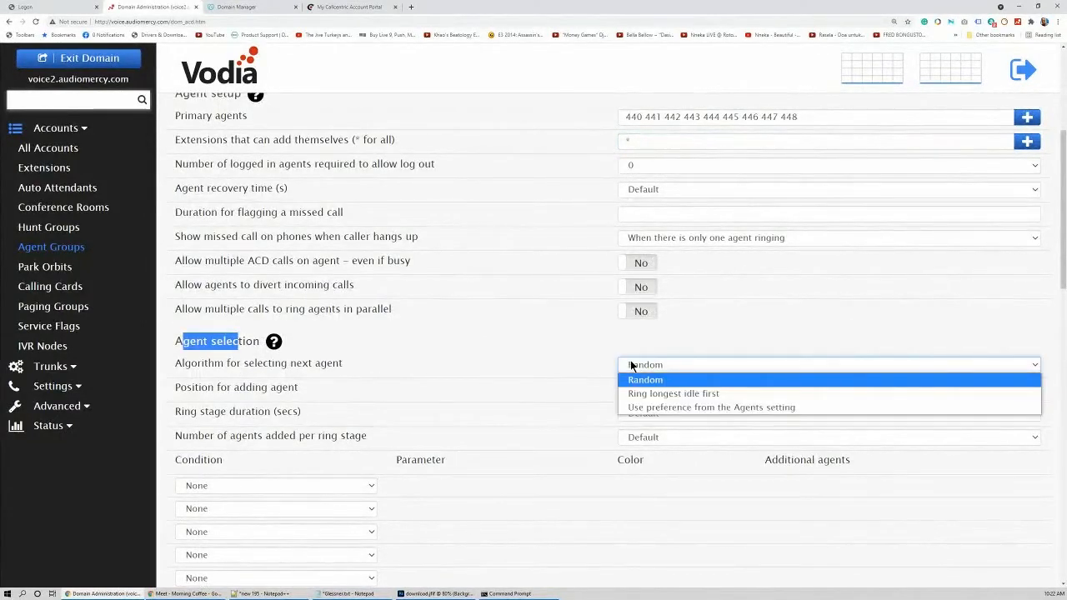
pyautogui.click(657, 408)
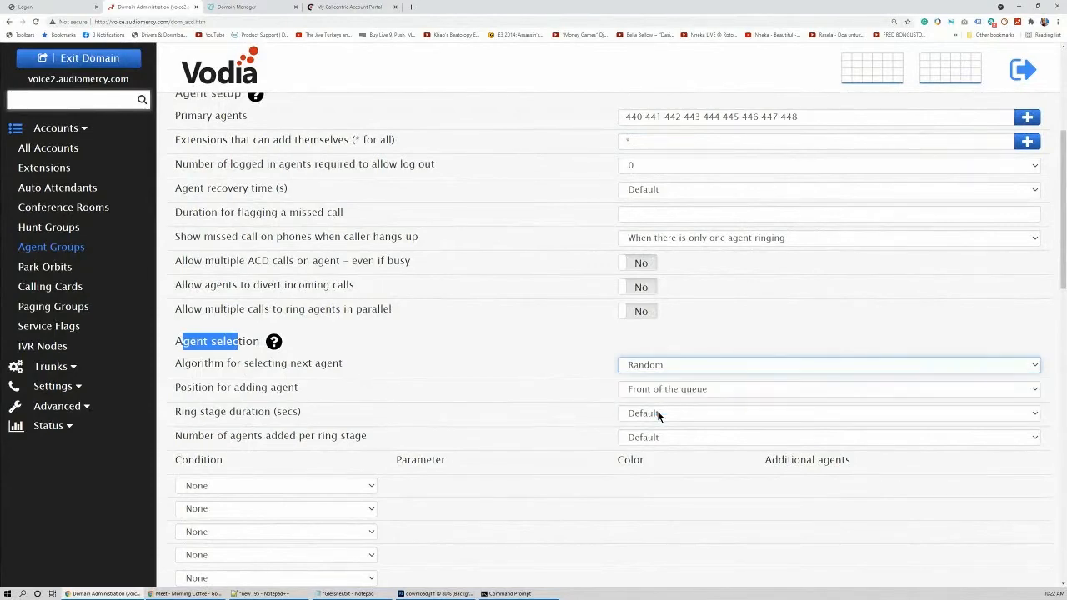
pyautogui.scroll(3, 609, 417)
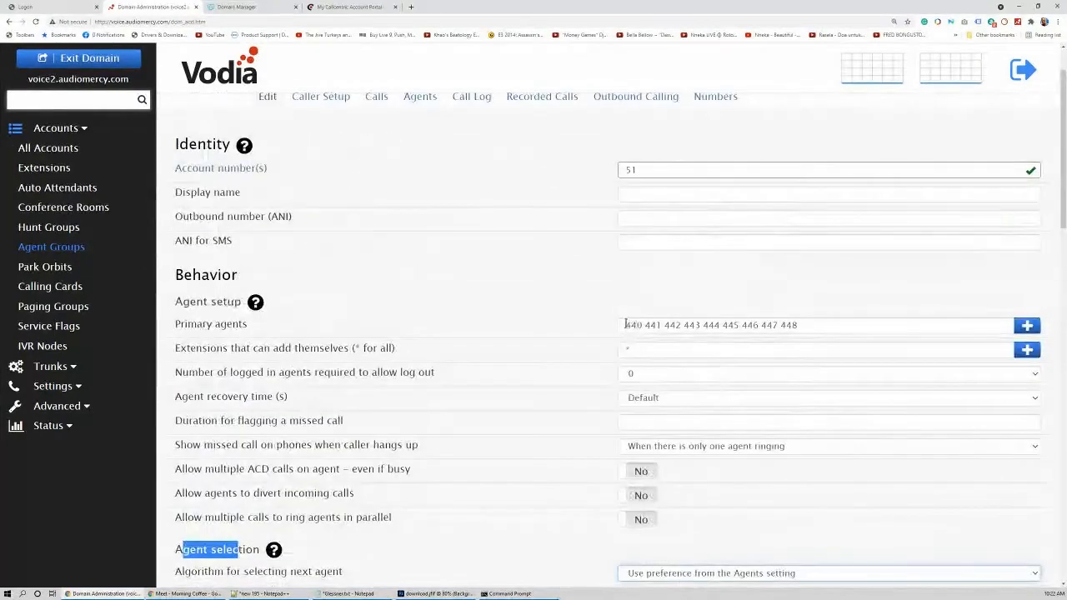
pyautogui.moveTo(626, 325); pyautogui.dragTo(840, 324)
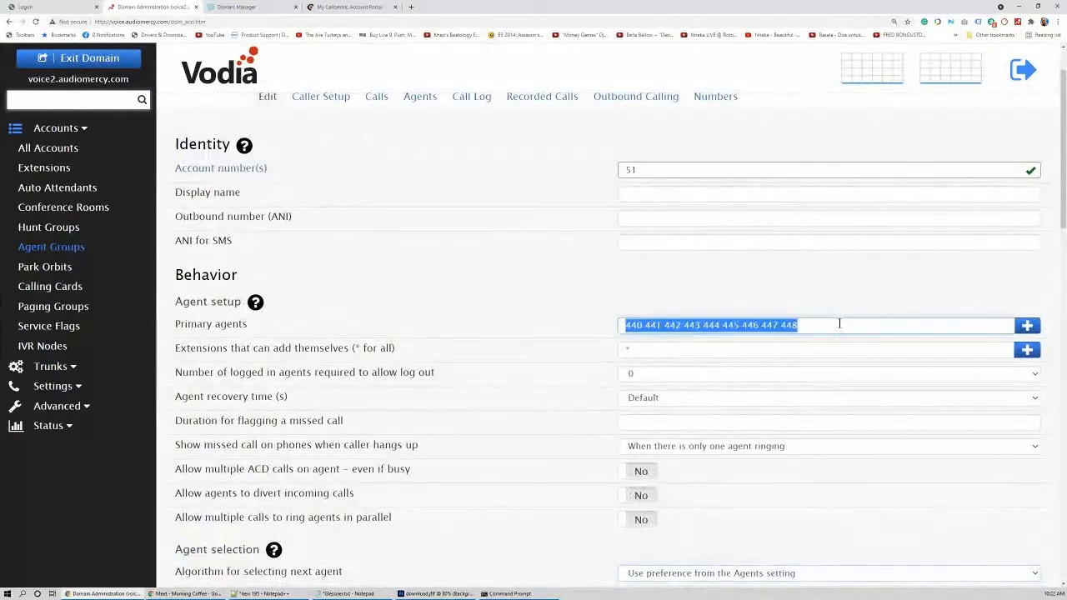
pyautogui.click(636, 327)
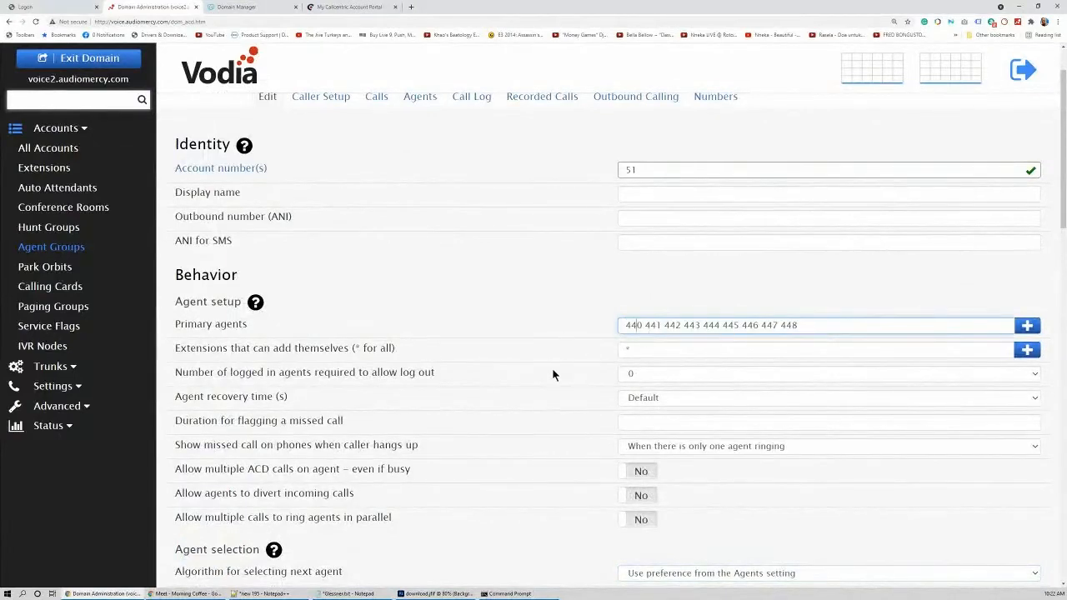
# Add 3 agents per ring stage, keeping agents added at Front and Default stage duration.
pyautogui.scroll(-3, 552, 375)
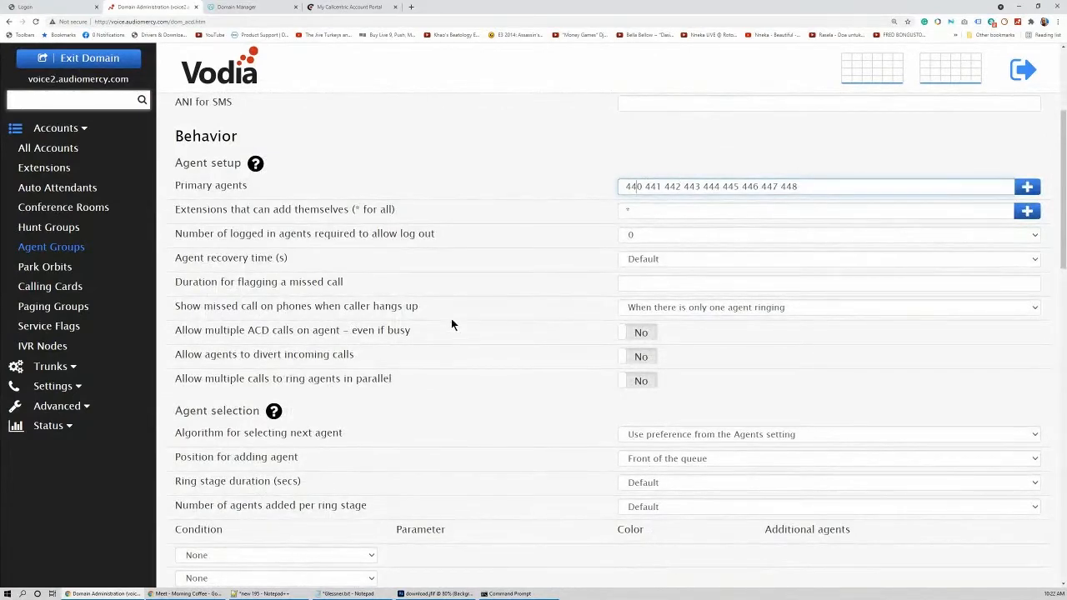
pyautogui.scroll(-1, 511, 326)
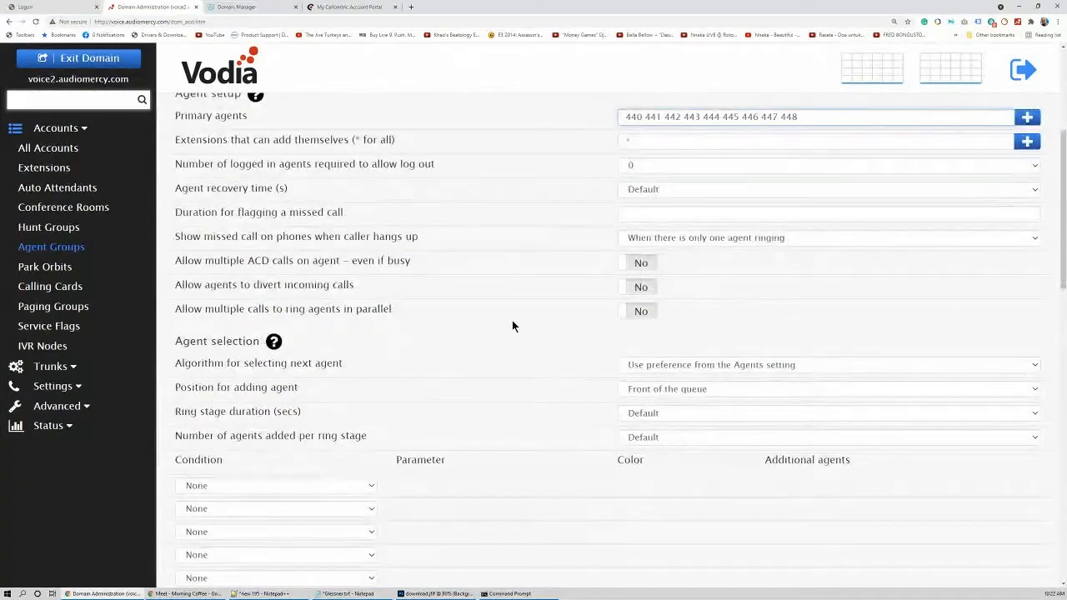
pyautogui.click(643, 390)
pyautogui.click(642, 390)
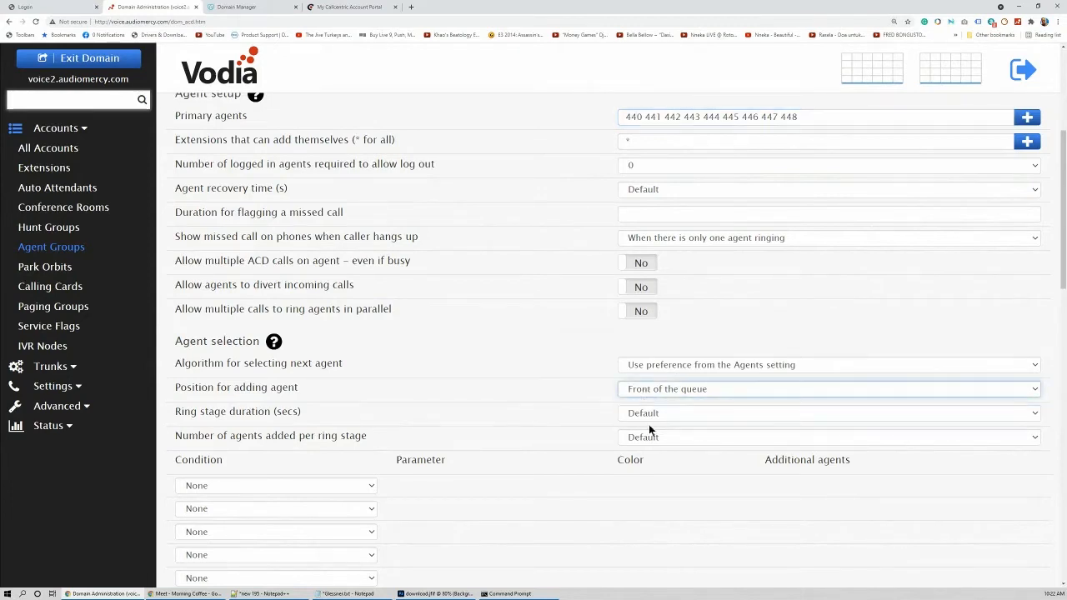
pyautogui.click(649, 416)
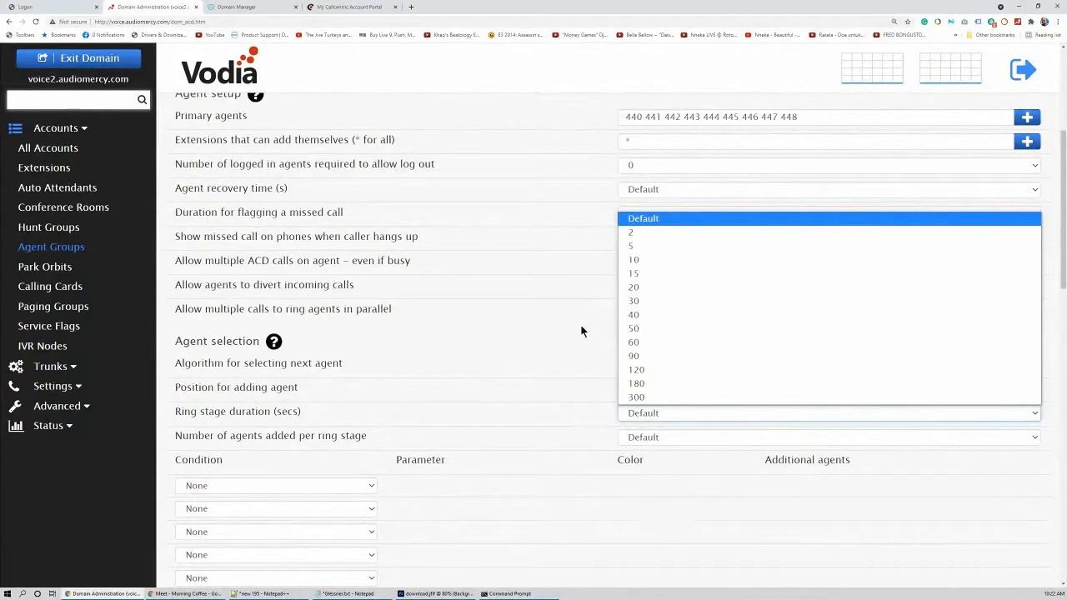
pyautogui.click(554, 389)
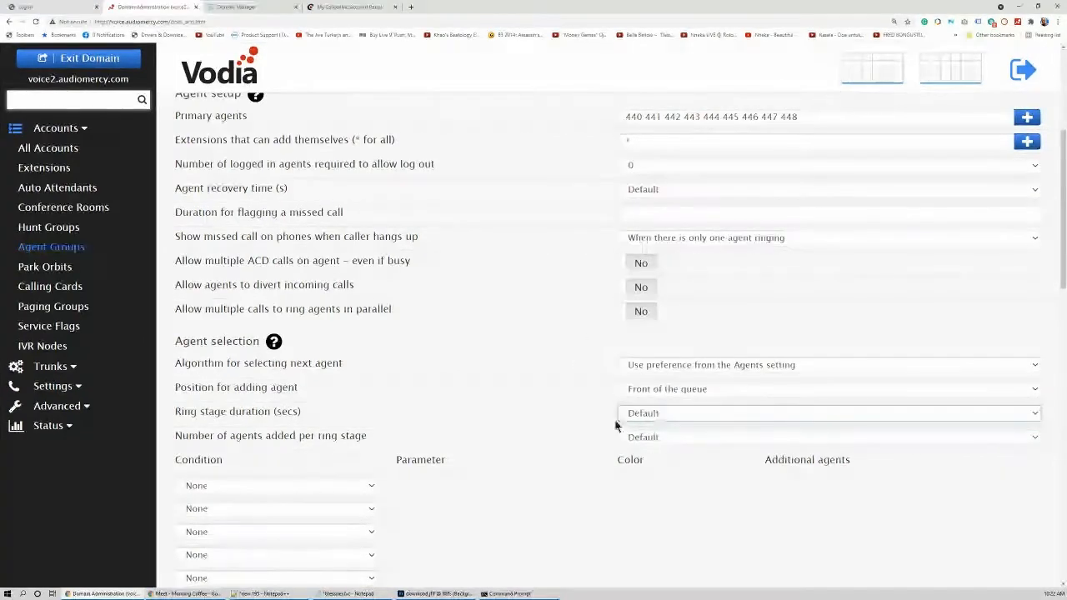
pyautogui.click(676, 437)
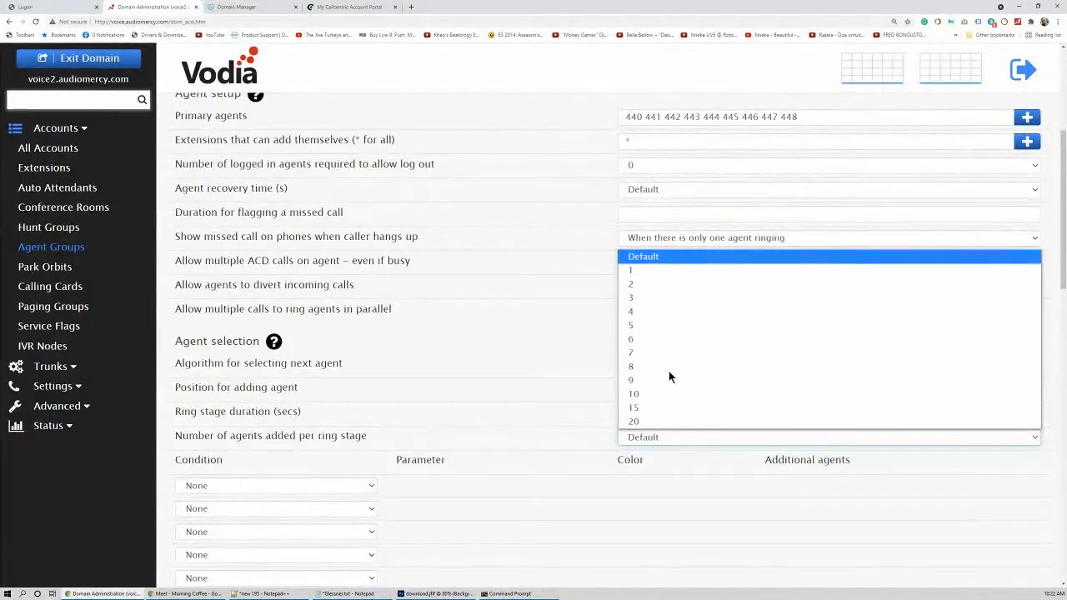
pyautogui.click(636, 300)
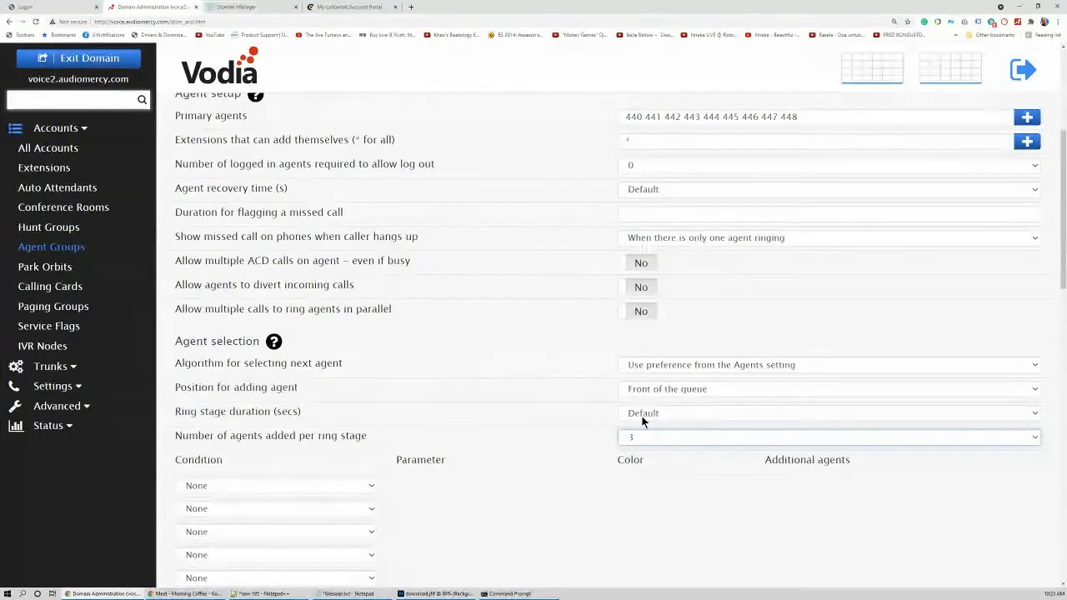
pyautogui.scroll(-4, 500, 317)
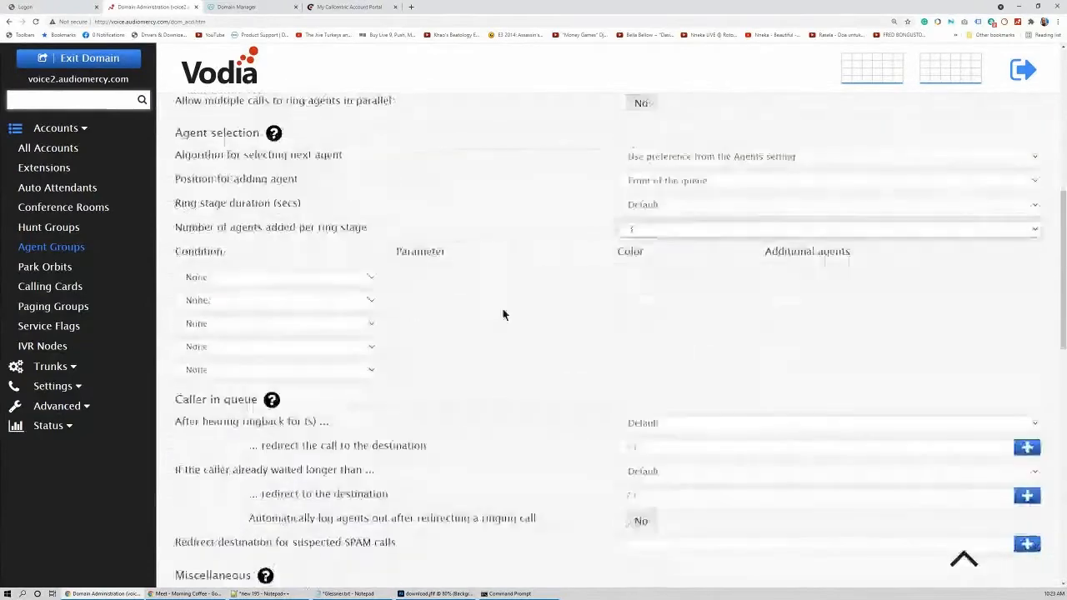
pyautogui.scroll(-8, 540, 271)
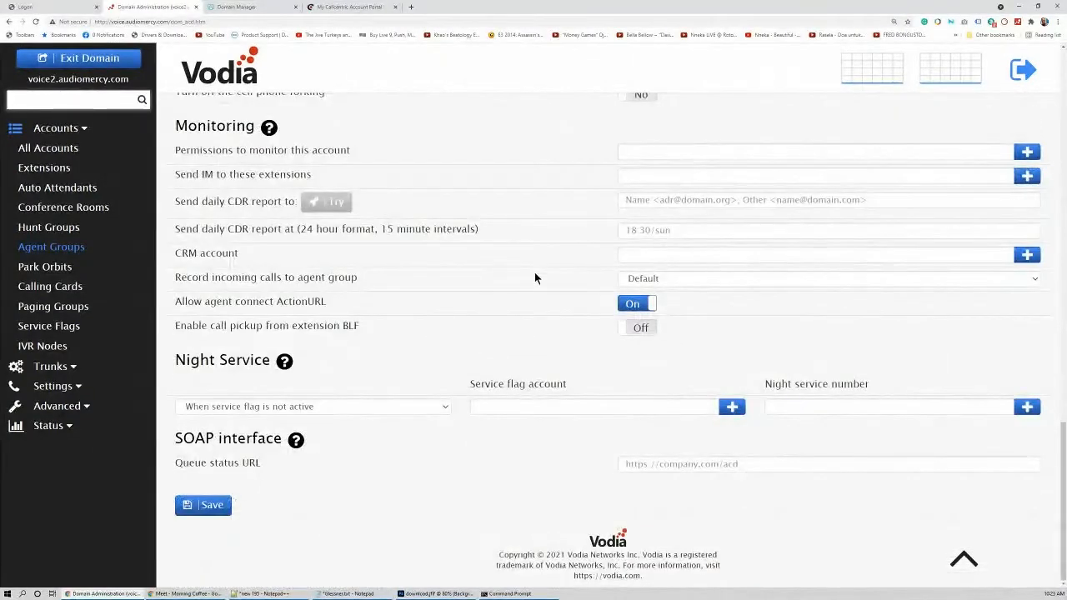
pyautogui.moveTo(173, 360); pyautogui.dragTo(266, 360)
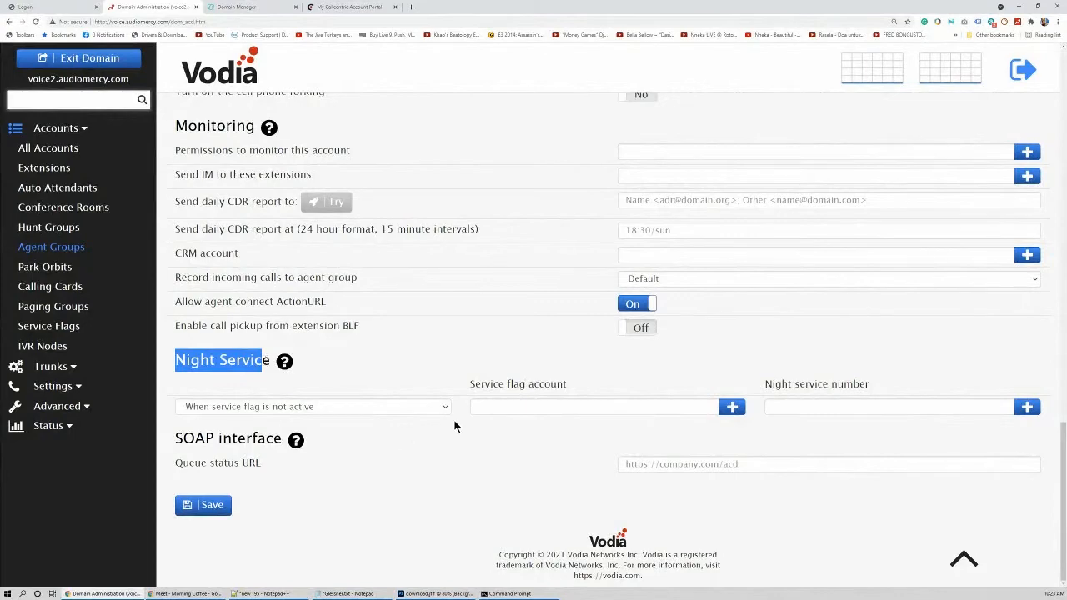
pyautogui.click(722, 410)
pyautogui.click(364, 153)
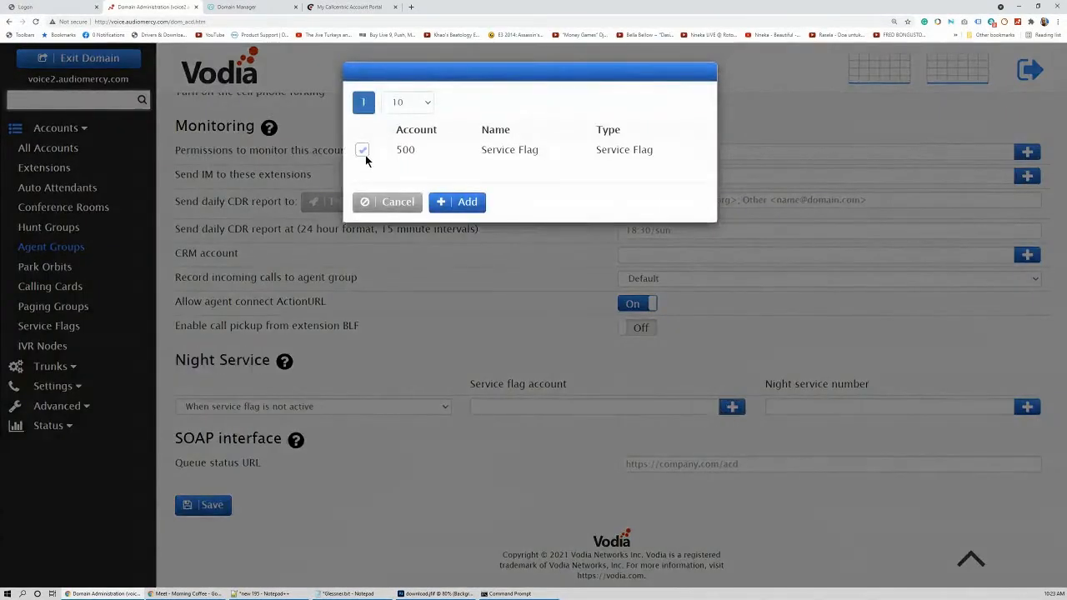
pyautogui.click(385, 202)
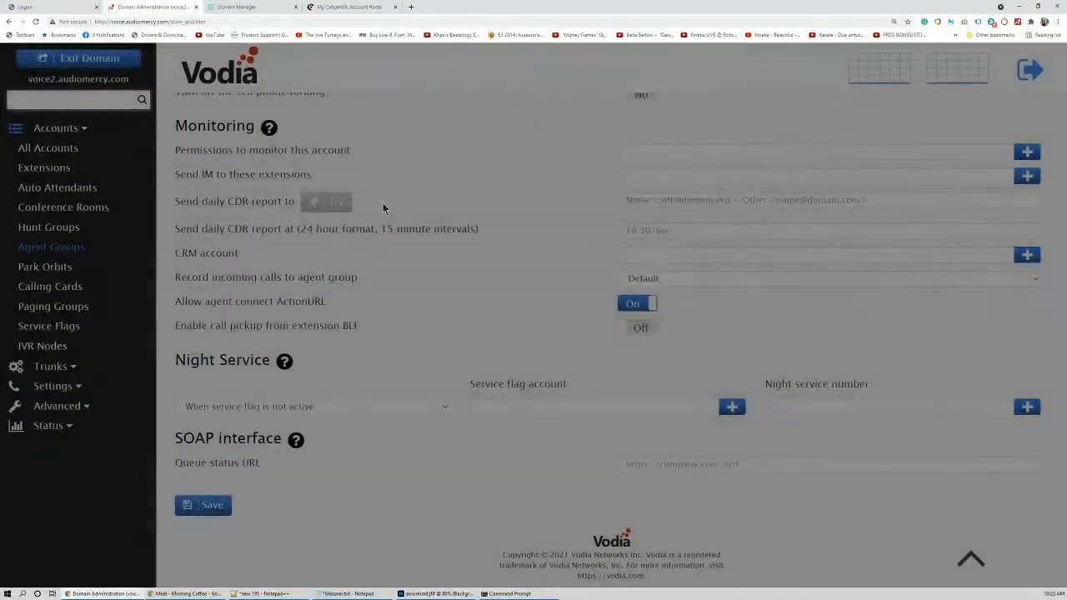
pyautogui.scroll(8, 547, 363)
pyautogui.scroll(6, 543, 358)
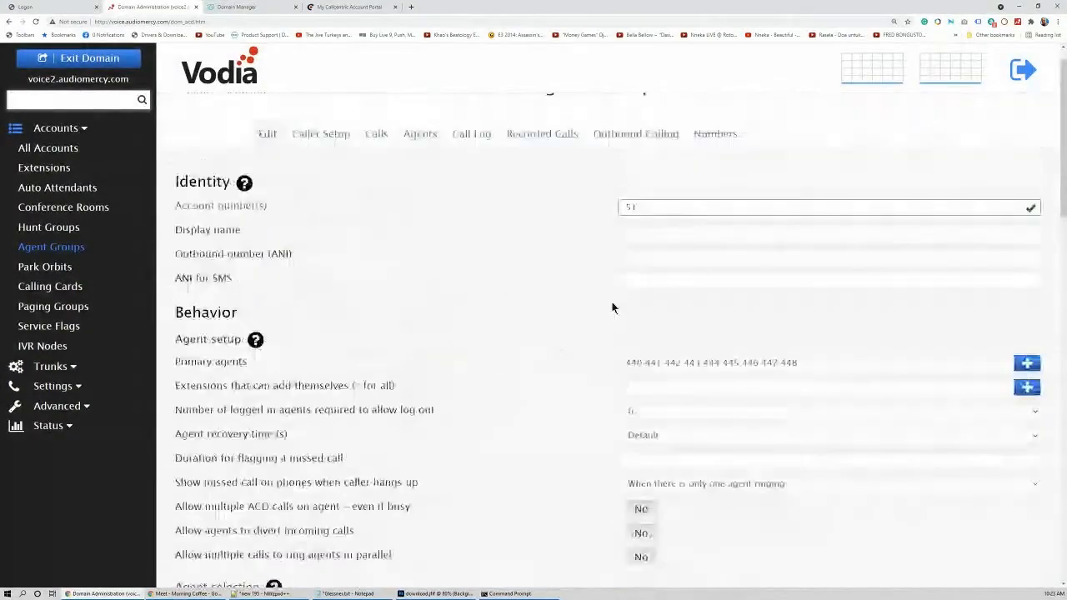
# Append the group's DID phone number to its account numbers.
pyautogui.click(674, 239)
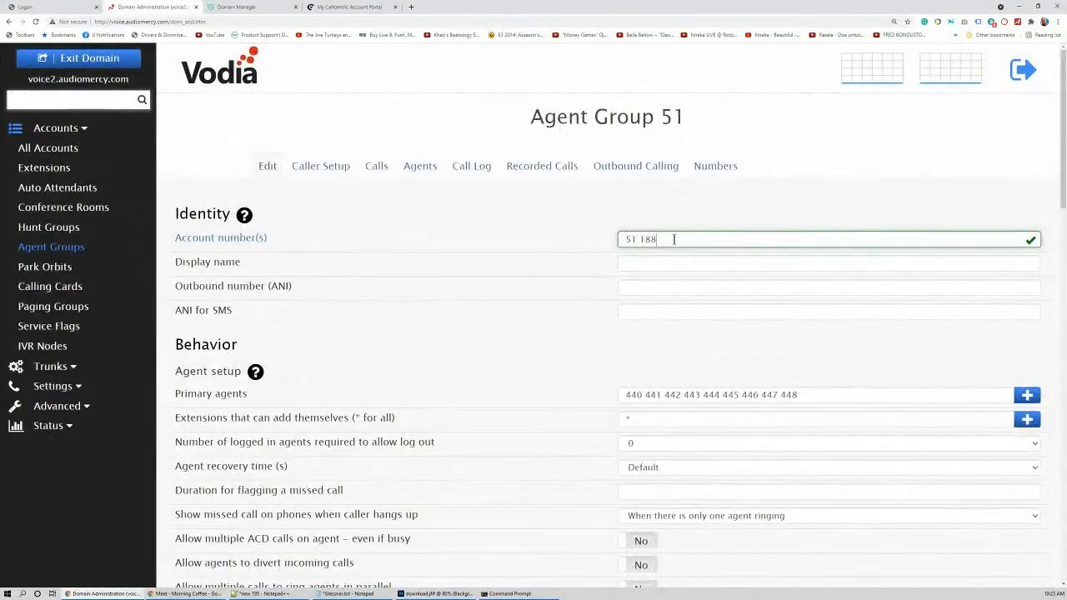
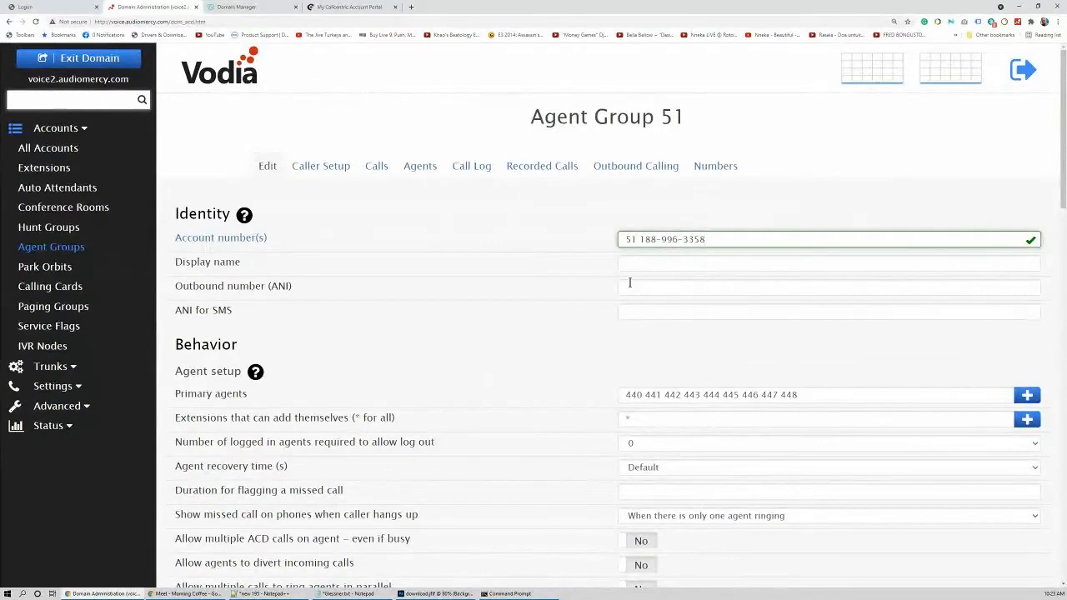
pyautogui.scroll(-15, 490, 347)
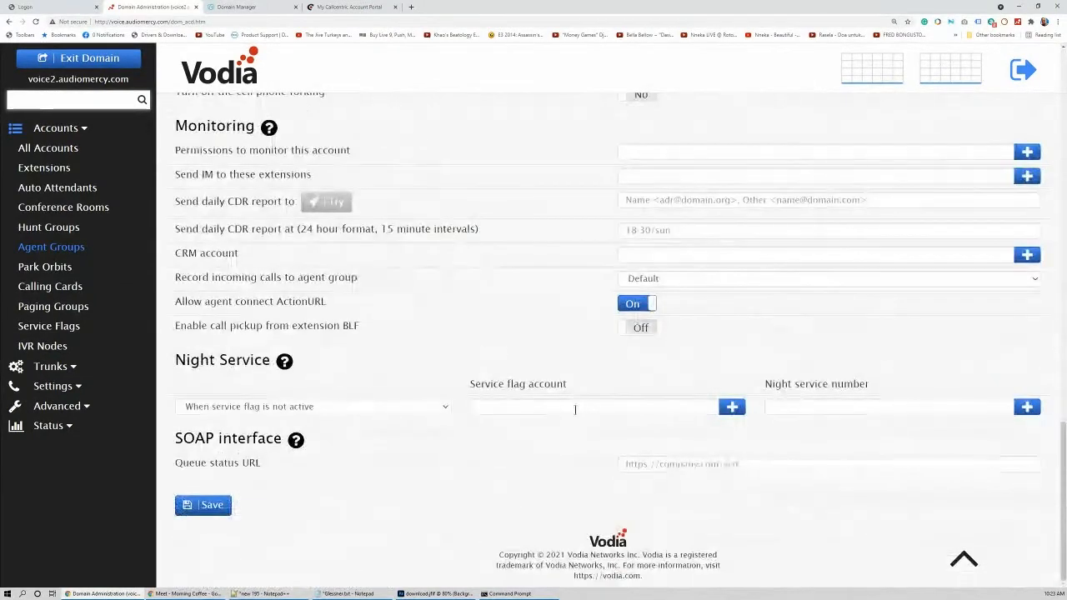
# Use service flag account 500 for night service and route it to 8440.
pyautogui.click(732, 407)
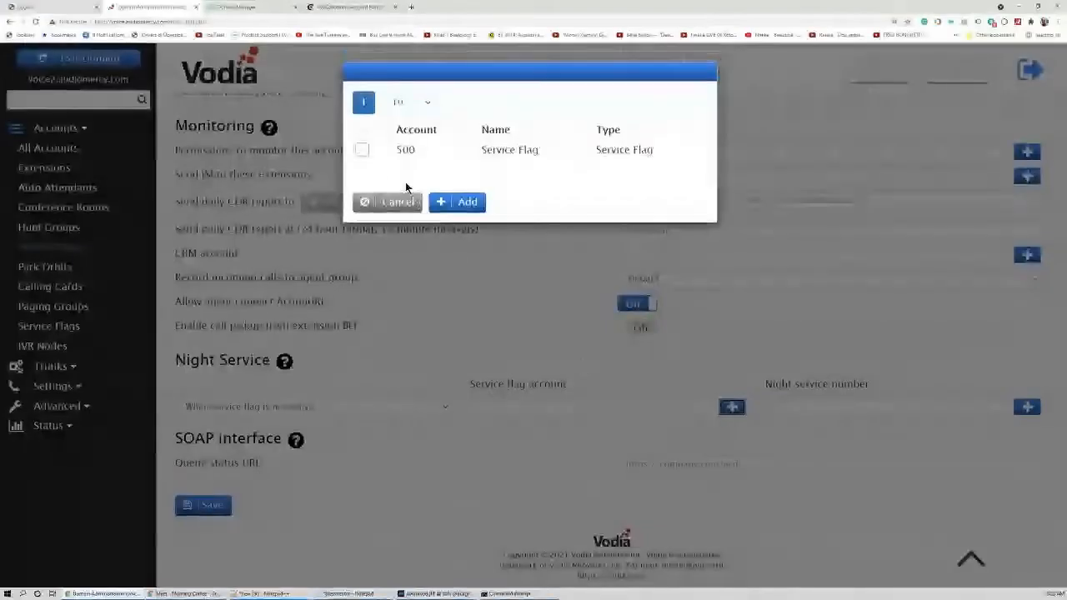
pyautogui.click(362, 150)
pyautogui.click(457, 201)
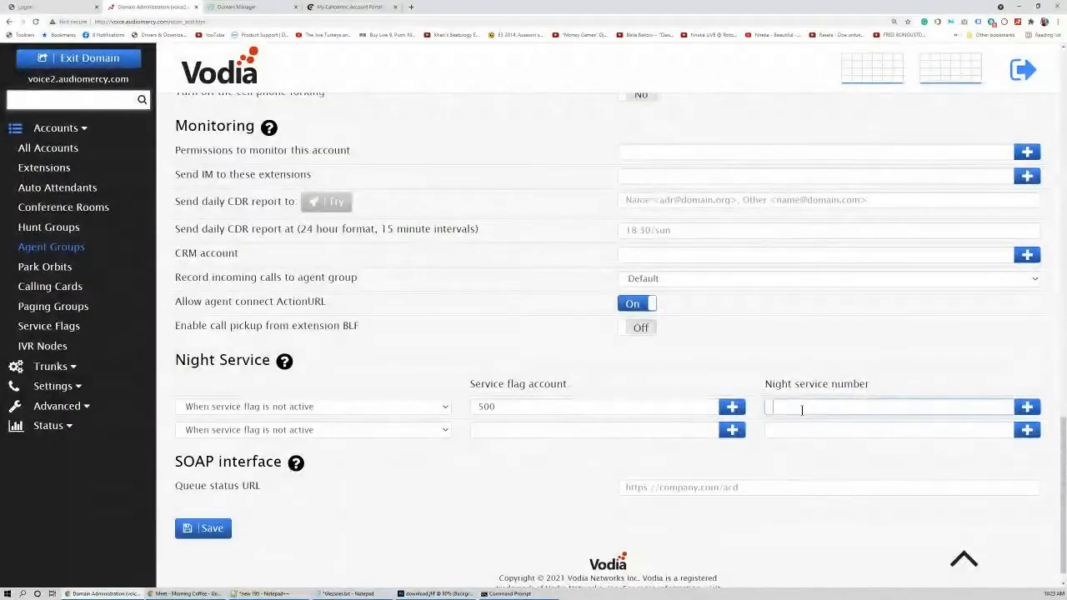
pyautogui.write('8440')
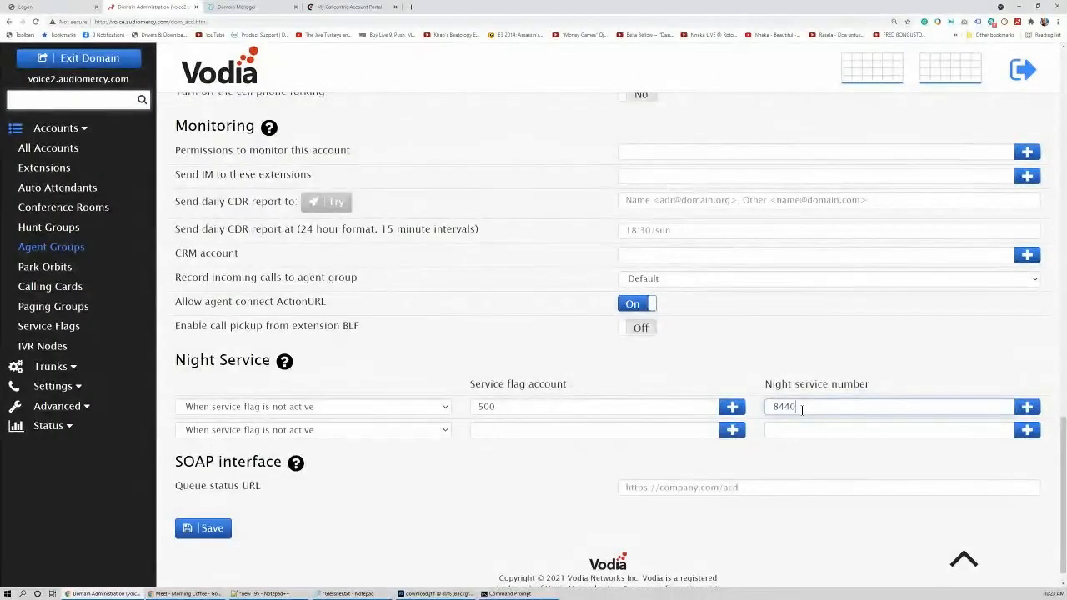
pyautogui.scroll(20, 500, 305)
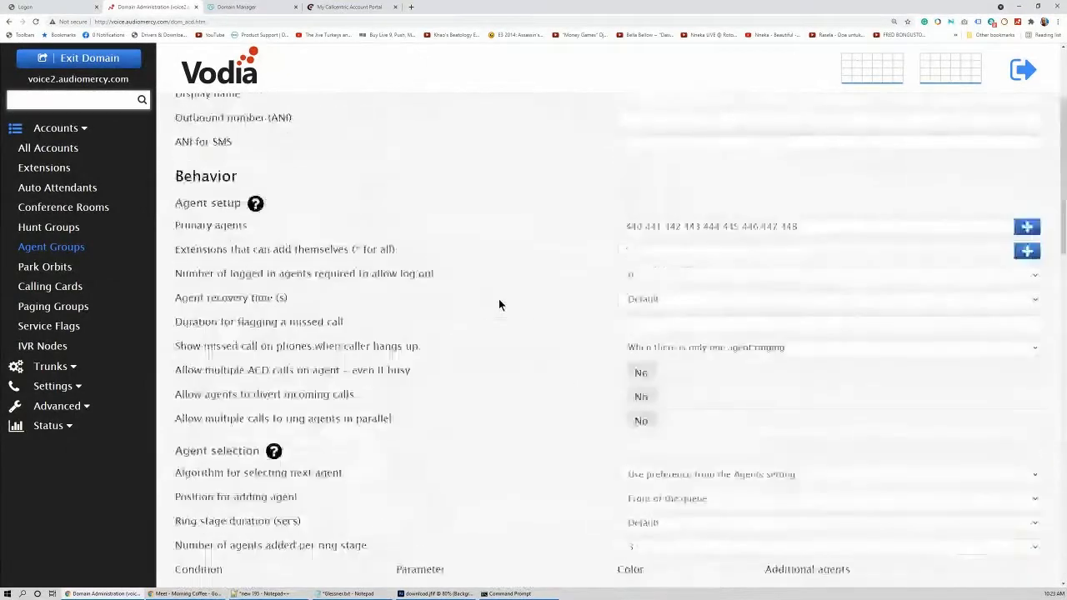
pyautogui.click(311, 166)
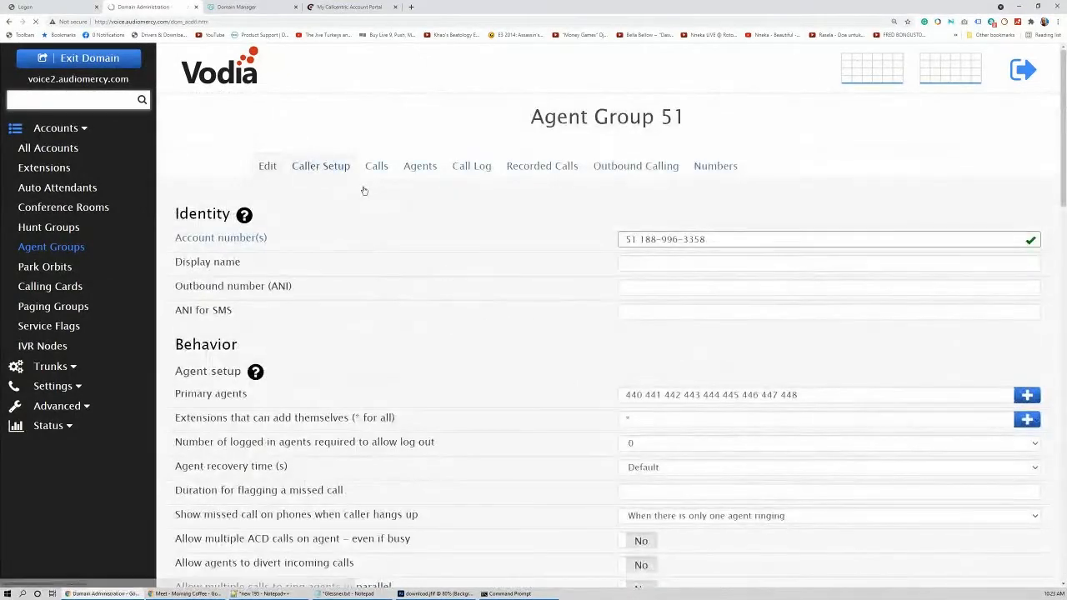
# Keep the regular ringback tone and default hold music; set background music to 'Mute to 20 %'.
pyautogui.scroll(-1, 520, 349)
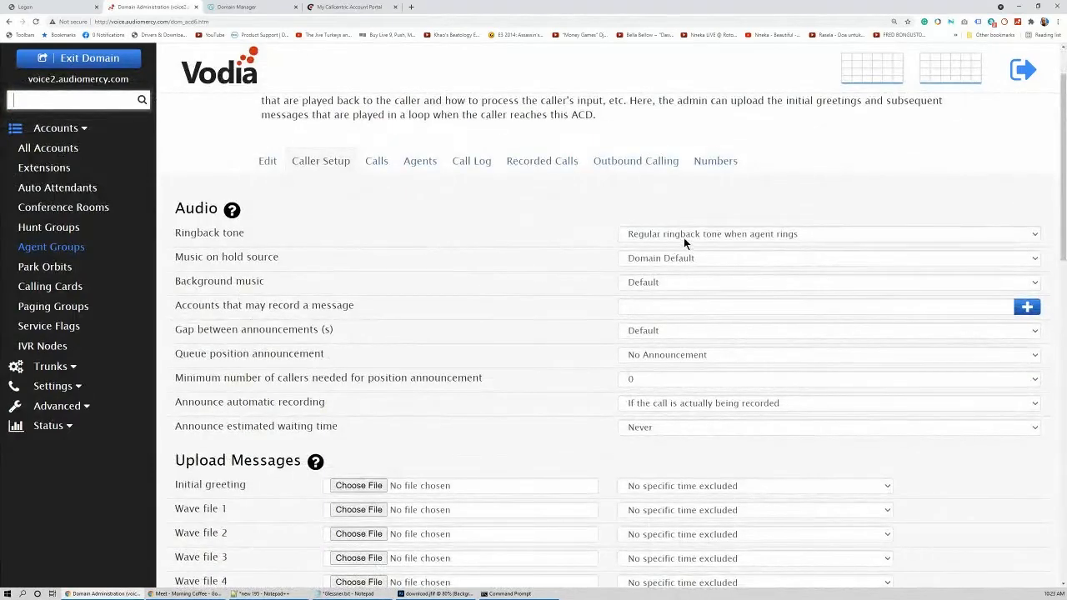
pyautogui.click(714, 233)
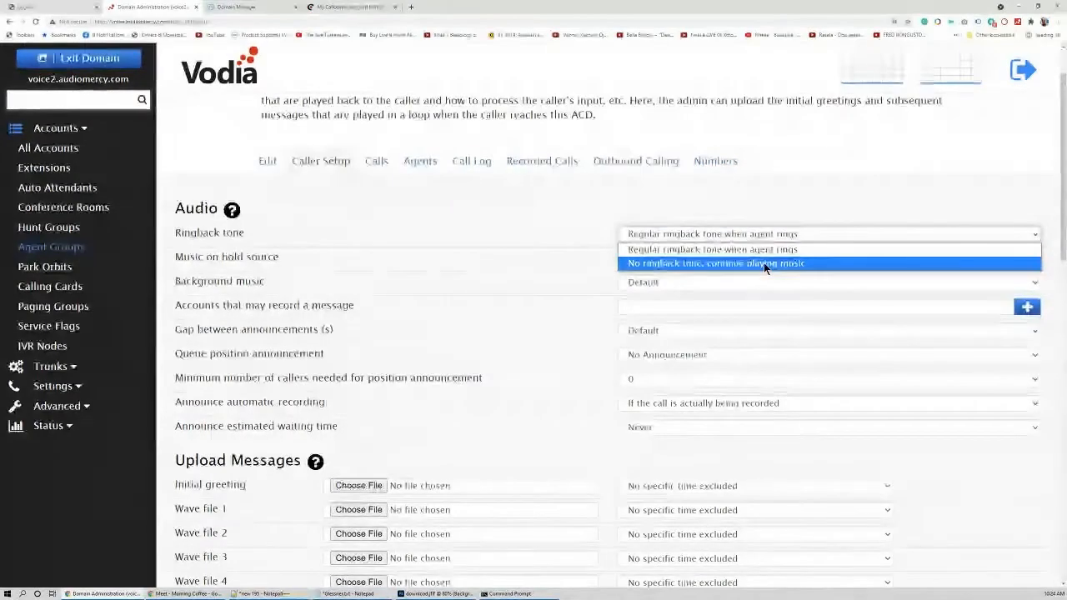
pyautogui.click(460, 236)
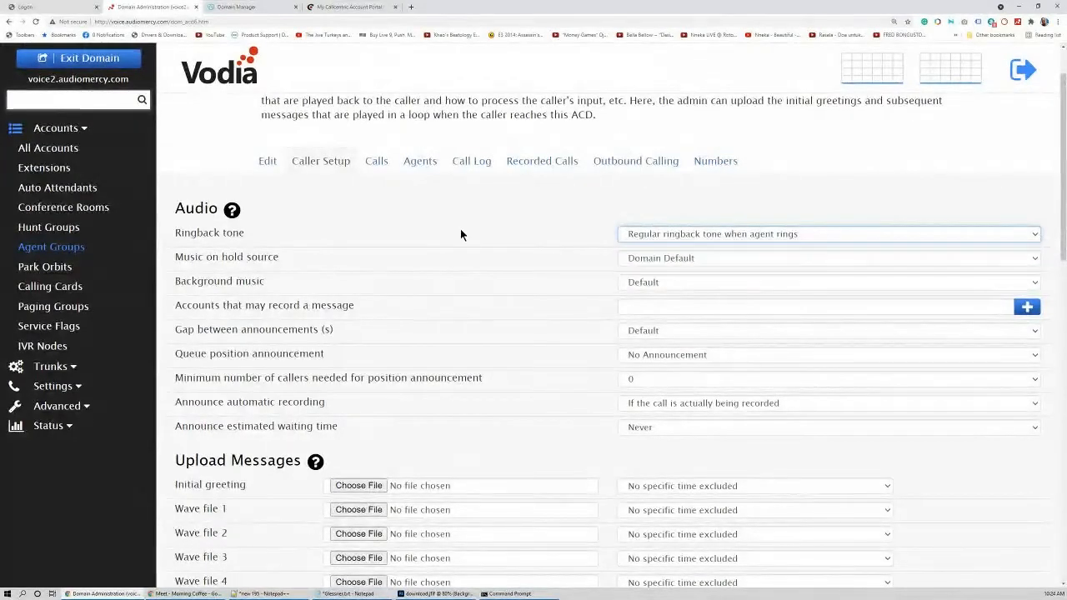
pyautogui.click(652, 259)
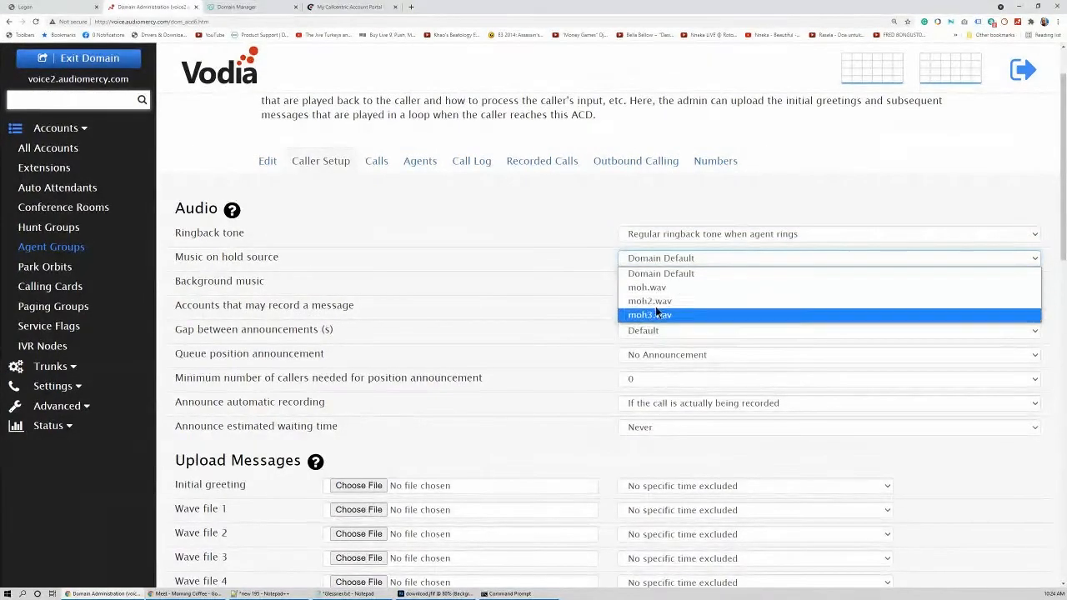
pyautogui.click(576, 291)
pyautogui.press('Tab')
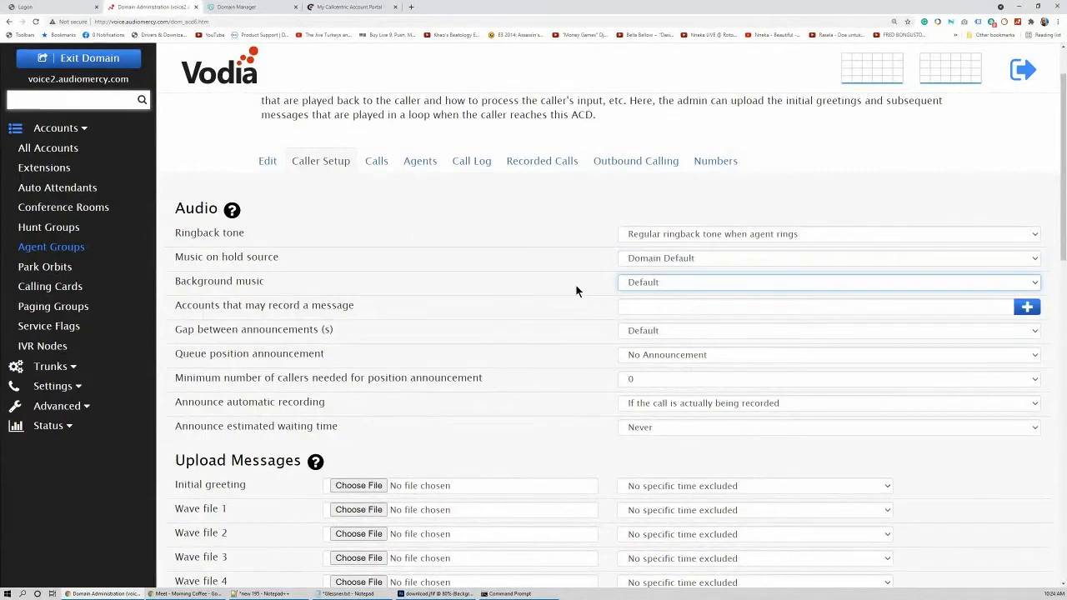
pyautogui.click(658, 289)
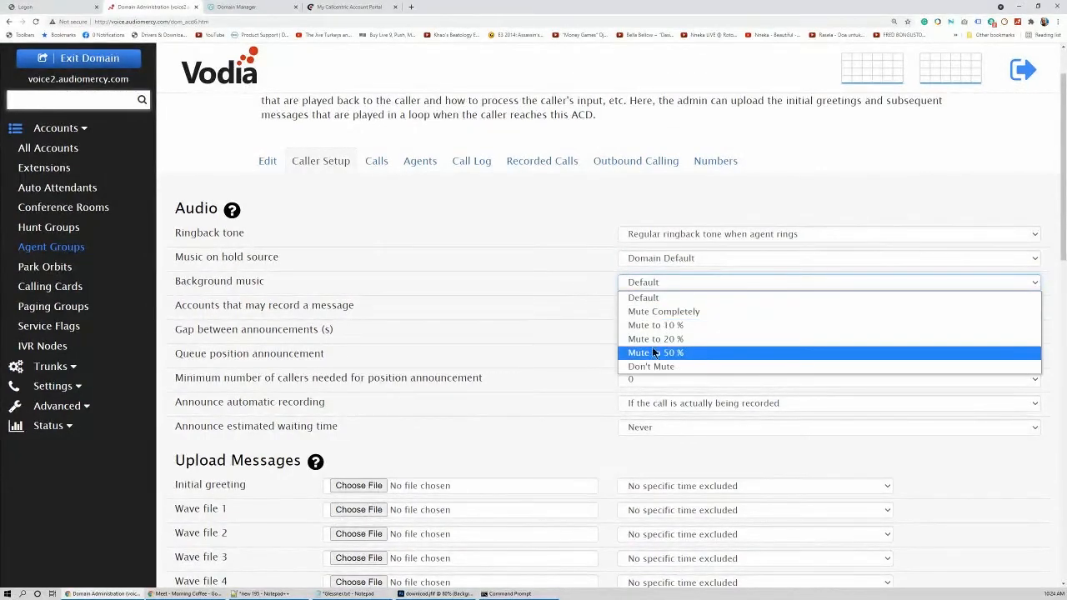
pyautogui.click(653, 337)
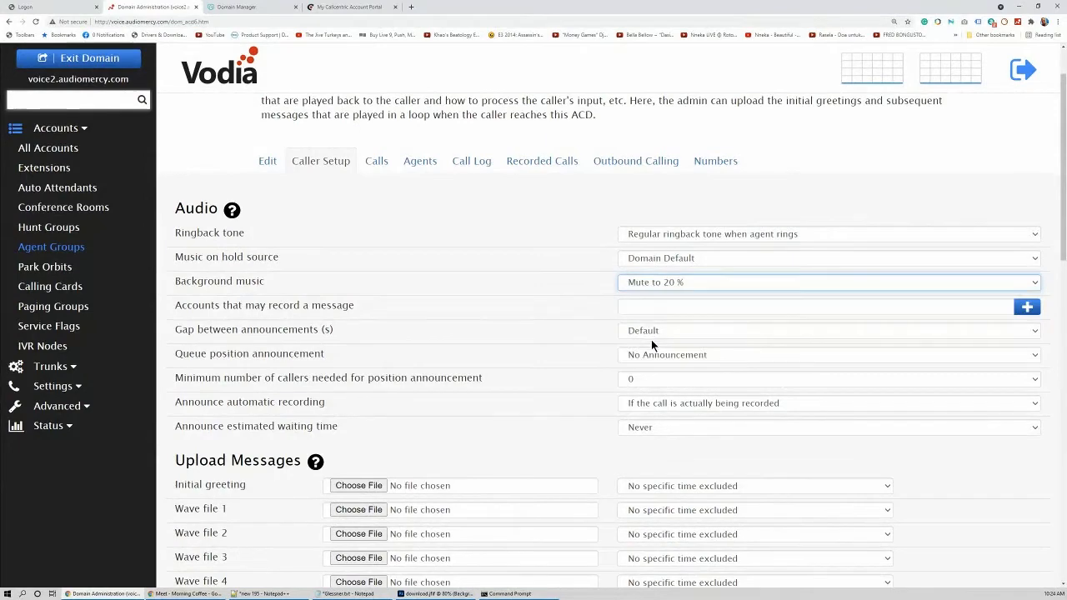
pyautogui.scroll(-2, 192, 500)
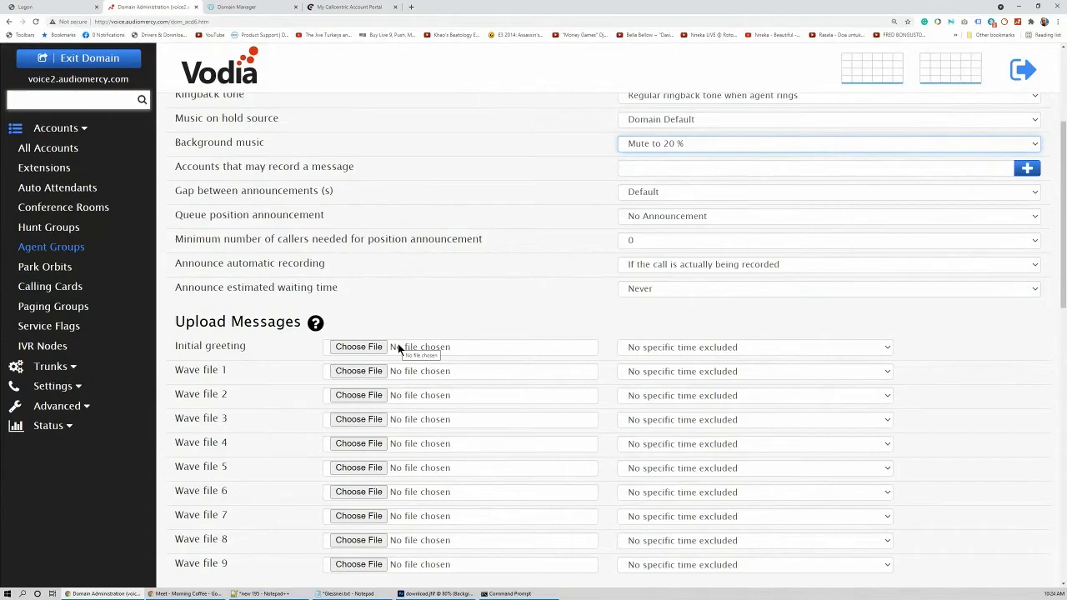
pyautogui.scroll(-1, 371, 352)
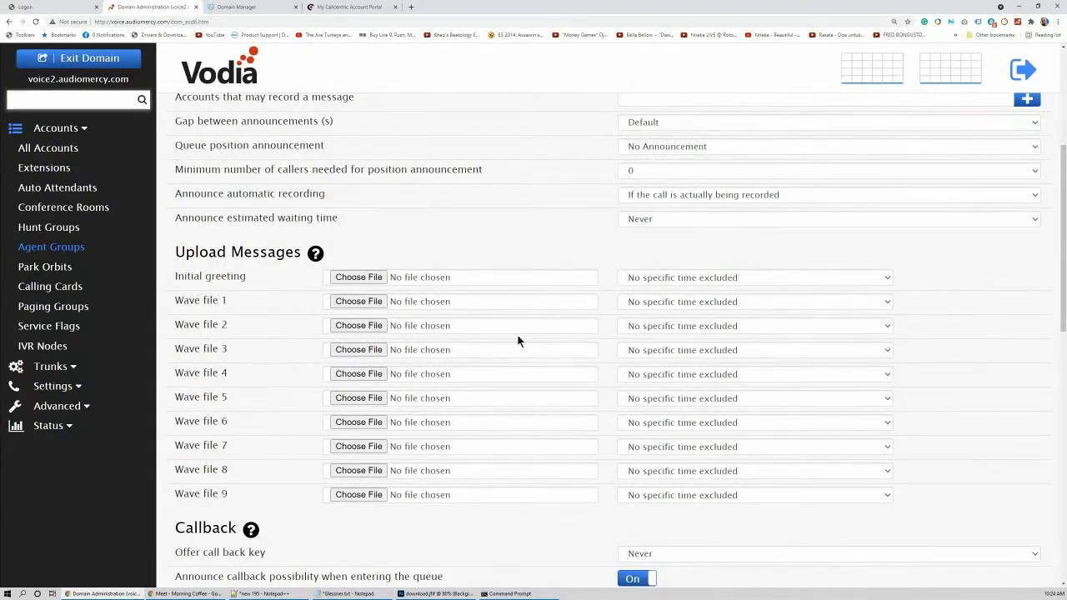
pyautogui.scroll(3, 597, 378)
pyautogui.scroll(-1, 597, 380)
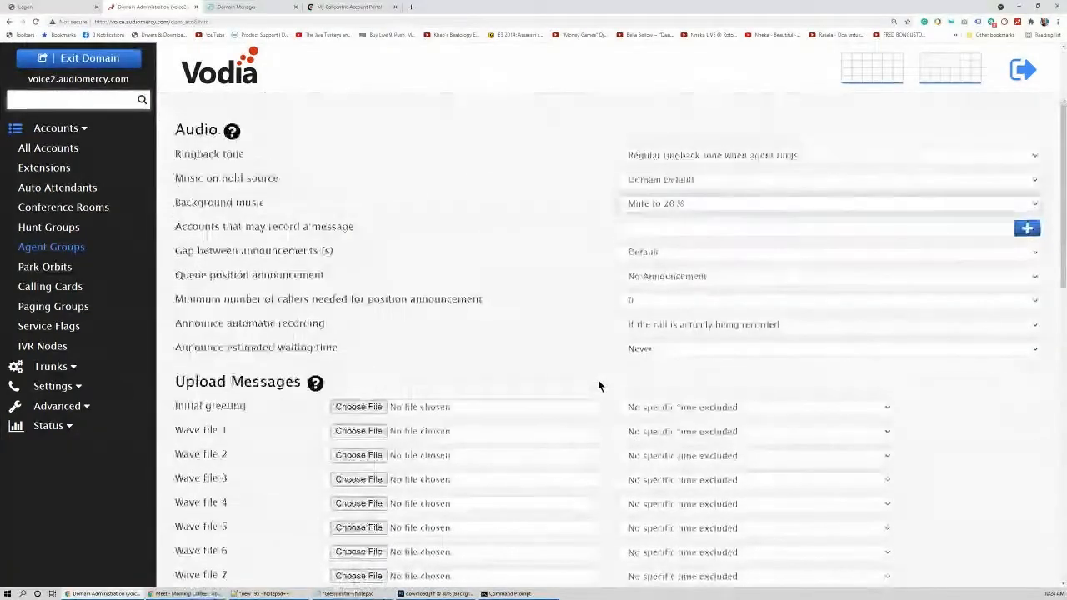
pyautogui.scroll(3, 653, 314)
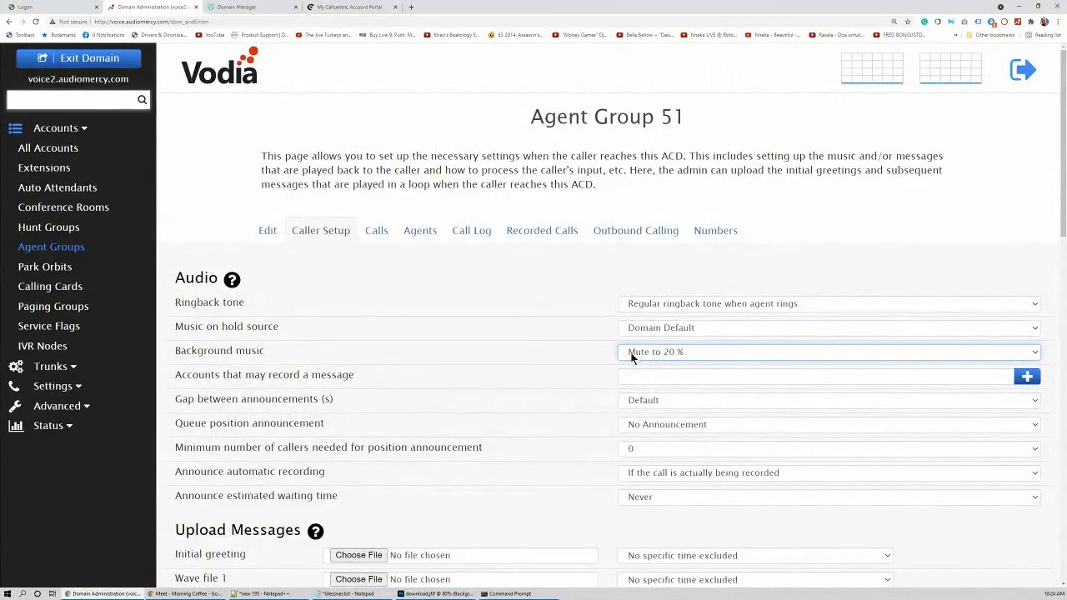
pyautogui.scroll(-1, 617, 346)
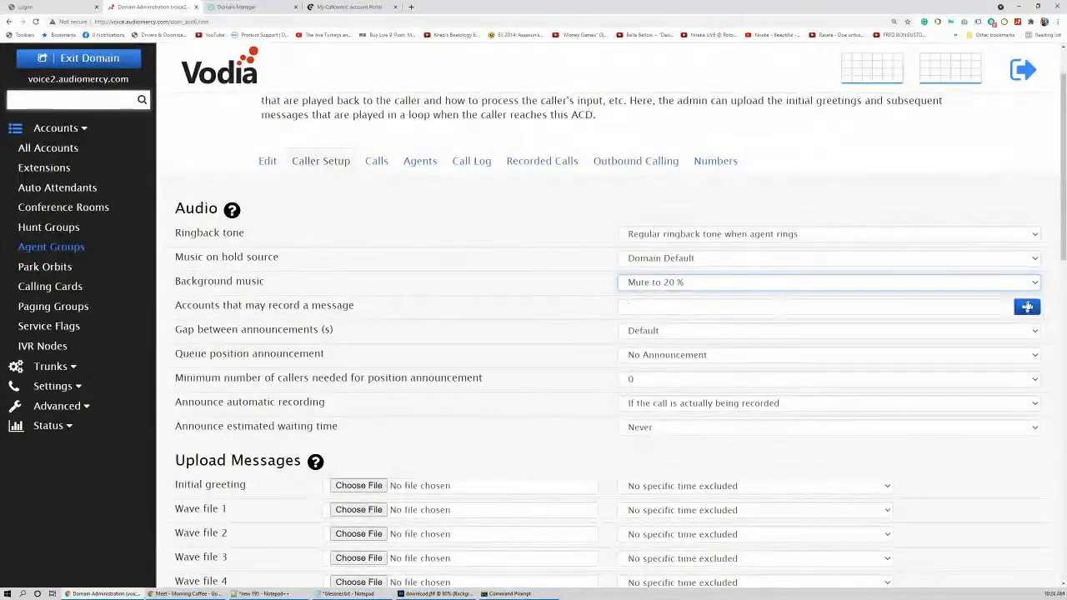
# Add extension 440 to the accounts that may record a message.
pyautogui.click(1027, 308)
pyautogui.click(362, 164)
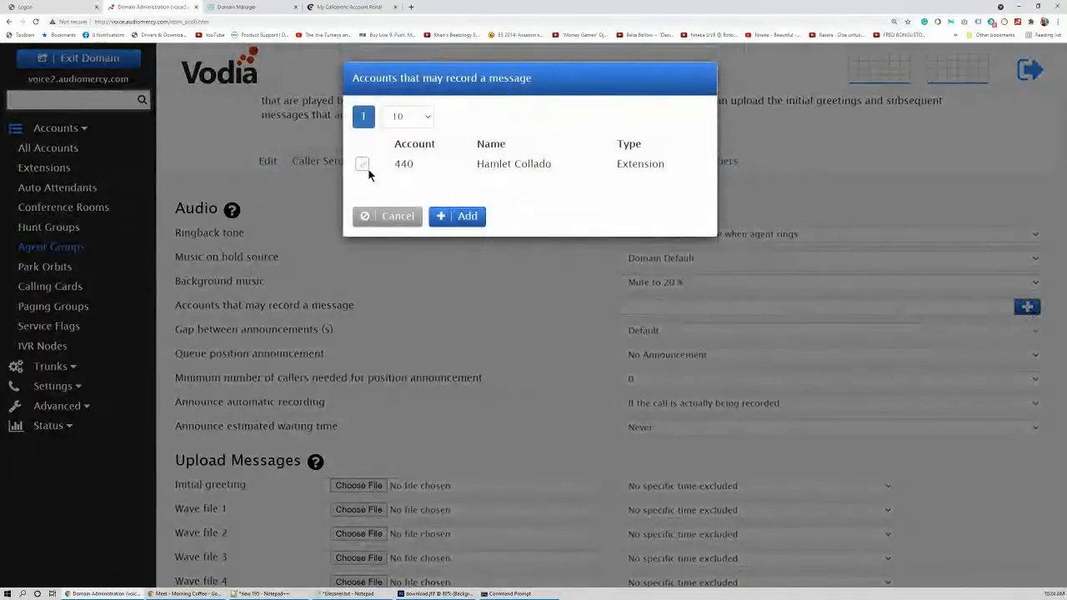
pyautogui.click(472, 217)
pyautogui.scroll(-8, 517, 304)
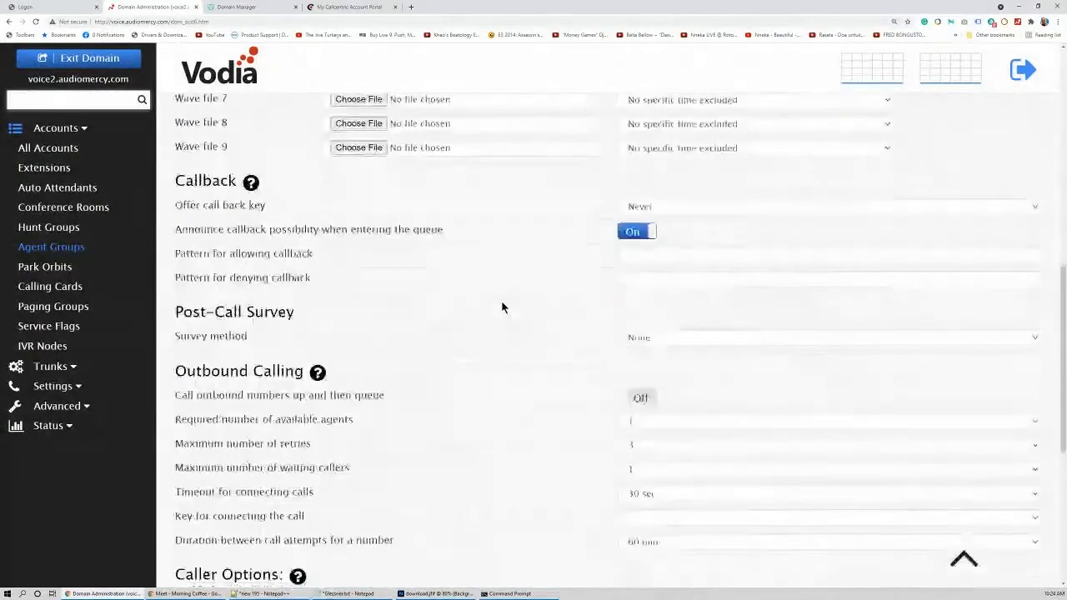
pyautogui.scroll(9, 502, 306)
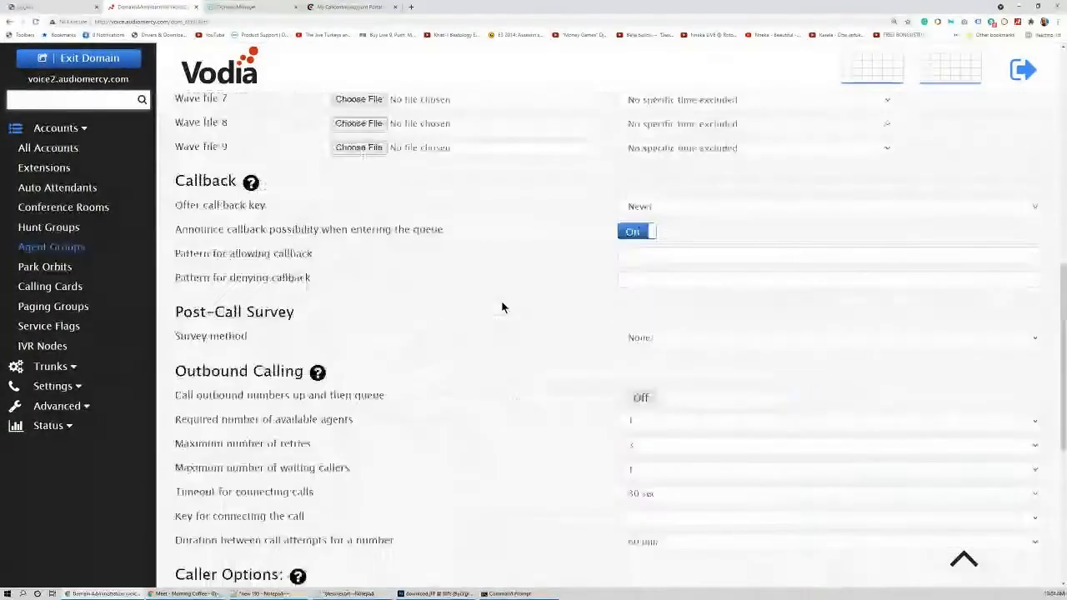
pyautogui.scroll(2, 501, 306)
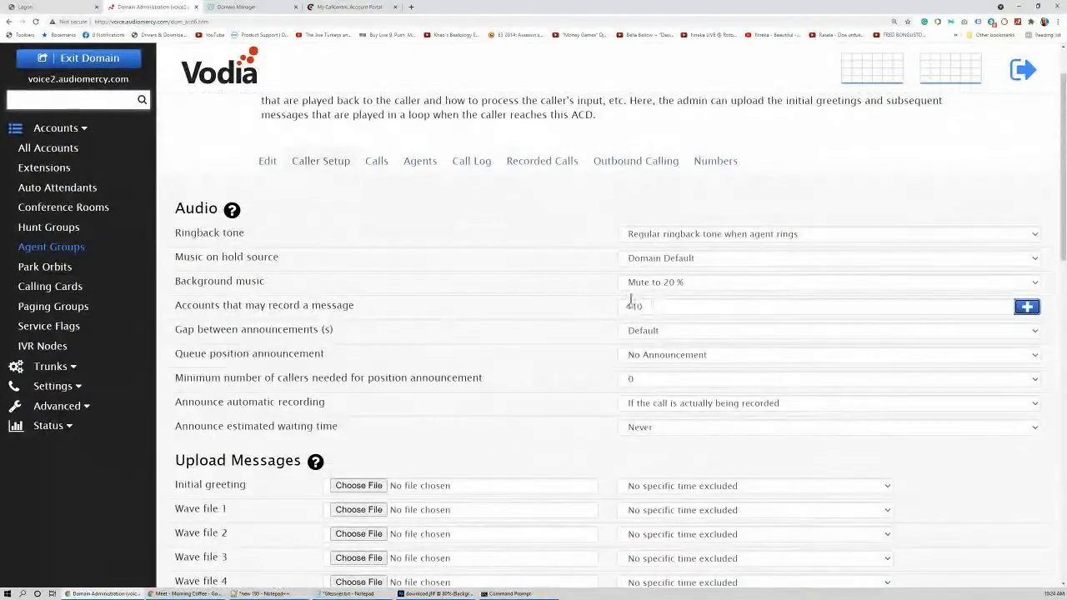
pyautogui.scroll(-2, 553, 324)
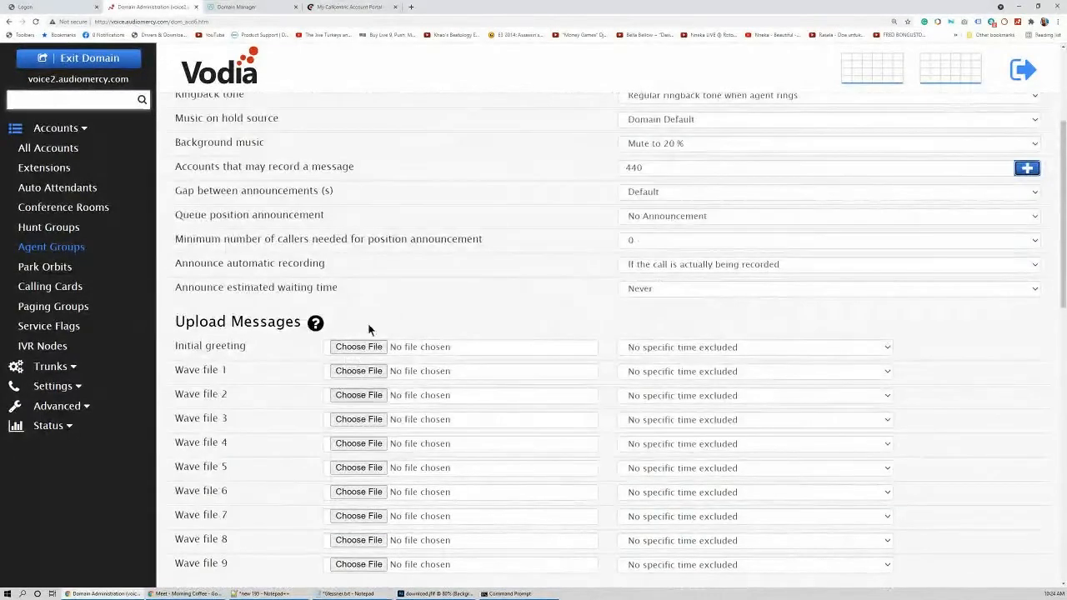
pyautogui.scroll(-6, 499, 301)
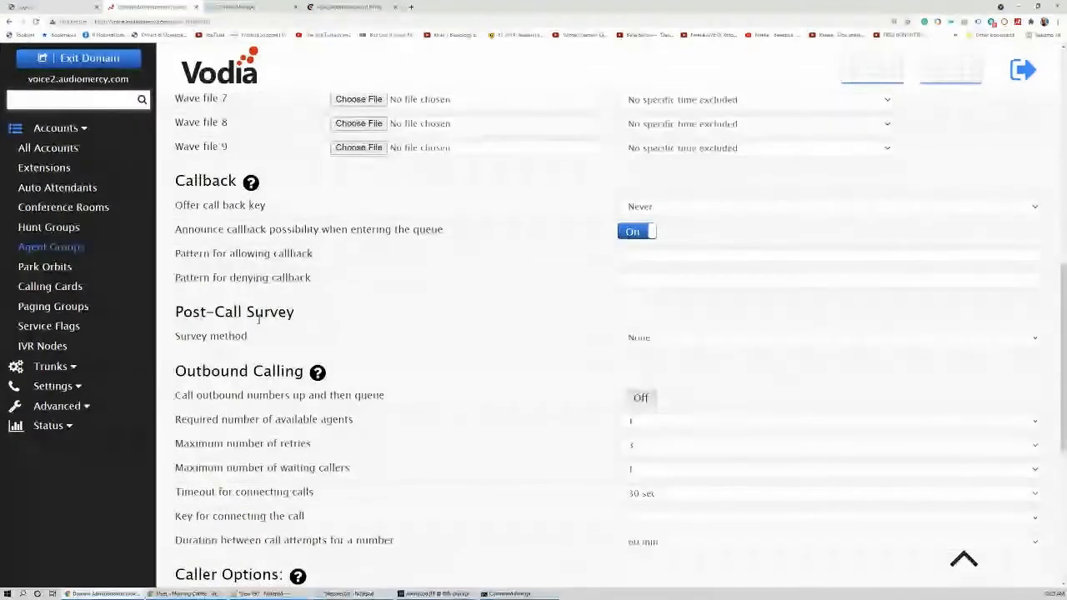
# Set the post-call survey method to 'Ask for 1-5 star rating'.
pyautogui.click(654, 337)
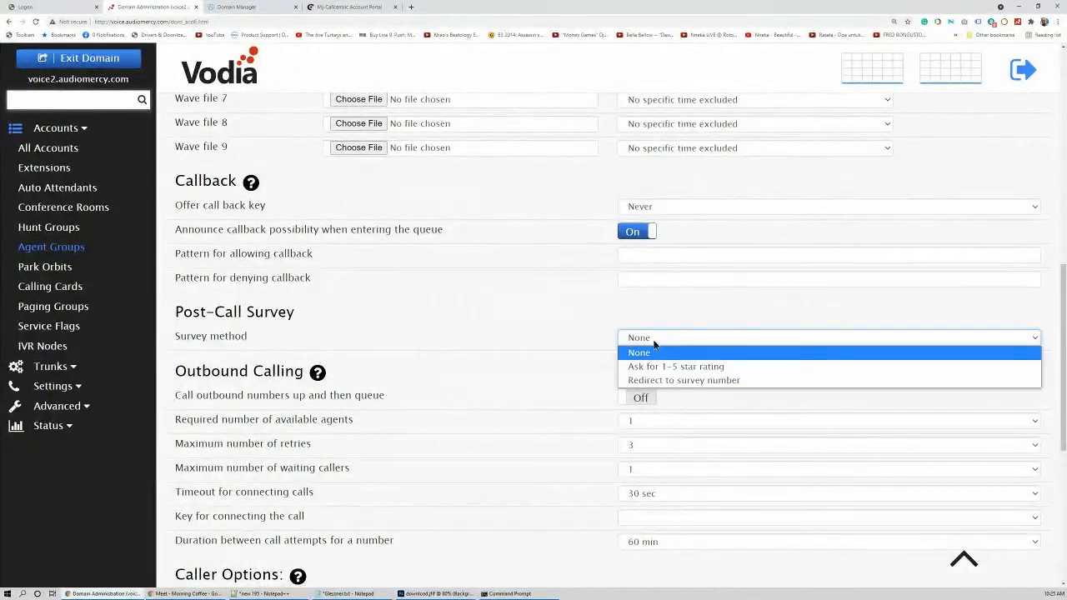
pyautogui.click(658, 367)
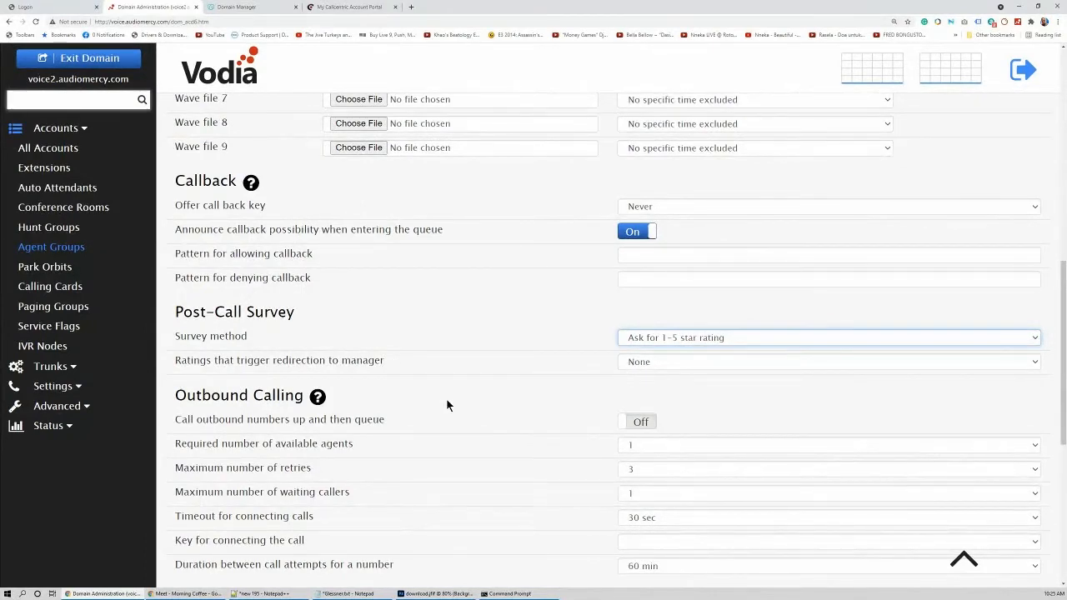
pyautogui.scroll(-2, 498, 358)
pyautogui.scroll(-1, 497, 359)
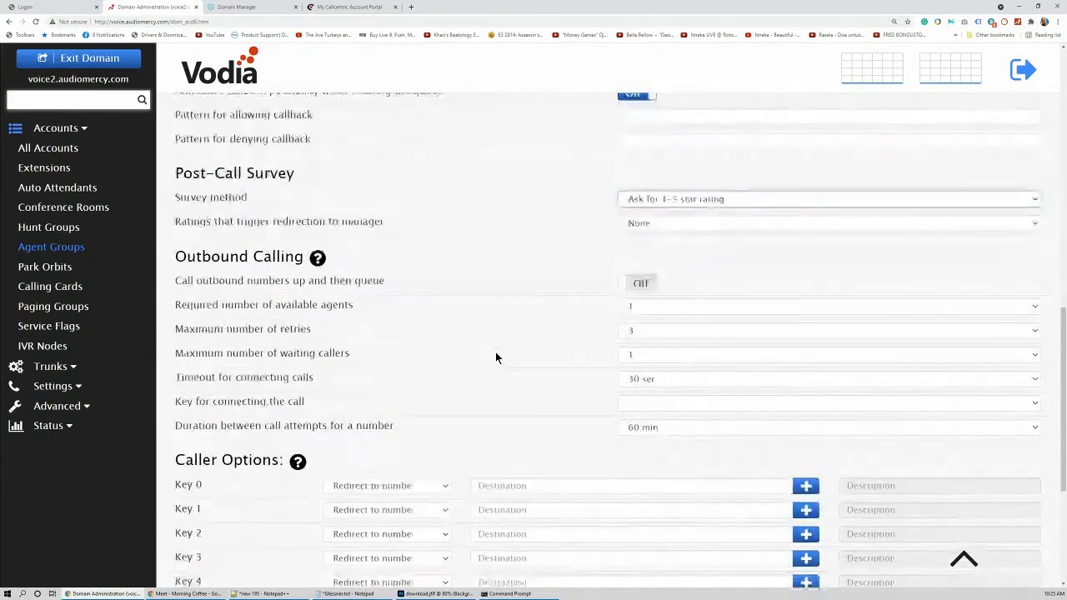
pyautogui.scroll(-2, 495, 357)
pyautogui.scroll(-2, 495, 357)
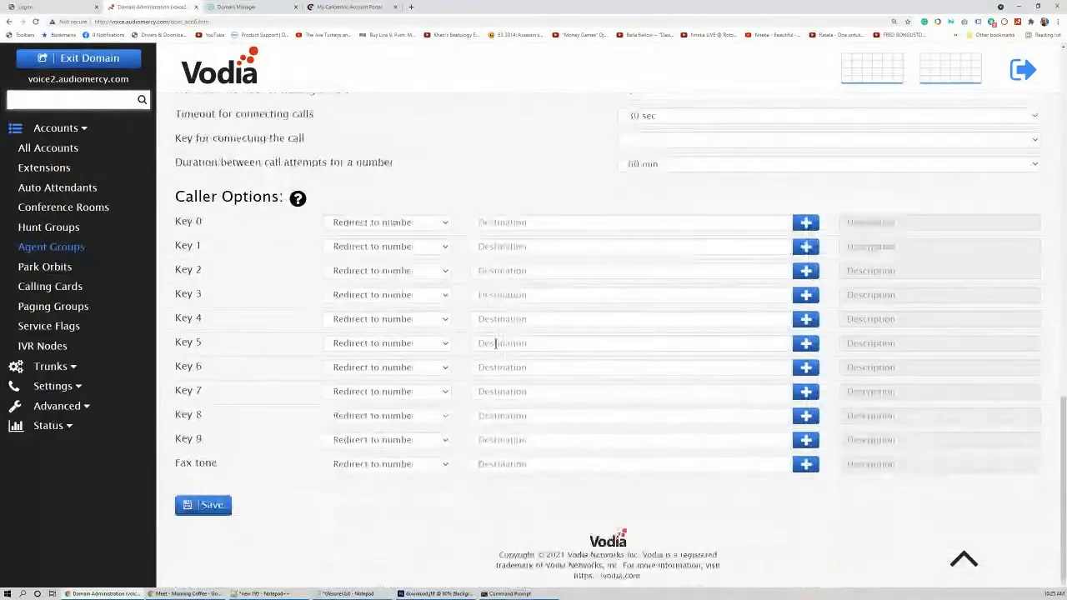
pyautogui.scroll(3, 358, 242)
pyautogui.scroll(-2, 367, 266)
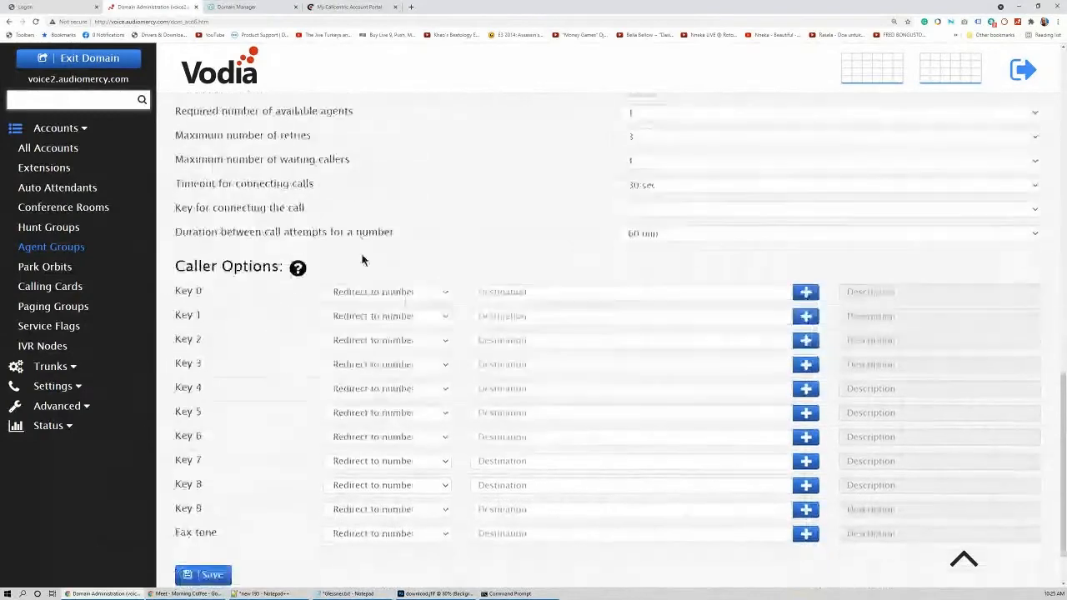
pyautogui.scroll(5, 371, 286)
pyautogui.scroll(-5, 372, 290)
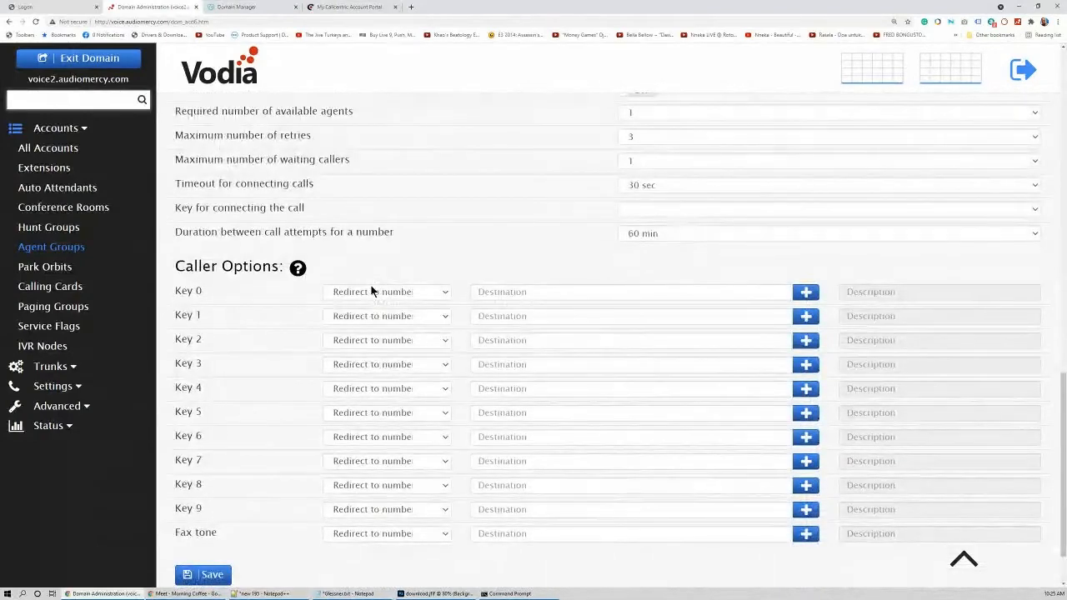
pyautogui.scroll(-2, 371, 291)
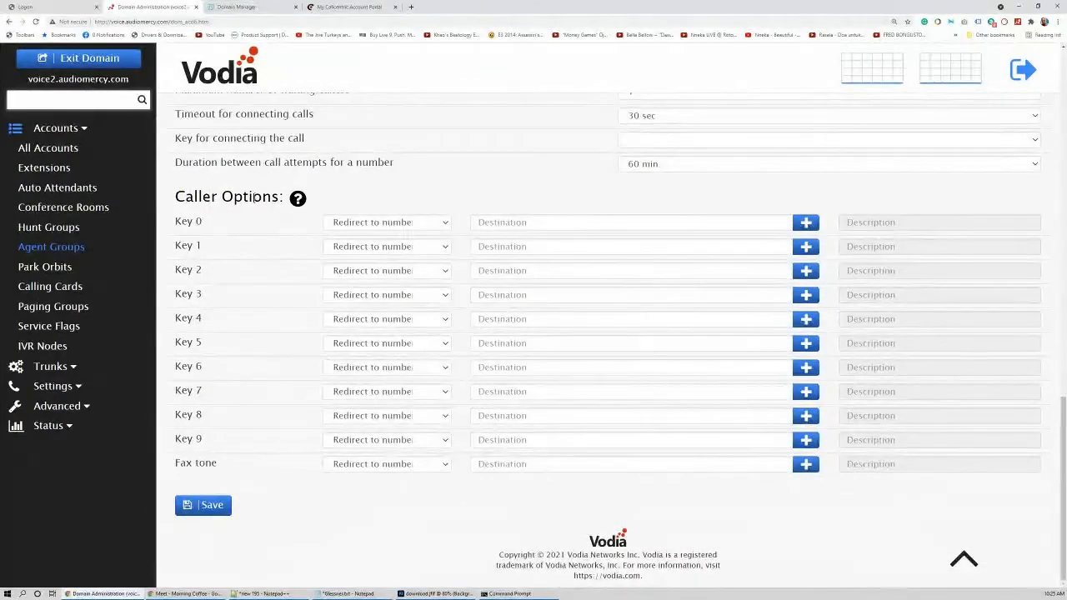
# Keep Key 0 on 'Redirect to number' with destination 700, the inbound auto attendant.
pyautogui.moveTo(185, 197); pyautogui.dragTo(281, 198)
pyautogui.click(435, 224)
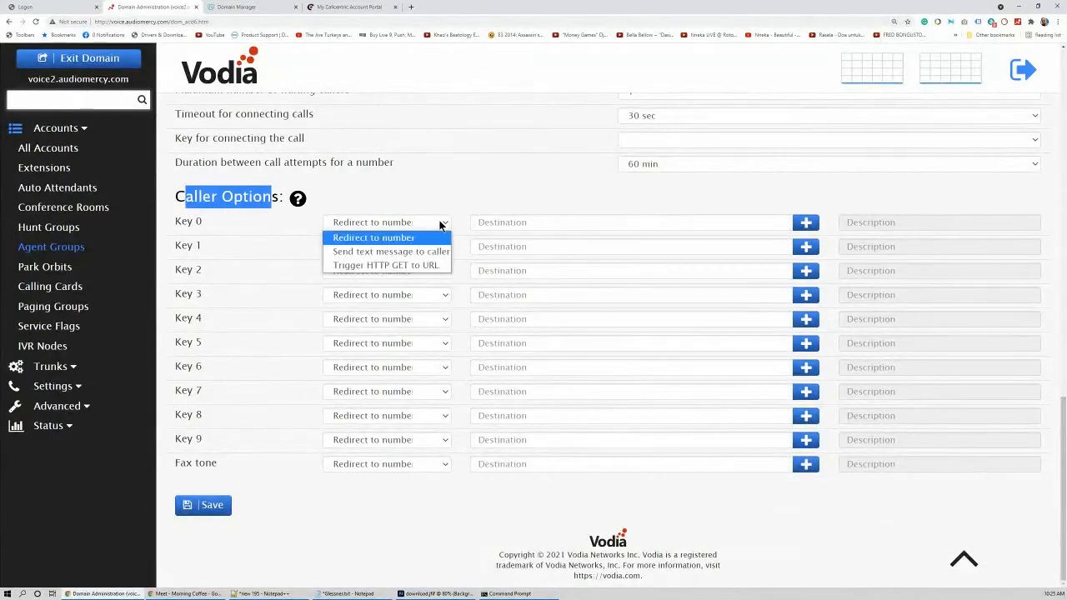
pyautogui.click(555, 217)
pyautogui.click(555, 218)
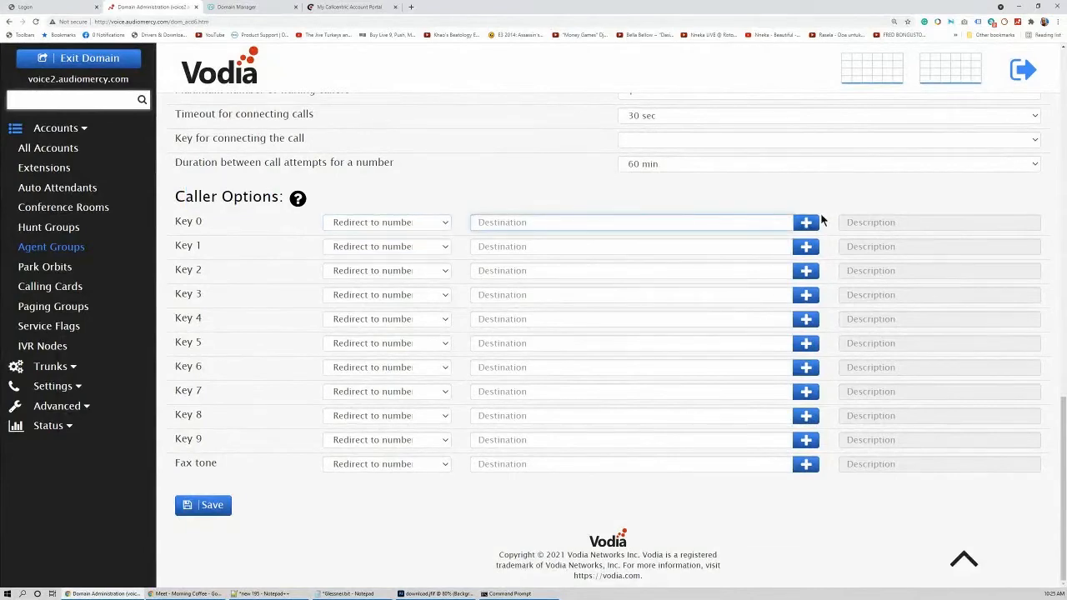
pyautogui.click(806, 223)
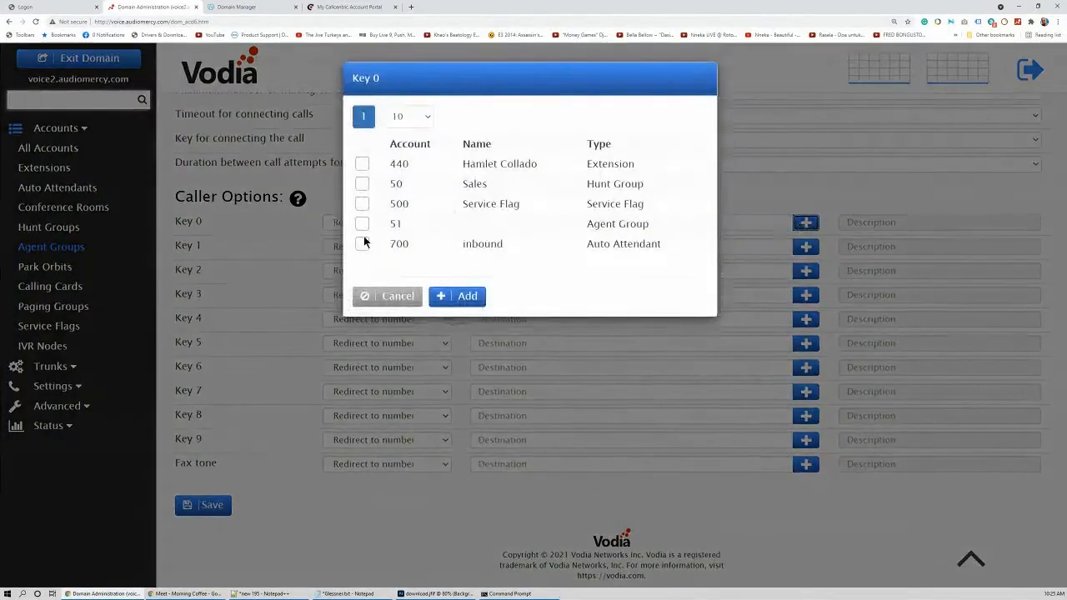
pyautogui.click(362, 244)
pyautogui.click(457, 296)
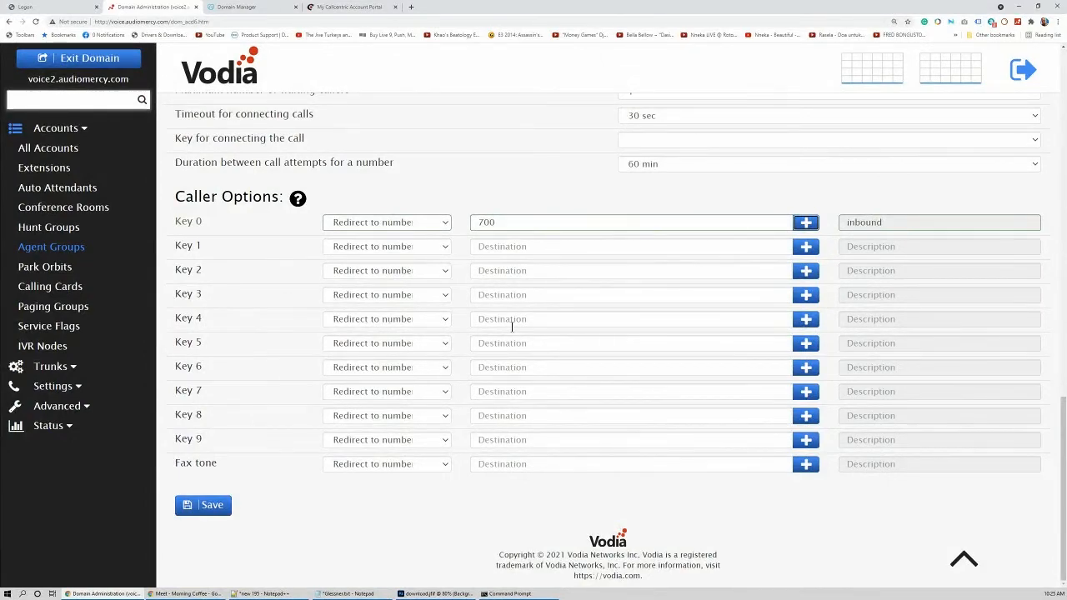
pyautogui.scroll(3, 500, 342)
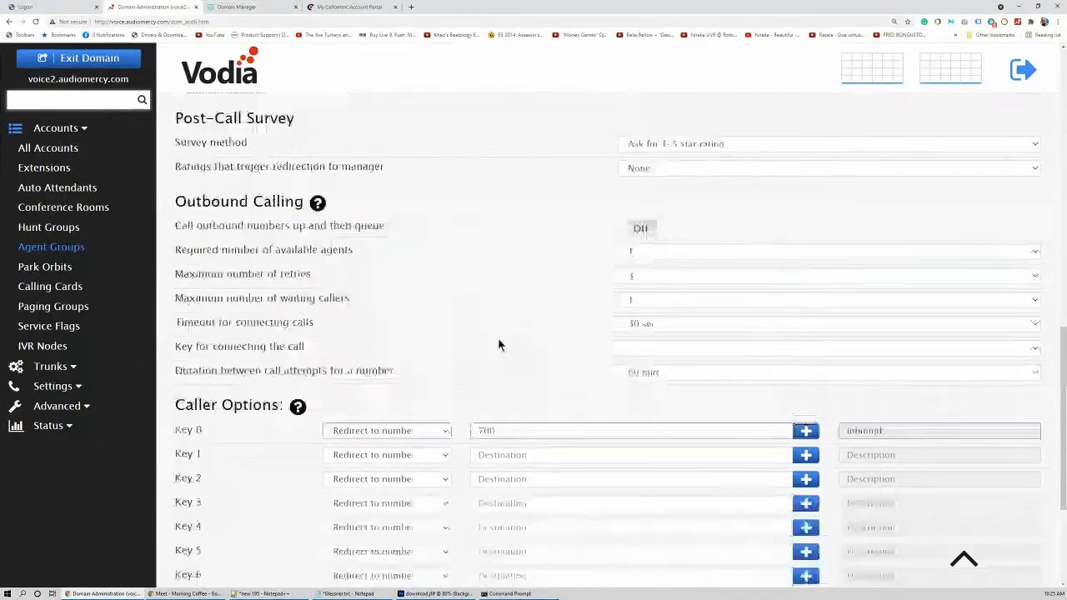
pyautogui.scroll(7, 492, 343)
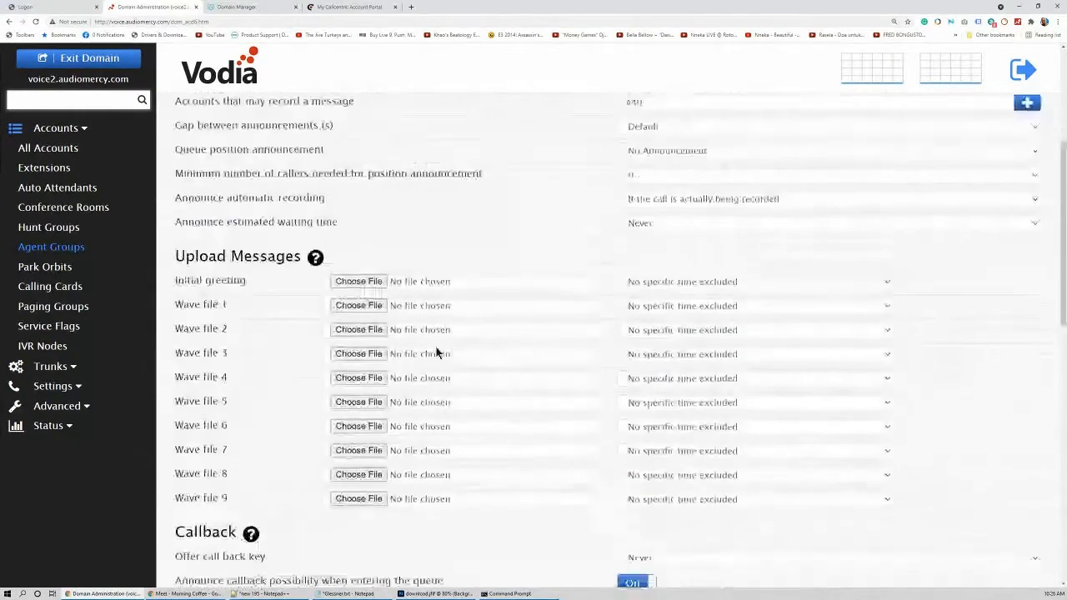
# Set Agent Group 51 to 'Announce queue position' with a minimum of 2 waiting callers.
pyautogui.scroll(-10, 436, 353)
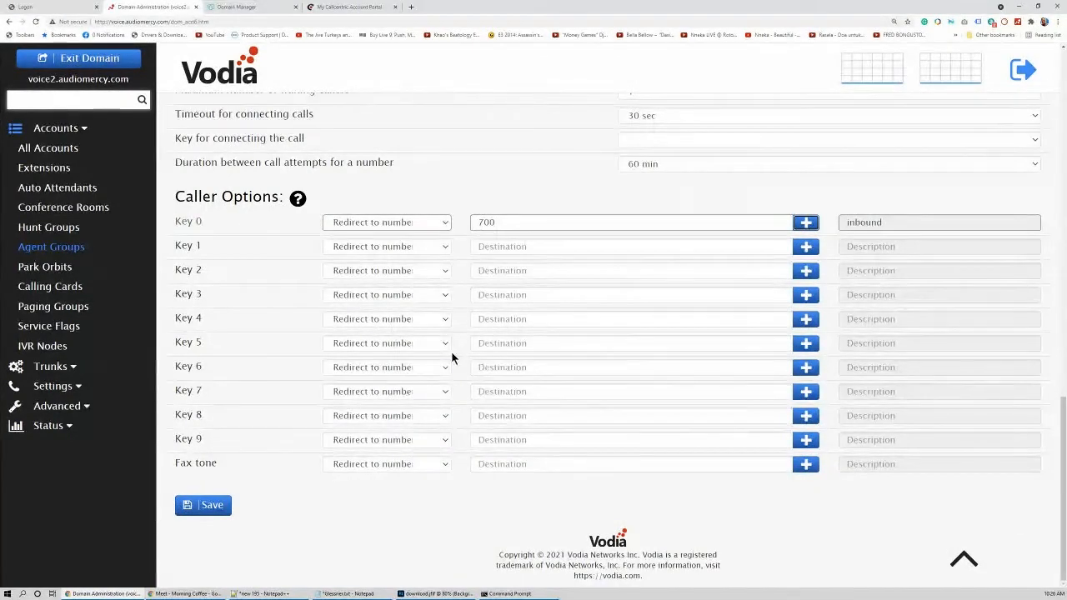
pyautogui.scroll(5, 451, 351)
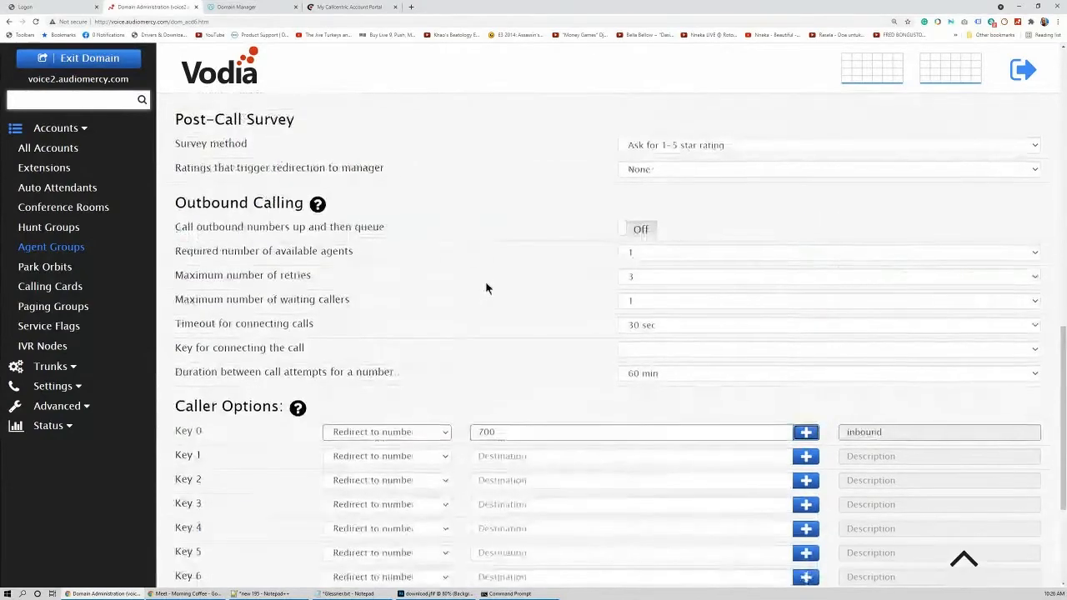
pyautogui.scroll(-1, 490, 293)
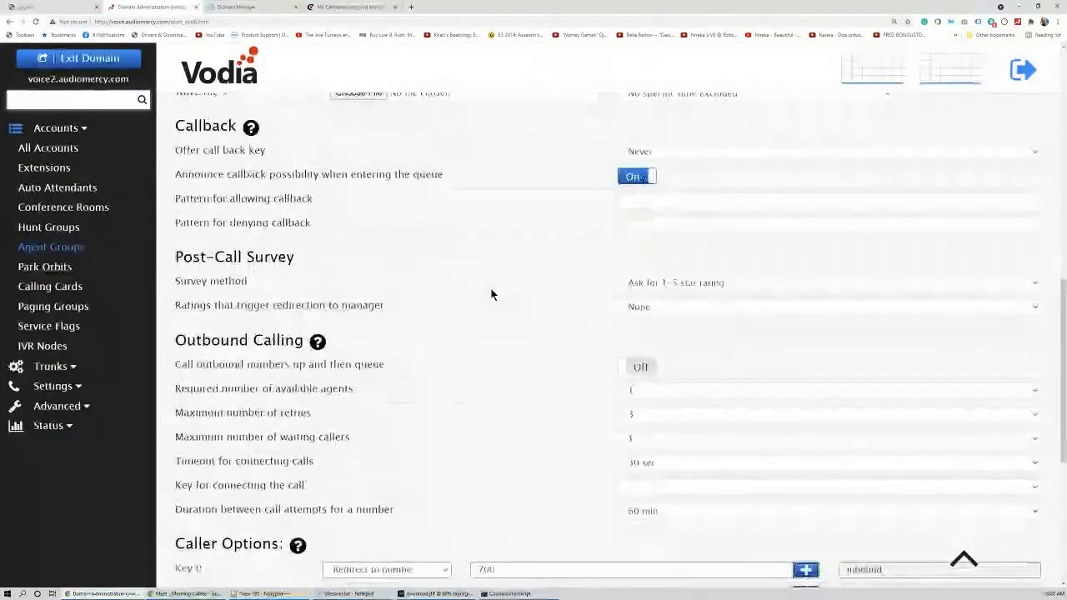
pyautogui.scroll(5, 495, 295)
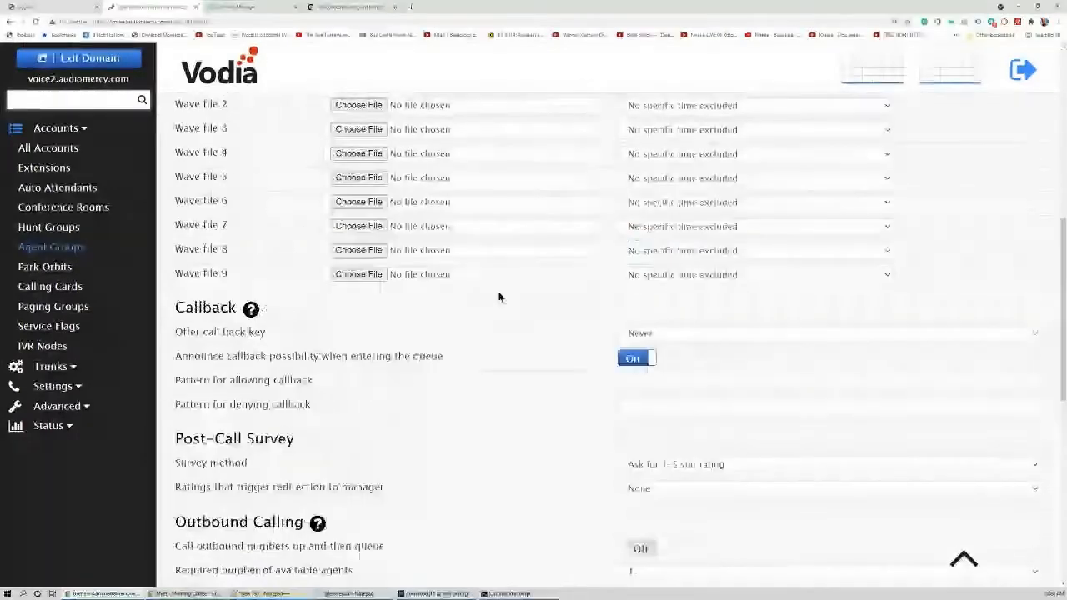
pyautogui.scroll(2, 499, 298)
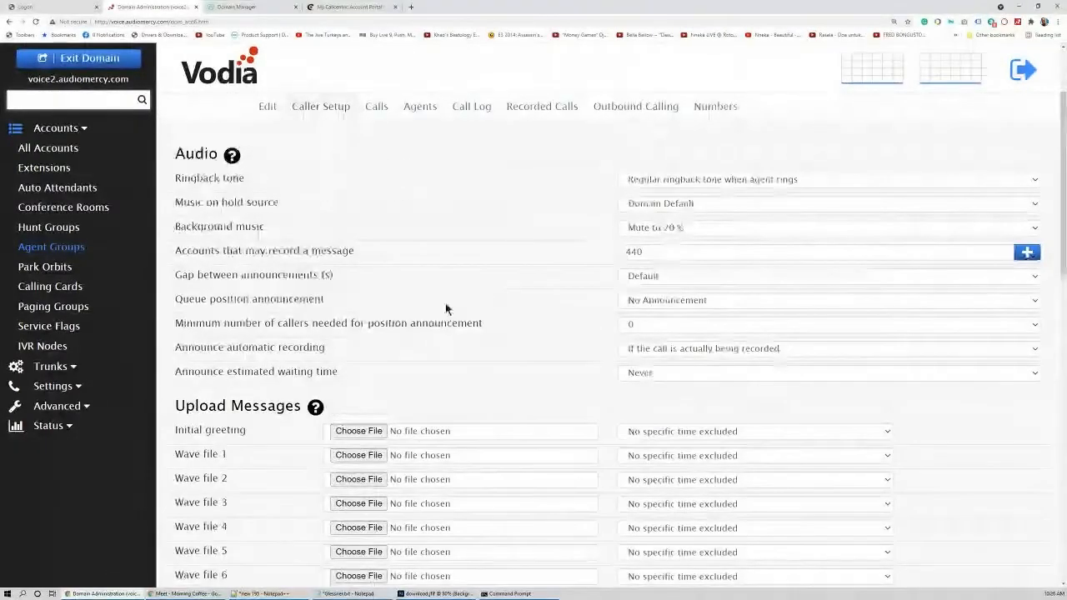
pyautogui.click(673, 300)
pyautogui.click(671, 330)
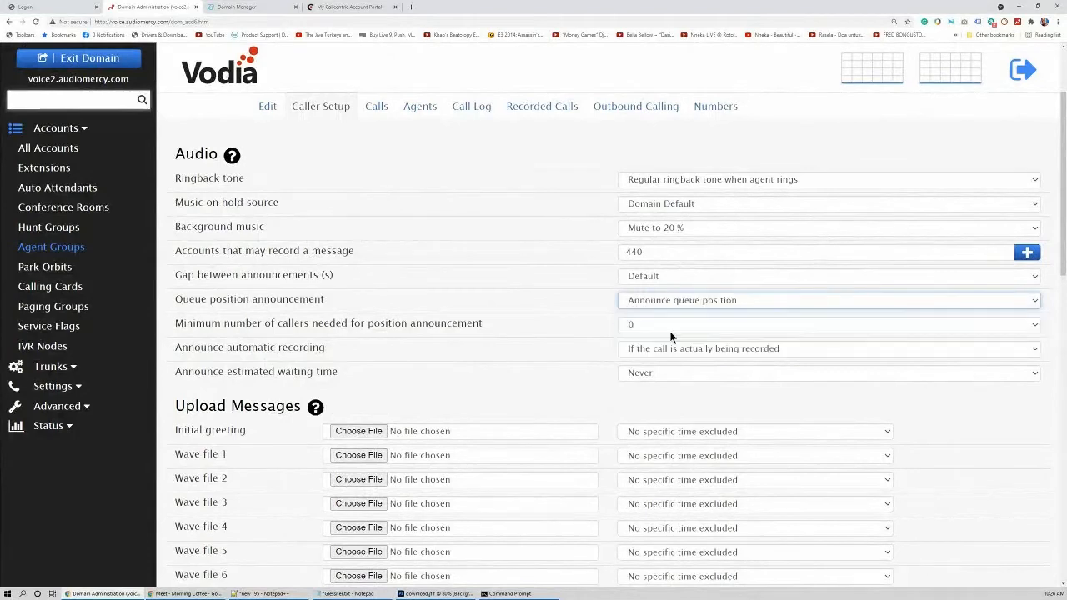
pyautogui.click(659, 325)
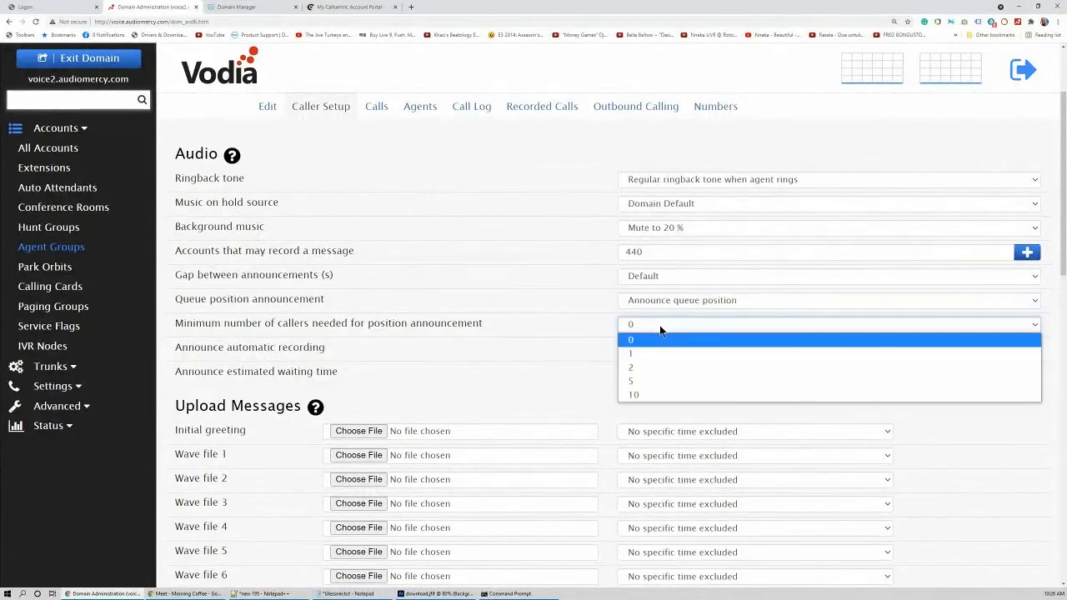
pyautogui.click(639, 367)
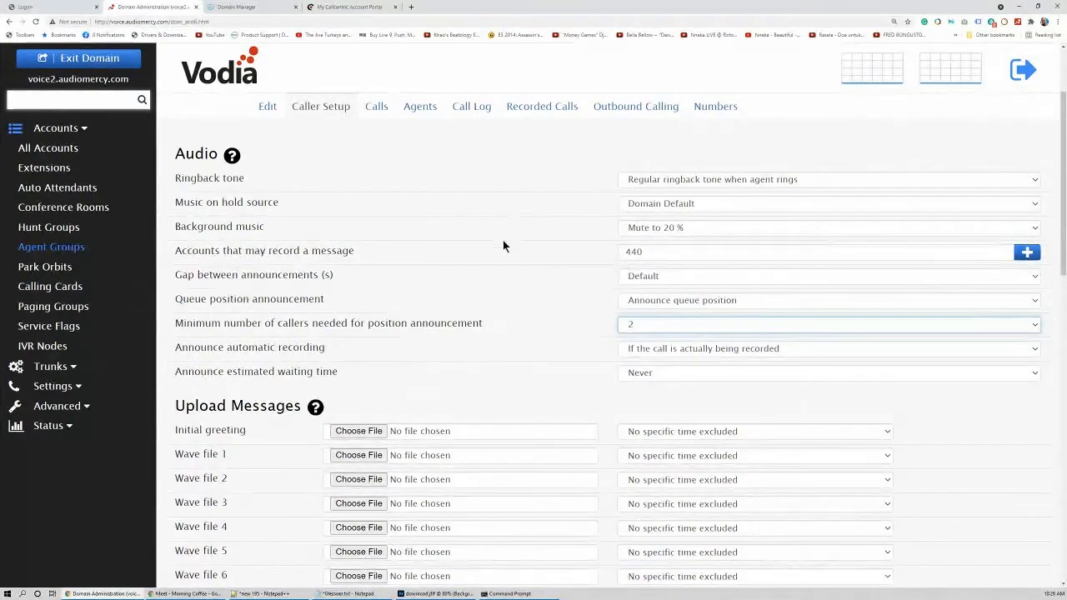
# Show Agent Group 51's current Calls list.
pyautogui.scroll(-5, 492, 254)
pyautogui.scroll(7, 473, 271)
pyautogui.click(380, 232)
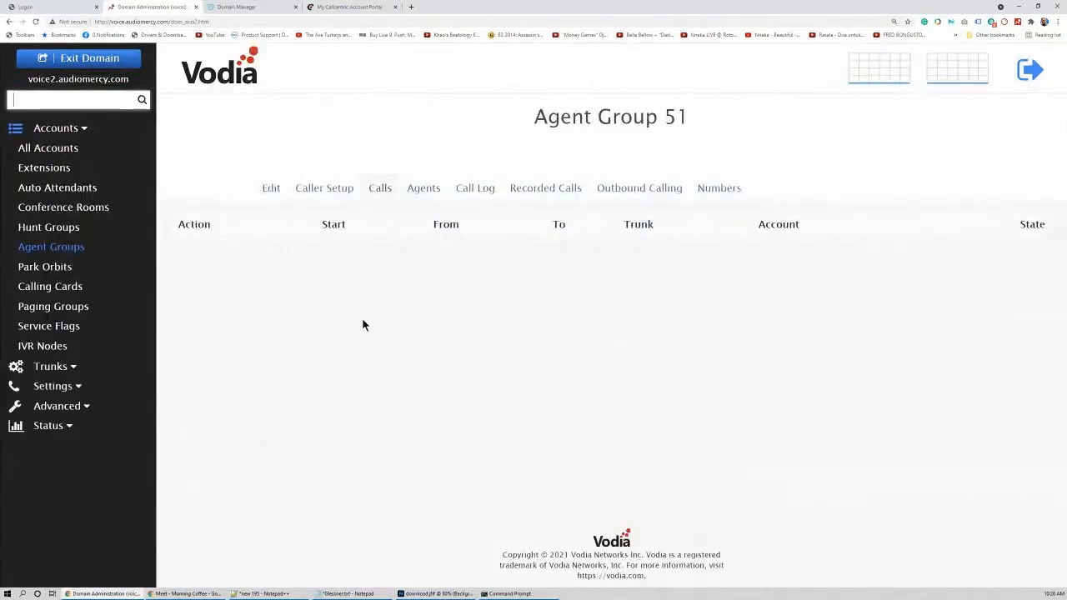
# Exit to the domain list, enter phone.audiomercy.com and open agent group 4402 Support.
pyautogui.click(88, 58)
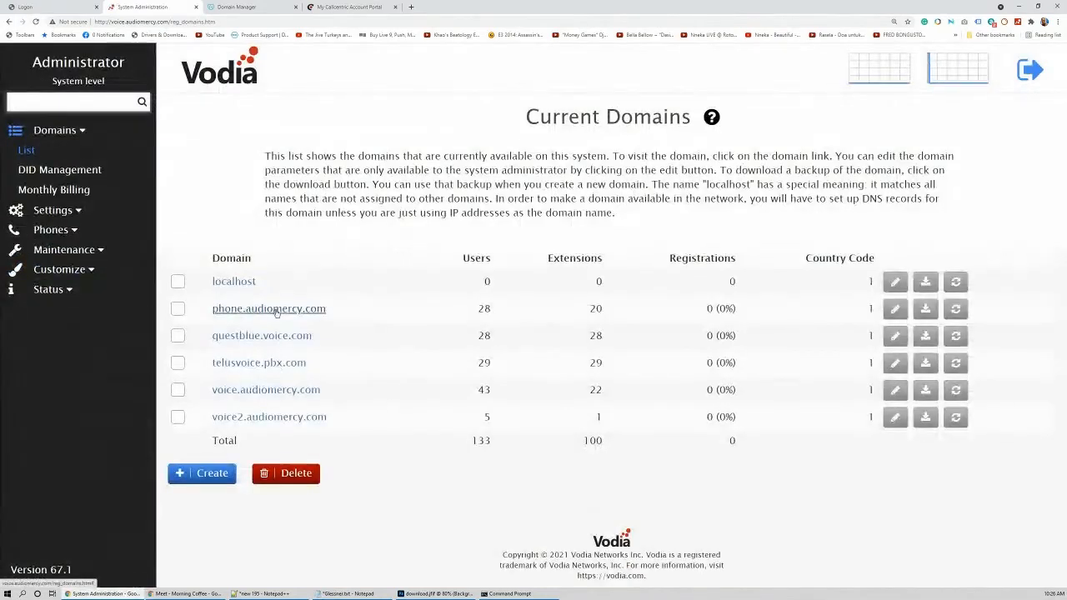
pyautogui.click(275, 310)
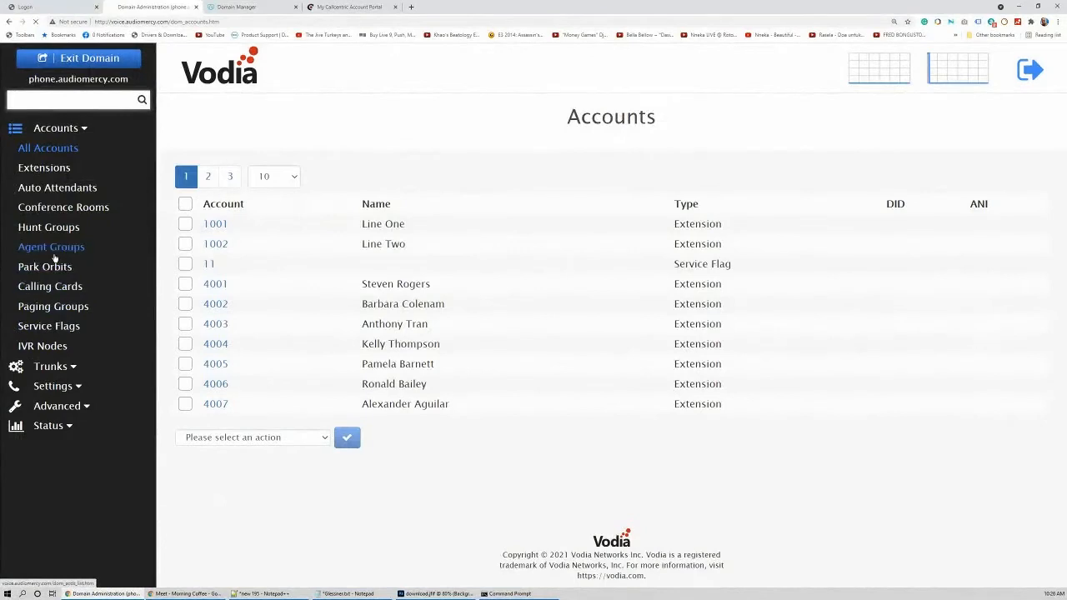
pyautogui.click(52, 250)
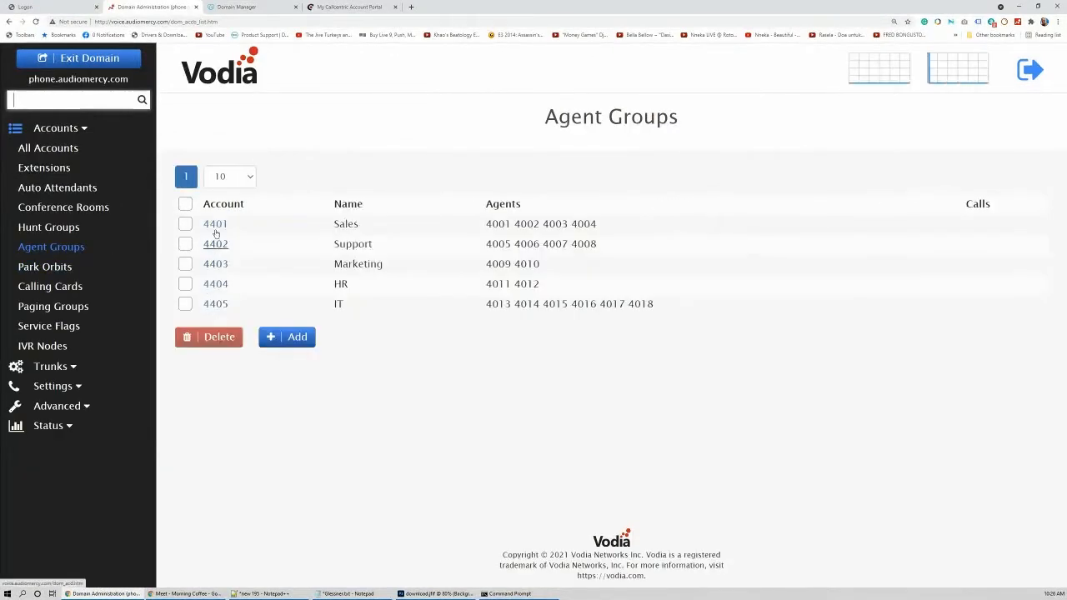
pyautogui.click(211, 250)
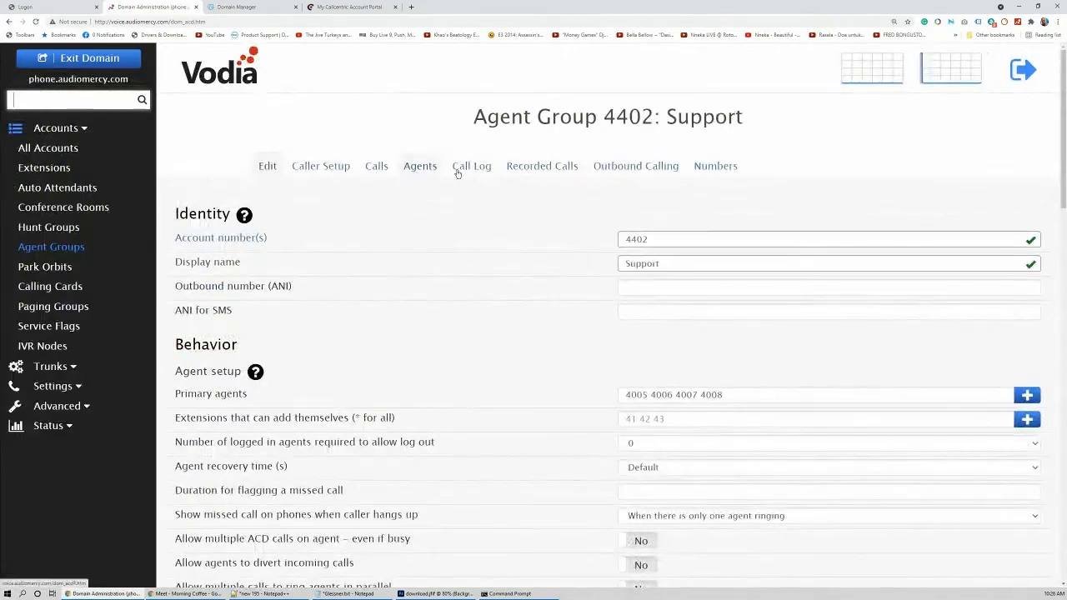
# Browse 4402's Calls, Call Log and Agent statistics, ending on its Recorded Calls list.
pyautogui.click(378, 167)
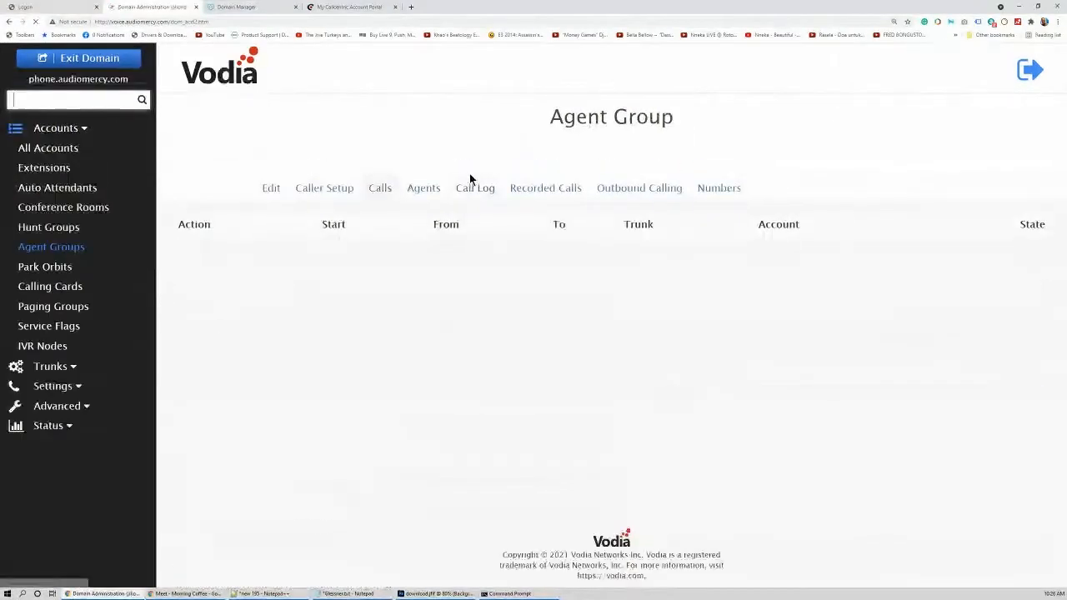
pyautogui.click(475, 189)
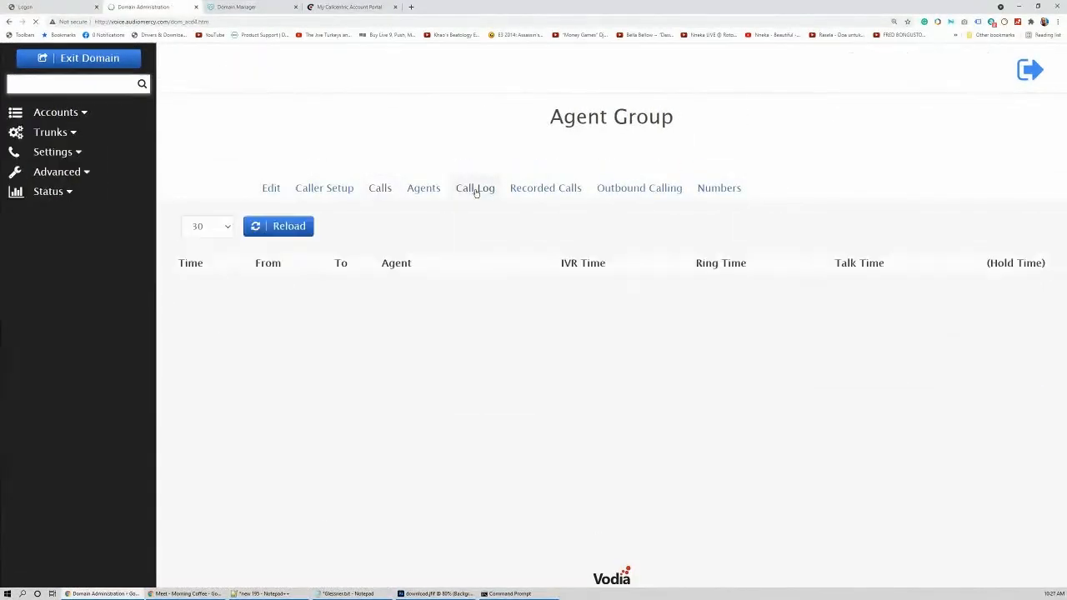
pyautogui.click(424, 189)
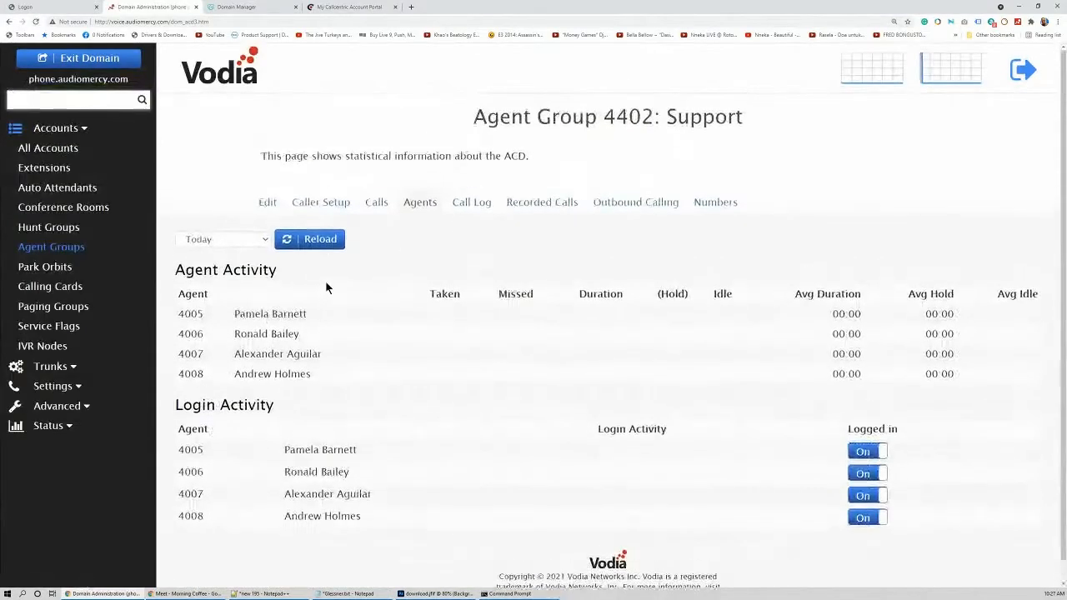
pyautogui.click(383, 204)
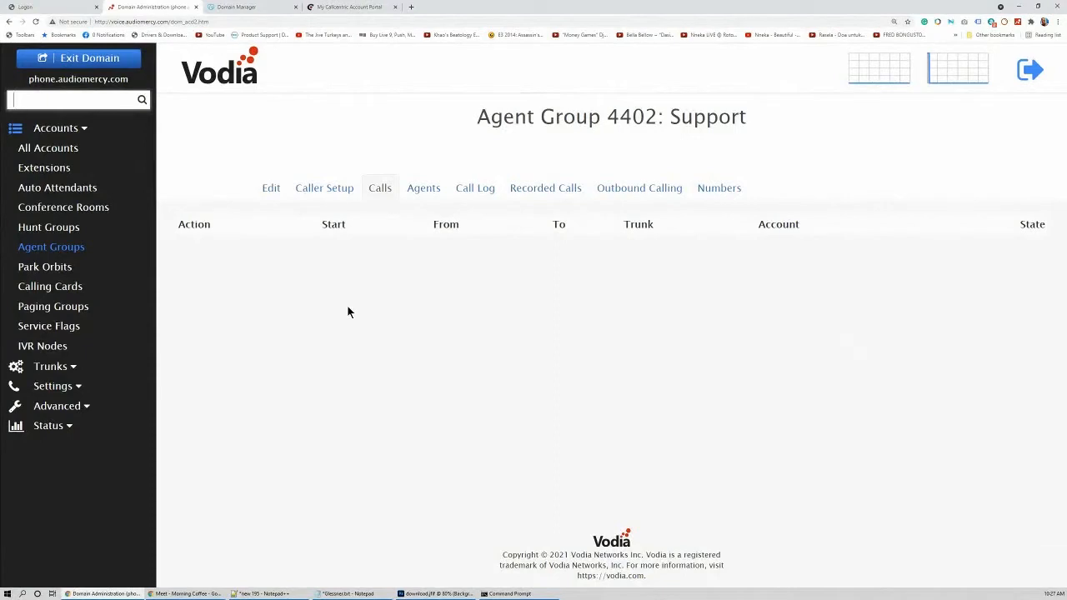
pyautogui.click(534, 189)
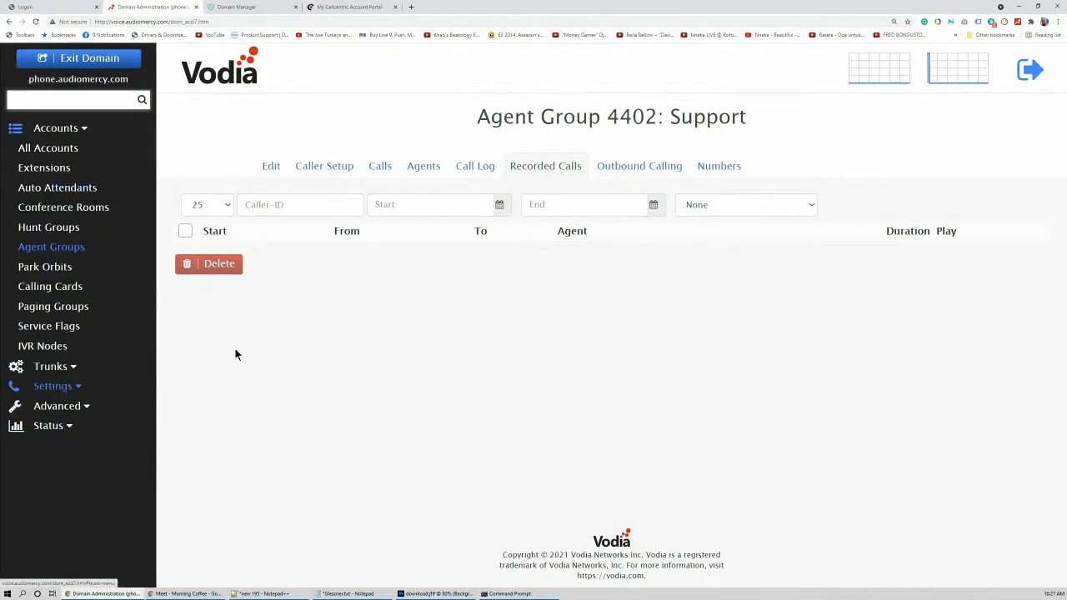
pyautogui.click(50, 386)
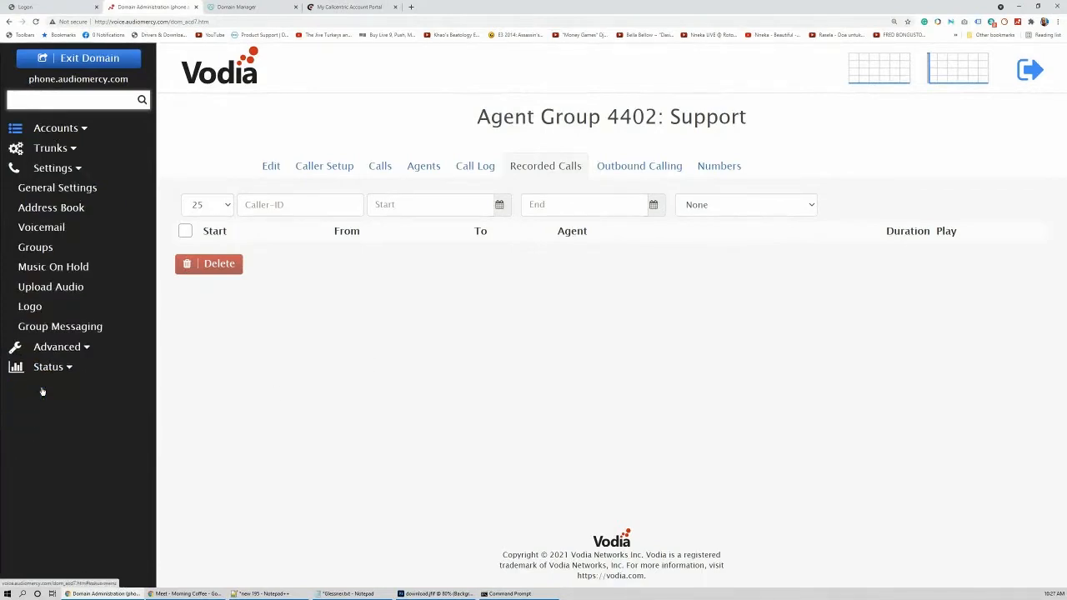
# In General Settings, record hunt group, agent group and emergency-number calls by default.
pyautogui.click(60, 190)
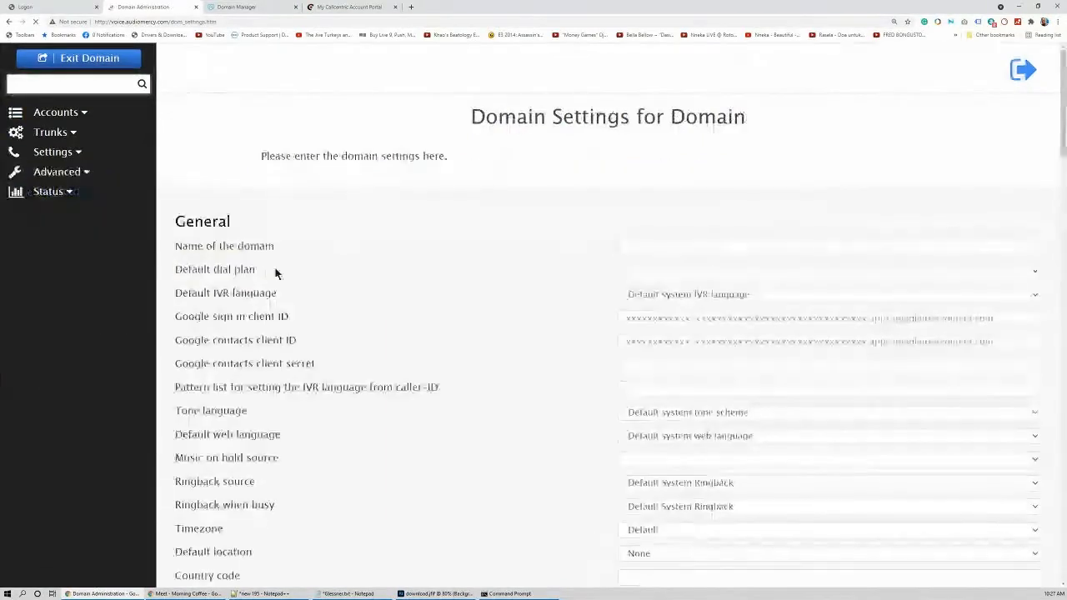
pyautogui.scroll(-7, 280, 273)
pyautogui.scroll(7, 279, 272)
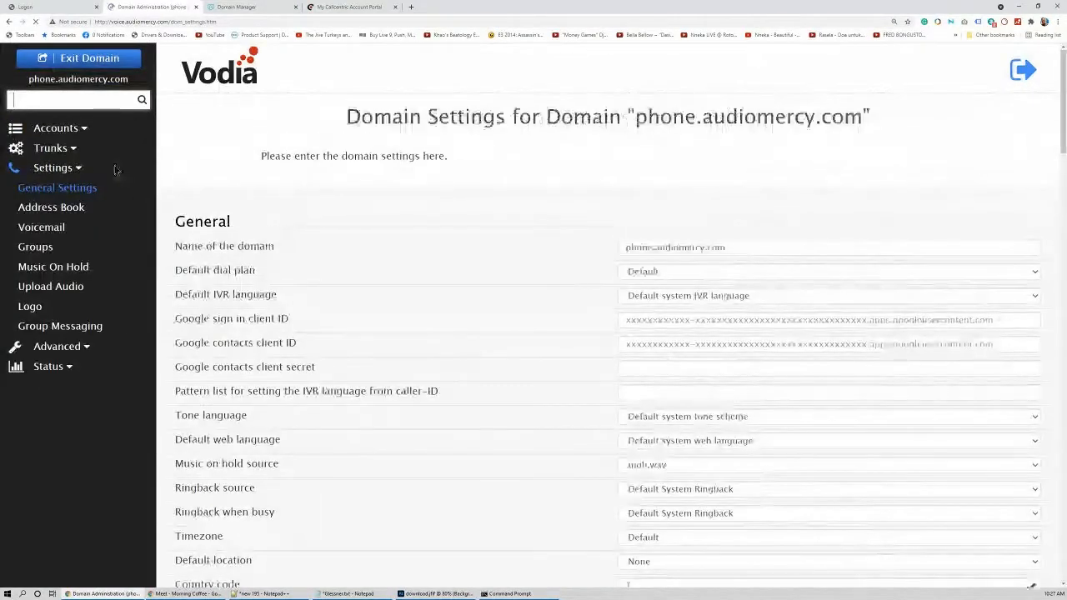
pyautogui.scroll(-7, 363, 387)
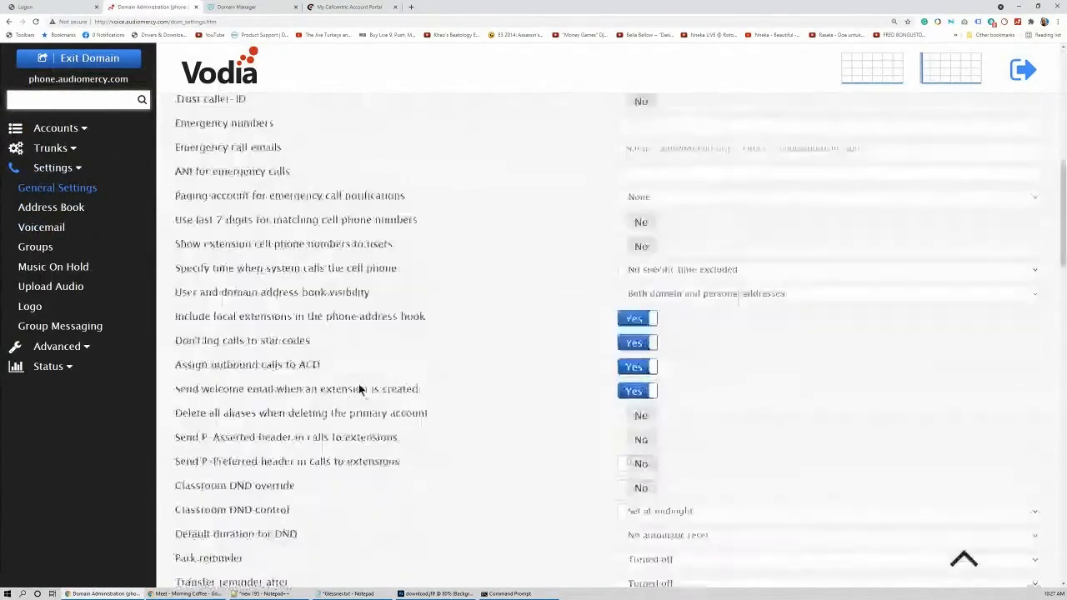
pyautogui.scroll(-15, 360, 390)
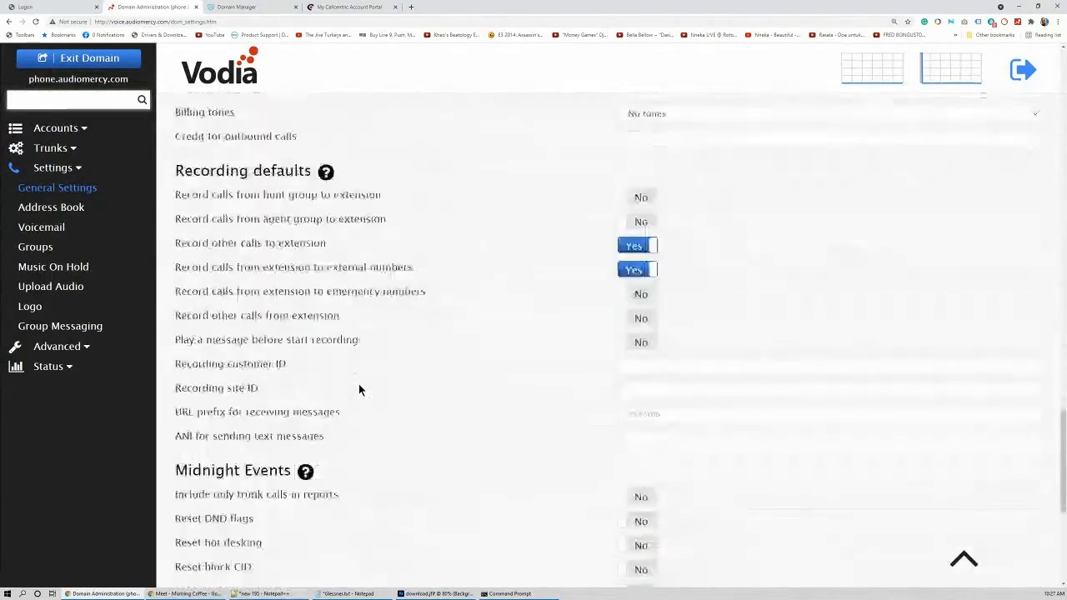
pyautogui.scroll(1, 359, 388)
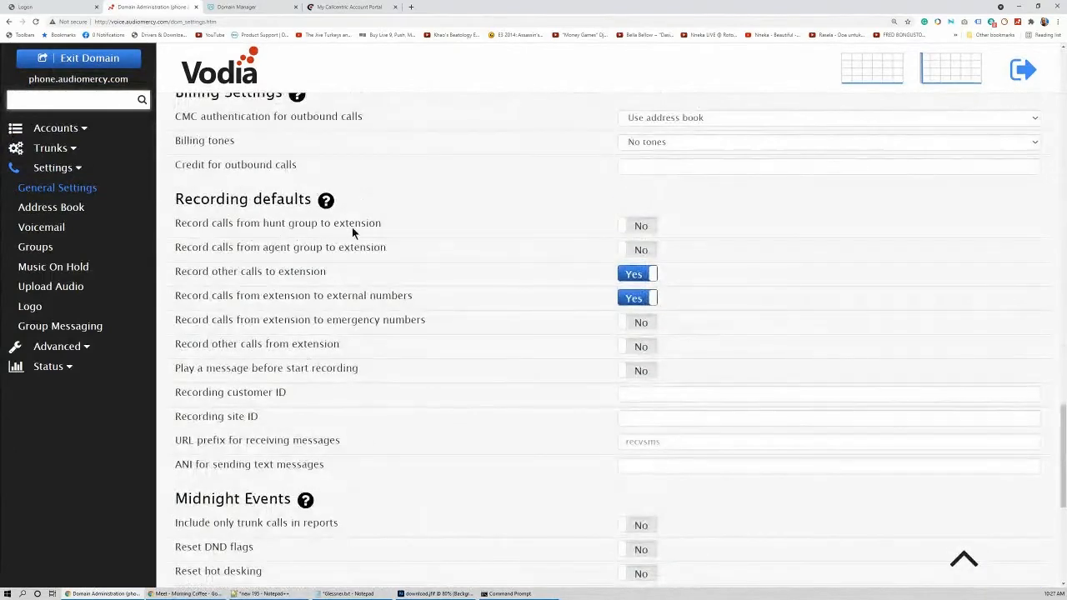
pyautogui.click(639, 226)
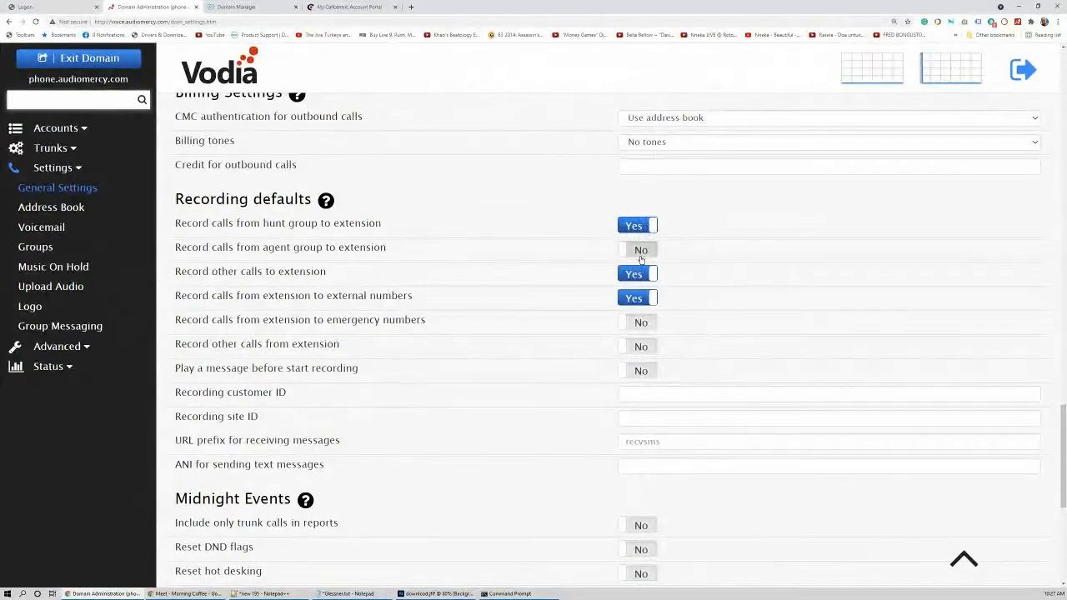
pyautogui.click(640, 251)
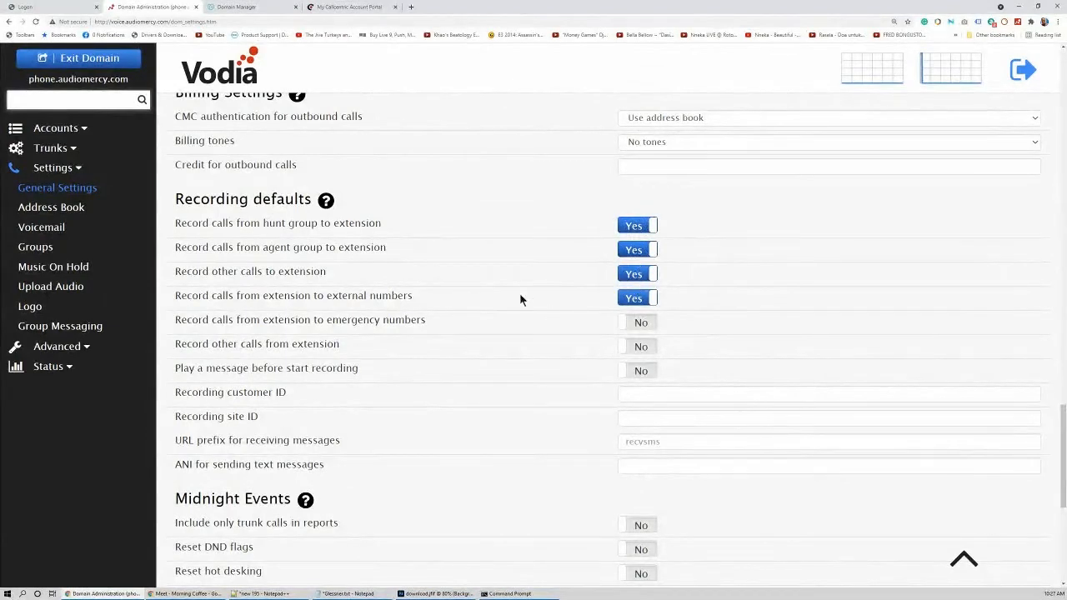
pyautogui.click(641, 323)
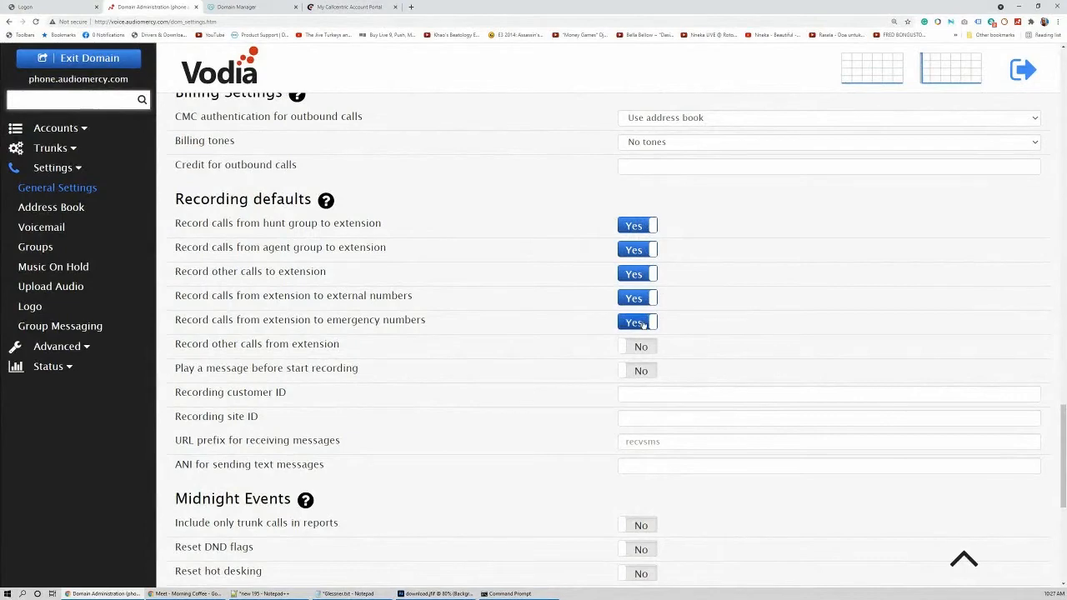
# Toggle the message played before recording, then save the recording defaults.
pyautogui.scroll(-2, 481, 357)
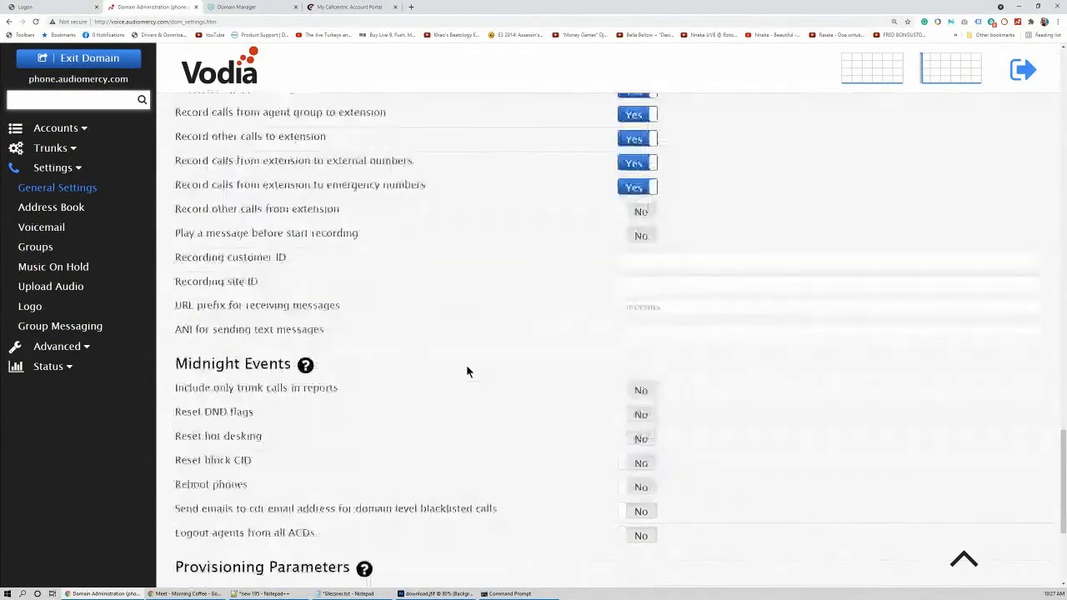
pyautogui.click(637, 232)
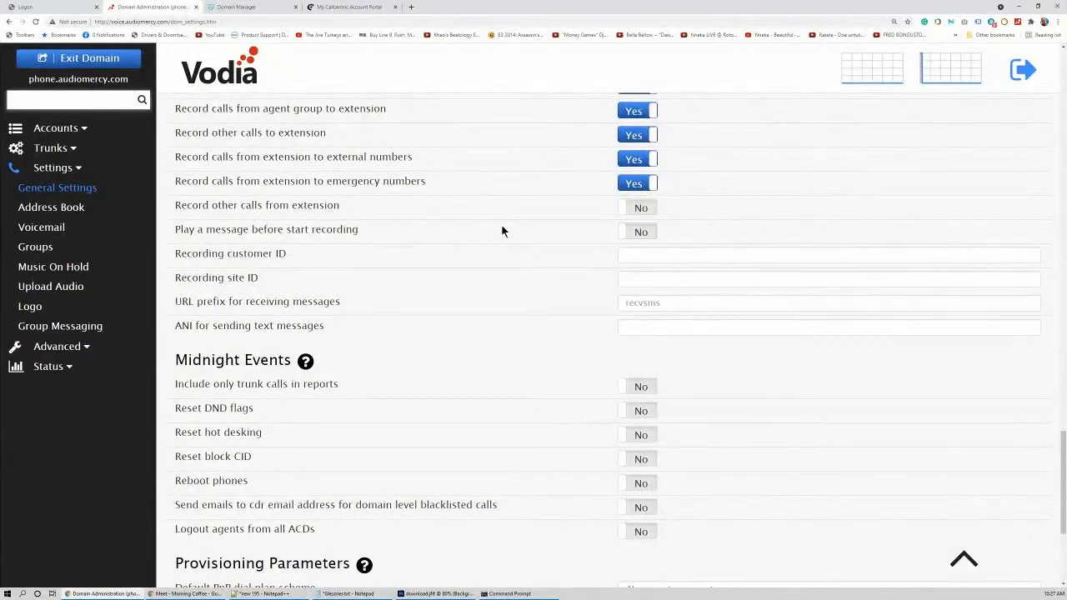
pyautogui.scroll(-3, 336, 398)
pyautogui.click(218, 505)
pyautogui.scroll(5, 292, 419)
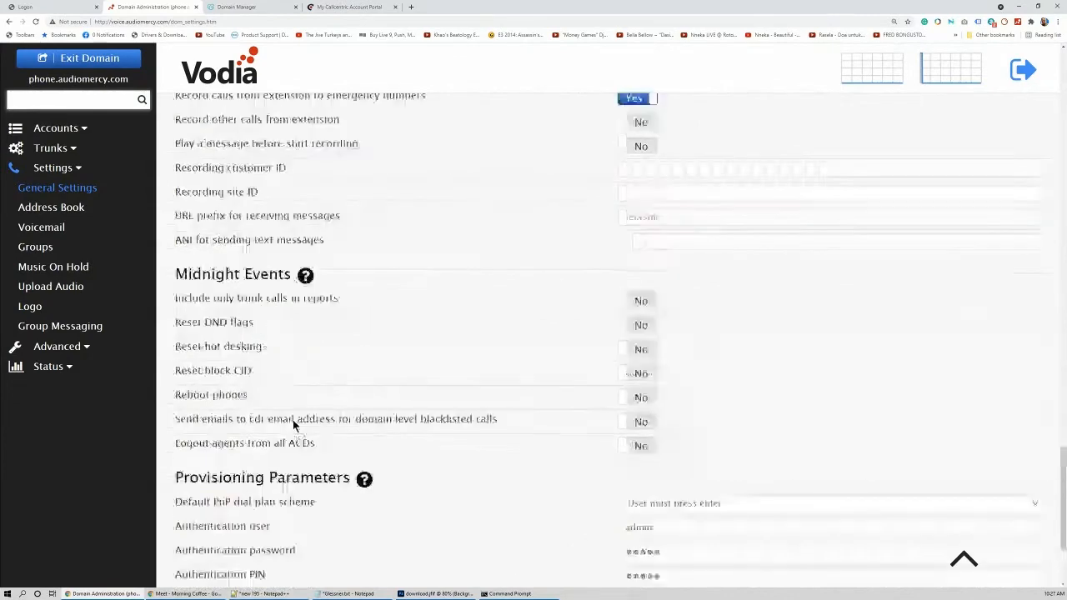
pyautogui.click(58, 371)
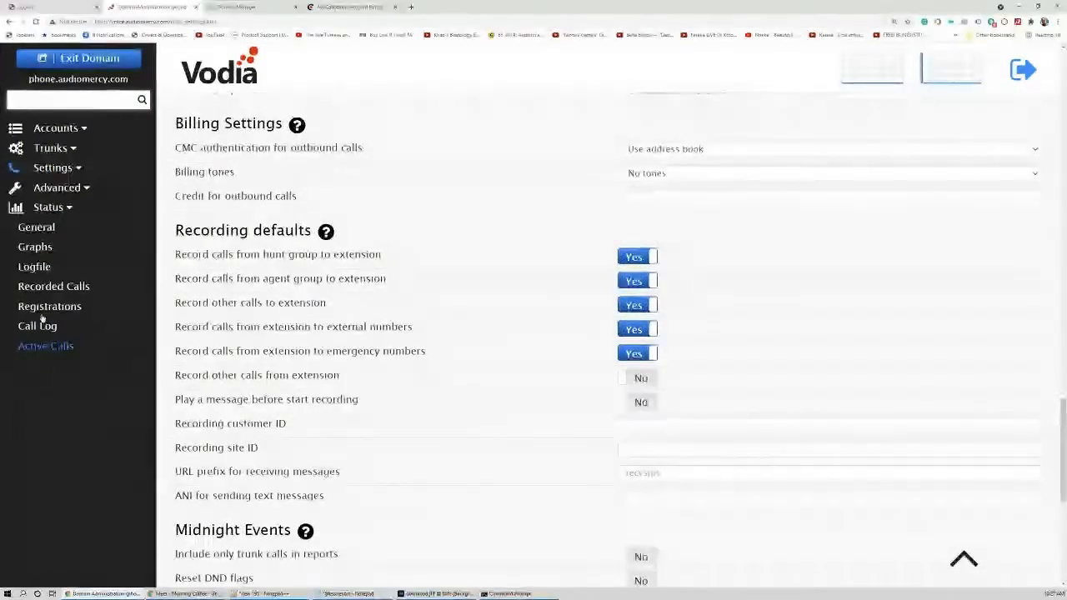
pyautogui.click(54, 286)
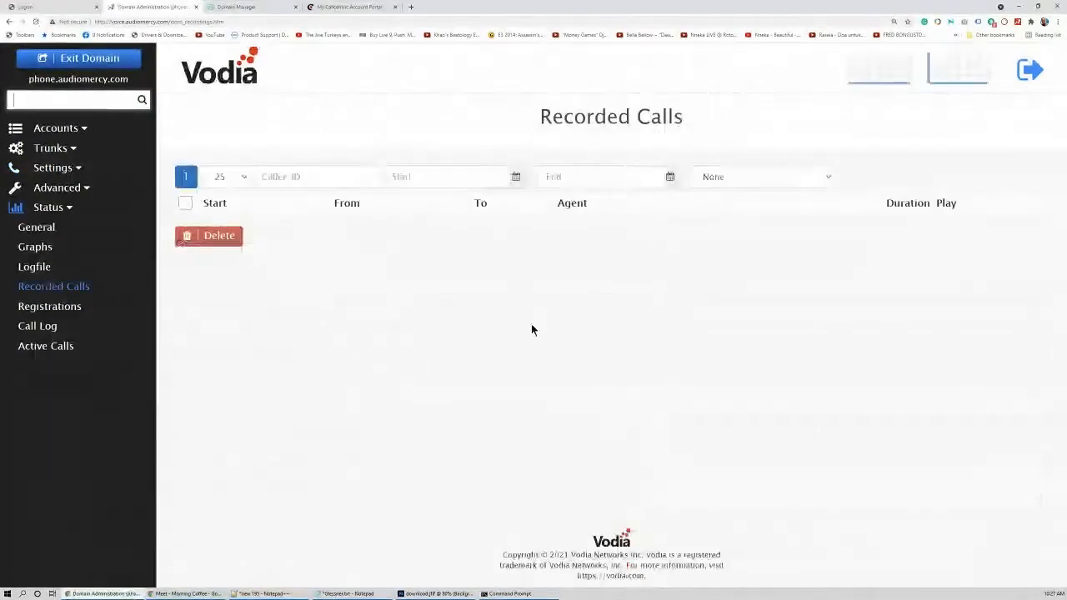
pyautogui.scroll(-3, 567, 267)
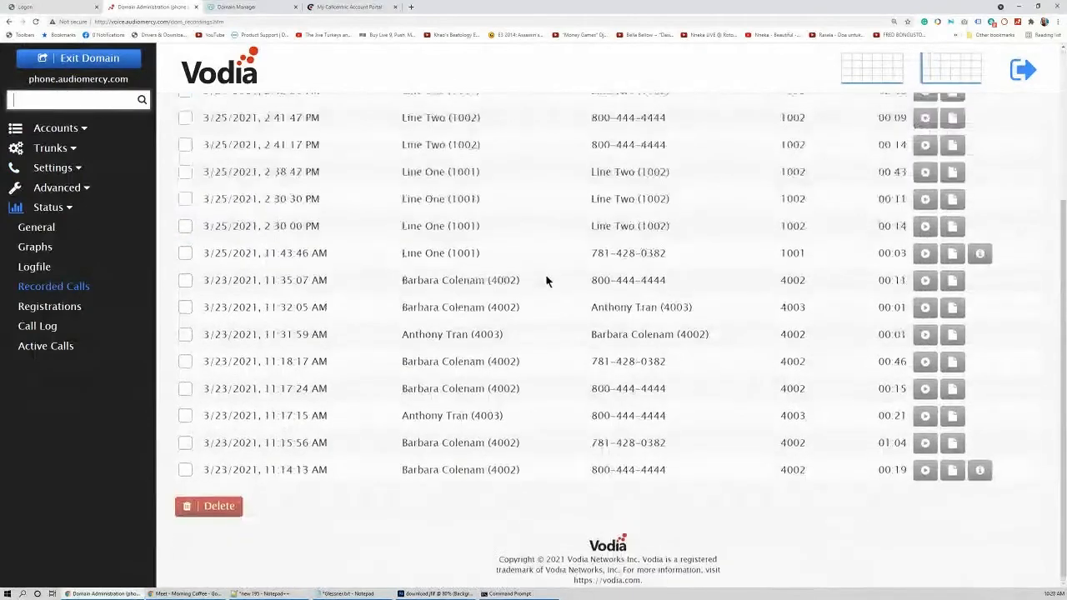
pyautogui.scroll(3, 545, 281)
pyautogui.scroll(-3, 562, 276)
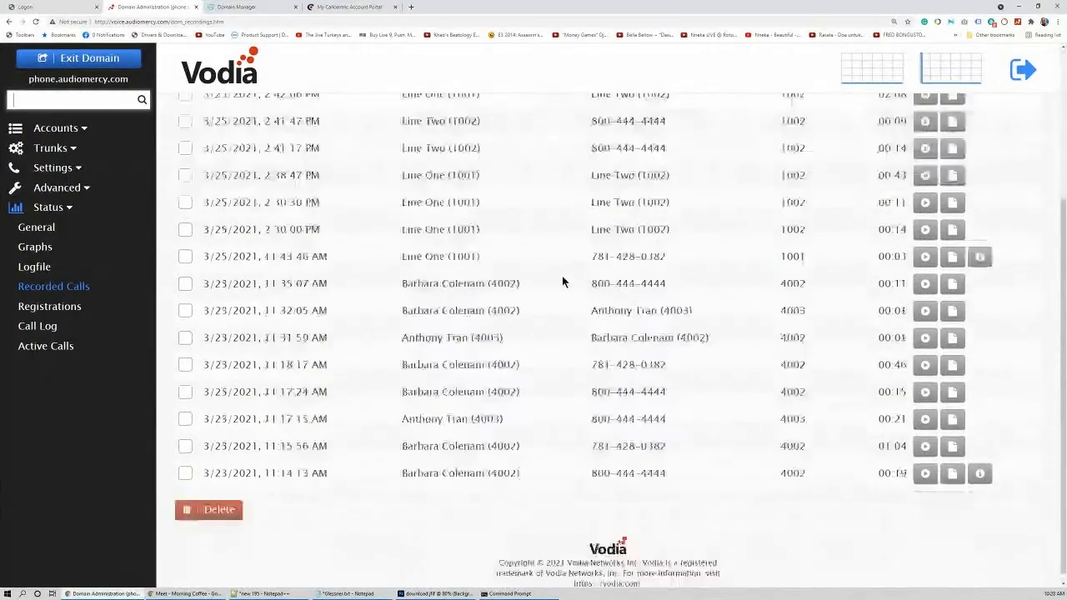
pyautogui.scroll(3, 567, 294)
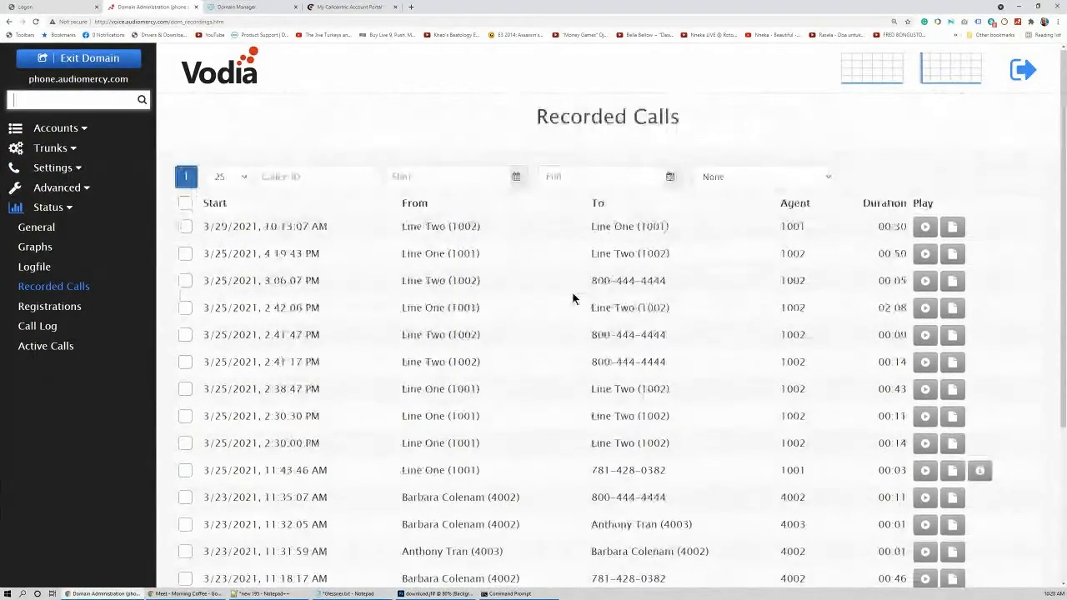
pyautogui.click(953, 226)
pyautogui.click(398, 166)
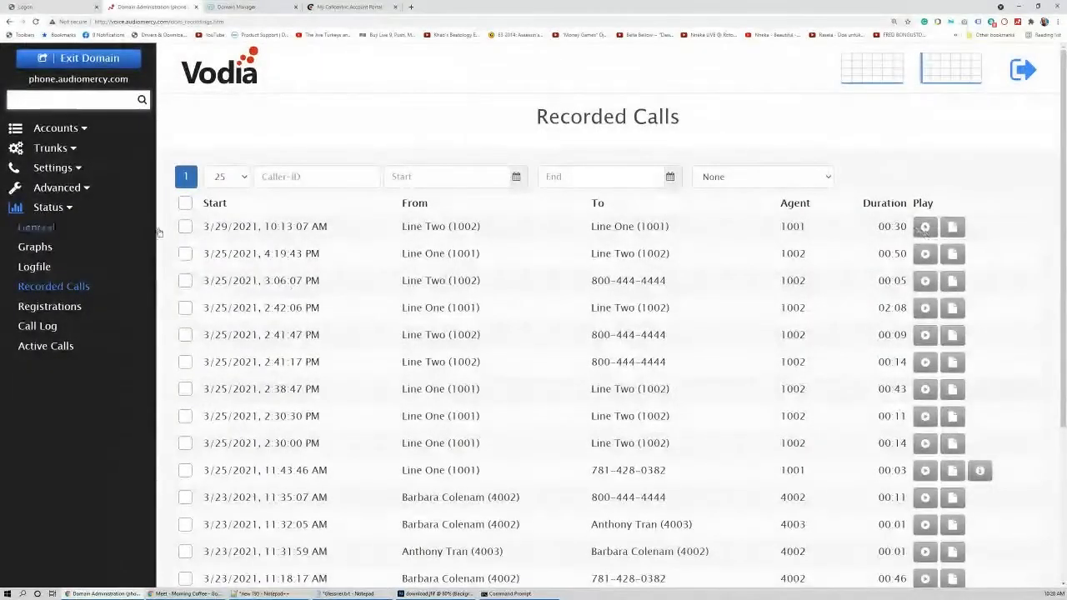
pyautogui.scroll(-3, 406, 332)
pyautogui.scroll(3, 406, 331)
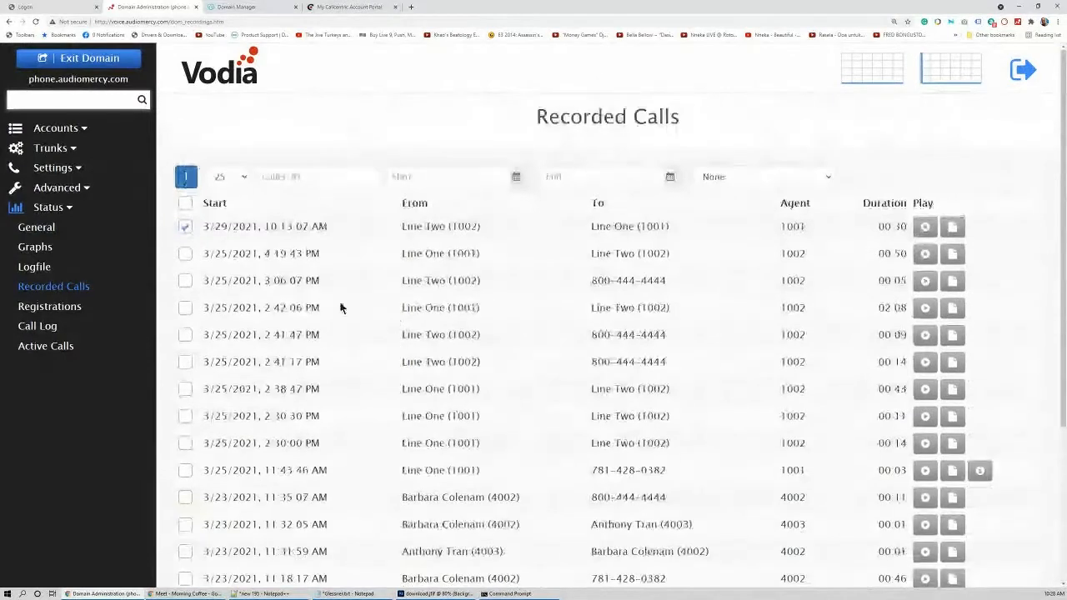
pyautogui.click(299, 176)
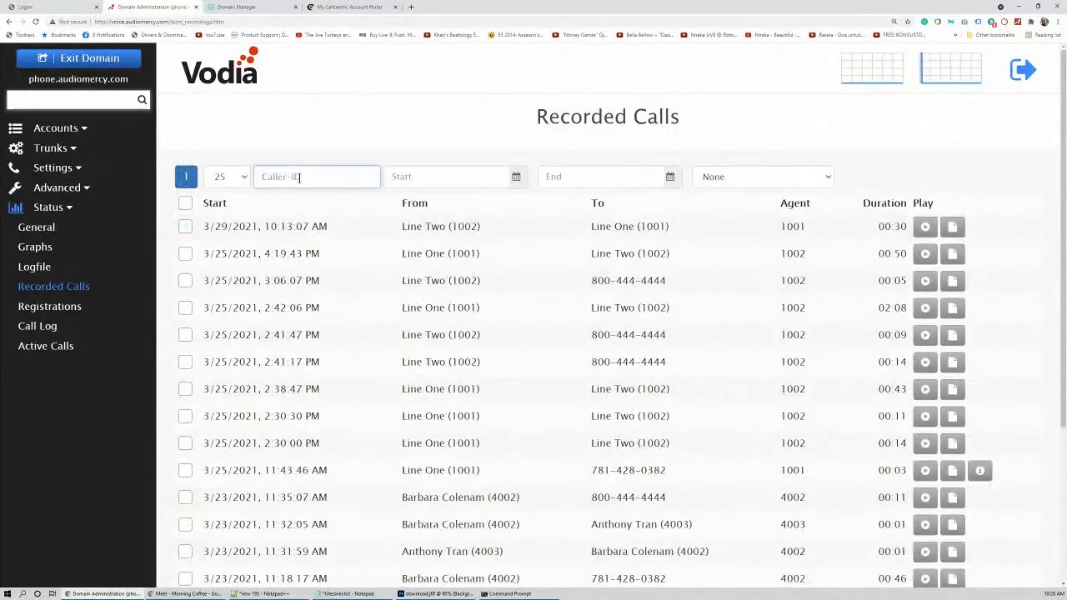
pyautogui.click(559, 176)
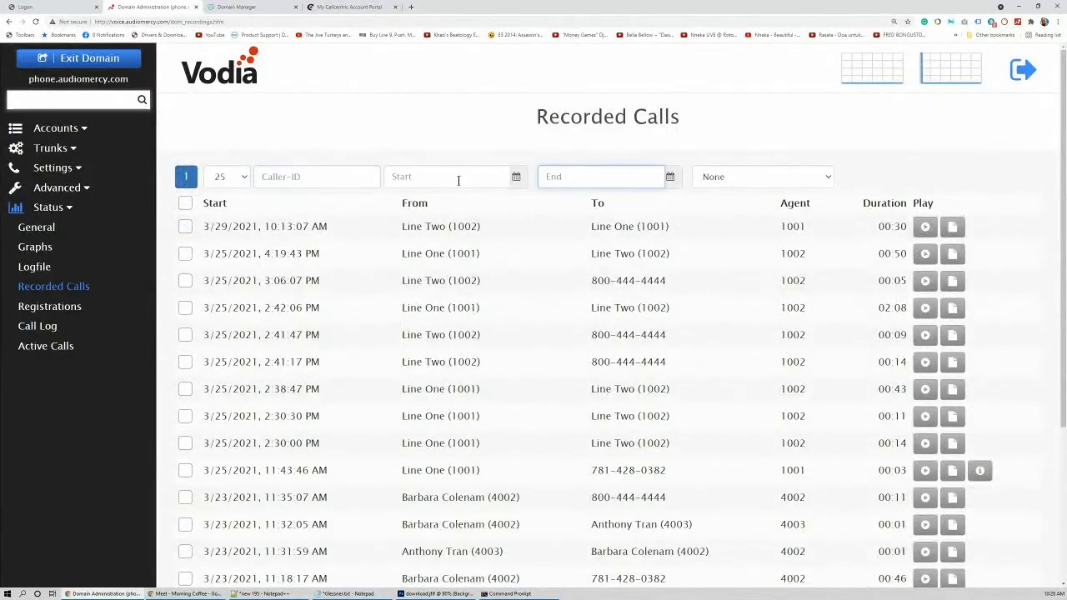
pyautogui.click(722, 179)
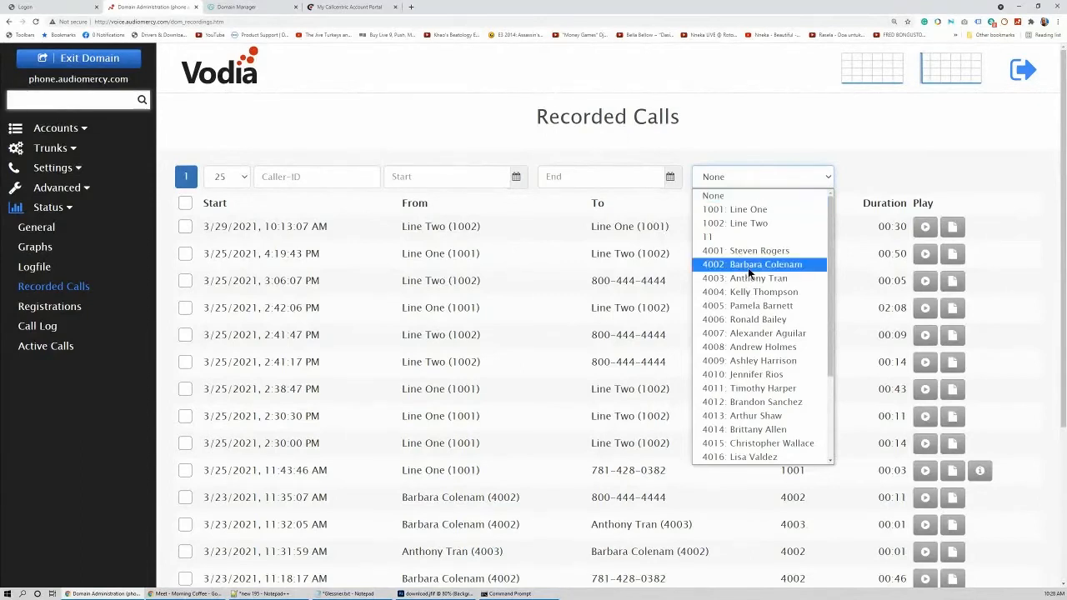
pyautogui.click(477, 136)
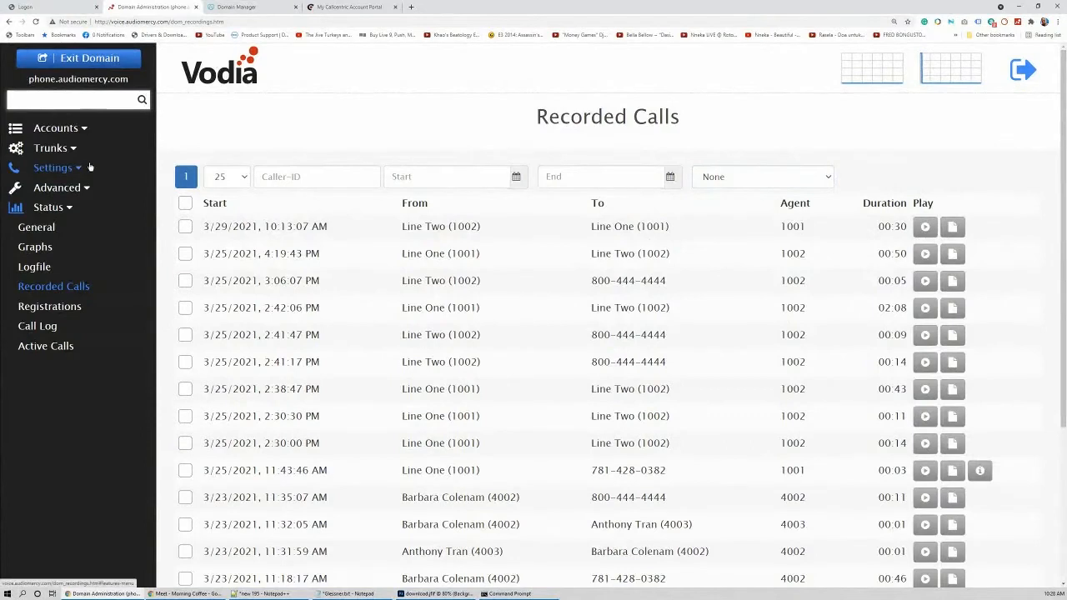
# Add a new park orbit under Accounts > Park Orbits and open park orbit 45's settings.
pyautogui.click(52, 128)
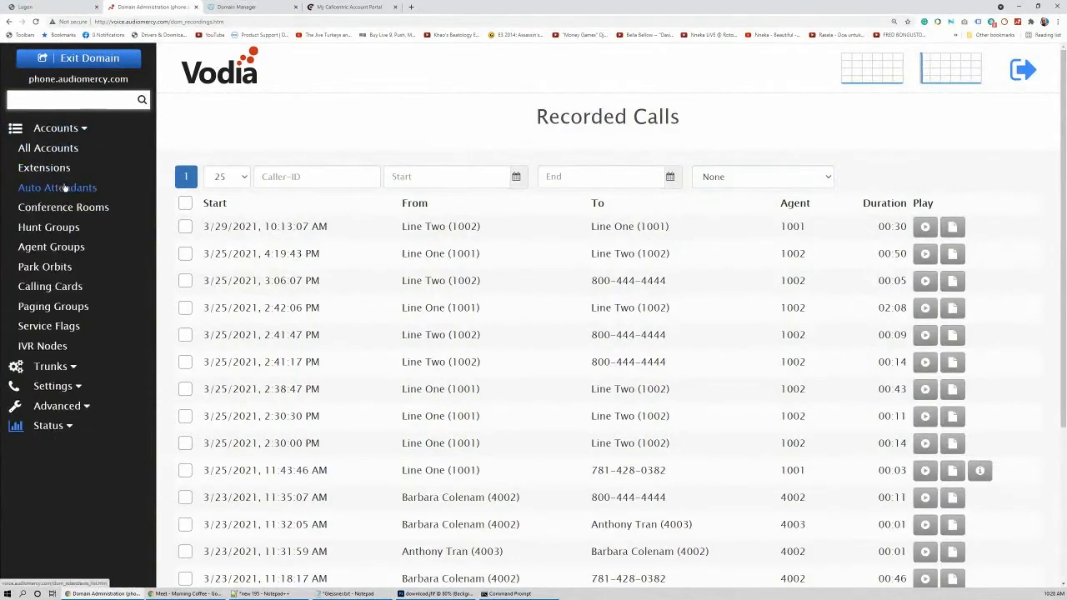
pyautogui.click(46, 266)
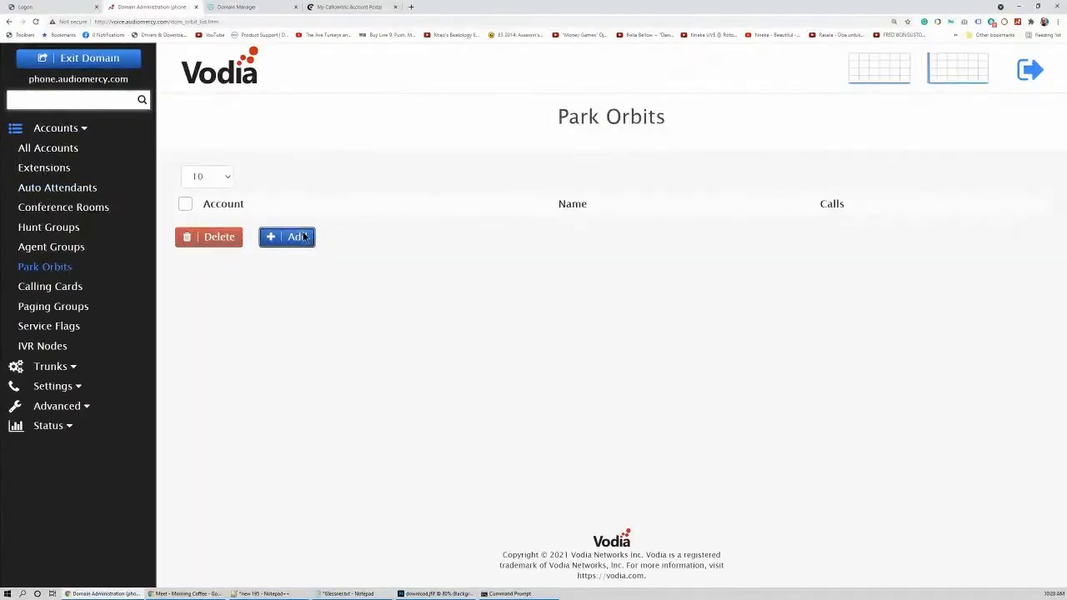
pyautogui.click(287, 237)
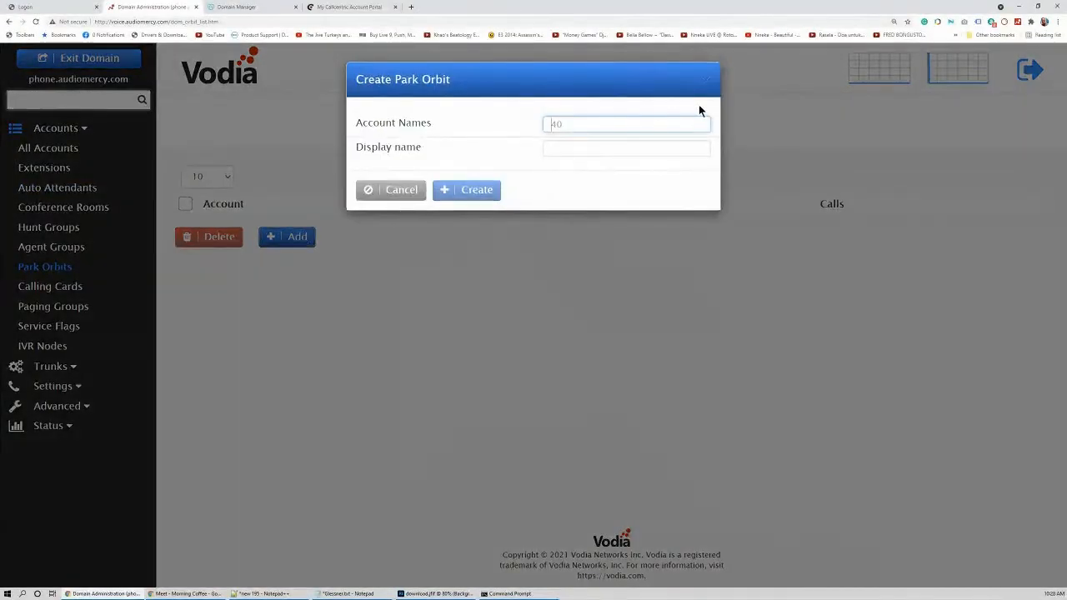
pyautogui.write('60')
pyautogui.press('Return')
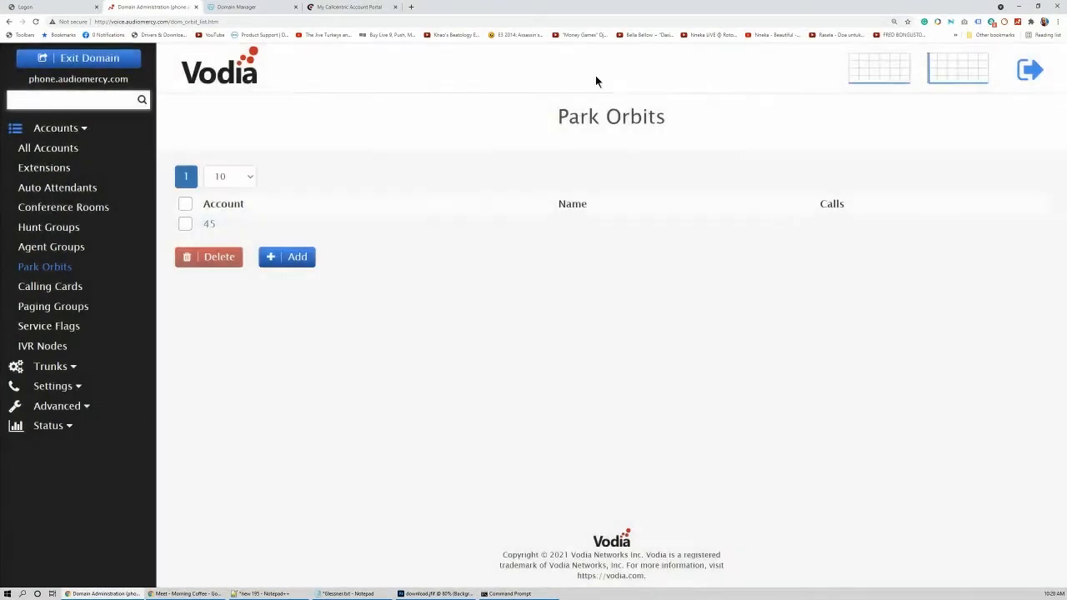
pyautogui.click(209, 225)
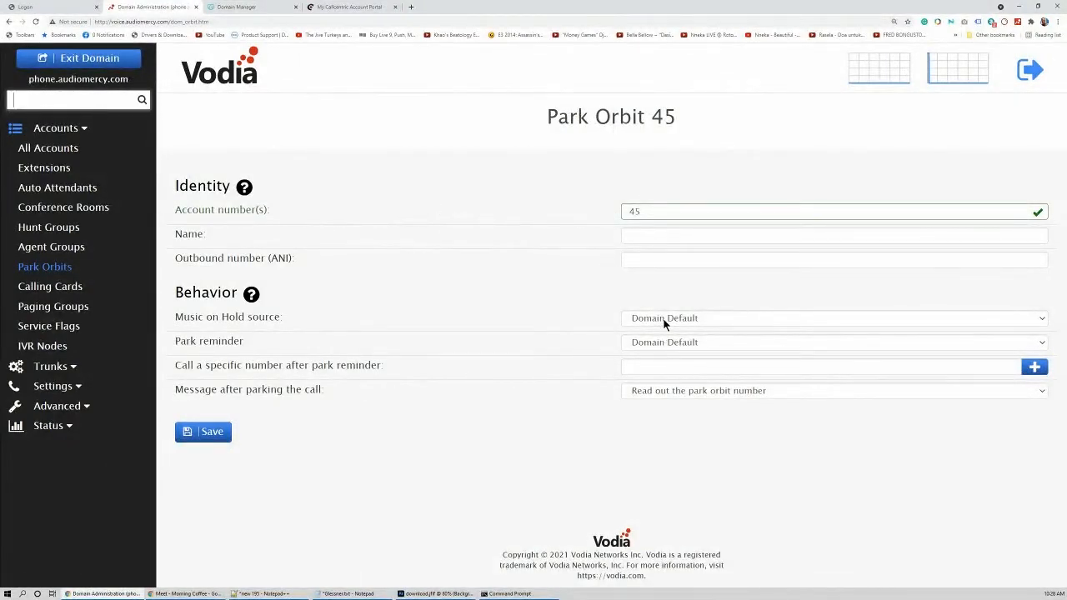
pyautogui.click(665, 319)
pyautogui.click(665, 319)
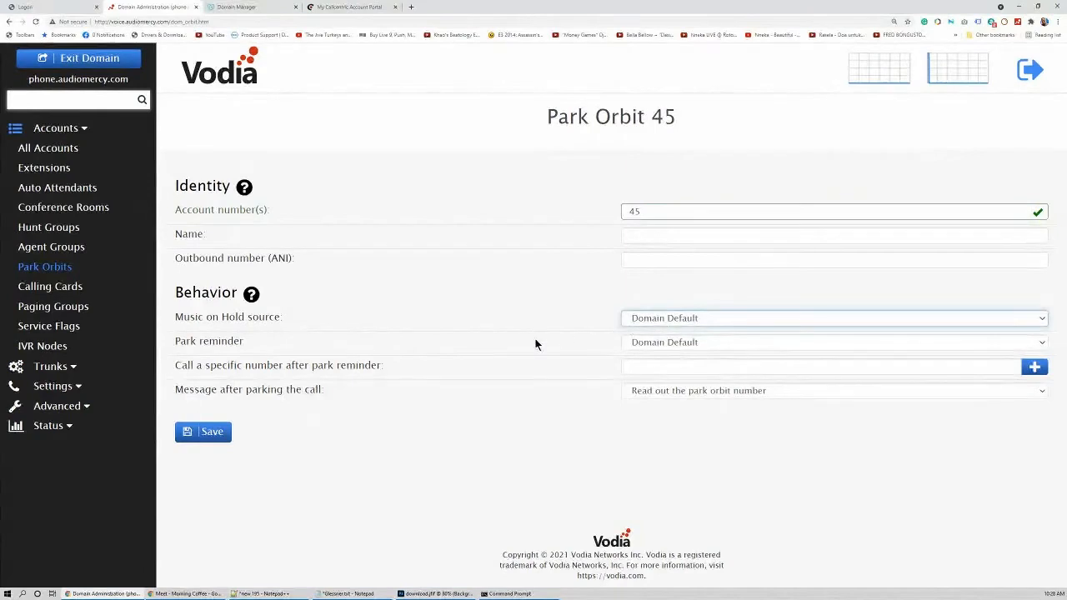
# Keep park orbit 45's reminder at Domain Default and have it call 4002 afterwards.
pyautogui.click(665, 344)
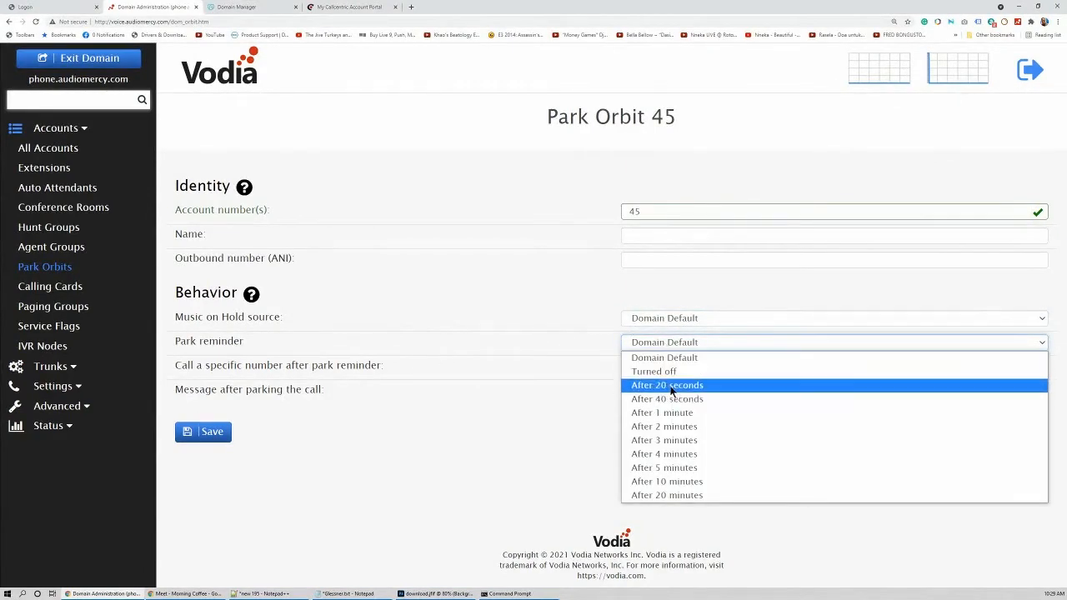
pyautogui.click(566, 381)
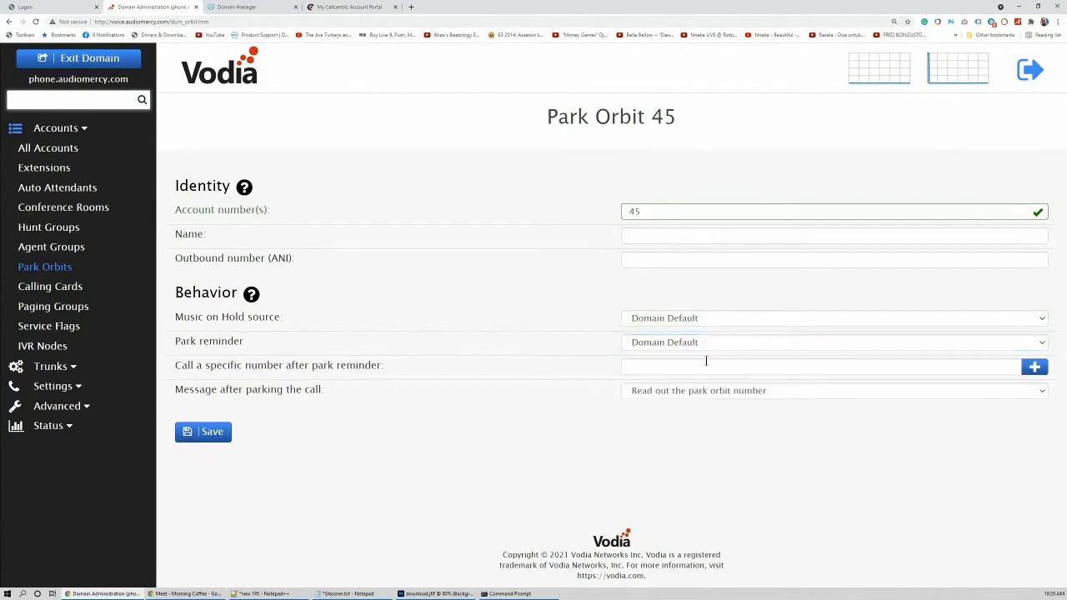
pyautogui.click(1034, 367)
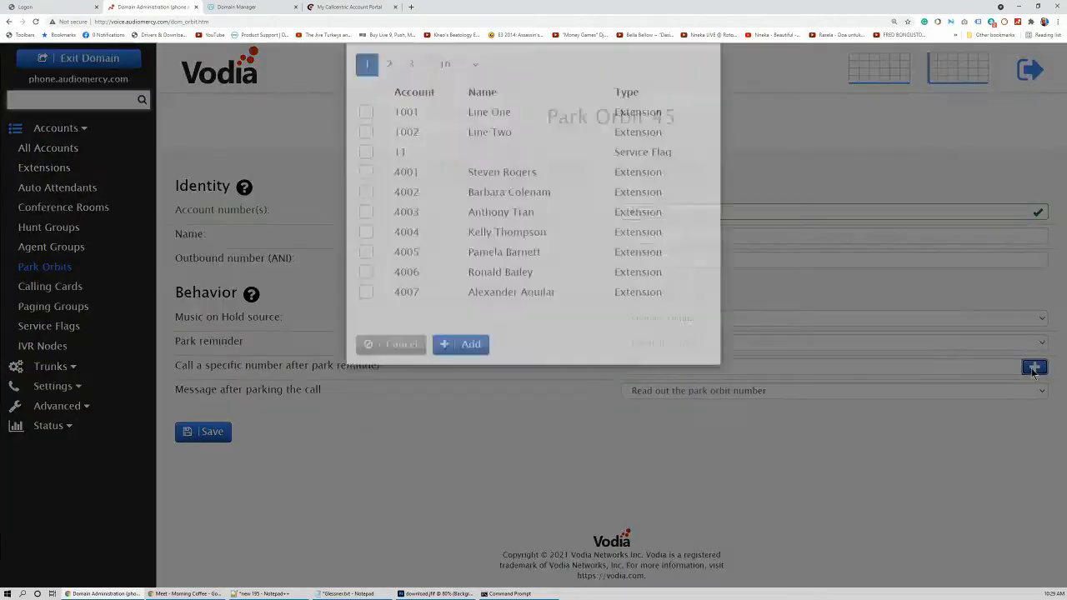
pyautogui.click(367, 244)
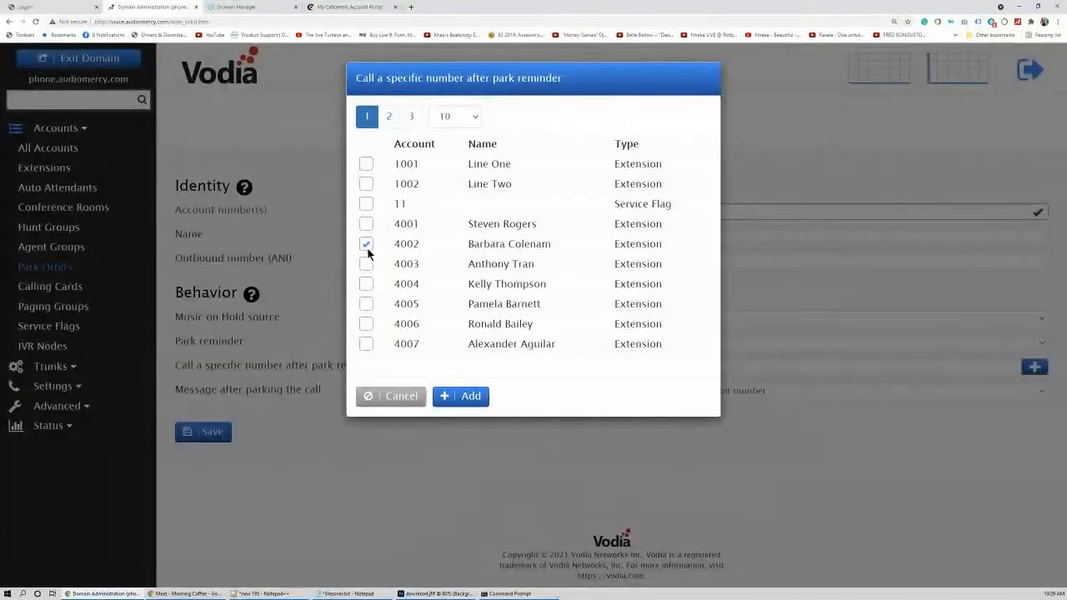
pyautogui.click(457, 397)
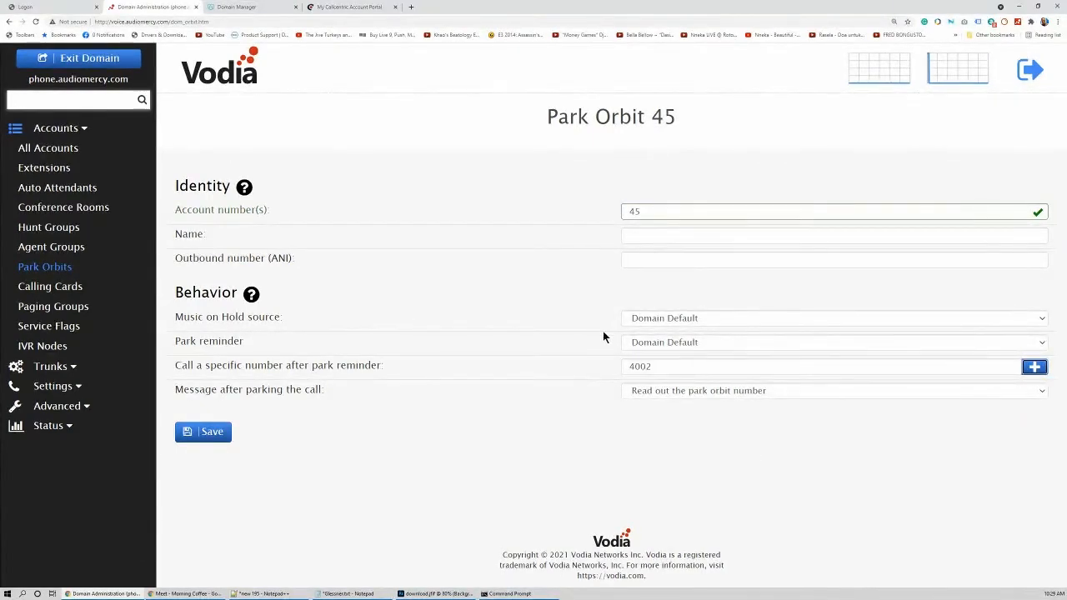
pyautogui.moveTo(662, 368); pyautogui.dragTo(565, 371)
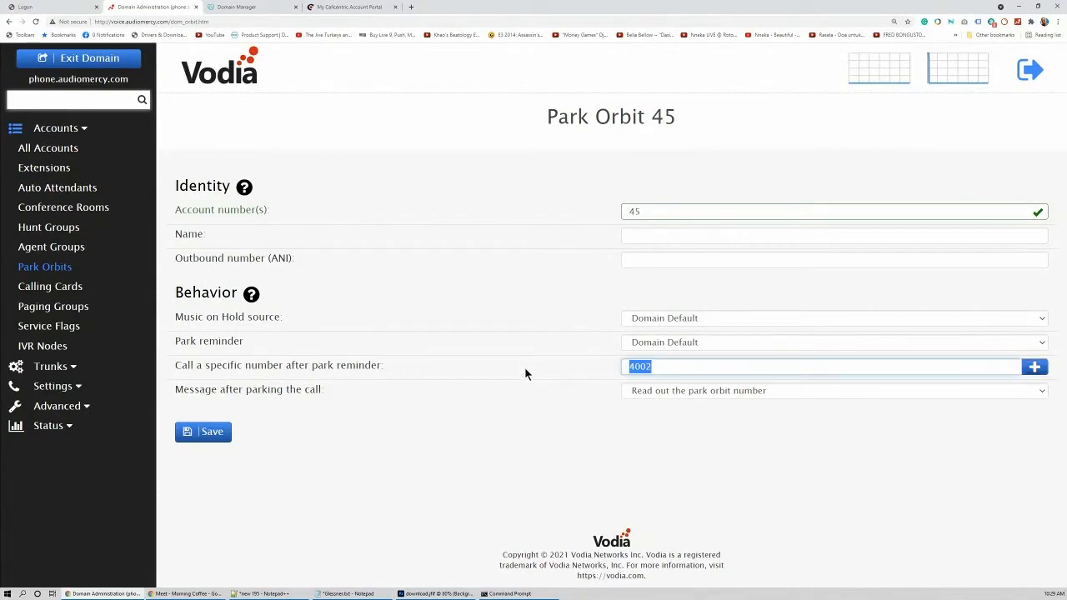
pyautogui.click(64, 175)
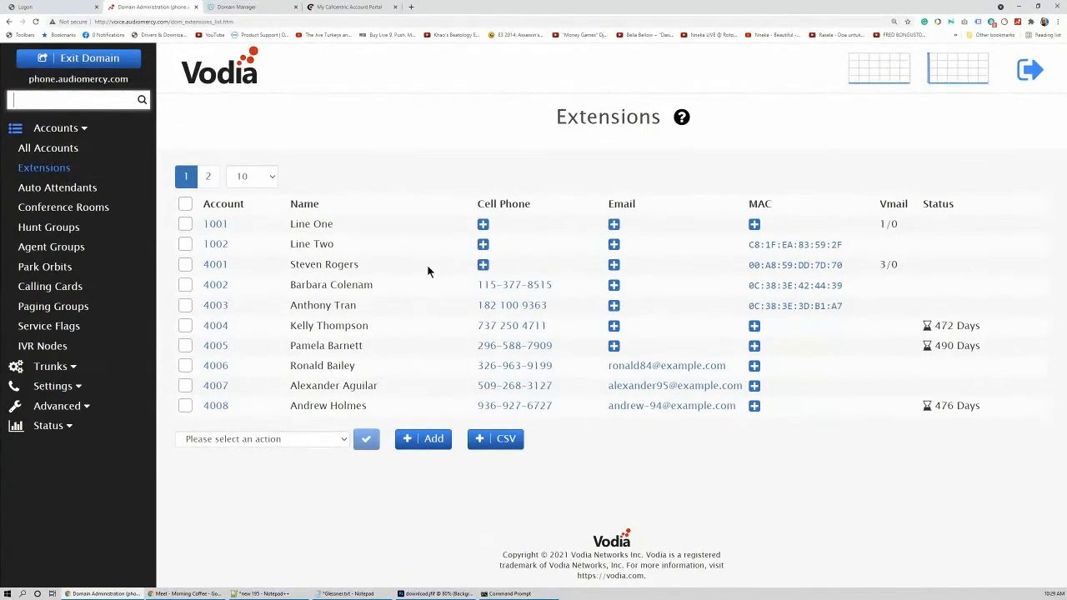
# Clear extension 4001's bound MAC and paste 00:A8:59:DD:7D:70 into the Associate device dialog.
pyautogui.click(784, 266)
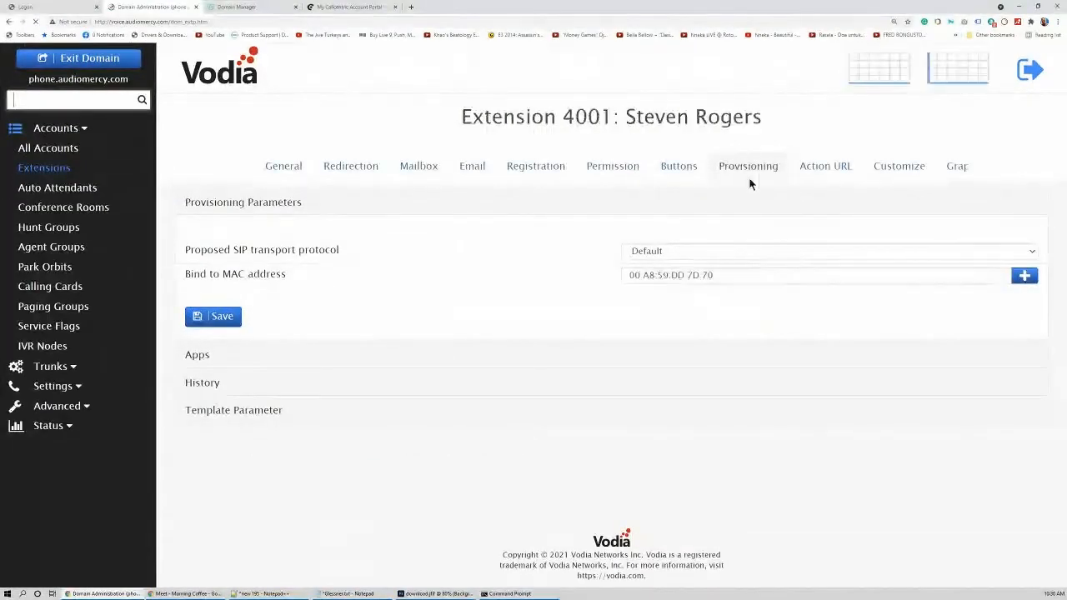
pyautogui.moveTo(714, 276); pyautogui.dragTo(531, 281)
pyautogui.hotkey('ctrl', 'c')
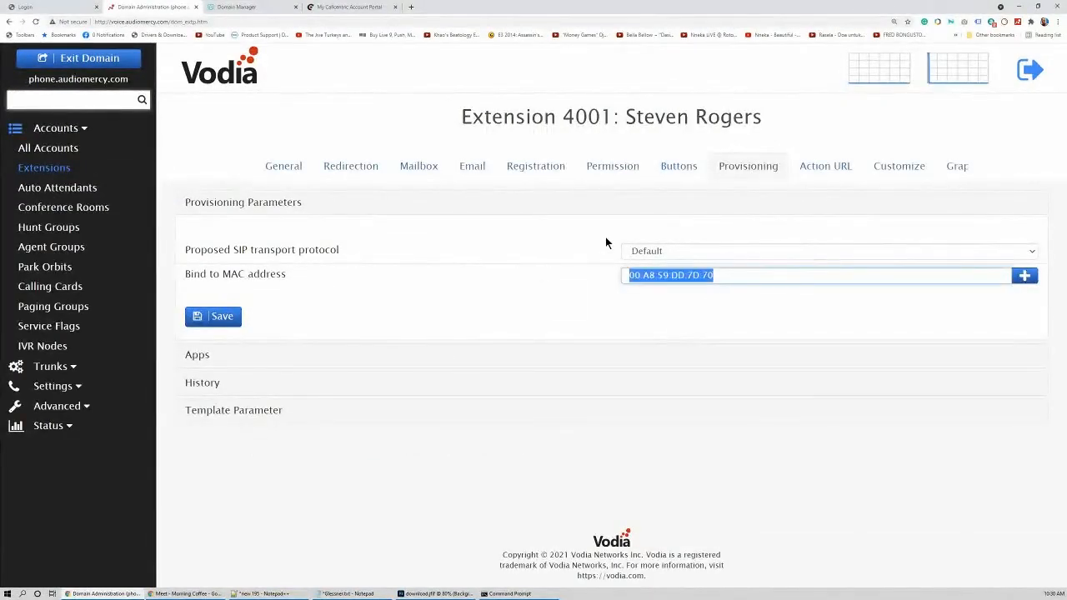
pyautogui.press('BackSpace')
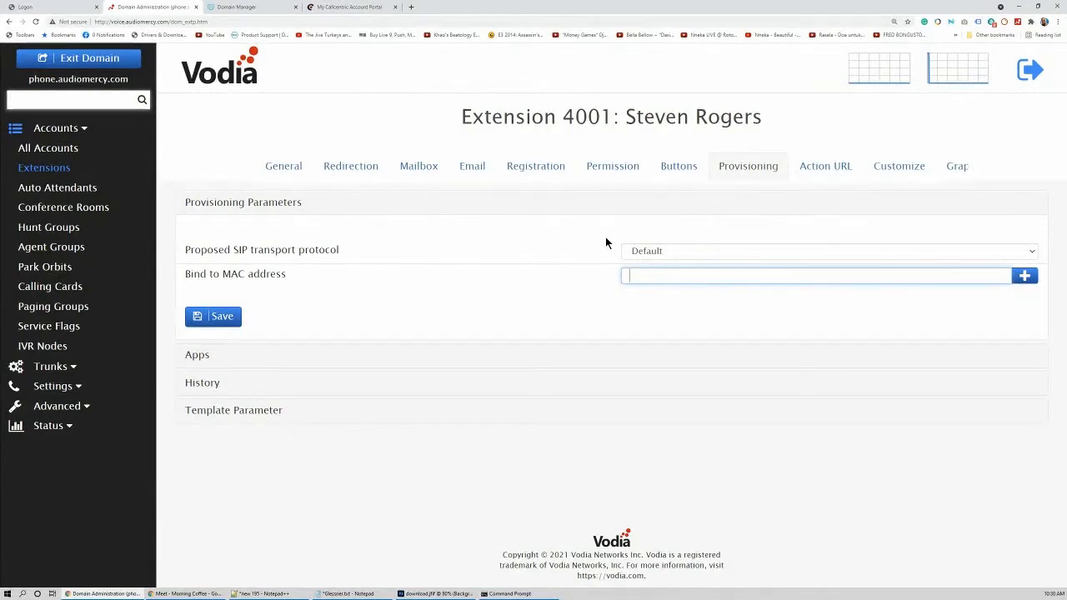
pyautogui.click(1028, 280)
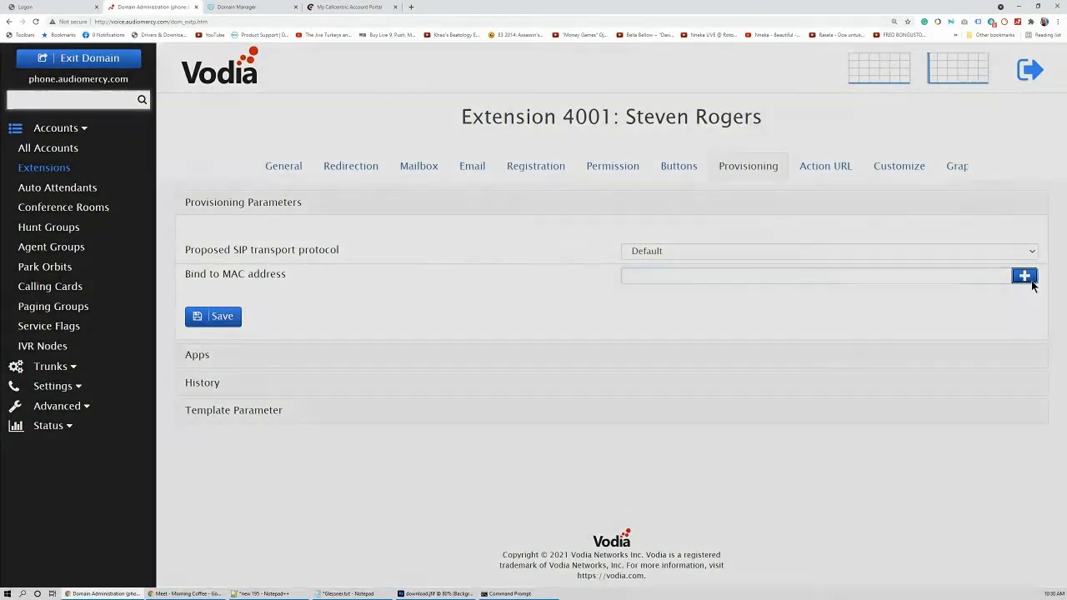
pyautogui.click(448, 122)
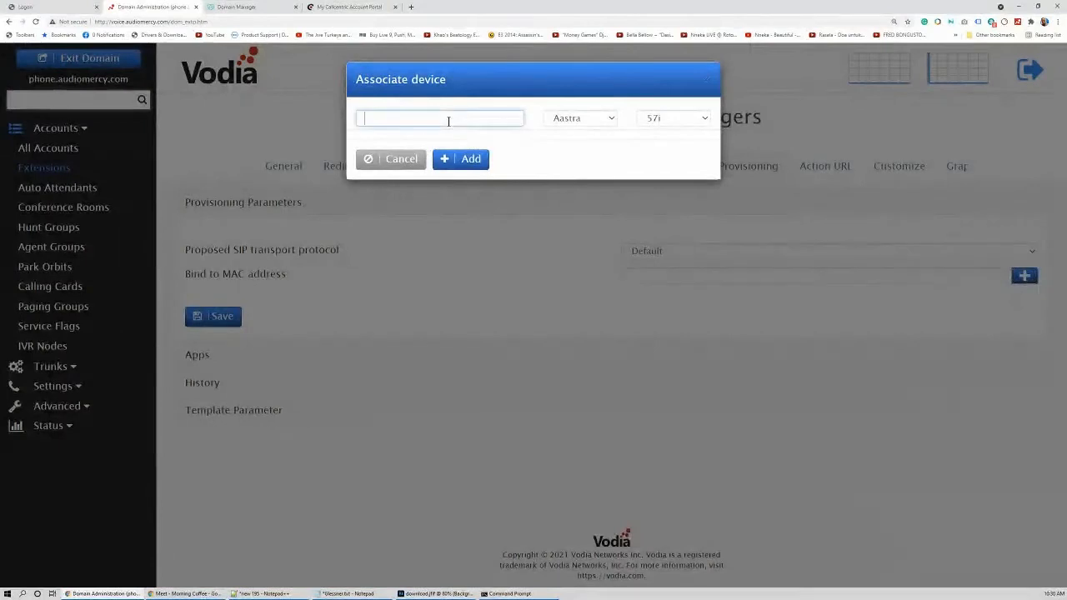
pyautogui.hotkey('ctrl', 'v')
# Pick a Yealink phone model, add the device and save 4001's provisioning.
pyautogui.click(591, 120)
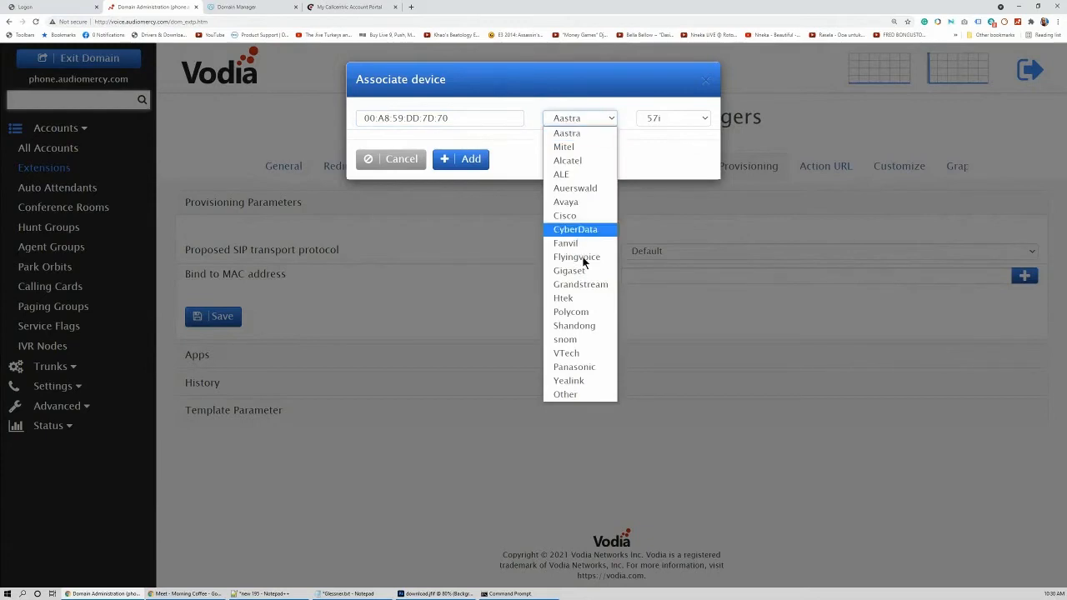
pyautogui.click(666, 116)
pyautogui.click(666, 116)
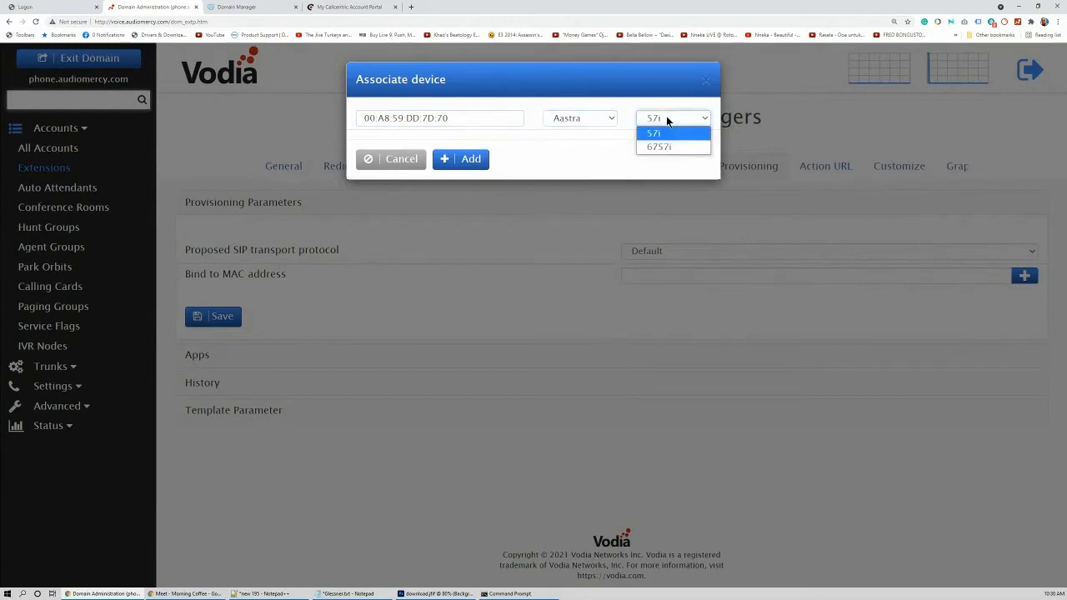
pyautogui.click(546, 117)
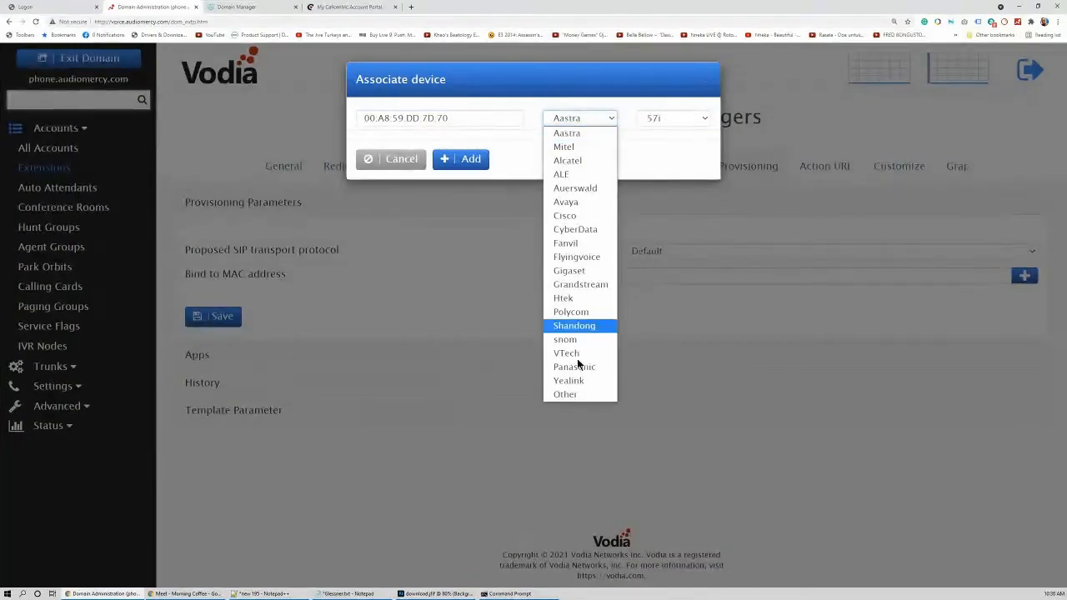
pyautogui.click(573, 380)
pyautogui.click(683, 121)
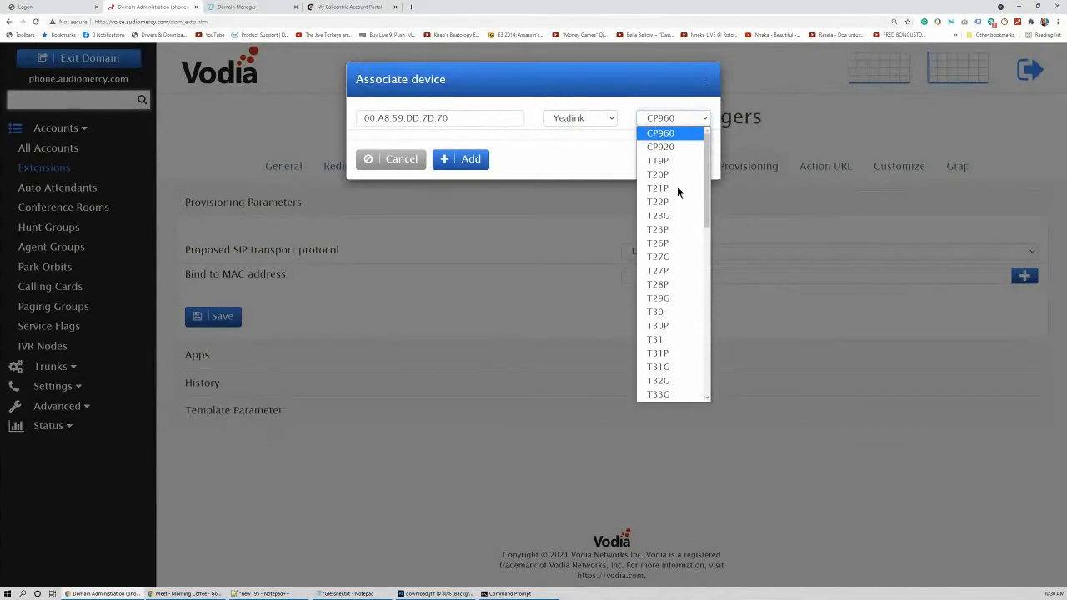
pyautogui.scroll(-4, 658, 267)
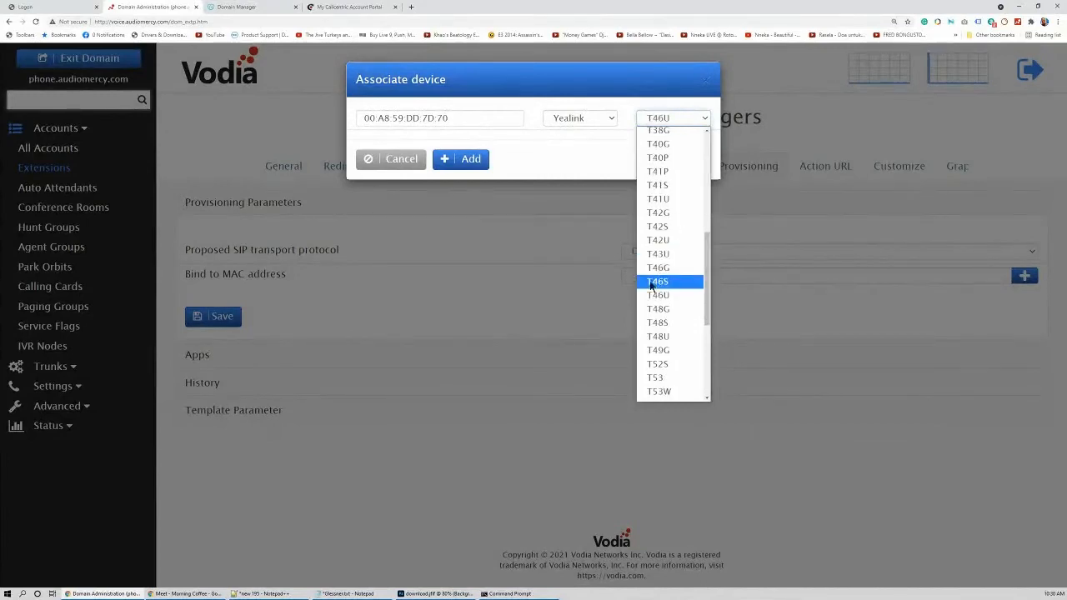
pyautogui.click(464, 164)
pyautogui.click(463, 165)
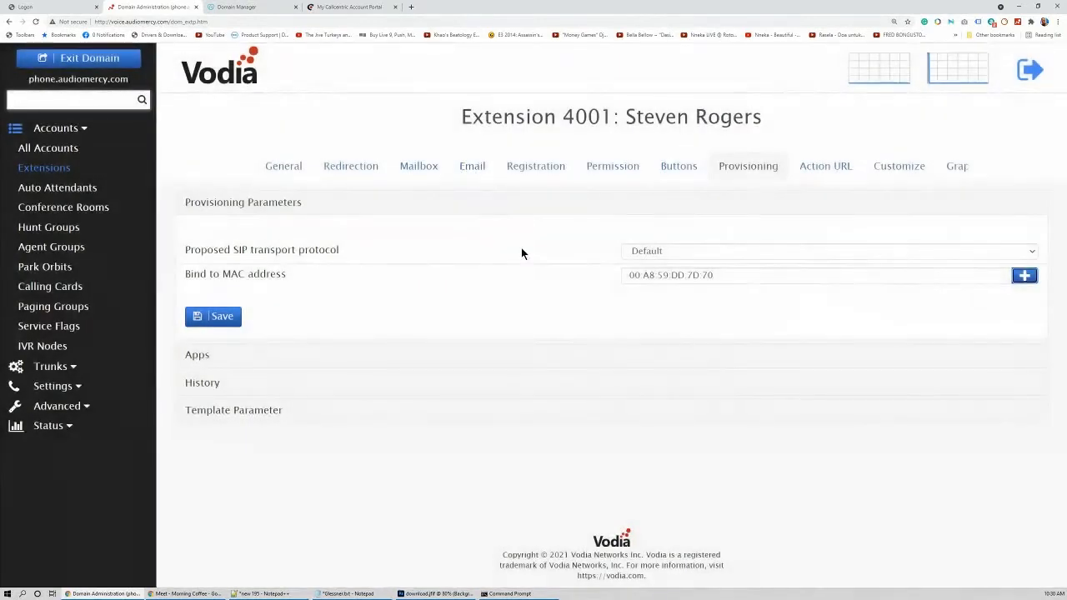
pyautogui.click(215, 317)
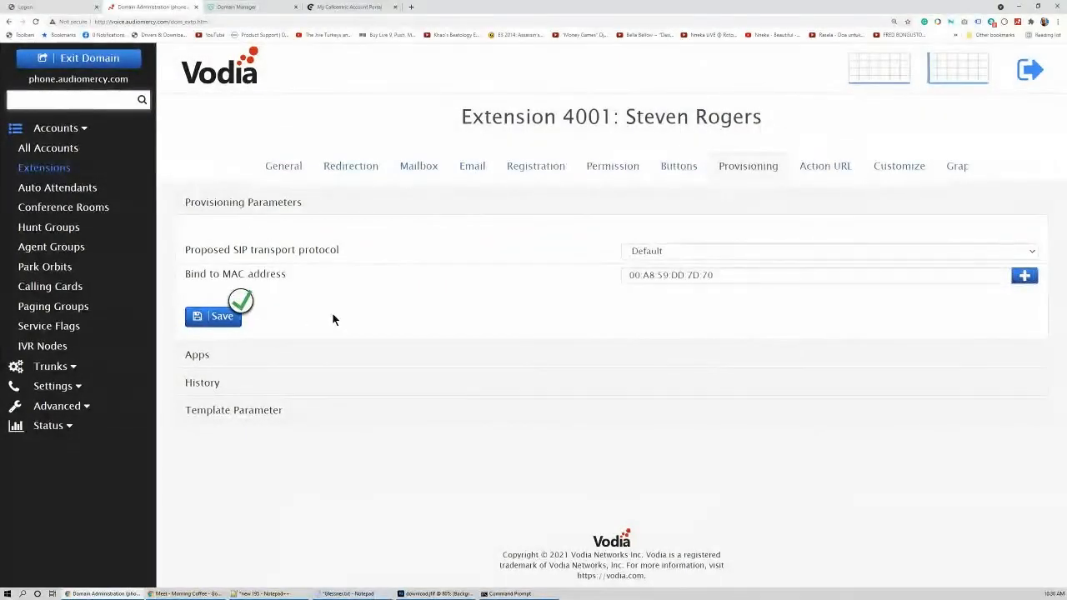
# Check 4001's provisioning history, then open extension 4003 via its MAC link and expand History.
pyautogui.click(208, 383)
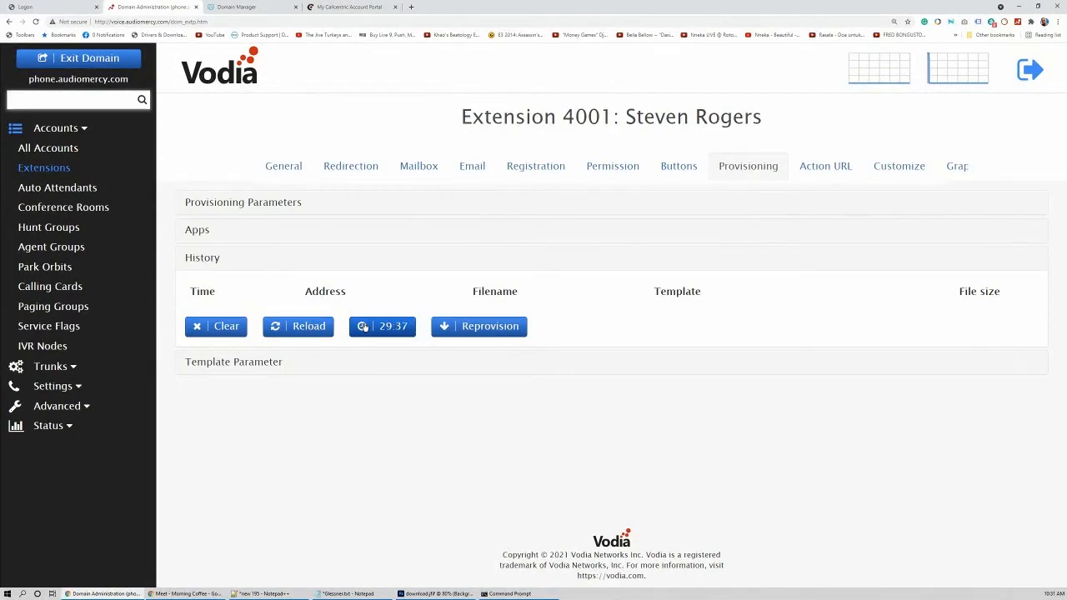
pyautogui.moveTo(29, 78); pyautogui.dragTo(127, 79)
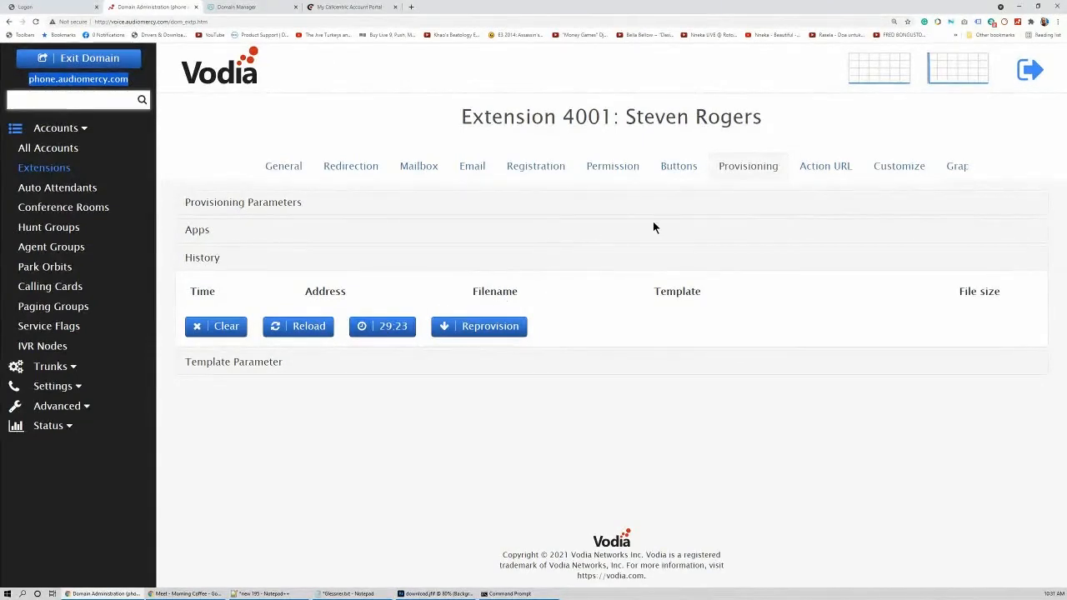
pyautogui.click(50, 171)
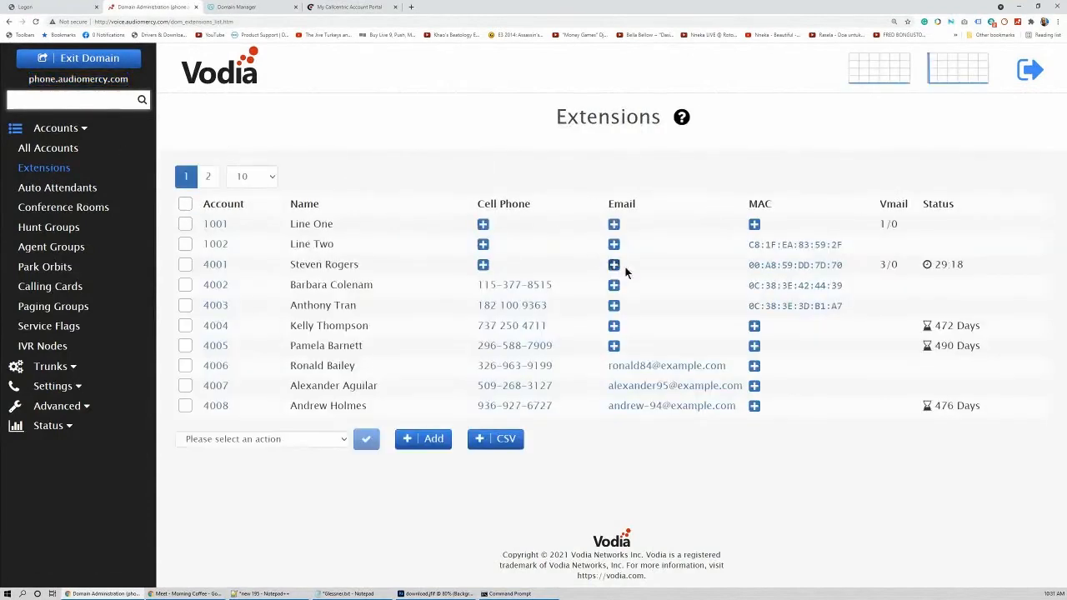
pyautogui.click(780, 306)
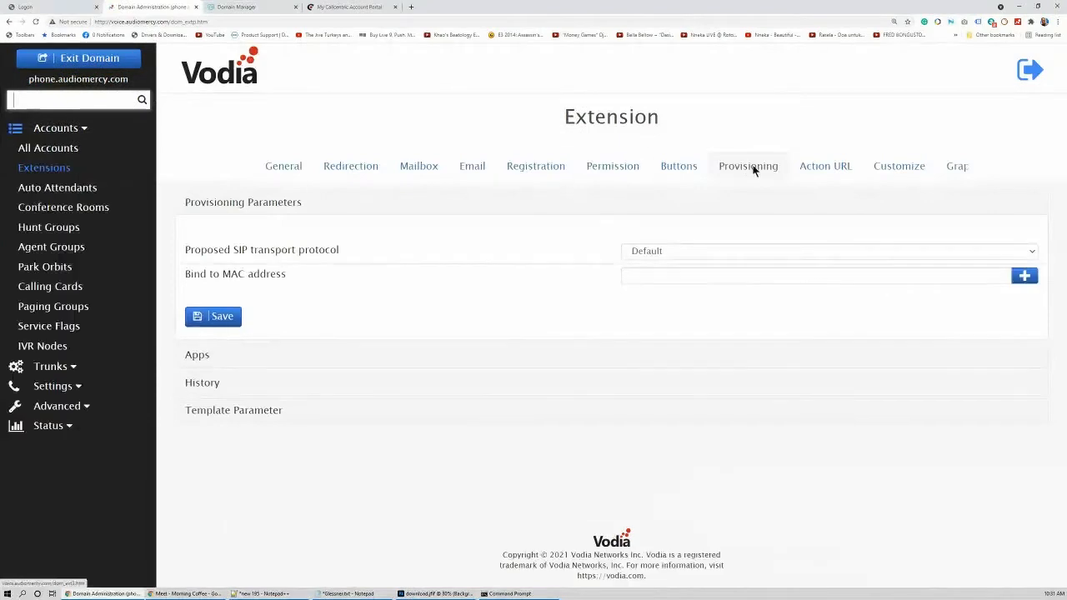
pyautogui.click(205, 380)
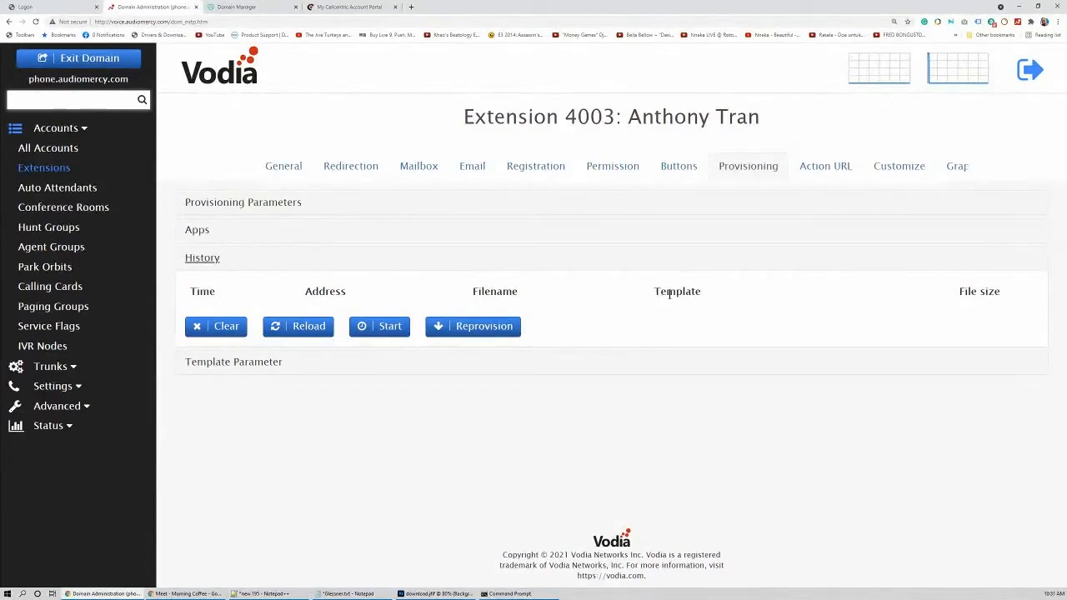
# On extension 4003's Buttons tab, make SK 1 an Extension BLF key for 4005.
pyautogui.click(696, 168)
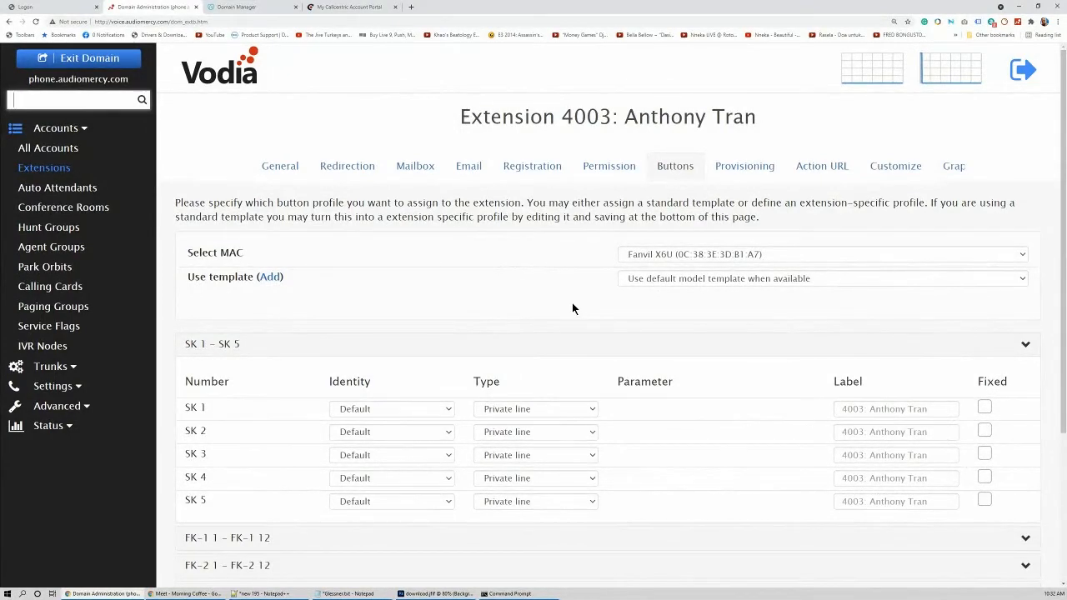
pyautogui.click(635, 256)
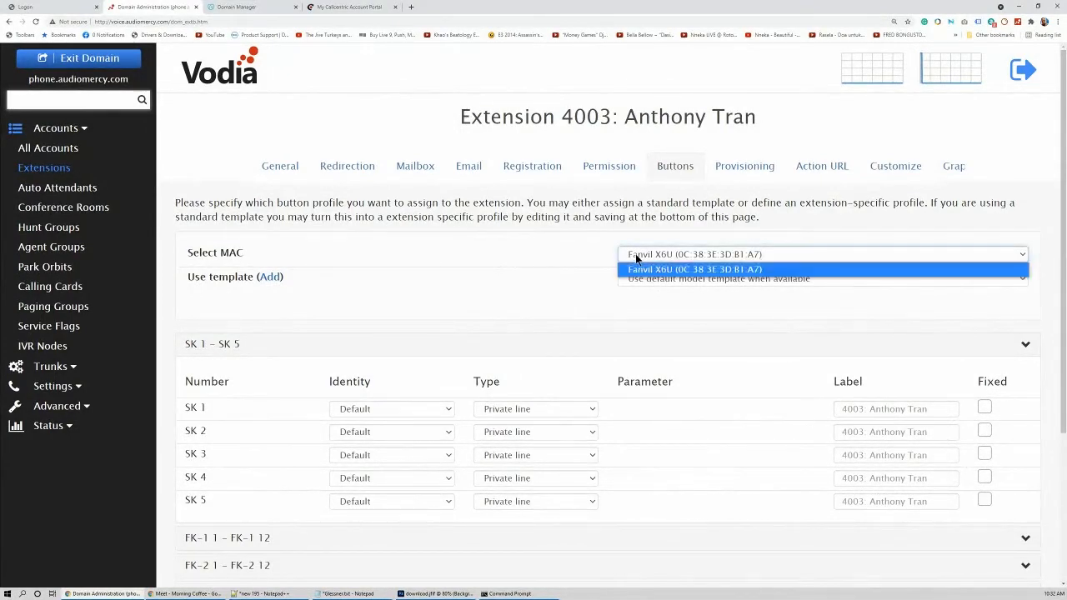
pyautogui.click(640, 295)
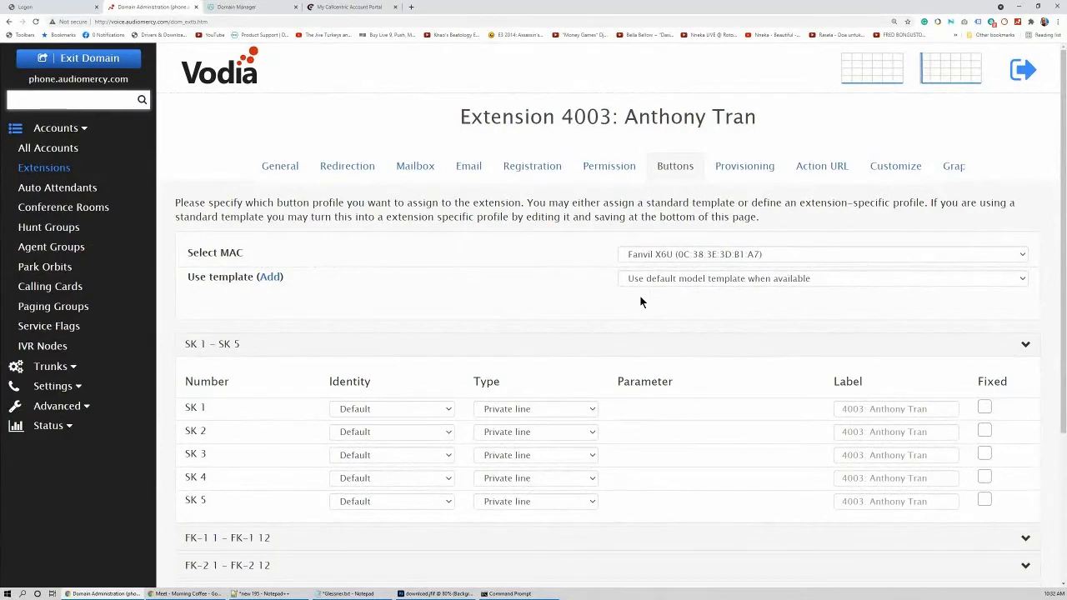
pyautogui.scroll(-1, 474, 322)
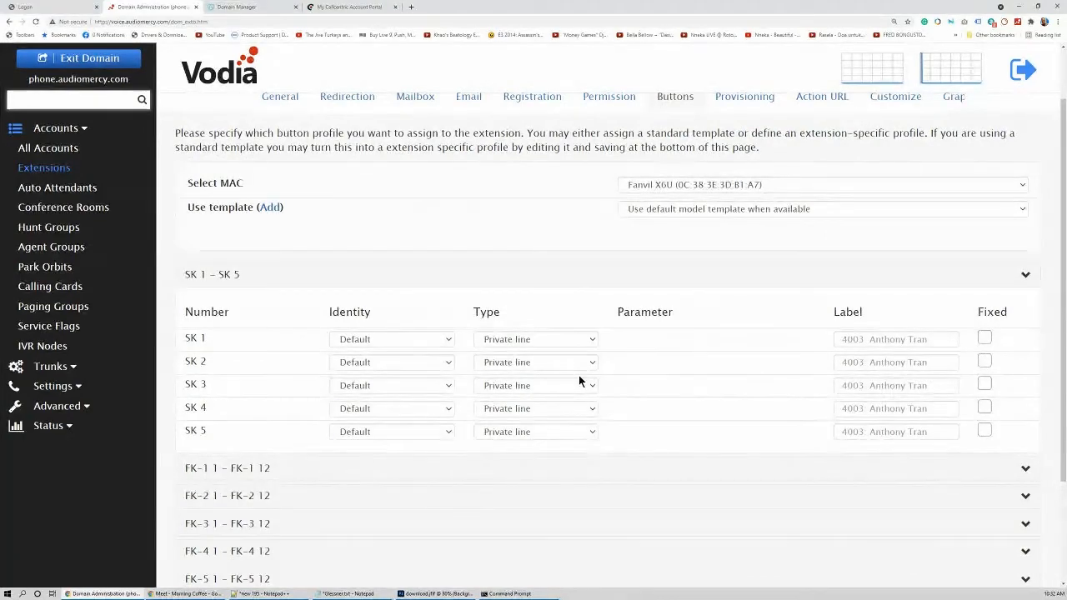
pyautogui.click(595, 340)
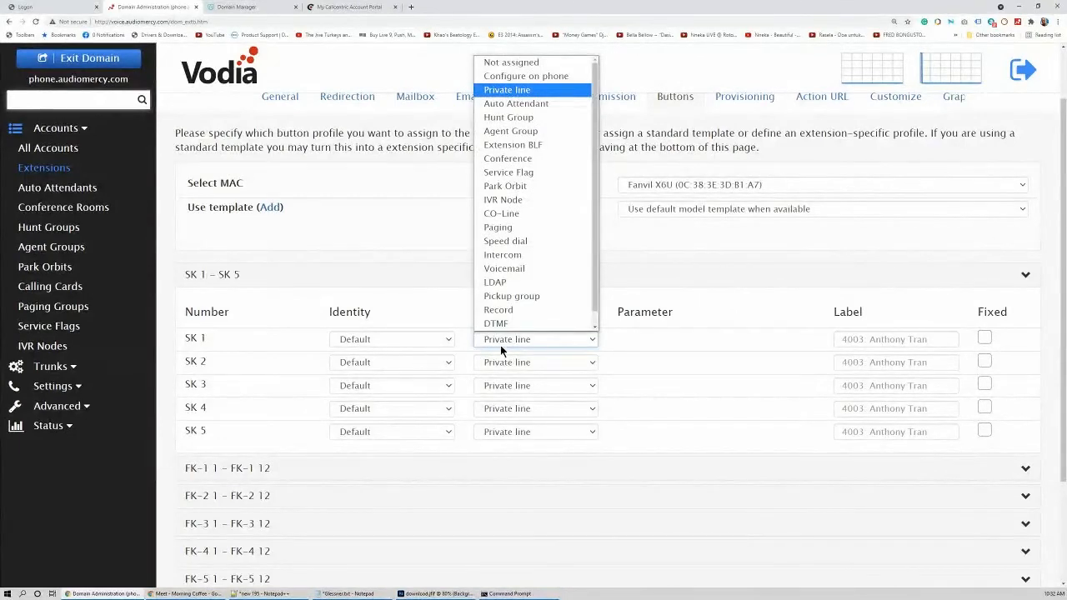
pyautogui.click(723, 367)
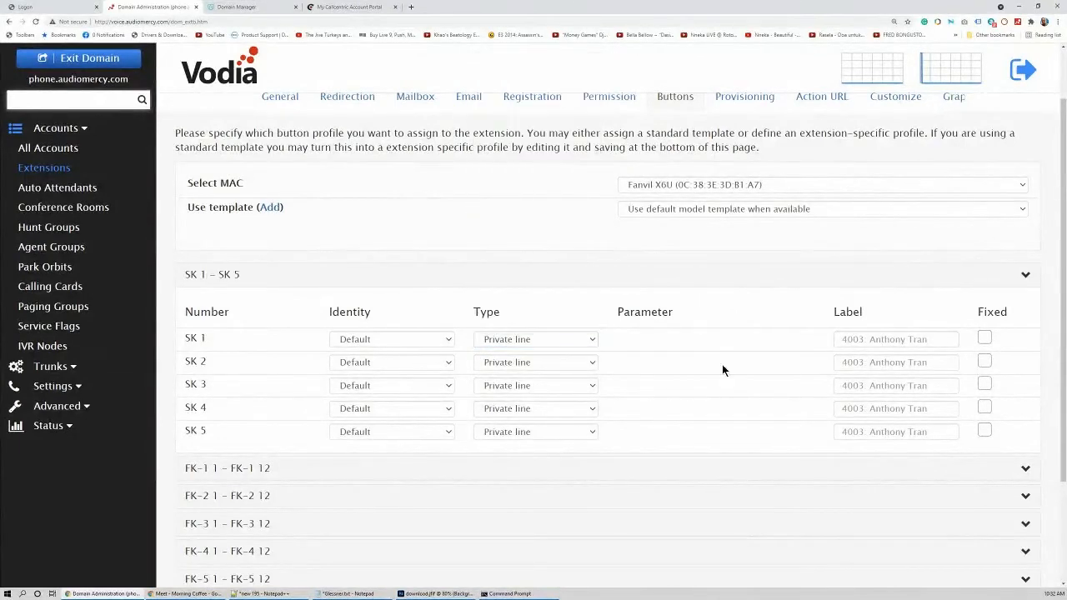
pyautogui.click(581, 345)
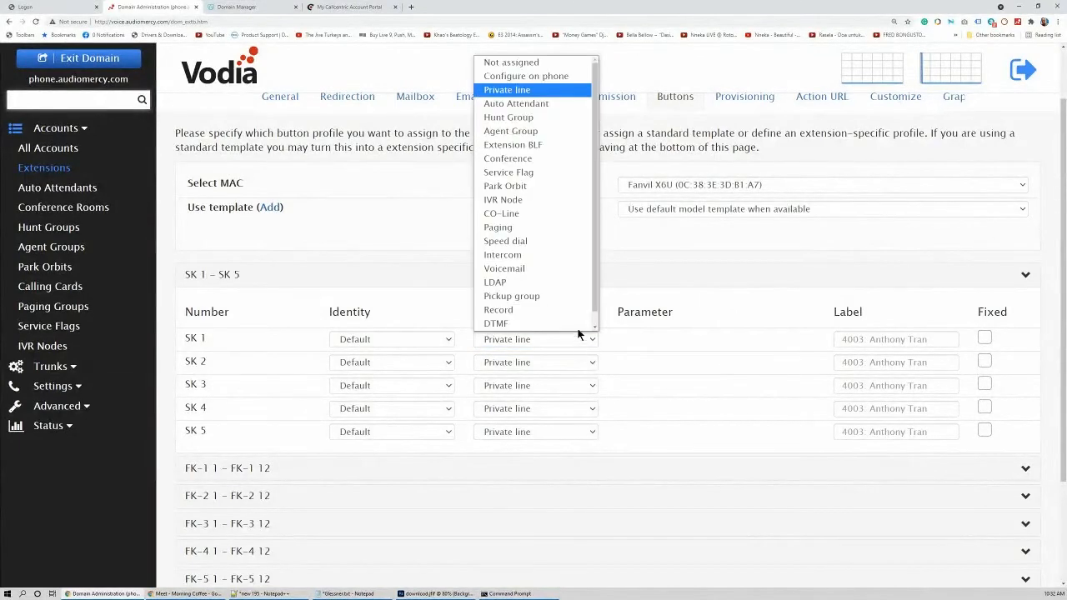
pyautogui.click(520, 147)
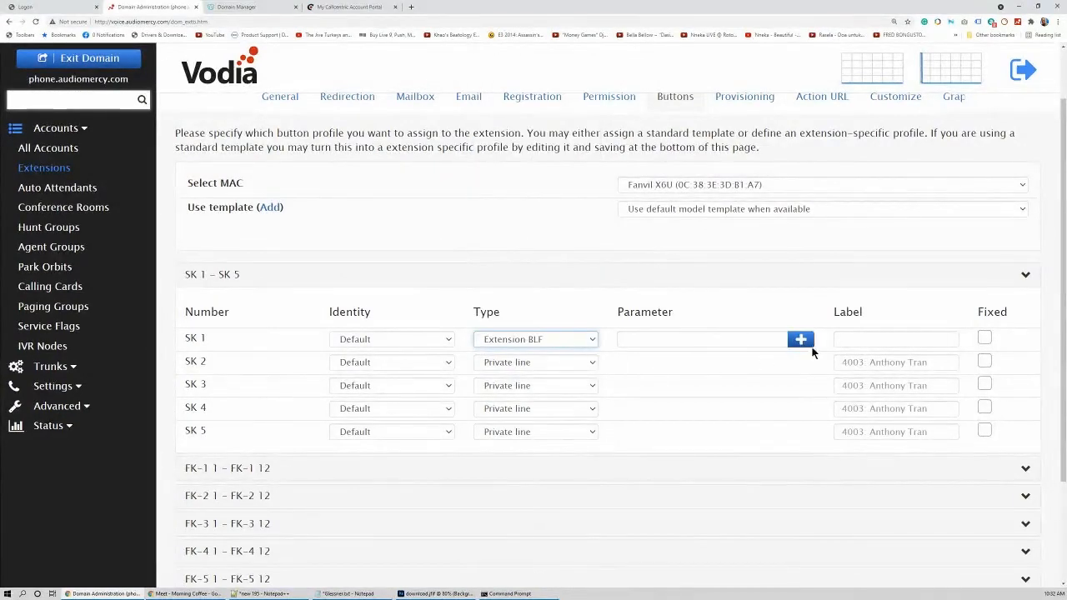
pyautogui.click(802, 339)
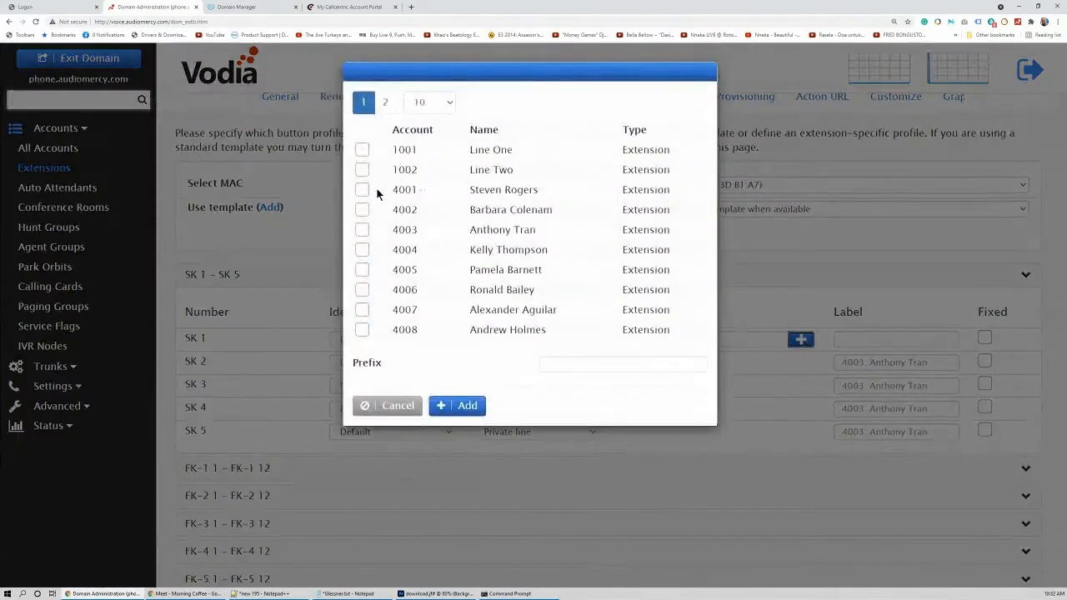
pyautogui.click(457, 406)
# Make SK 2 an Extension BLF key for 4006 and SK 3 a Park Orbit key for 45.
pyautogui.click(562, 361)
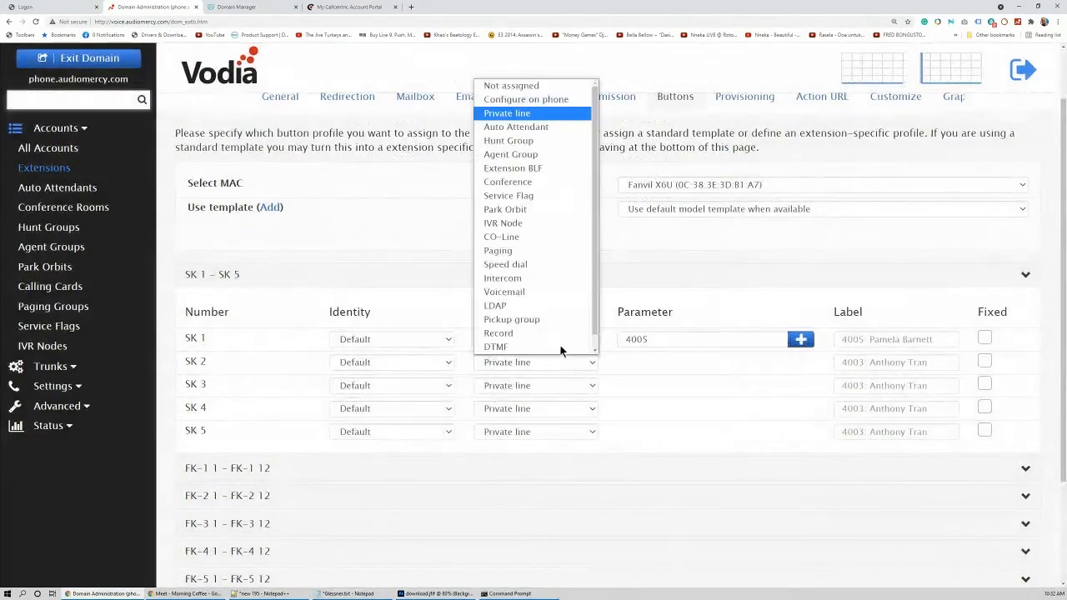
pyautogui.click(532, 170)
pyautogui.click(800, 362)
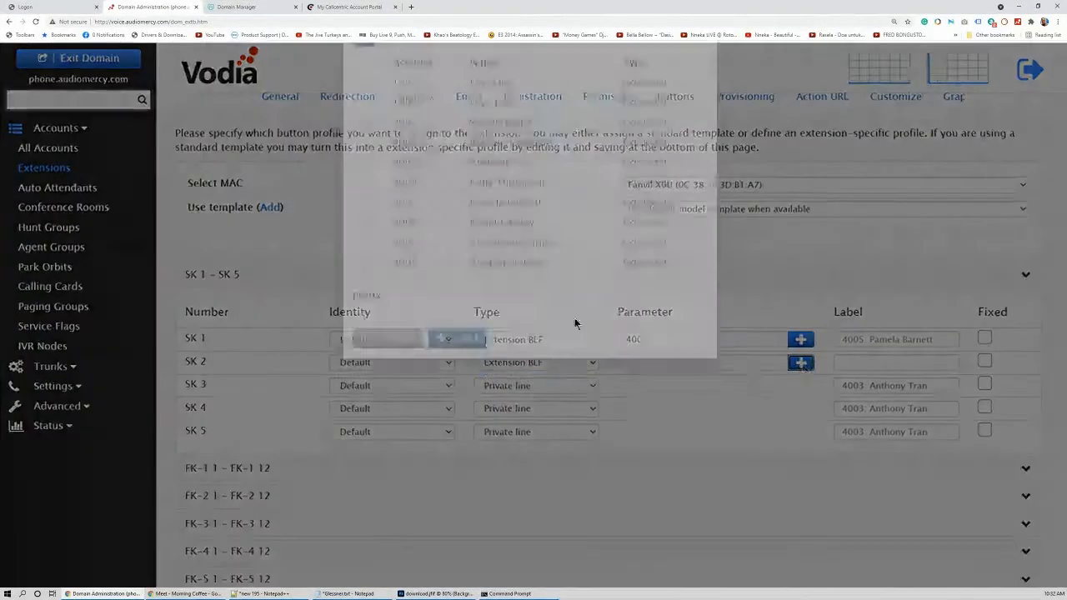
pyautogui.click(361, 289)
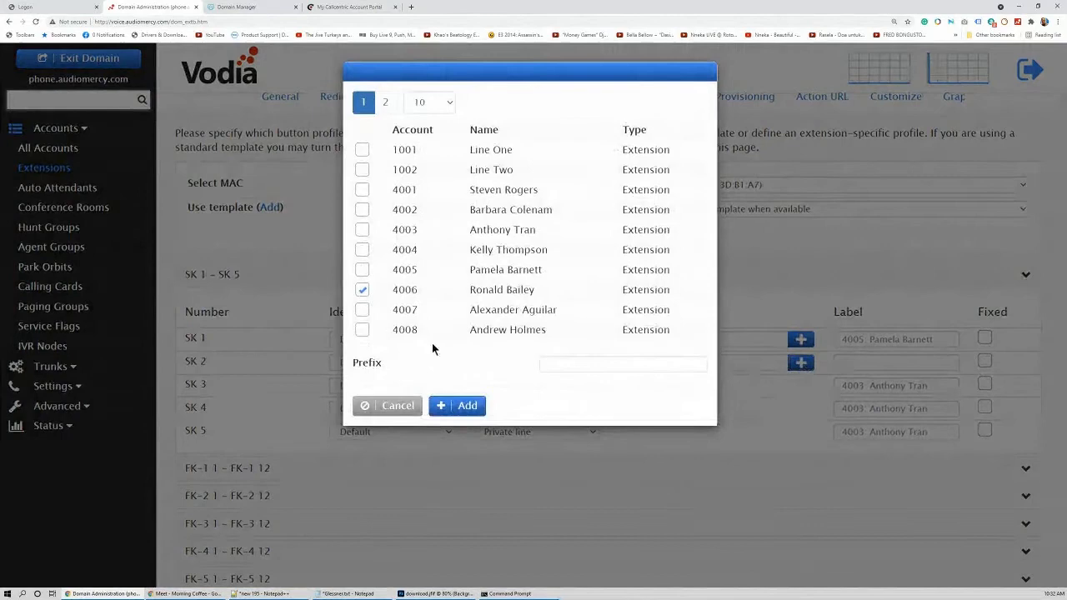
pyautogui.click(457, 406)
pyautogui.click(564, 386)
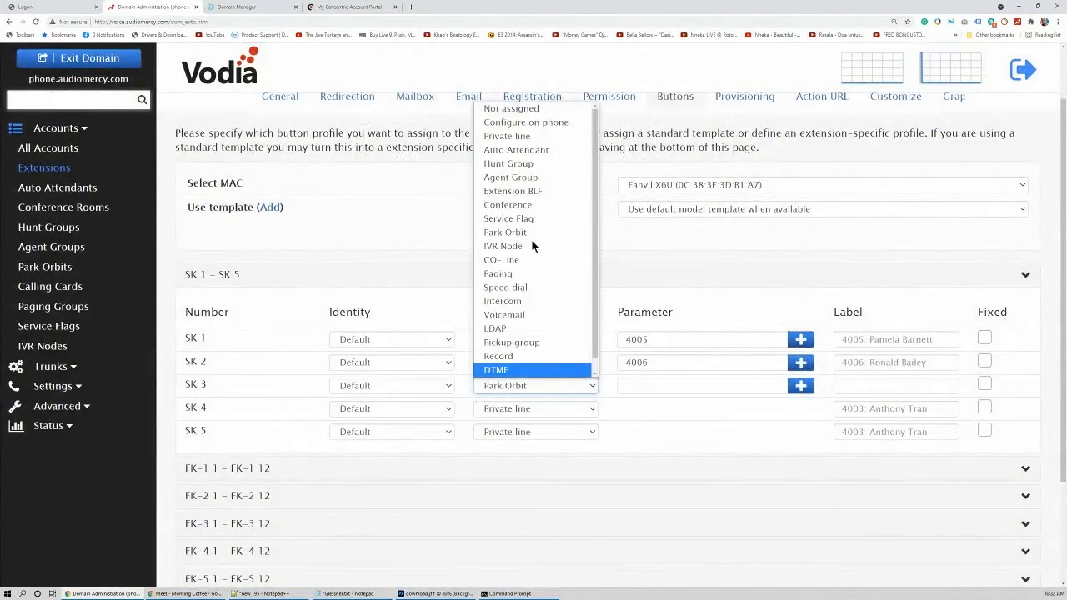
pyautogui.click(510, 232)
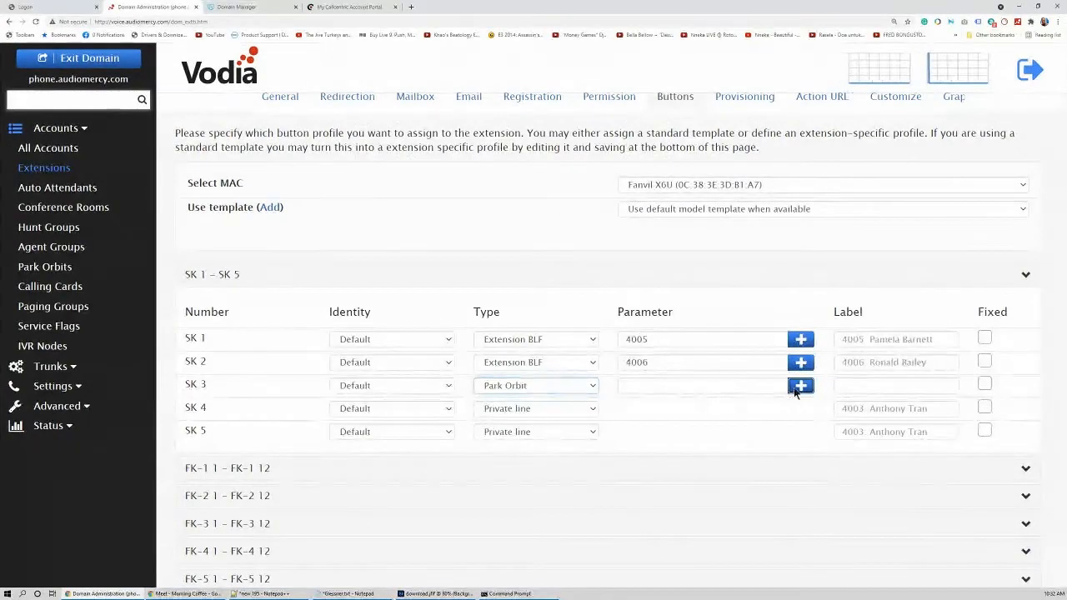
pyautogui.click(800, 385)
pyautogui.click(362, 149)
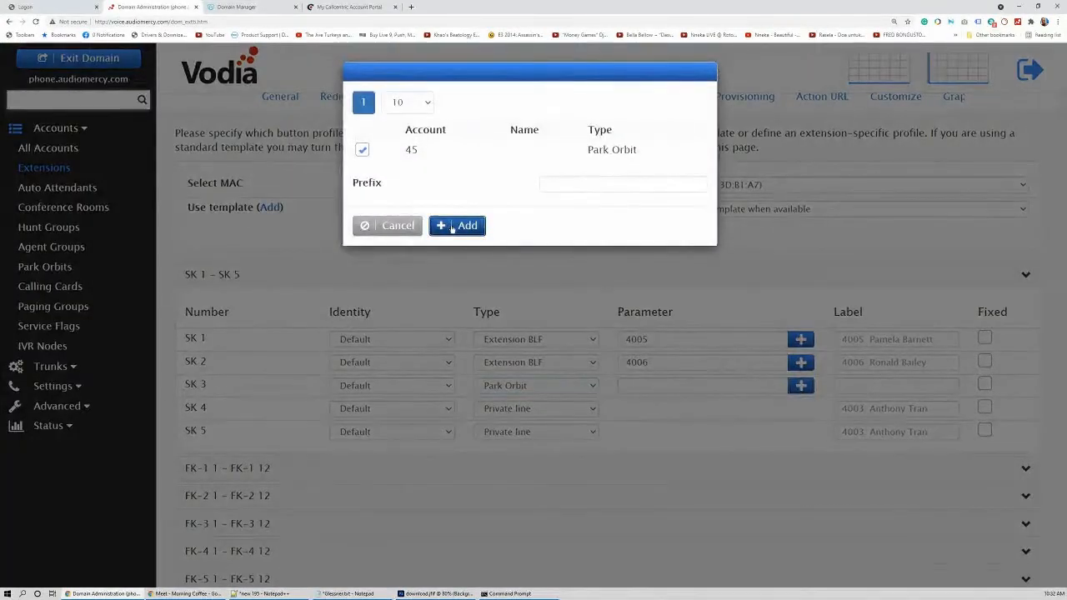
pyautogui.click(453, 226)
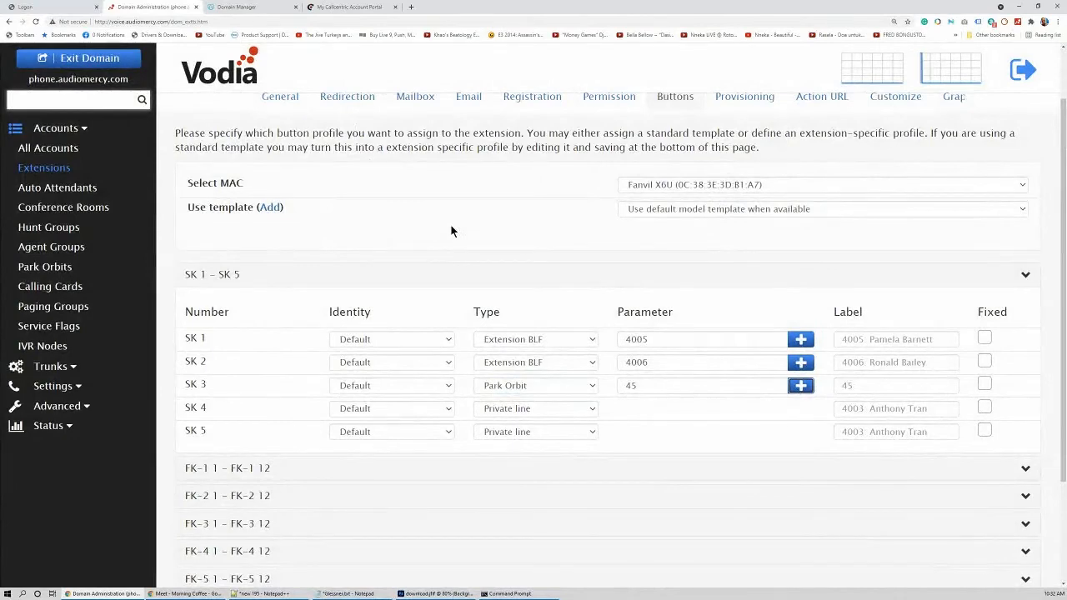
# Save extension 4003's key settings.
pyautogui.scroll(-3, 425, 393)
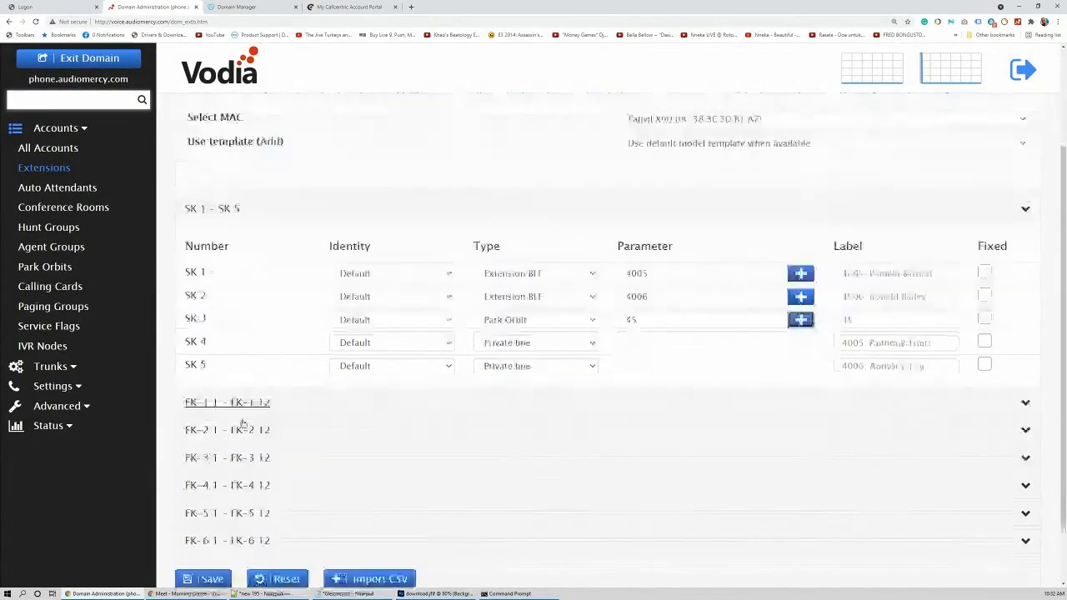
pyautogui.click(204, 504)
pyautogui.scroll(3, 408, 427)
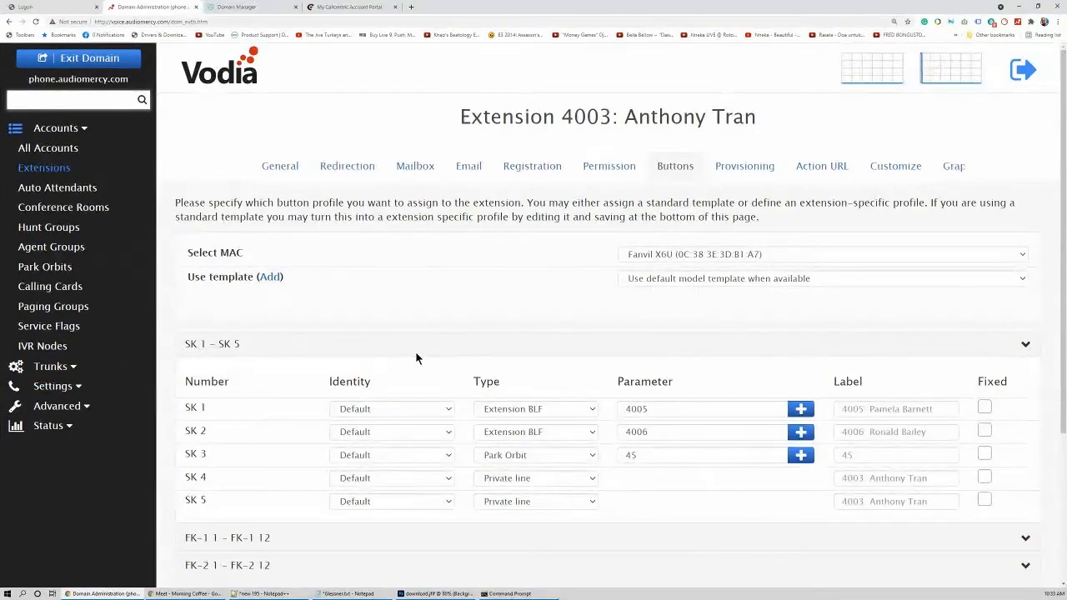
pyautogui.click(56, 386)
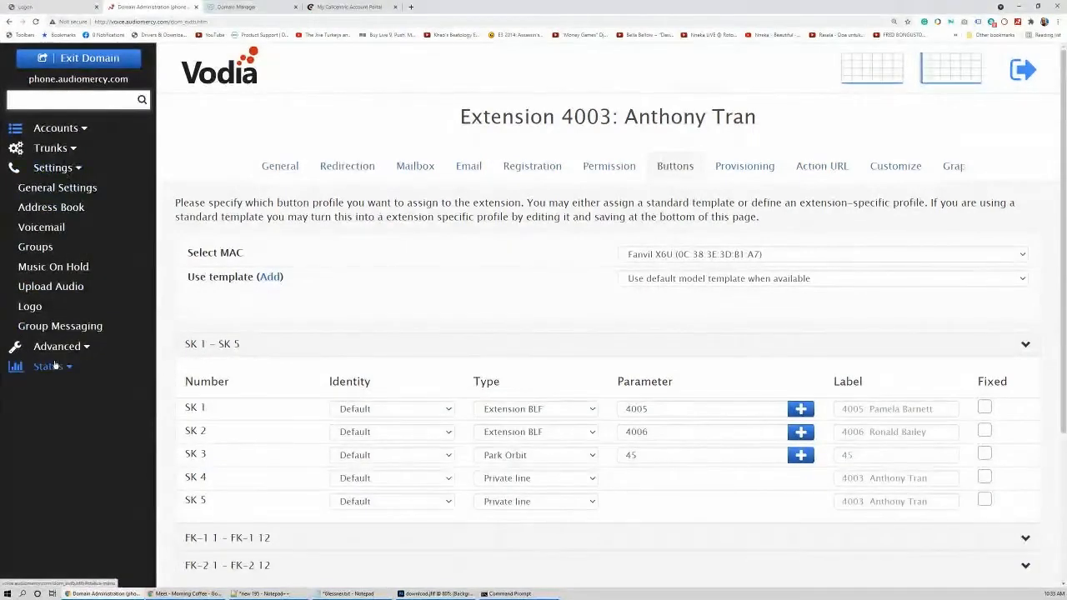
pyautogui.click(58, 347)
pyautogui.click(55, 228)
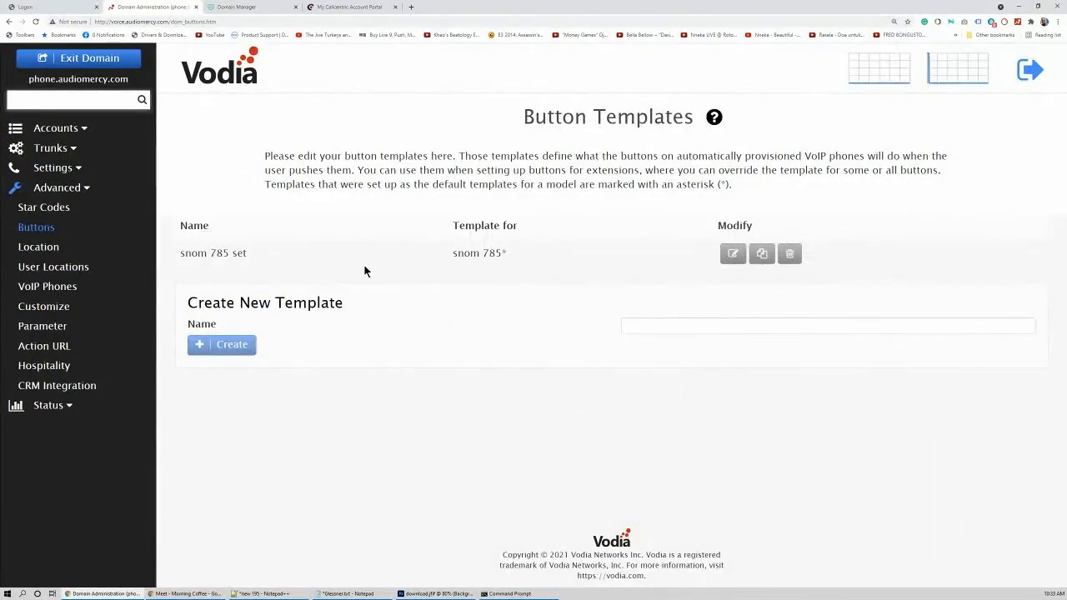
pyautogui.click(732, 255)
pyautogui.scroll(-3, 645, 333)
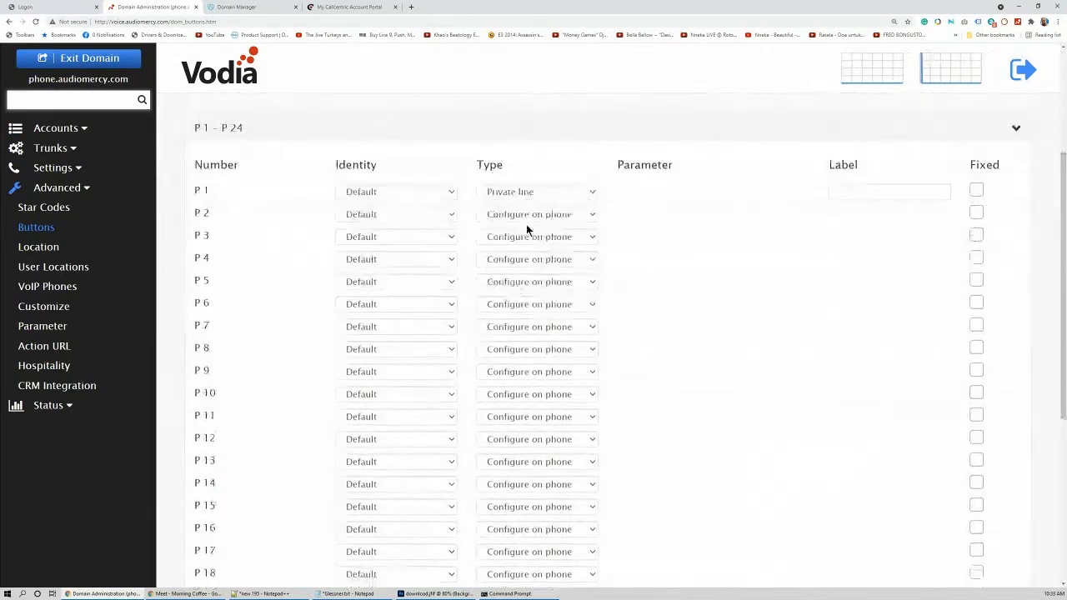
pyautogui.click(528, 215)
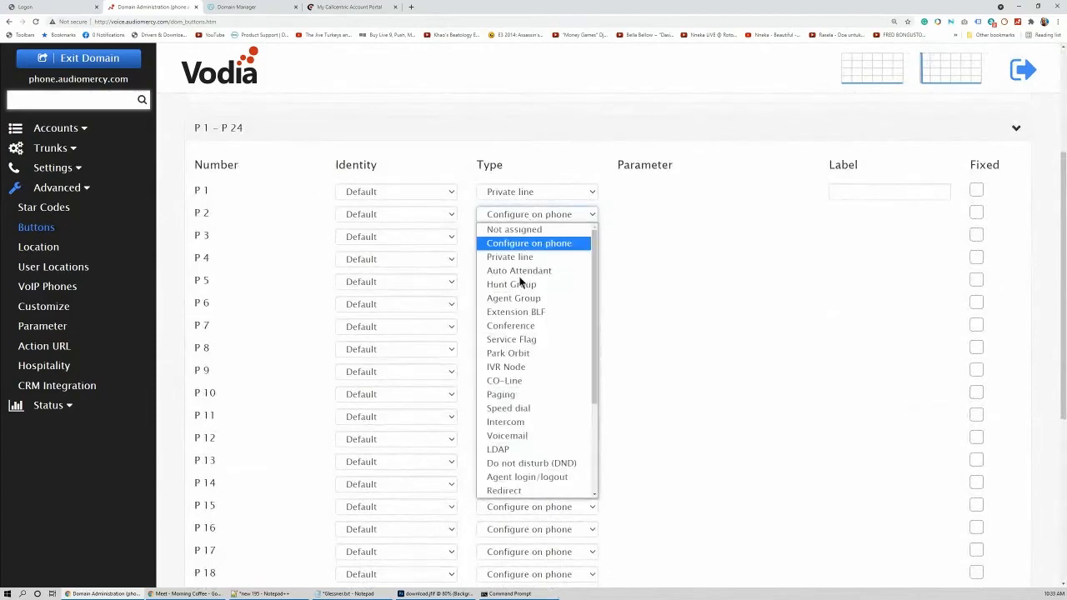
pyautogui.click(600, 288)
pyautogui.scroll(-4, 575, 275)
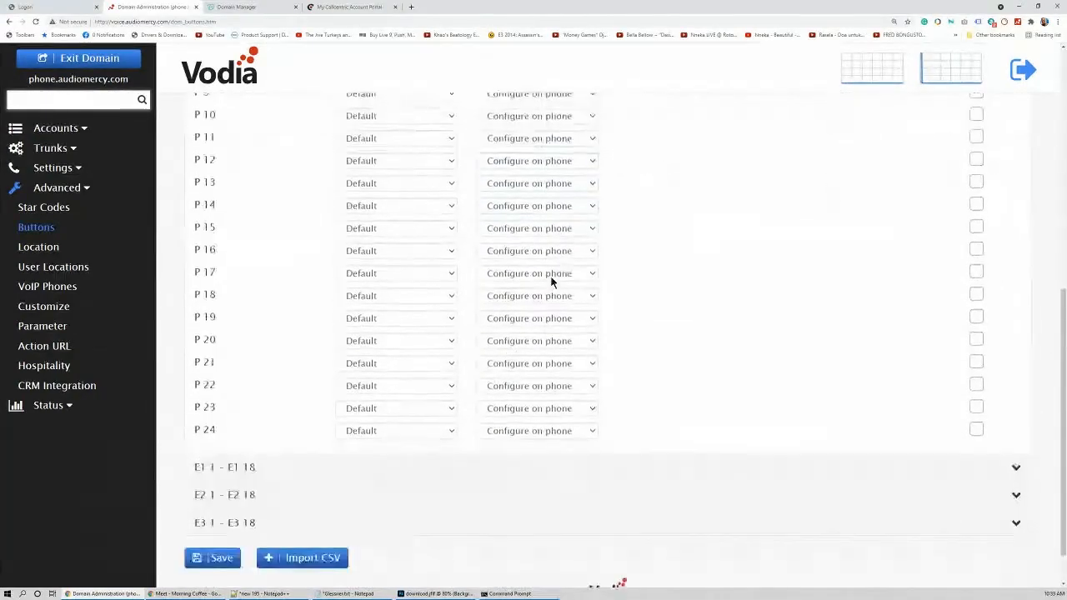
pyautogui.scroll(7, 553, 280)
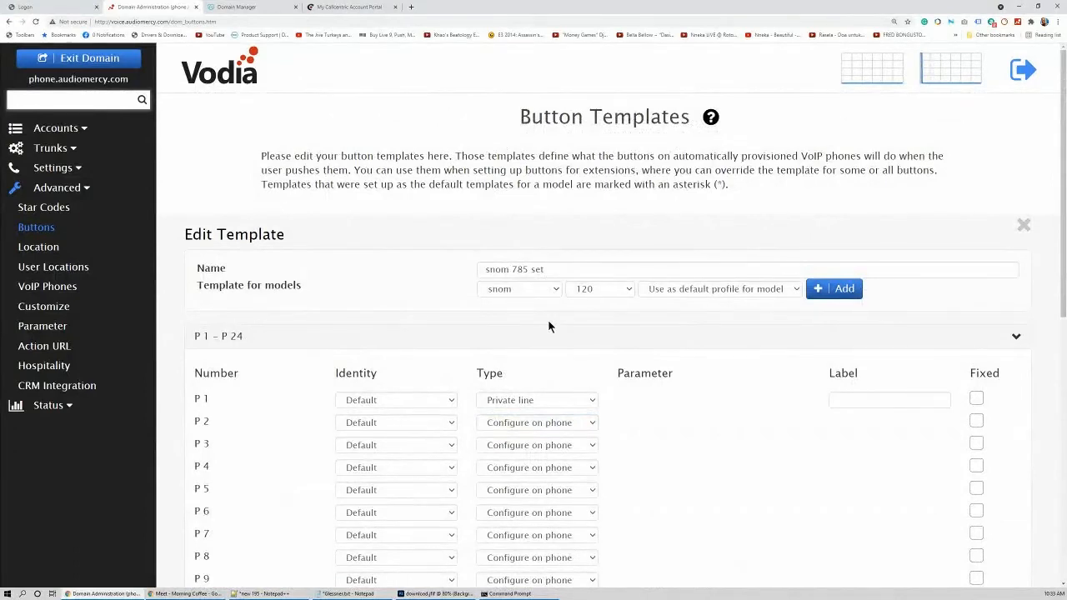
pyautogui.scroll(-2, 519, 342)
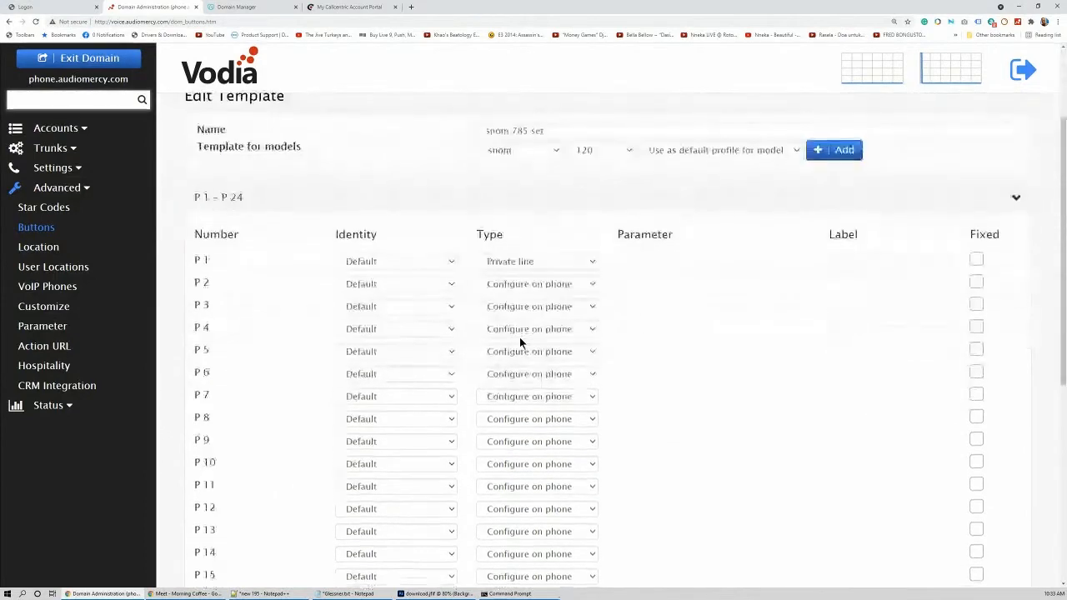
pyautogui.scroll(-1, 519, 342)
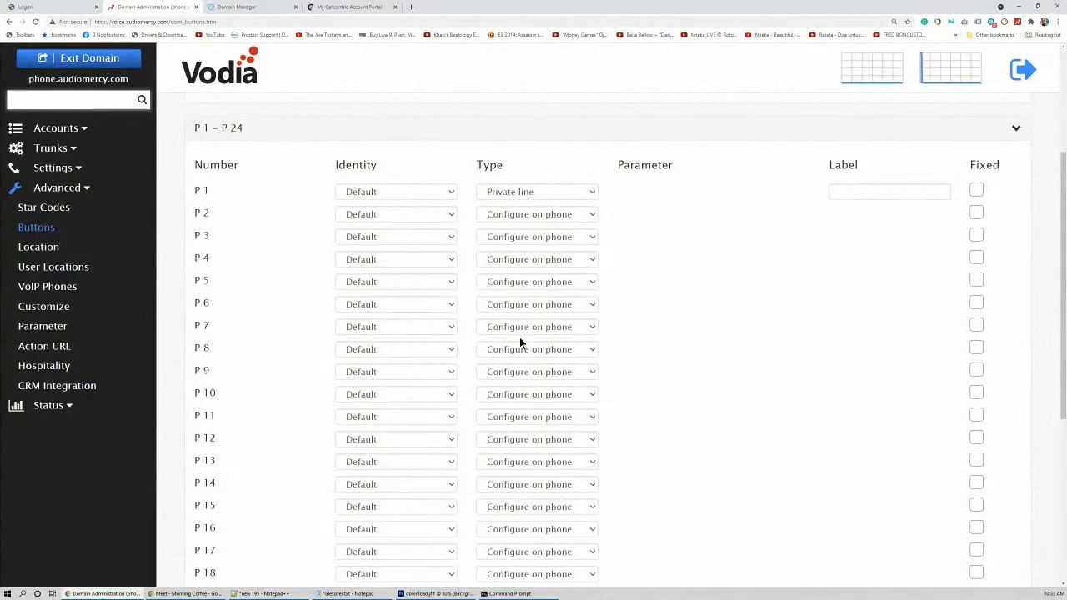
pyautogui.scroll(3, 520, 337)
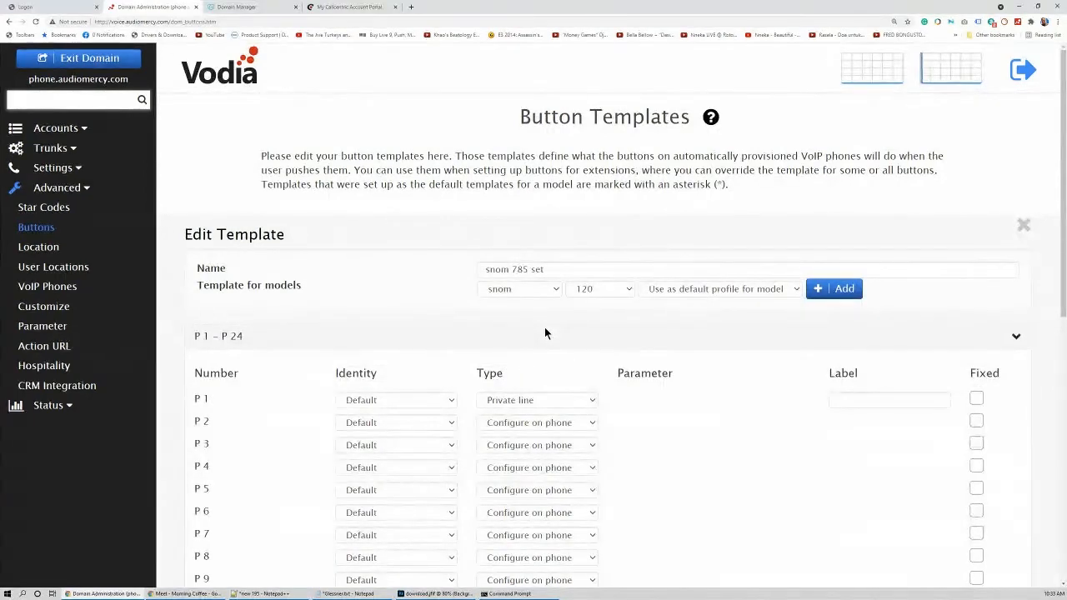
pyautogui.click(57, 188)
pyautogui.click(57, 128)
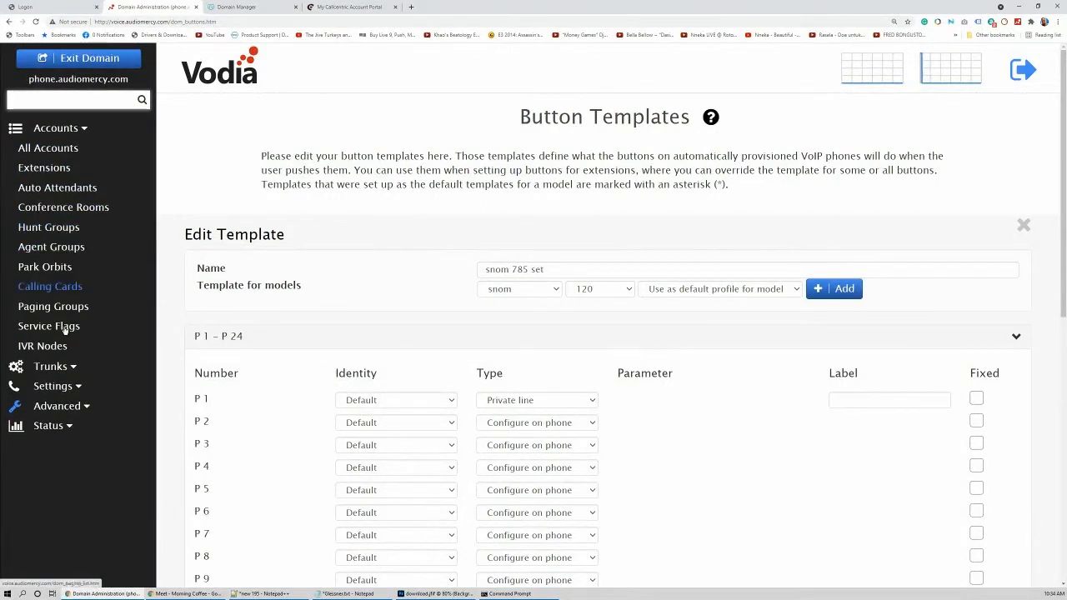
pyautogui.click(57, 406)
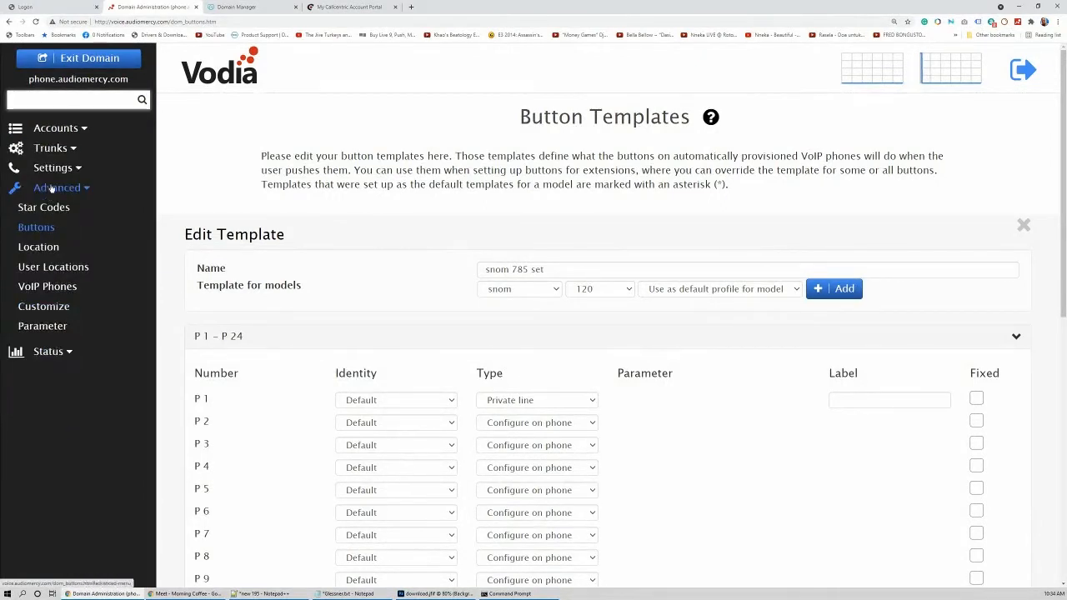
pyautogui.click(50, 187)
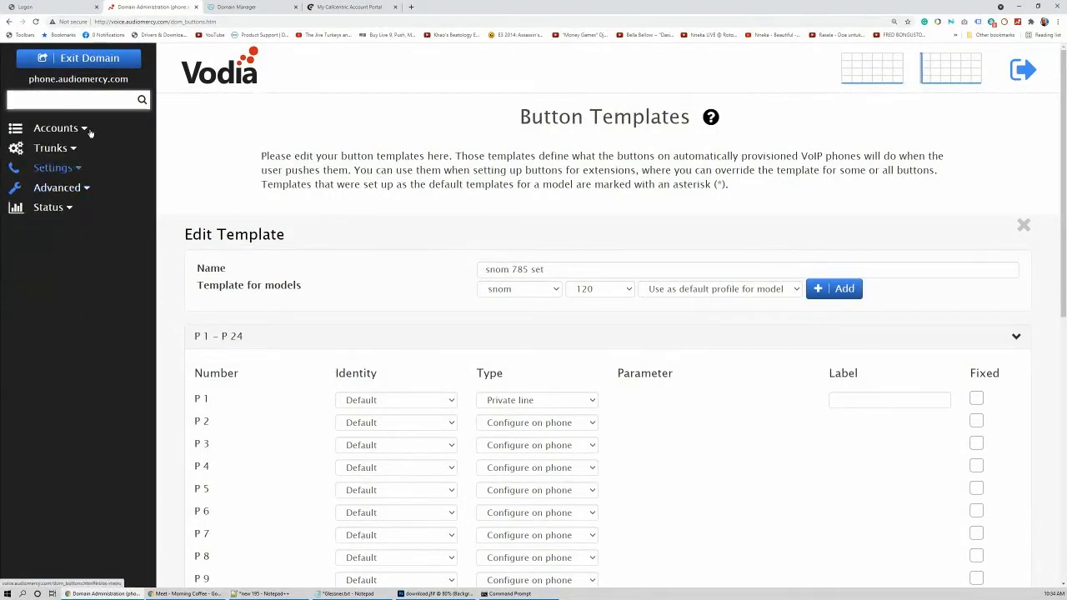
# Exit to the system level, expand Settings > Security, then bring up GoDaddy's DNS records.
pyautogui.click(80, 58)
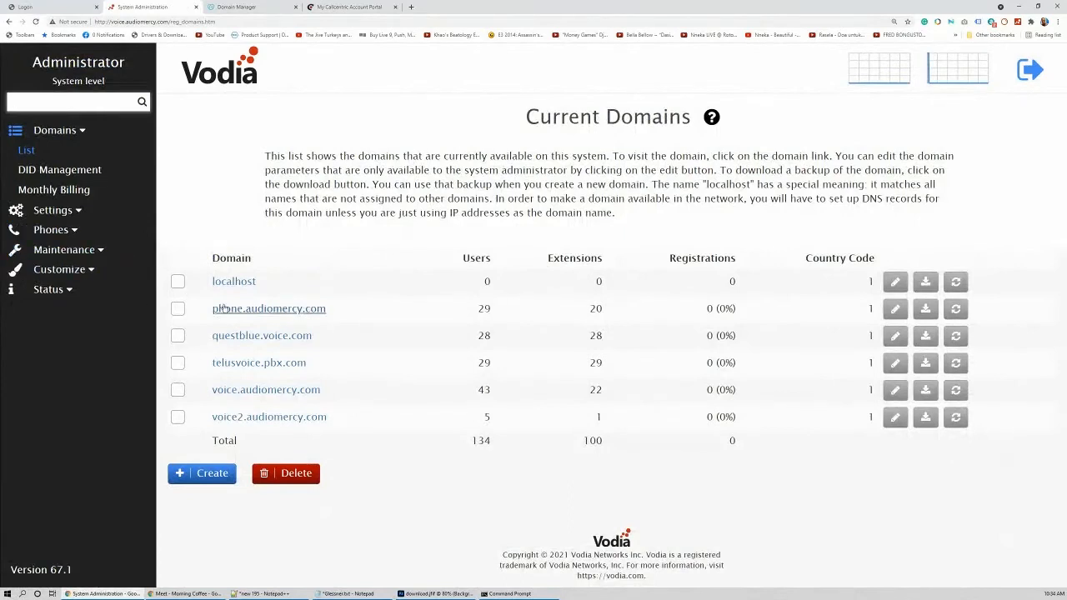
pyautogui.click(53, 208)
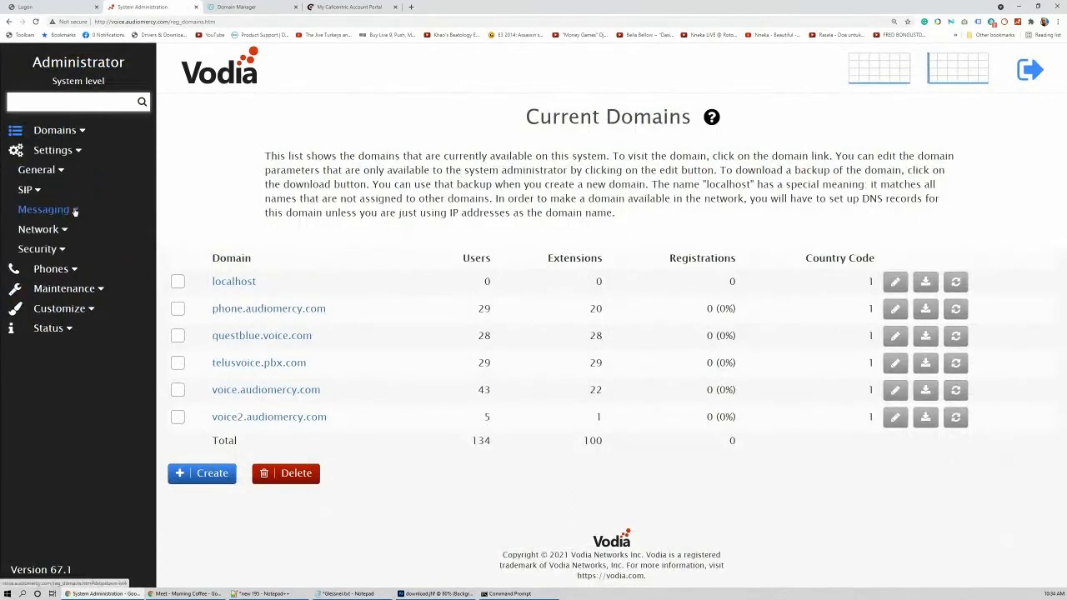
pyautogui.click(42, 249)
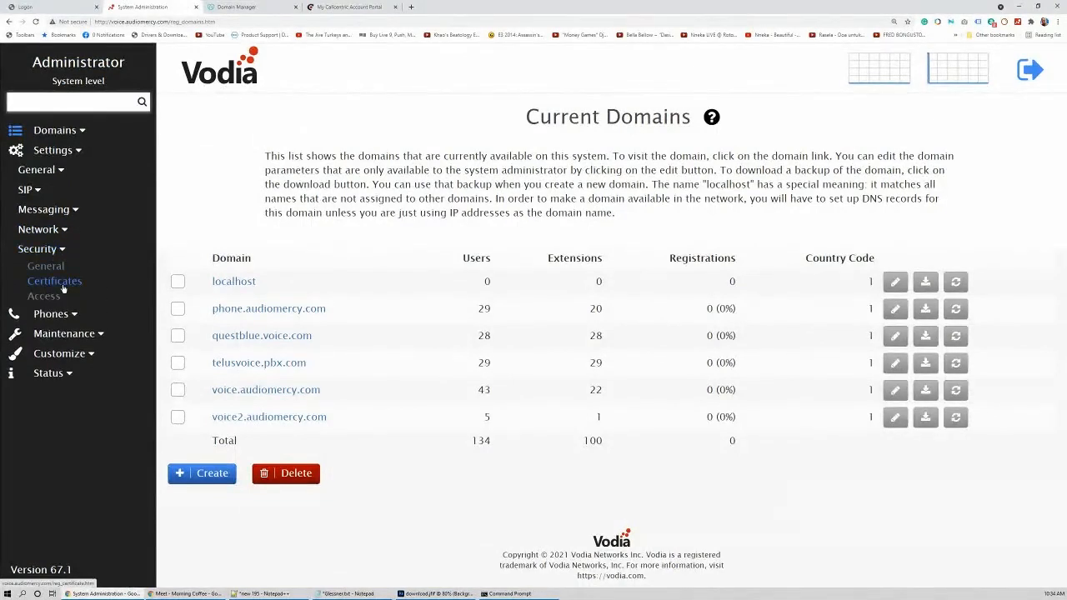
pyautogui.click(248, 7)
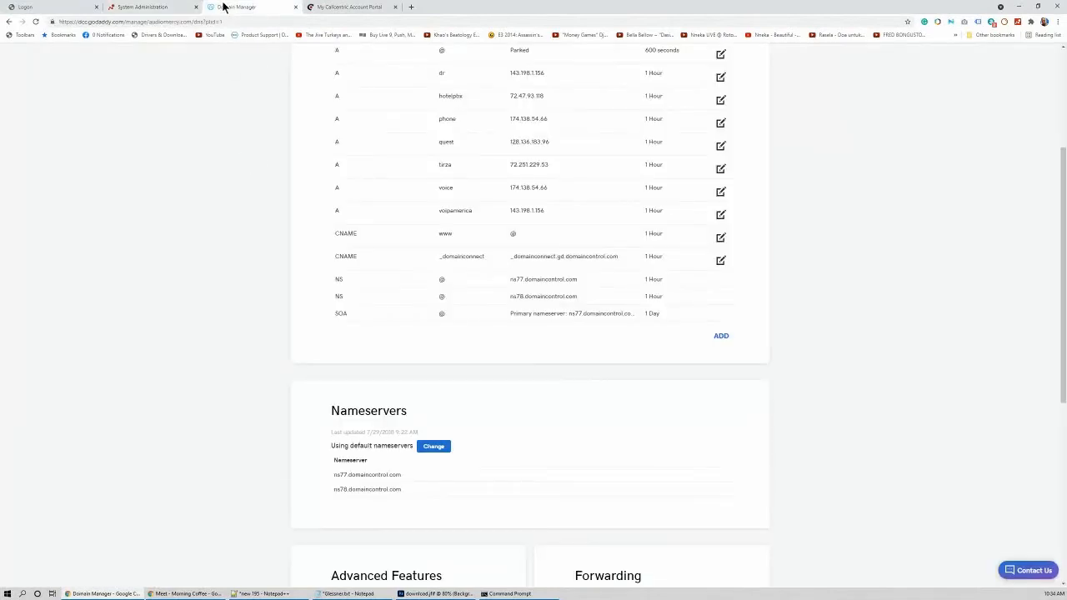
# Copy the phone record's IP 174.138.54.66 and start a new DNS record of type A.
pyautogui.scroll(3, 403, 318)
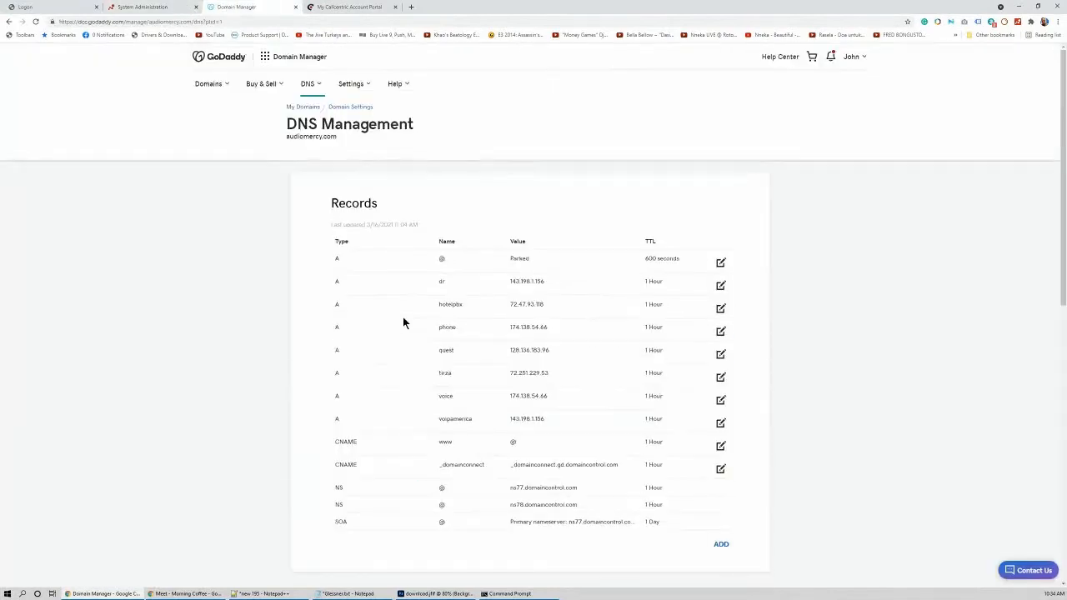
pyautogui.scroll(-2, 403, 318)
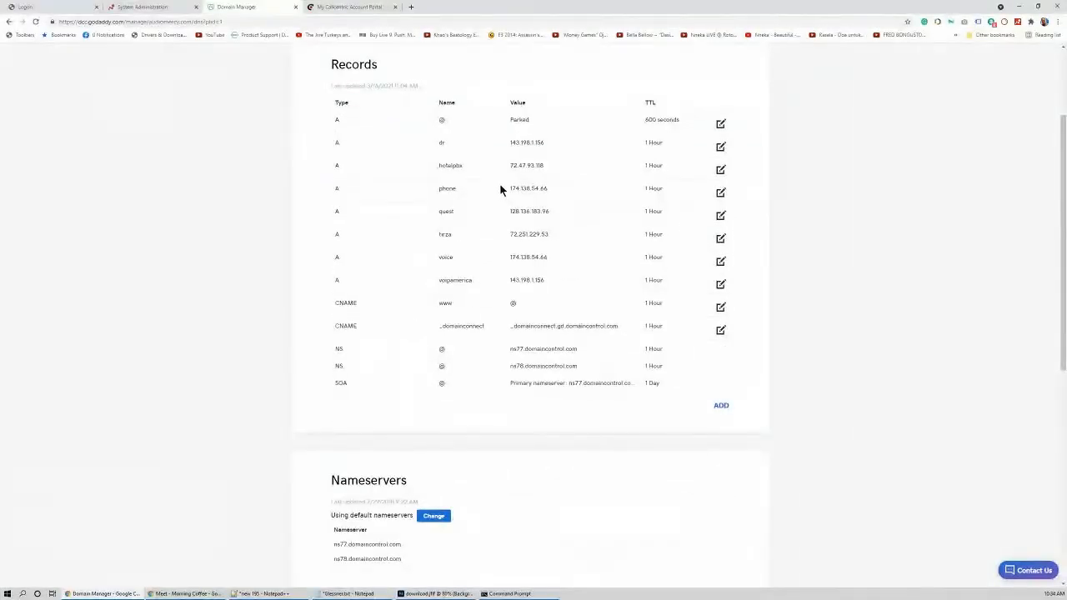
pyautogui.moveTo(502, 189); pyautogui.dragTo(554, 194)
pyautogui.hotkey('ctrl', 'c')
pyautogui.click(721, 405)
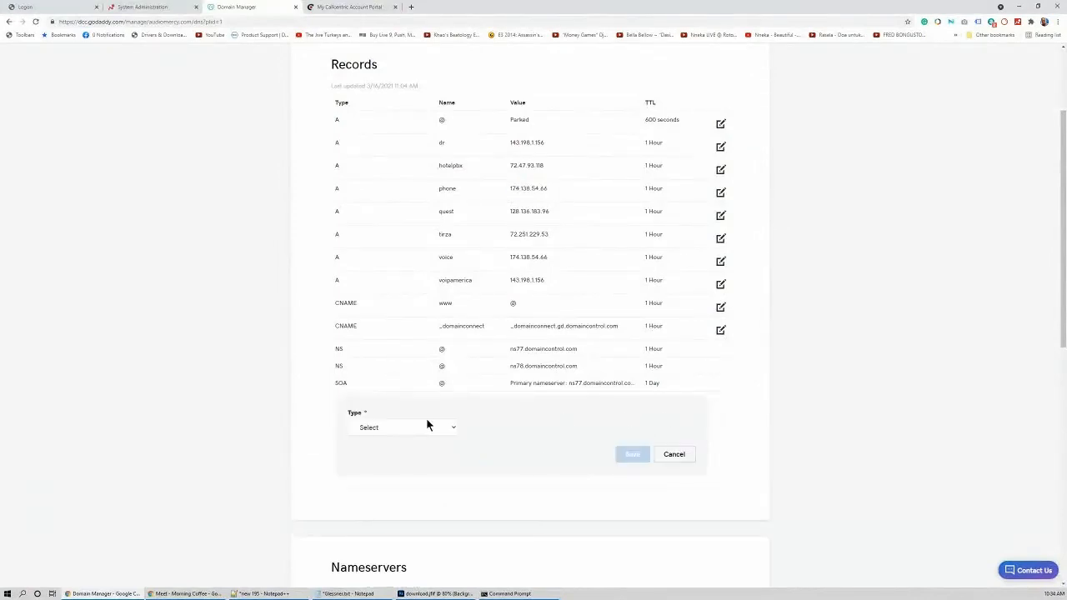
pyautogui.click(426, 425)
pyautogui.click(403, 460)
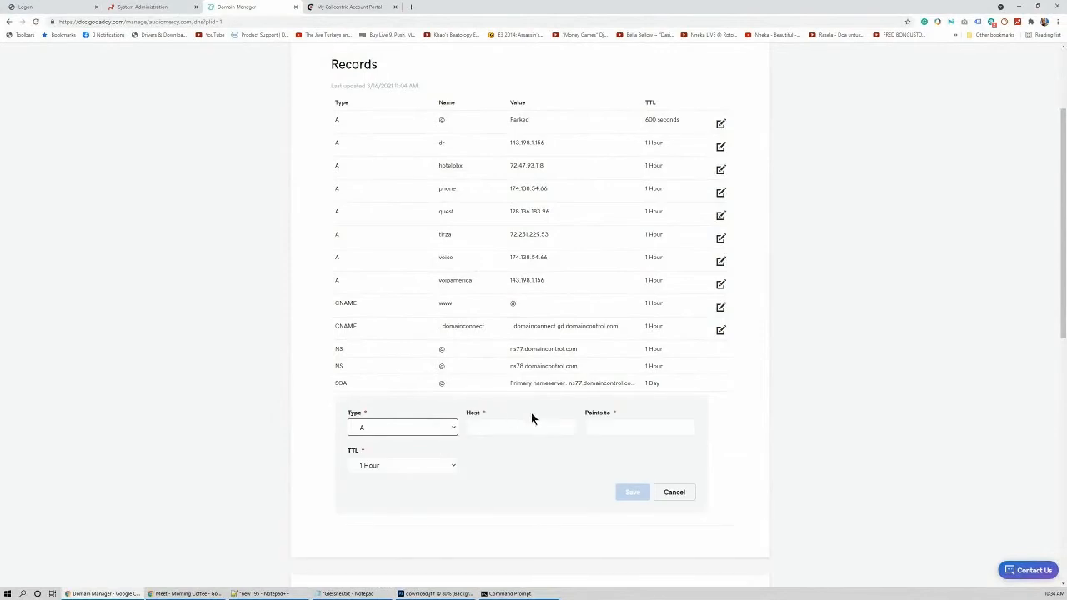
# Point host voice2 to 174.138.54.66, save the record, and return to the Vodia domain list.
pyautogui.click(531, 425)
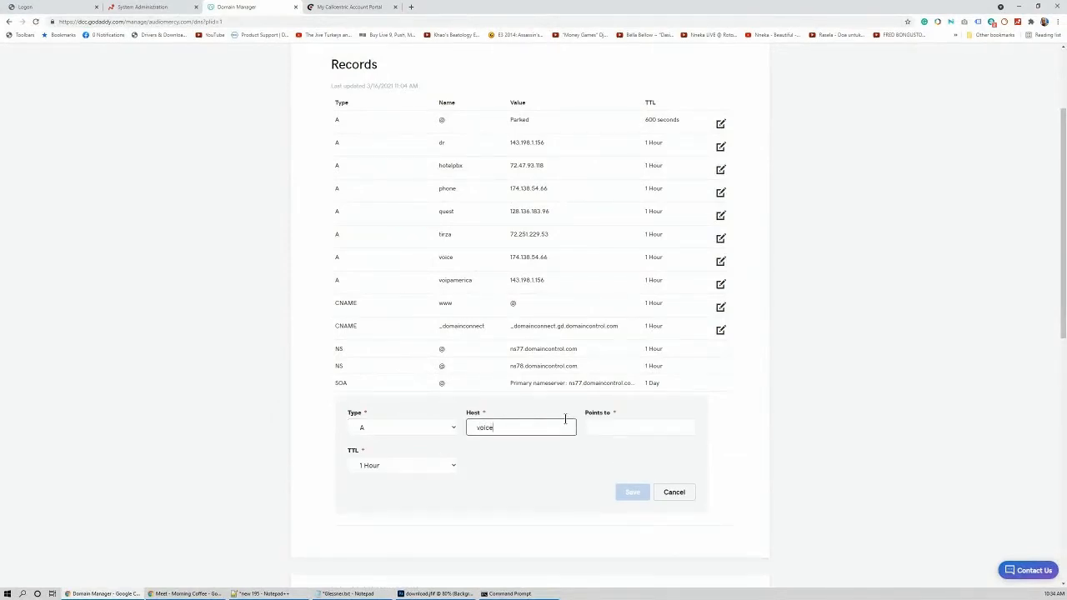
pyautogui.click(600, 423)
pyautogui.hotkey('ctrl', 'v')
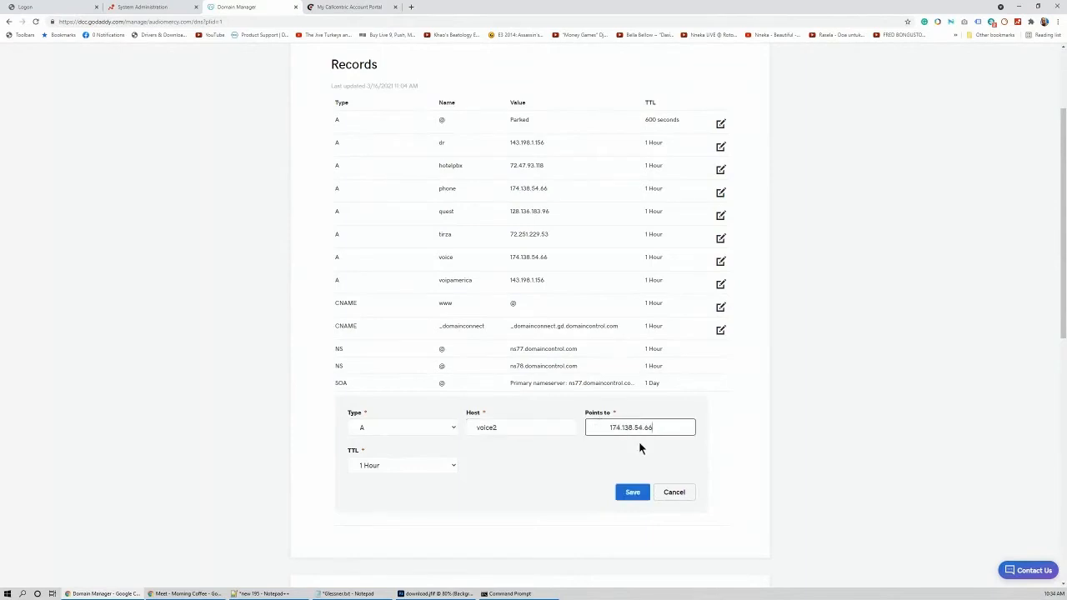
pyautogui.moveTo(610, 431); pyautogui.dragTo(477, 431)
pyautogui.press('BackSpace')
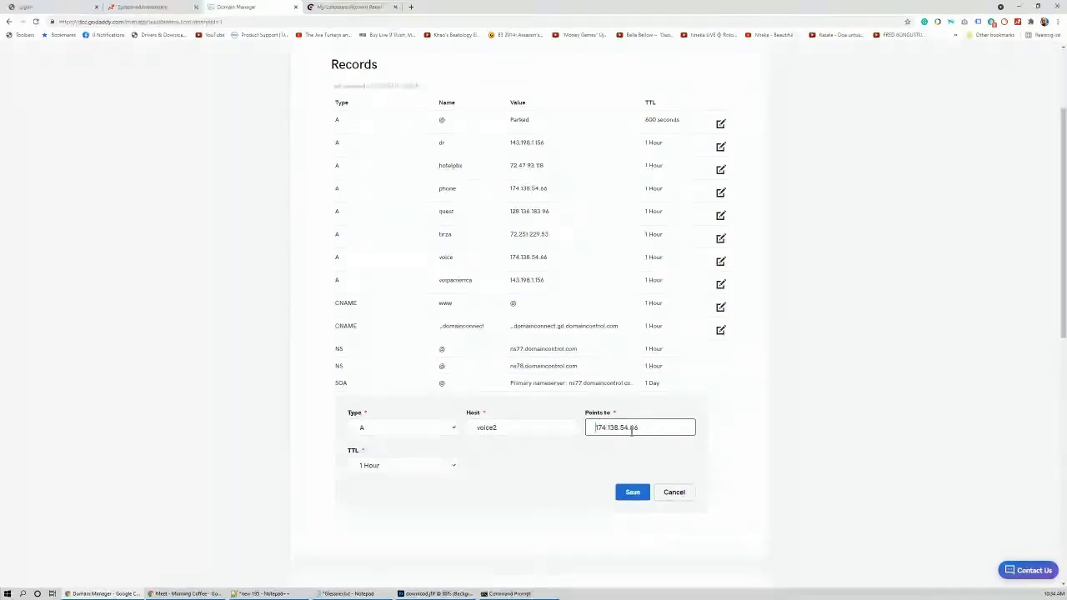
pyautogui.click(644, 432)
pyautogui.press('BackSpace')
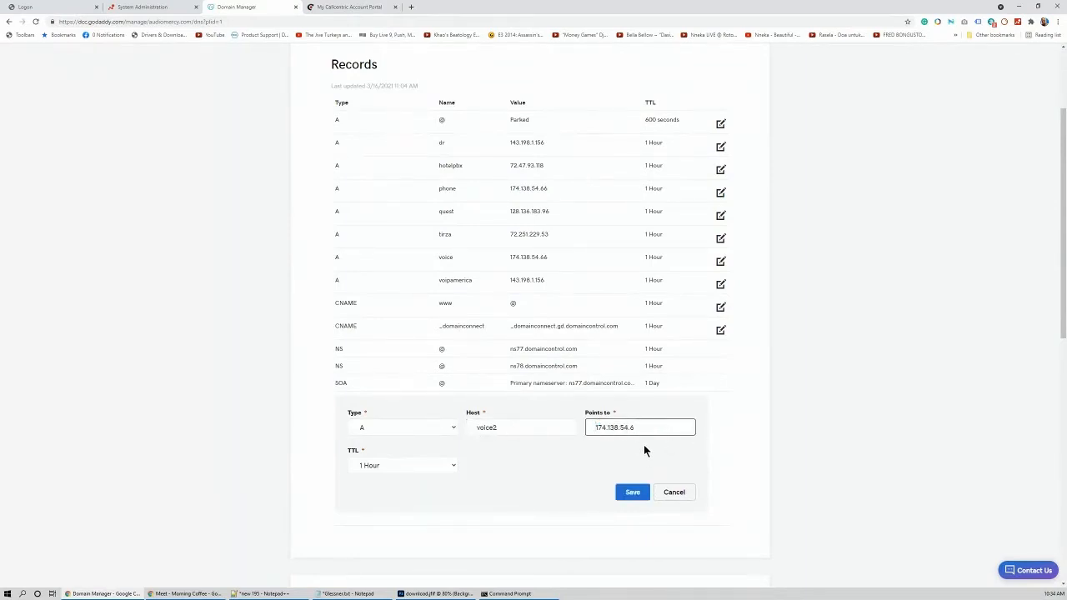
pyautogui.click(633, 491)
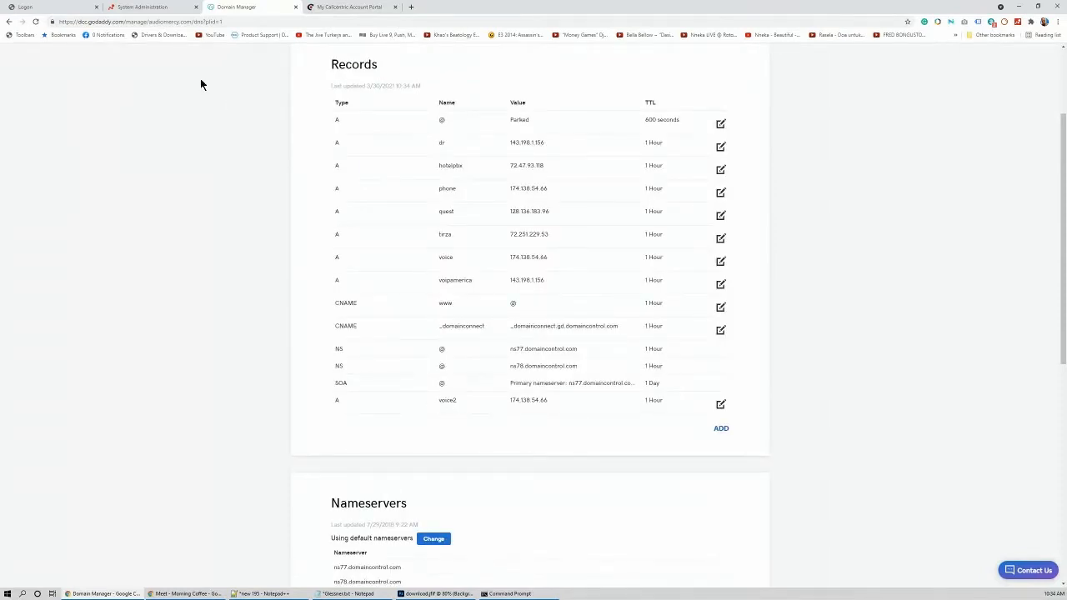
pyautogui.click(144, 7)
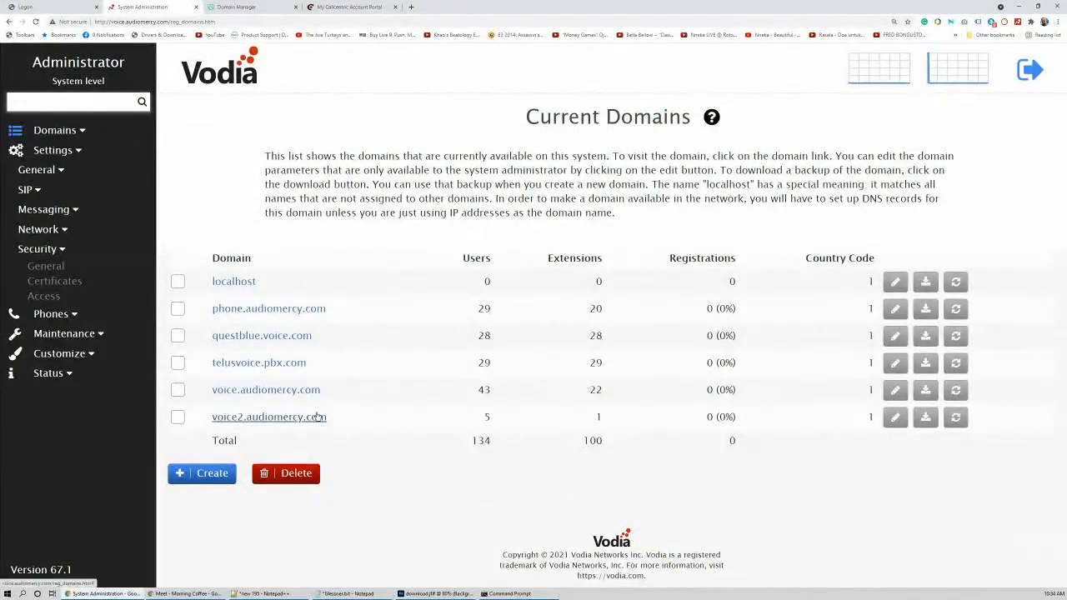
pyautogui.moveTo(347, 414); pyautogui.dragTo(209, 421)
pyautogui.hotkey('ctrl', 'c')
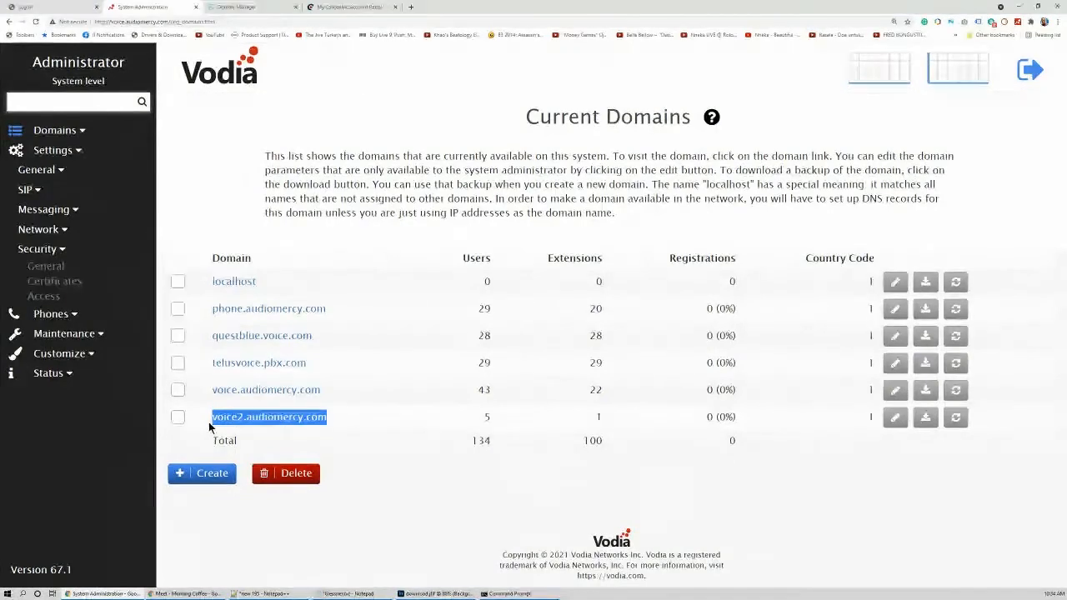
pyautogui.click(408, 7)
pyautogui.hotkey('ctrl', 'v')
pyautogui.press('Return')
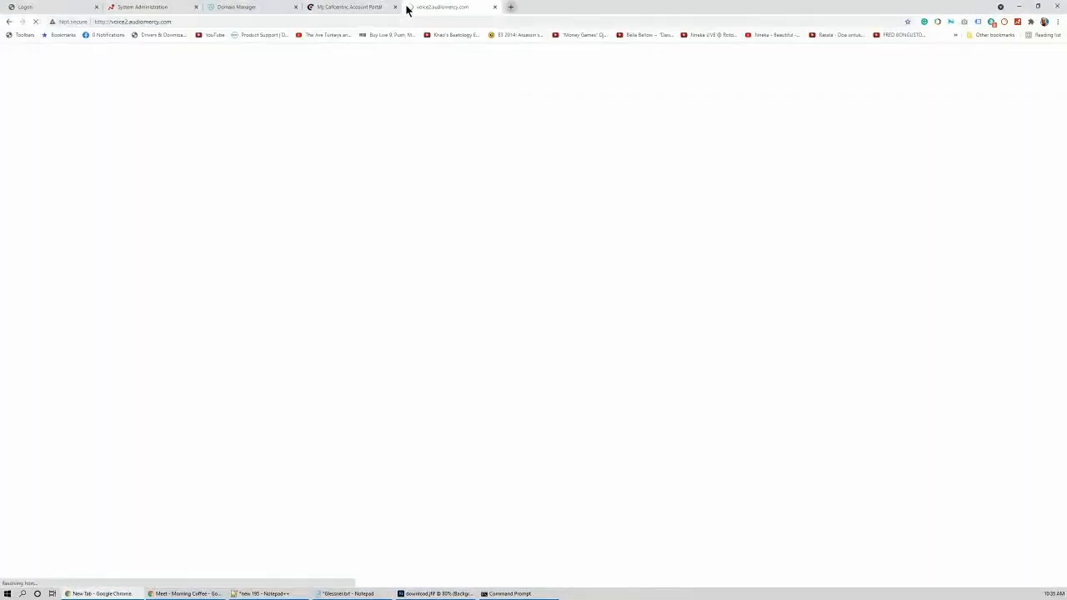
pyautogui.click(496, 7)
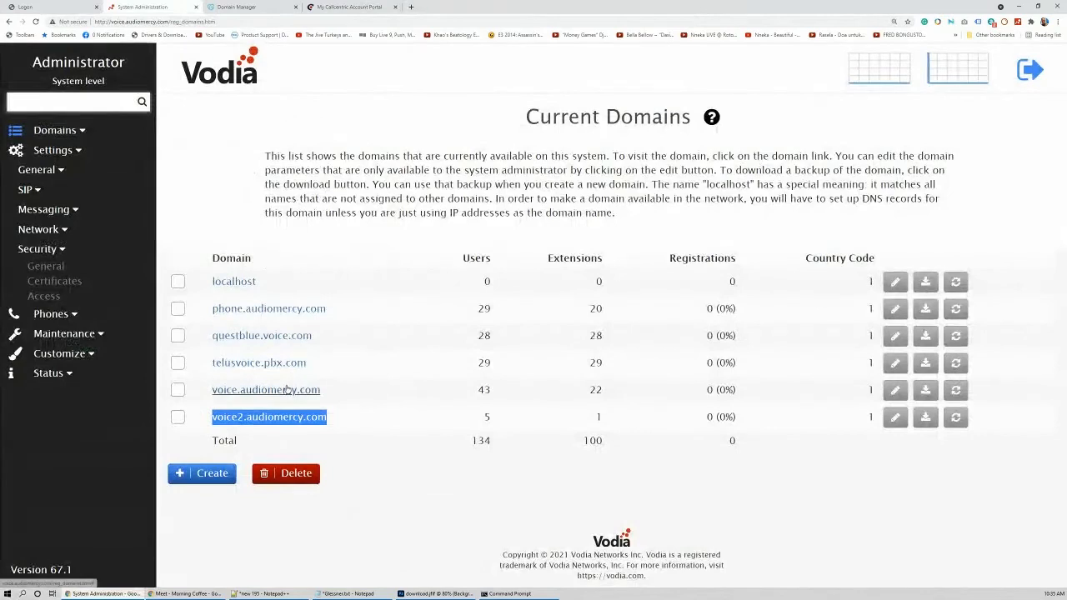
pyautogui.click(238, 7)
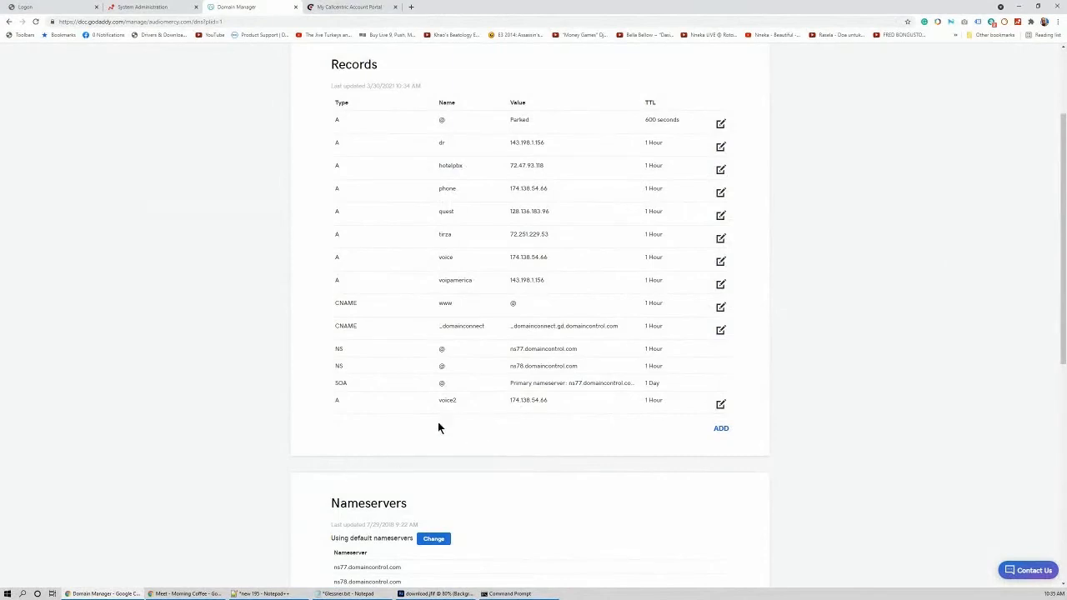
pyautogui.click(163, 7)
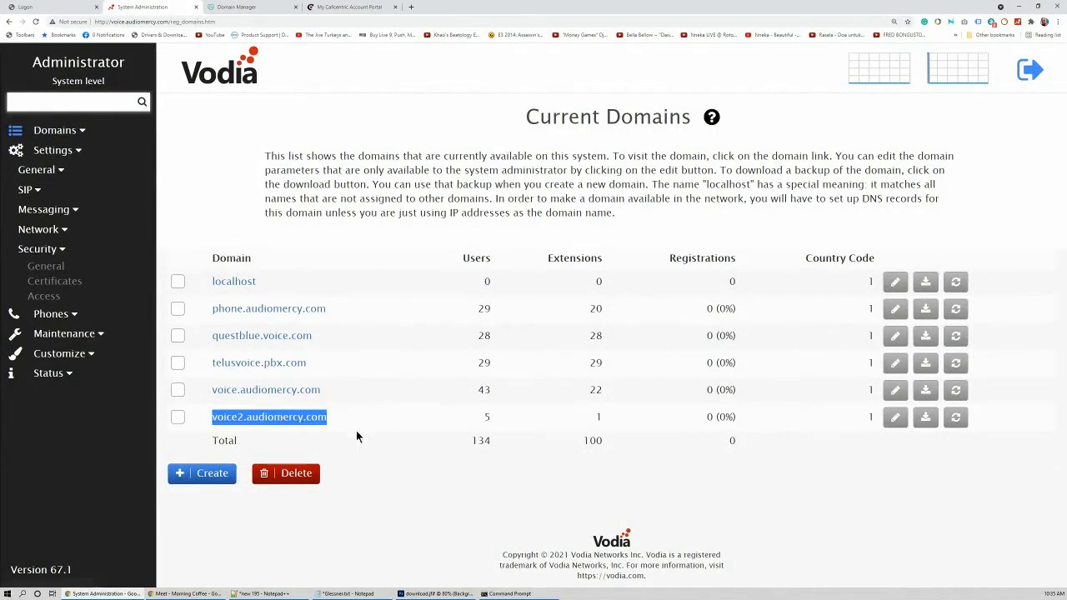
# Open the system-level Certificates and private keys page via Settings > Security > Certificates.
pyautogui.click(56, 283)
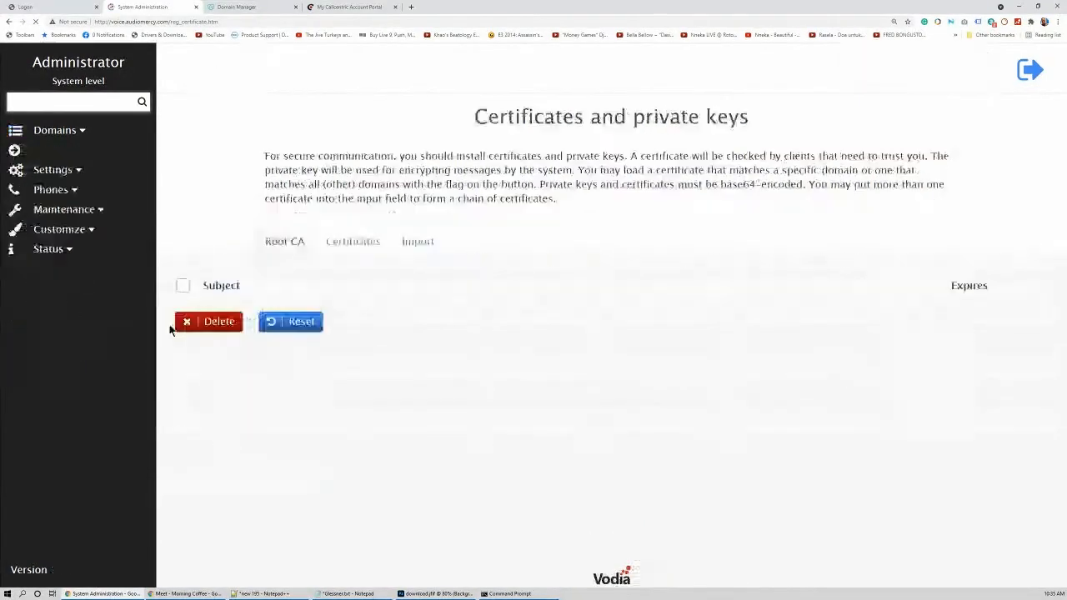
pyautogui.click(350, 241)
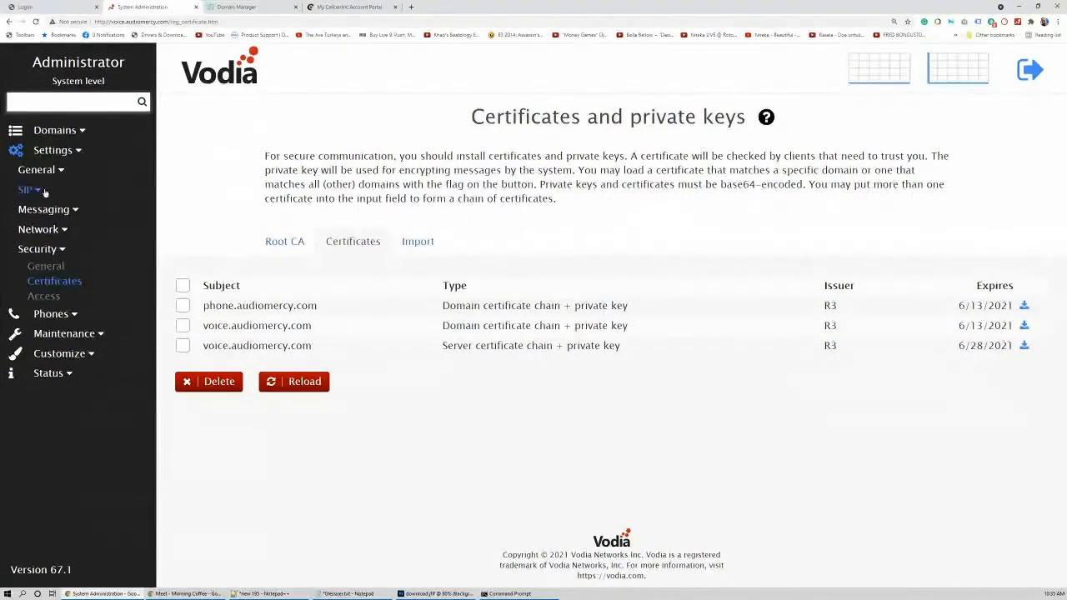
pyautogui.click(54, 133)
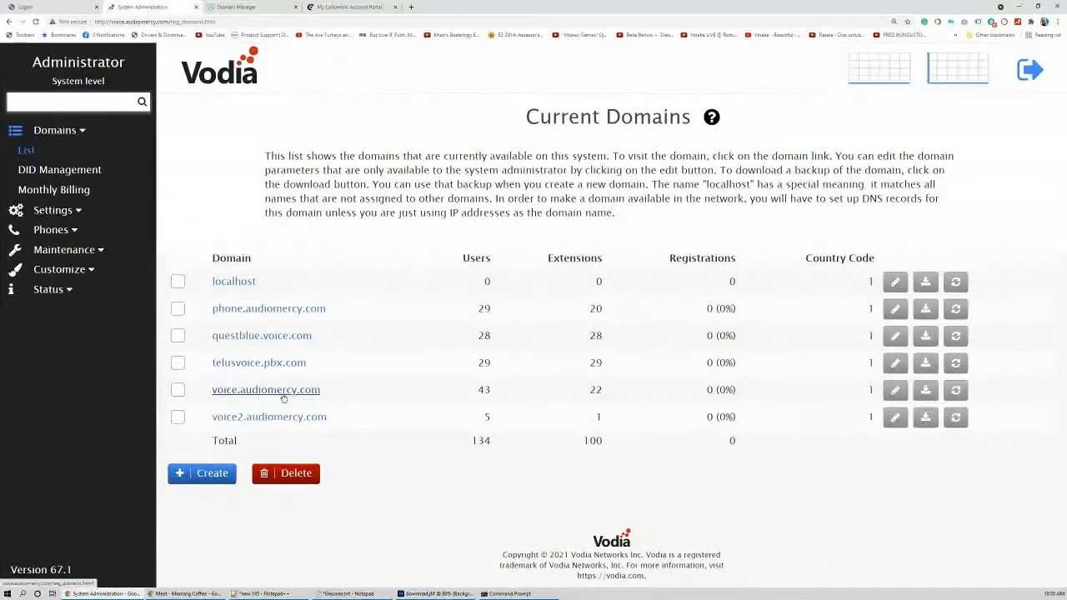
pyautogui.click(53, 210)
pyautogui.click(40, 250)
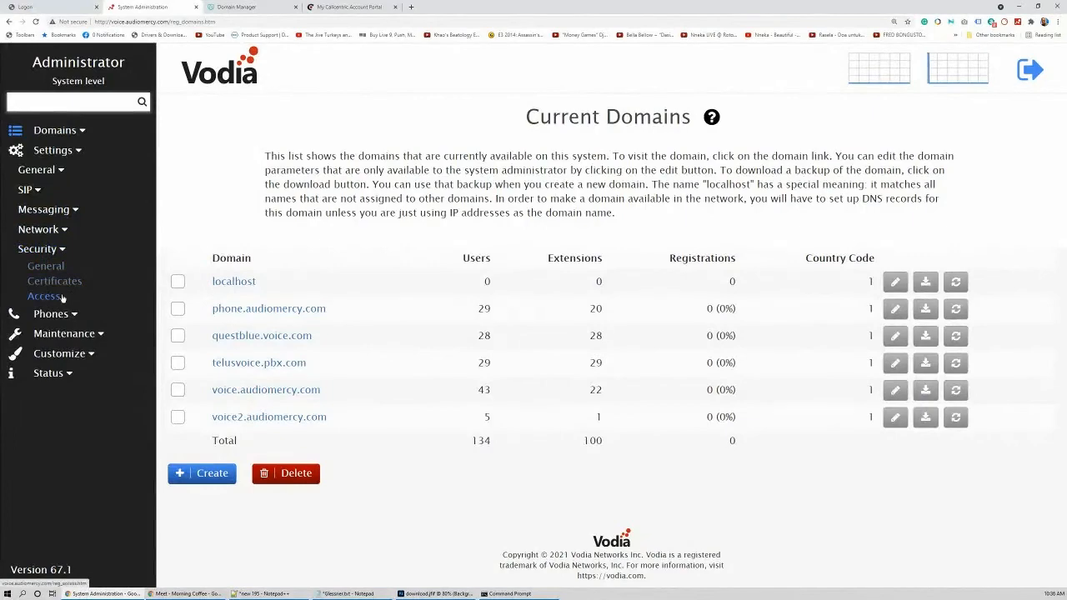
pyautogui.click(55, 280)
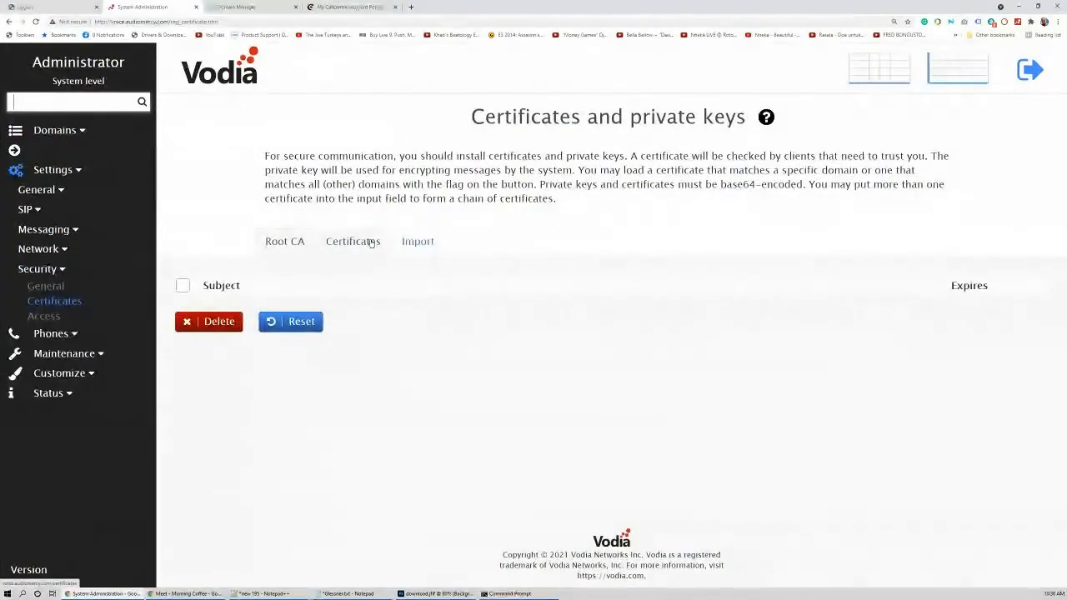
# Copy the phone.audiomercy.com domain name and load it in a new browser tab.
pyautogui.moveTo(329, 307); pyautogui.dragTo(192, 306)
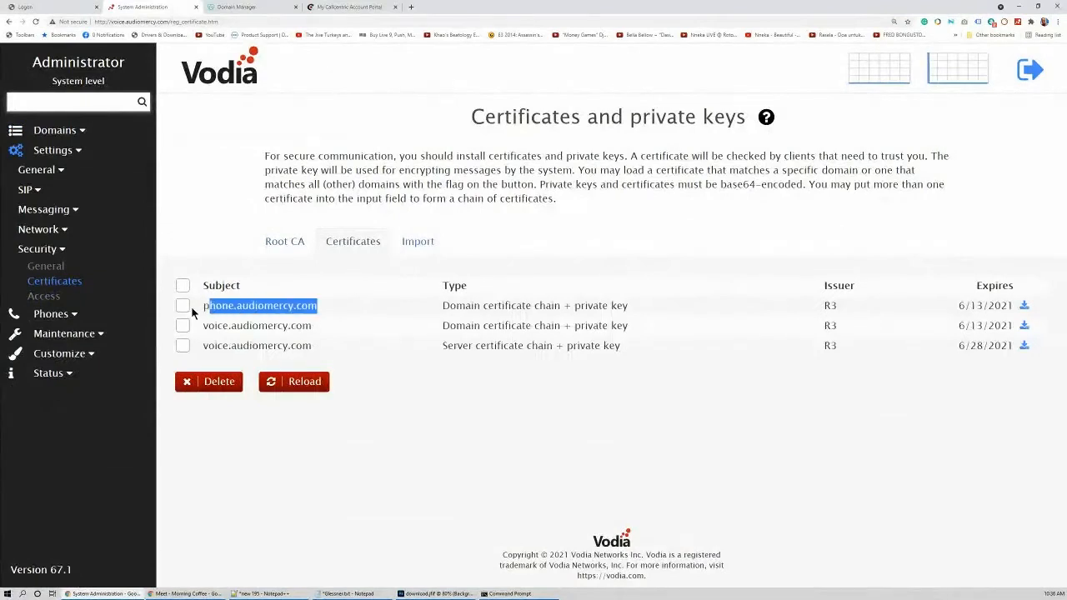
pyautogui.hotkey('ctrl', 'c')
pyautogui.click(410, 7)
pyautogui.hotkey('ctrl', 'v')
pyautogui.press('Return')
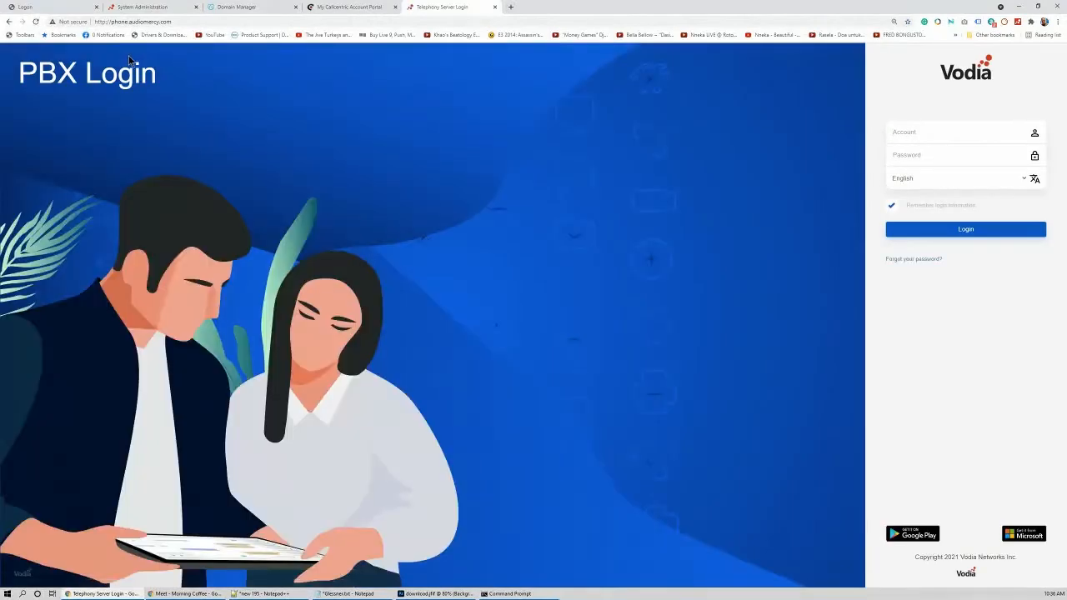
# Reload the page over https and check the site's certificate details.
pyautogui.click(106, 21)
pyautogui.click(106, 21)
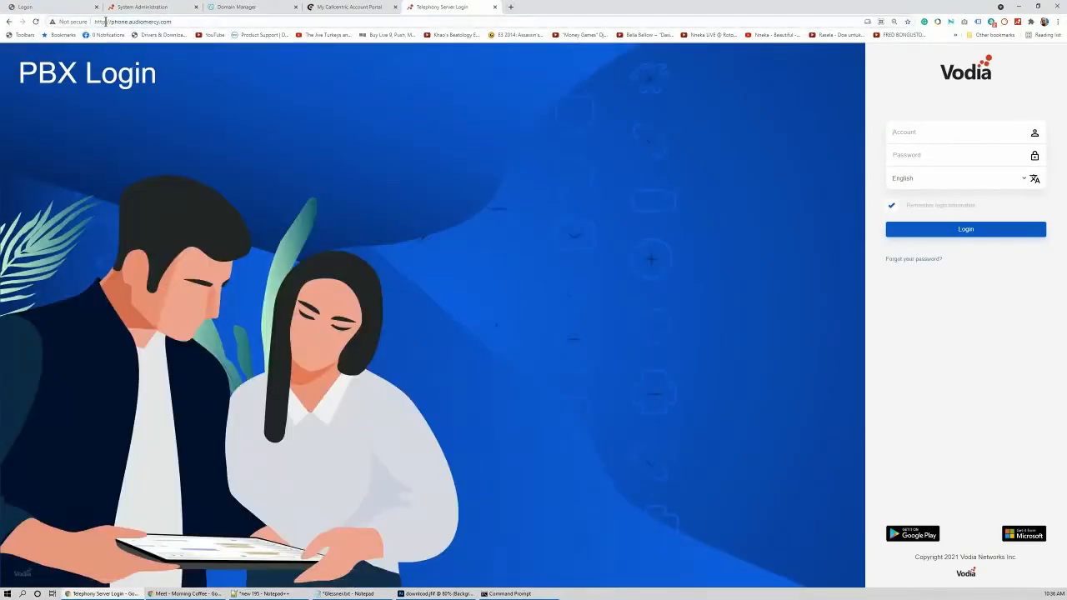
pyautogui.write('s')
pyautogui.press('Return')
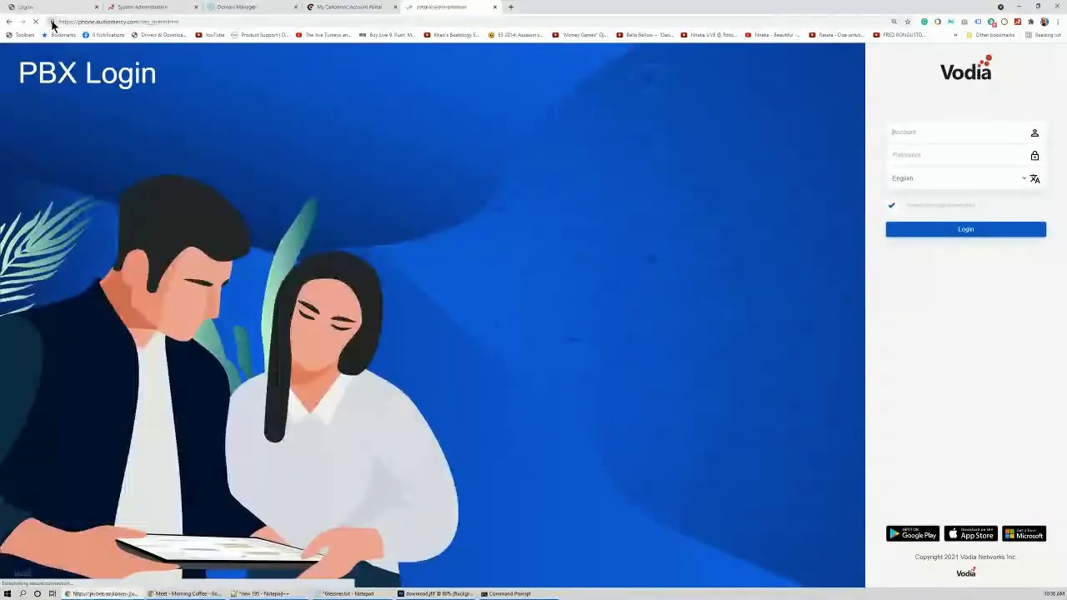
pyautogui.click(51, 21)
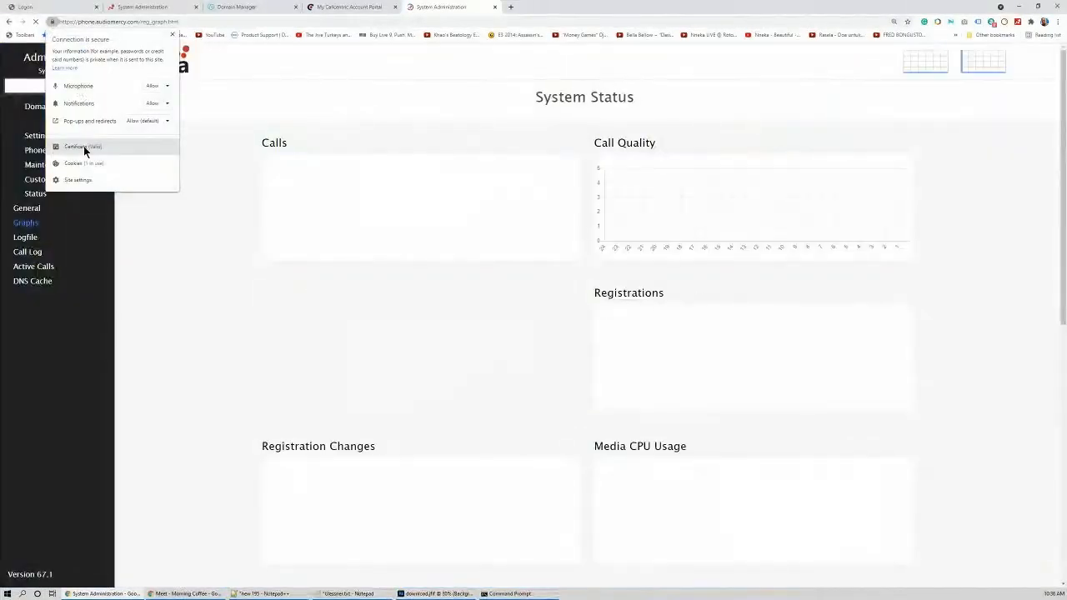
pyautogui.click(84, 147)
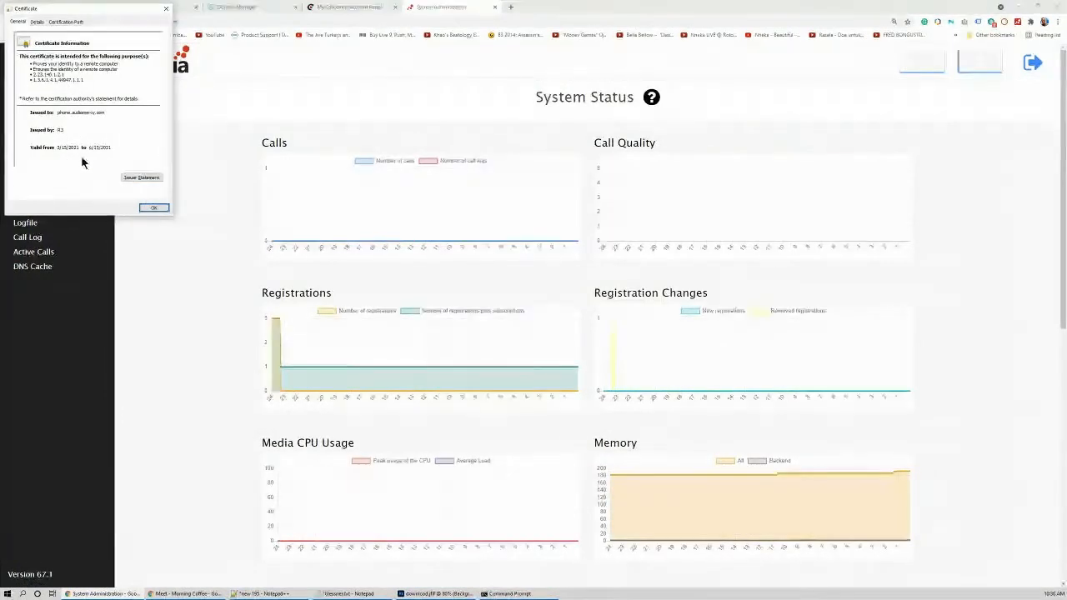
pyautogui.click(154, 207)
pyautogui.click(50, 108)
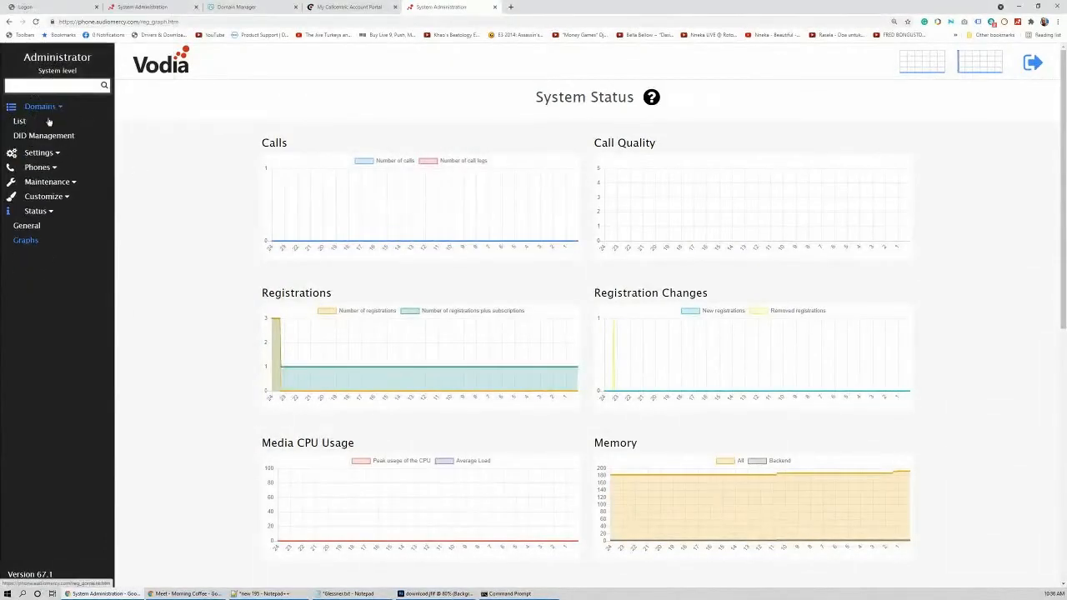
# Go through the domain list to phone.audiomercy.com's extension 4001 and switch into its user portal.
pyautogui.click(38, 122)
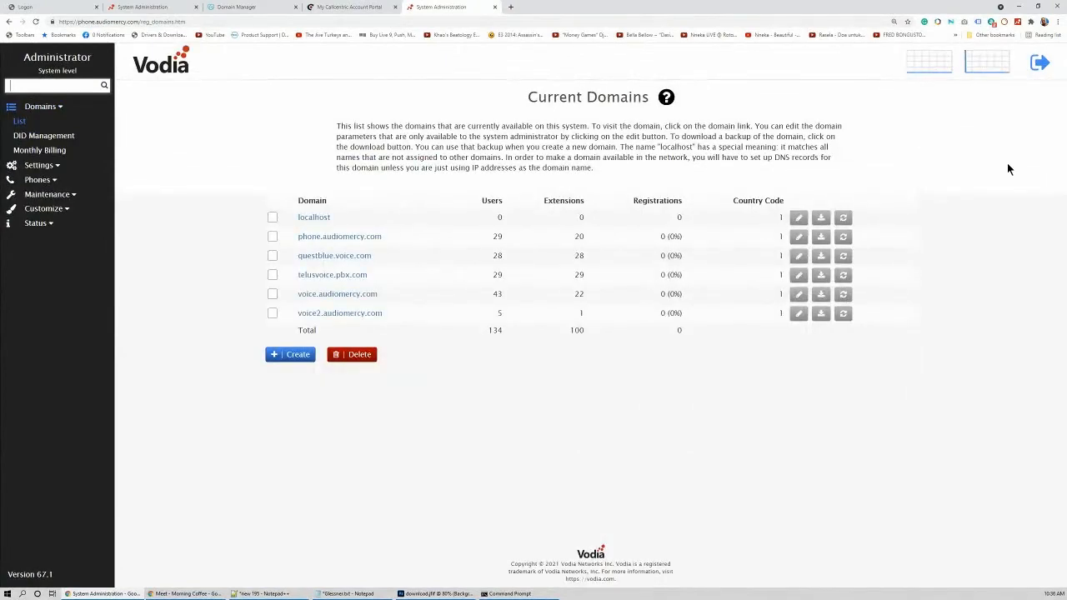
pyautogui.hotkey('ctrl', '+')
pyautogui.hotkey('ctrl', '+')
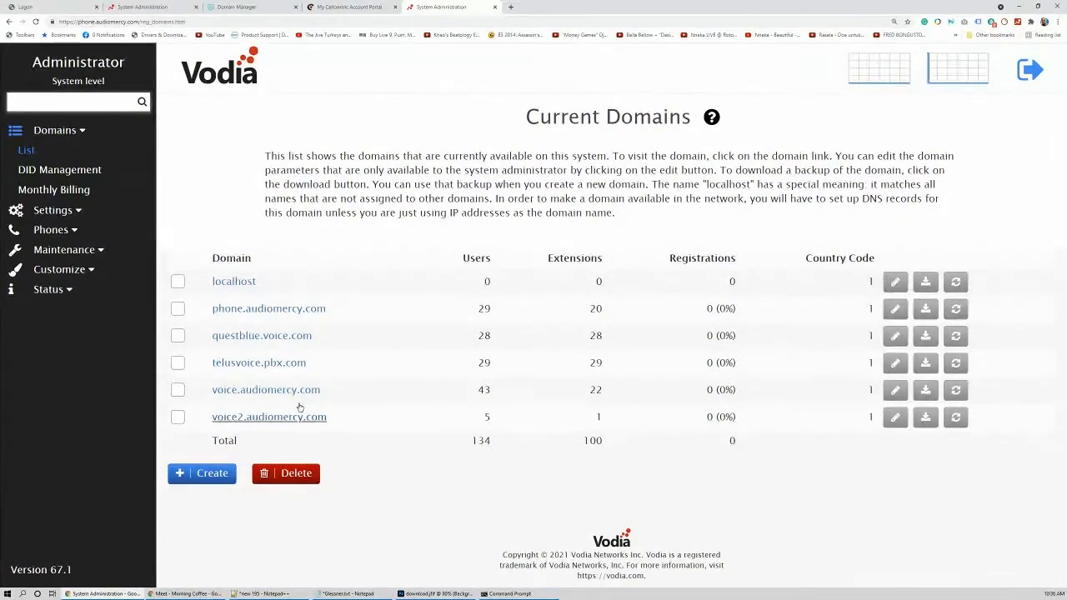
pyautogui.click(284, 315)
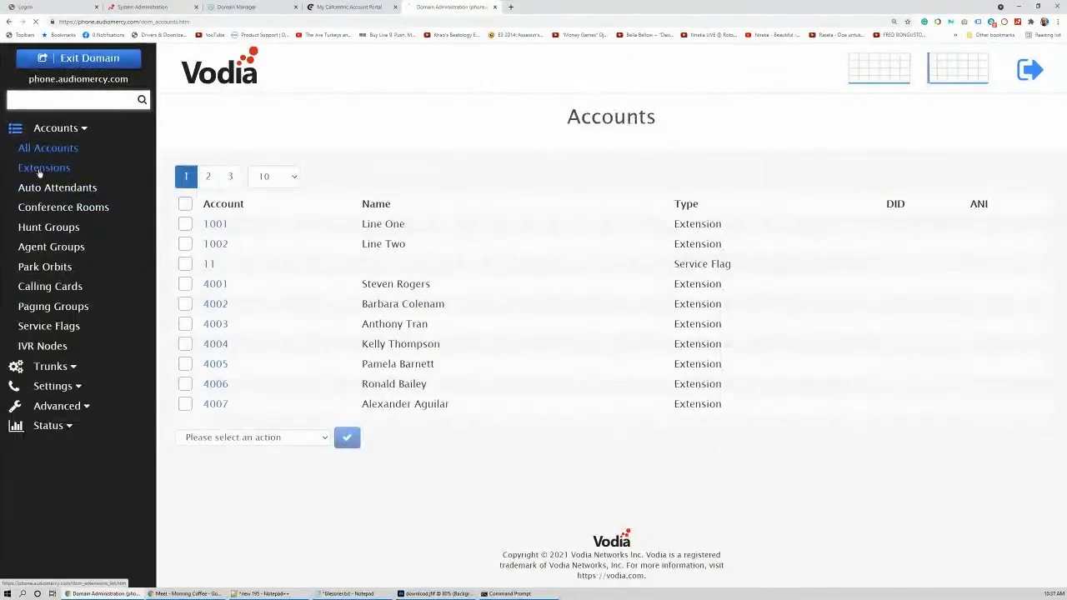
pyautogui.click(32, 167)
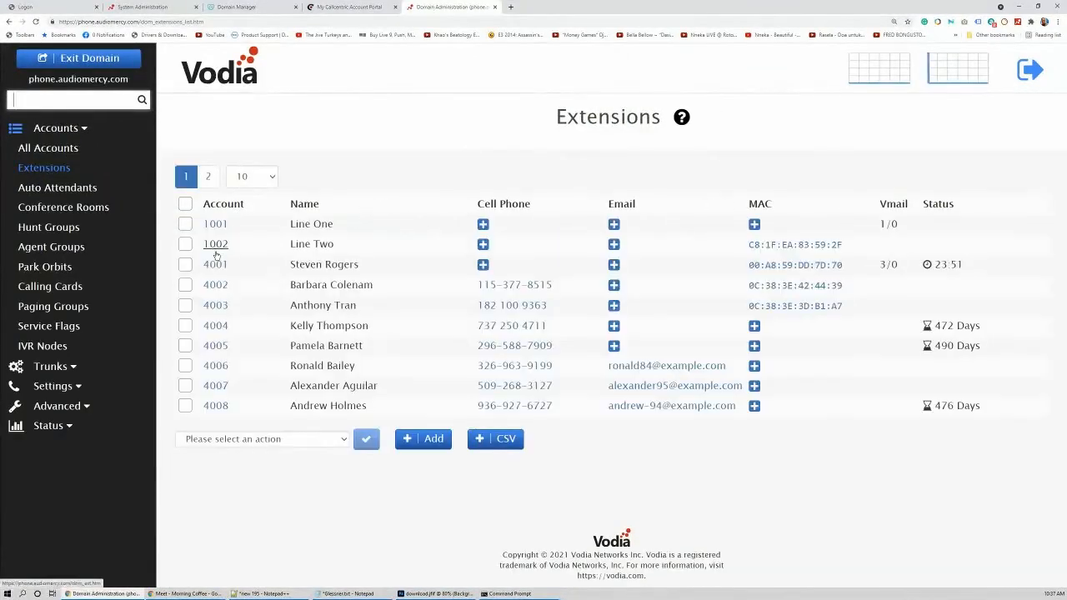
pyautogui.click(215, 265)
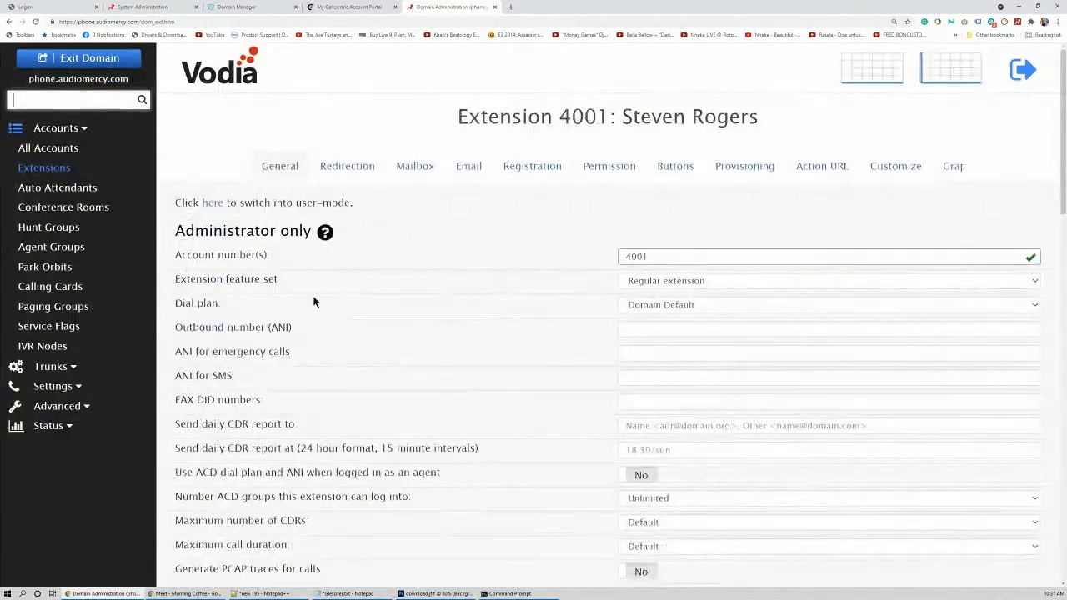
pyautogui.click(213, 203)
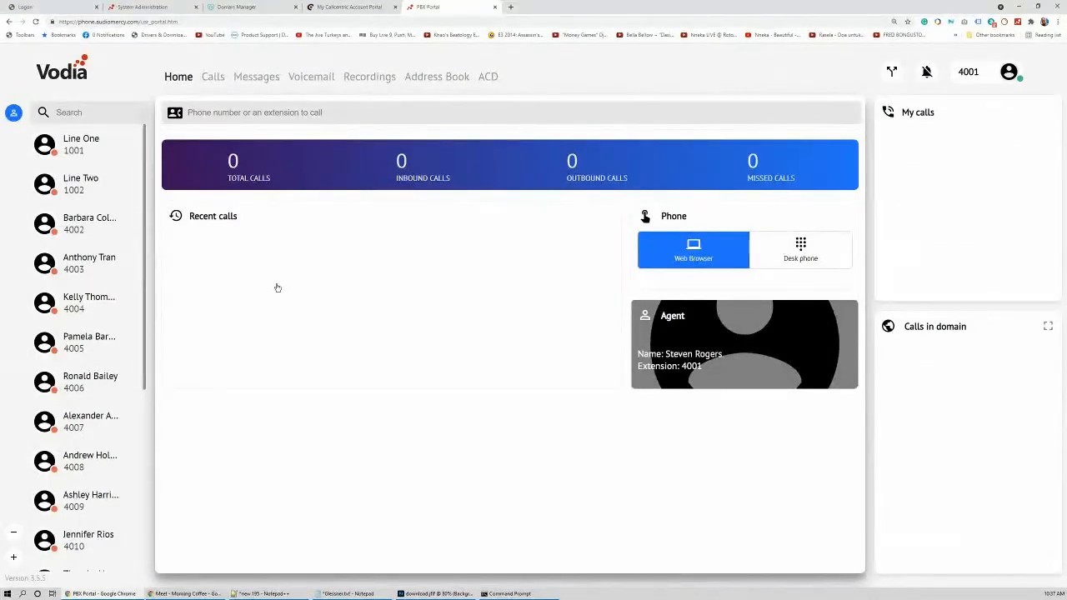
# Place a test call to 4001, end it, and go back to the admin settings.
pyautogui.click(325, 109)
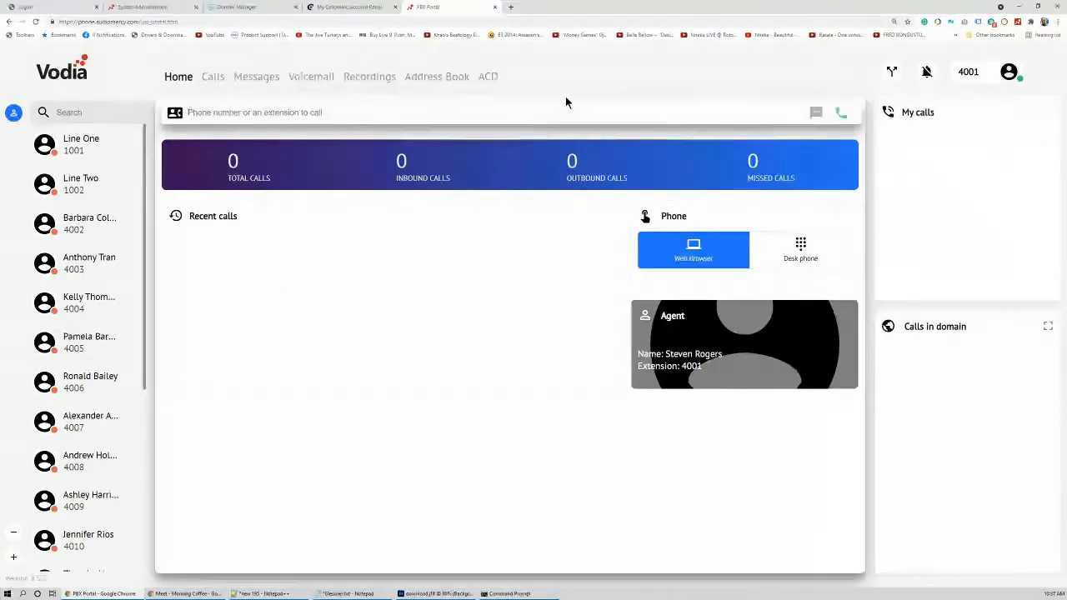
pyautogui.write('4001')
pyautogui.press('Return')
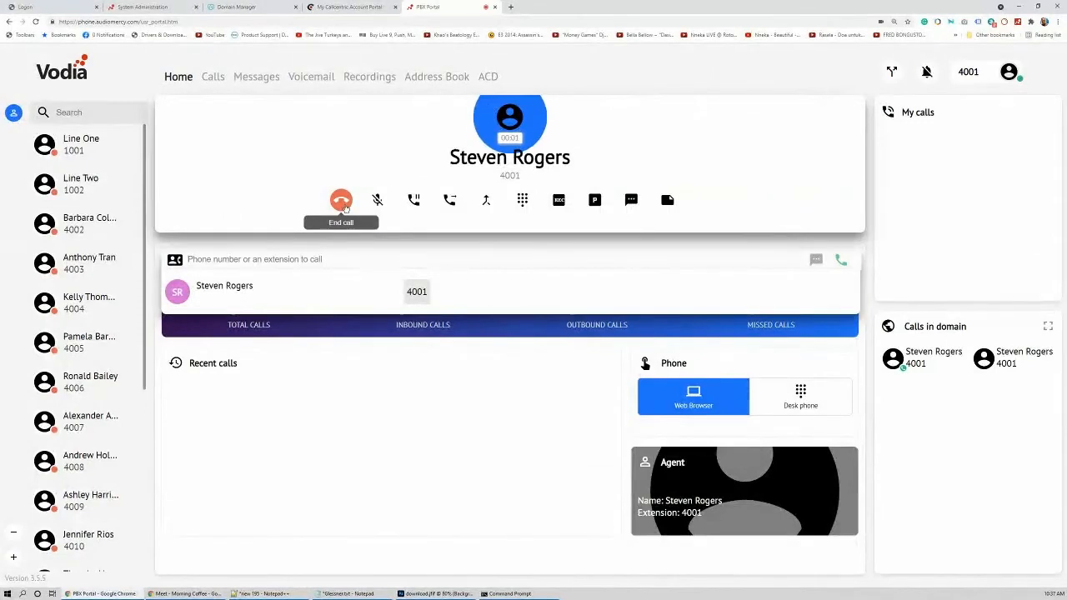
pyautogui.click(344, 204)
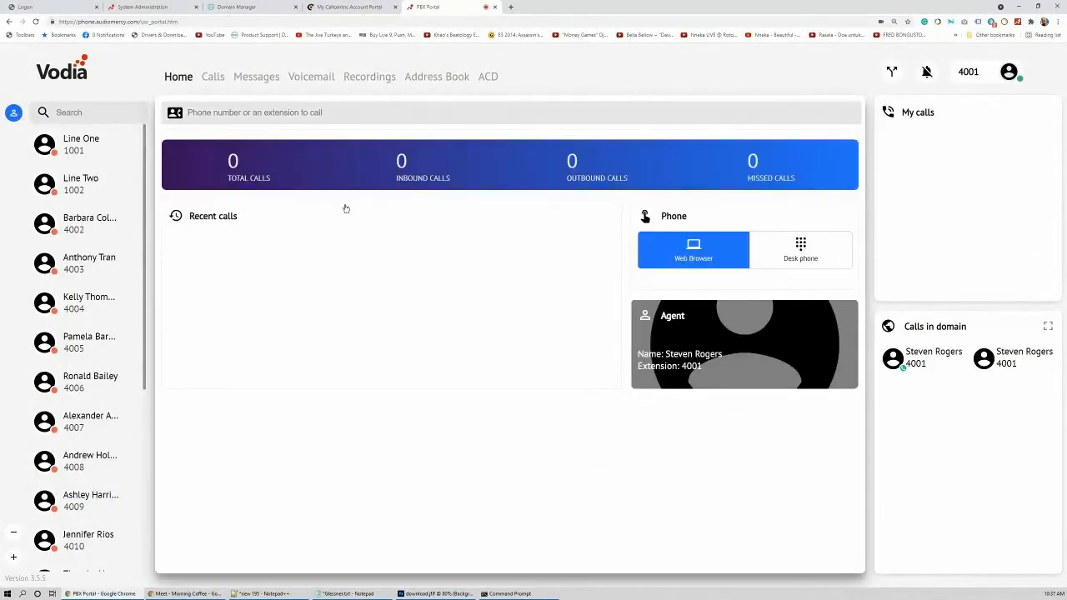
pyautogui.click(286, 114)
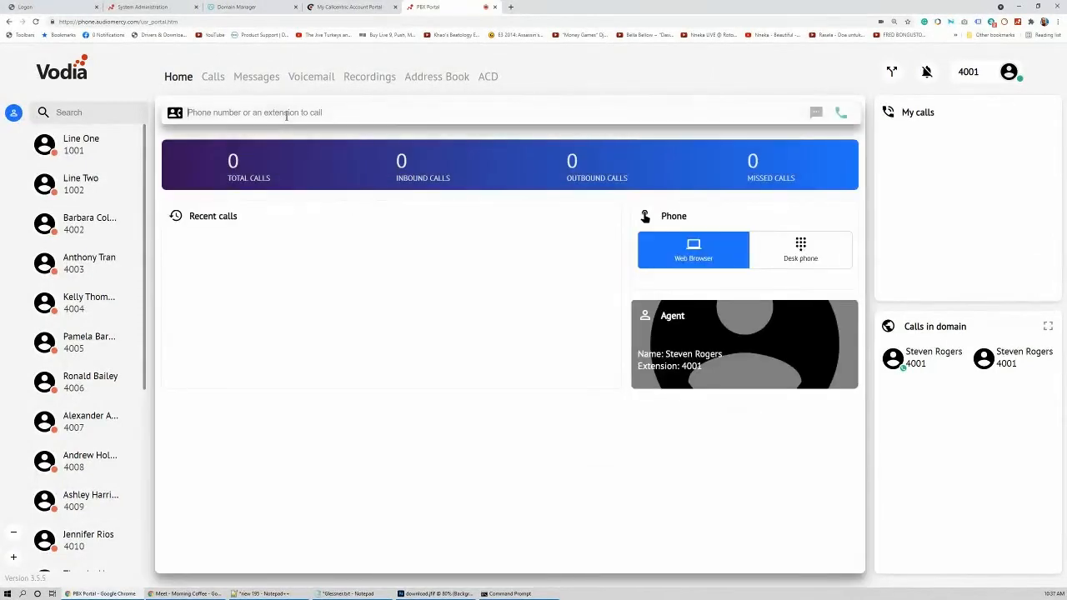
pyautogui.click(10, 21)
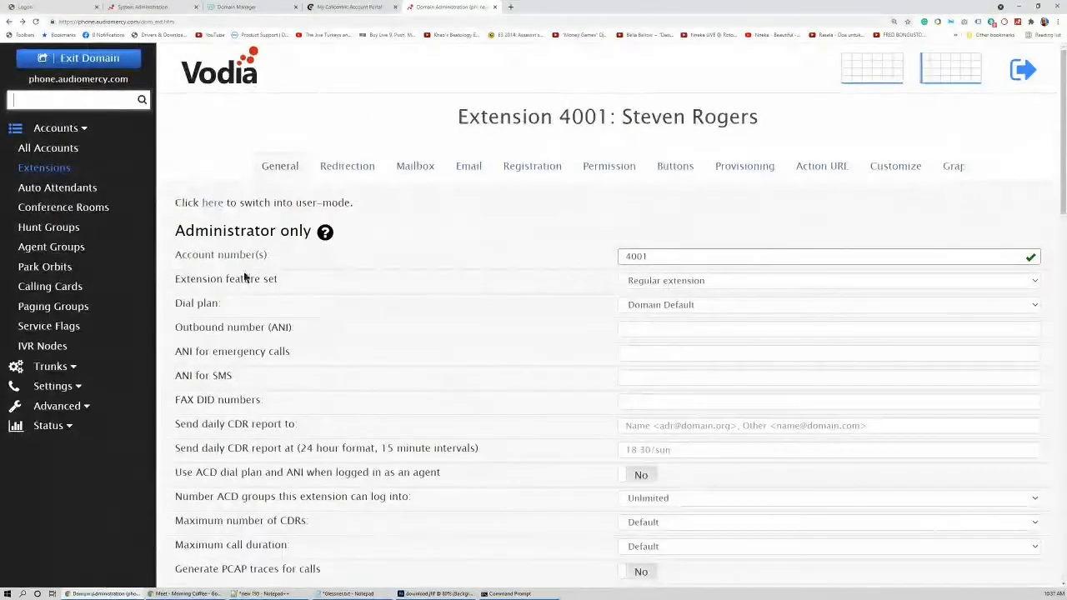
# Clear the mistakenly typed text out of the extension's Position field.
pyautogui.scroll(-5, 562, 326)
pyautogui.scroll(-2, 561, 320)
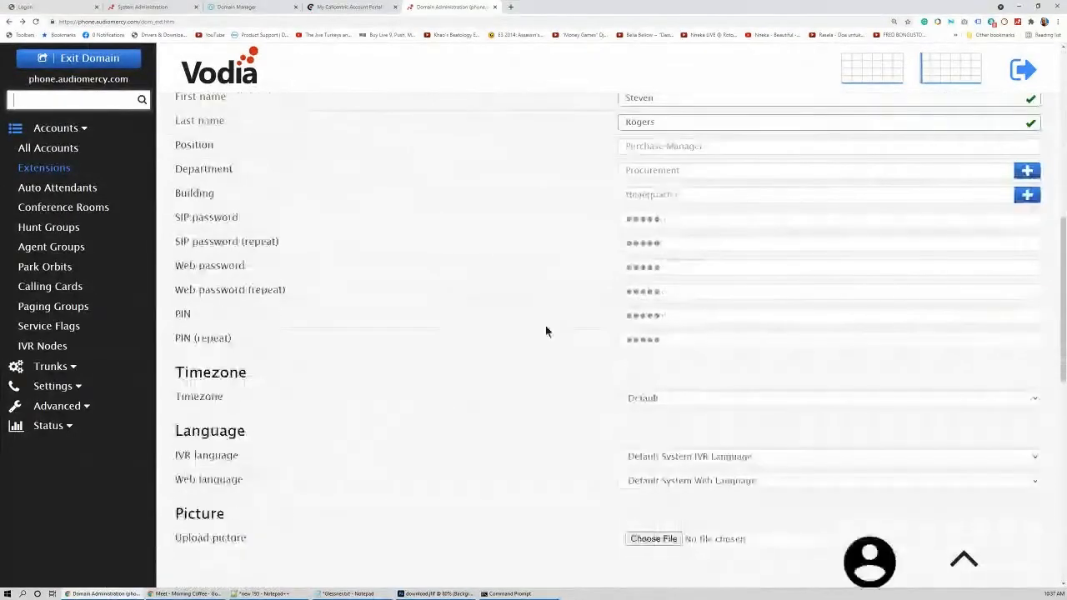
pyautogui.click(661, 266)
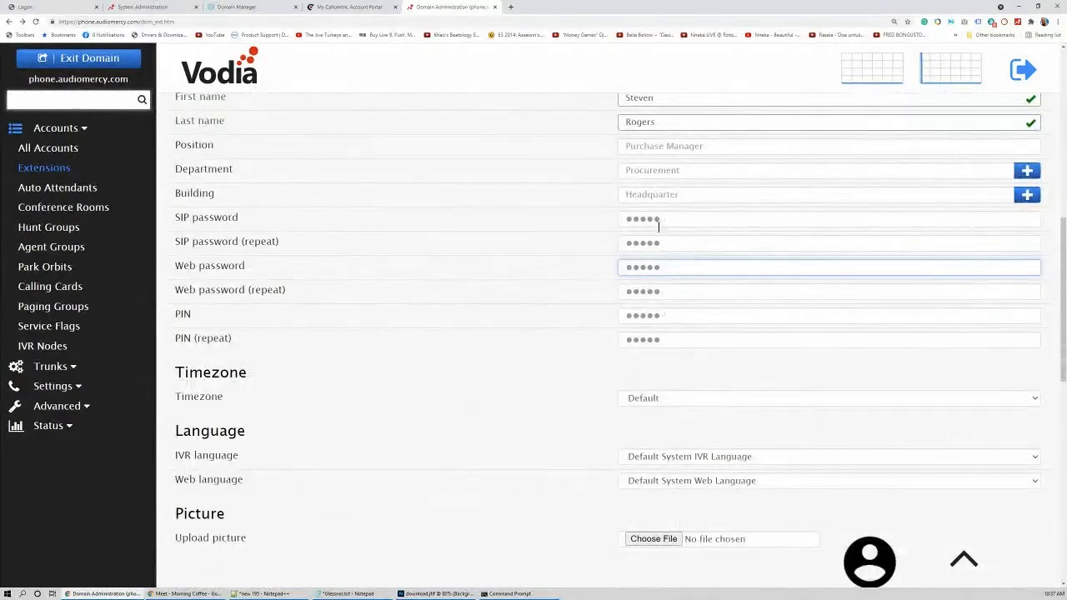
pyautogui.scroll(1, 658, 223)
pyautogui.click(661, 213)
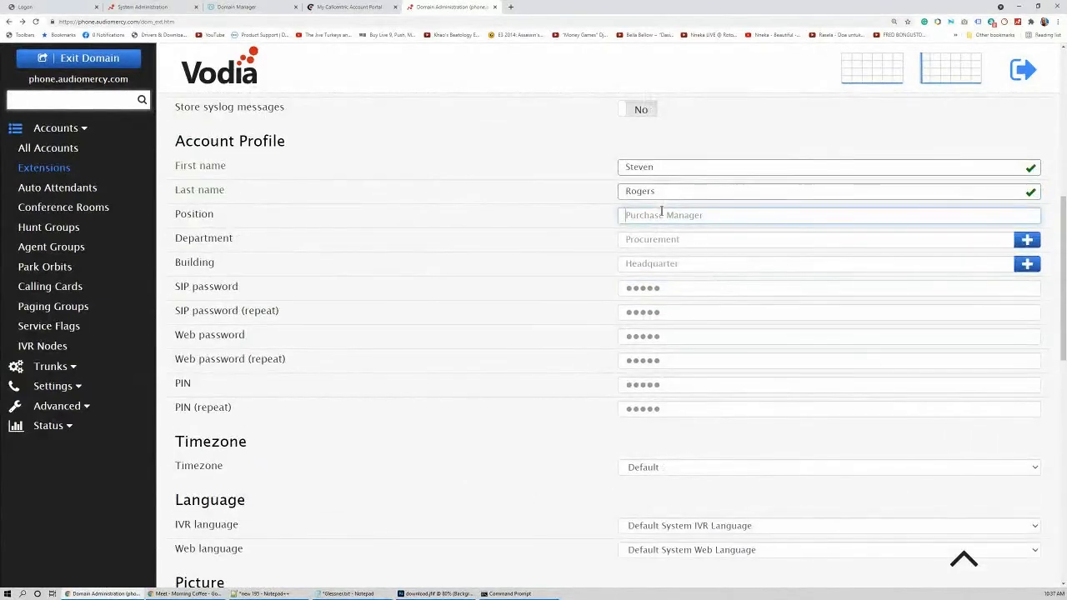
pyautogui.write('O&^V^&&')
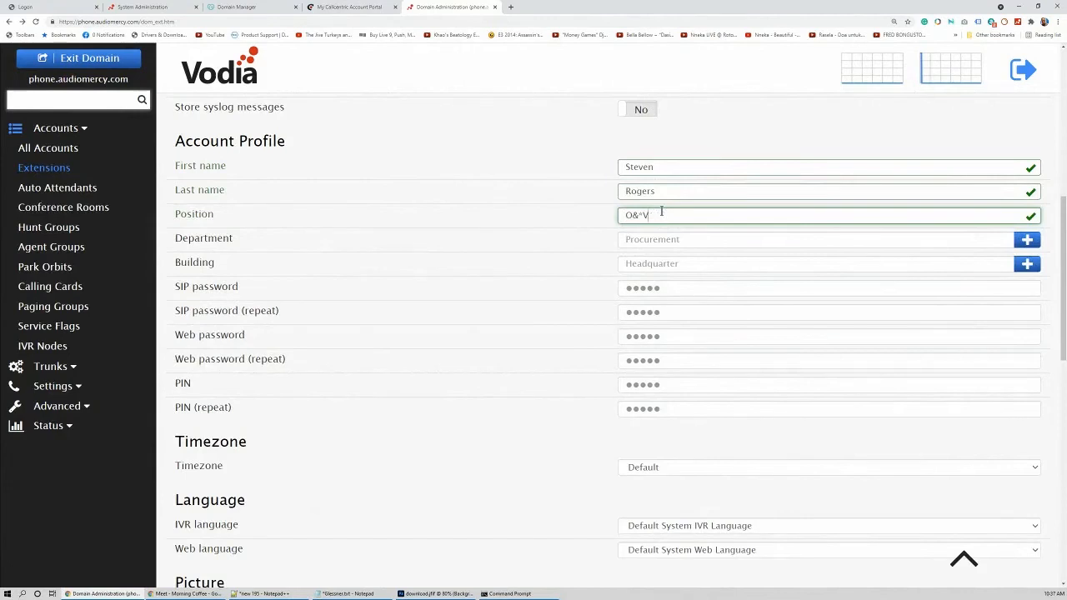
pyautogui.press('BackSpace')
pyautogui.press('BackSpace')
pyautogui.press('BackSpace')
pyautogui.press('BackSpace')
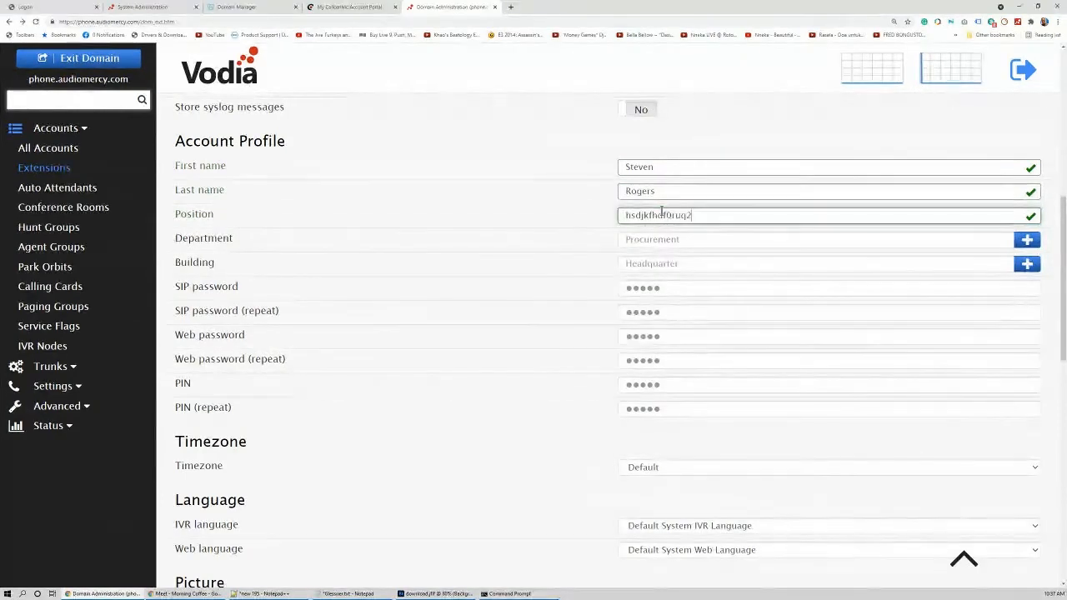
pyautogui.hotkey('ctrl', 'a')
pyautogui.press('BackSpace')
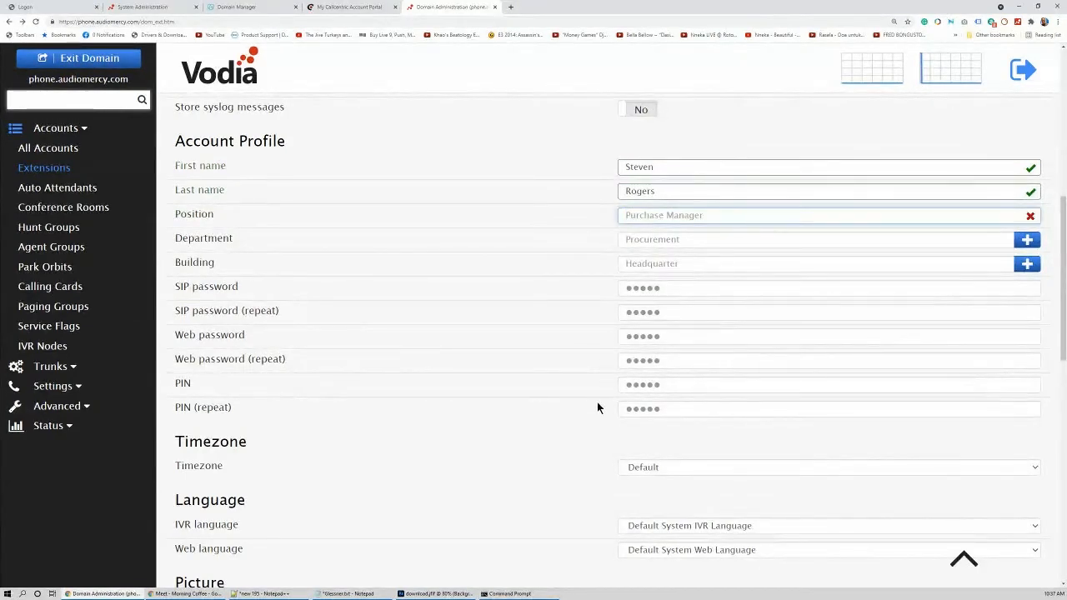
# Paste the new web password into both Web password and Web password (repeat).
pyautogui.click(646, 347)
pyautogui.hotkey('ctrl', 'v')
pyautogui.click(815, 364)
pyautogui.hotkey('ctrl', 'v')
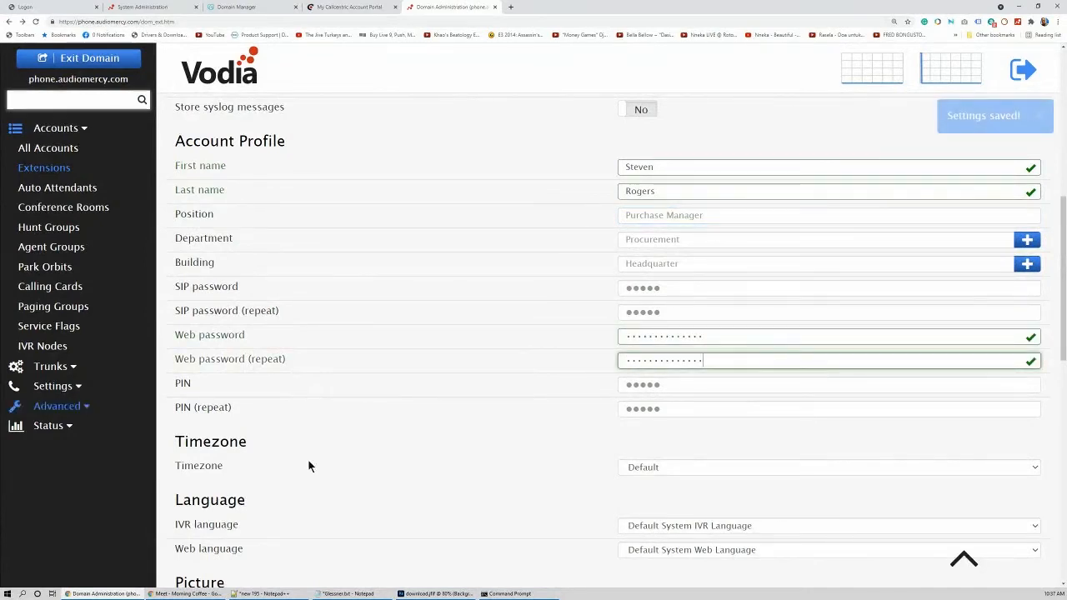
# Start a new line after line 3 in the Notepad++ notes.
pyautogui.click(263, 594)
pyautogui.click(244, 336)
pyautogui.press('Return')
pyautogui.press('Return')
pyautogui.press('Return')
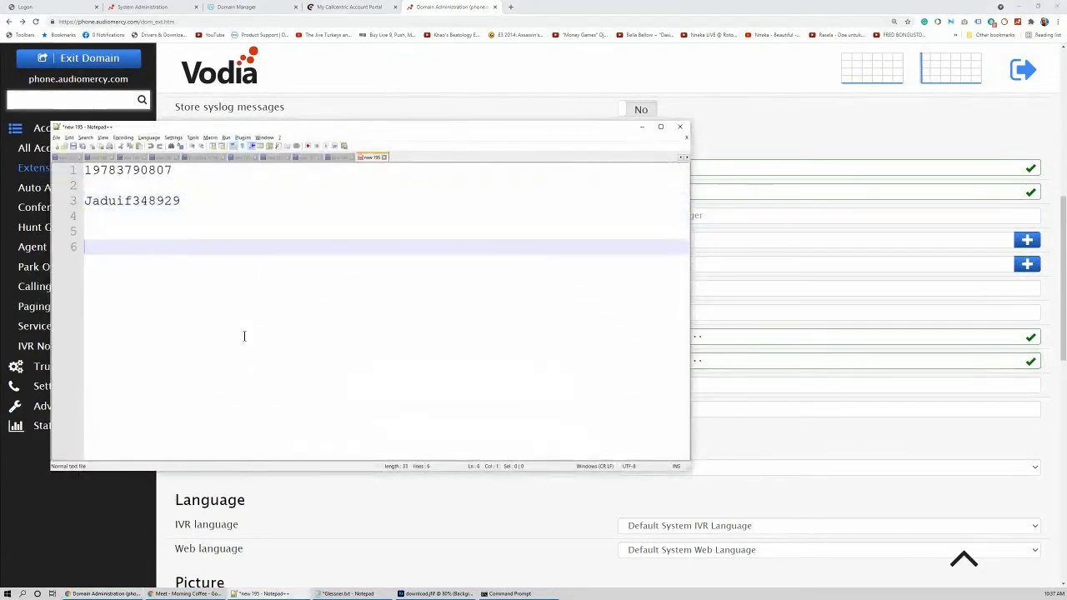
# Paste the new web password and extension number 4001 into the Notepad++ notes.
pyautogui.click(774, 263)
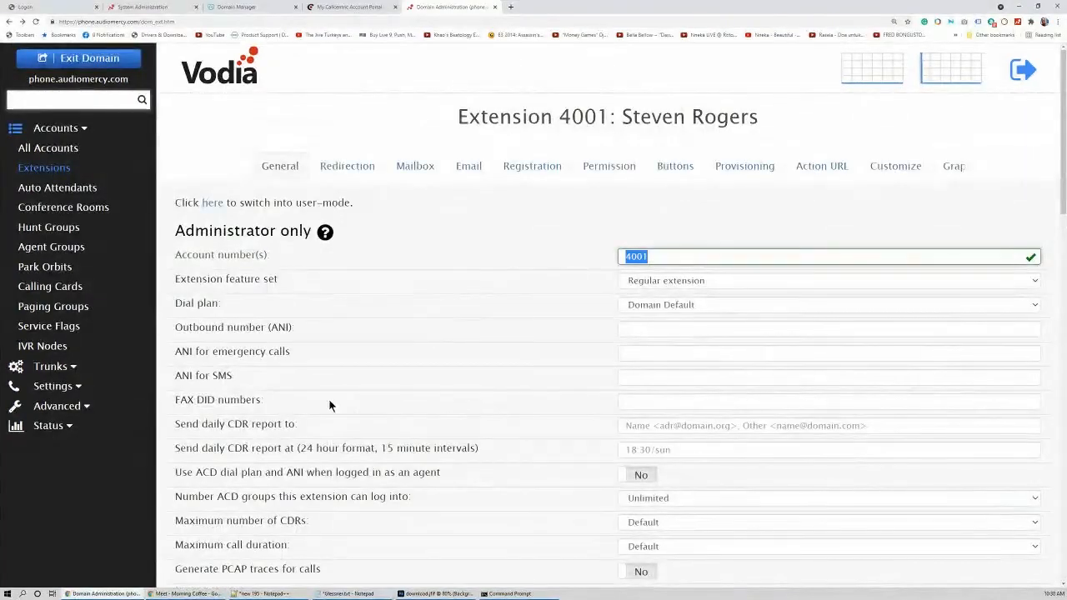
pyautogui.click(263, 594)
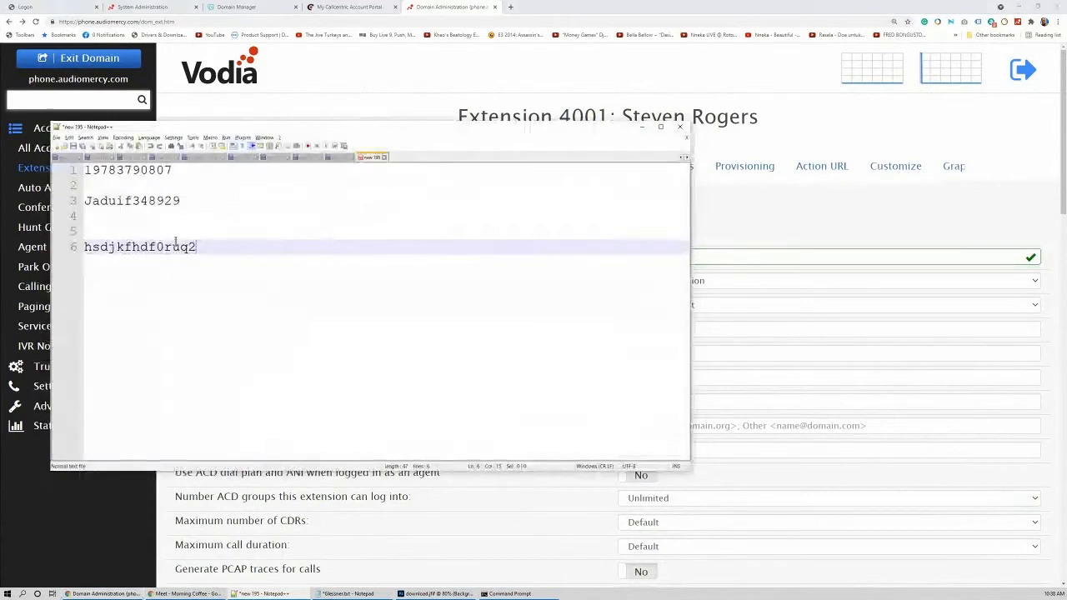
pyautogui.click(156, 233)
pyautogui.write('4001')
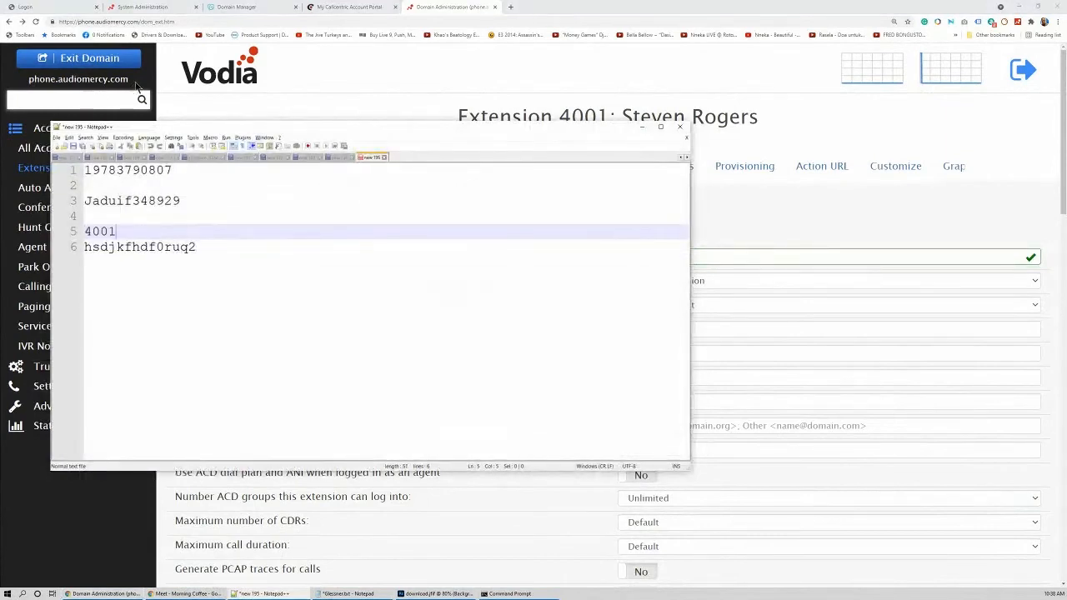
# Add the domain phone.audiomercy.com to the notes on line 4 and insert blank lines after line 3.
pyautogui.moveTo(135, 83); pyautogui.dragTo(25, 85)
pyautogui.hotkey('ctrl', 'c')
pyautogui.click(264, 594)
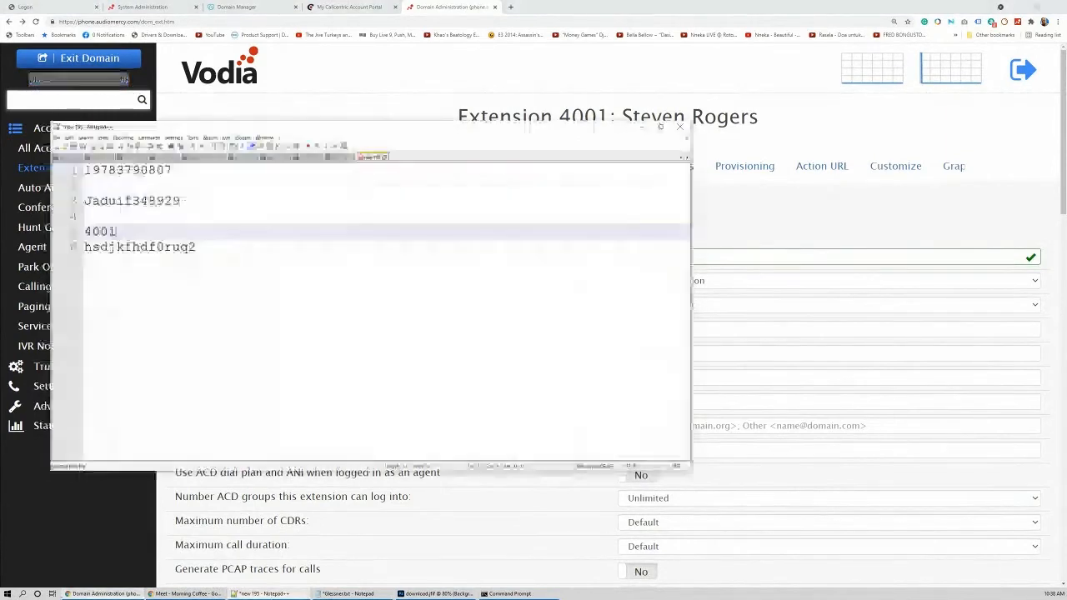
pyautogui.click(108, 215)
pyautogui.hotkey('ctrl', 'v')
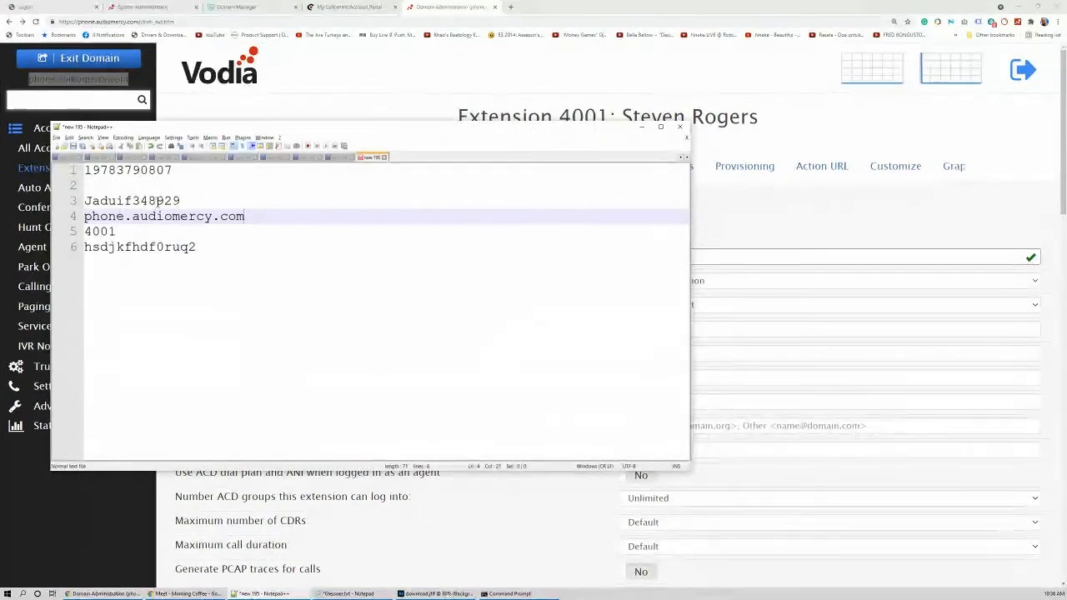
pyautogui.click(187, 200)
pyautogui.press('Return')
pyautogui.press('Return')
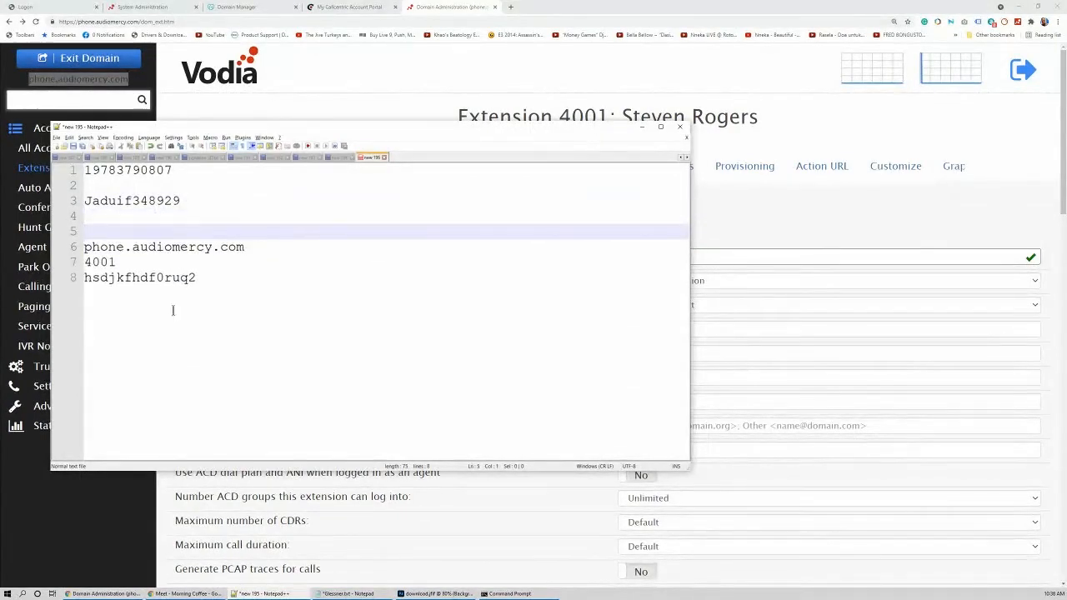
# Select the password in the notes, then select the PBX domain in the browser's address bar.
pyautogui.moveTo(197, 278); pyautogui.dragTo(61, 281)
pyautogui.click(738, 231)
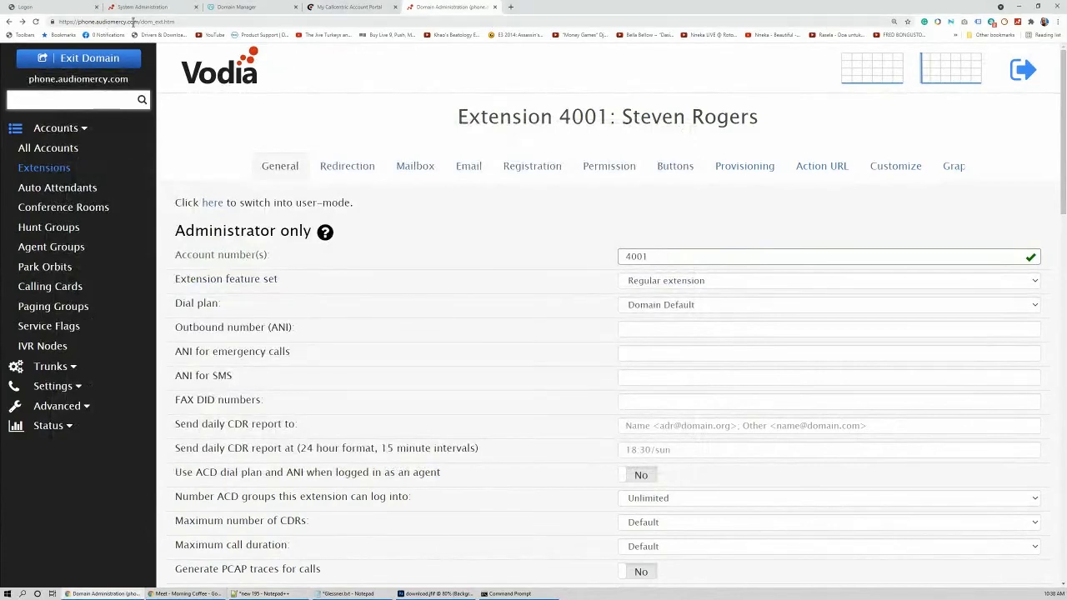
pyautogui.moveTo(140, 21); pyautogui.dragTo(80, 23)
pyautogui.hotkey('ctrl', 'c')
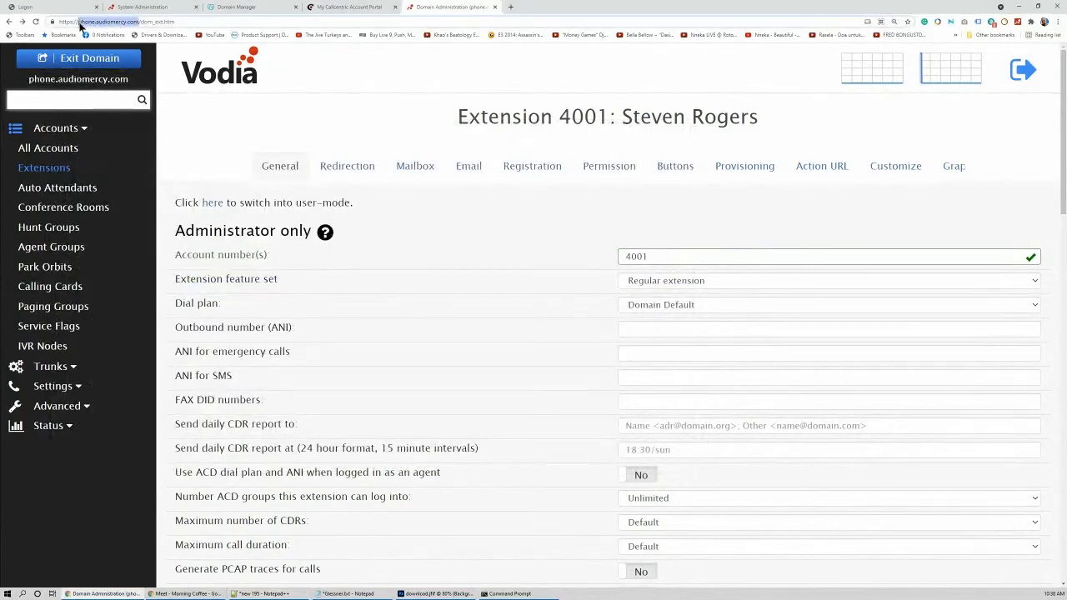
pyautogui.click(1059, 23)
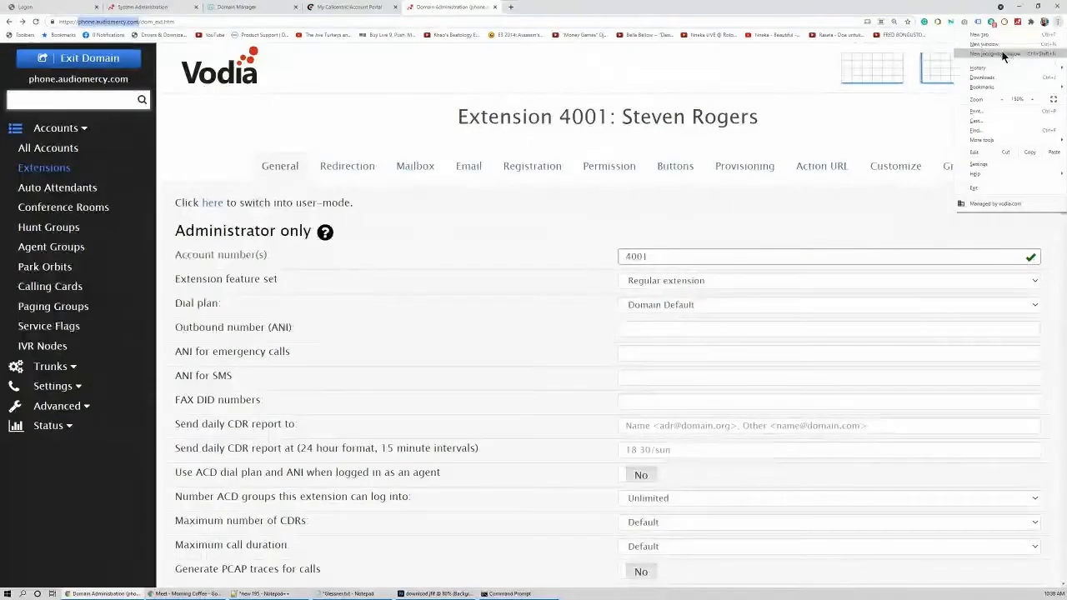
pyautogui.click(1003, 52)
pyautogui.hotkey('ctrl', 'v')
pyautogui.press('Return')
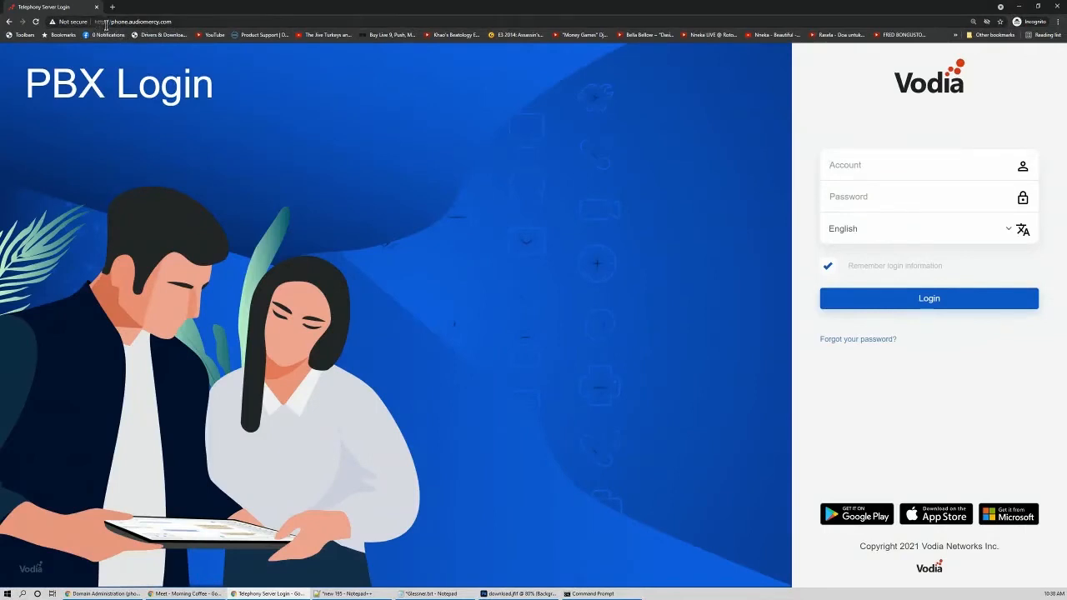
pyautogui.click(106, 21)
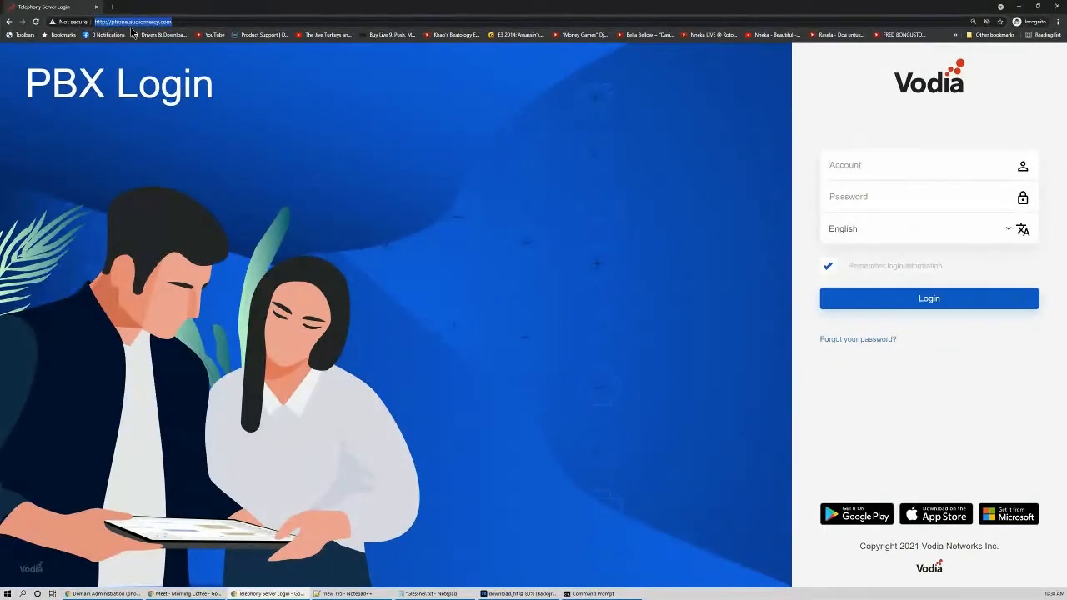
pyautogui.click(105, 23)
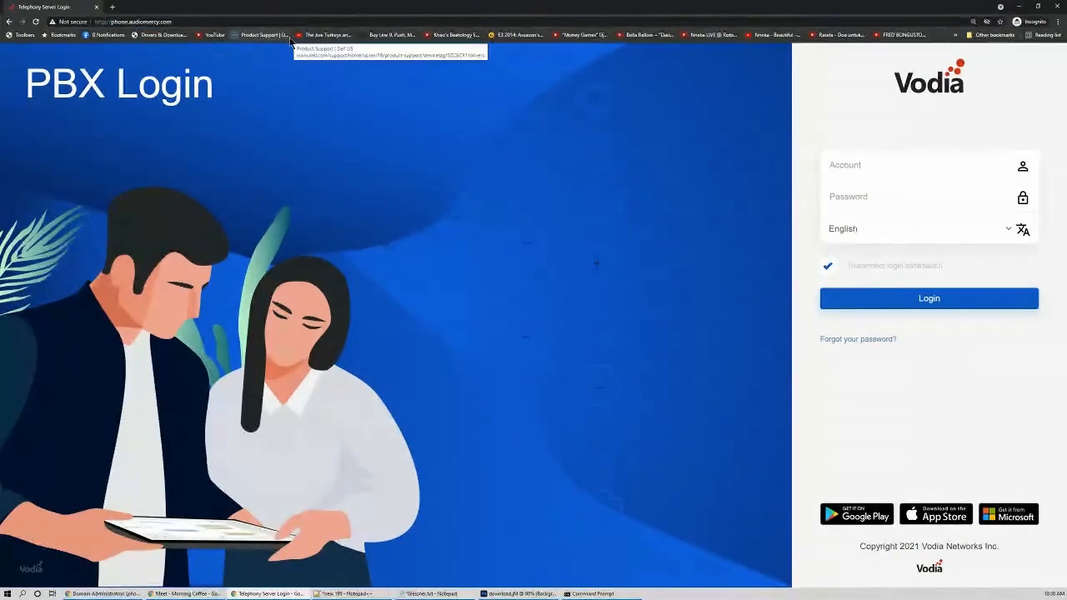
pyautogui.write('s')
pyautogui.press('Return')
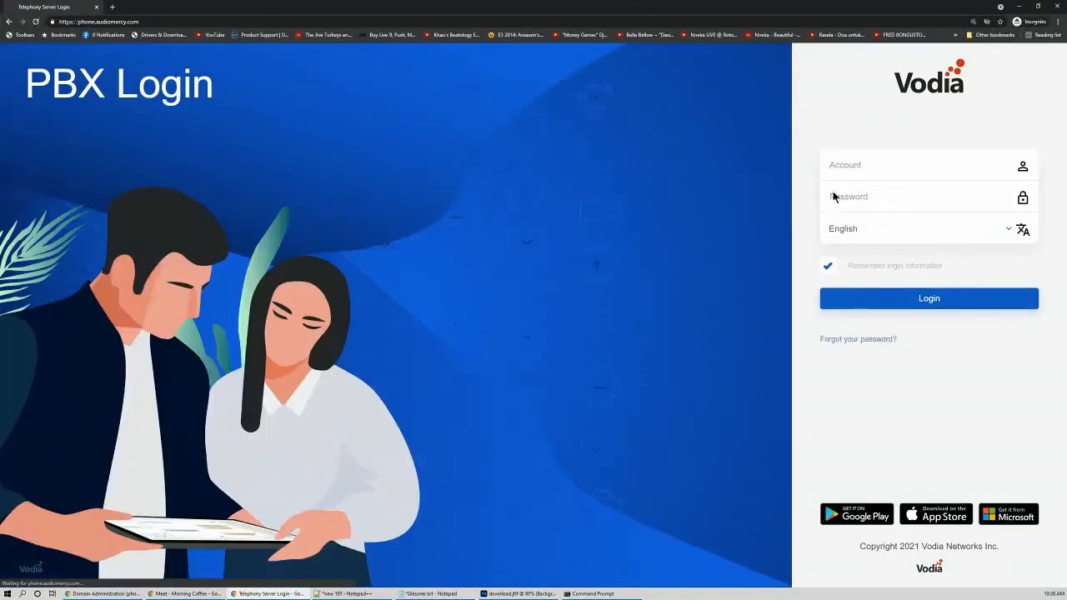
# Log in with Account 4001 and the new web password copied from the notes.
pyautogui.click(877, 167)
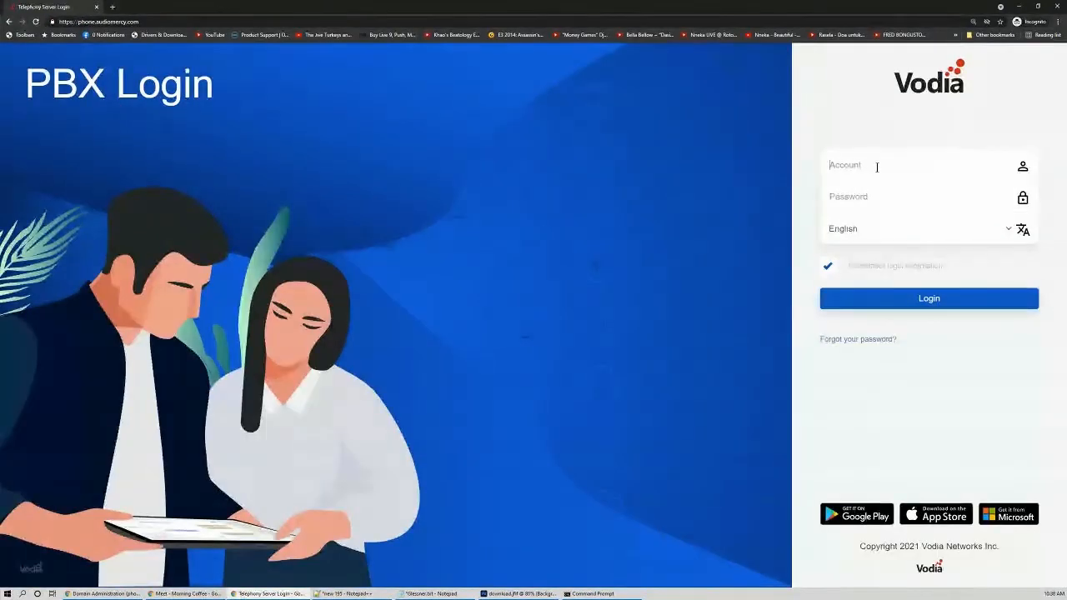
pyautogui.write('4001')
pyautogui.click(344, 594)
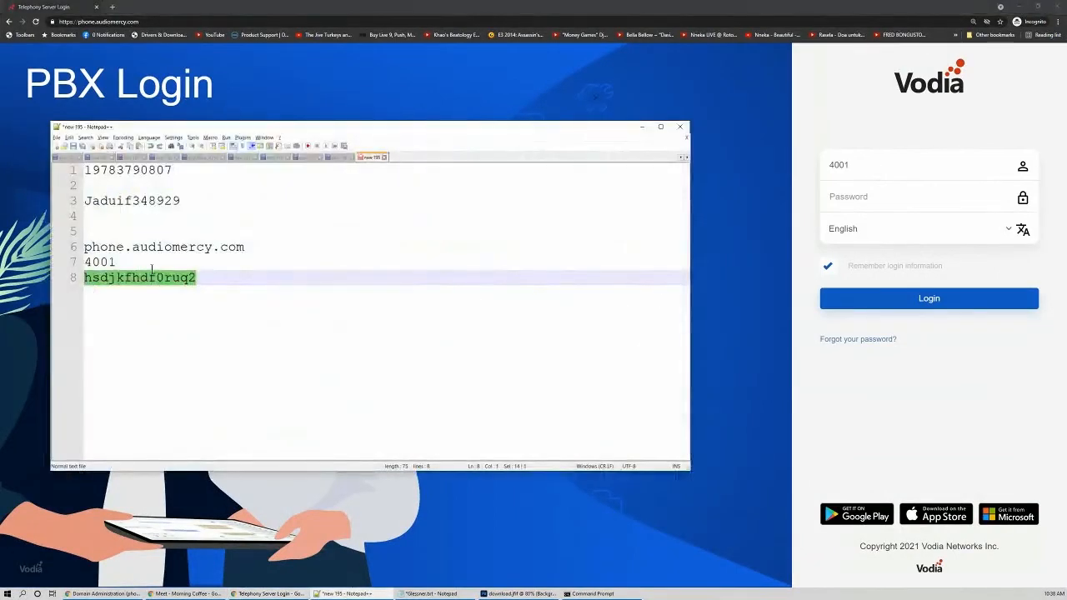
pyautogui.click(200, 279)
pyautogui.moveTo(200, 278); pyautogui.dragTo(76, 284)
pyautogui.hotkey('ctrl', 'c')
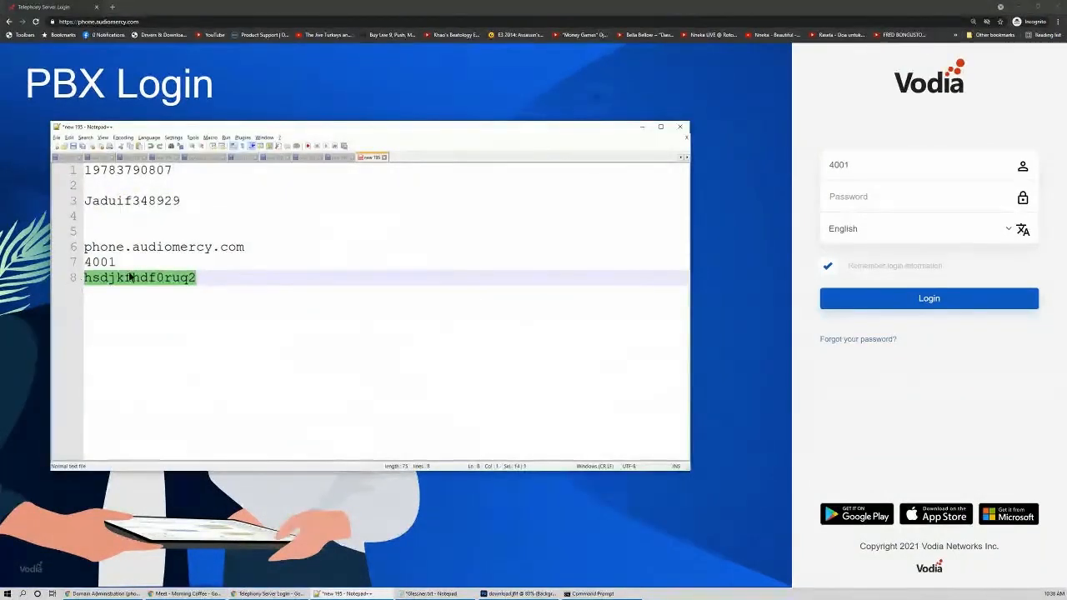
pyautogui.click(876, 205)
pyautogui.hotkey('ctrl', 'v')
pyautogui.click(891, 299)
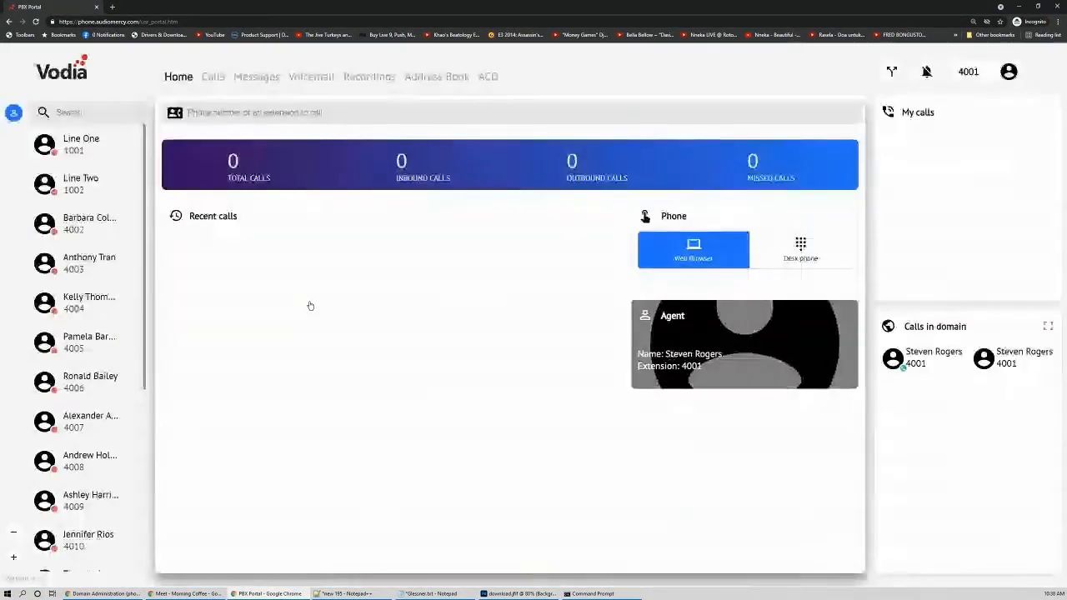
pyautogui.click(253, 112)
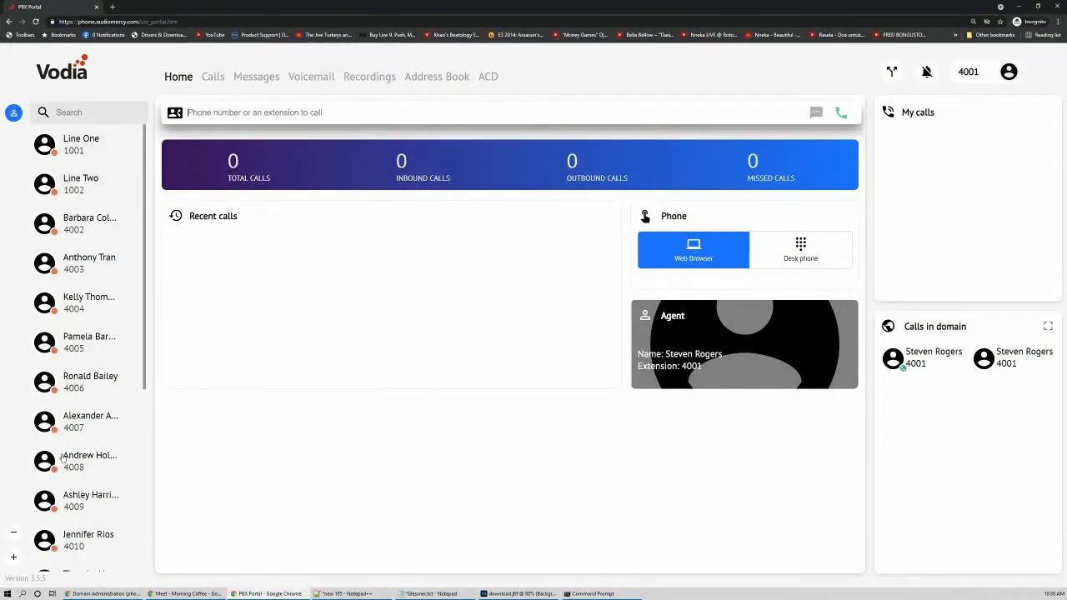
pyautogui.scroll(-4, 67, 500)
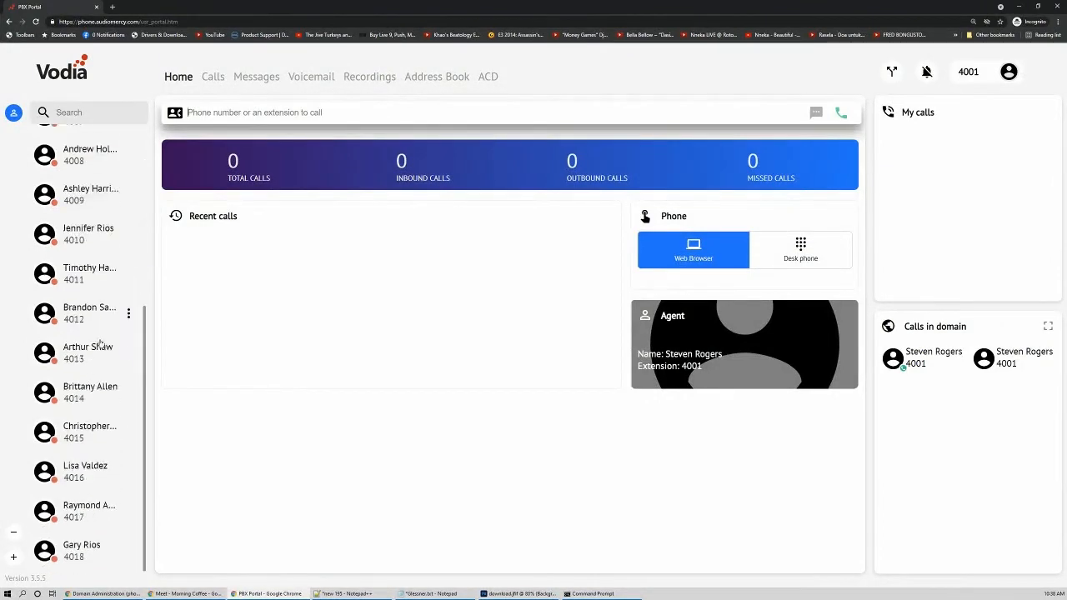
pyautogui.scroll(4, 83, 392)
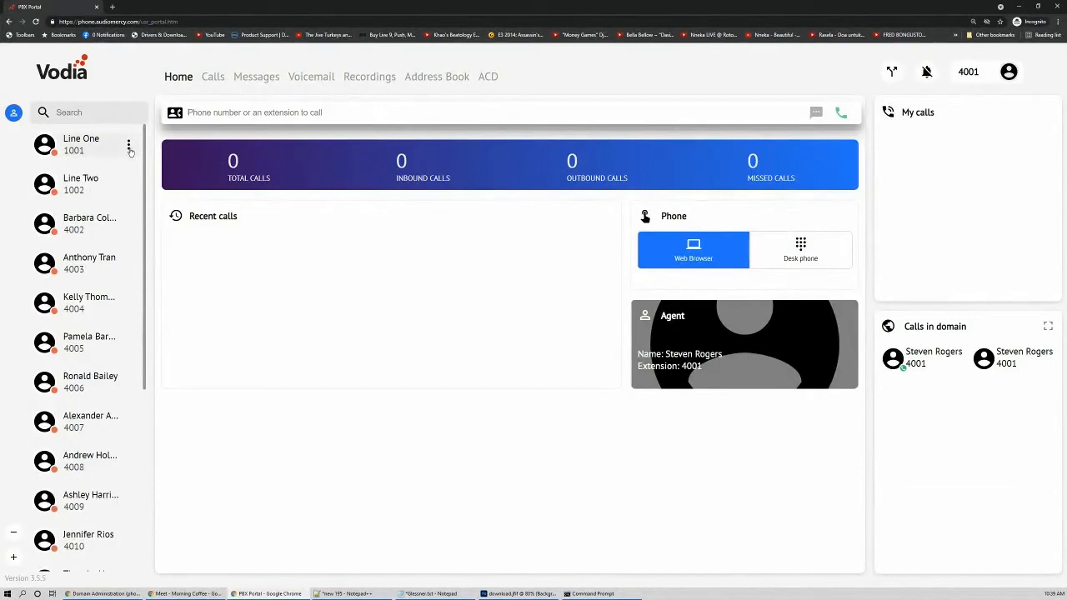
pyautogui.click(130, 151)
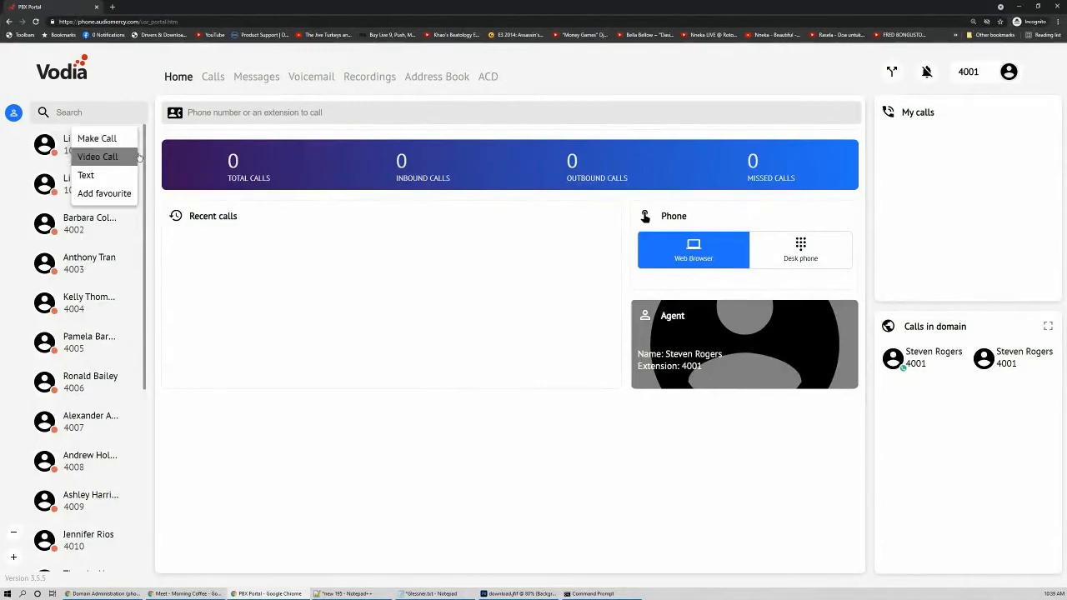
pyautogui.click(1000, 73)
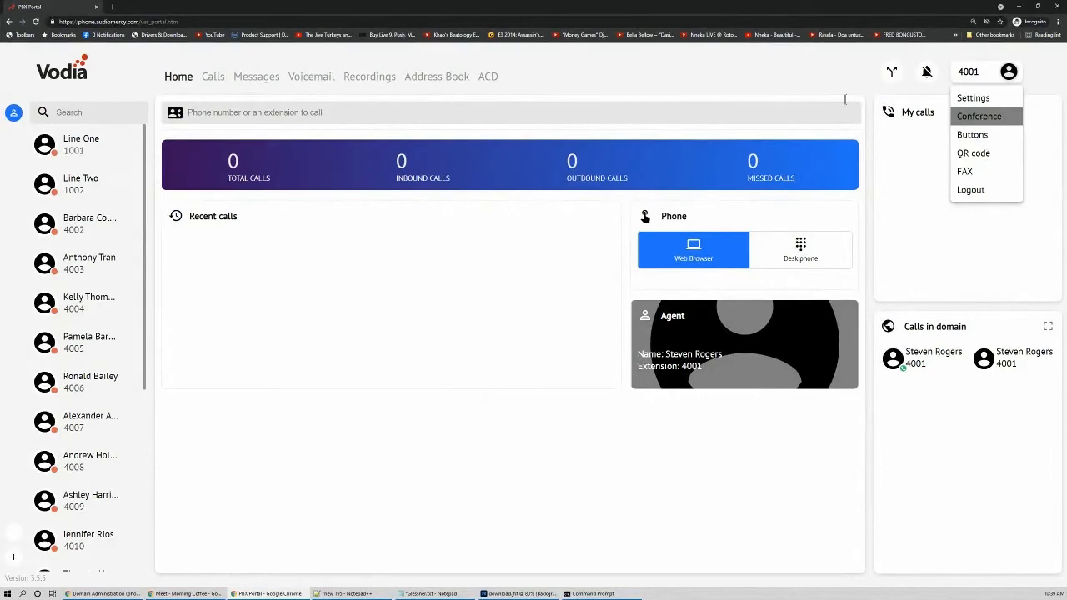
pyautogui.click(719, 75)
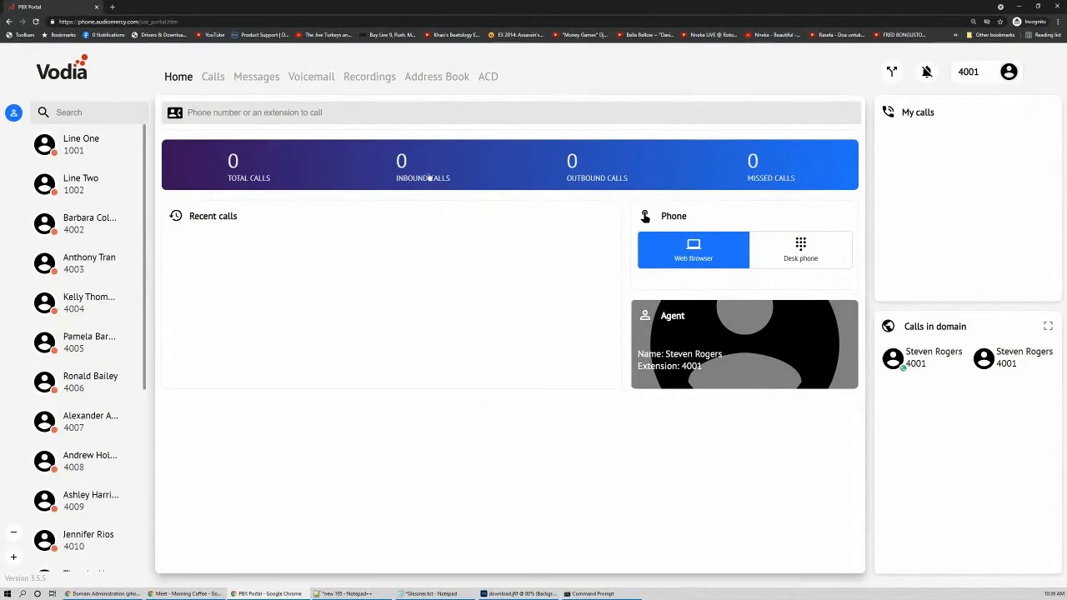
pyautogui.click(807, 259)
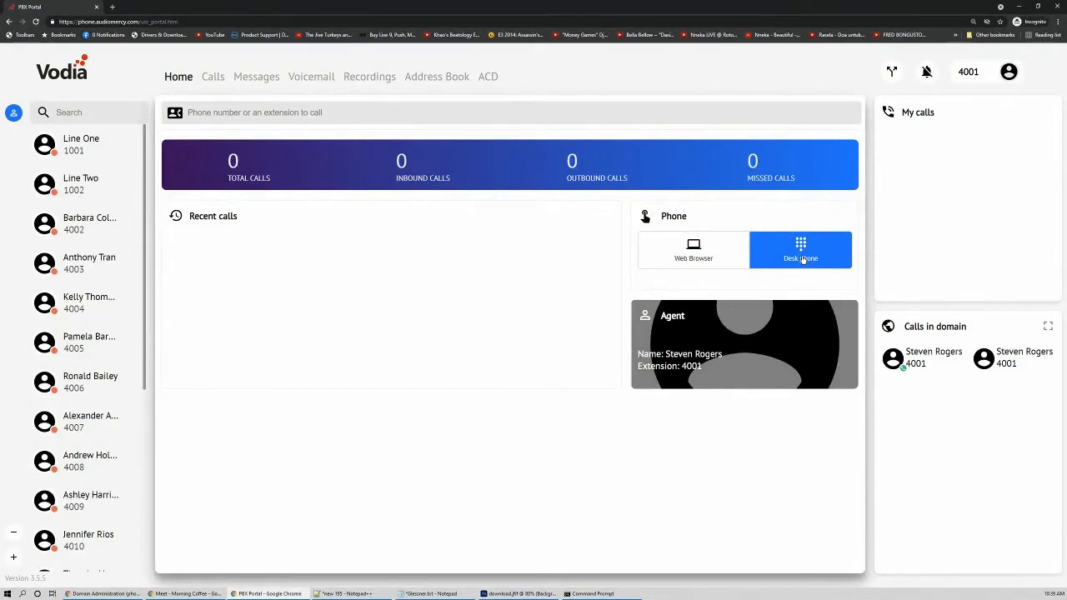
pyautogui.click(701, 254)
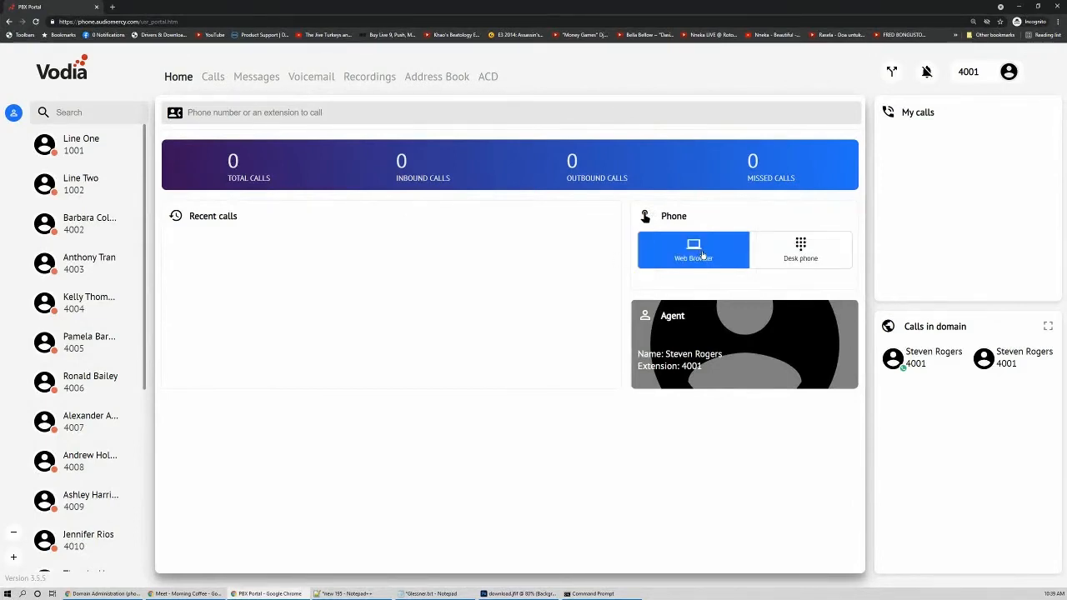
pyautogui.click(36, 21)
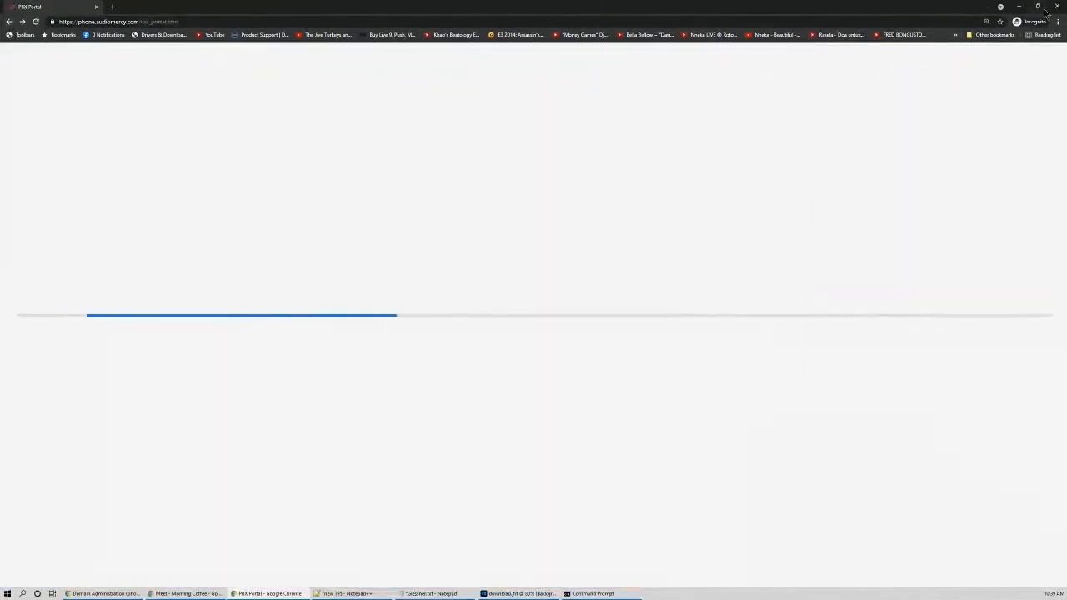
# Close the incognito portal window and minimize the Notepad++ notes.
pyautogui.click(1056, 8)
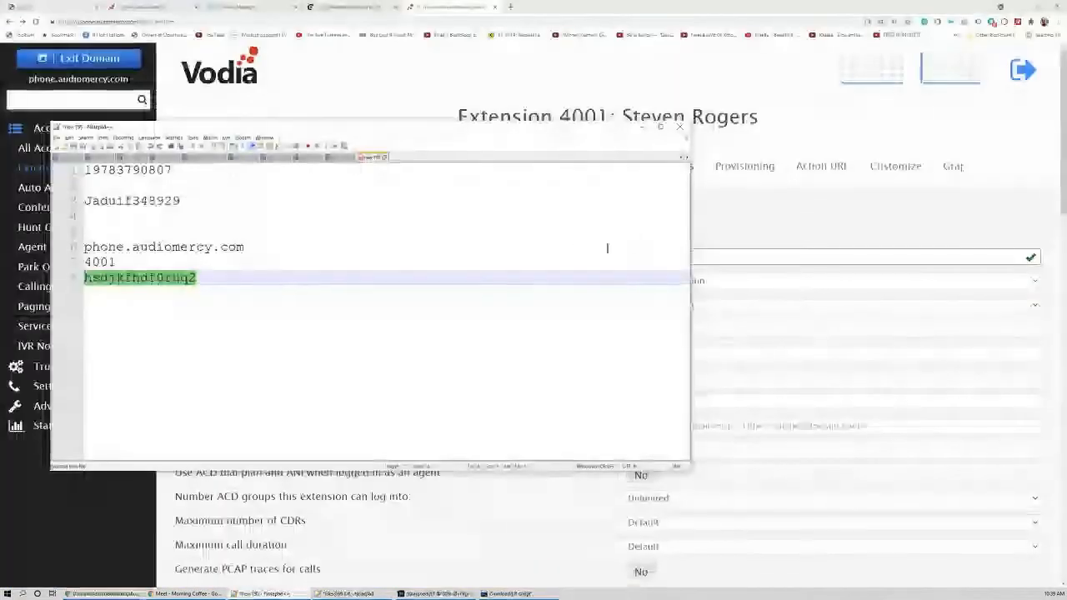
pyautogui.click(640, 128)
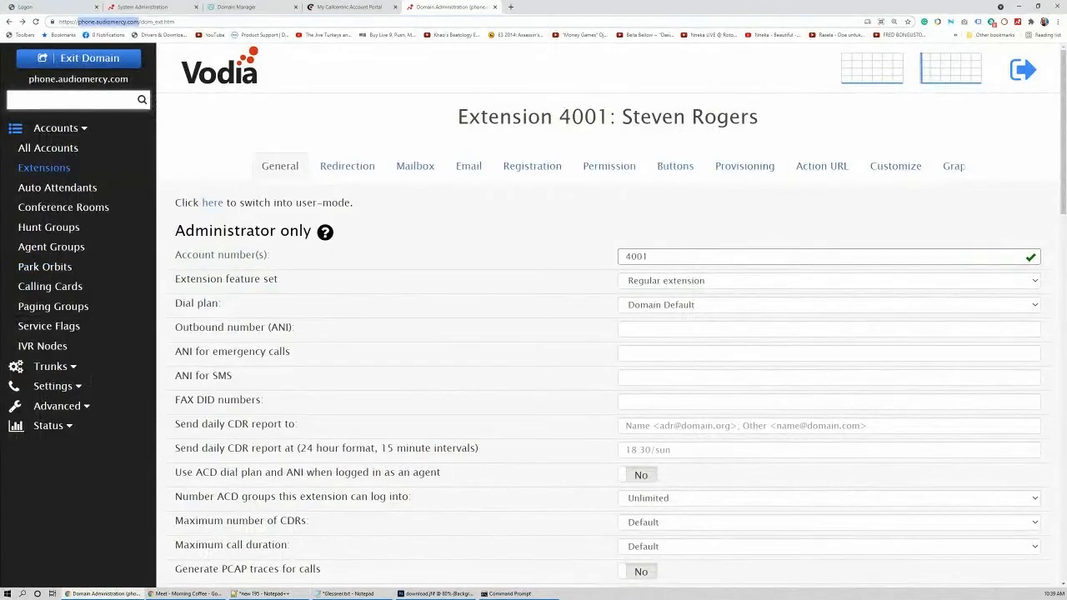
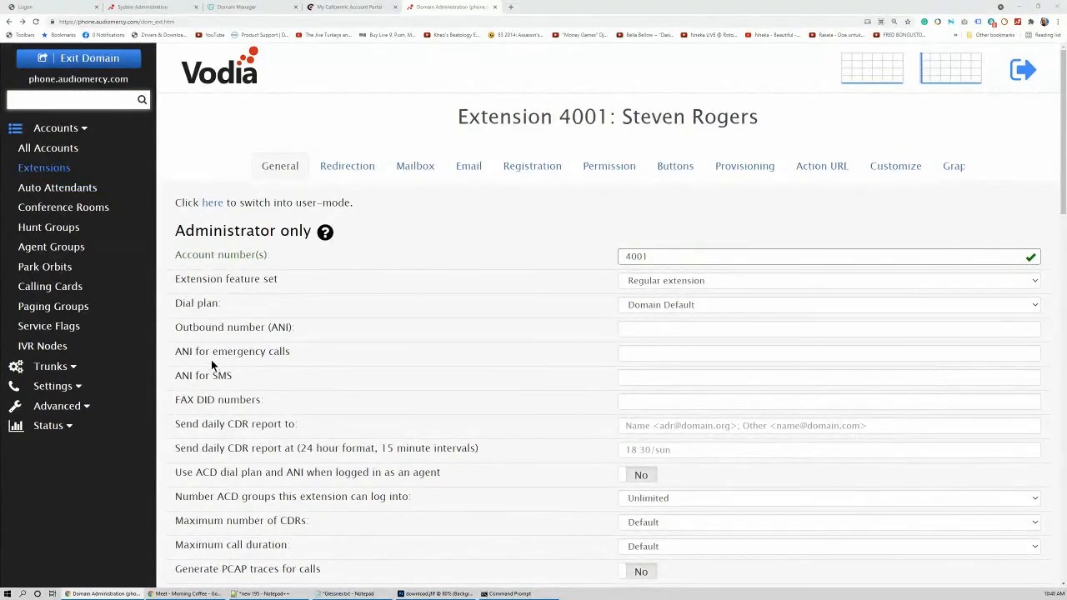
# Expand Advanced in the domain sidebar and open the CRM Integration page.
pyautogui.click(75, 407)
pyautogui.click(57, 386)
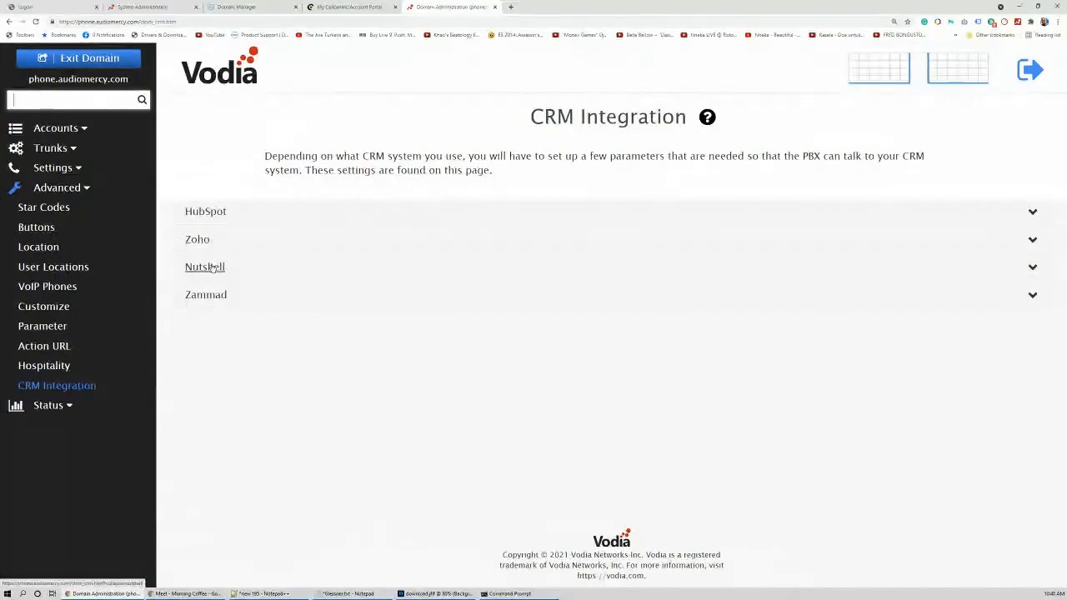
pyautogui.click(213, 210)
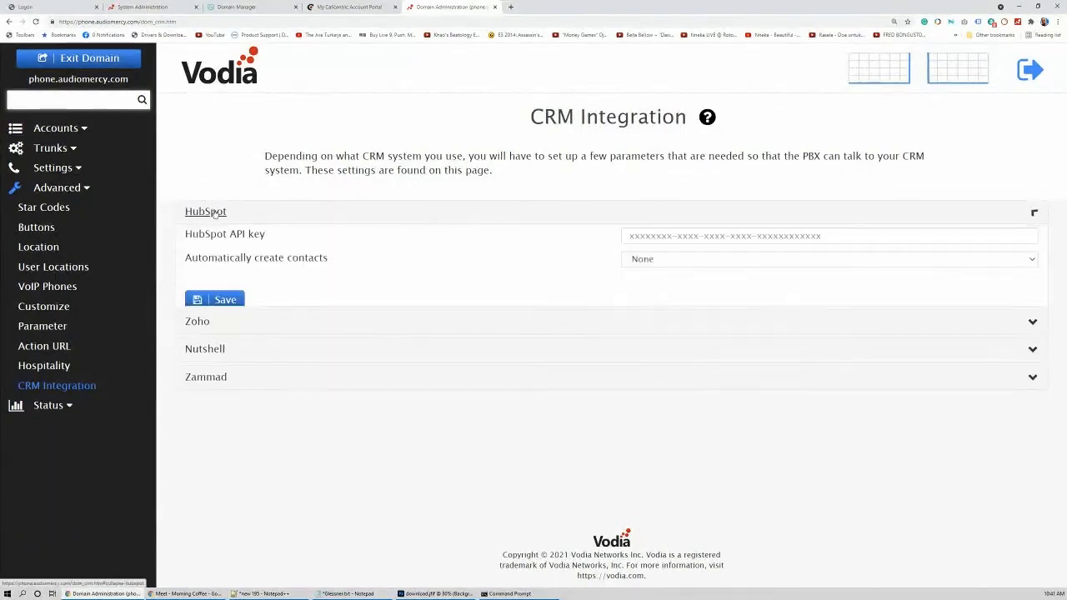
pyautogui.click(210, 211)
pyautogui.click(225, 244)
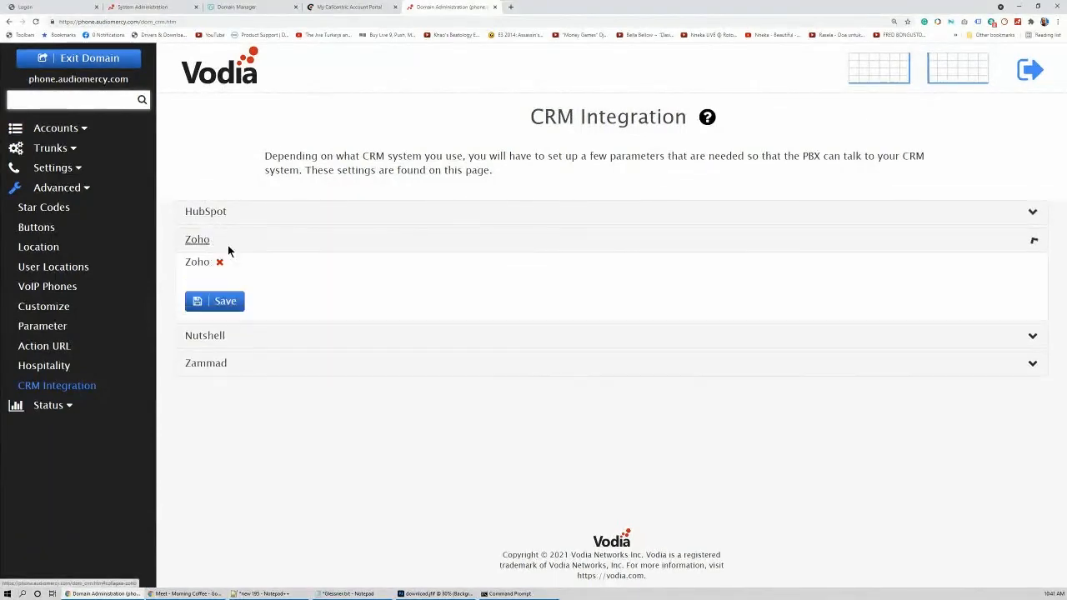
pyautogui.click(201, 242)
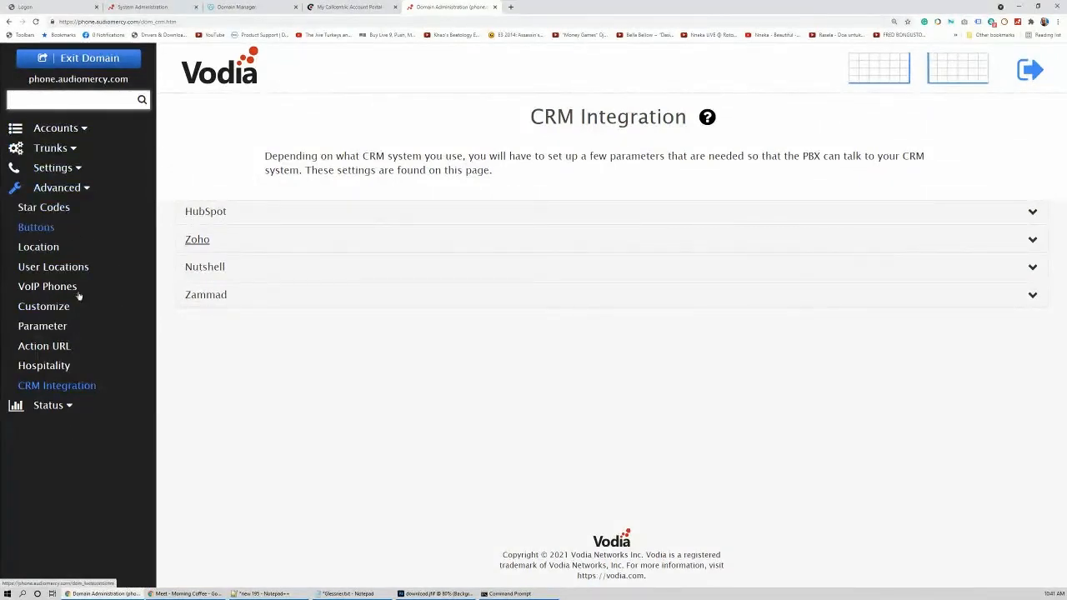
pyautogui.click(203, 241)
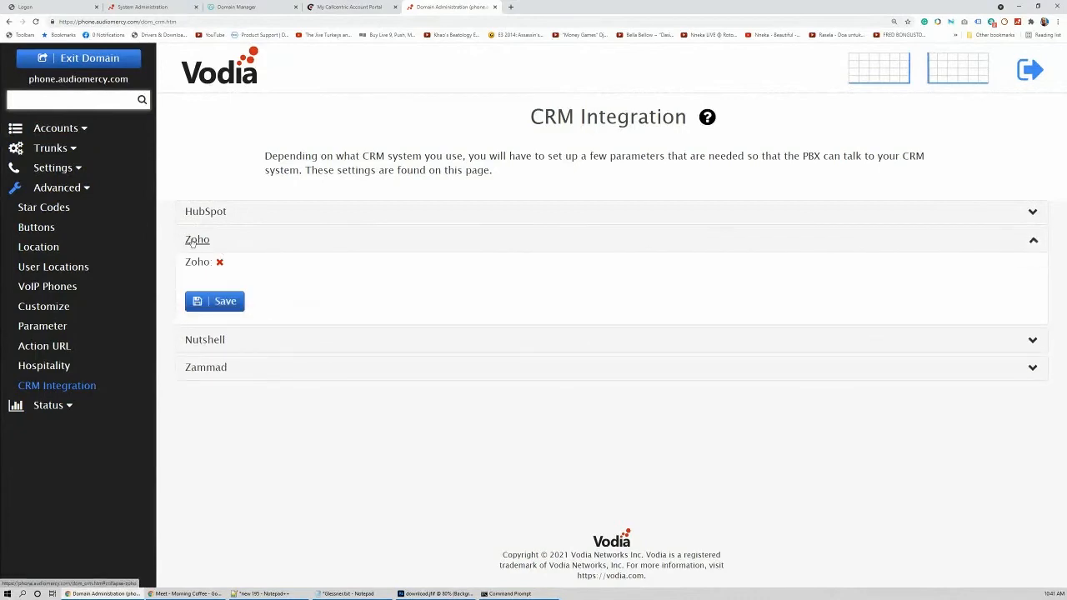
pyautogui.click(201, 240)
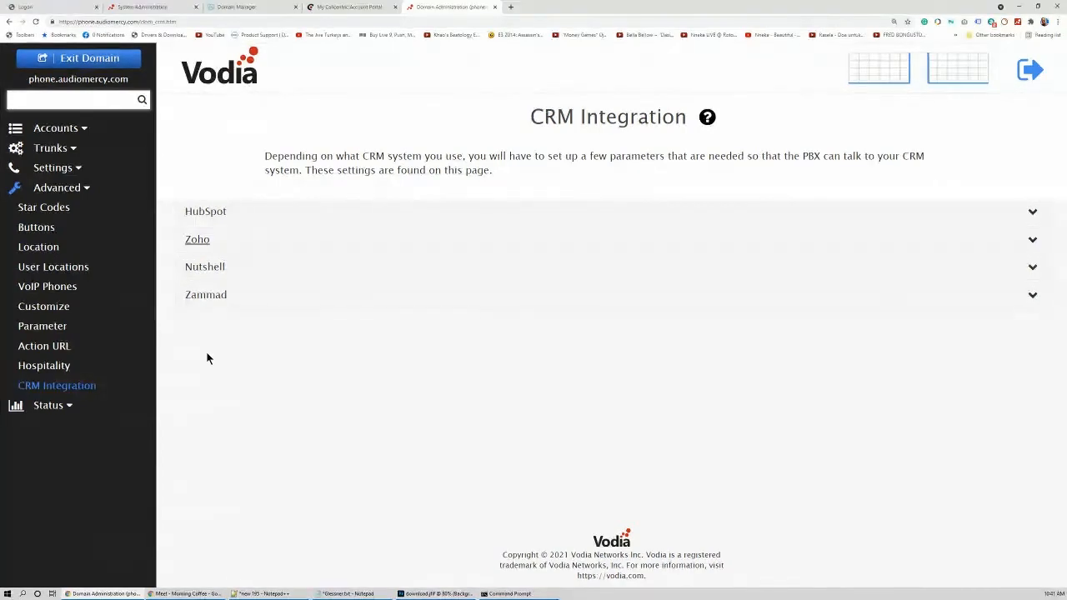
pyautogui.click(81, 190)
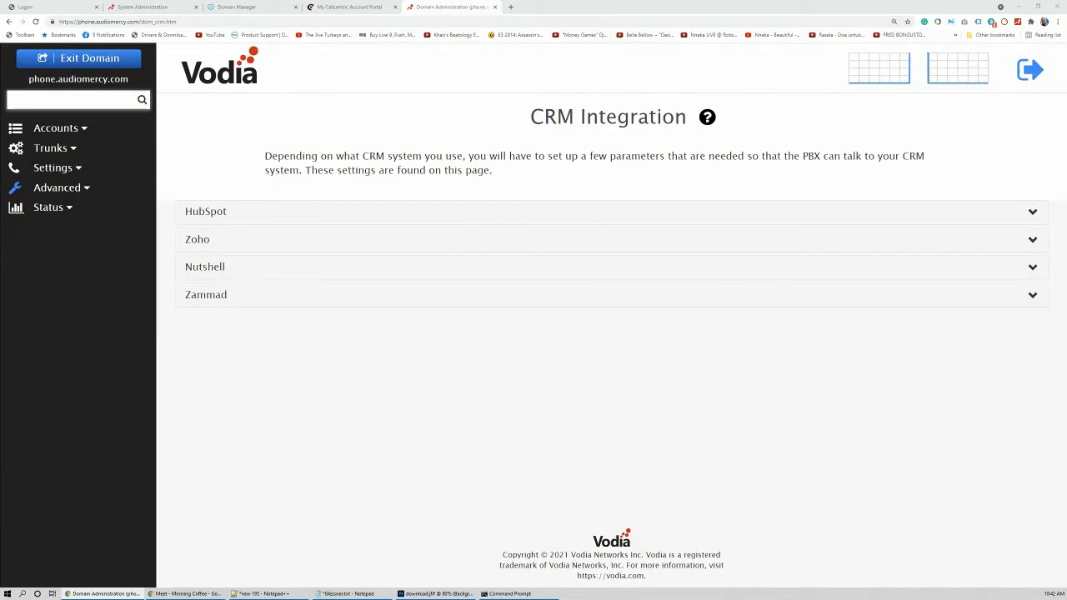
# Open extension 4001's Redirection tab via Accounts > Extensions.
pyautogui.click(71, 132)
pyautogui.click(43, 167)
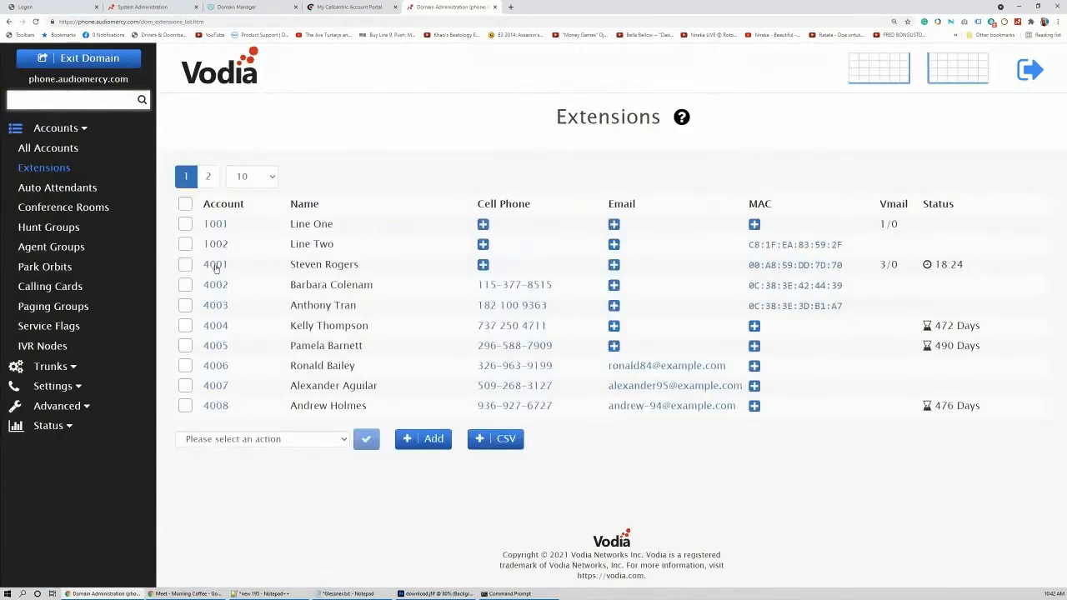
pyautogui.click(215, 265)
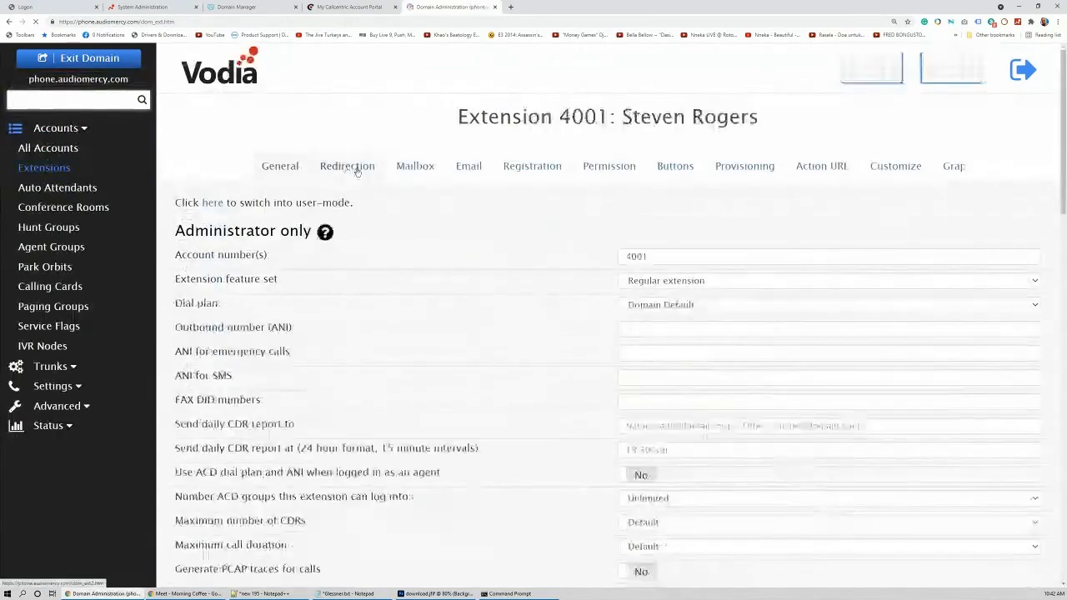
pyautogui.click(350, 167)
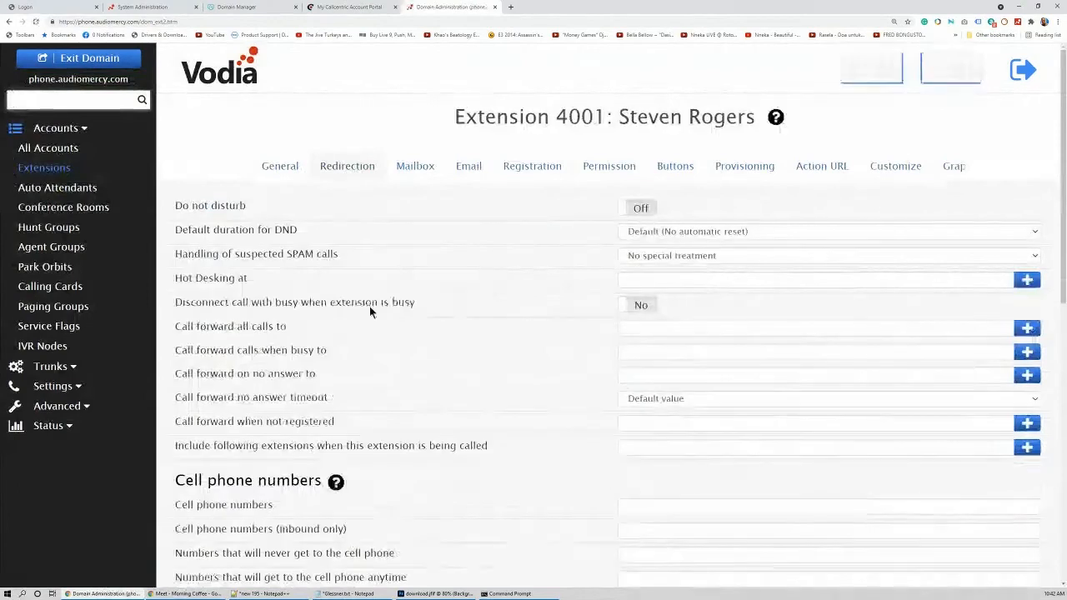
# Open the forward-when-busy account picker and cancel it, leaving every call-forward destination empty.
pyautogui.click(649, 350)
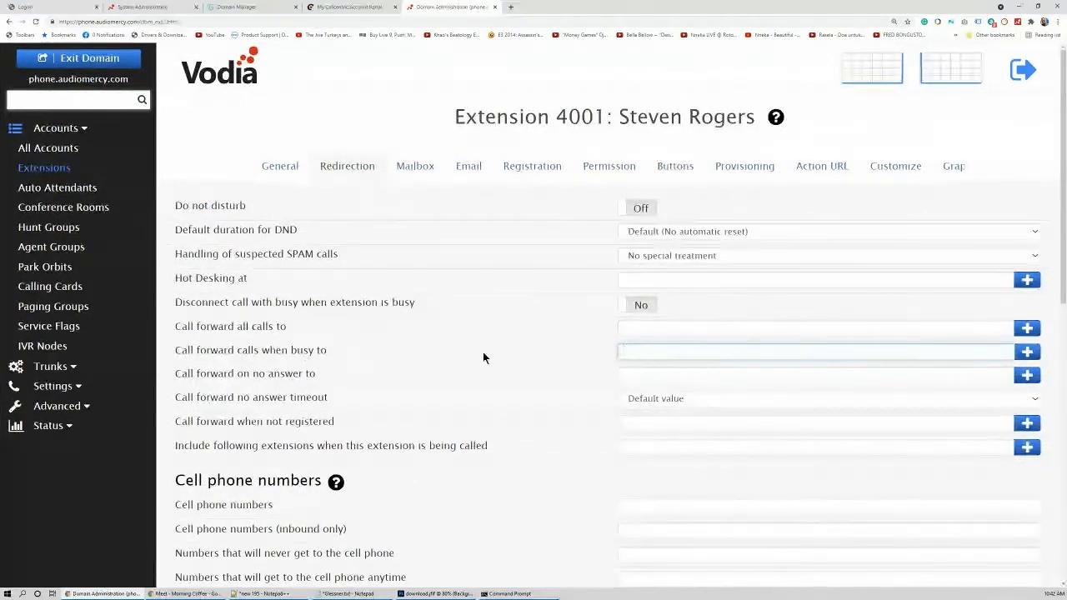
pyautogui.click(1027, 351)
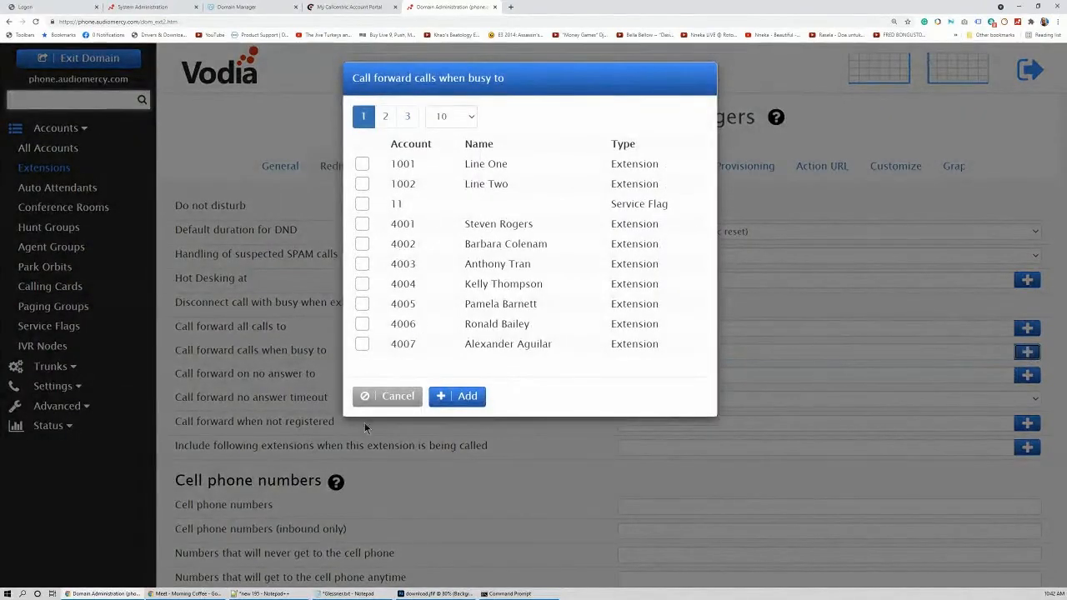
pyautogui.click(408, 396)
pyautogui.scroll(-2, 497, 334)
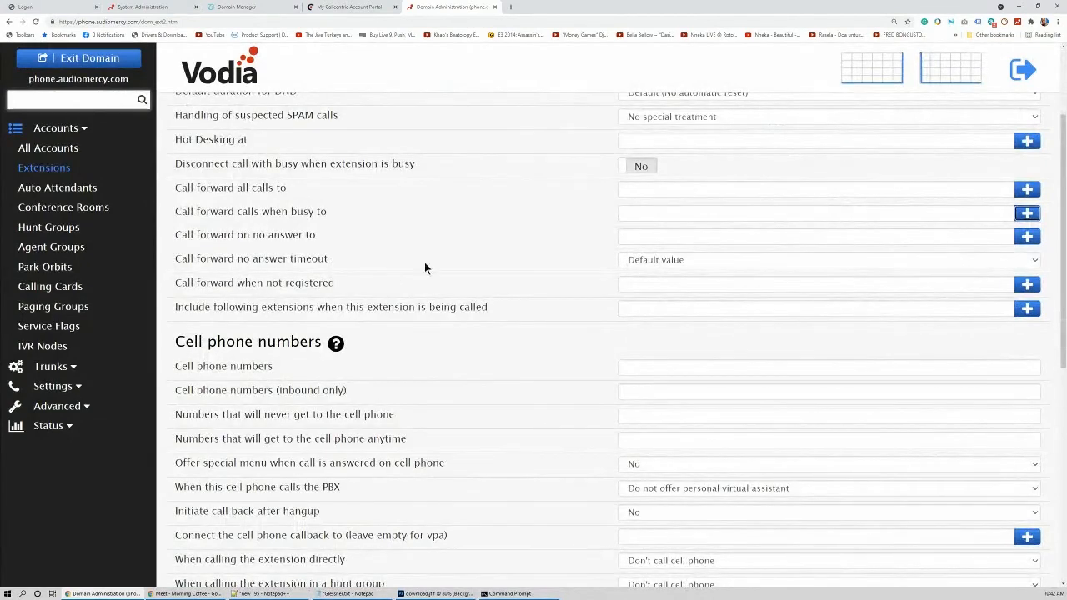
# Enter the extension's cell phone number in the Cell phone numbers field.
pyautogui.click(667, 367)
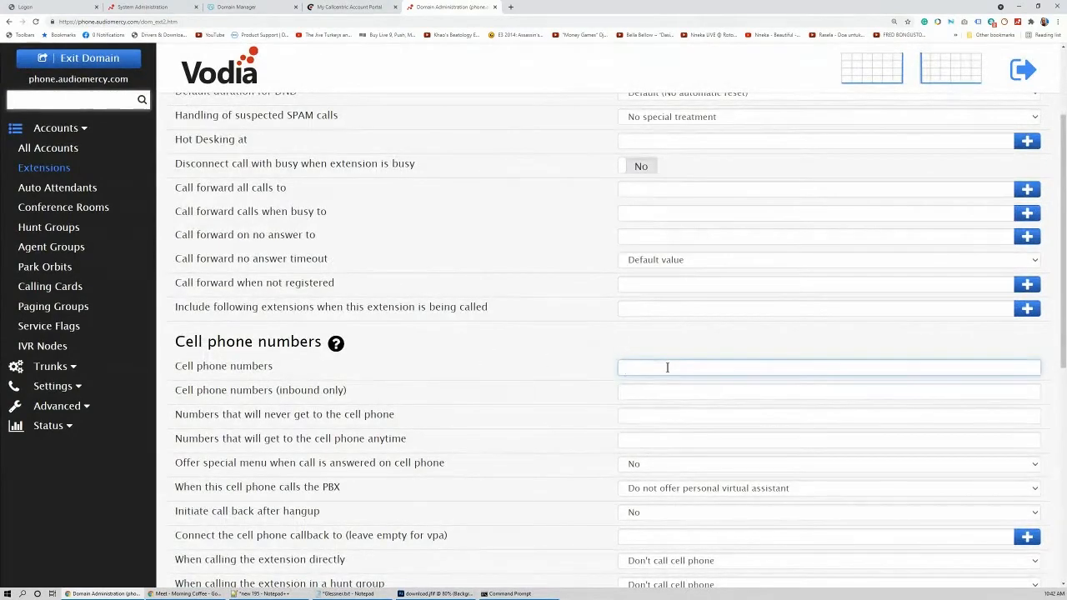
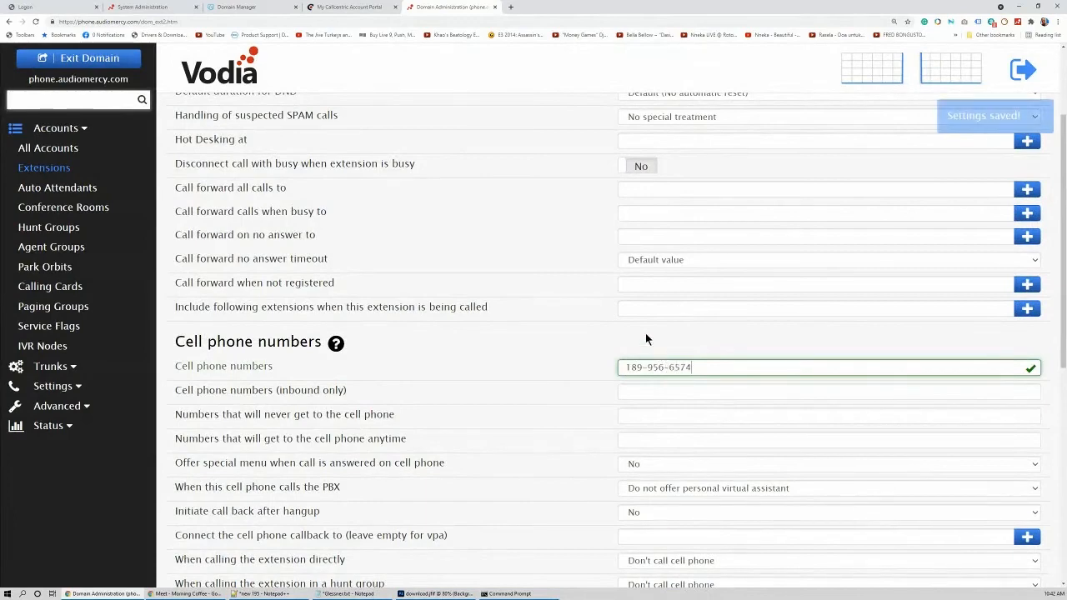
pyautogui.scroll(2, 661, 364)
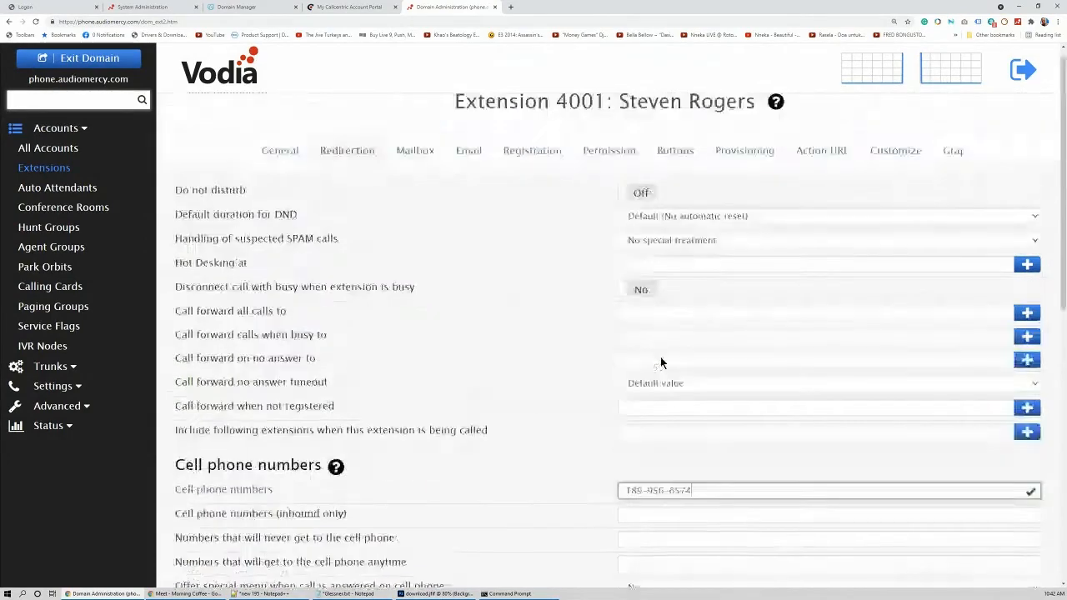
# Copy the cell phone number into the Call forward all calls to field.
pyautogui.moveTo(721, 510); pyautogui.dragTo(507, 510)
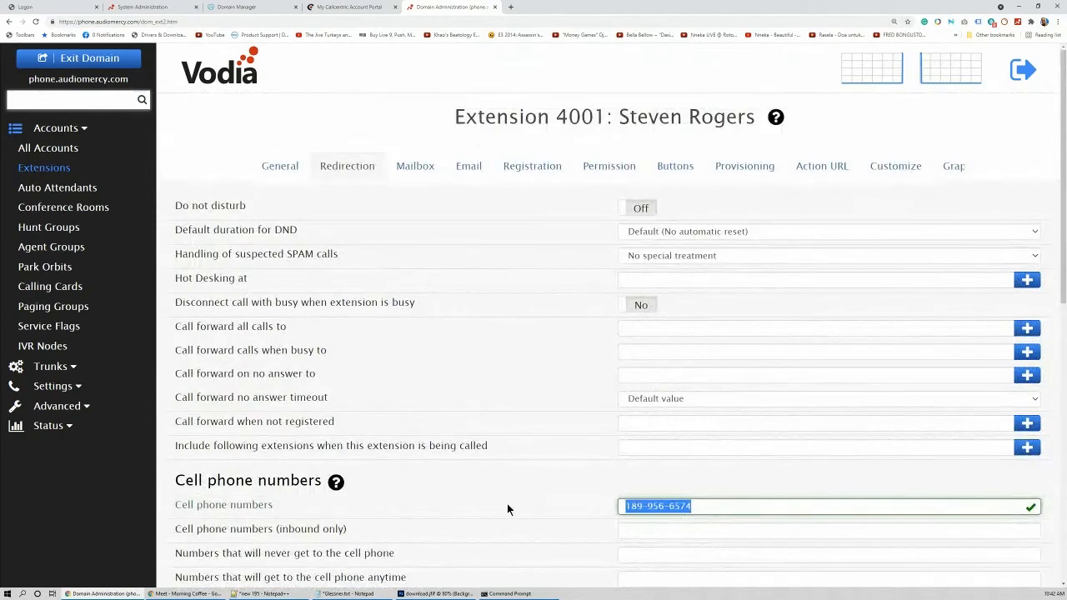
pyautogui.click(638, 334)
pyautogui.hotkey('ctrl', 'v')
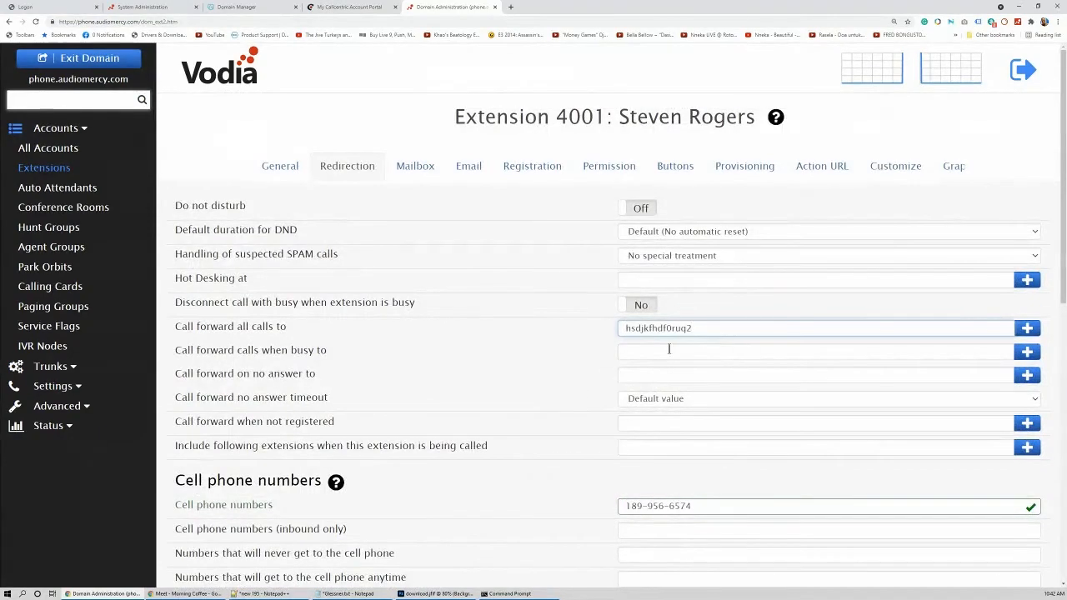
pyautogui.hotkey('ctrl', 'z')
pyautogui.moveTo(713, 500); pyautogui.dragTo(561, 507)
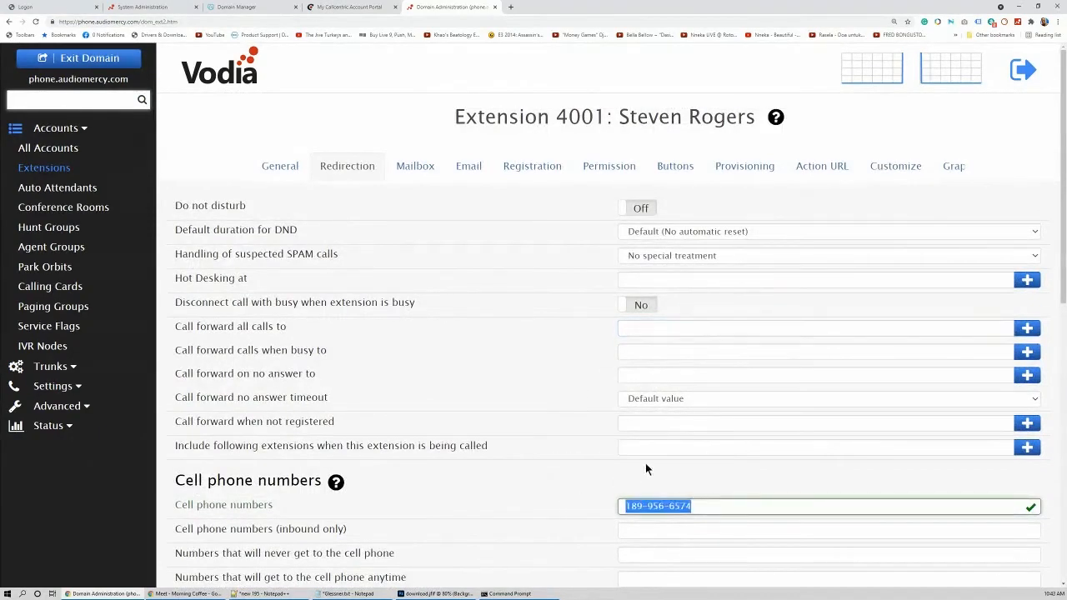
pyautogui.hotkey('ctrl', 'c')
pyautogui.click(638, 329)
pyautogui.hotkey('ctrl', 'v')
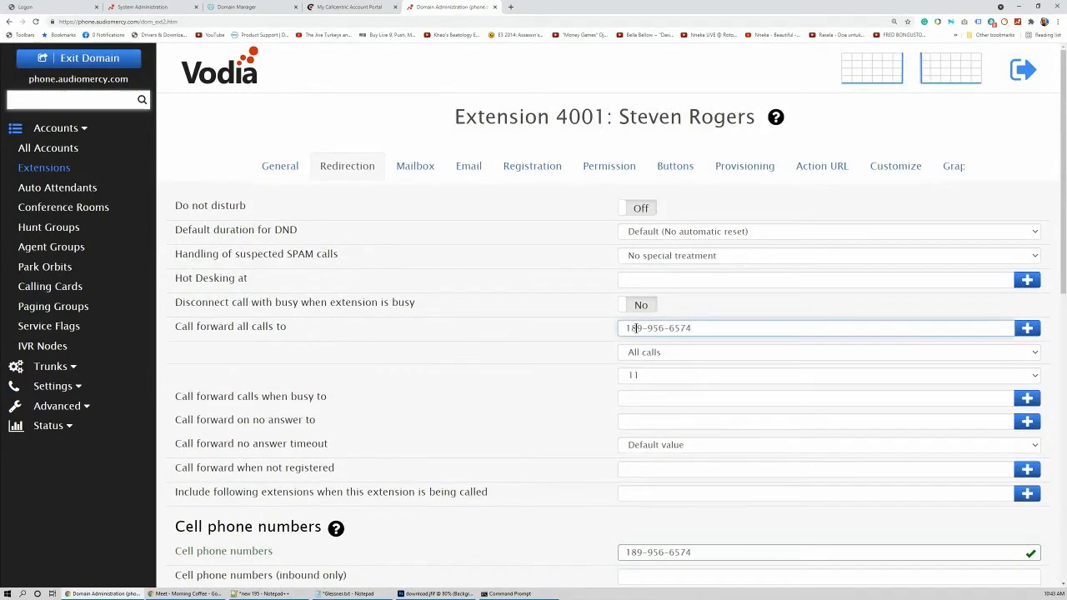
# Keep forwarding on all calls with no time restriction, then expand the Status pages.
pyautogui.click(650, 353)
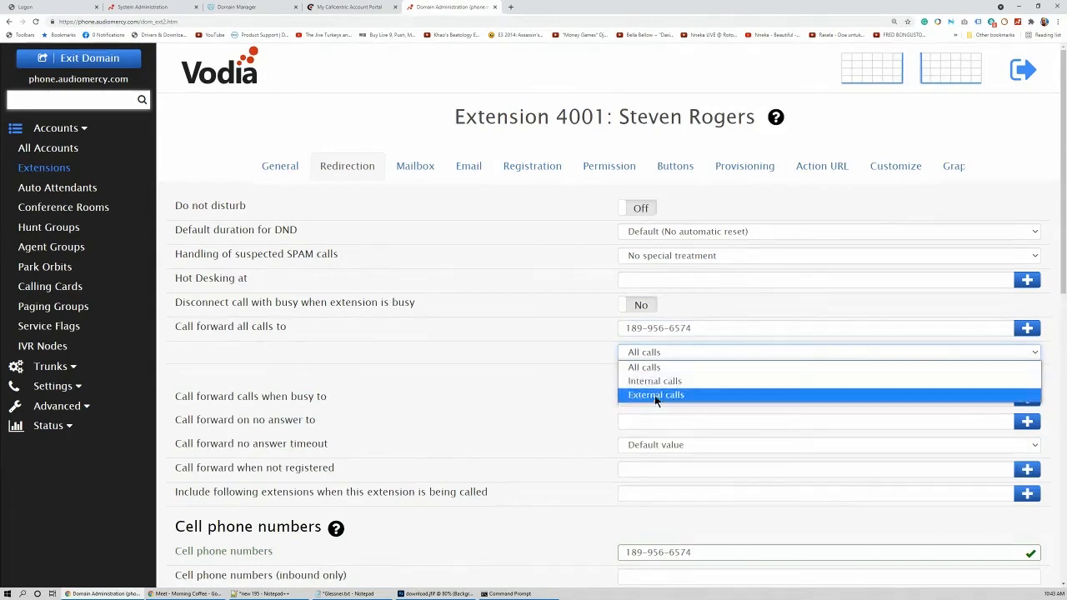
pyautogui.click(613, 331)
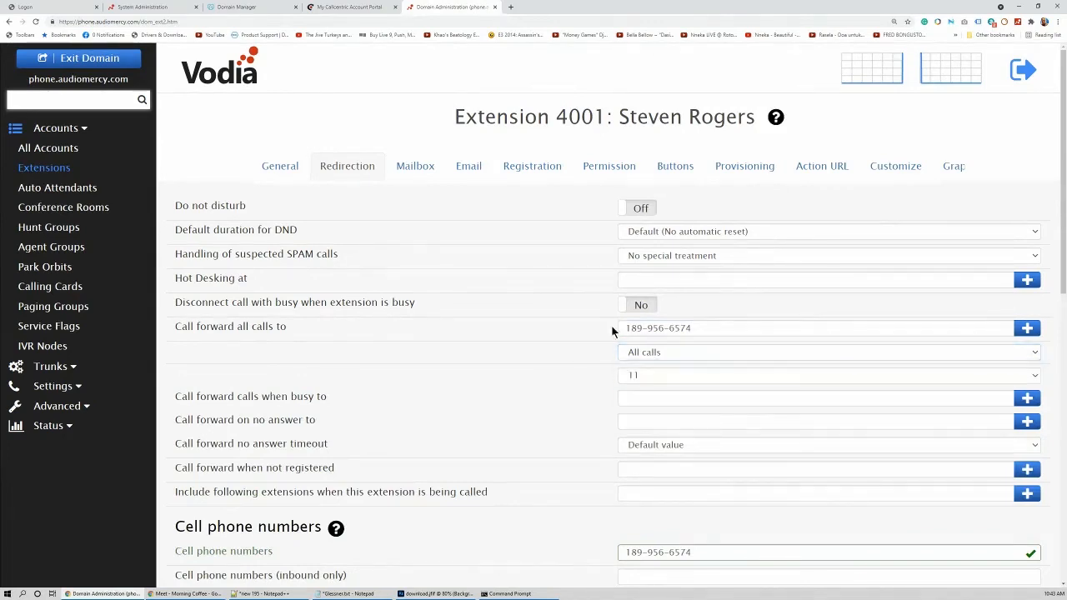
pyautogui.click(635, 376)
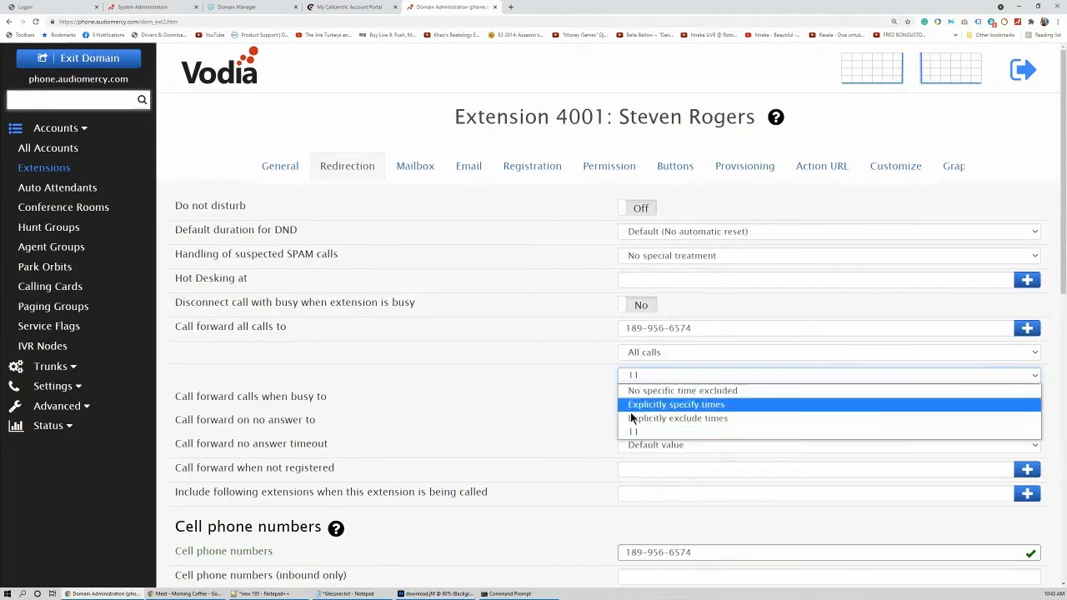
pyautogui.click(573, 382)
pyautogui.scroll(-1, 480, 384)
pyautogui.scroll(-3, 480, 384)
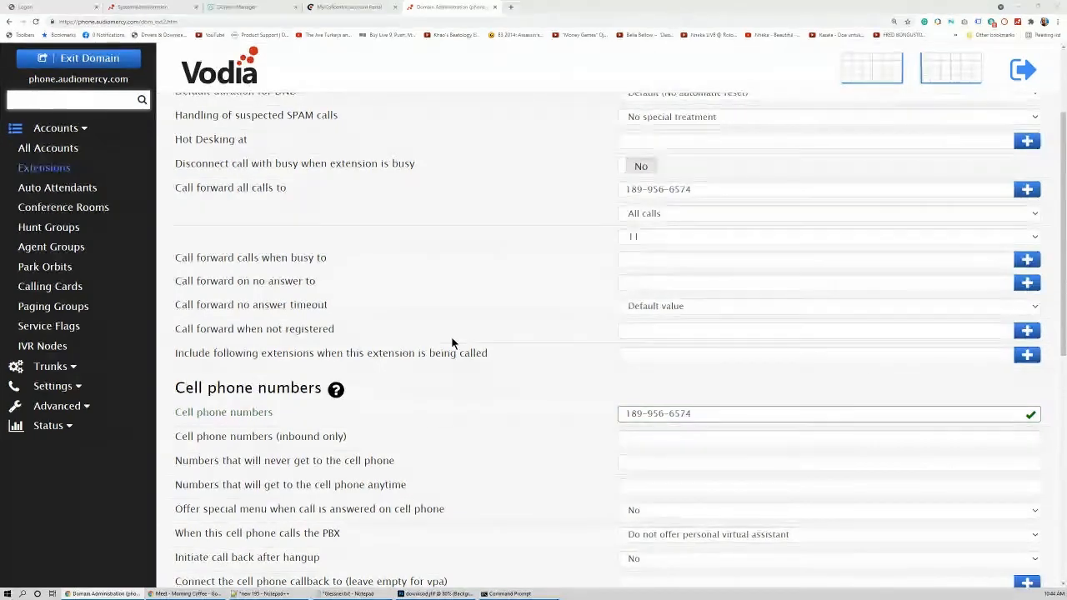
pyautogui.click(48, 425)
# Open the Domain Status Overview showing version 67.1 and 20 extensions.
pyautogui.click(35, 228)
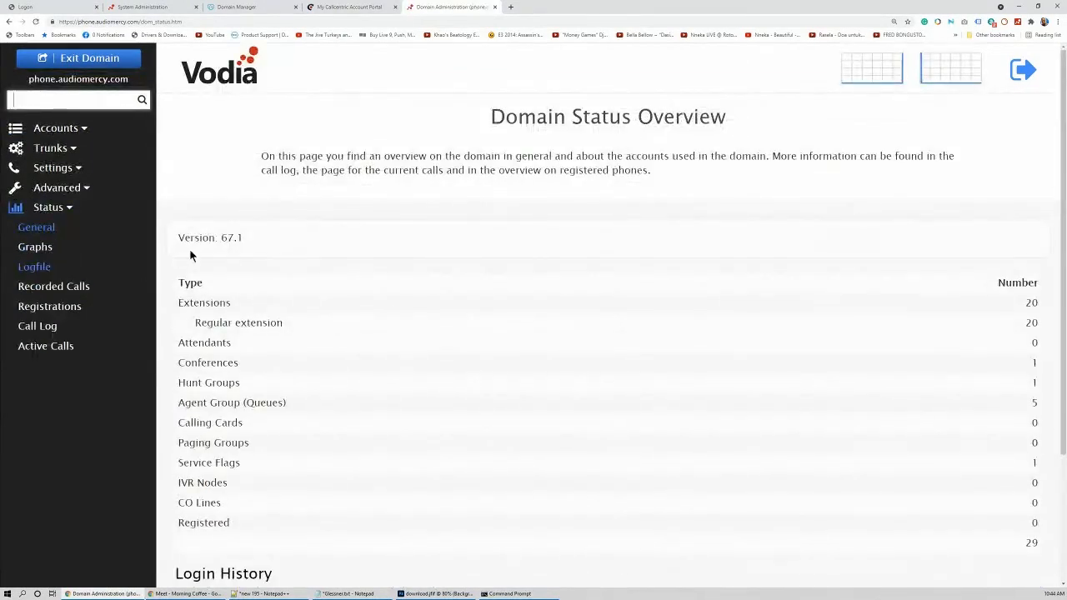
pyautogui.click(50, 208)
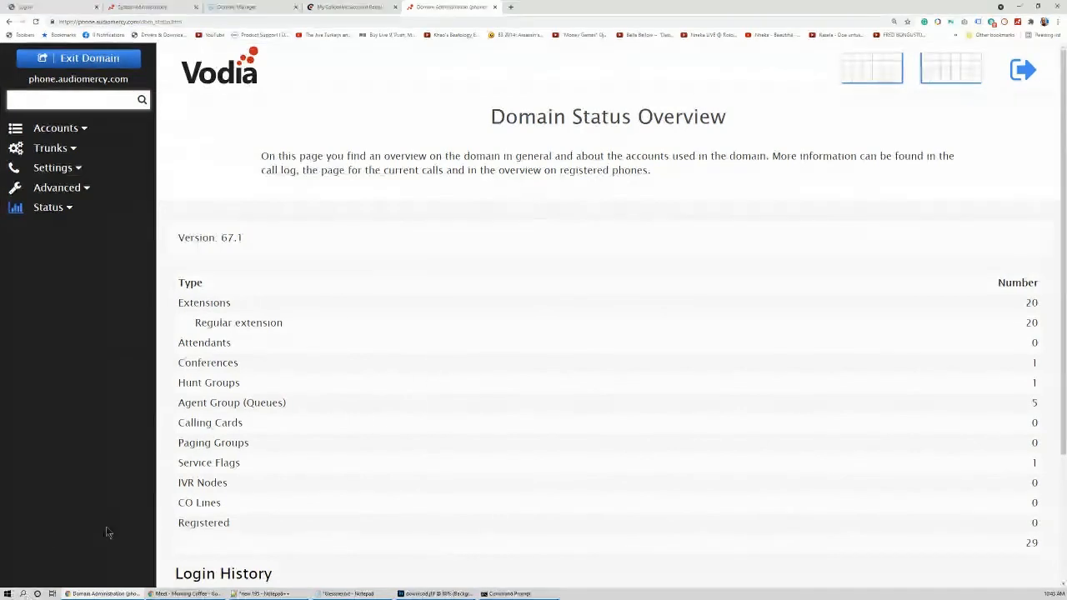
pyautogui.click(45, 592)
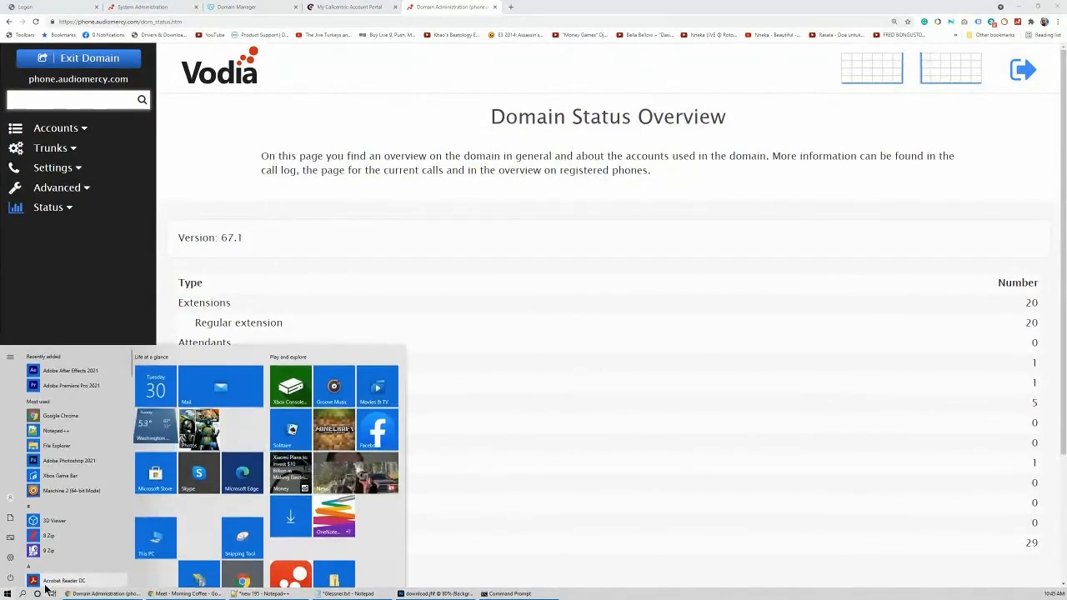
pyautogui.click(46, 591)
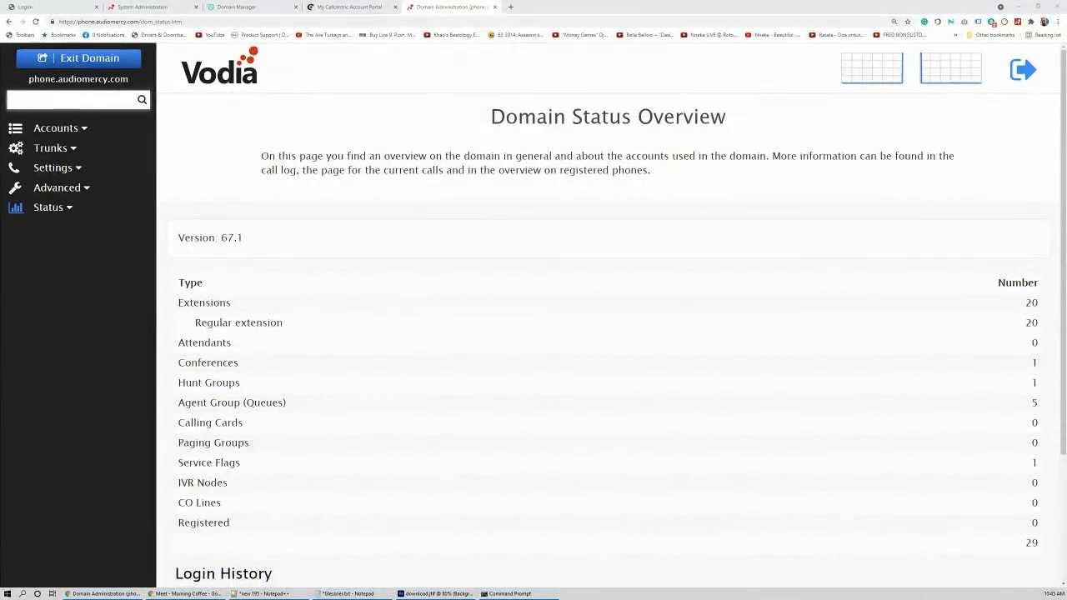
# Minimize the Microsoft Store window and bring the Notepad++ login notes to the front.
pyautogui.moveTo(0, 125); pyautogui.dragTo(522, 110)
pyautogui.click(626, 104)
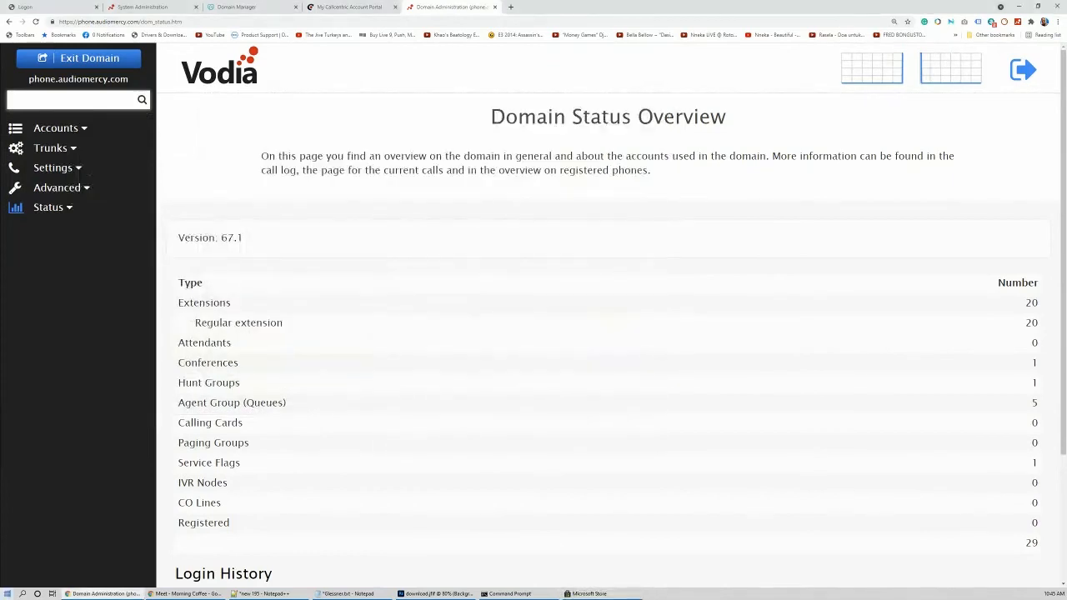
pyautogui.click(6, 595)
pyautogui.click(14, 595)
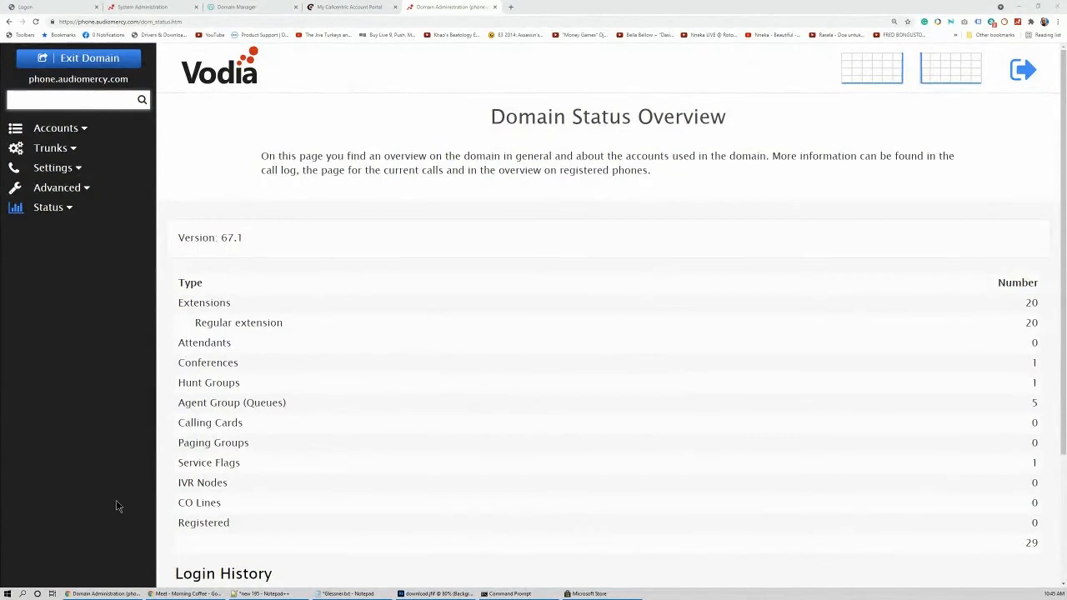
pyautogui.click(262, 594)
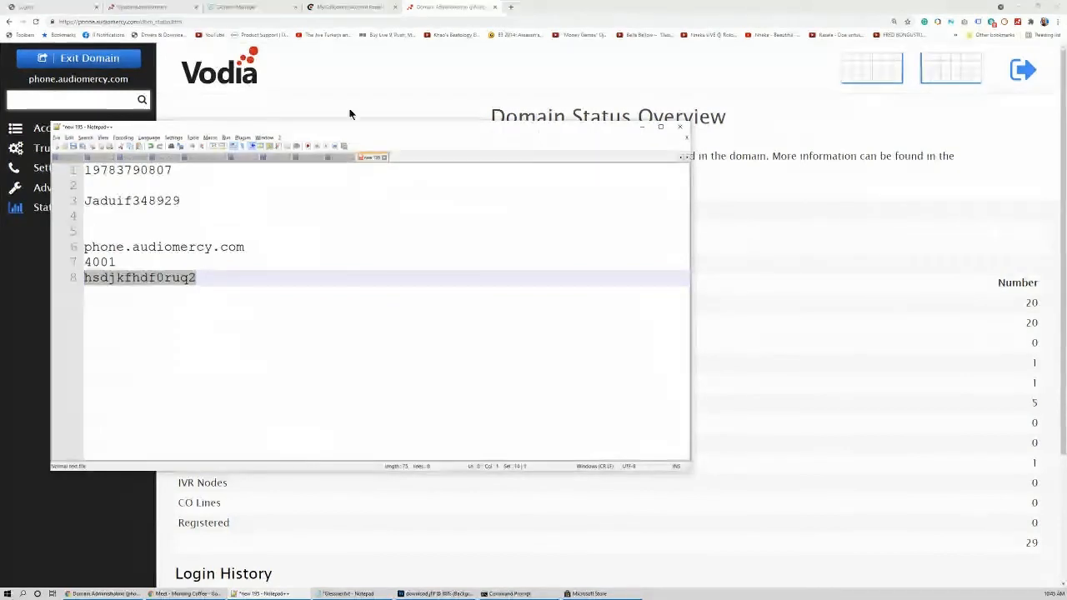
# Select extension 4001 on line 7 and move the PBX Portal sign-in window onto this screen.
pyautogui.click(125, 261)
pyautogui.hotkey('shift', 'Home')
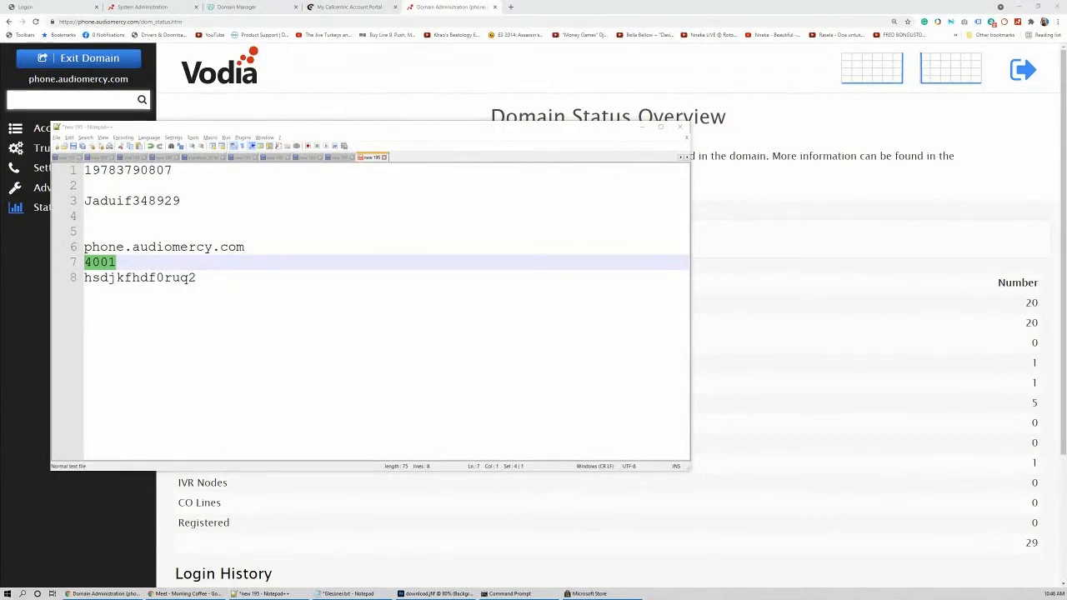
pyautogui.moveTo(505, 133); pyautogui.dragTo(555, 134)
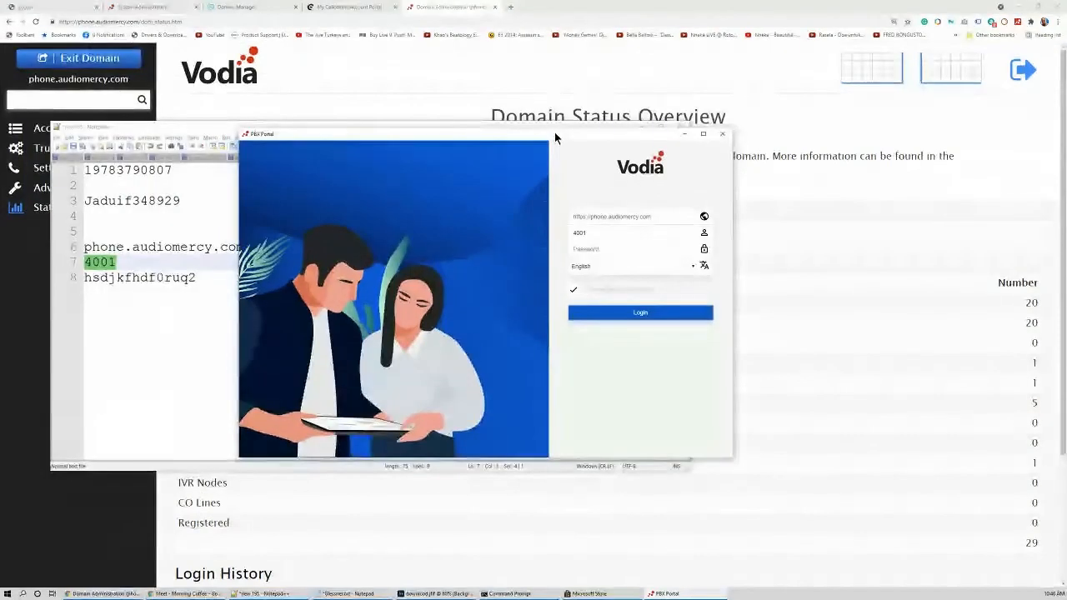
# Paste the password from line 8 into the Portal, log in as 4001, and maximize.
pyautogui.click(203, 277)
pyautogui.moveTo(203, 276); pyautogui.dragTo(73, 276)
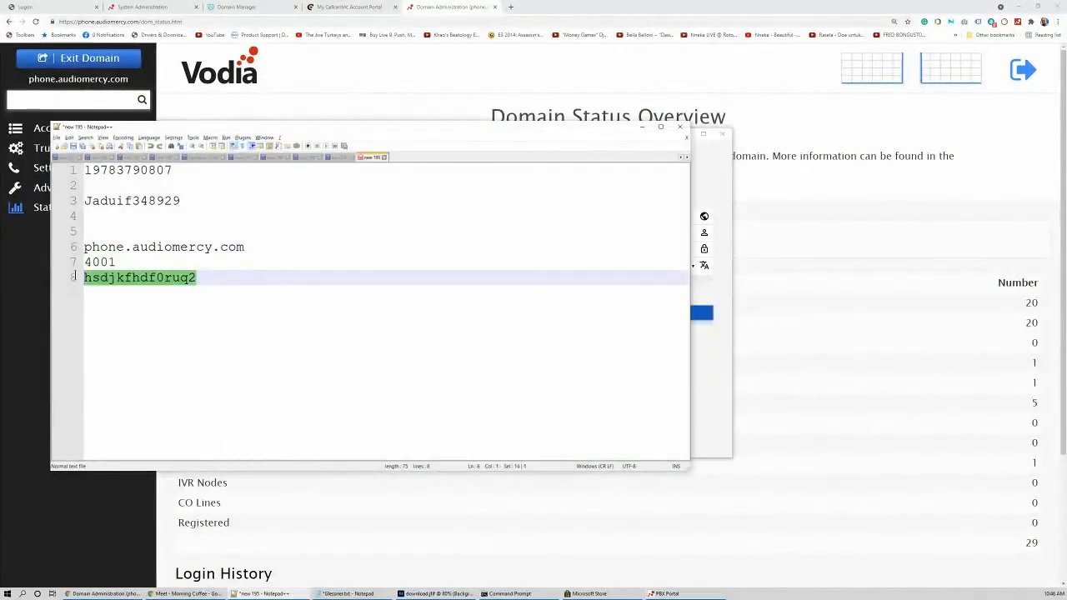
pyautogui.click(709, 293)
pyautogui.click(636, 247)
pyautogui.hotkey('ctrl', 'v')
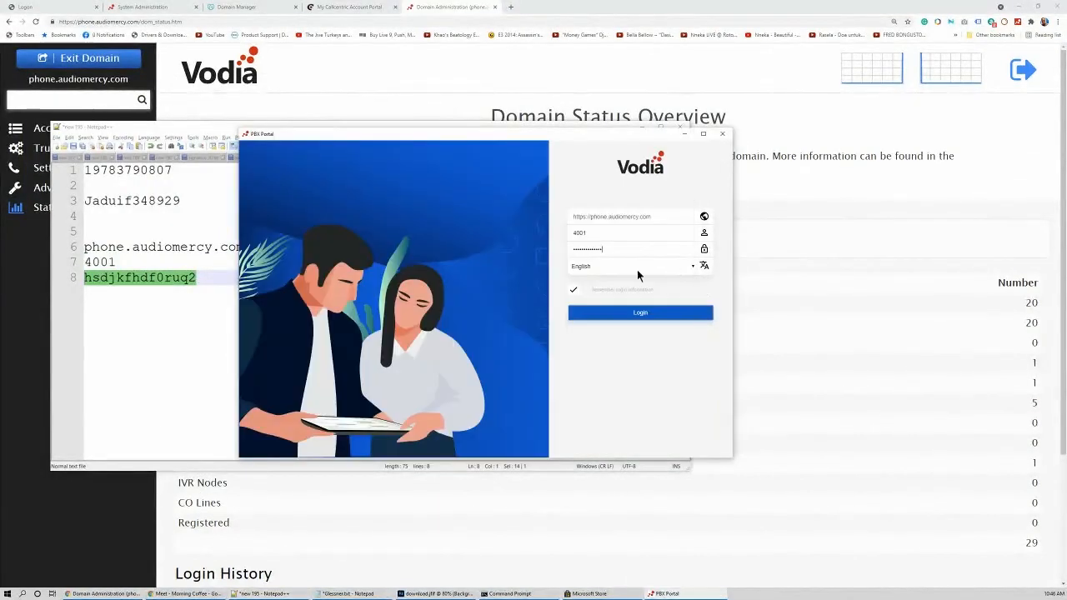
pyautogui.click(632, 315)
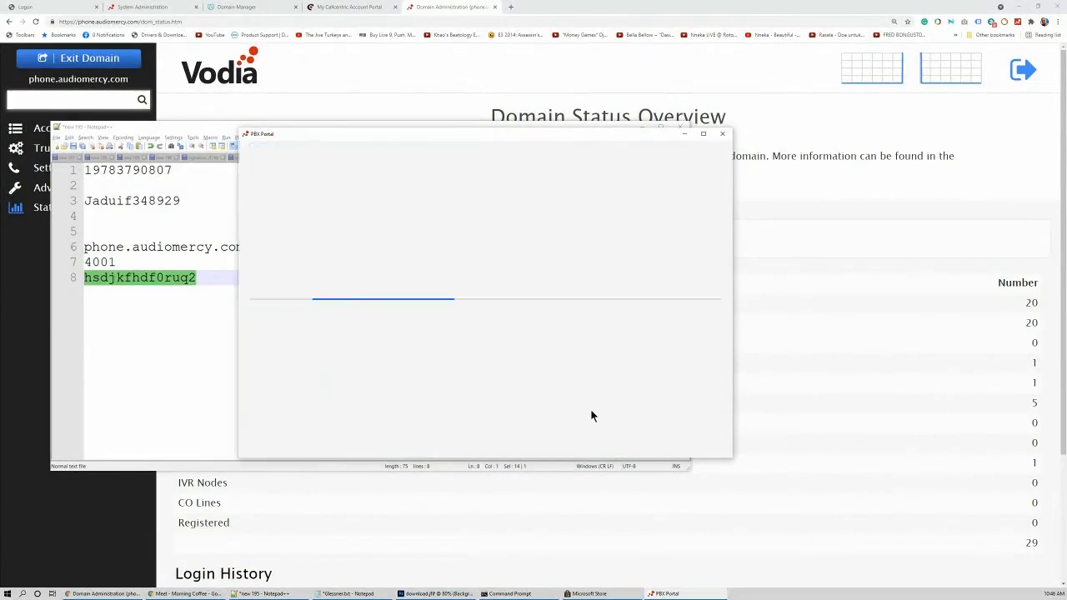
pyautogui.click(705, 135)
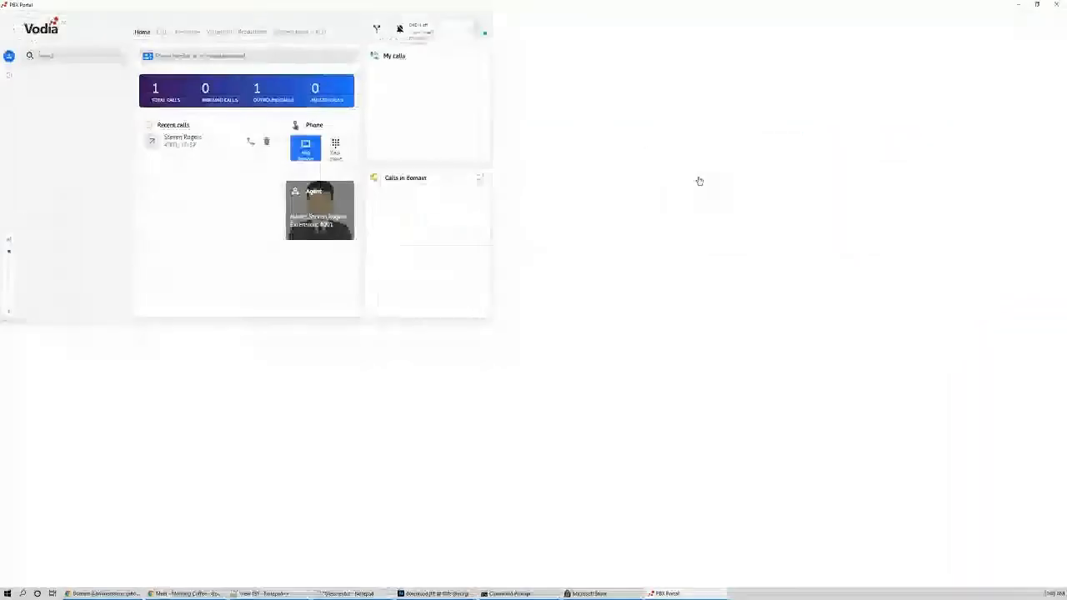
# Restore the Portal to a smaller window, widen it to fit the dashboard, and focus the dial box.
pyautogui.click(1037, 5)
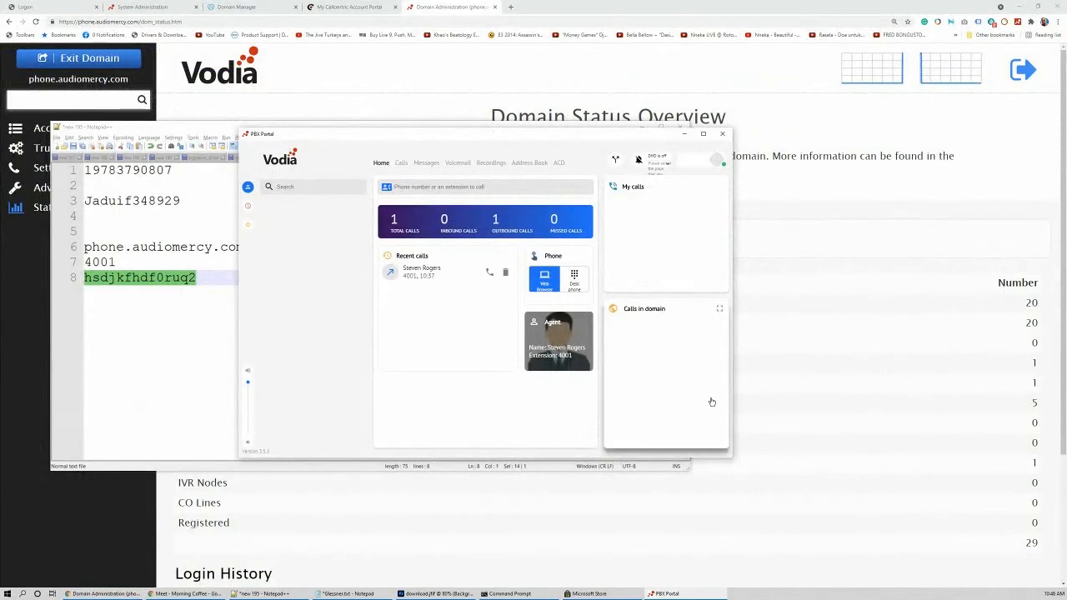
pyautogui.moveTo(733, 402); pyautogui.dragTo(832, 399)
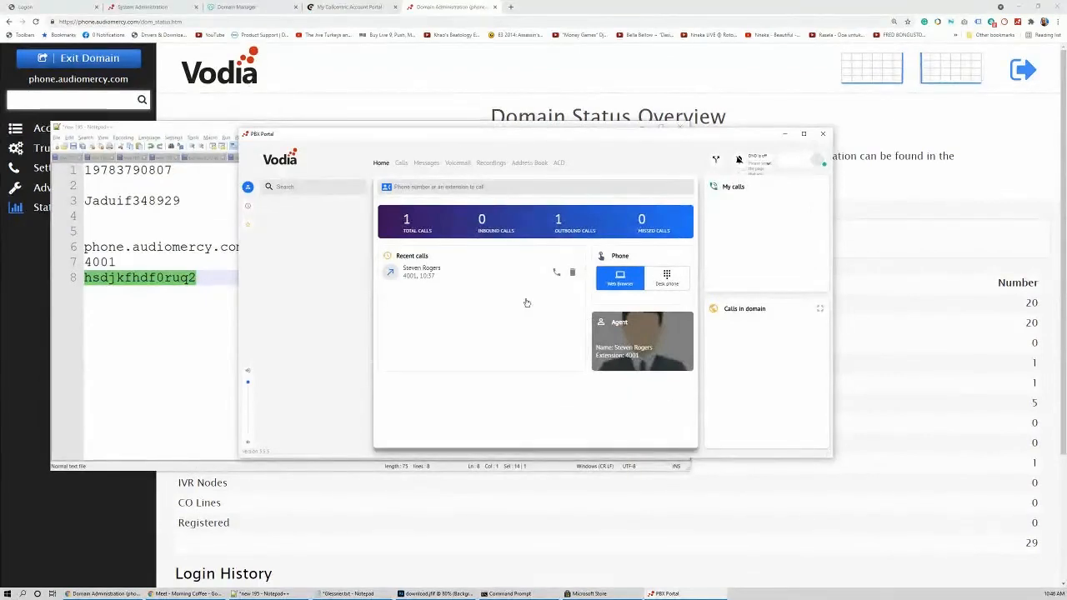
pyautogui.click(424, 191)
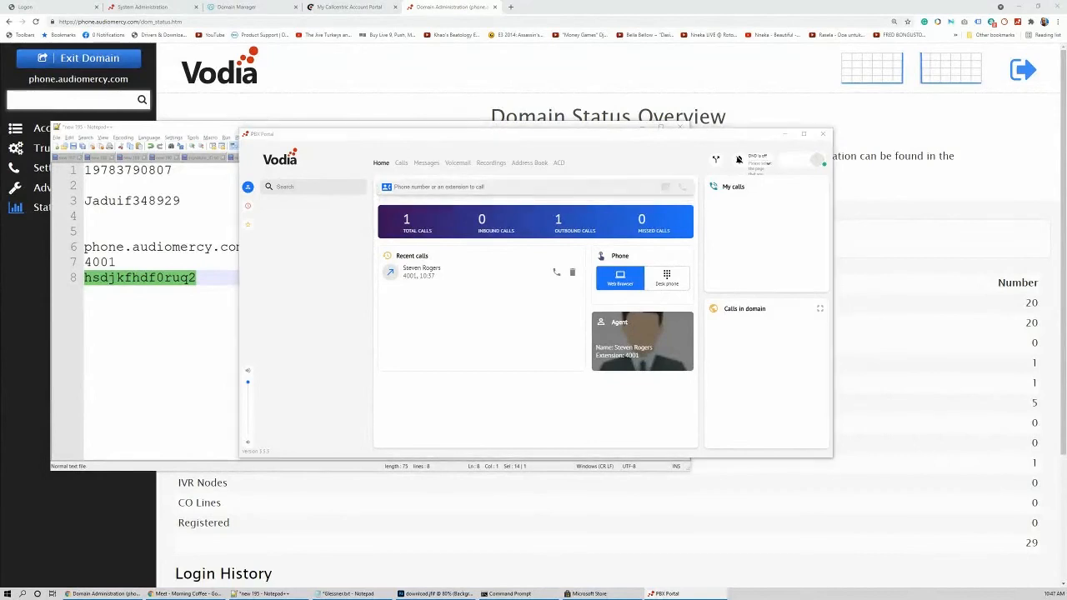
# View the ACD statistics for queue 4401 (Sales) and Messages, then return to Home.
pyautogui.click(558, 163)
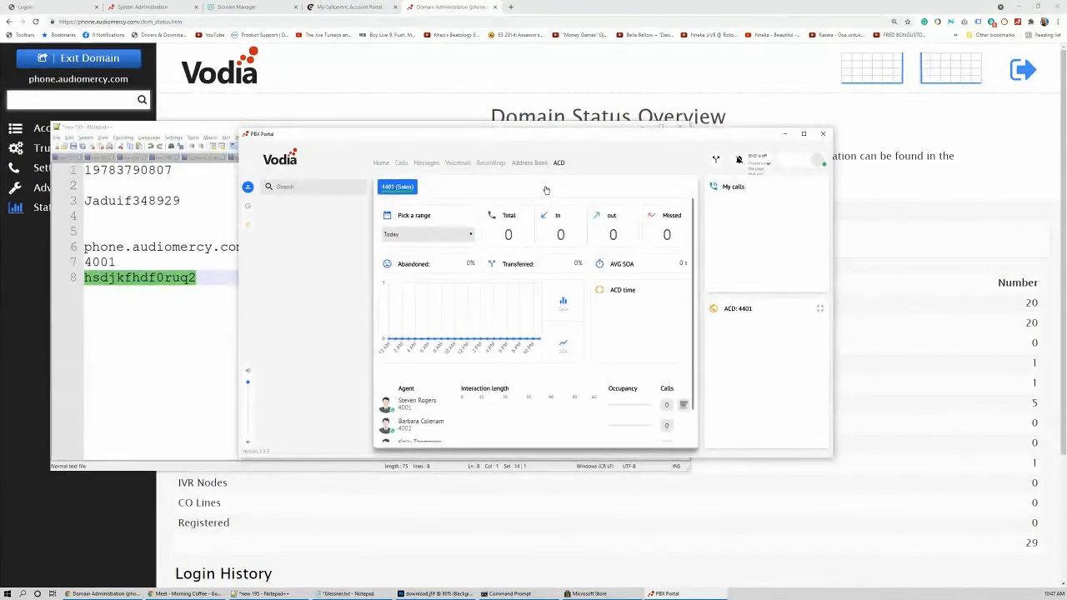
pyautogui.click(427, 163)
pyautogui.click(382, 163)
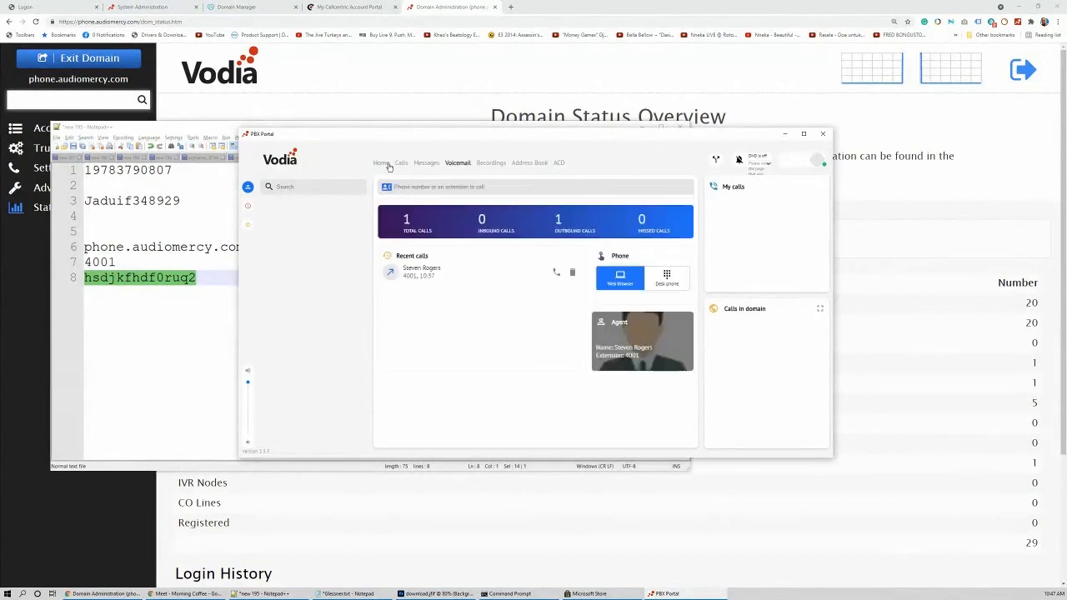
# Check the user account options, then shift the portal window left and minimize it.
pyautogui.click(801, 161)
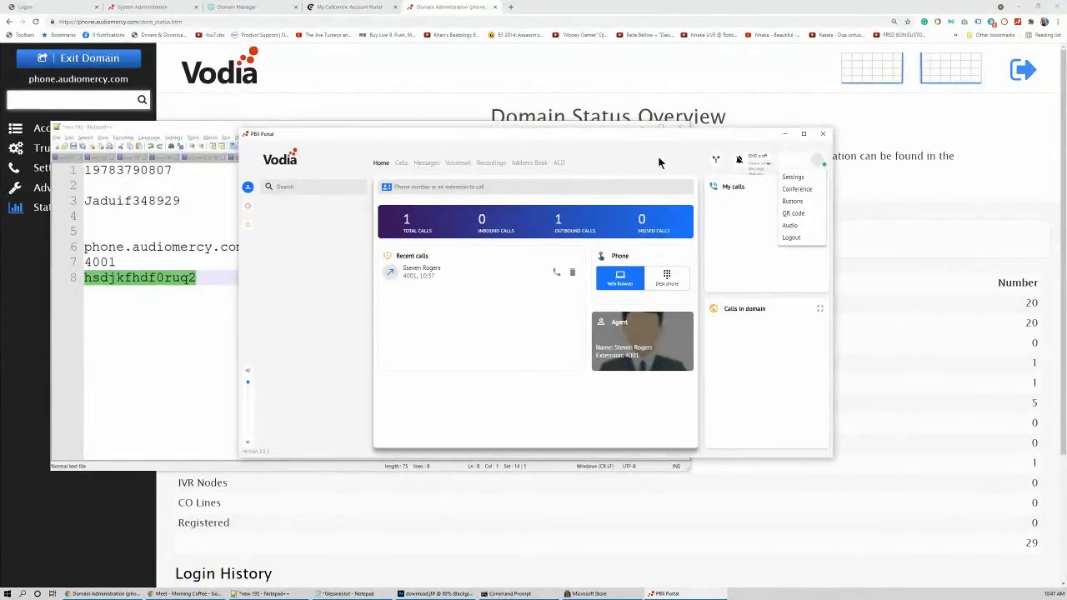
pyautogui.moveTo(637, 138); pyautogui.dragTo(615, 143)
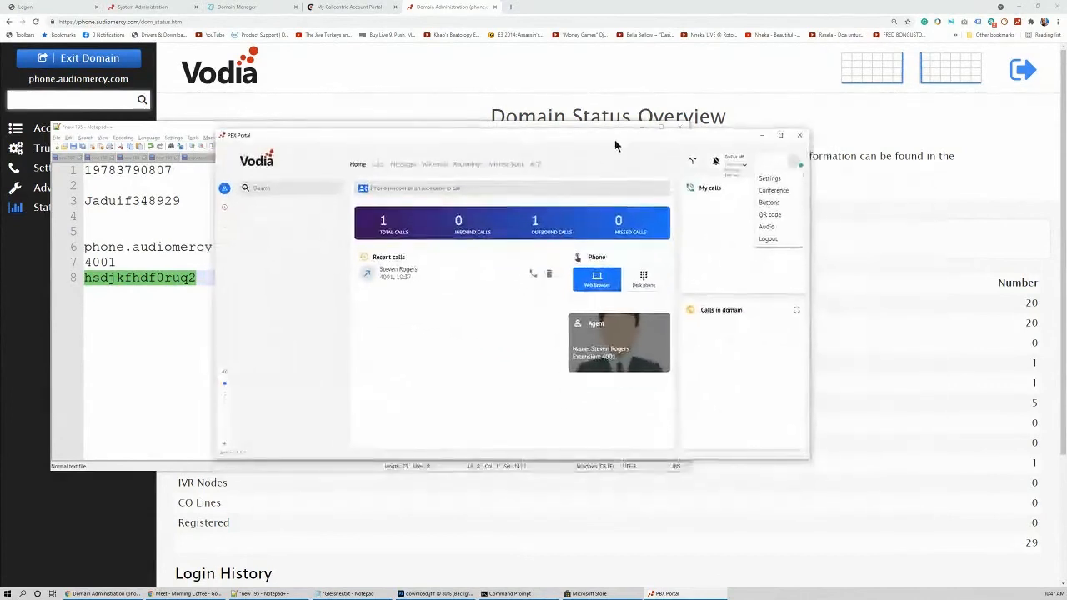
pyautogui.click(764, 135)
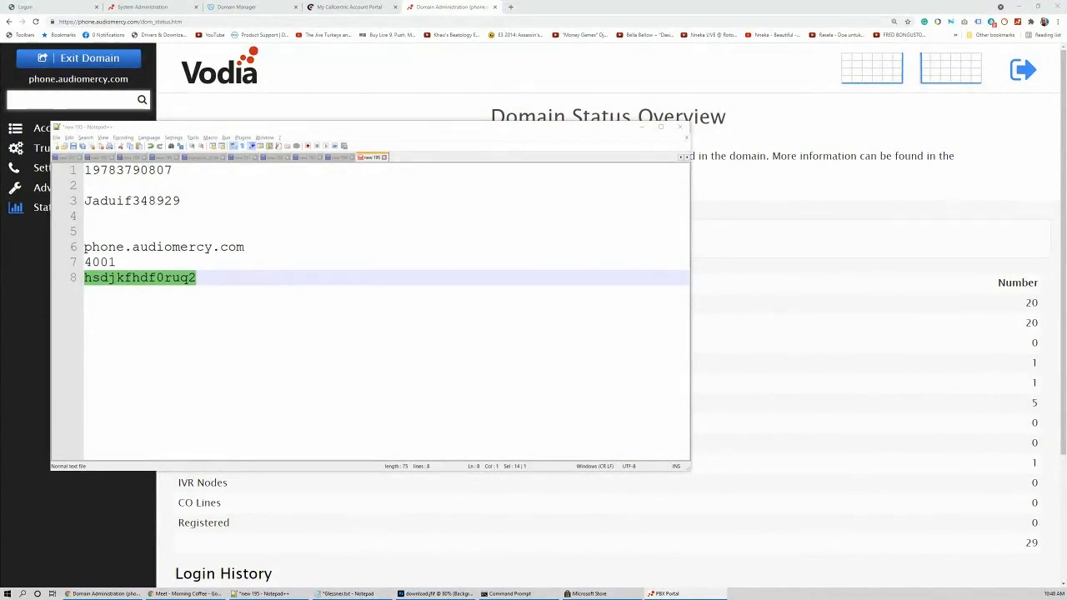
# Open extension 4001 under Accounts > Extensions in the browser and switch into its user mode.
pyautogui.click(821, 250)
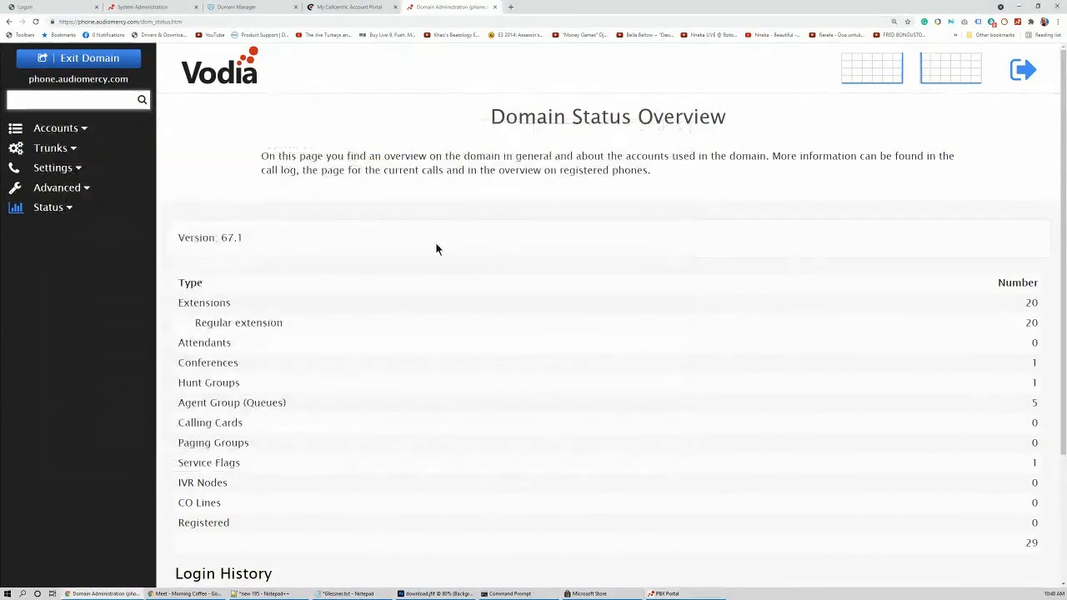
pyautogui.click(56, 128)
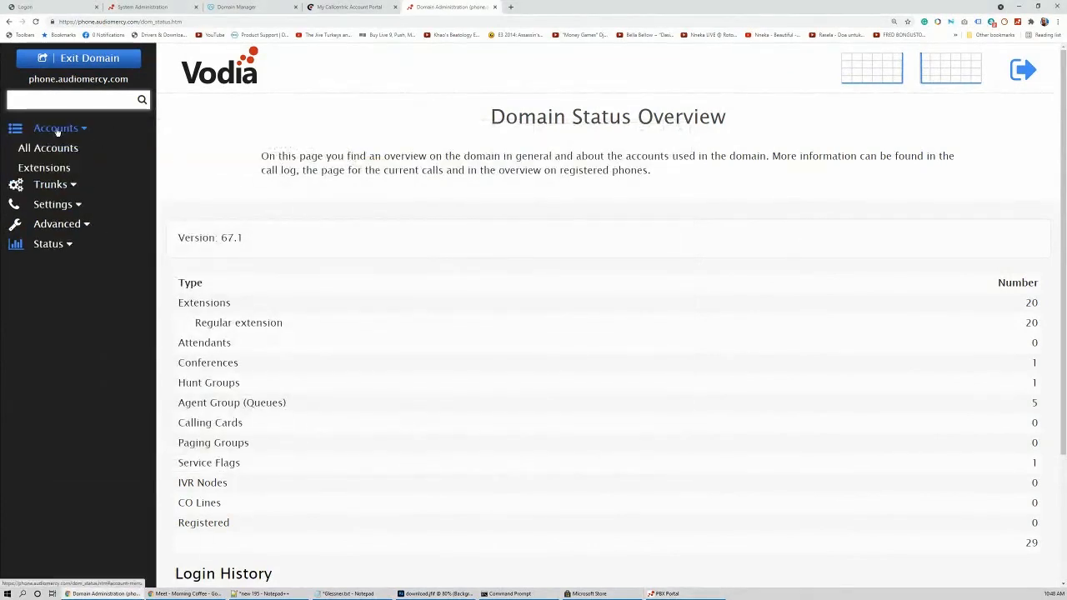
pyautogui.click(44, 168)
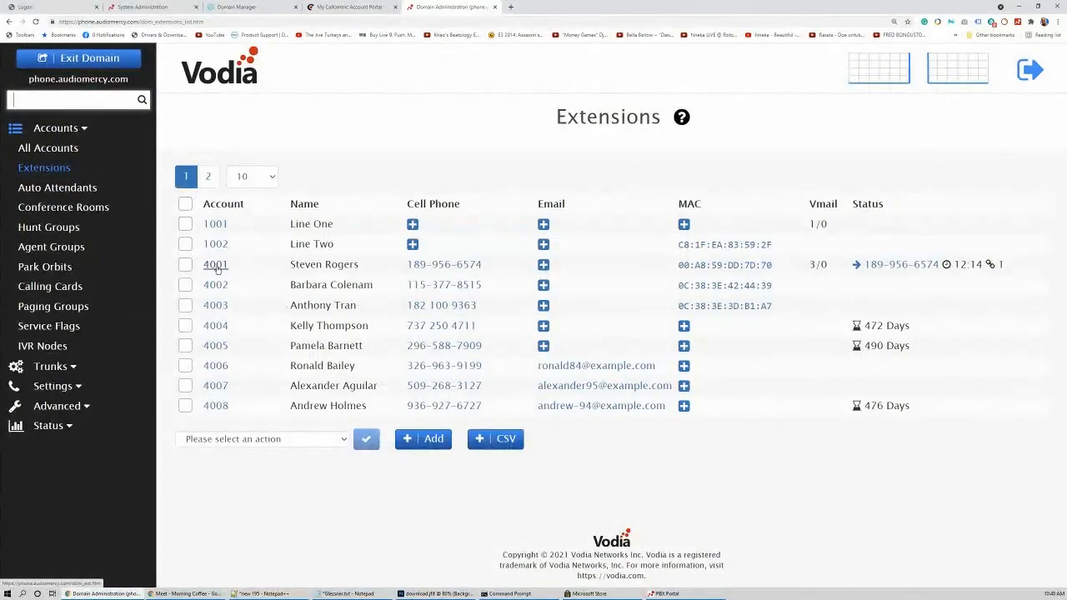
pyautogui.click(215, 265)
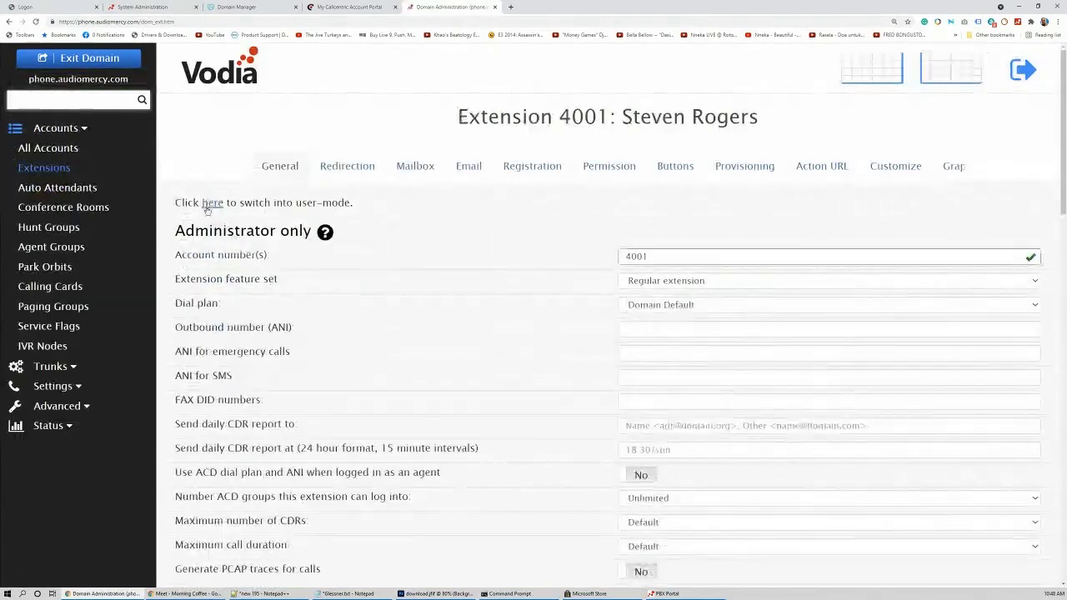
pyautogui.click(210, 204)
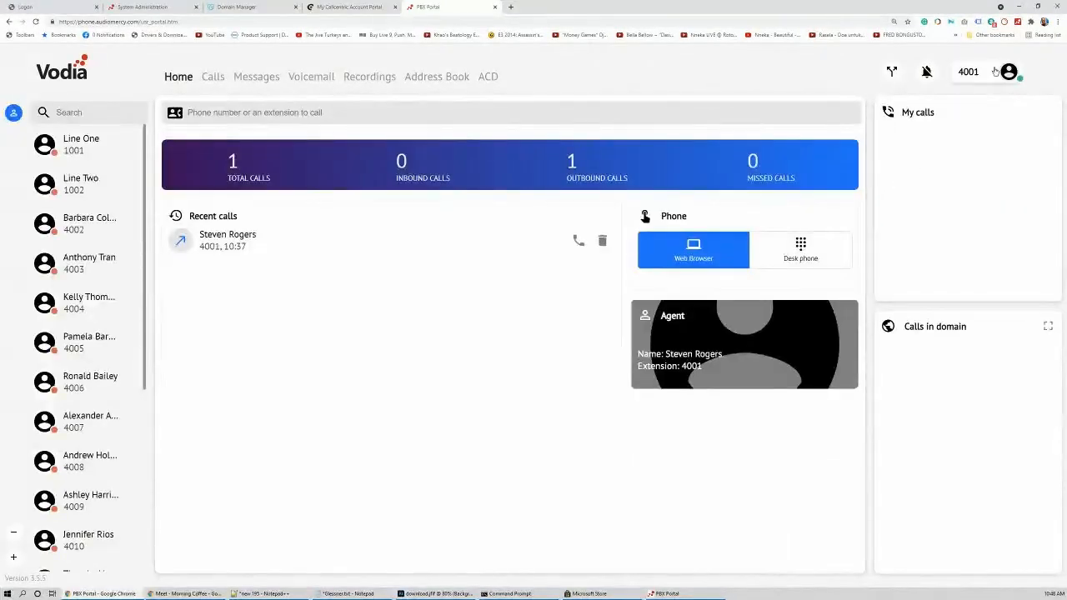
# View extension 4001's ACD queue dashboard, then go back to its Home dashboard showing 1 outbound call.
pyautogui.click(994, 72)
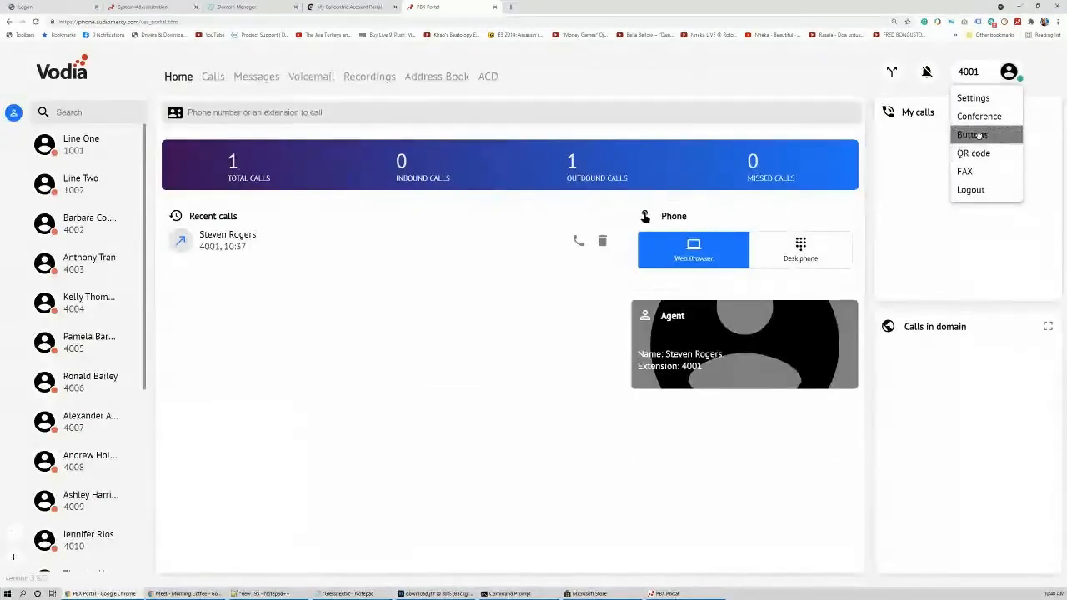
pyautogui.click(488, 76)
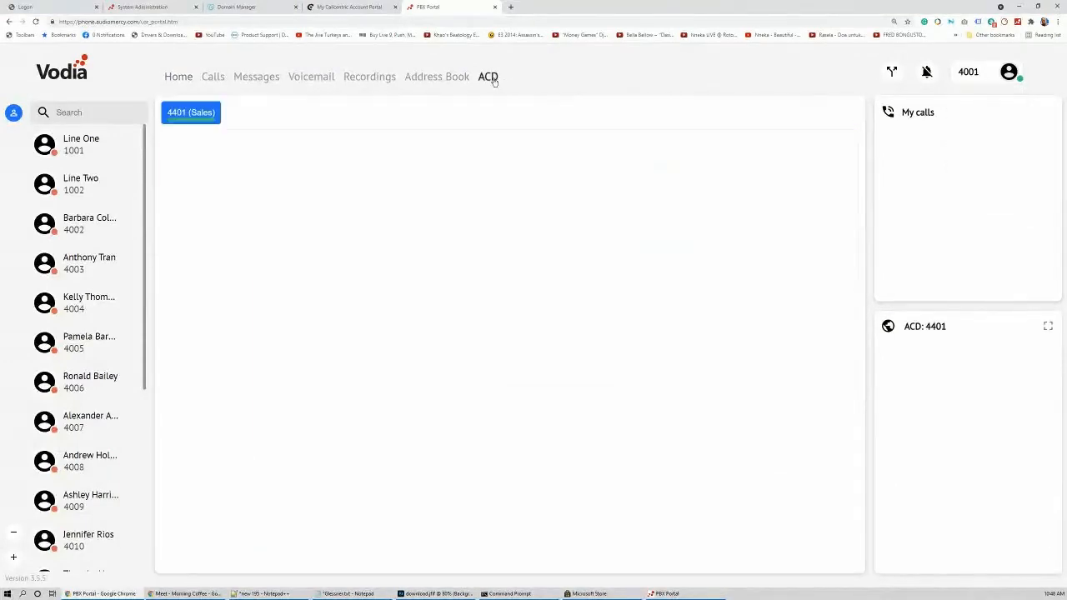
pyautogui.click(177, 77)
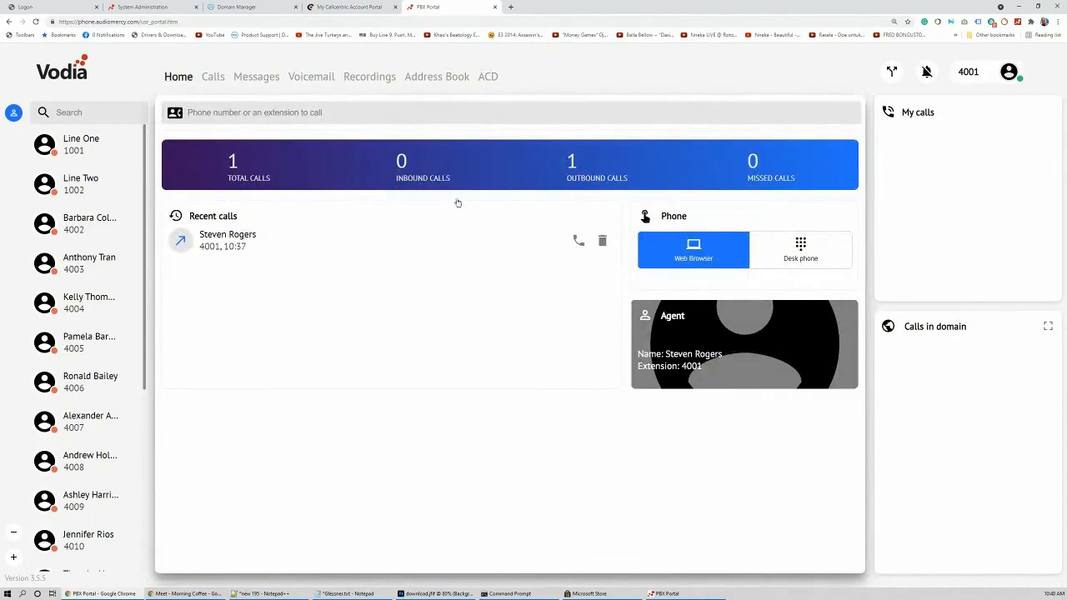
pyautogui.click(1008, 75)
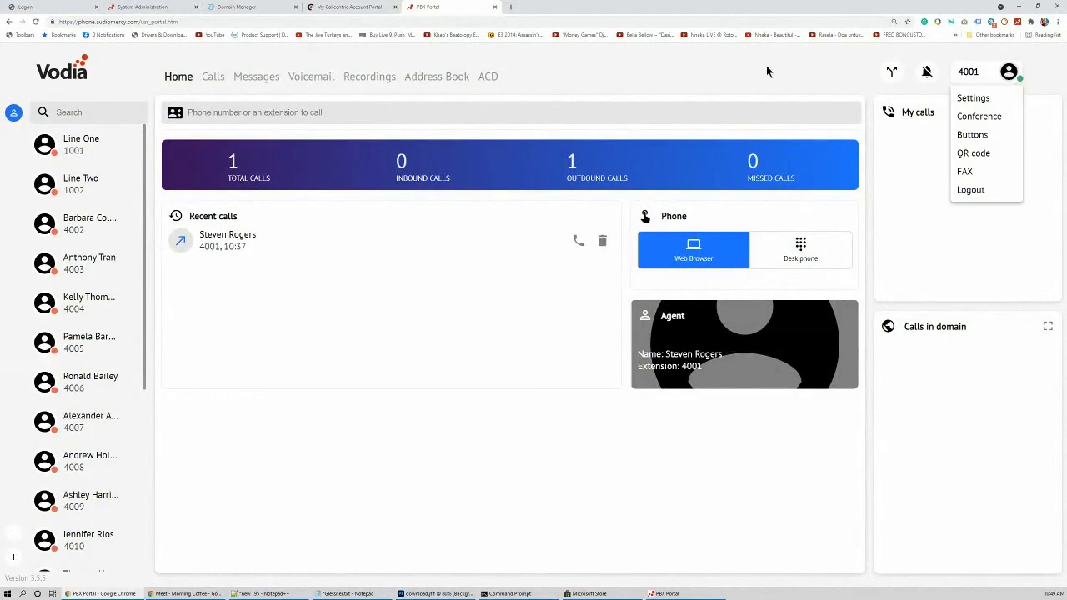
pyautogui.click(491, 111)
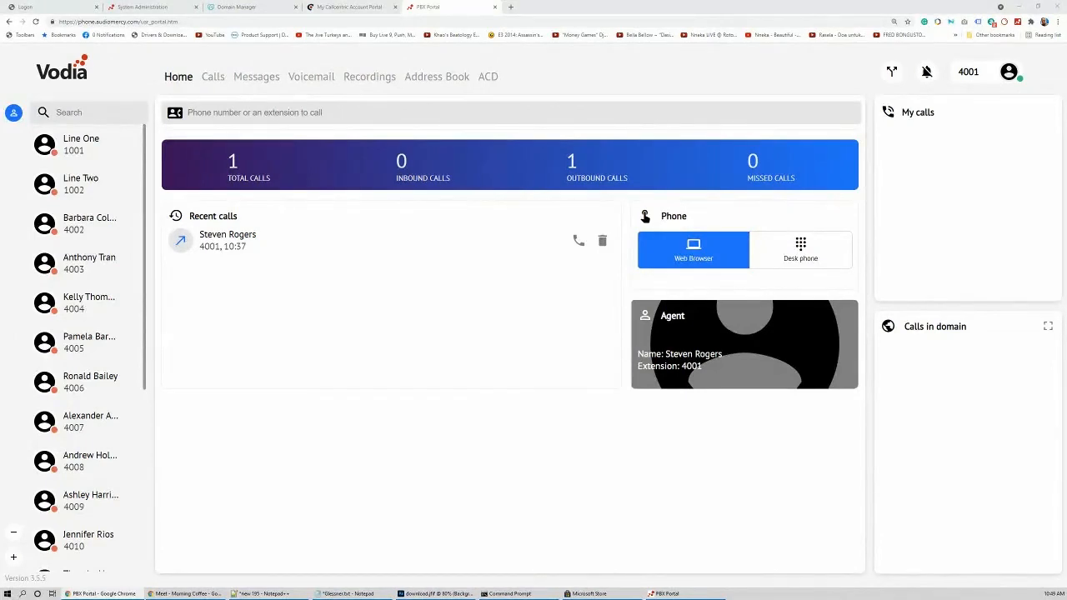
# Load the vodia.com website in a new browser tab.
pyautogui.click(511, 7)
pyautogui.write('vodia')
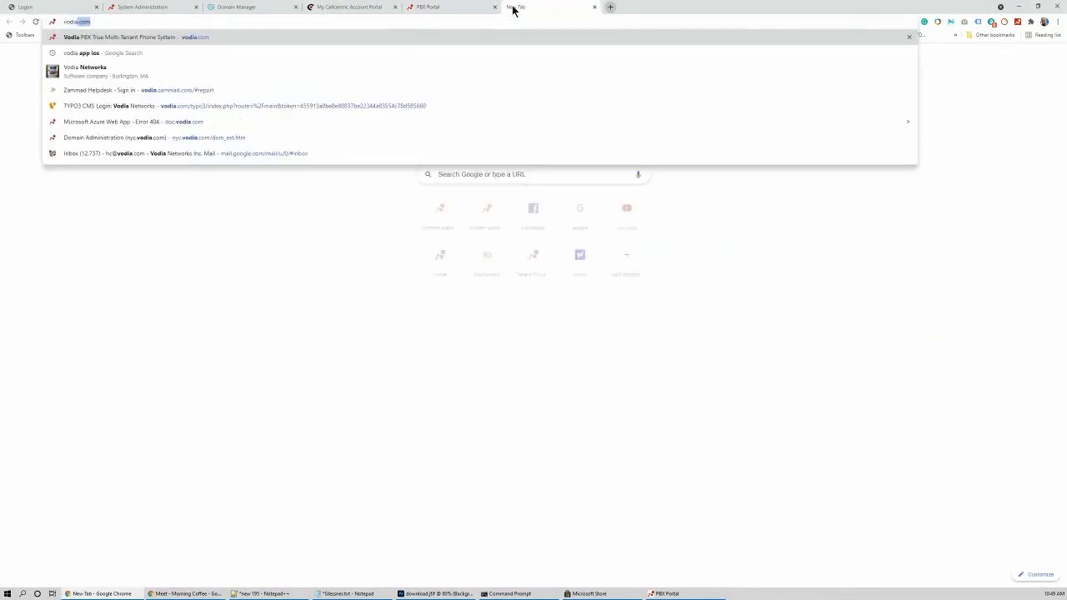
pyautogui.press('Return')
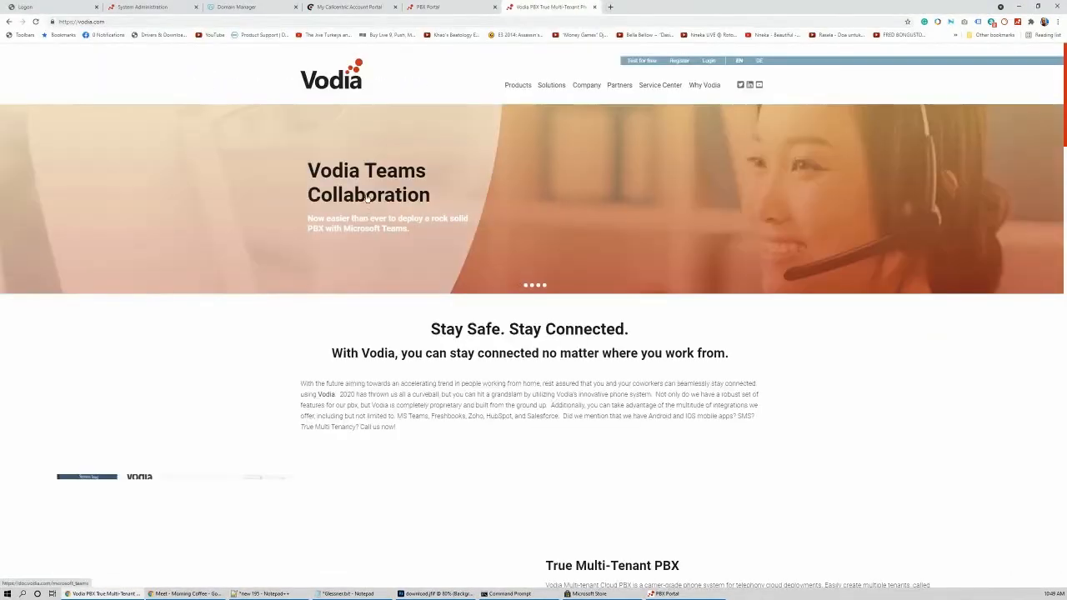
# Go through Service Center > Documentation > PBX Releases to Release Notes 67.0 and skim it.
pyautogui.moveTo(655, 83)
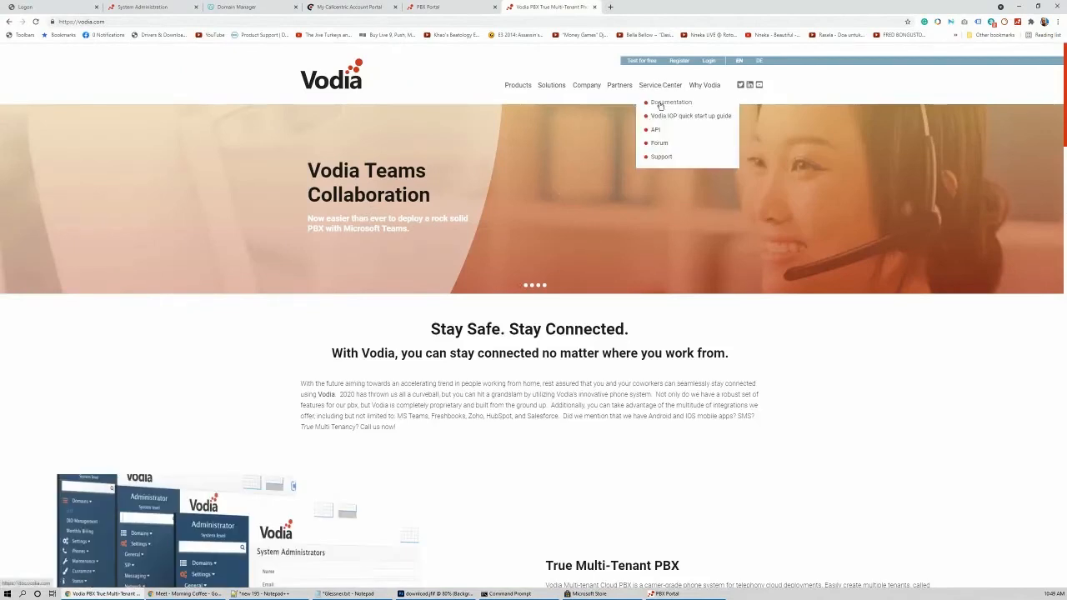
pyautogui.click(659, 105)
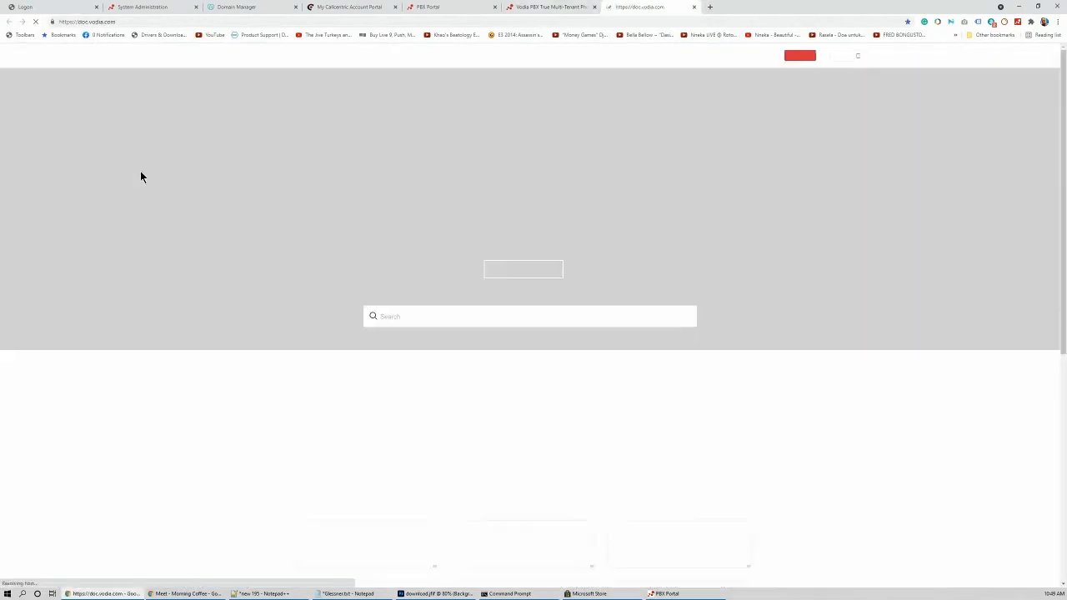
pyautogui.click(536, 276)
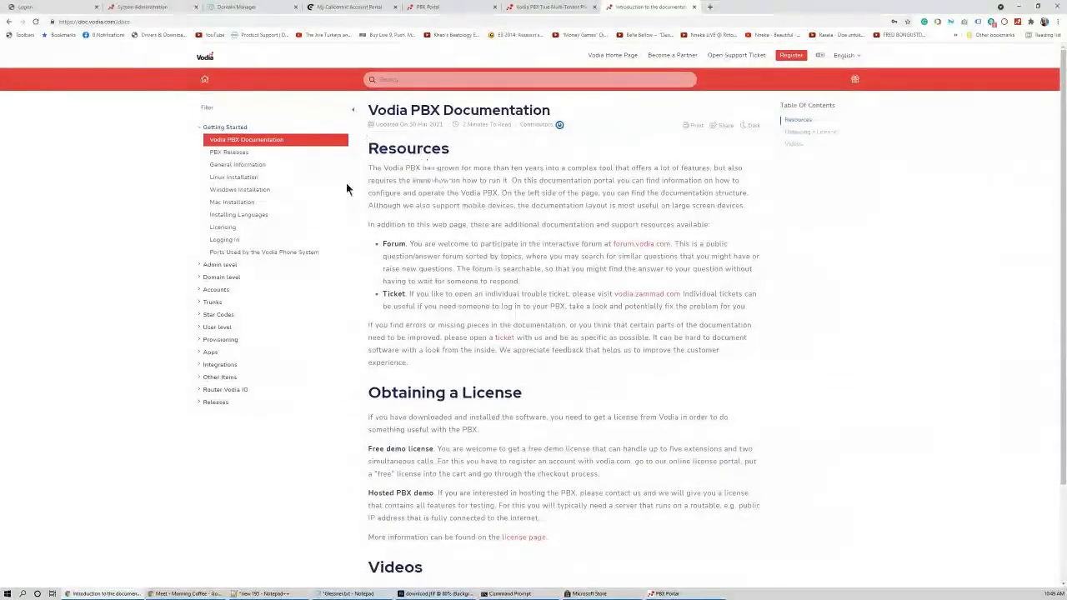
pyautogui.click(236, 153)
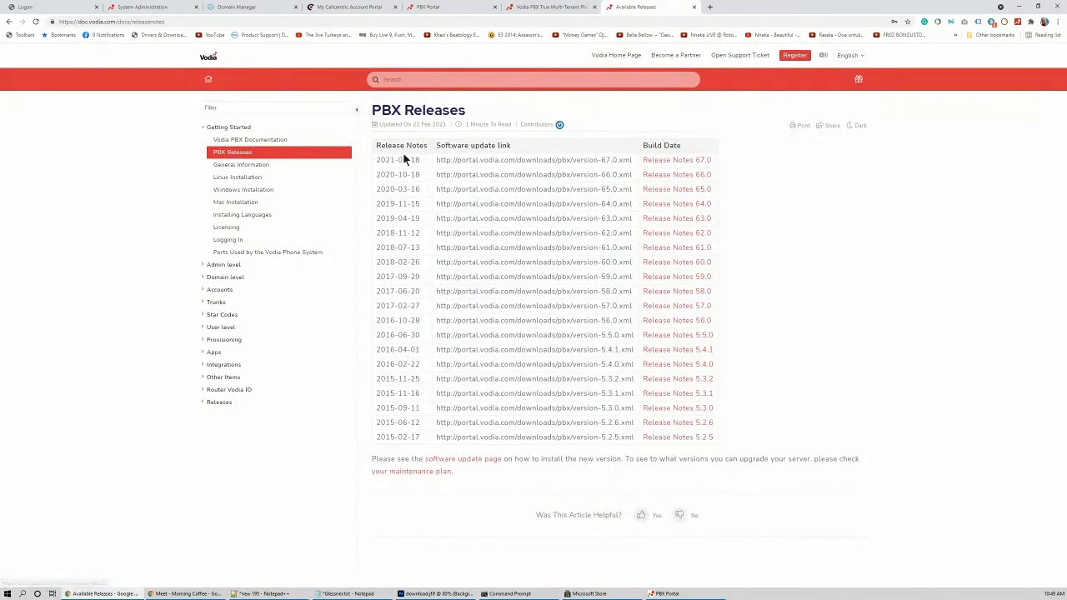
pyautogui.click(688, 163)
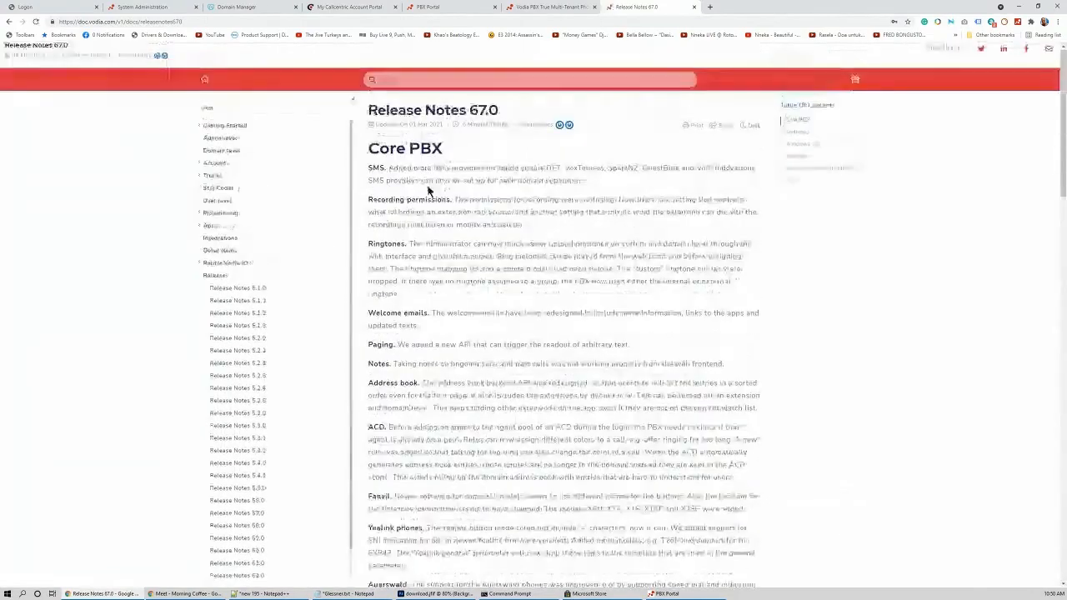
pyautogui.scroll(-15, 471, 140)
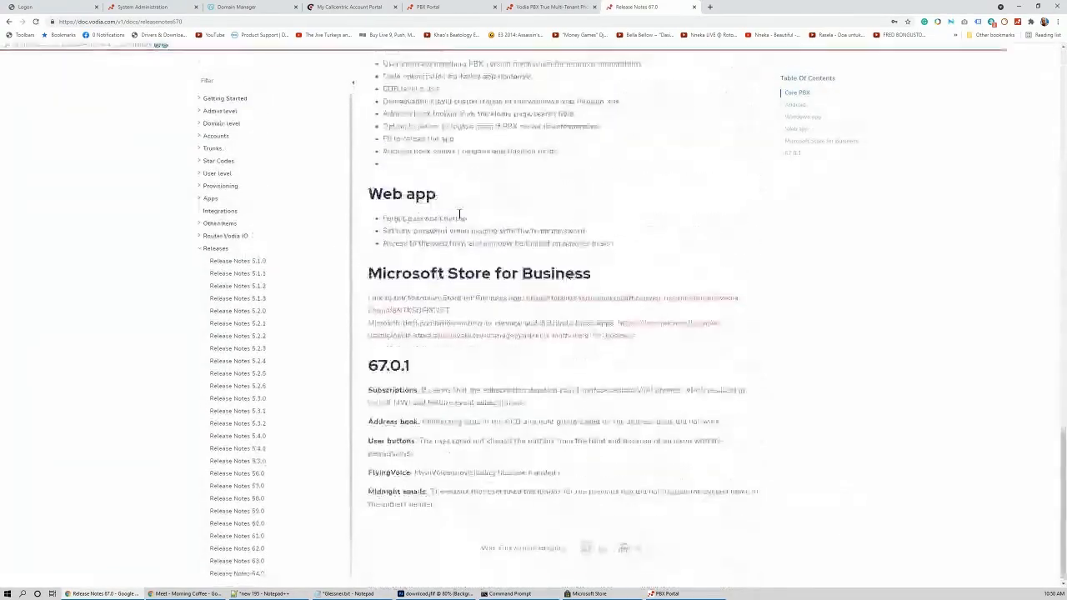
pyautogui.scroll(8, 457, 211)
pyautogui.scroll(10, 456, 210)
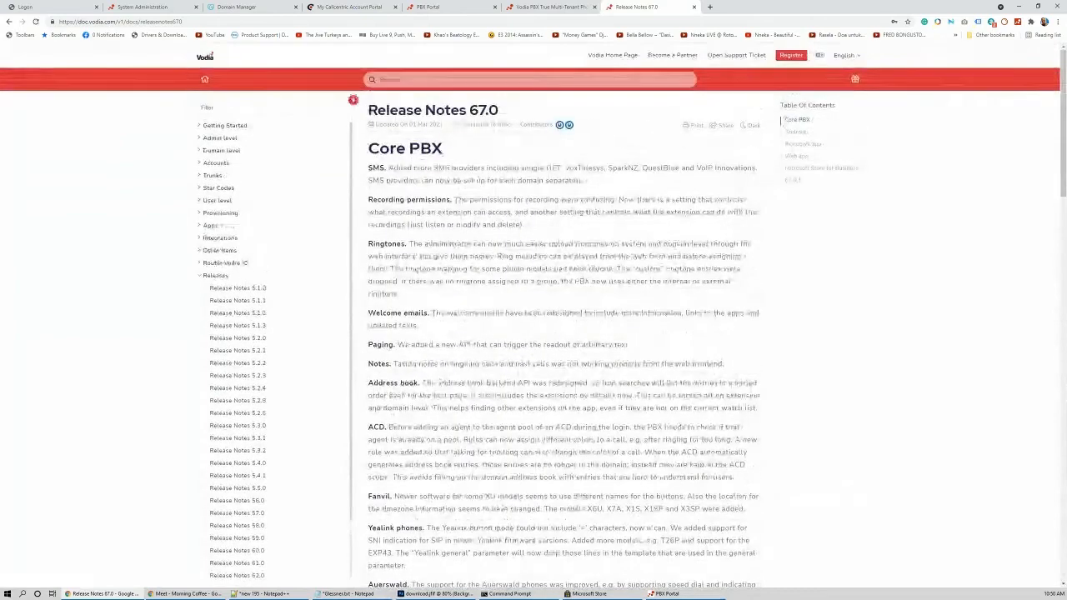